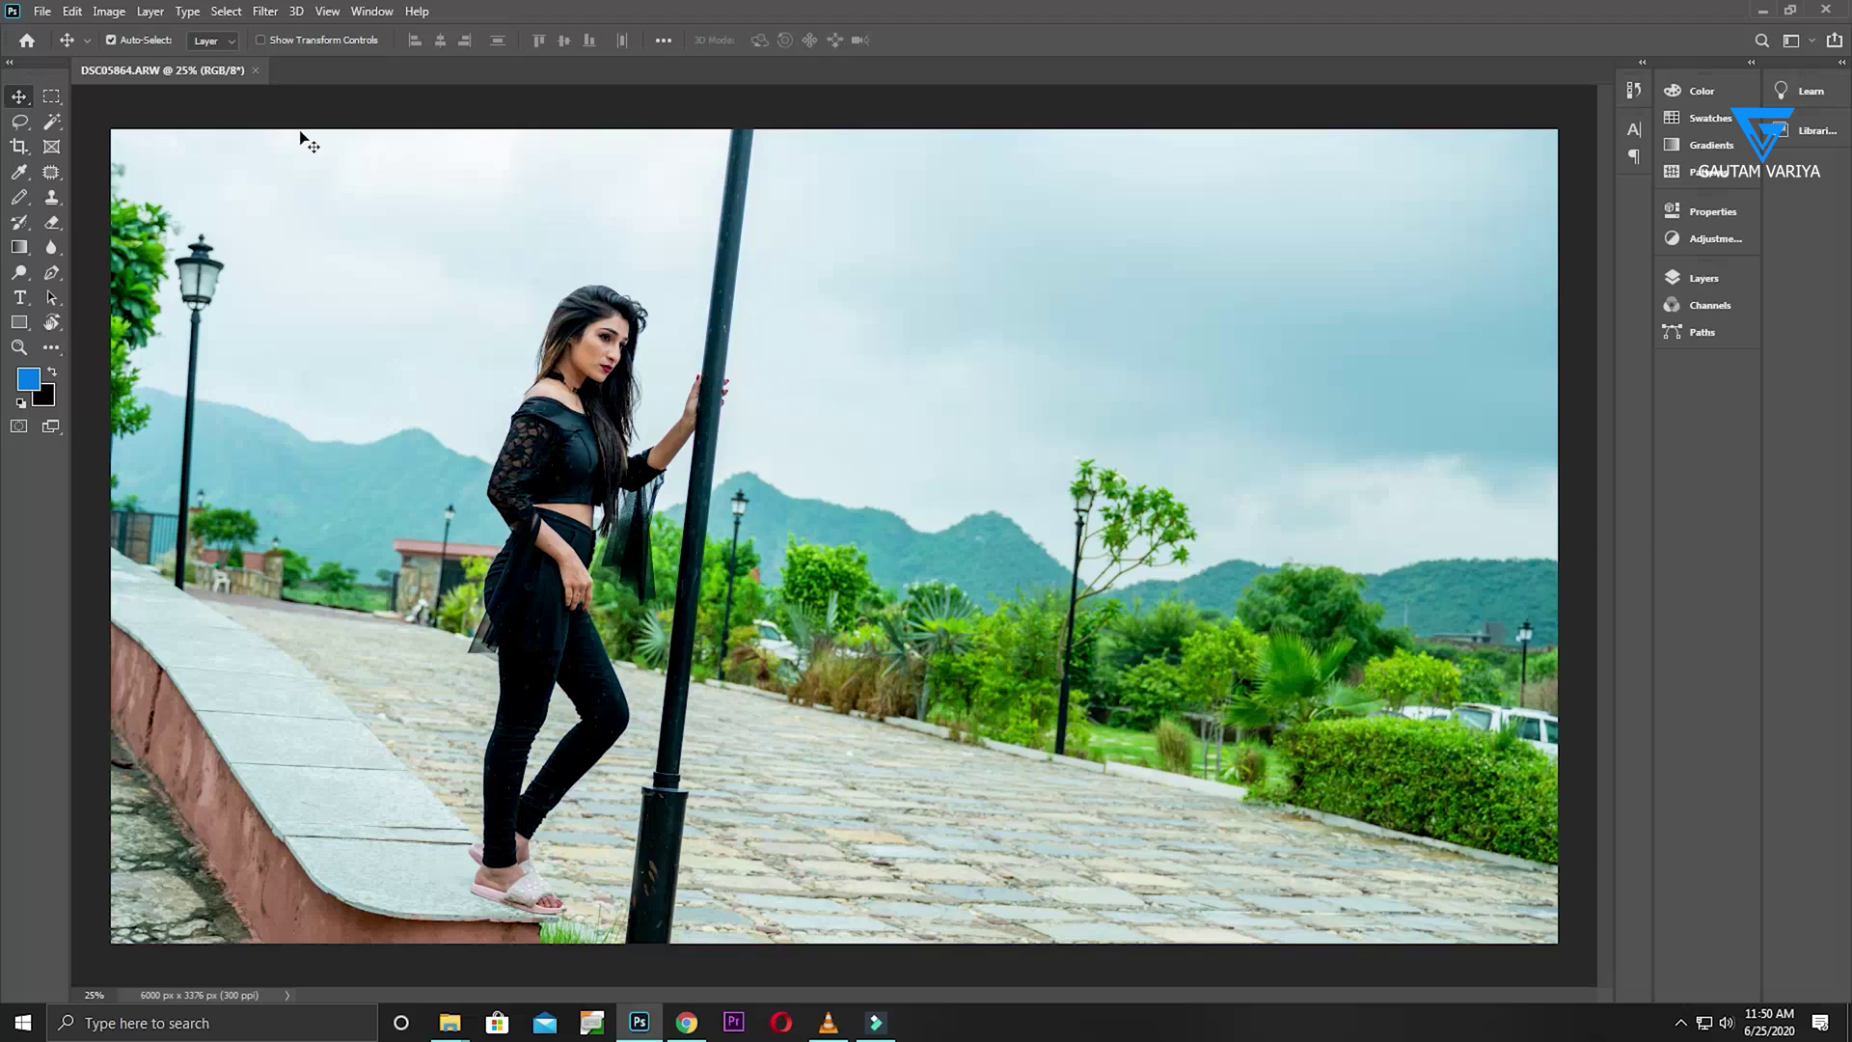
Draw a small rectangular marquee selection in the sky area of the photo and deselect it
click(52, 100)
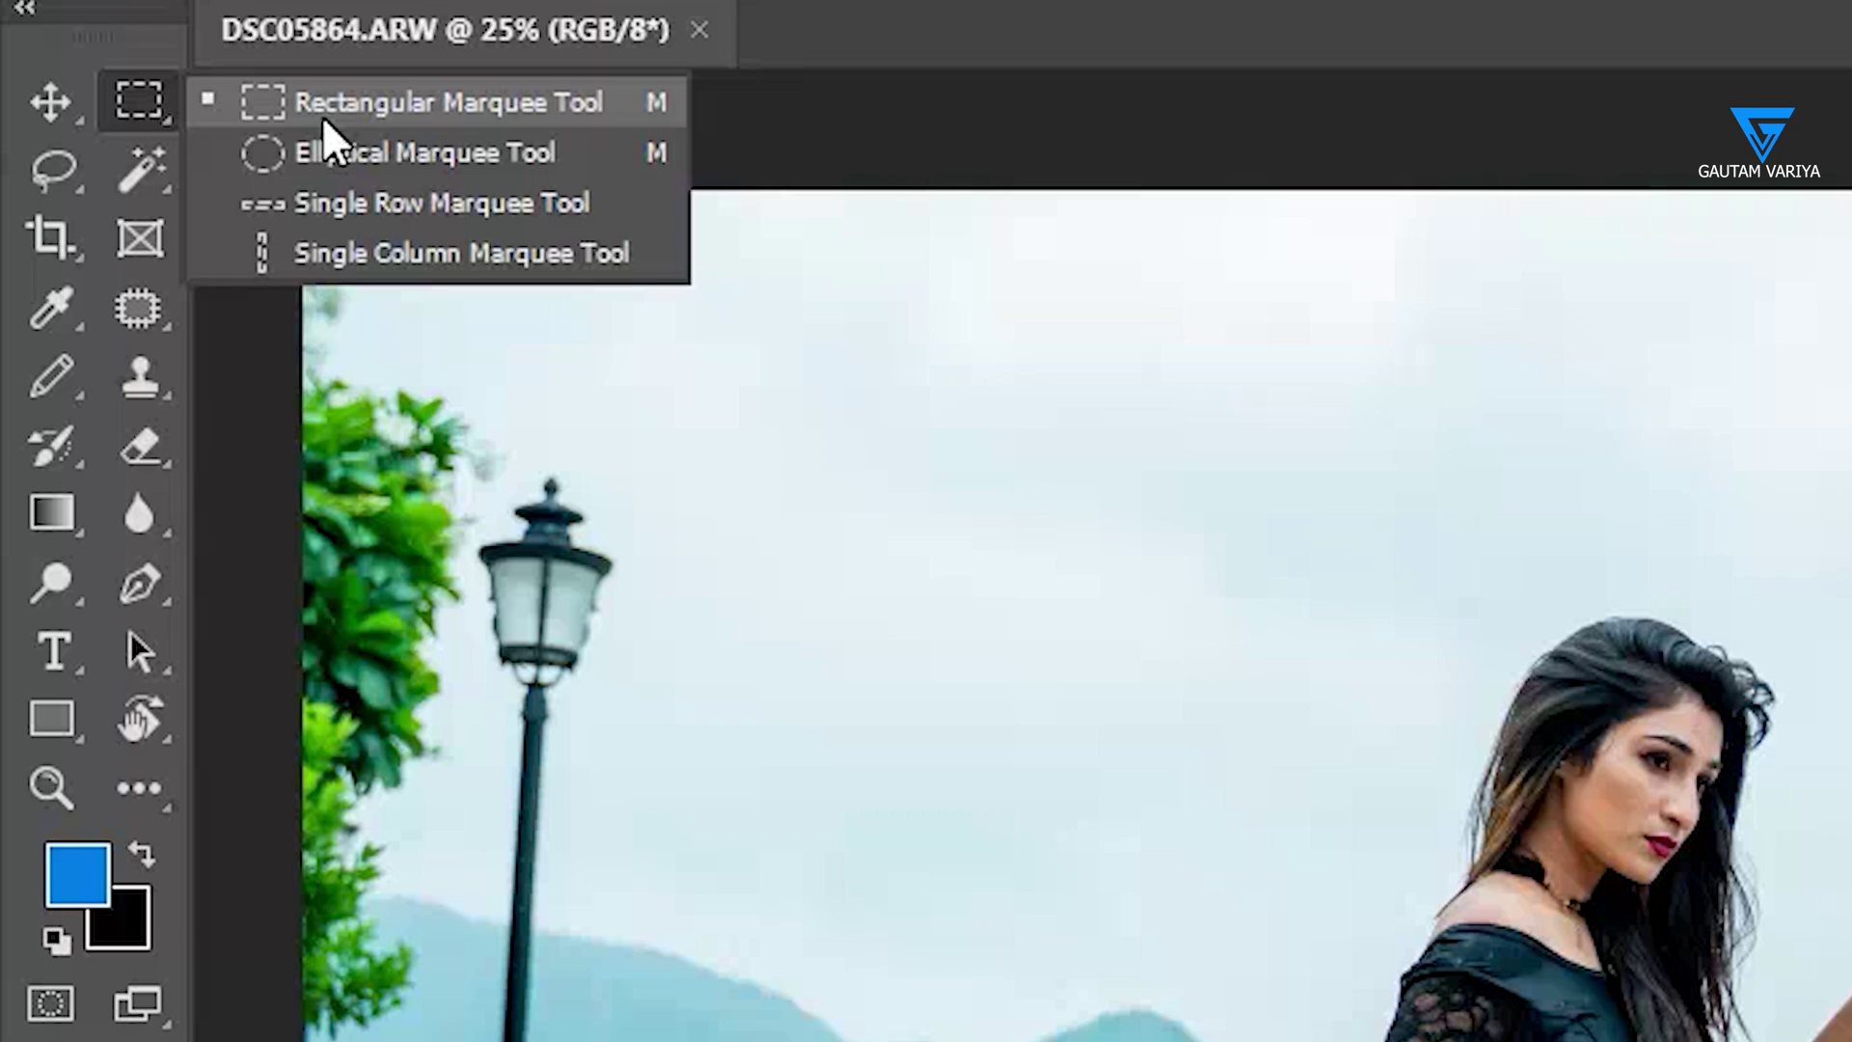
click(402, 164)
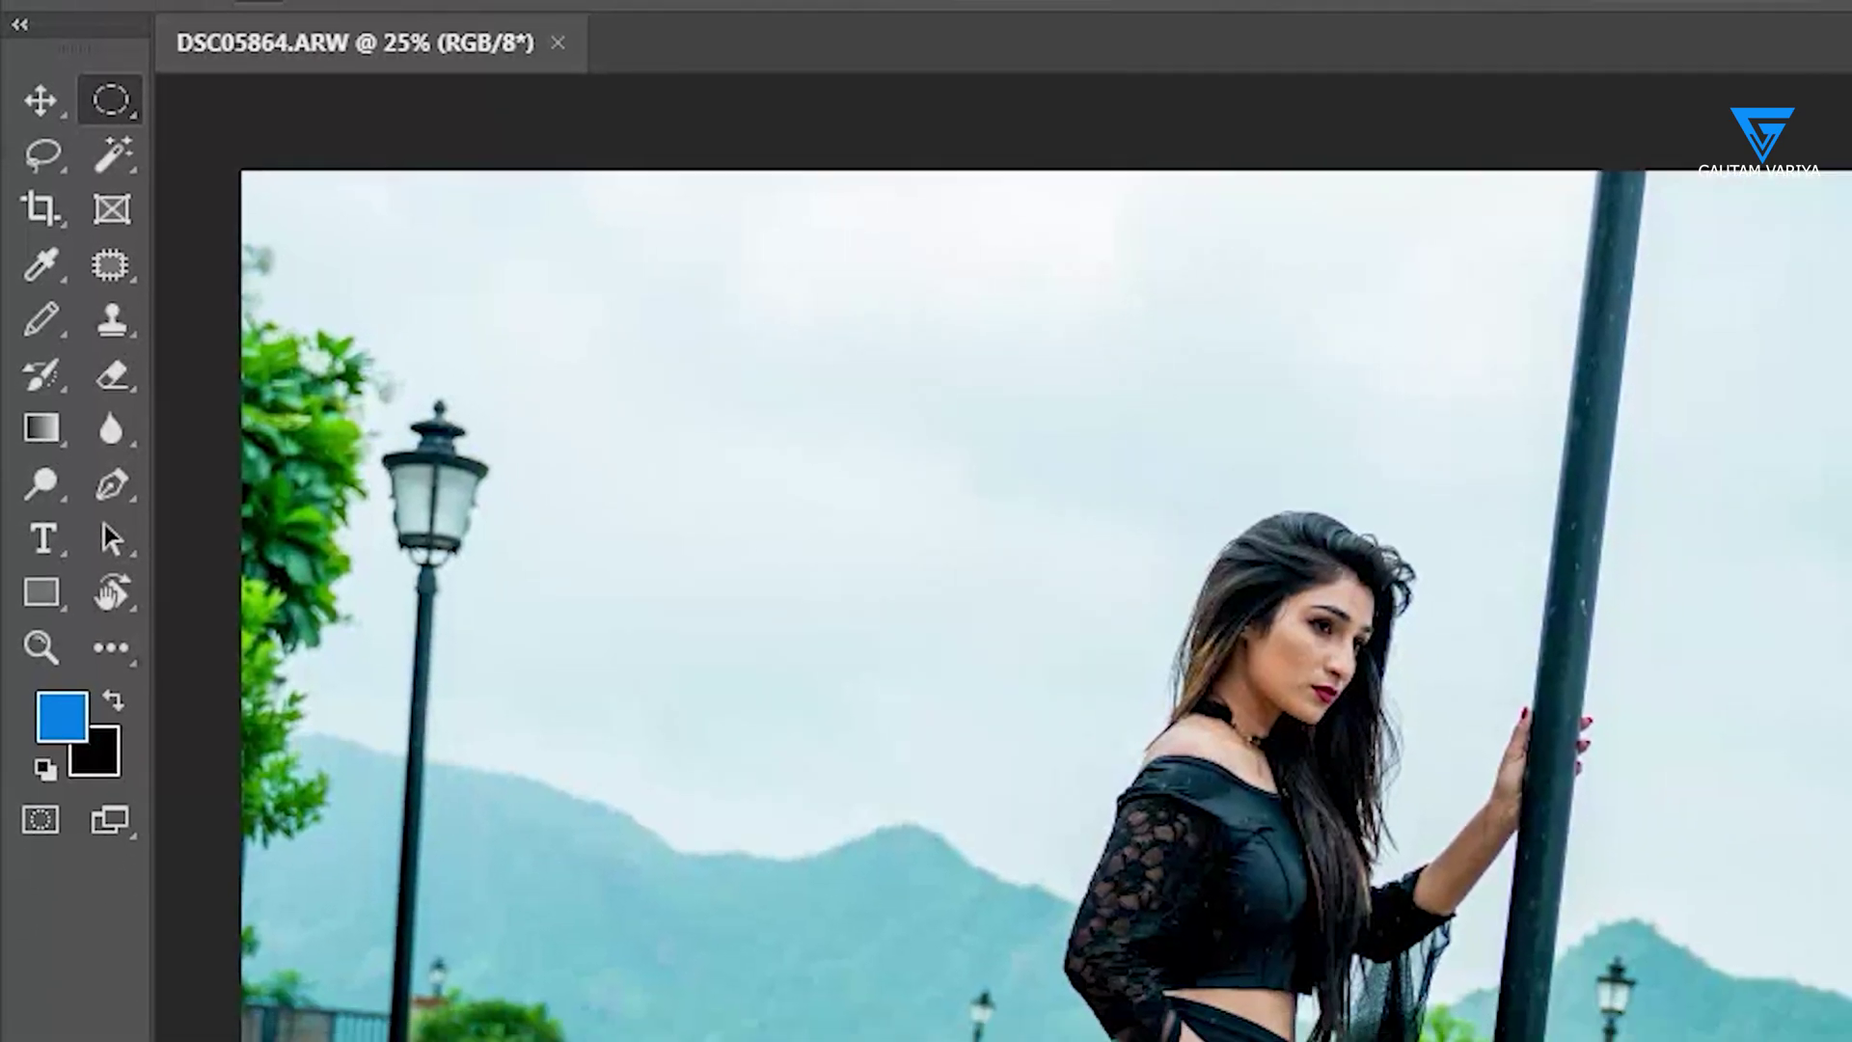
click(111, 100)
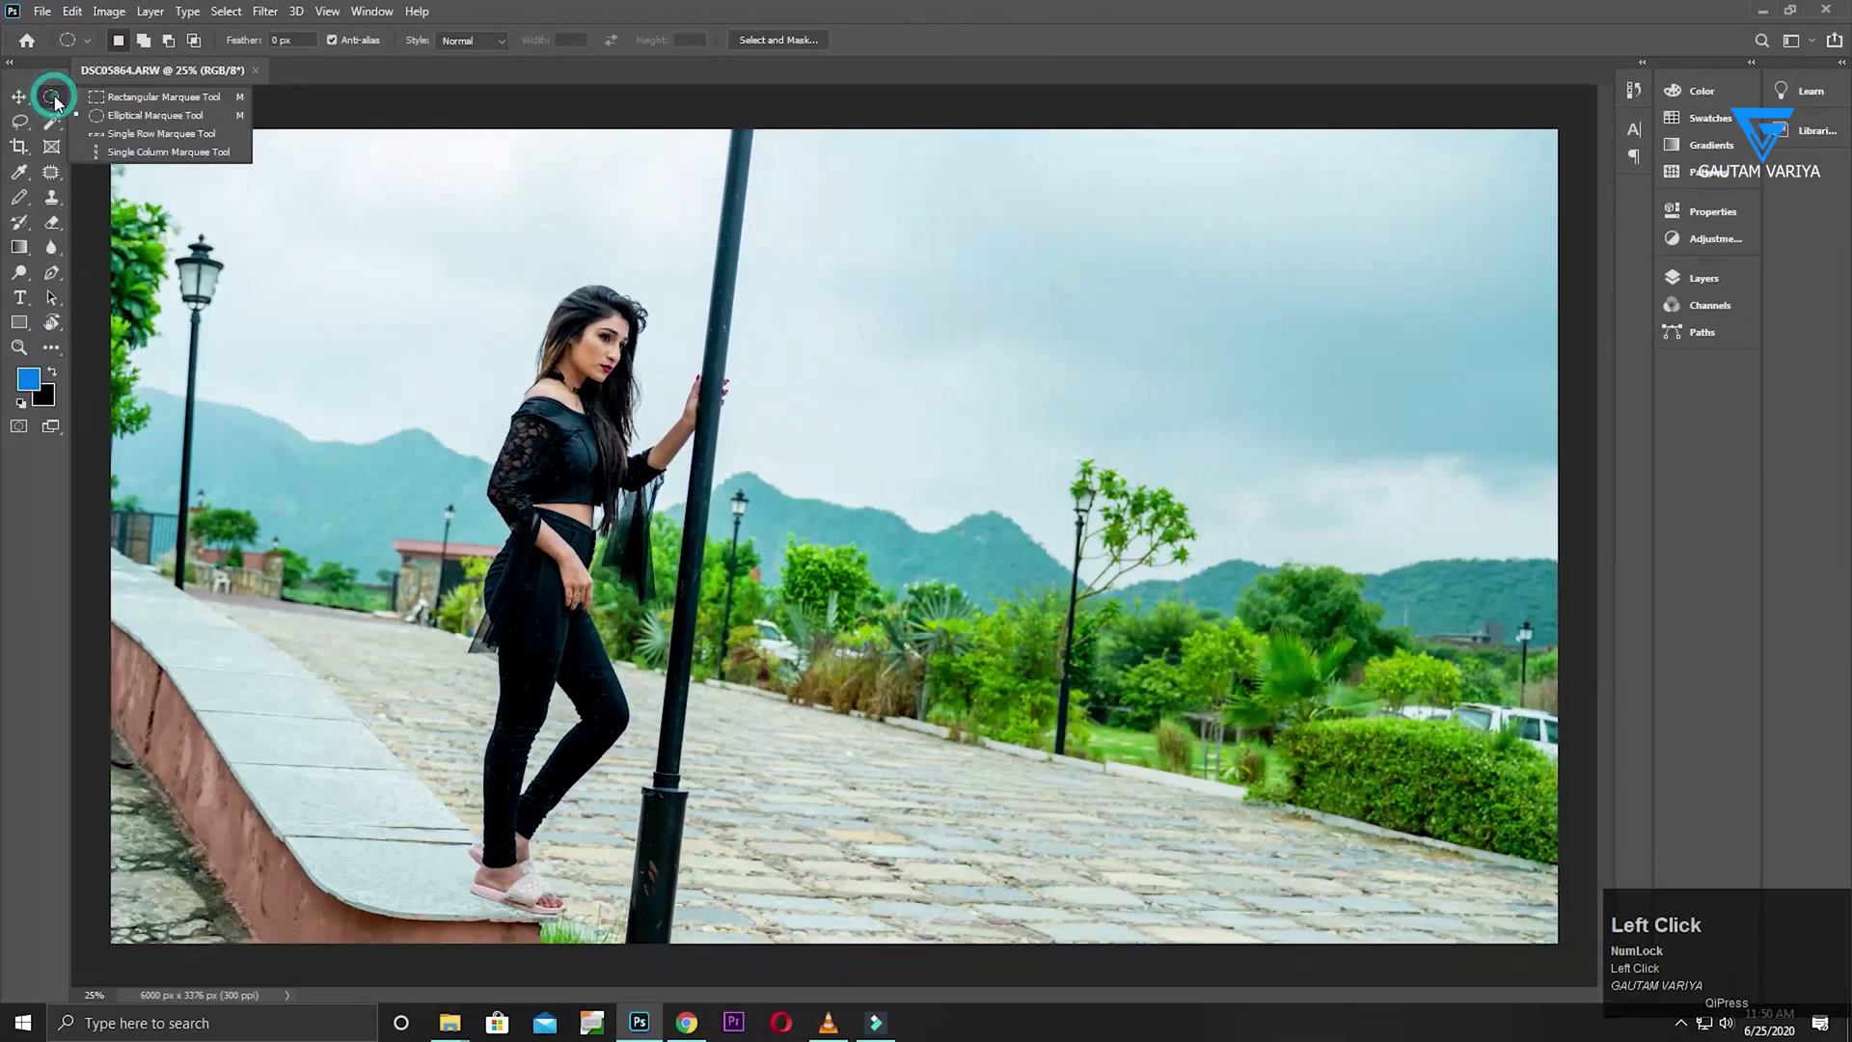
click(169, 105)
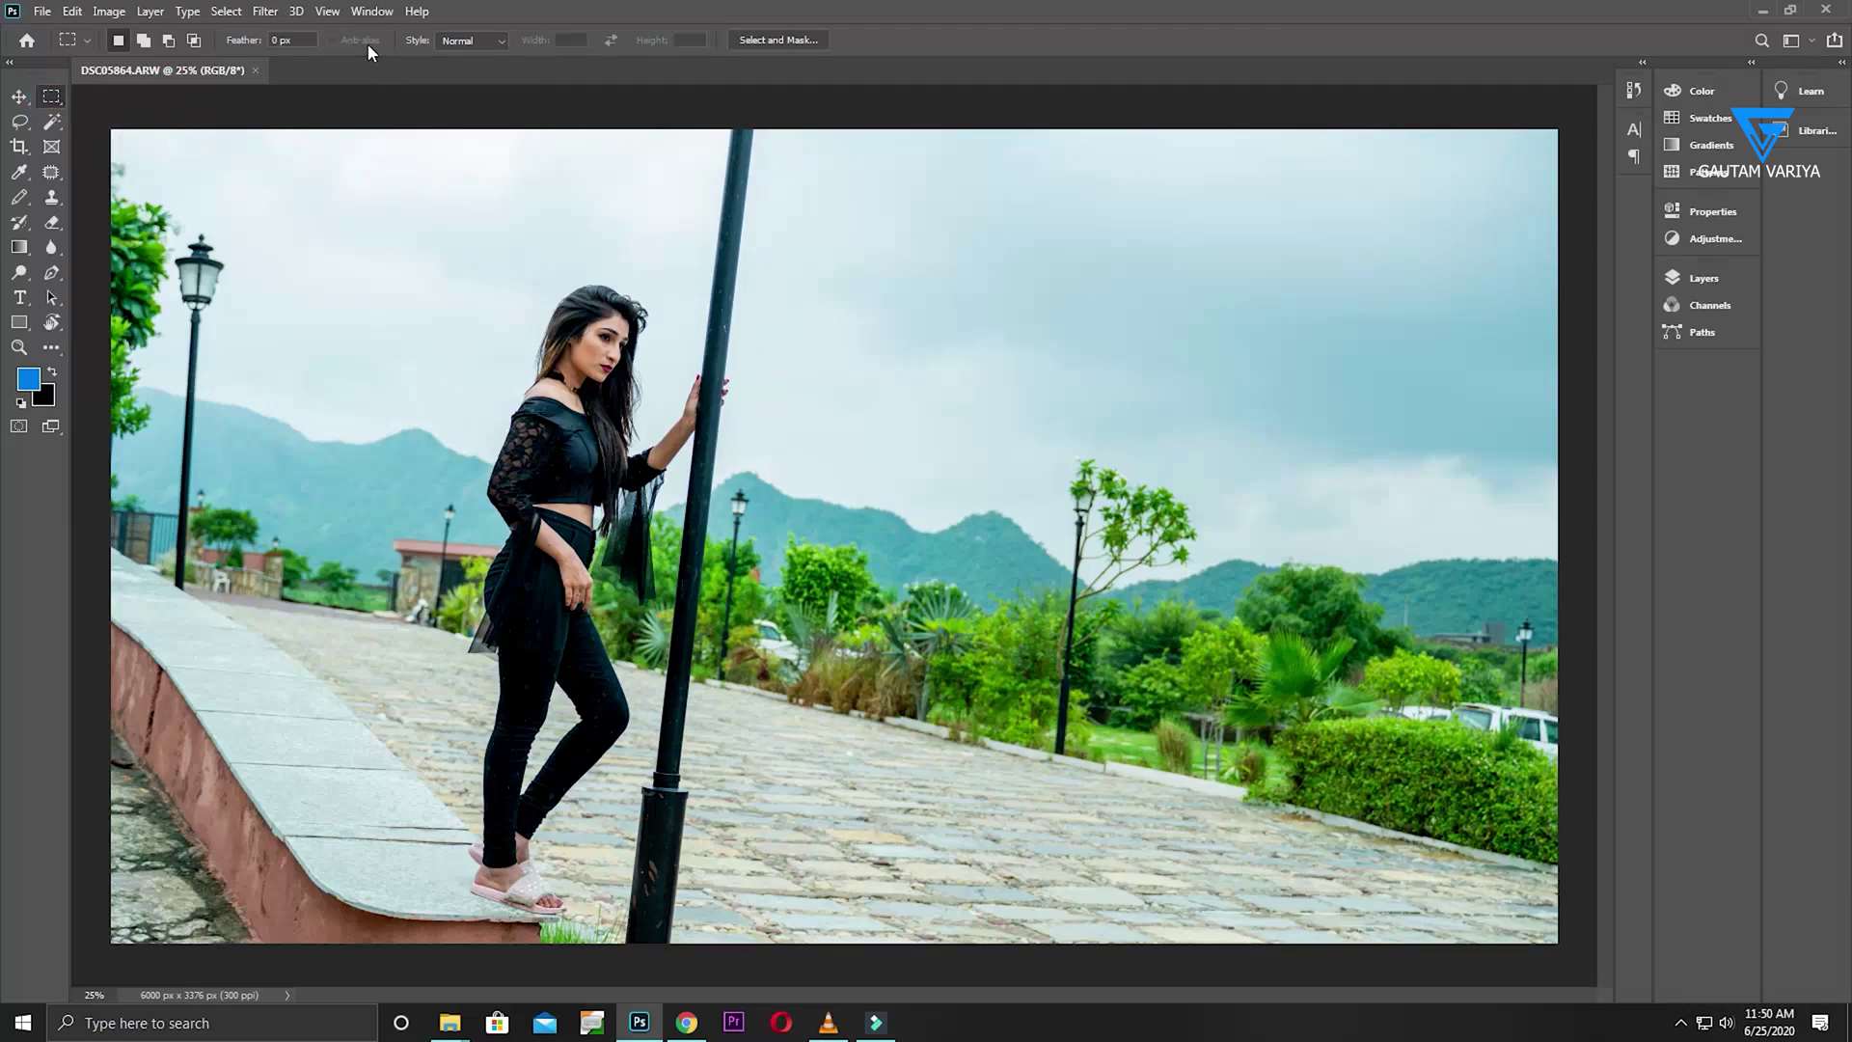
drag(903, 231, 1063, 385)
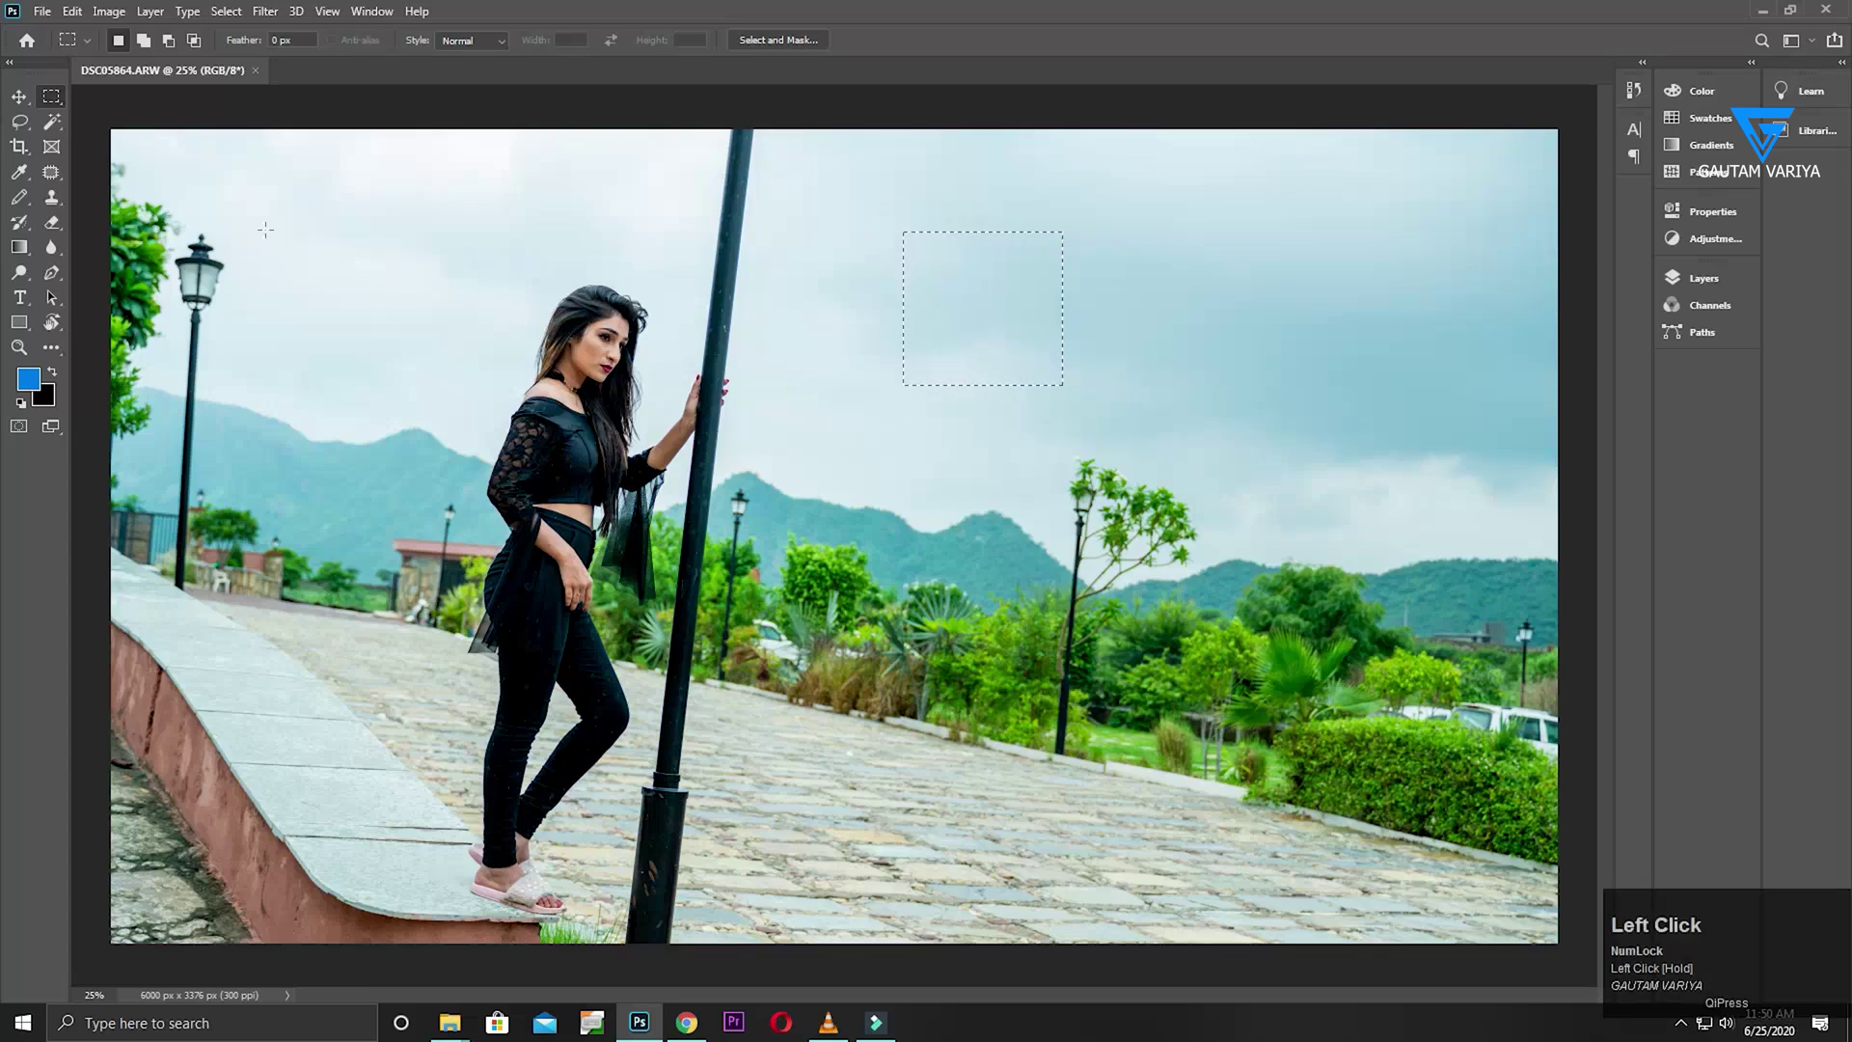
key(ctrl+d)
Activate the Elliptical Marquee tool and show the document's layer list
click(53, 95)
click(135, 116)
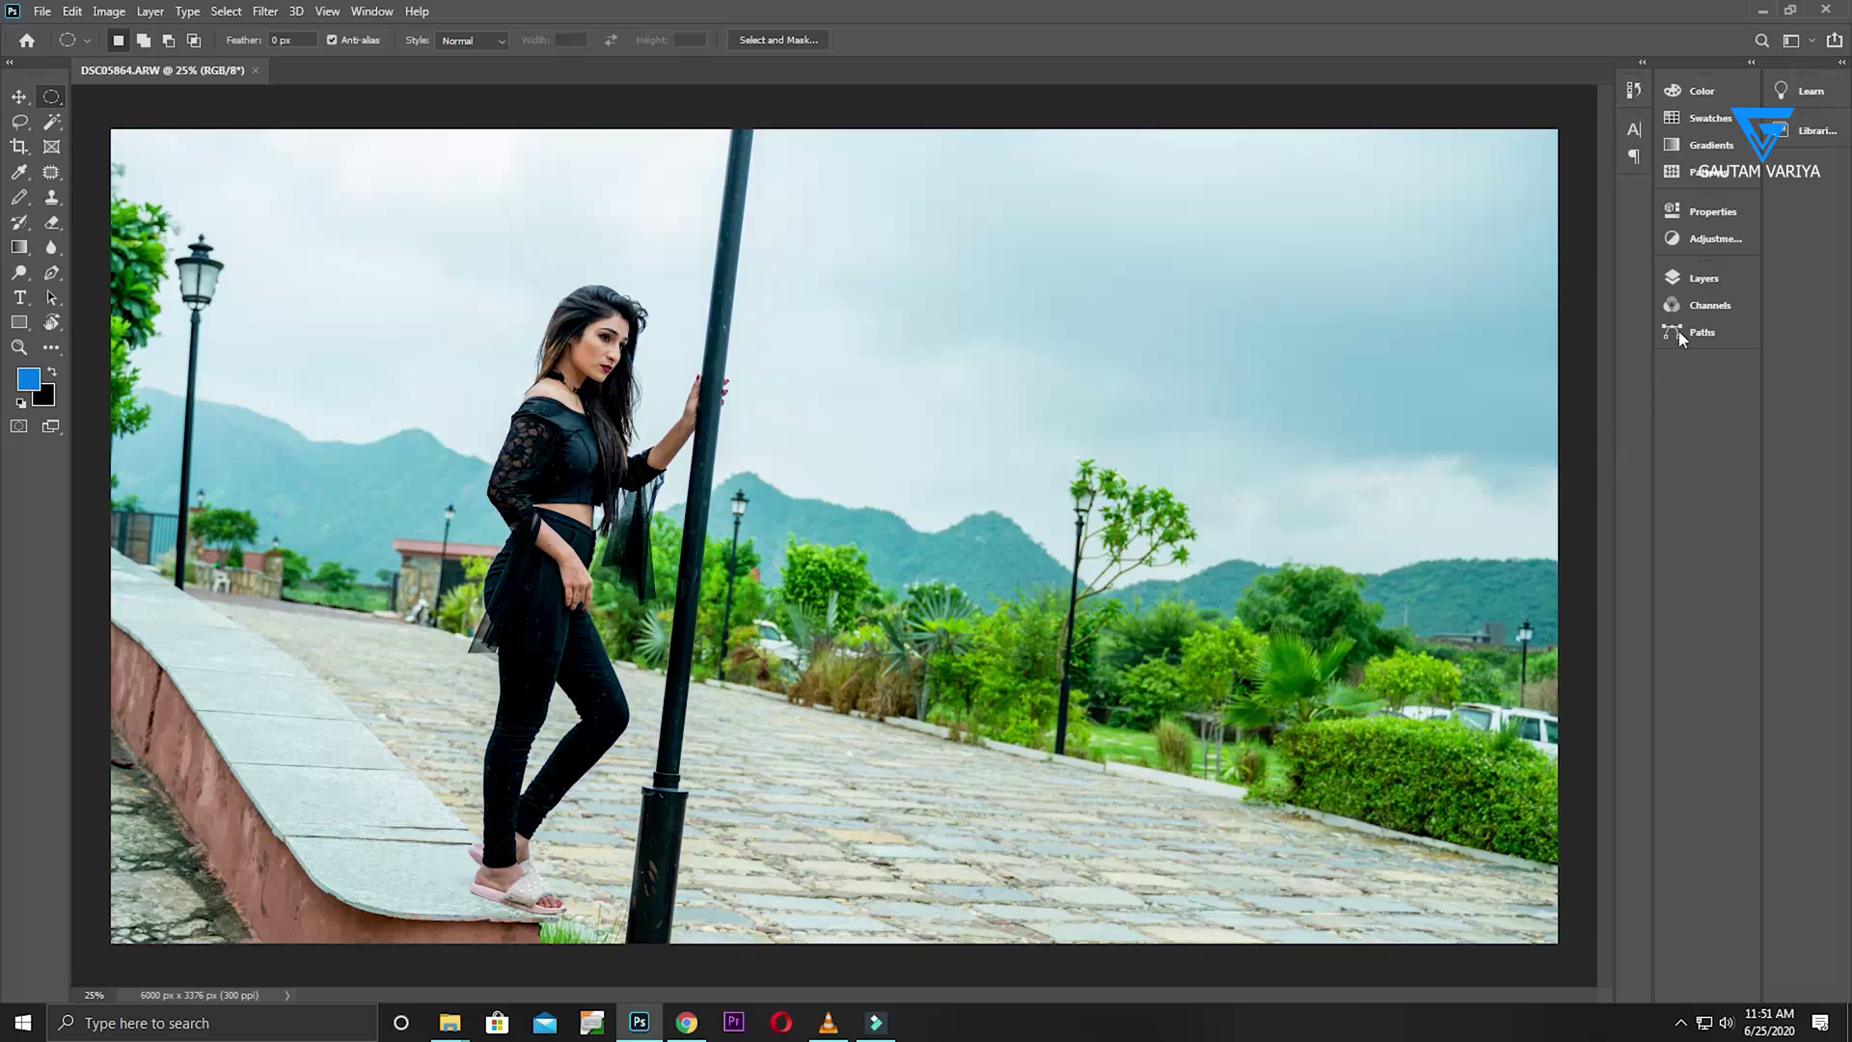
click(1700, 280)
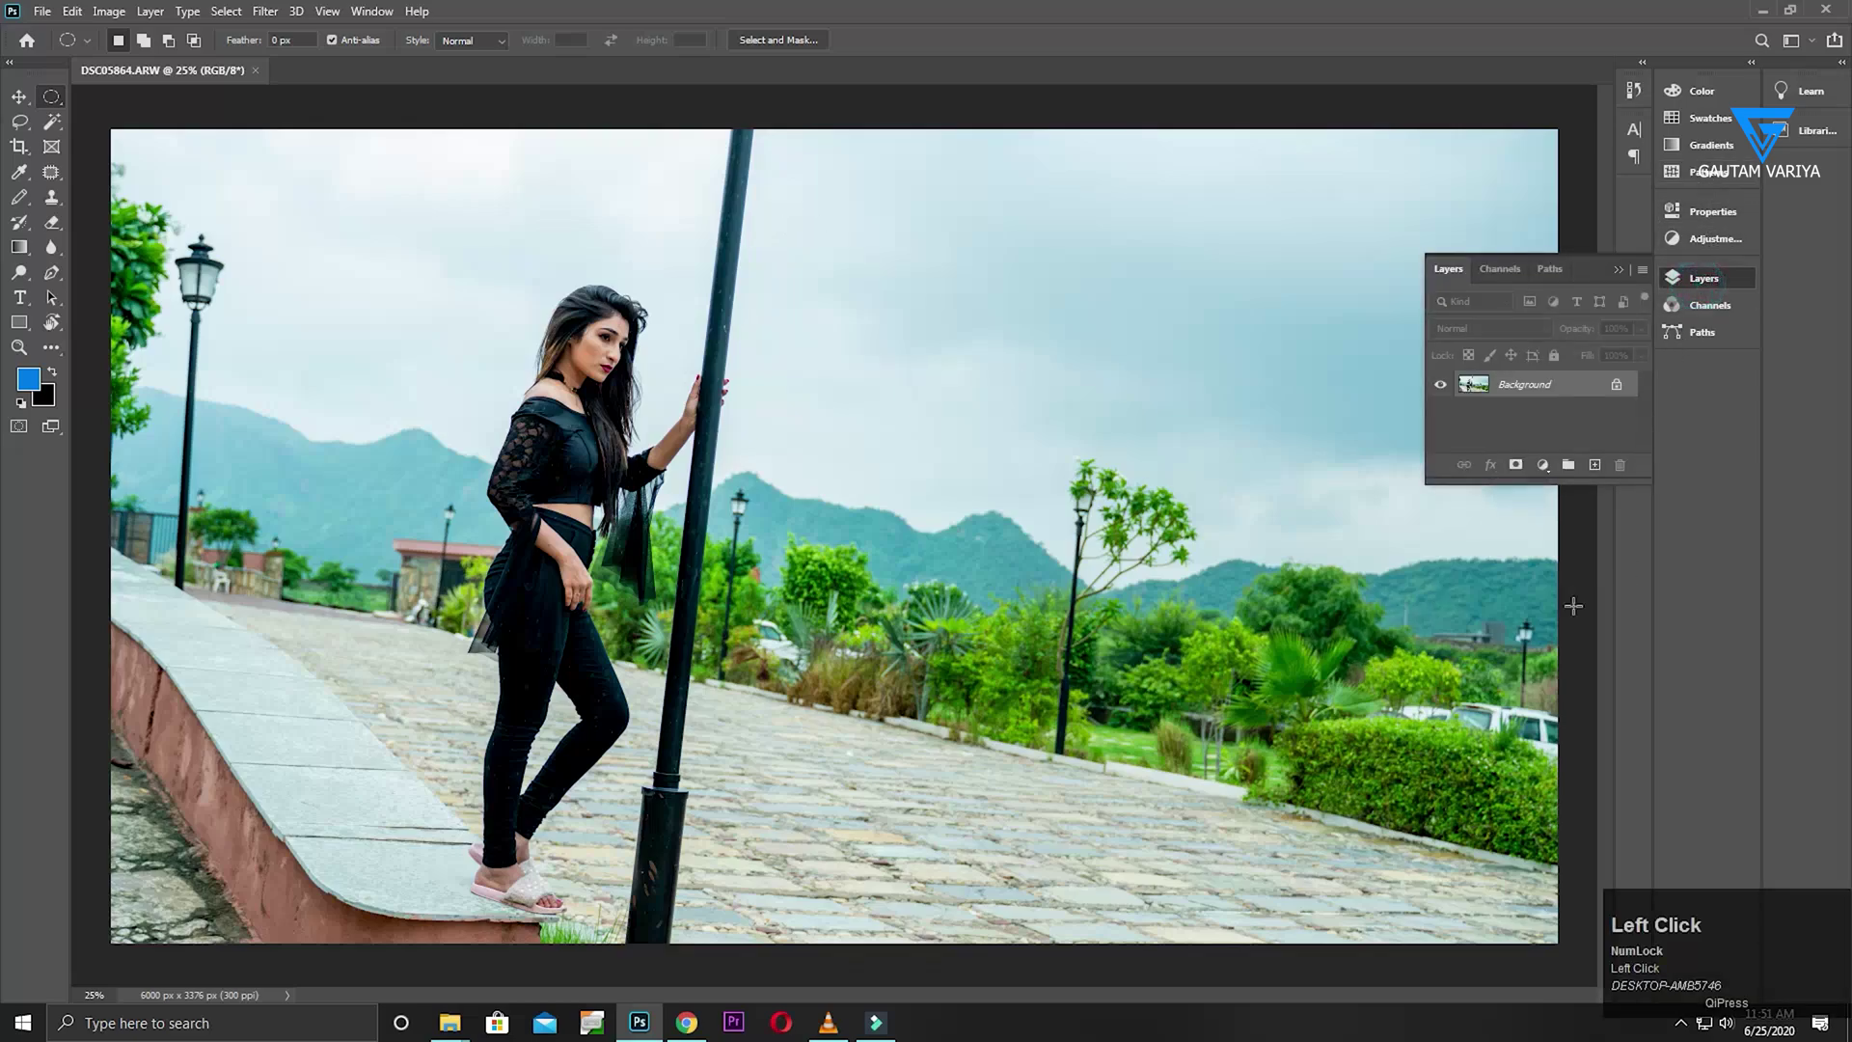
Add a new layer and fill an anti-aliased elliptical selection in the sky with the blue foreground colour
click(1597, 467)
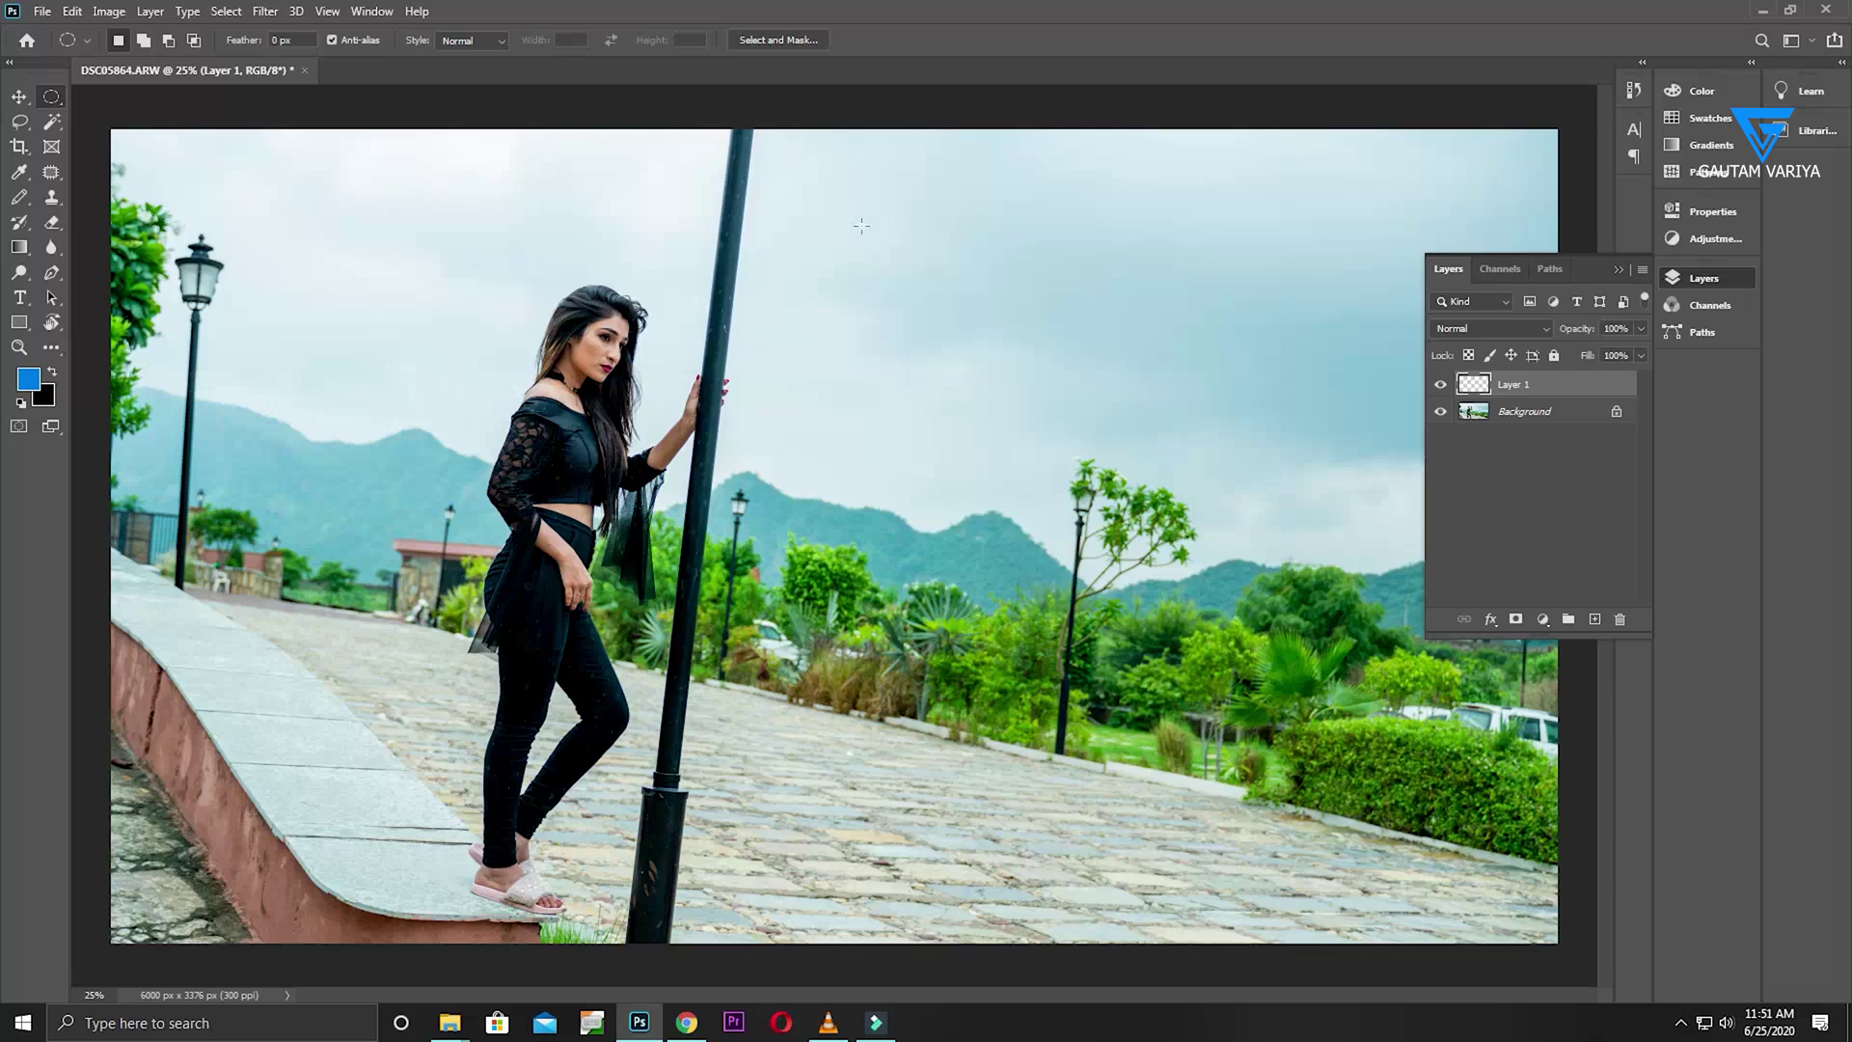
drag(1001, 266, 801, 475)
drag(936, 410, 940, 368)
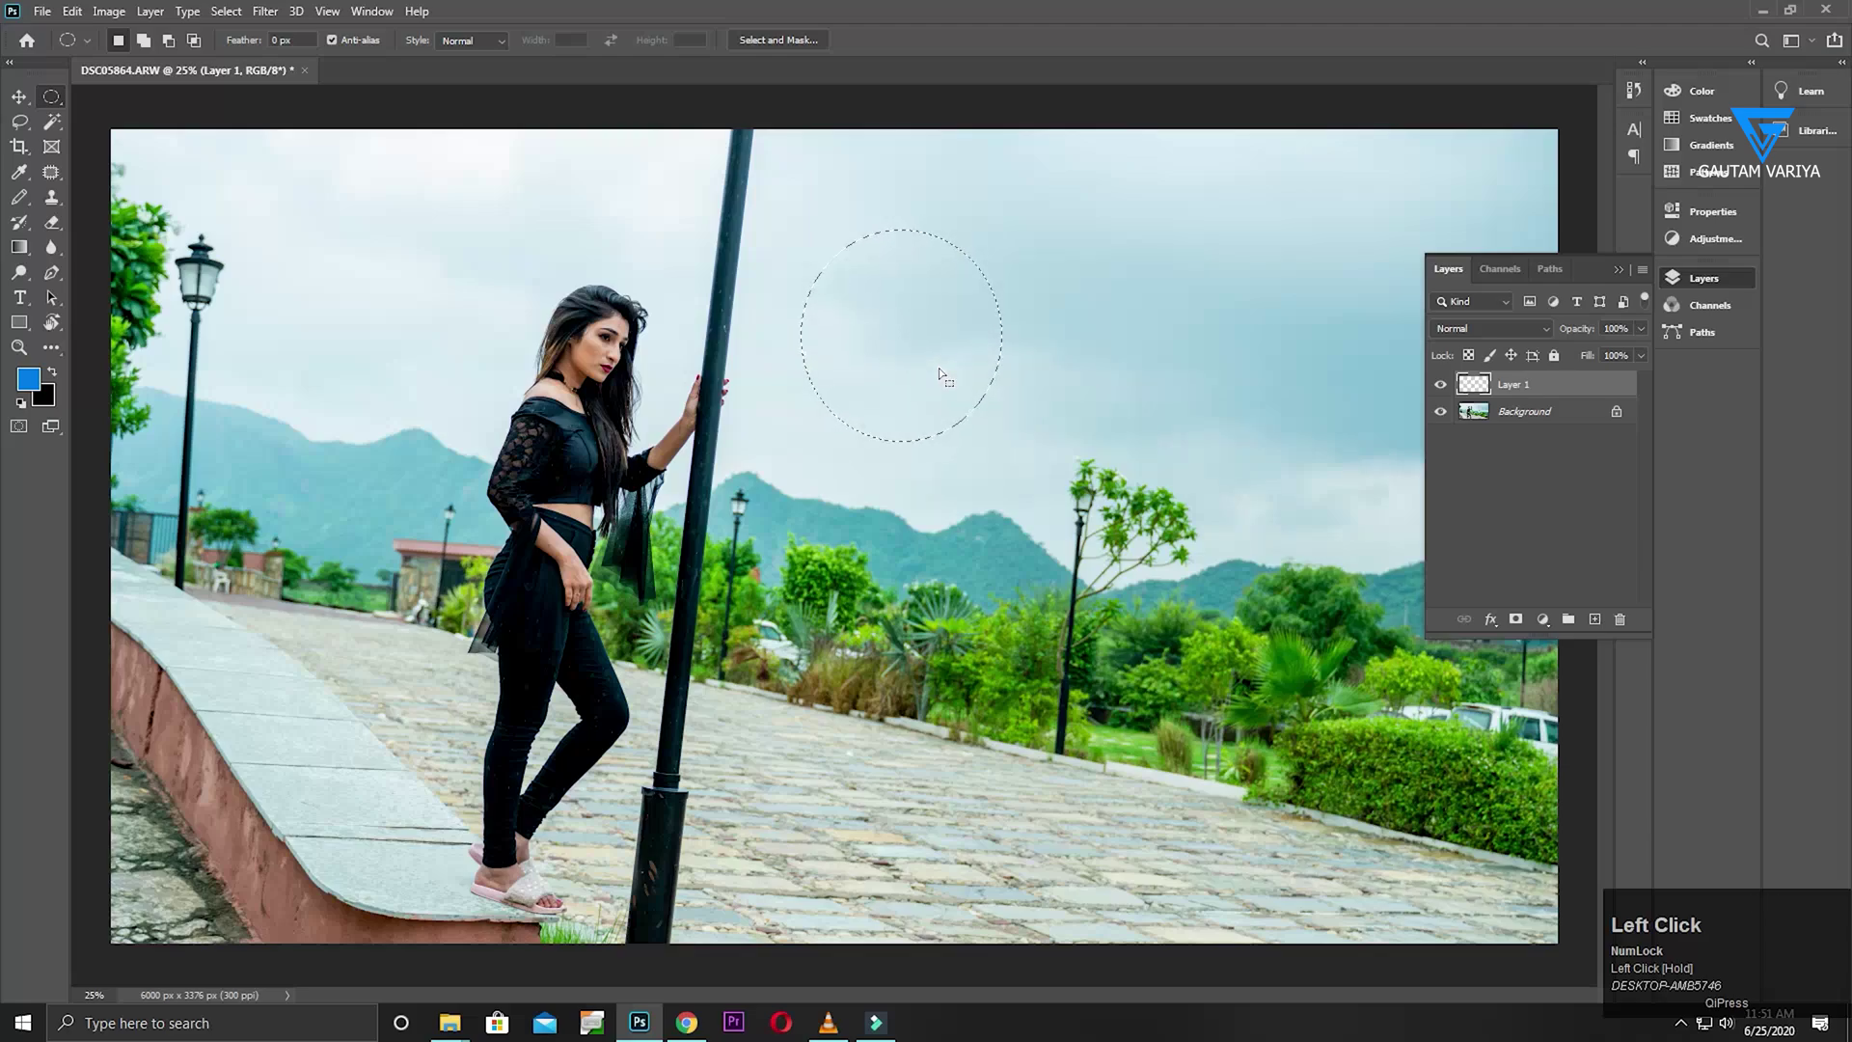
key(alt+Delete)
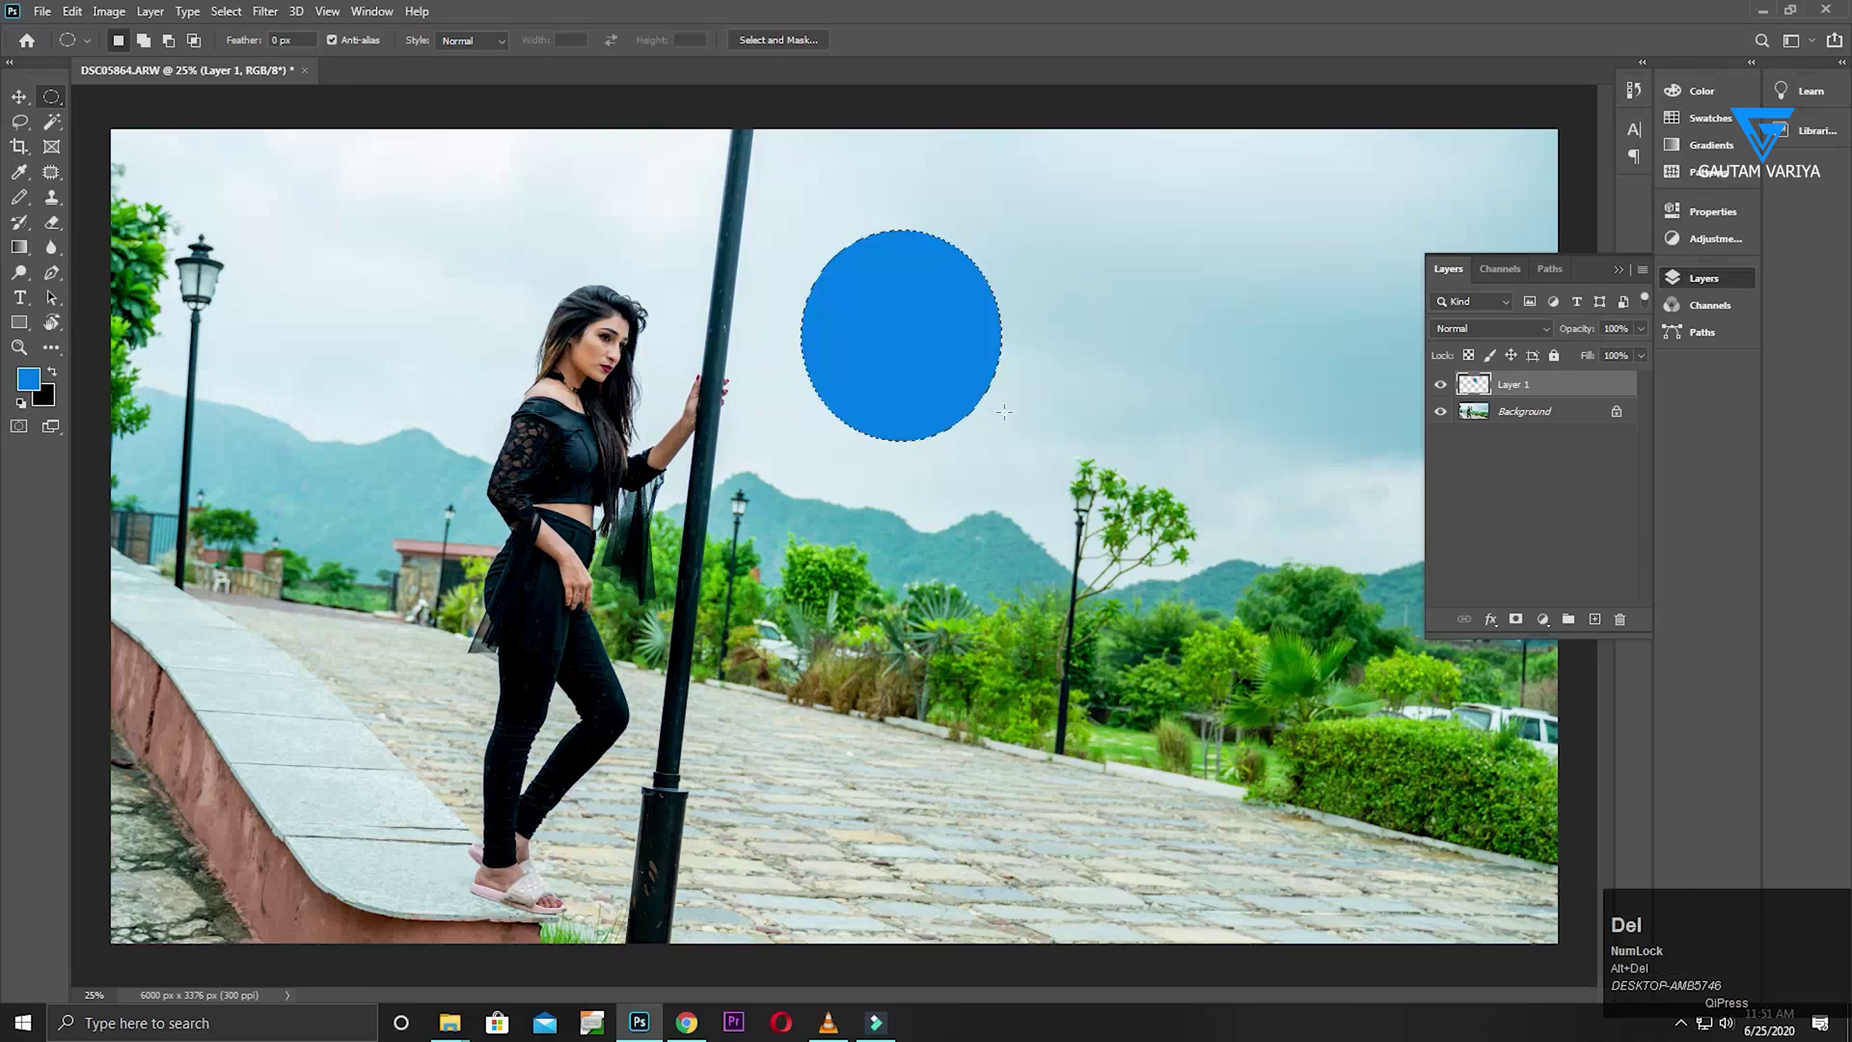
key(ctrl+d)
key(ctrl+space)
drag(965, 253, 992, 544)
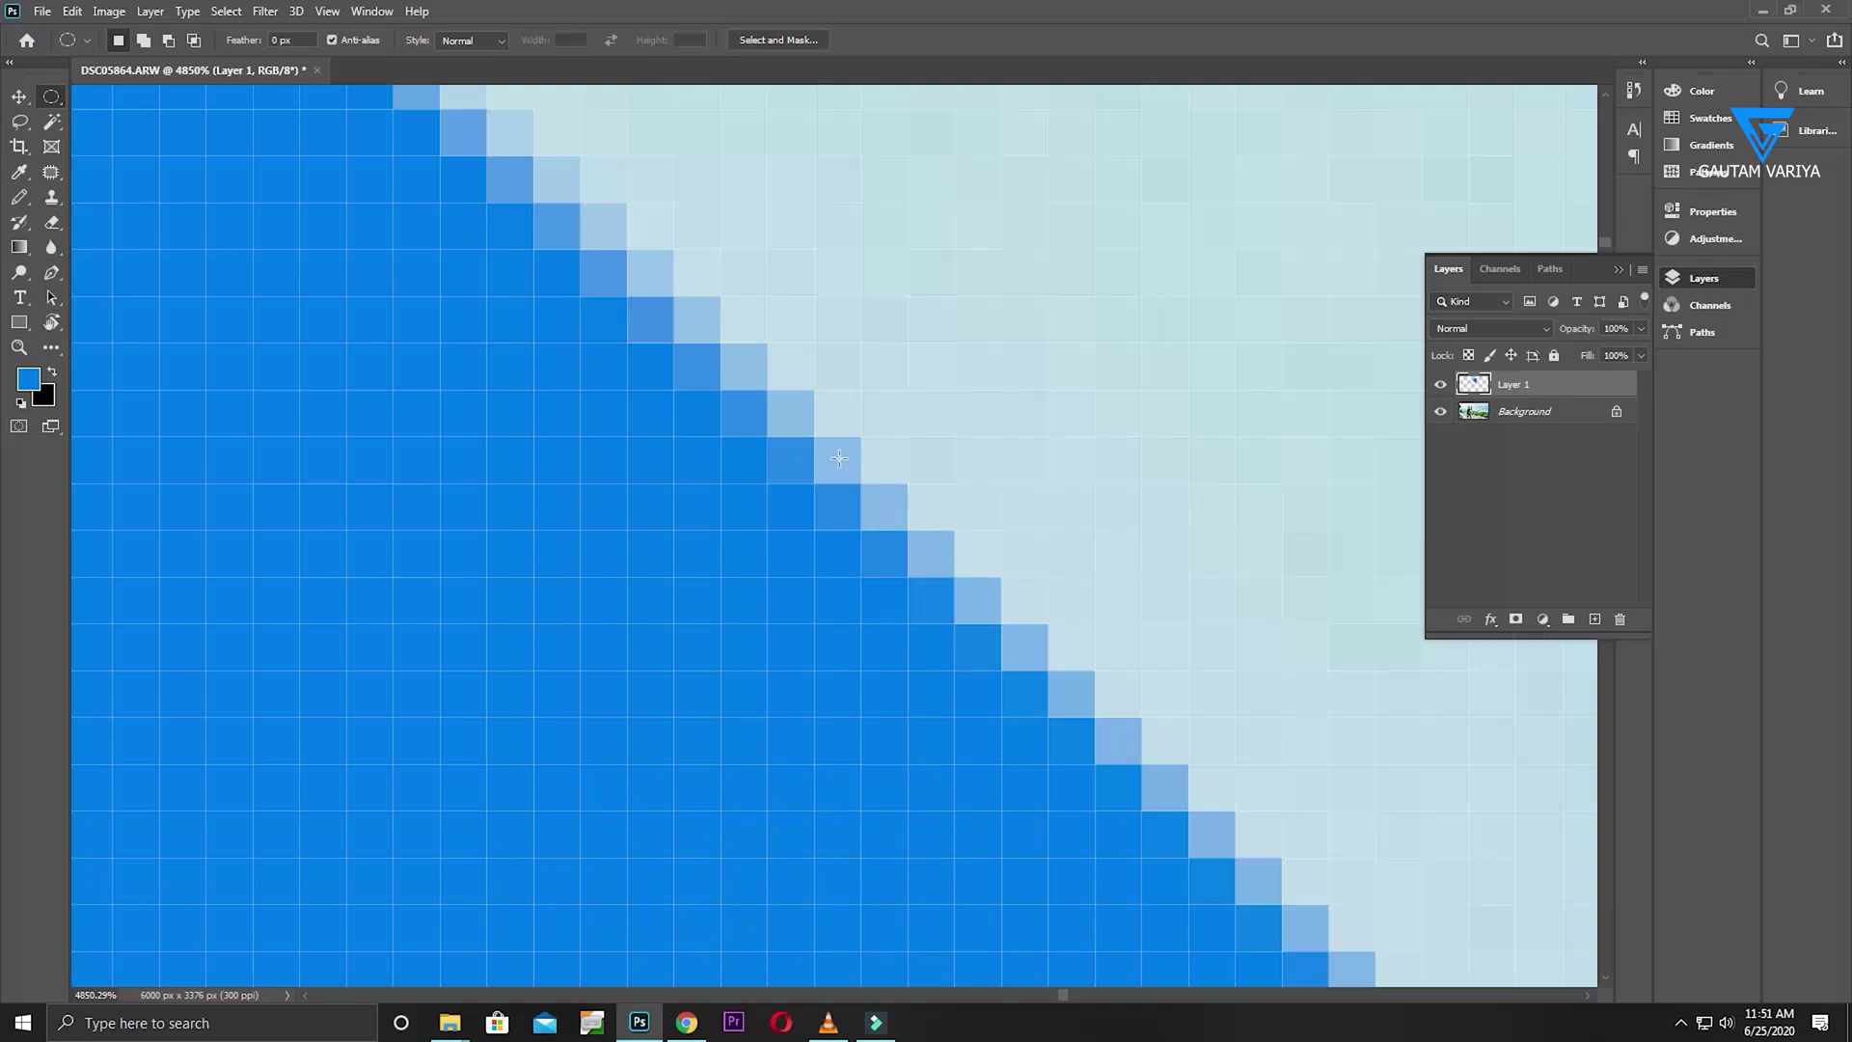
key(ctrl+space)
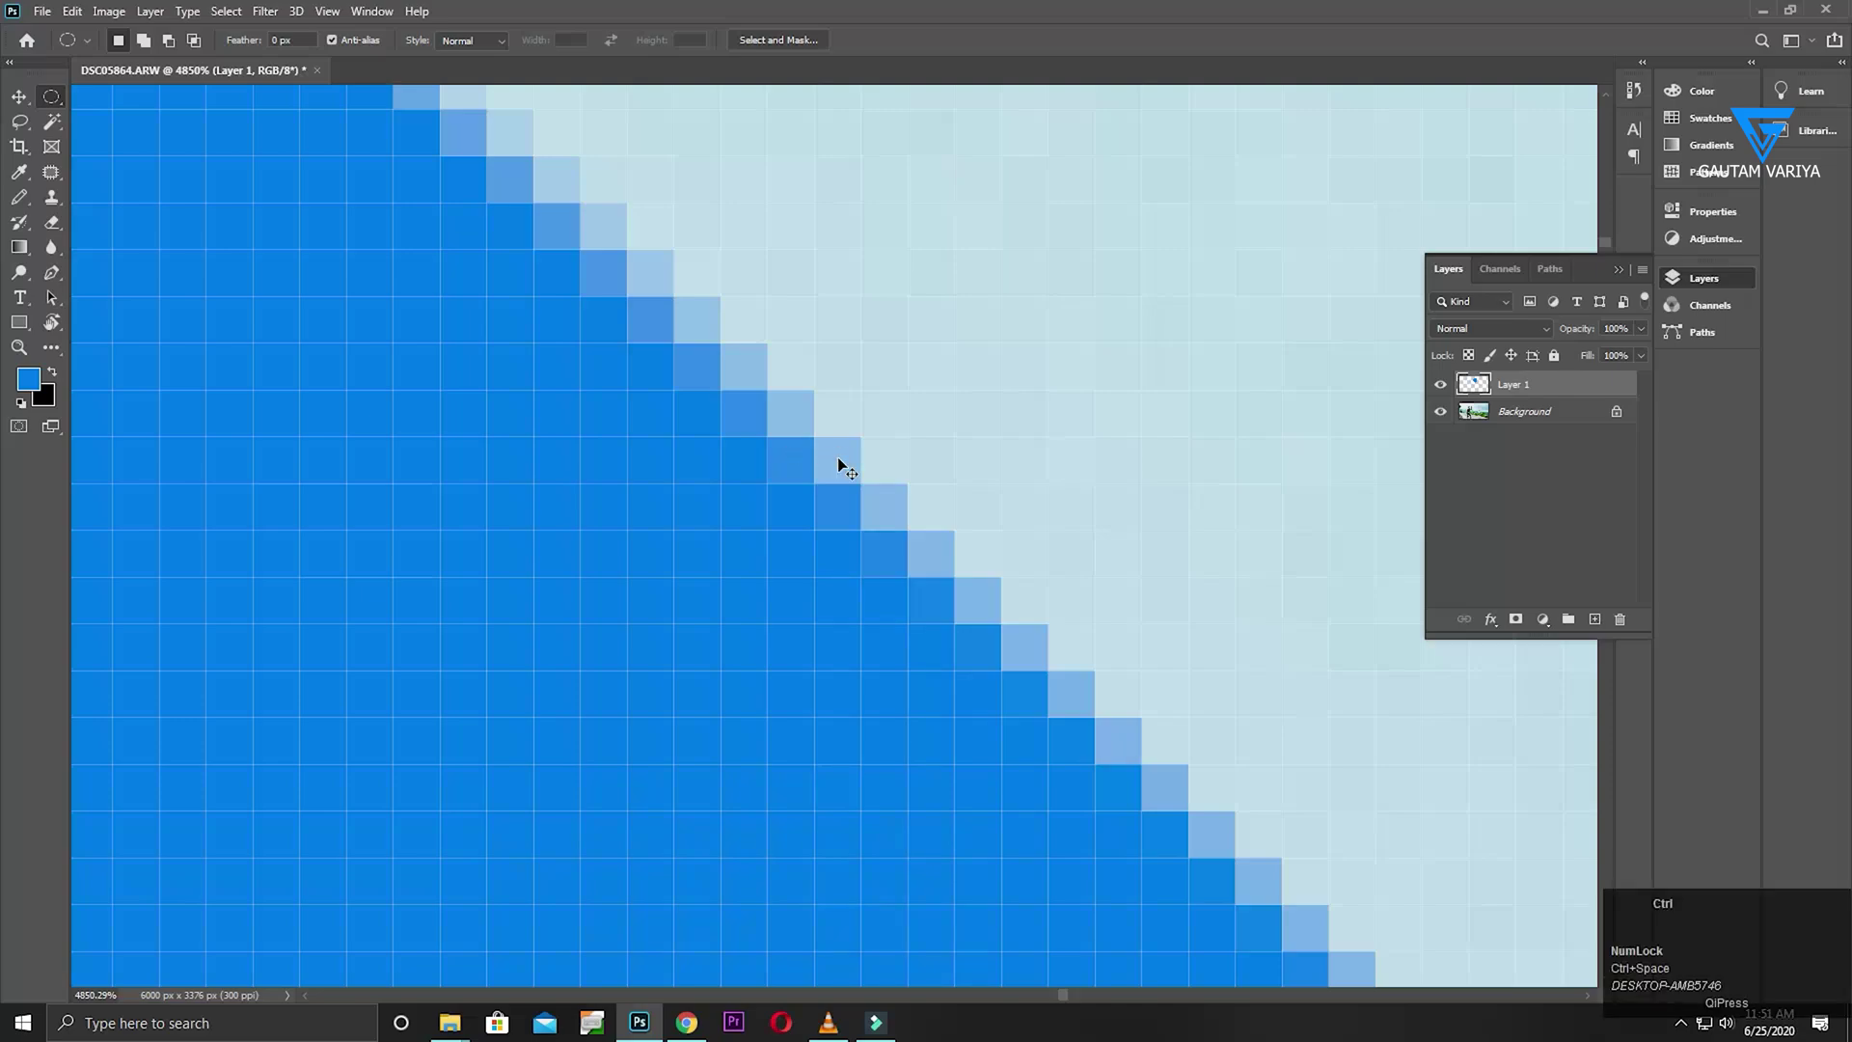
key(ctrl+0)
Add a new layer directly above the Background and fill it with the black background colour
click(1594, 617)
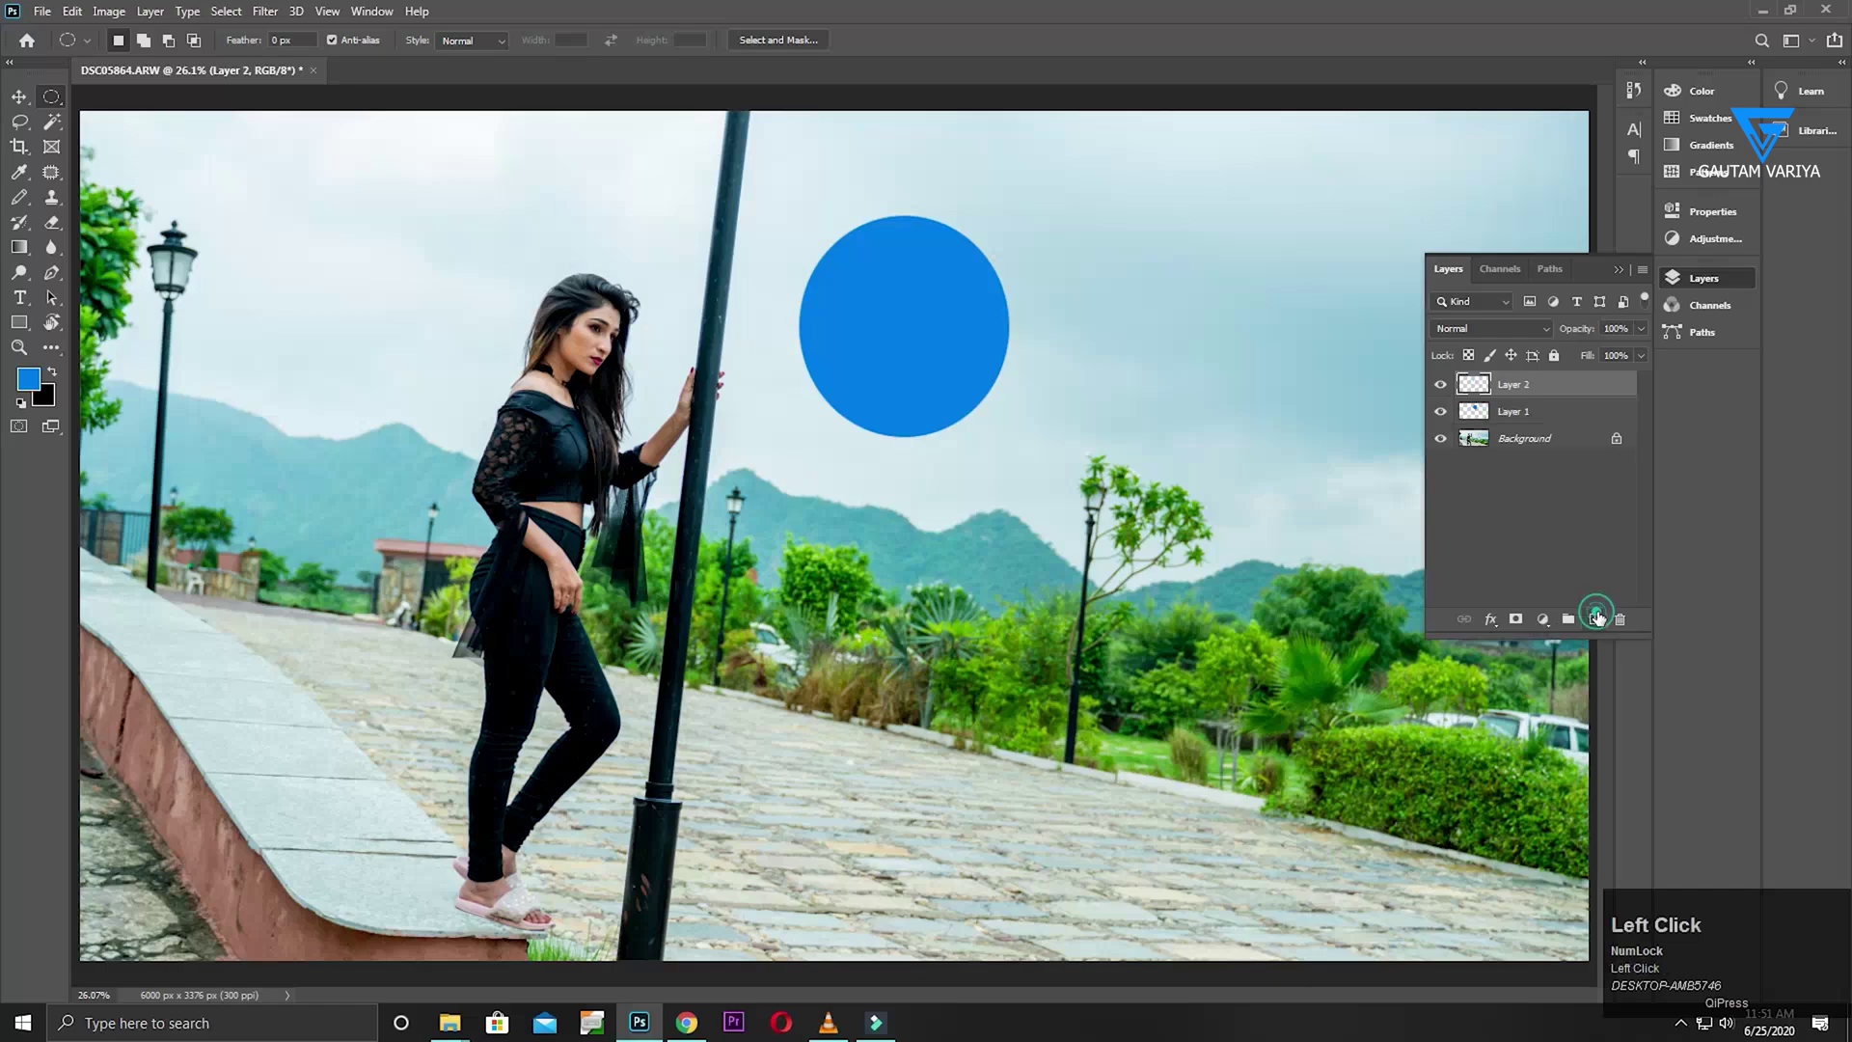
drag(1556, 388, 1544, 470)
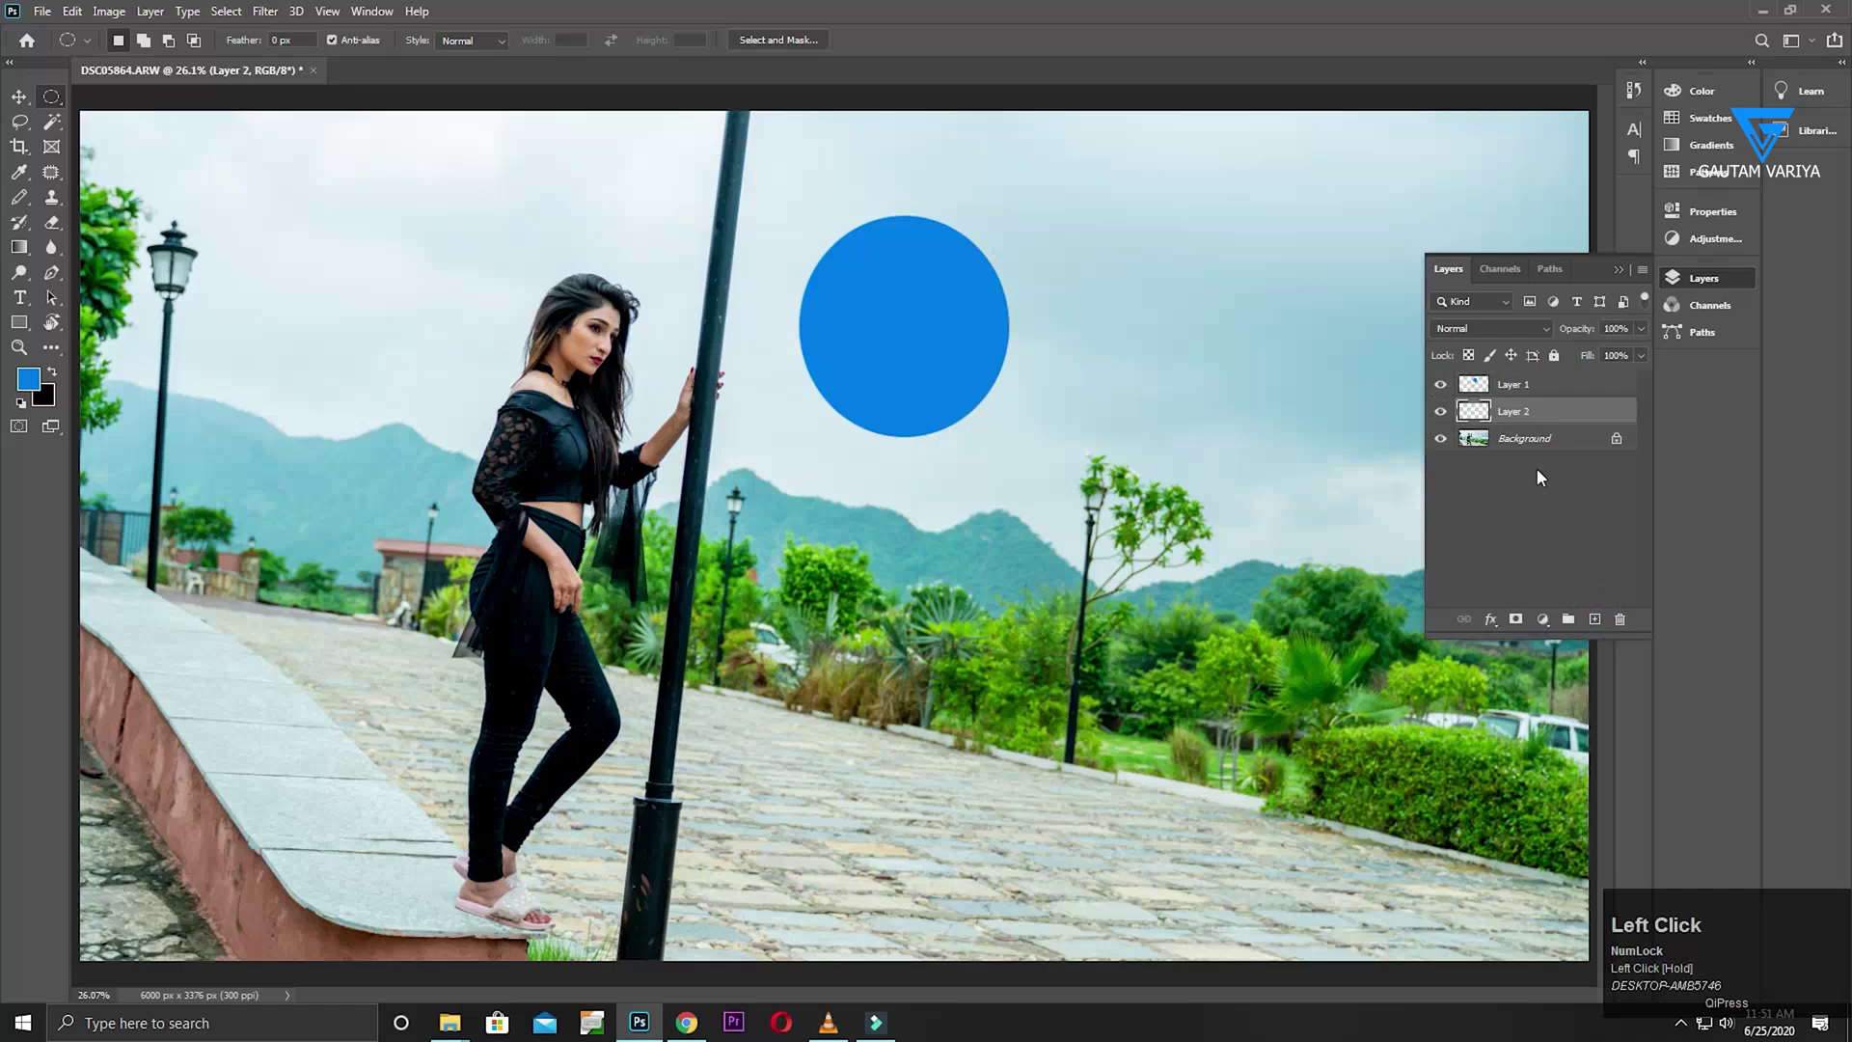
key(alt+Delete)
key(ctrl+Delete)
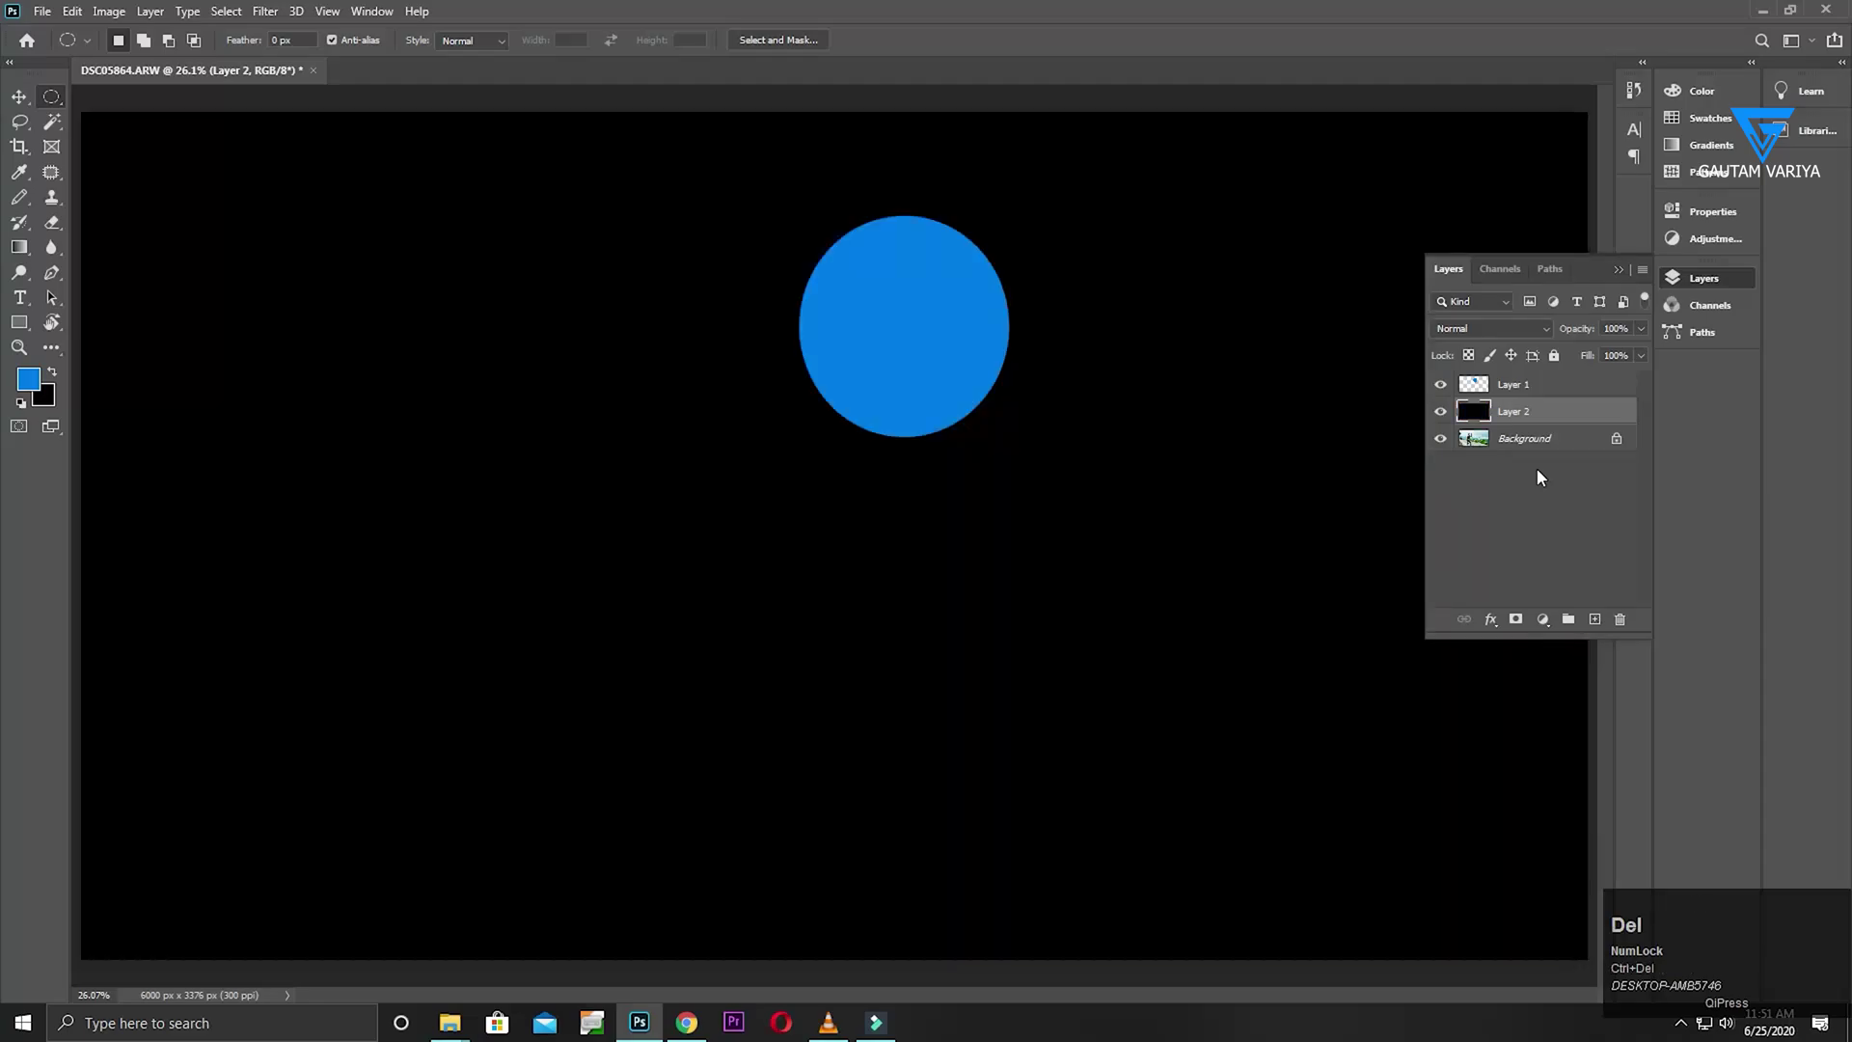
key(ctrl+space)
drag(964, 231, 1127, 478)
drag(1038, 342, 1144, 469)
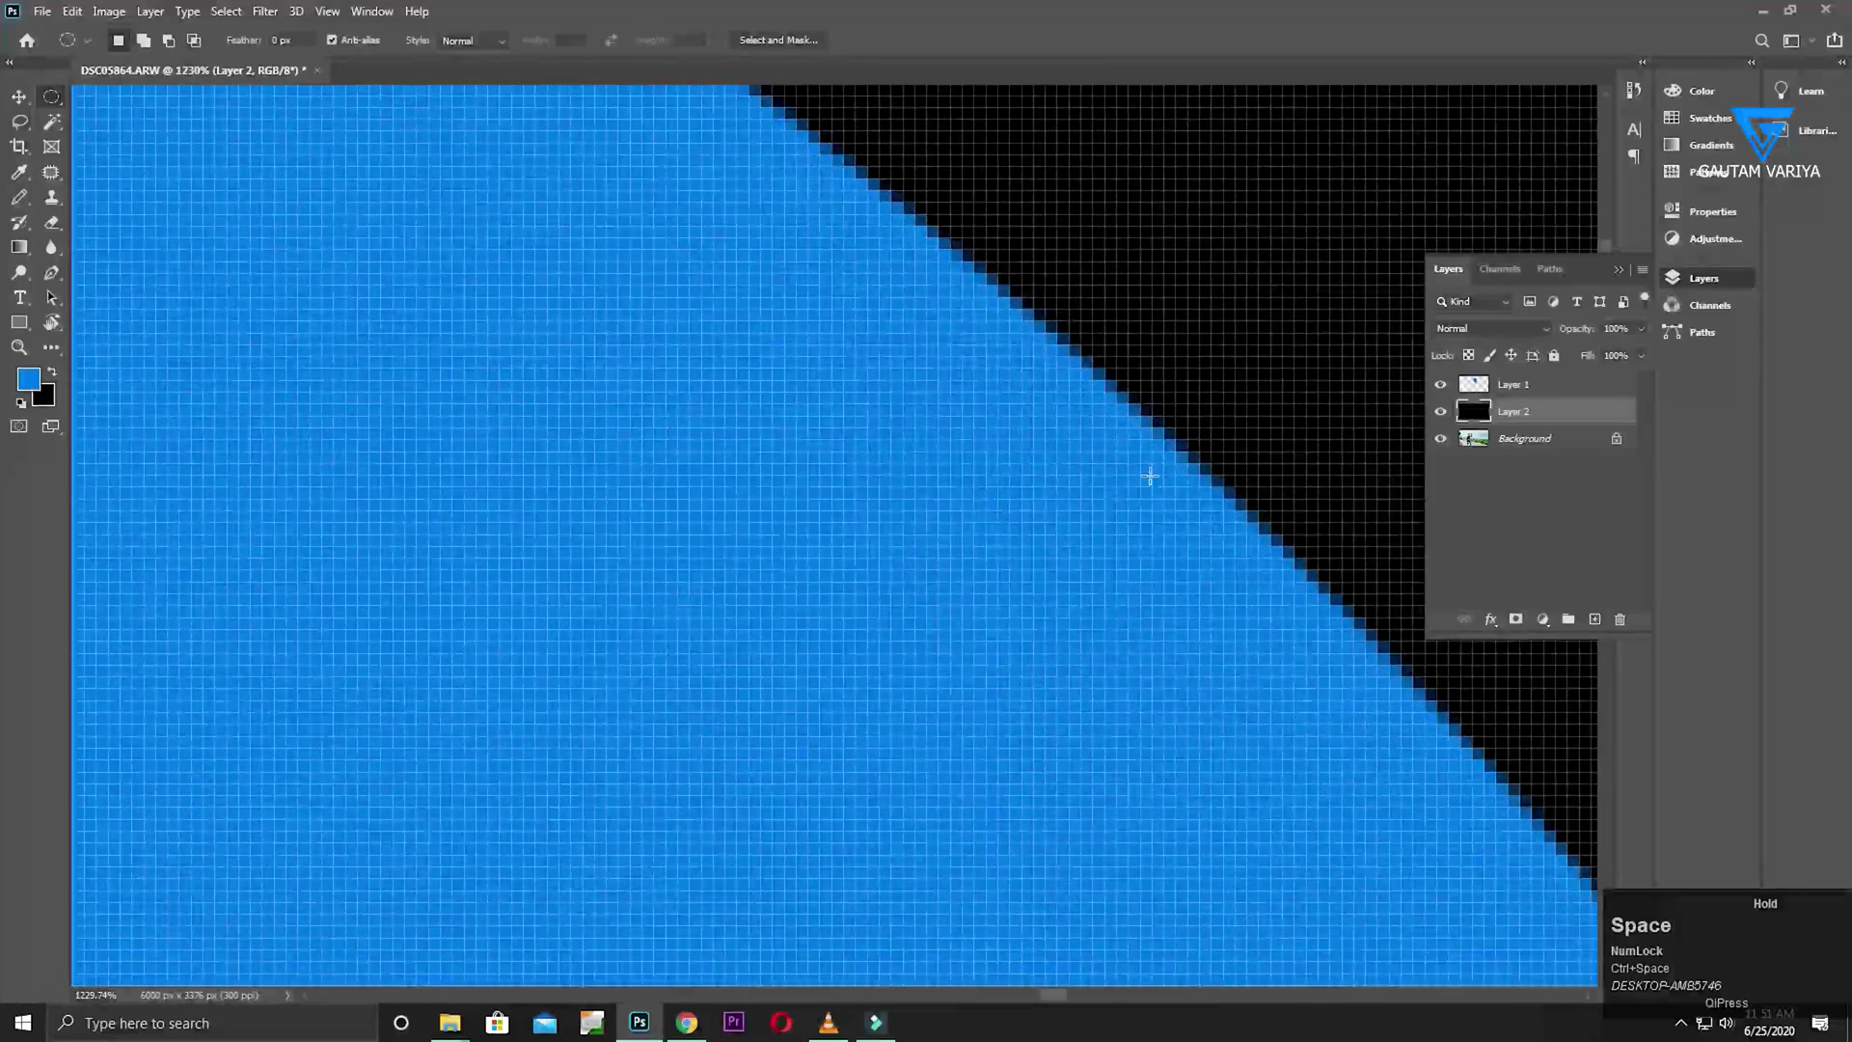
key(ctrl+0)
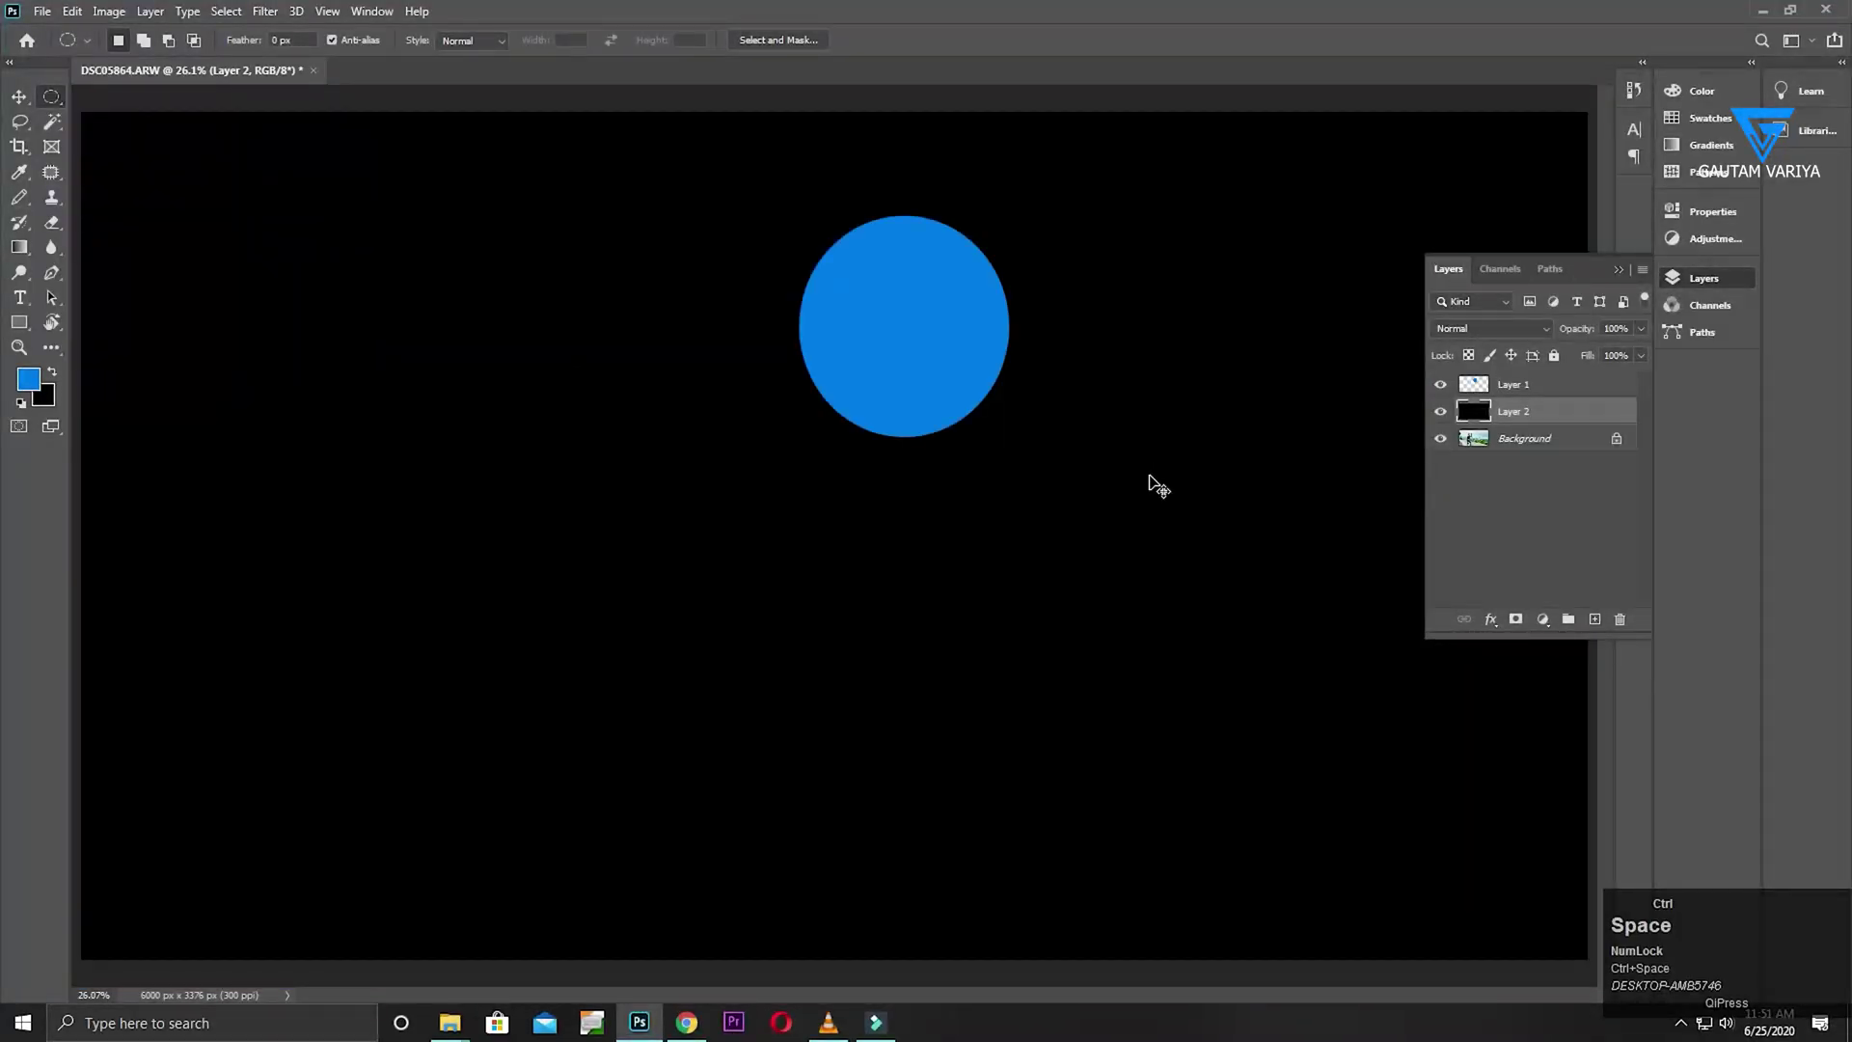
Delete Layer 1, which holds the small blue circle
key(ctrl+d)
click(1551, 385)
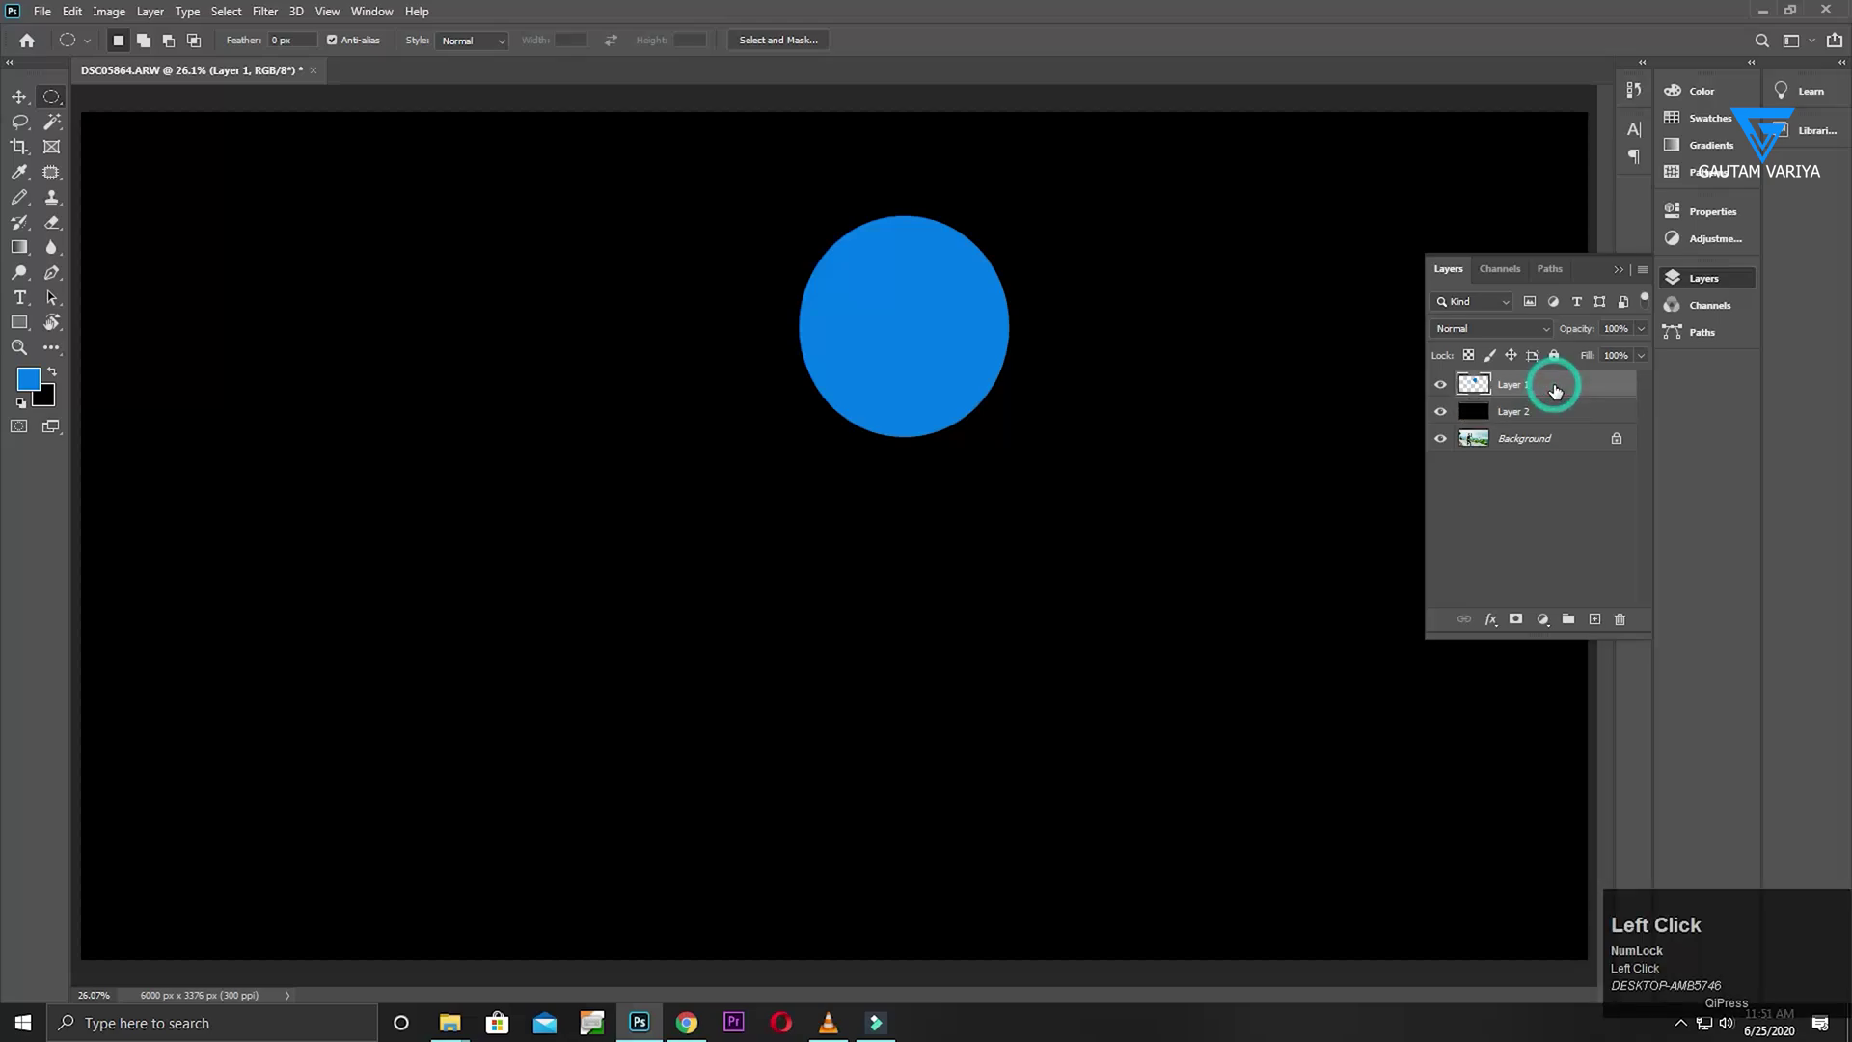
key(Delete)
Fill a large anti-aliased circular selection on the left half of the black layer with the blue foreground colour
drag(637, 457, 147, 940)
drag(459, 727, 516, 552)
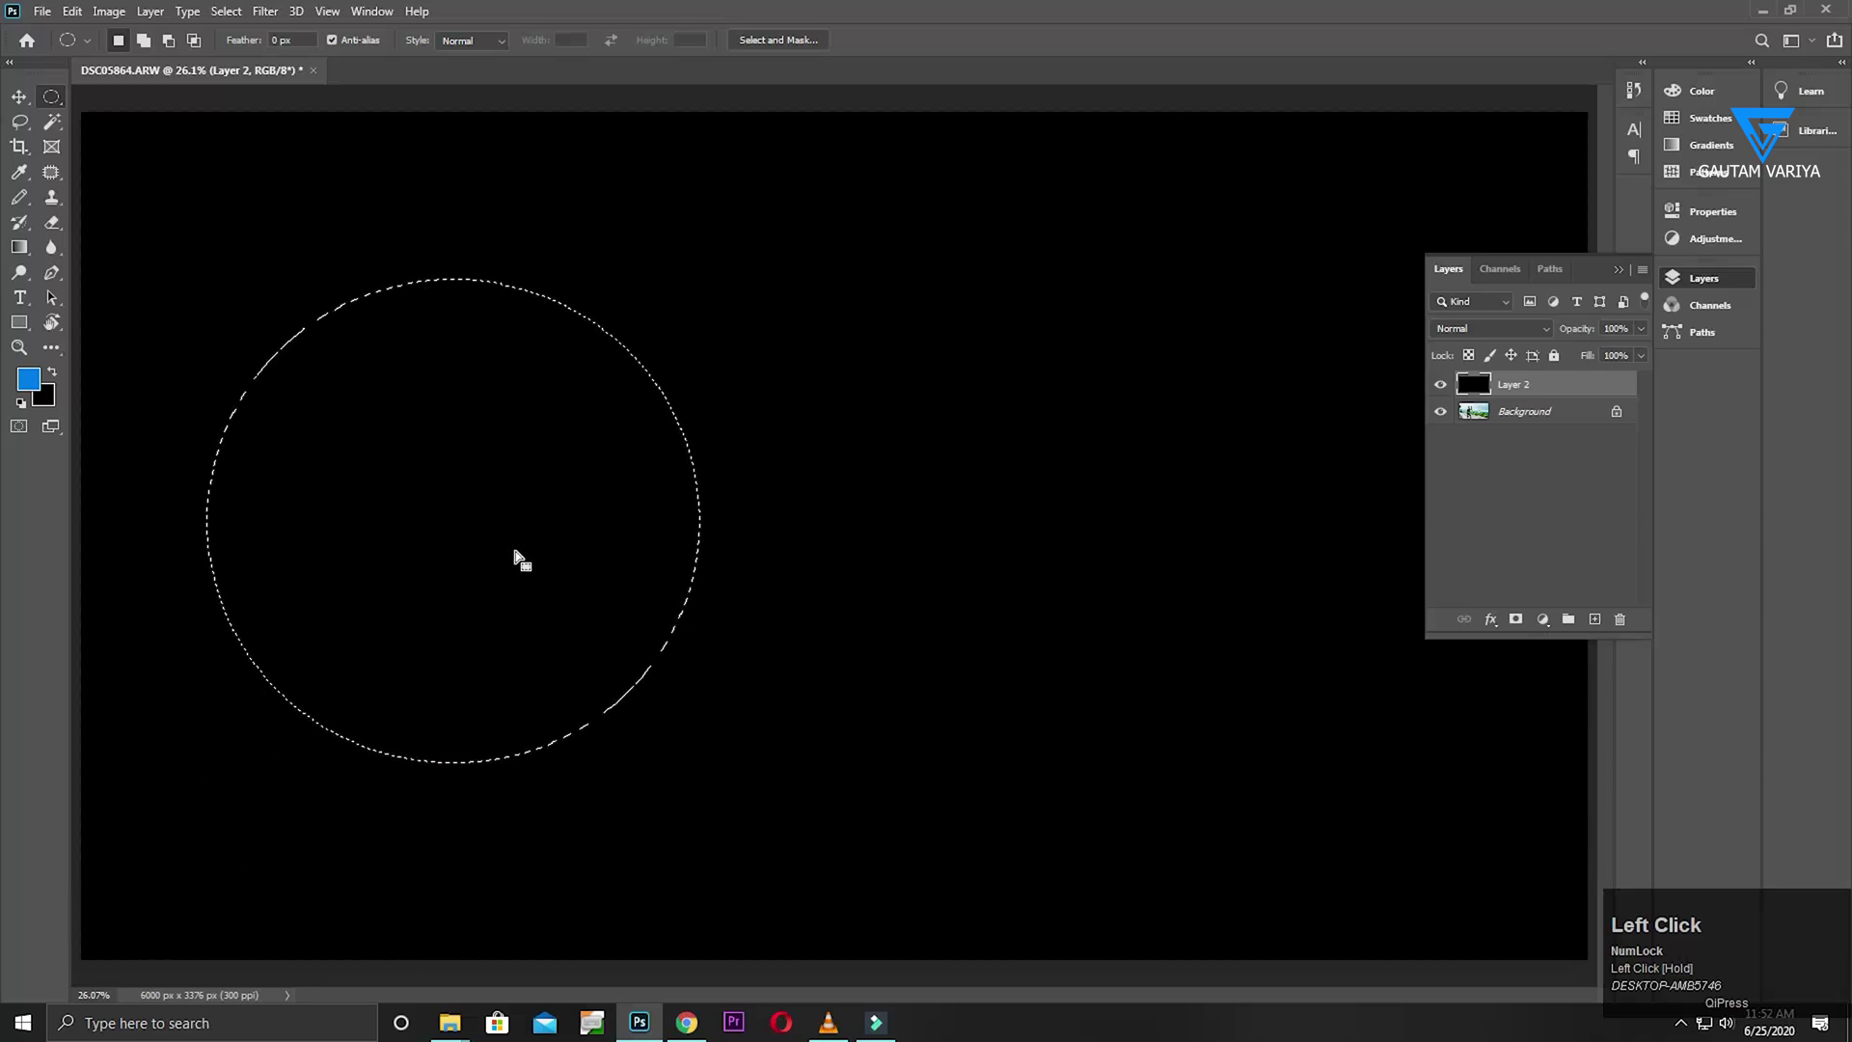
key(alt+Delete)
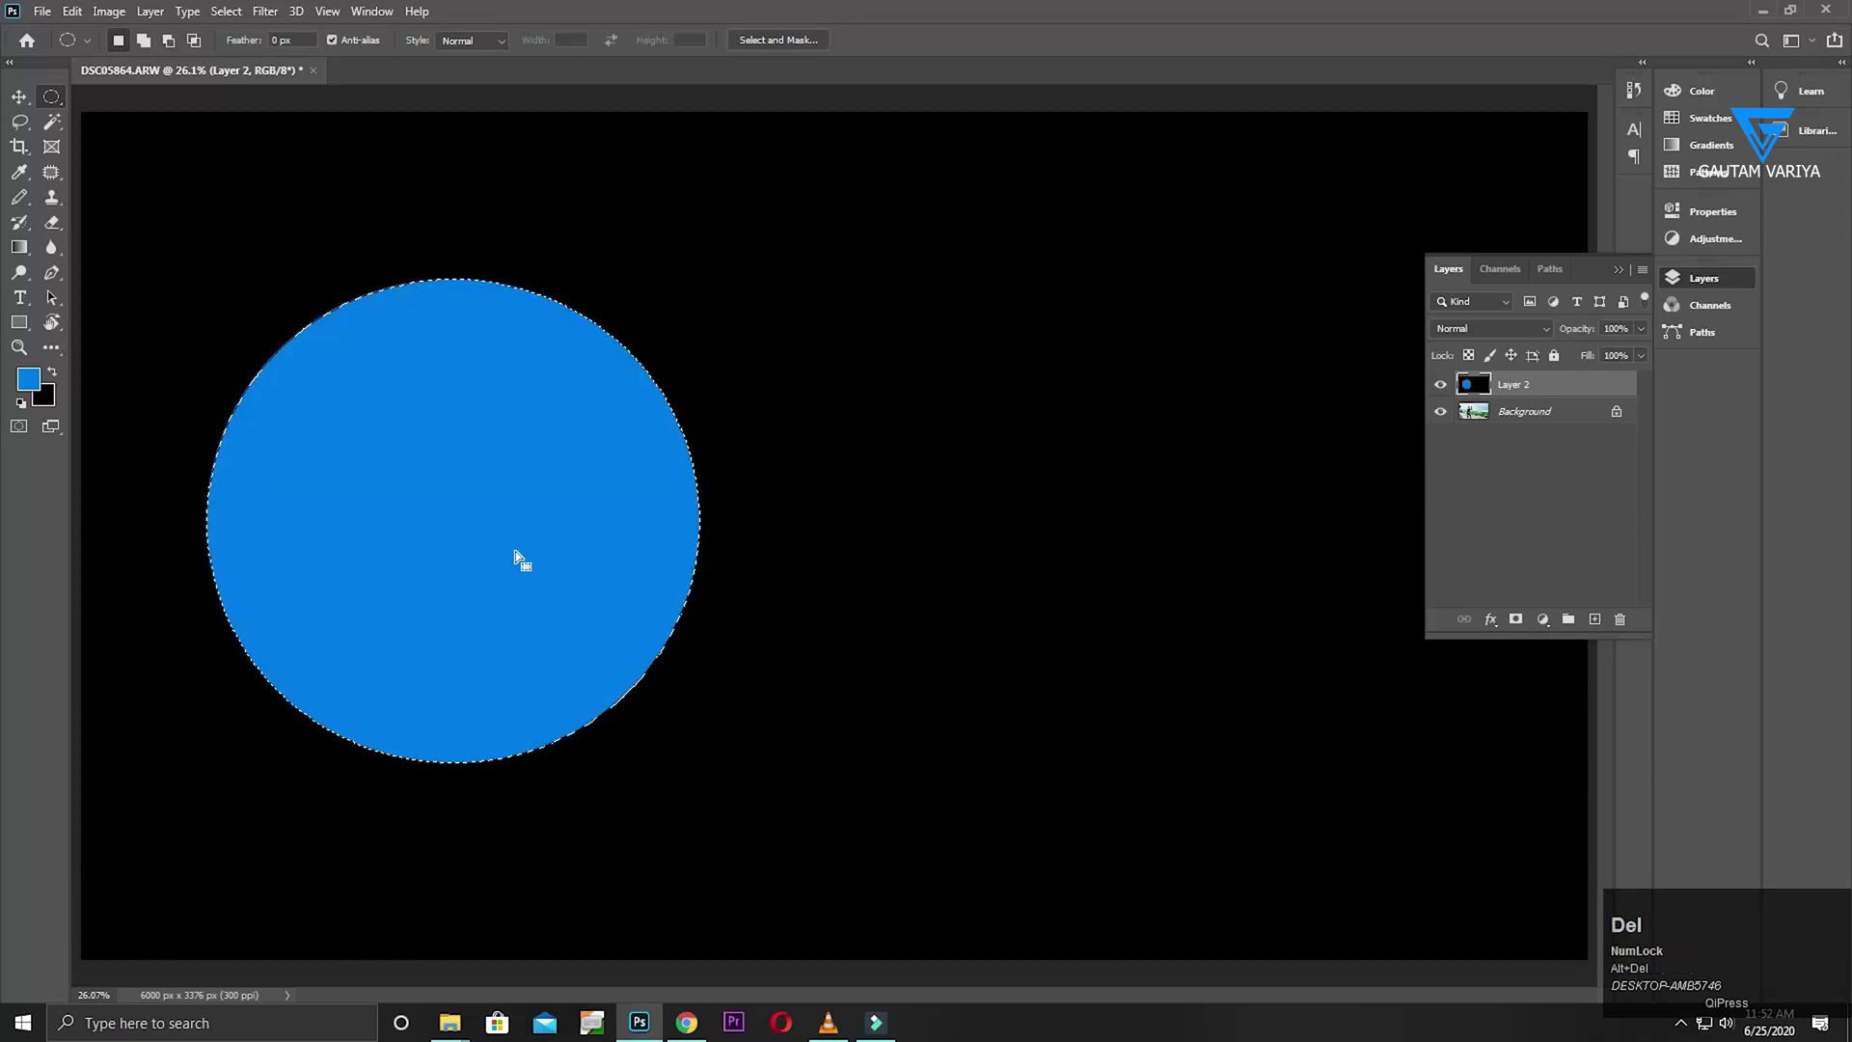
key(ctrl+d)
drag(655, 407, 1025, 523)
drag(737, 513, 914, 612)
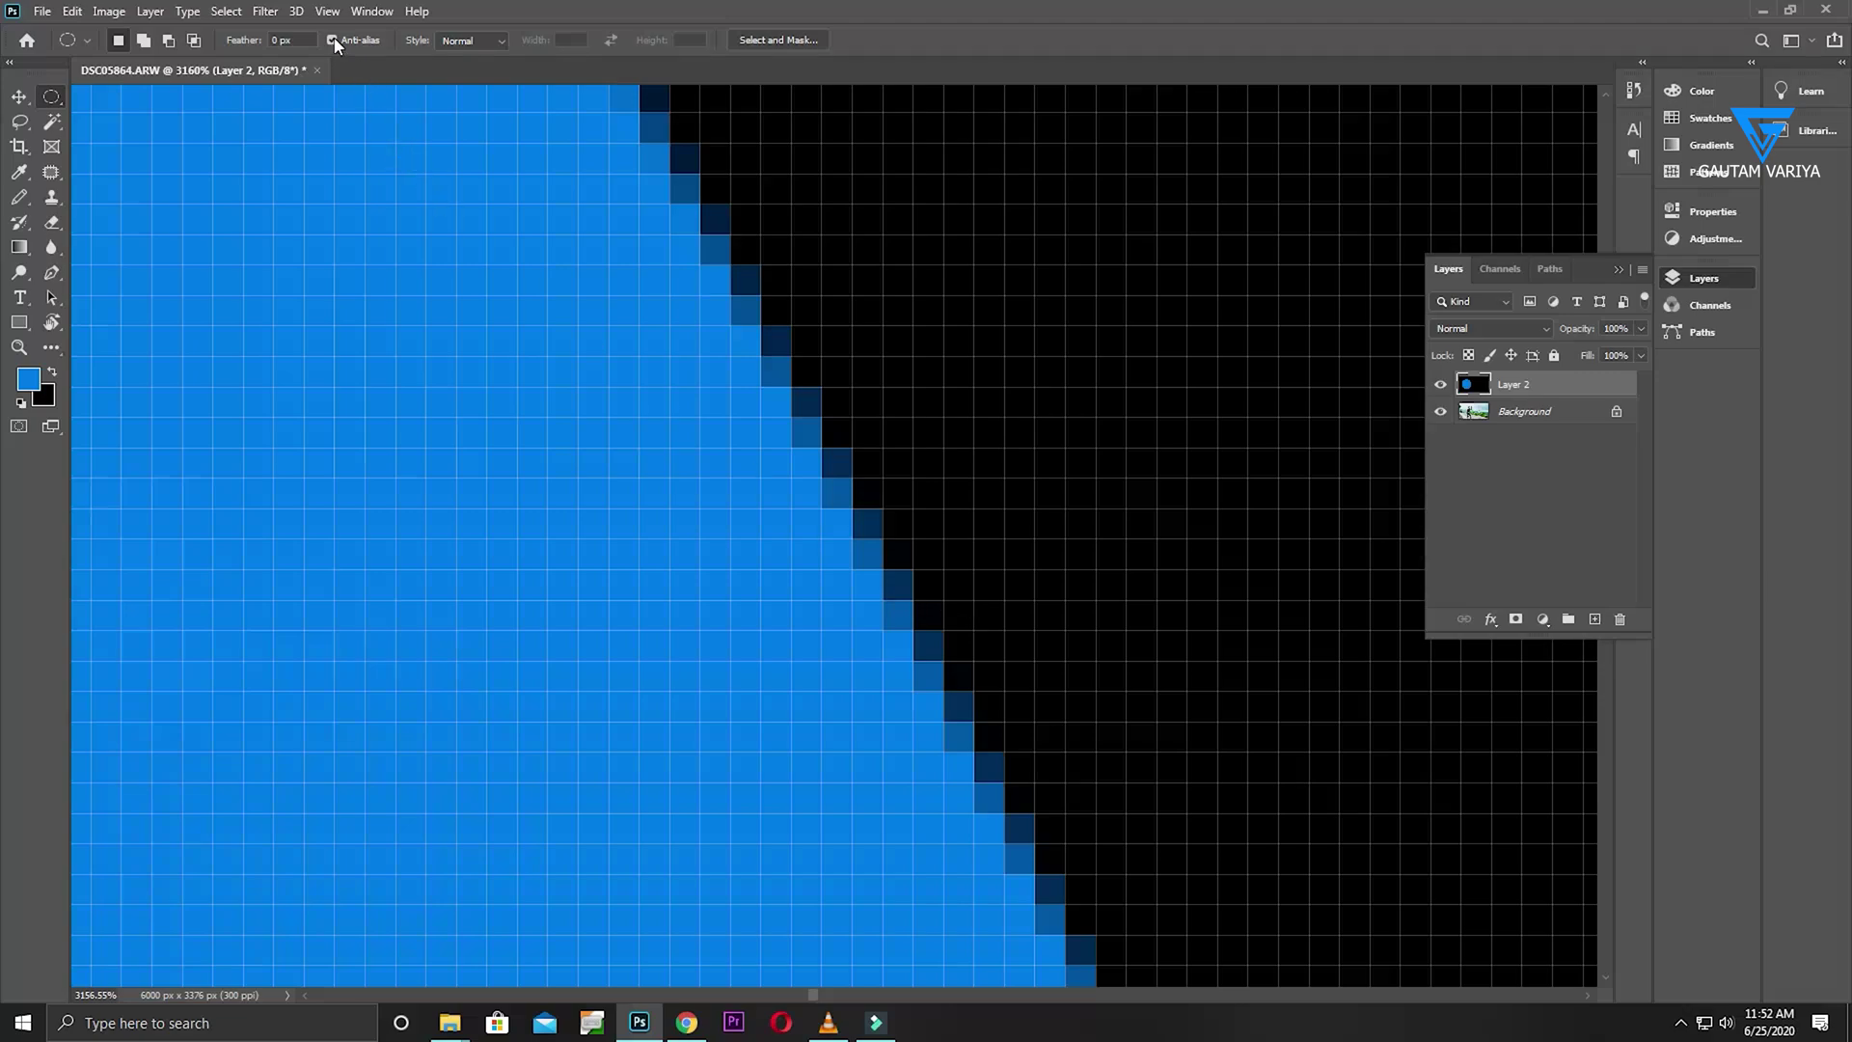
key(Num_Lock)
key(ctrl+0)
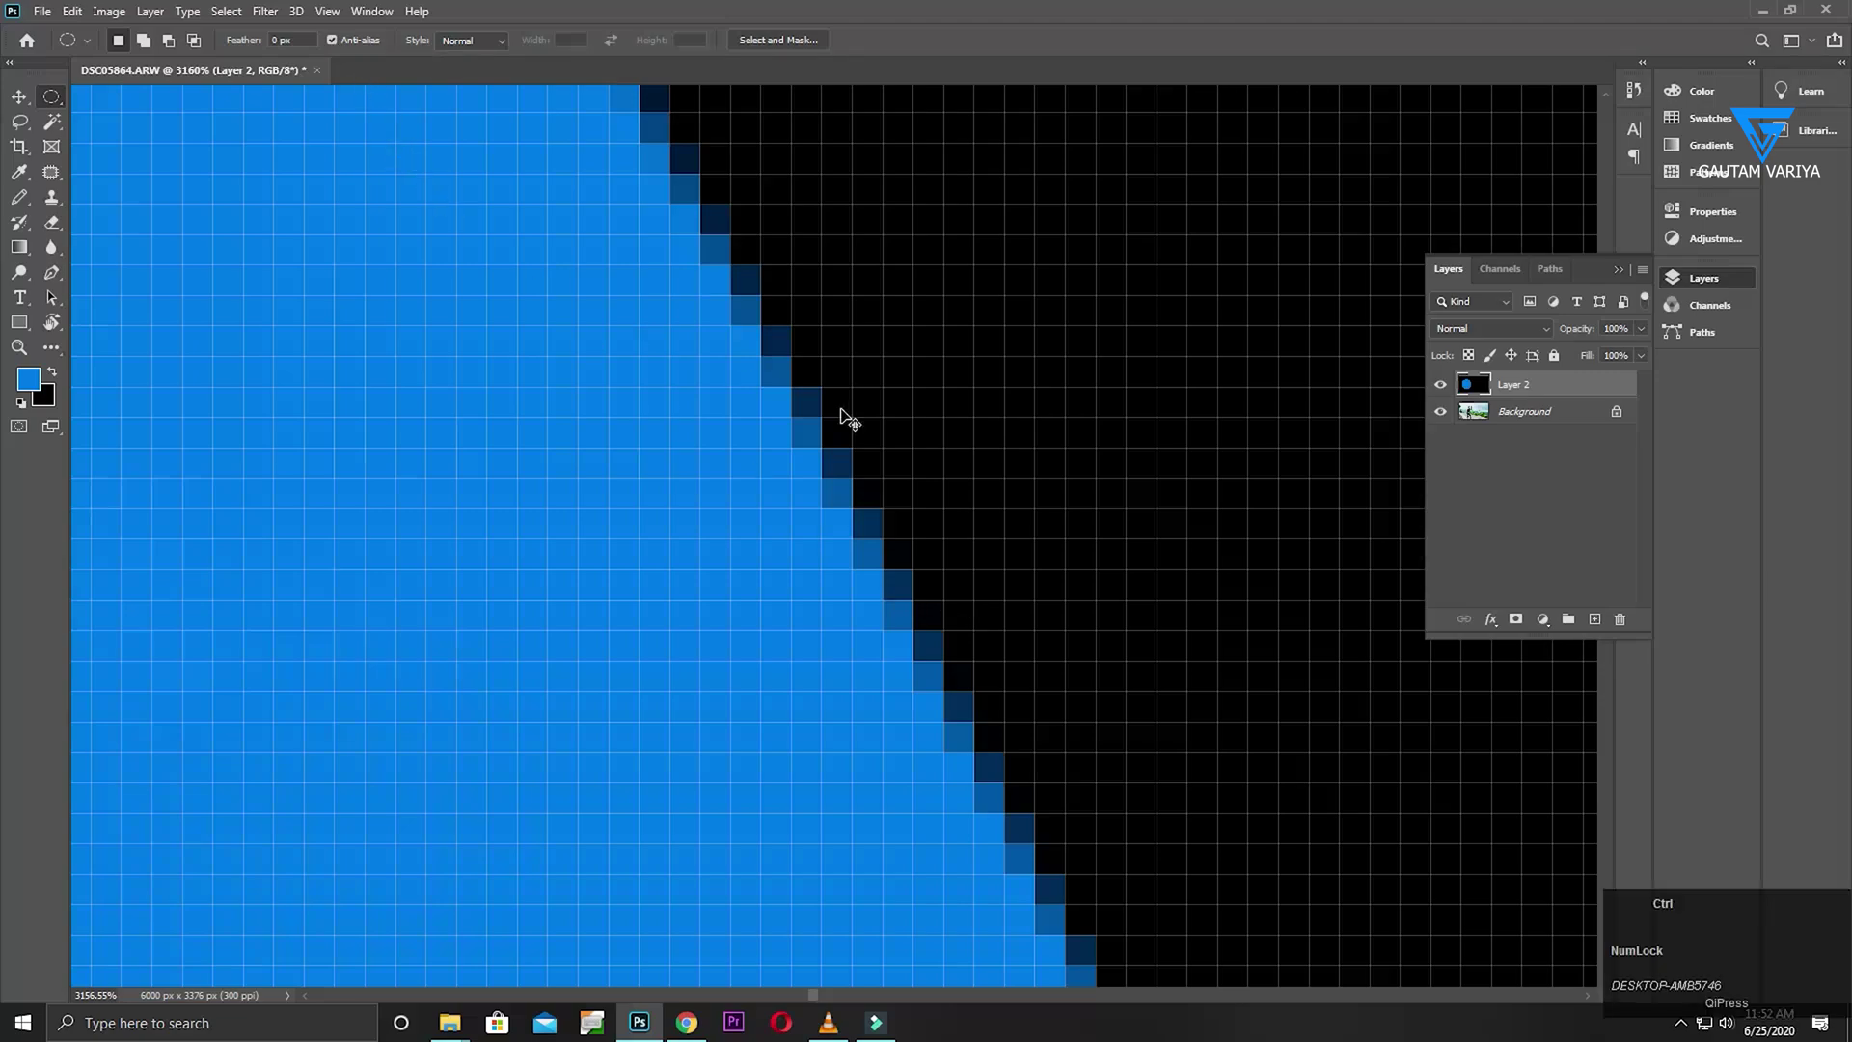
Turn off Anti-alias and draw a second circular selection of similar size to the right of the blue circle
click(332, 39)
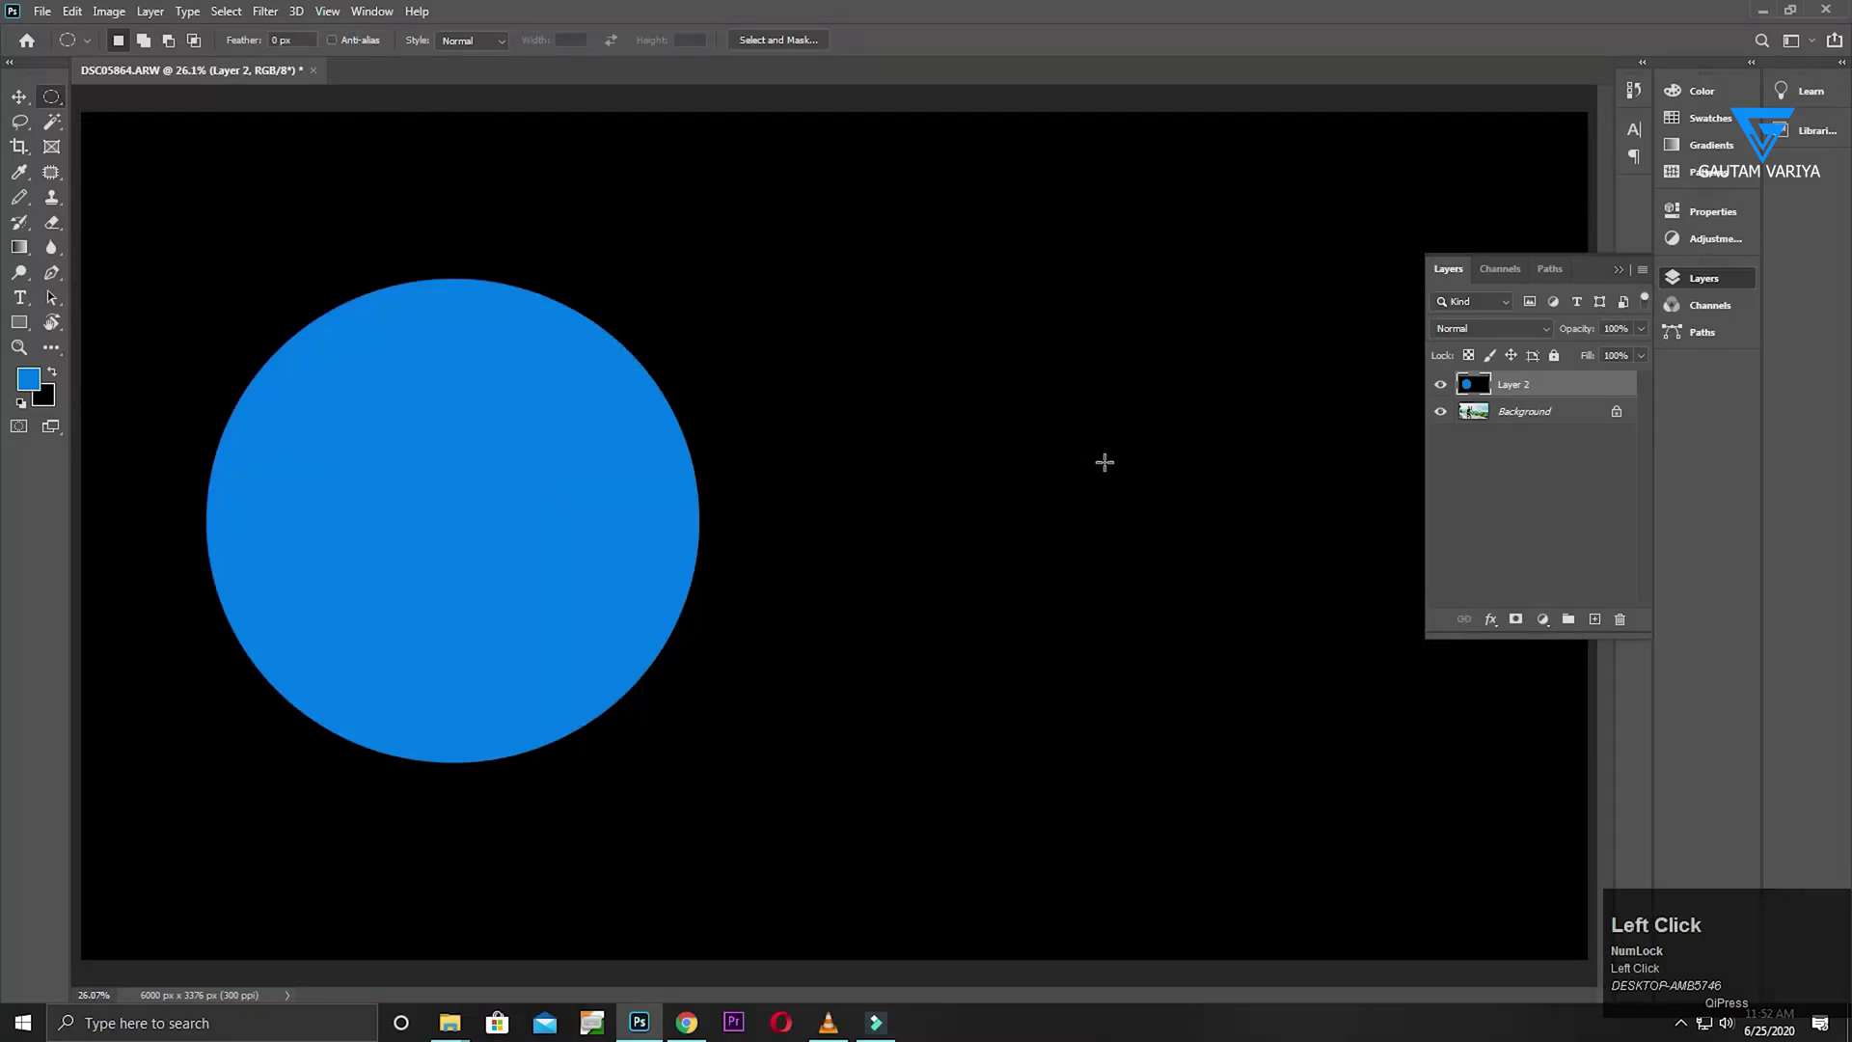
drag(1133, 431, 641, 901)
drag(843, 737, 942, 616)
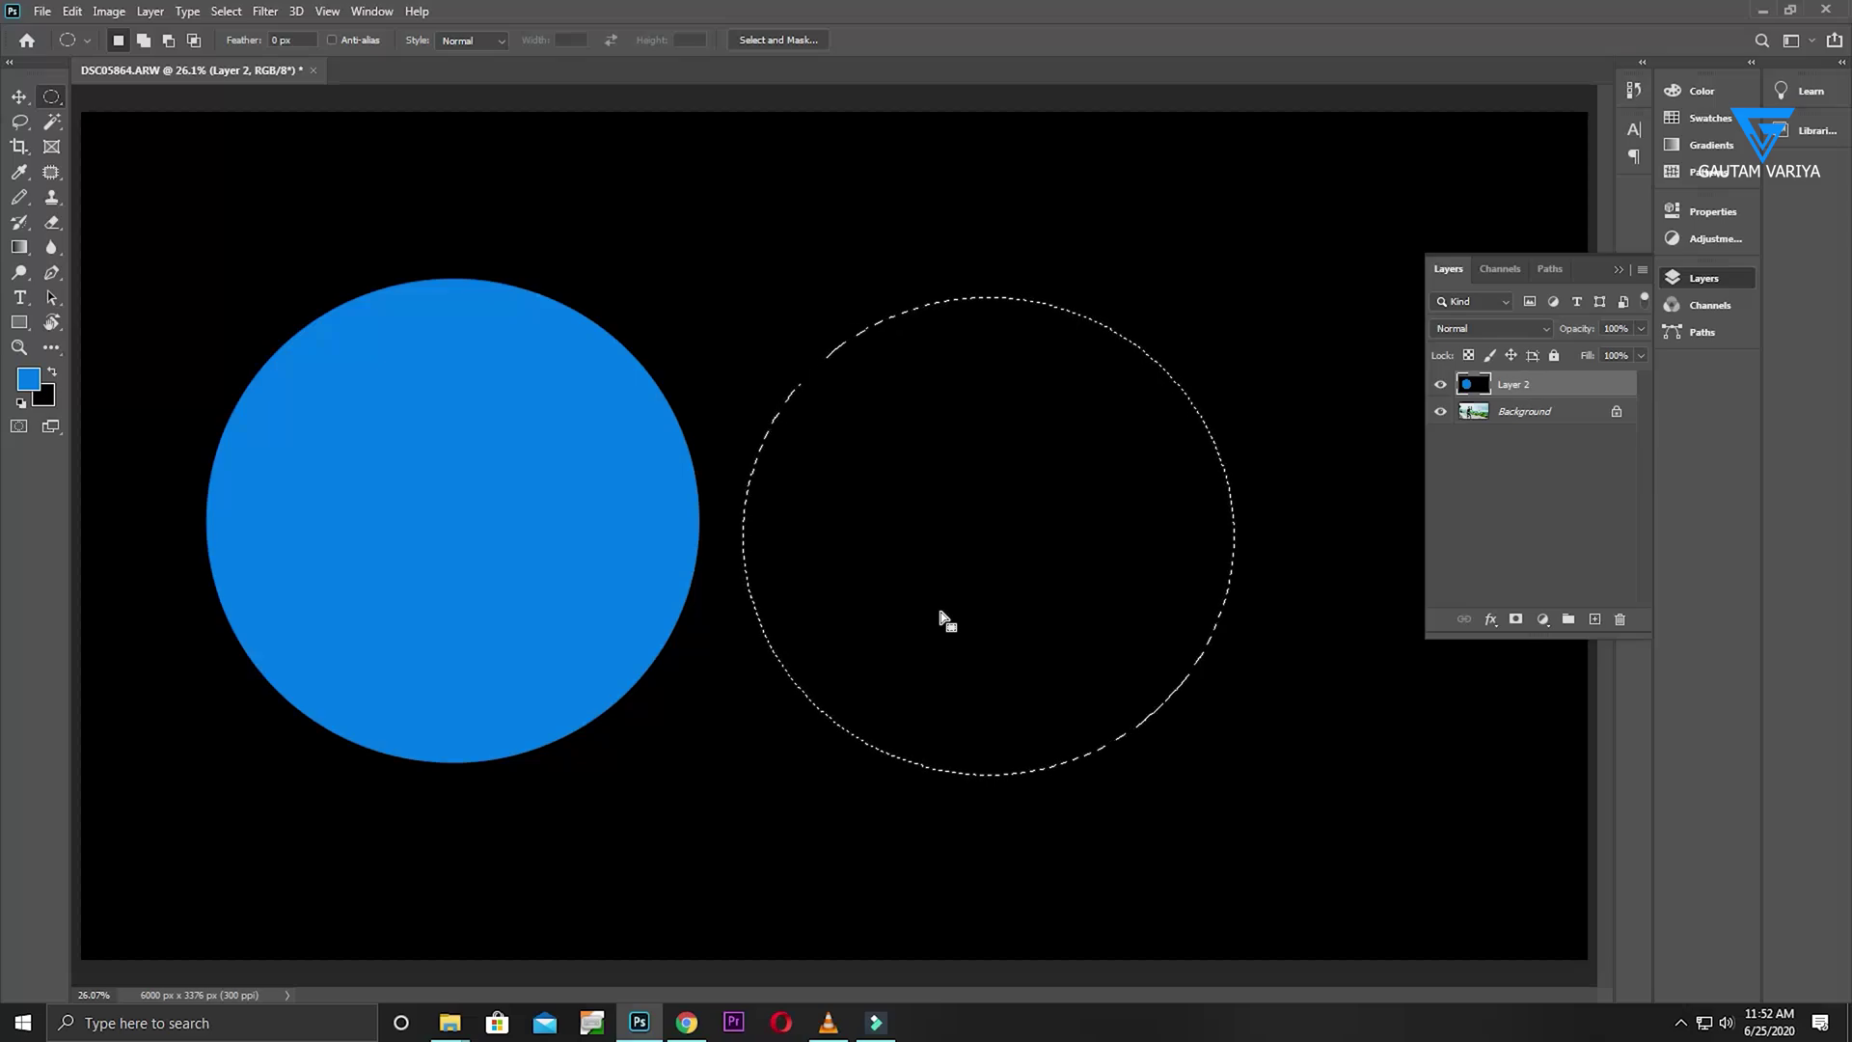
mouse_move(940, 617)
mouse_down()
mouse_move(926, 613)
mouse_move(943, 614)
mouse_up()
Try filling the second circular selection with blue at this distance, and undo the deselection and the fill
key(alt+Delete)
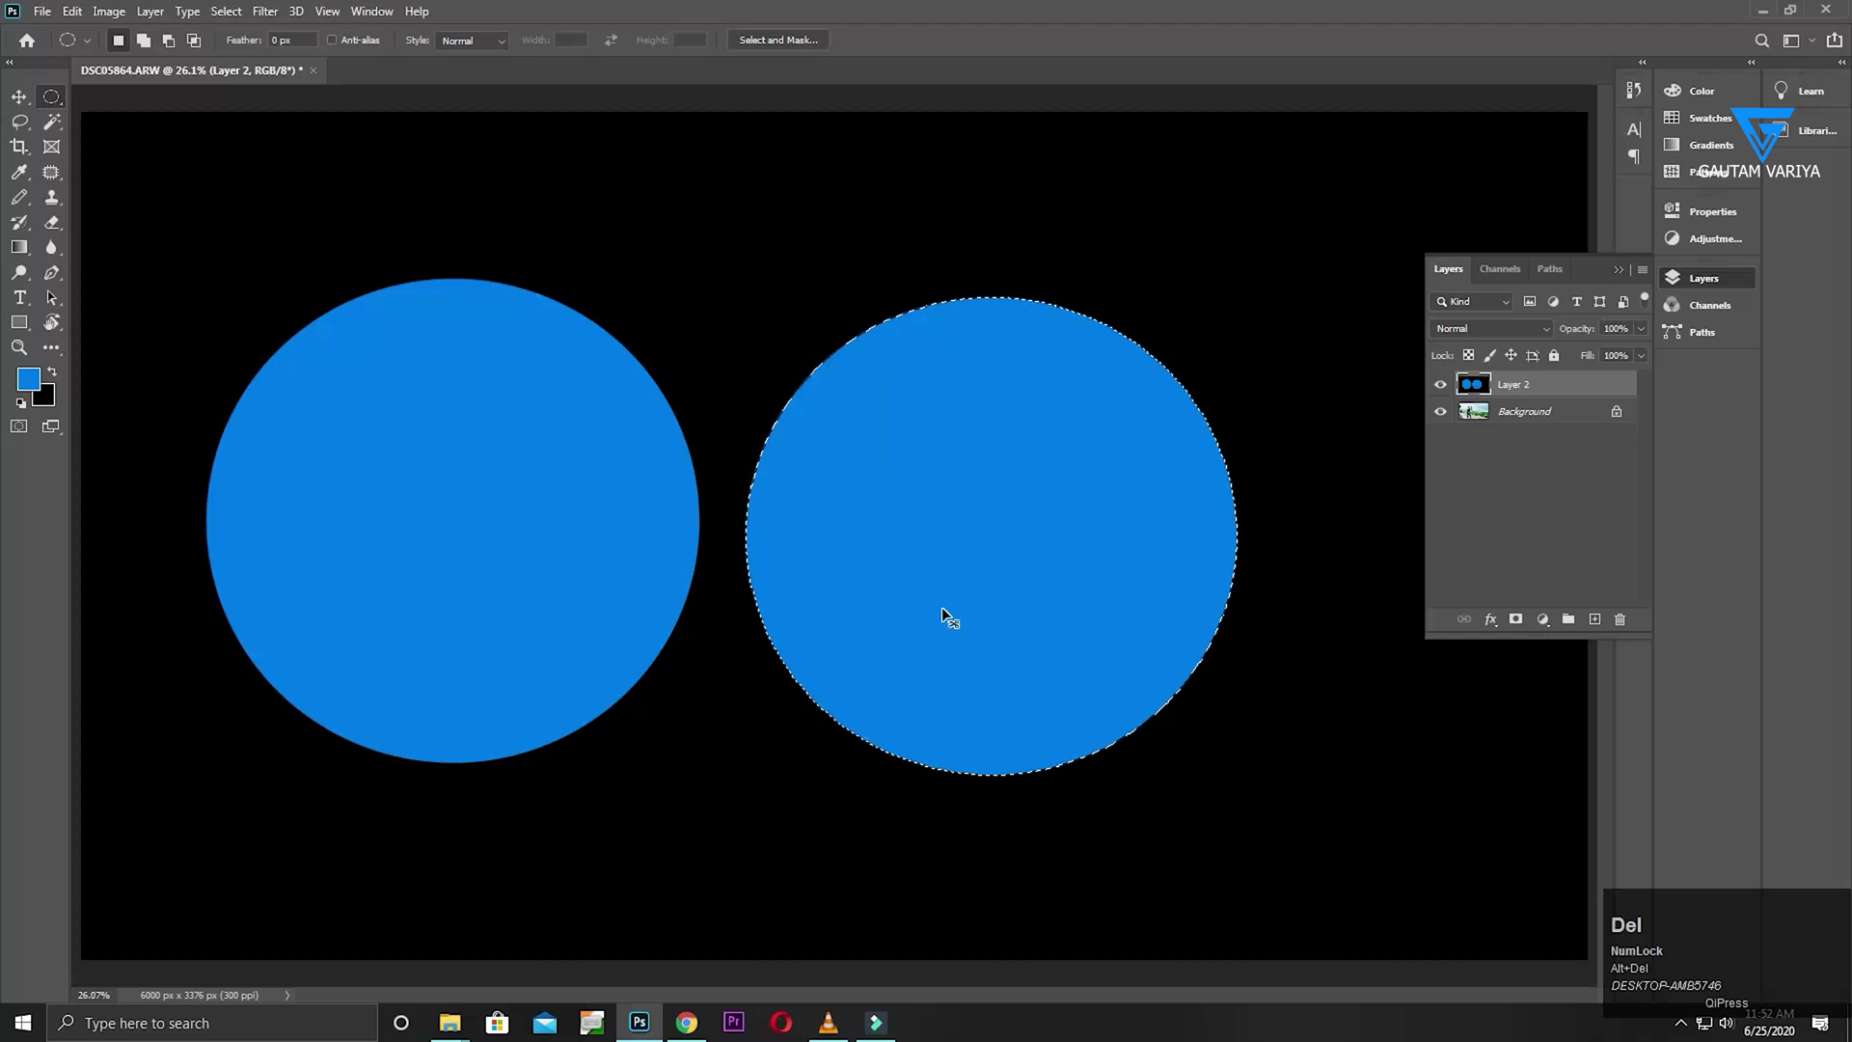
key(ctrl+d)
drag(667, 490, 815, 534)
key(ctrl+z)
key(ctrl+z)
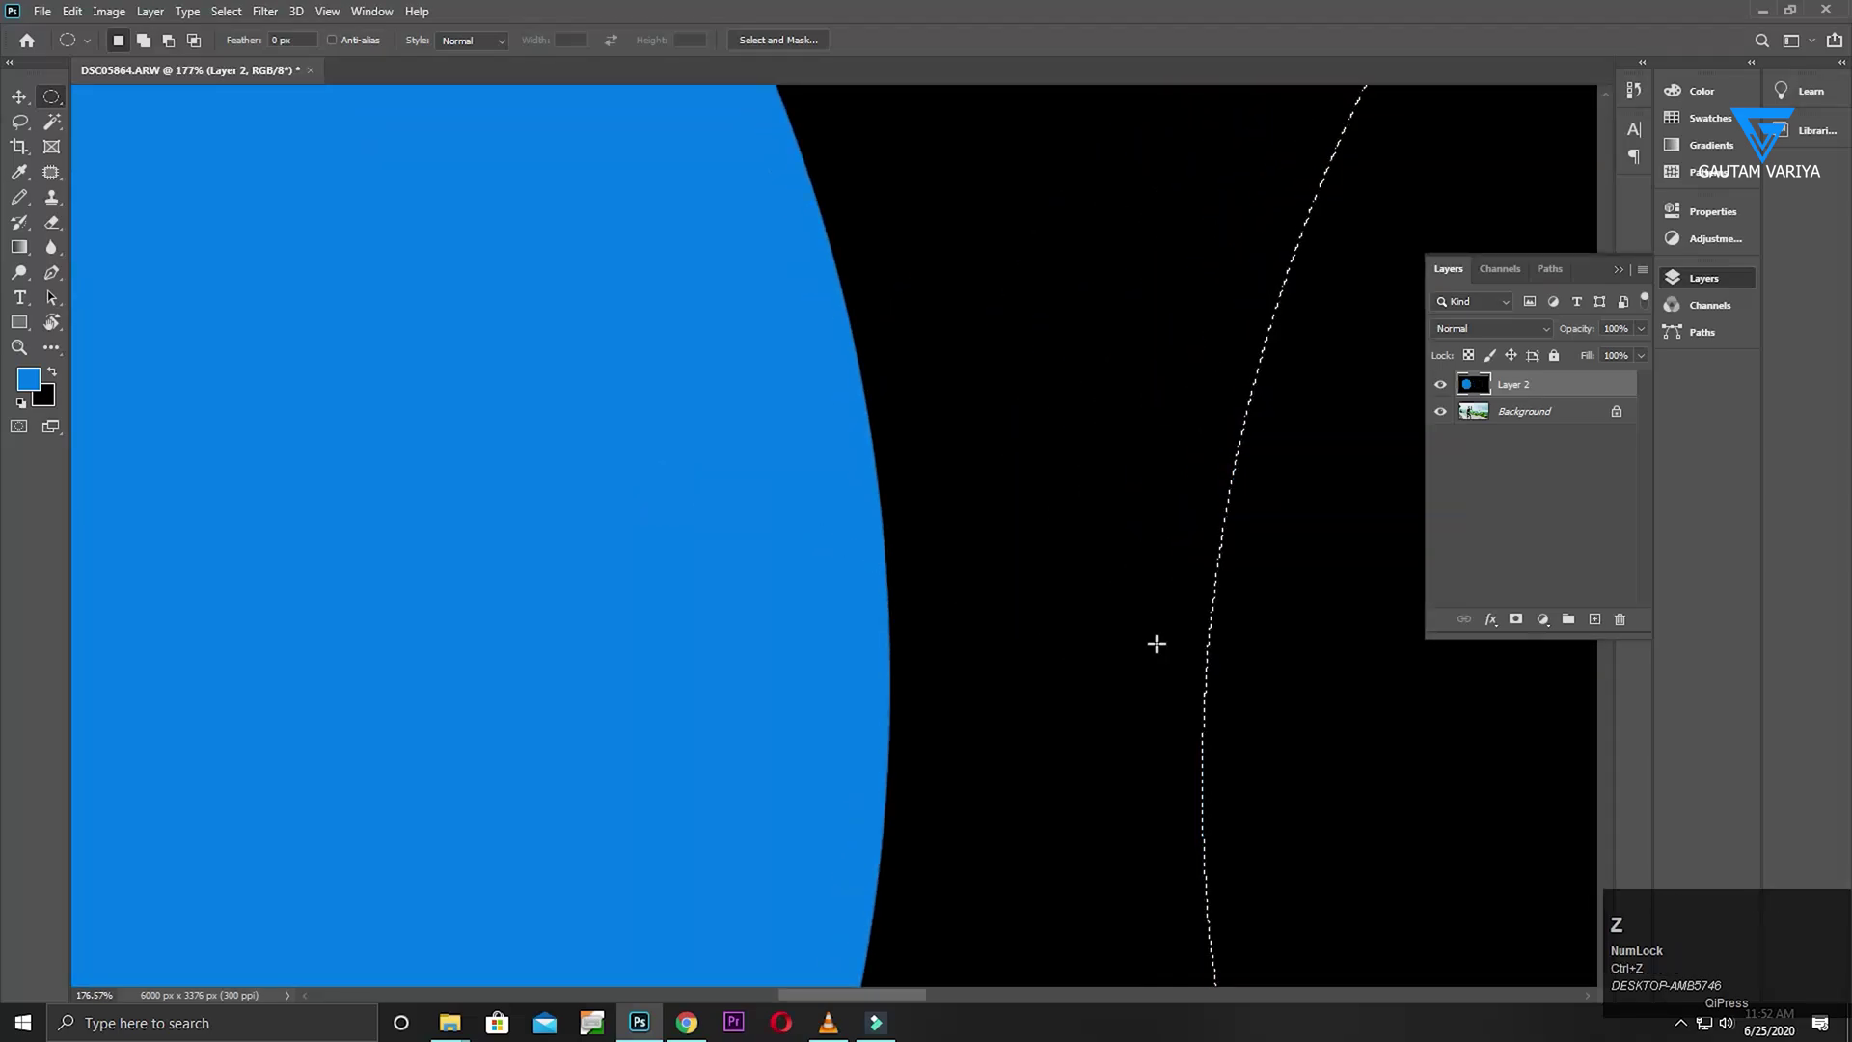
Move the circular selection close to the first circle, fill it with the blue foreground colour and deselect
drag(1294, 695, 1025, 641)
key(alt+Delete)
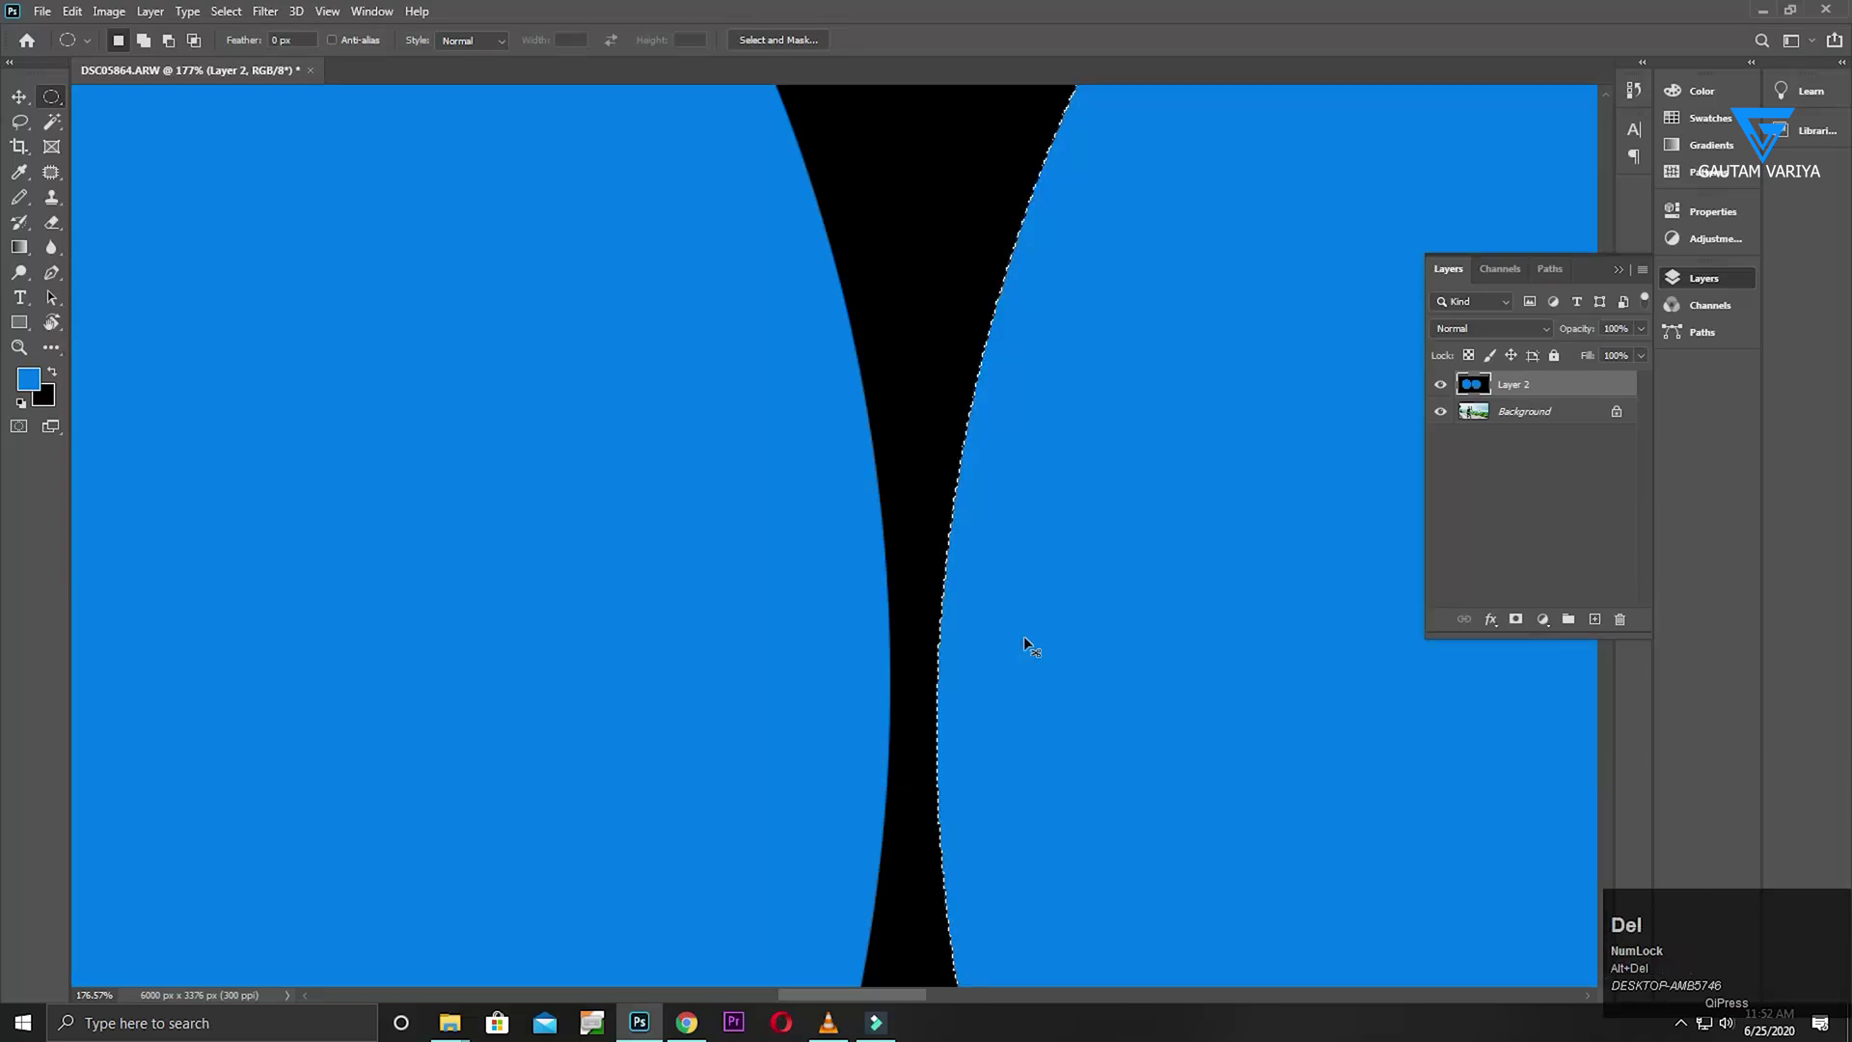
key(ctrl+d)
Compare the edge pixels of the anti-aliased and the non-anti-aliased blue circles at high magnification
drag(820, 629, 944, 679)
drag(1294, 691, 864, 537)
drag(726, 581, 803, 625)
drag(1117, 663, 976, 569)
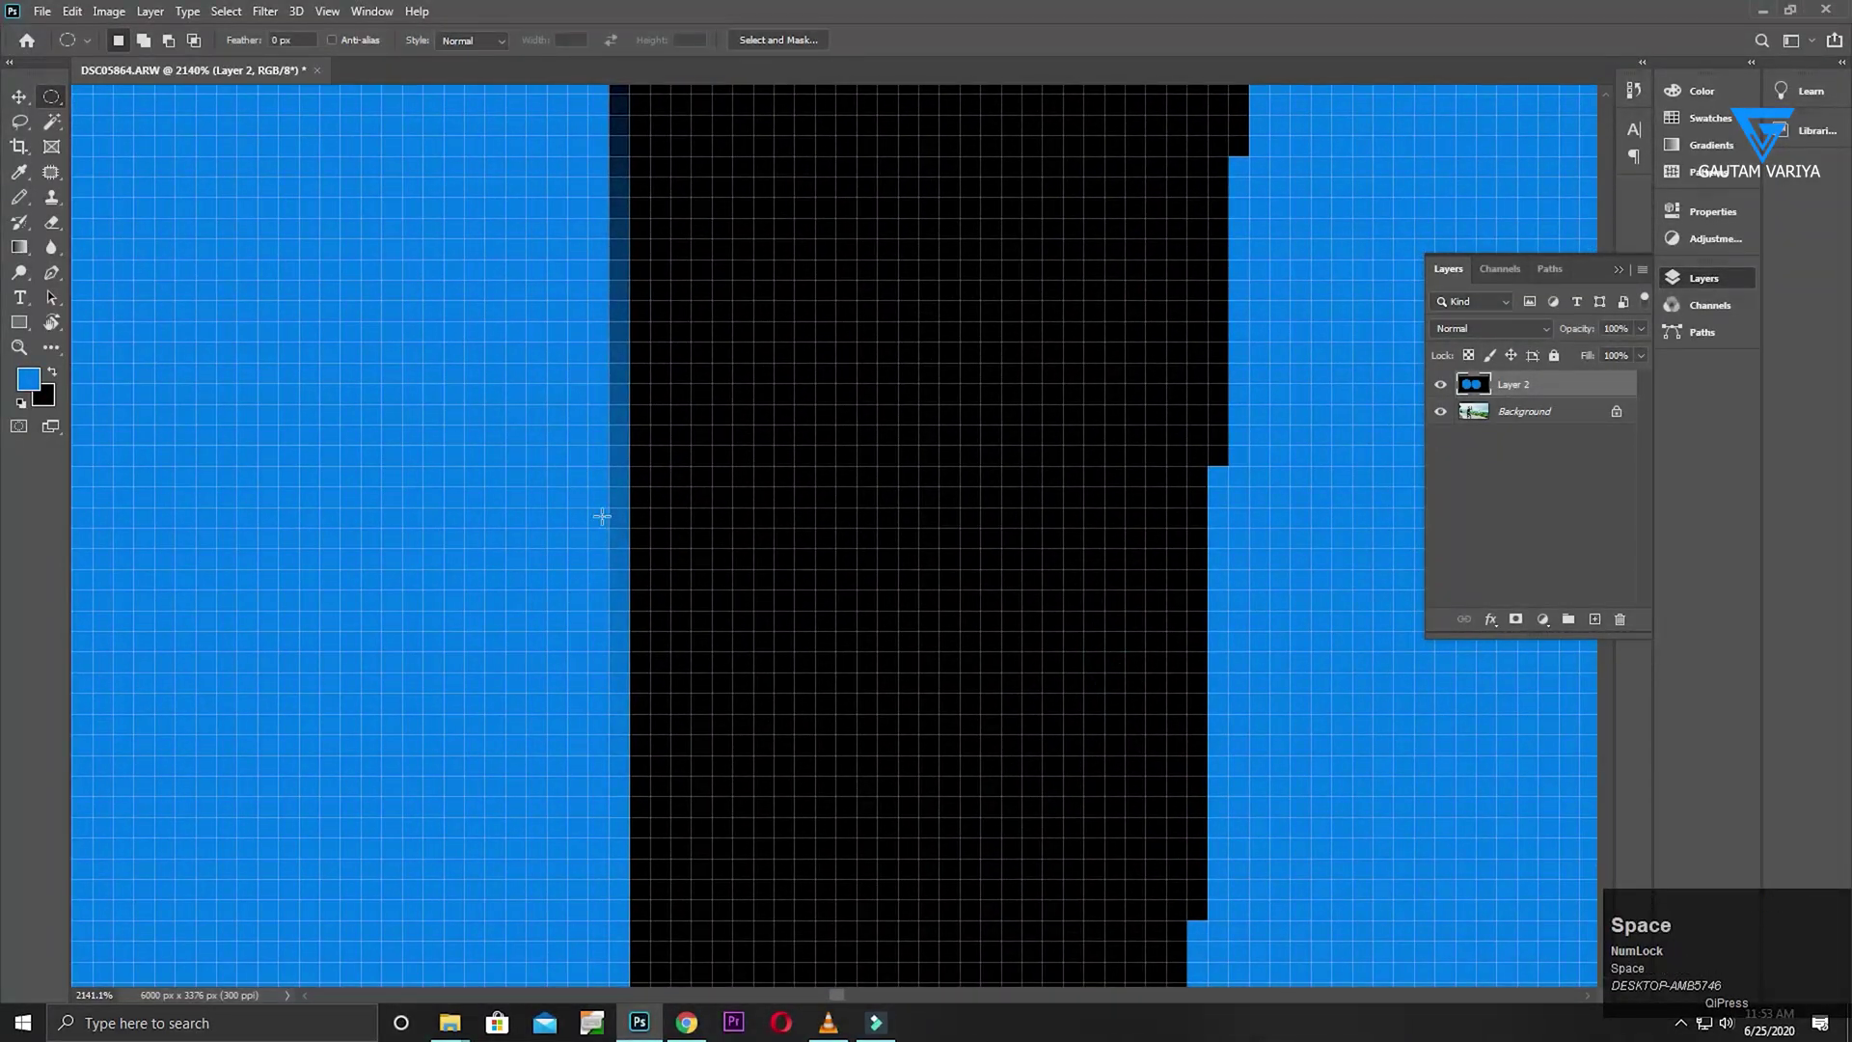
drag(1126, 440, 921, 581)
drag(1062, 270, 885, 639)
drag(938, 242, 848, 496)
drag(881, 277, 865, 492)
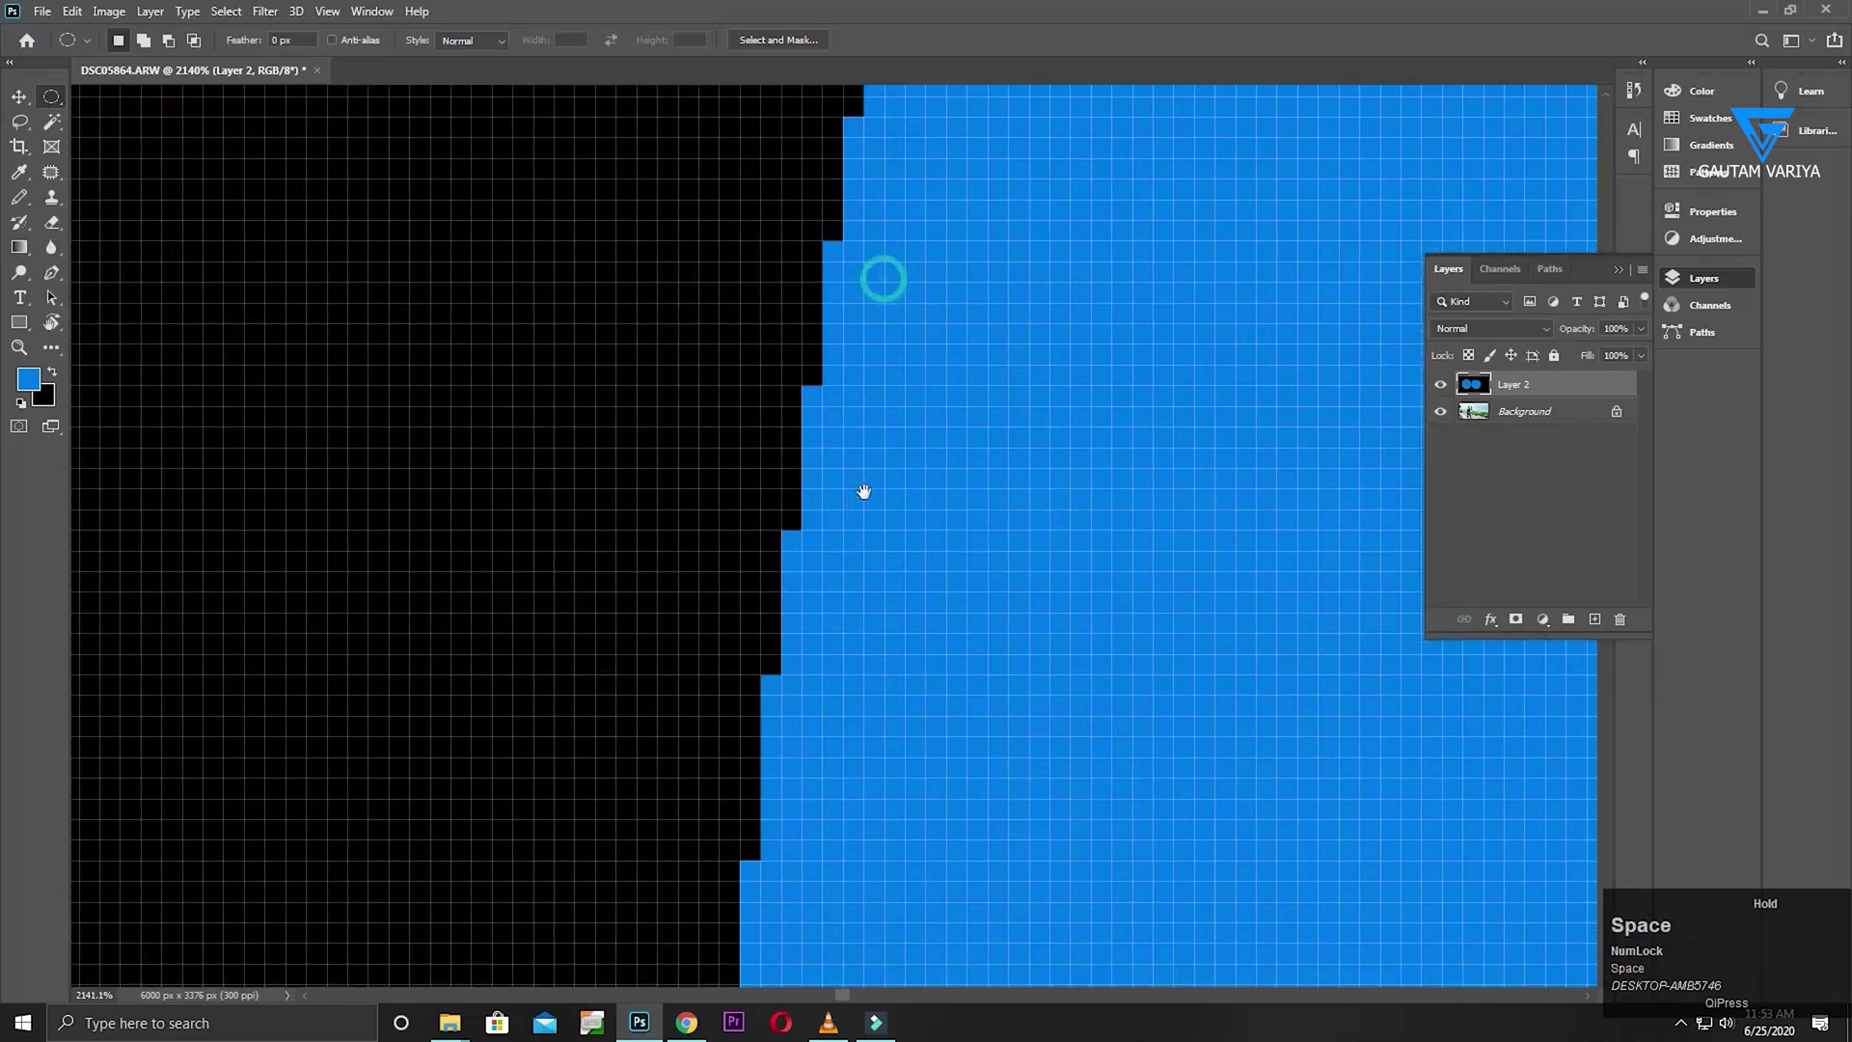
key(ctrl+0)
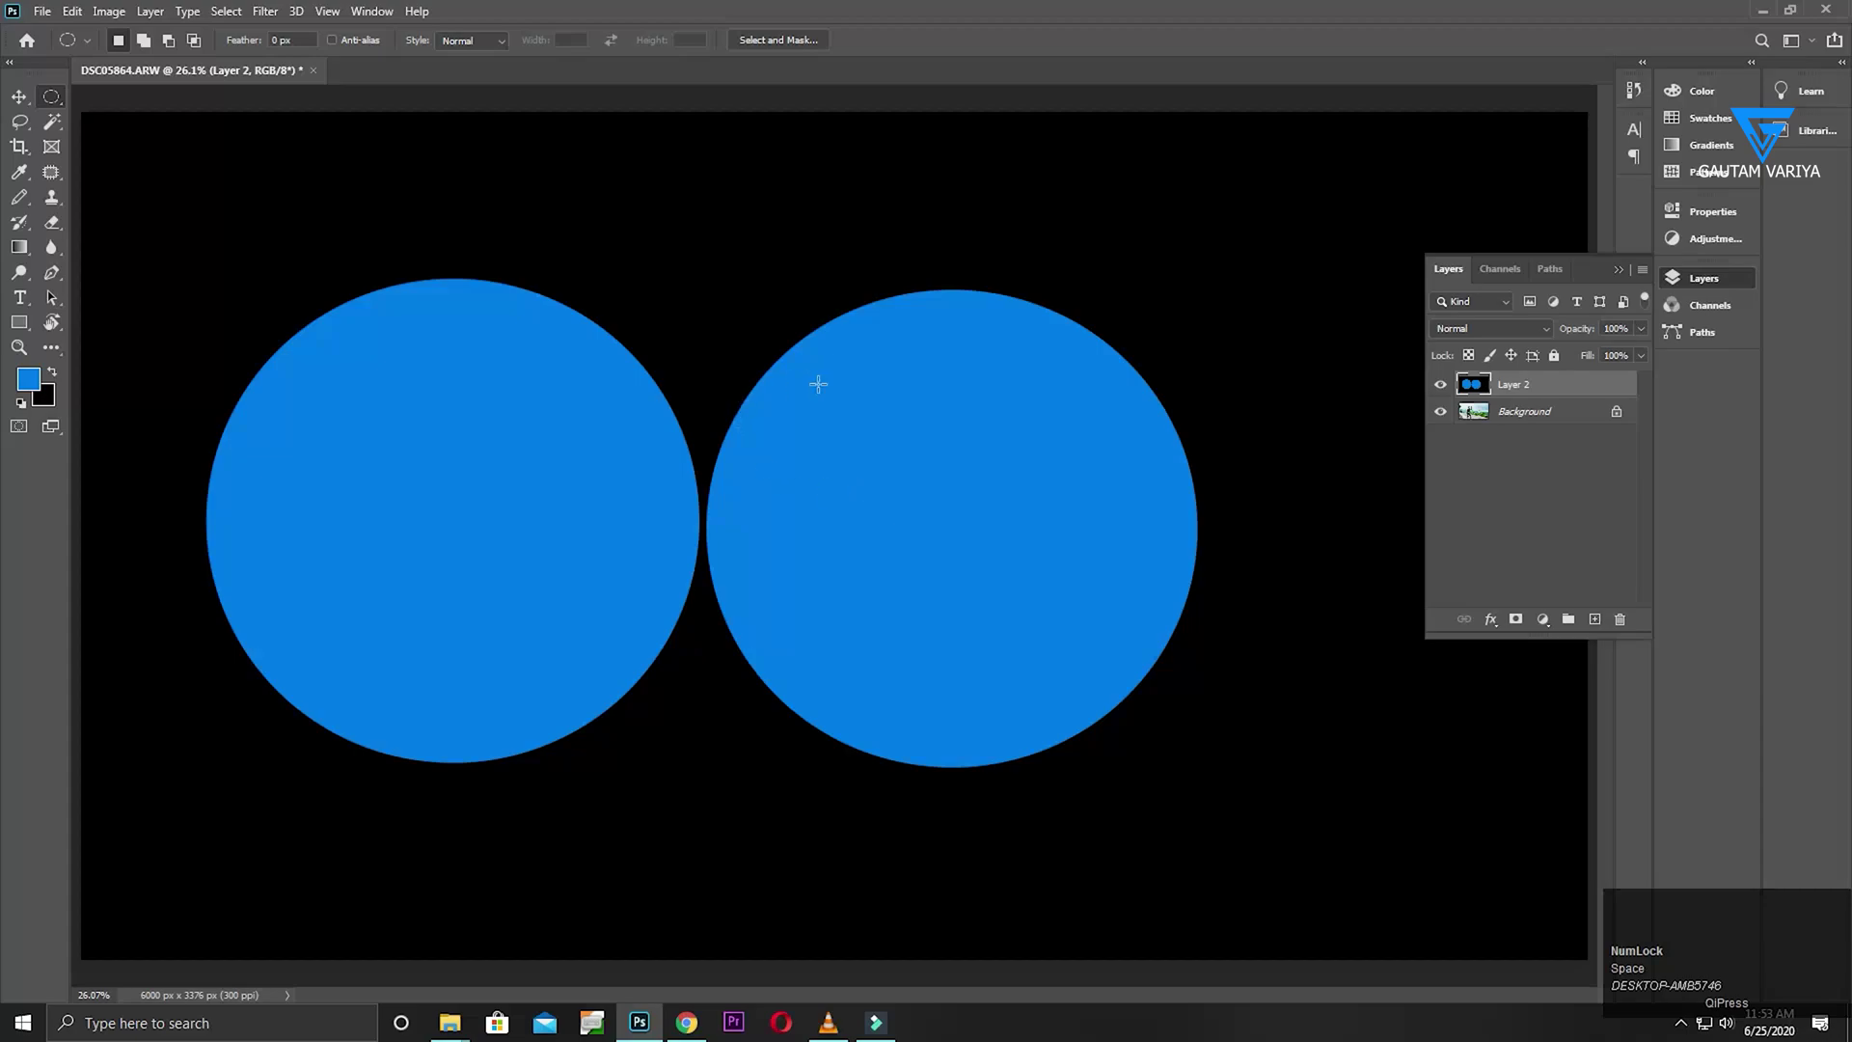
Hide Layer 2 with the blue circles and make the Background layer active
click(1440, 384)
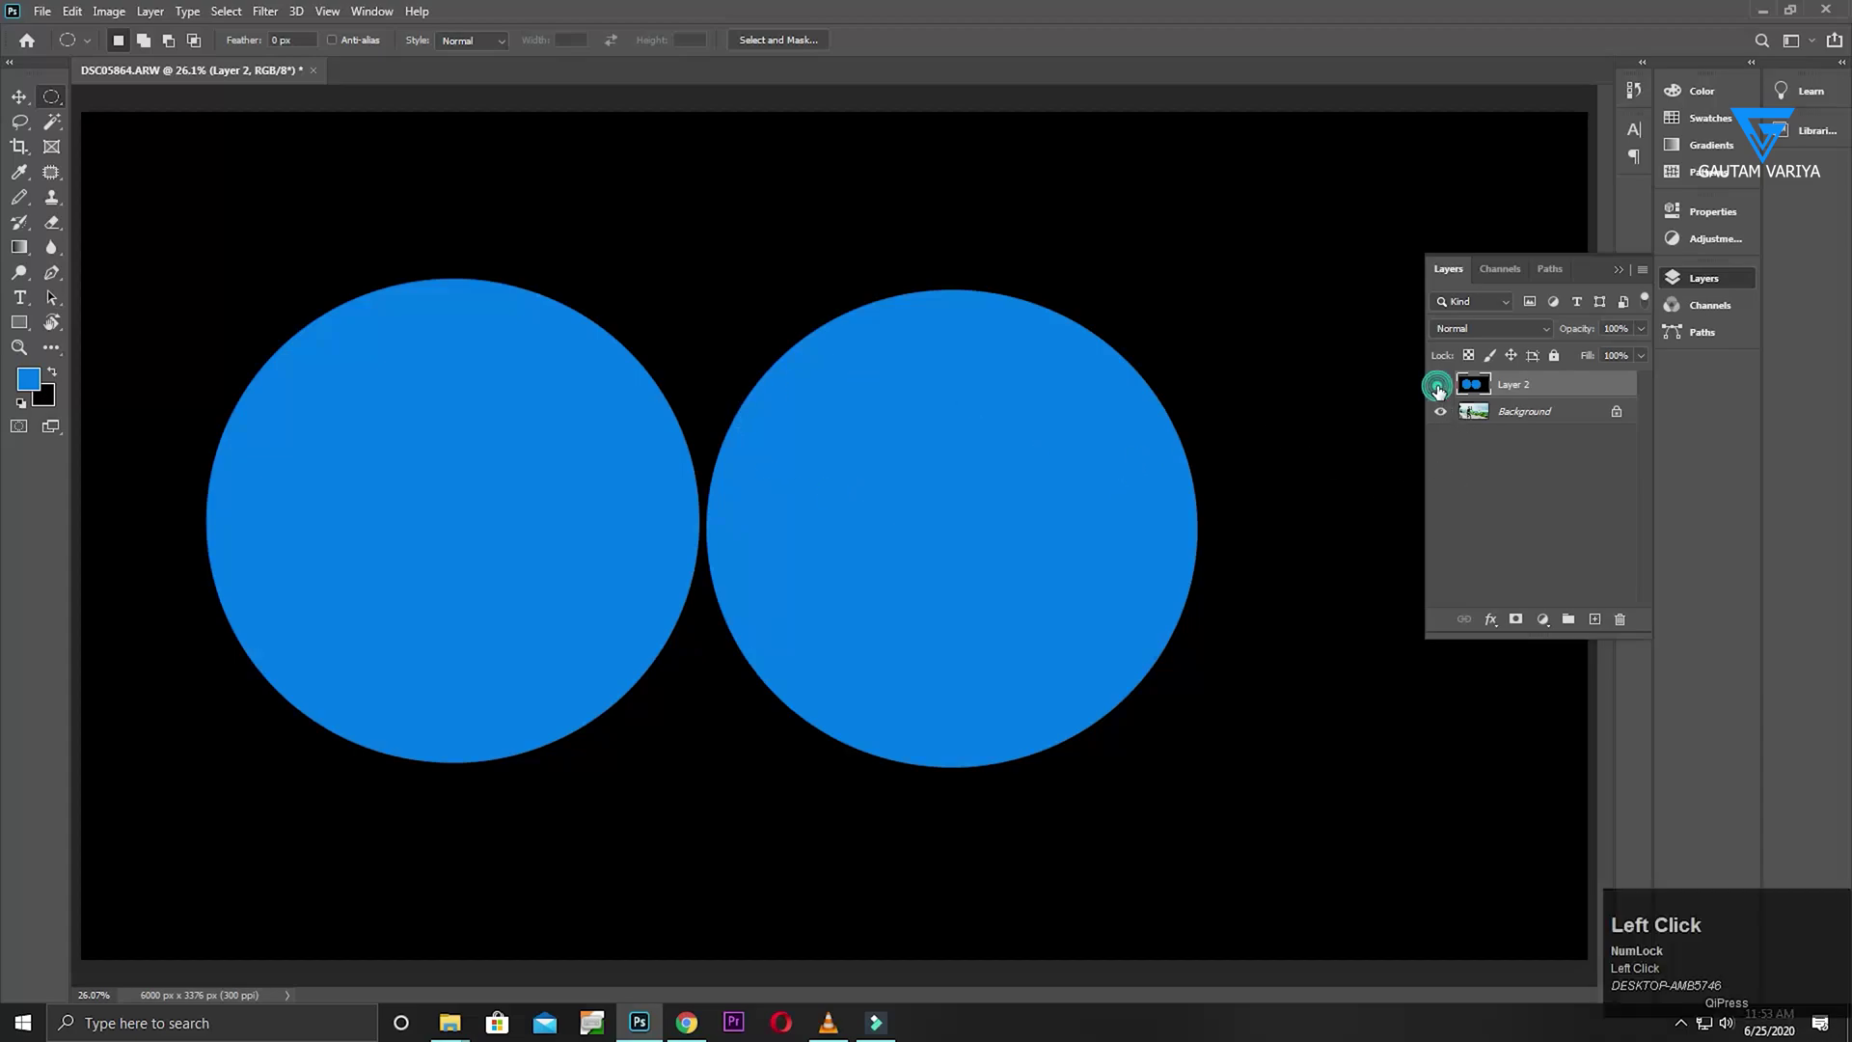
click(1440, 384)
click(1440, 384)
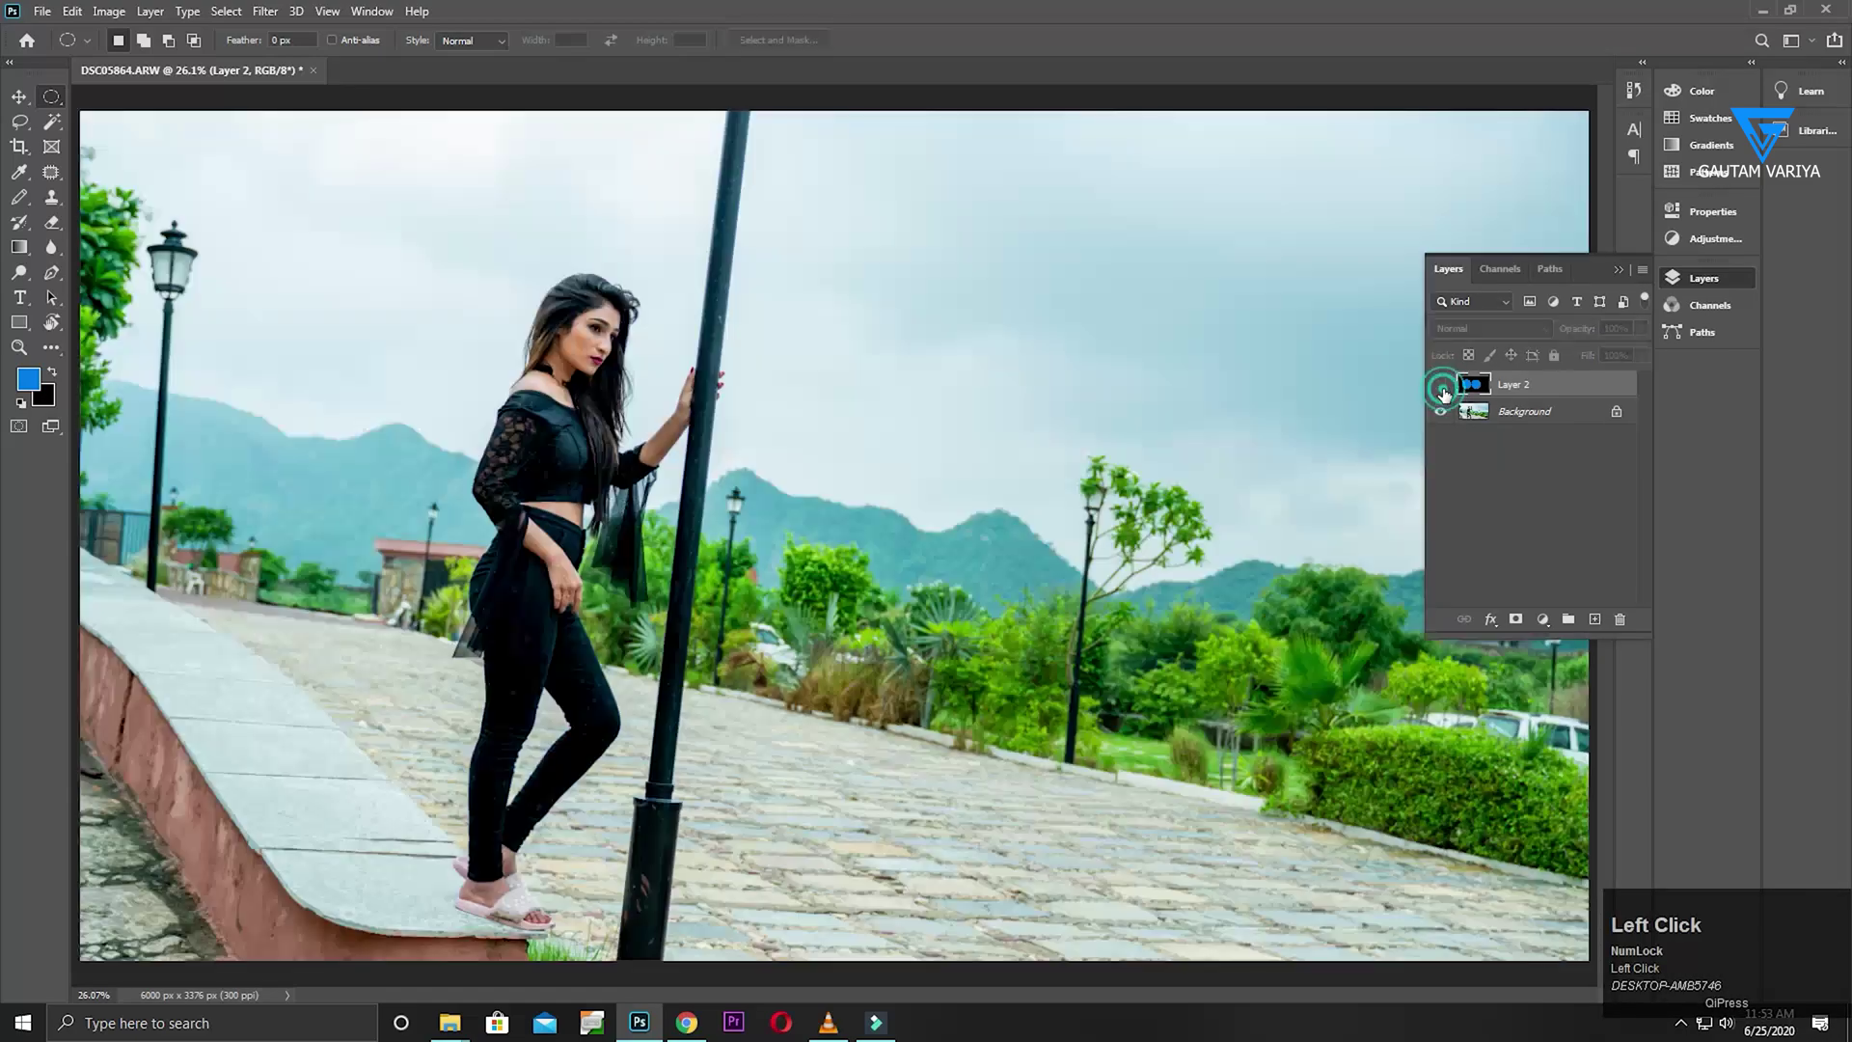
click(1558, 413)
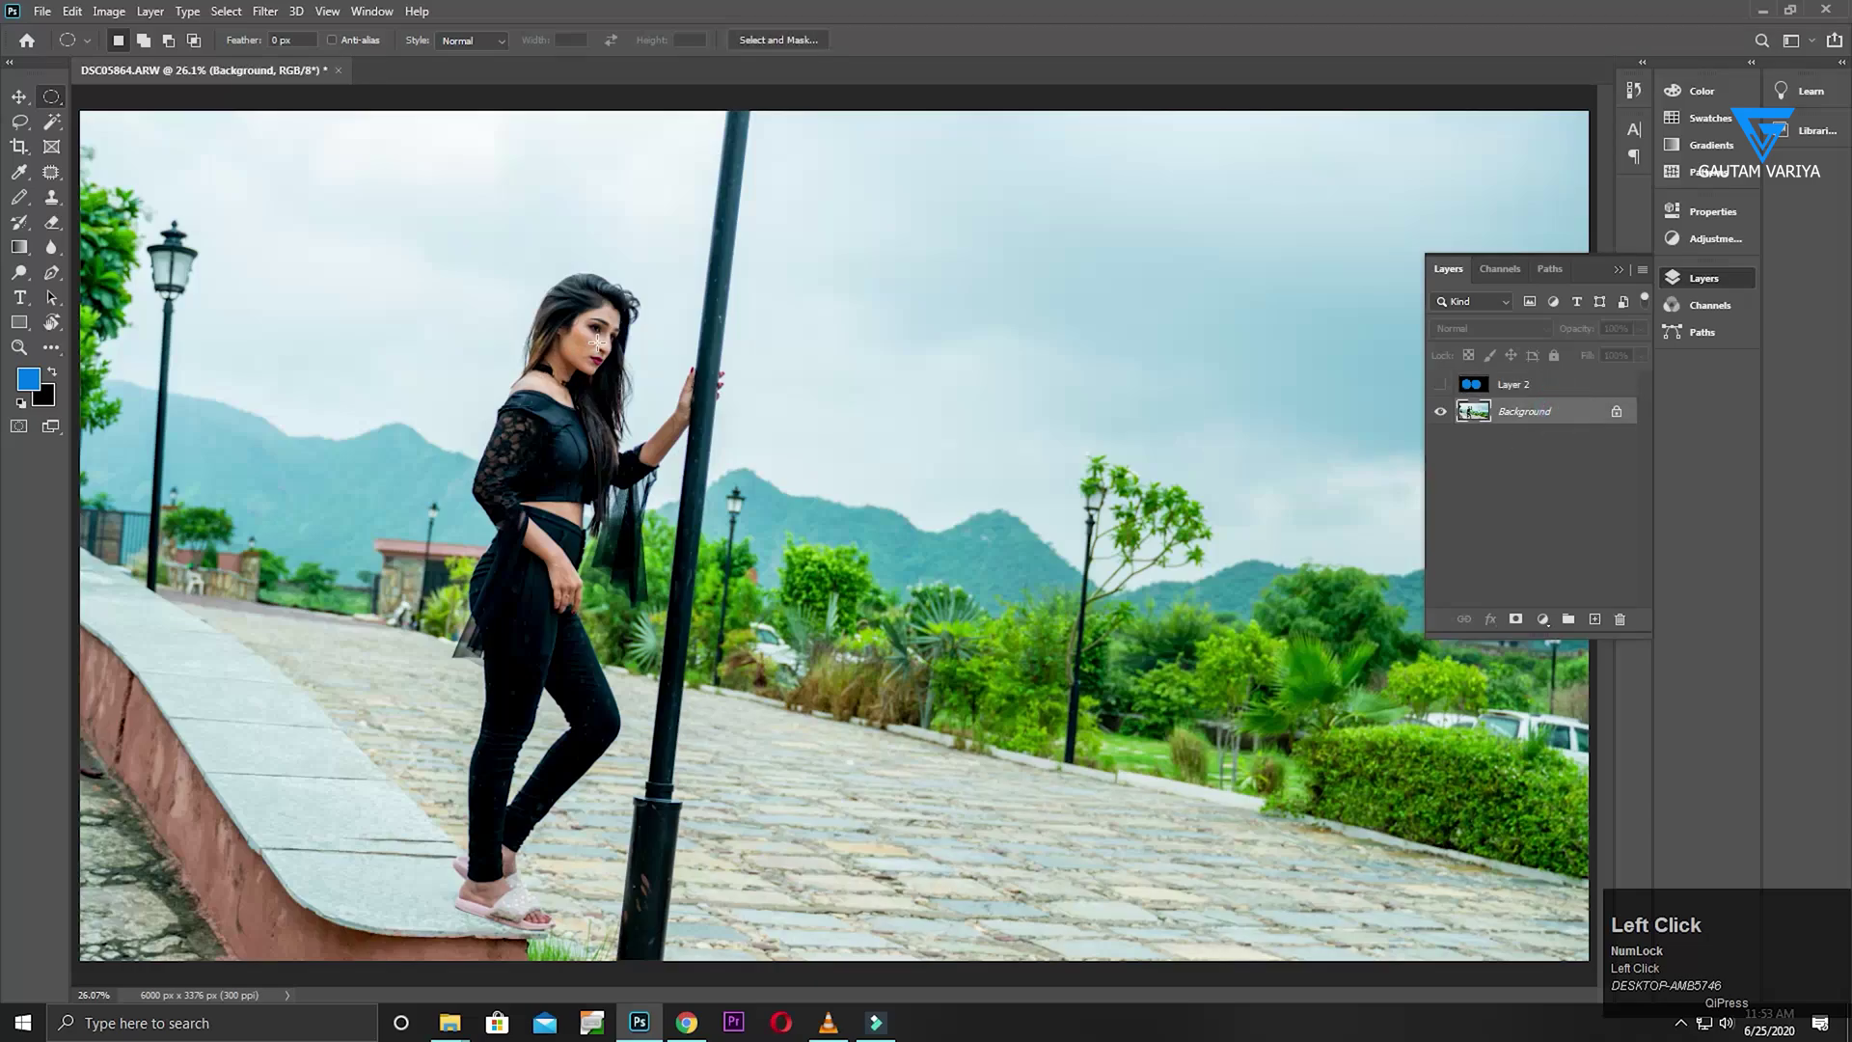
Copy a circular, non-anti-aliased selection around the woman's eye and nose and paste it as a new layer
key(ctrl+space)
drag(573, 319, 695, 639)
drag(859, 402, 620, 663)
drag(777, 511, 801, 496)
key(ctrl+c)
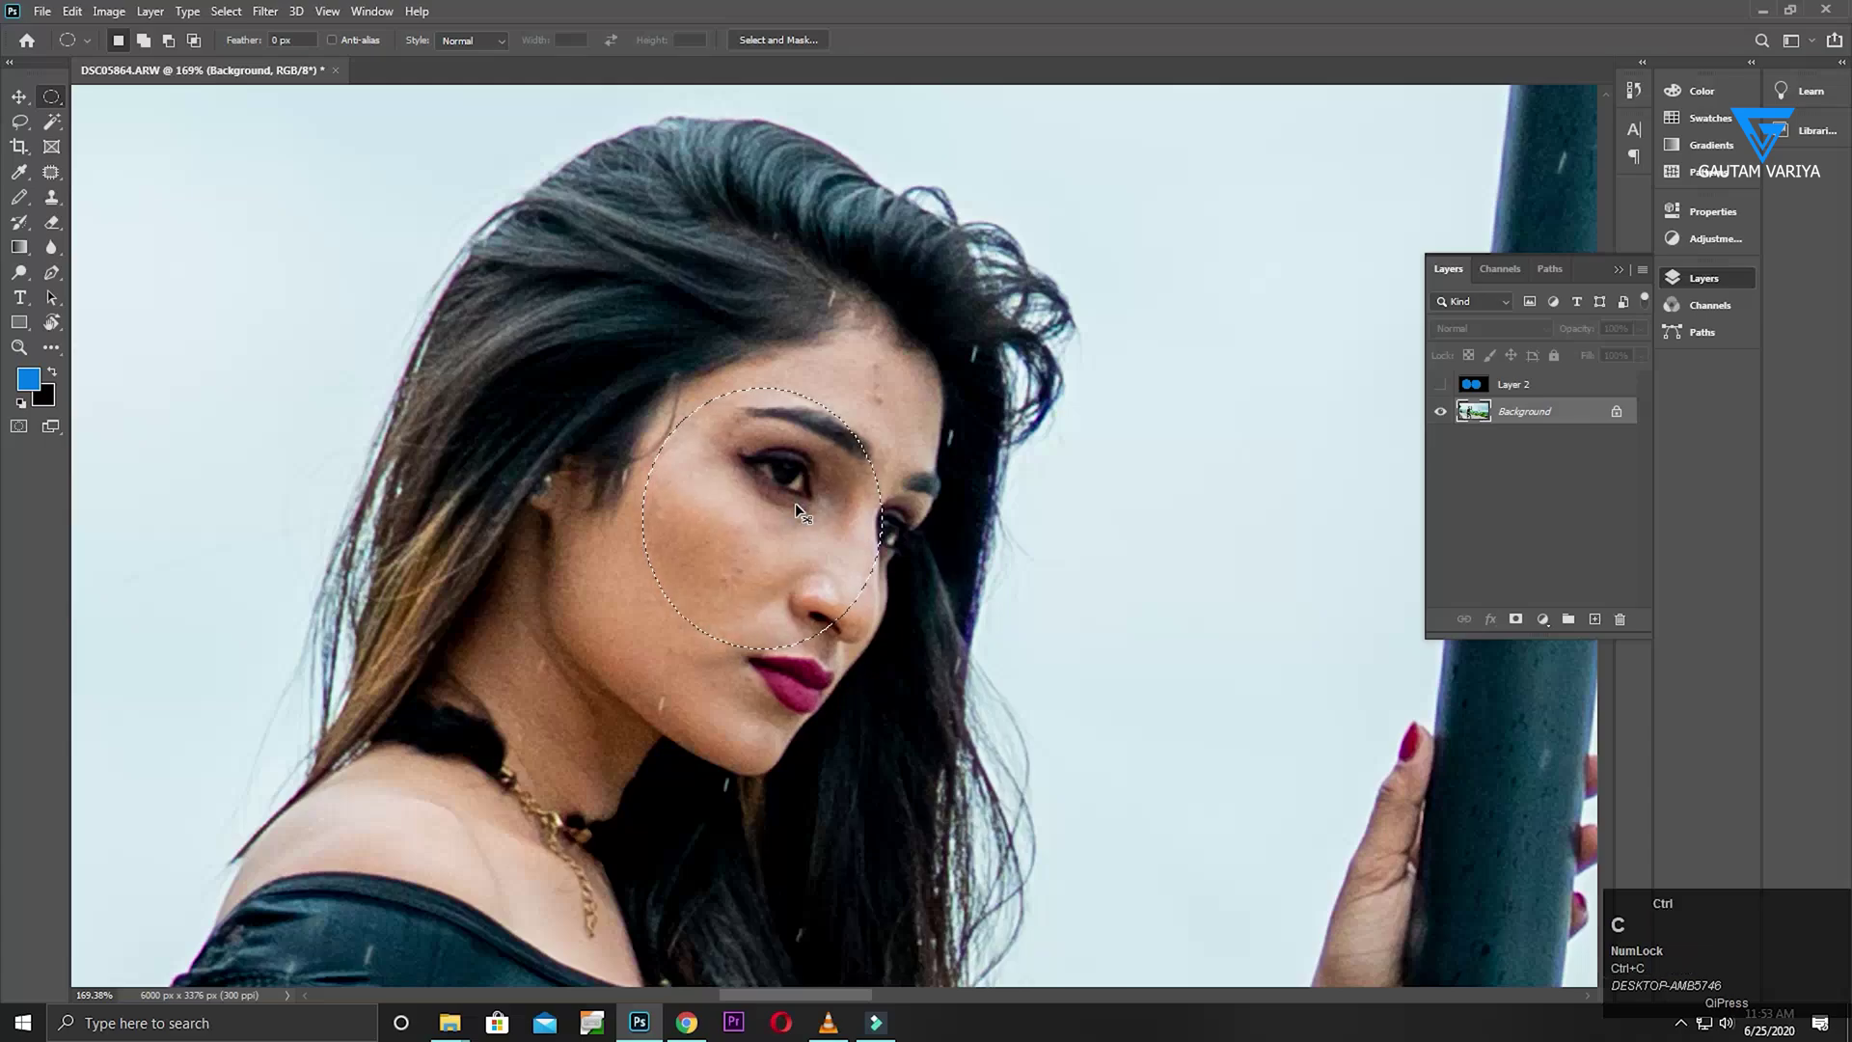
key(ctrl+v)
Move the pasted face cutout onto the empty sky between her face and the pole
key(v)
drag(785, 512, 1253, 506)
key(ctrl+space)
drag(1321, 432, 1052, 550)
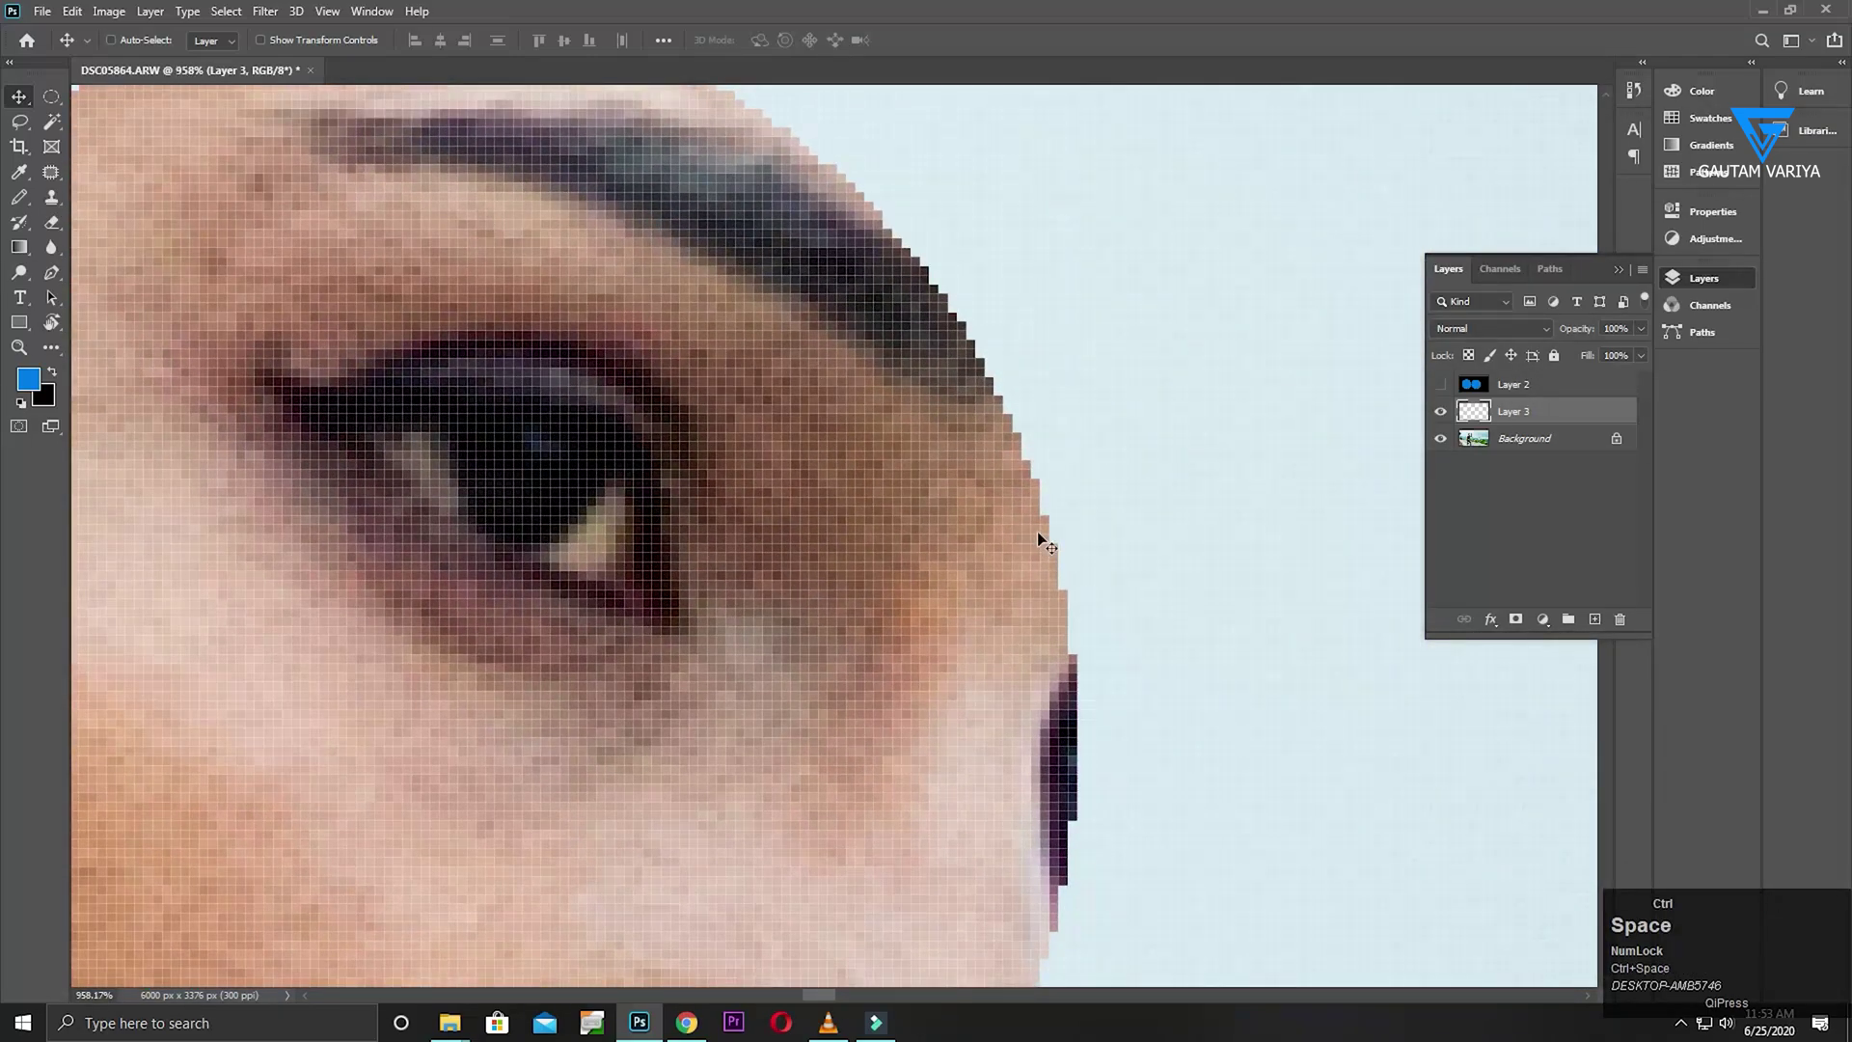
Undo the move and the pasting of the non-anti-aliased face cutout
key(ctrl+minus)
key(ctrl+minus)
key(ctrl+minus)
key(ctrl+minus)
key(ctrl+minus)
key(ctrl+minus)
key(ctrl+minus)
key(ctrl+minus)
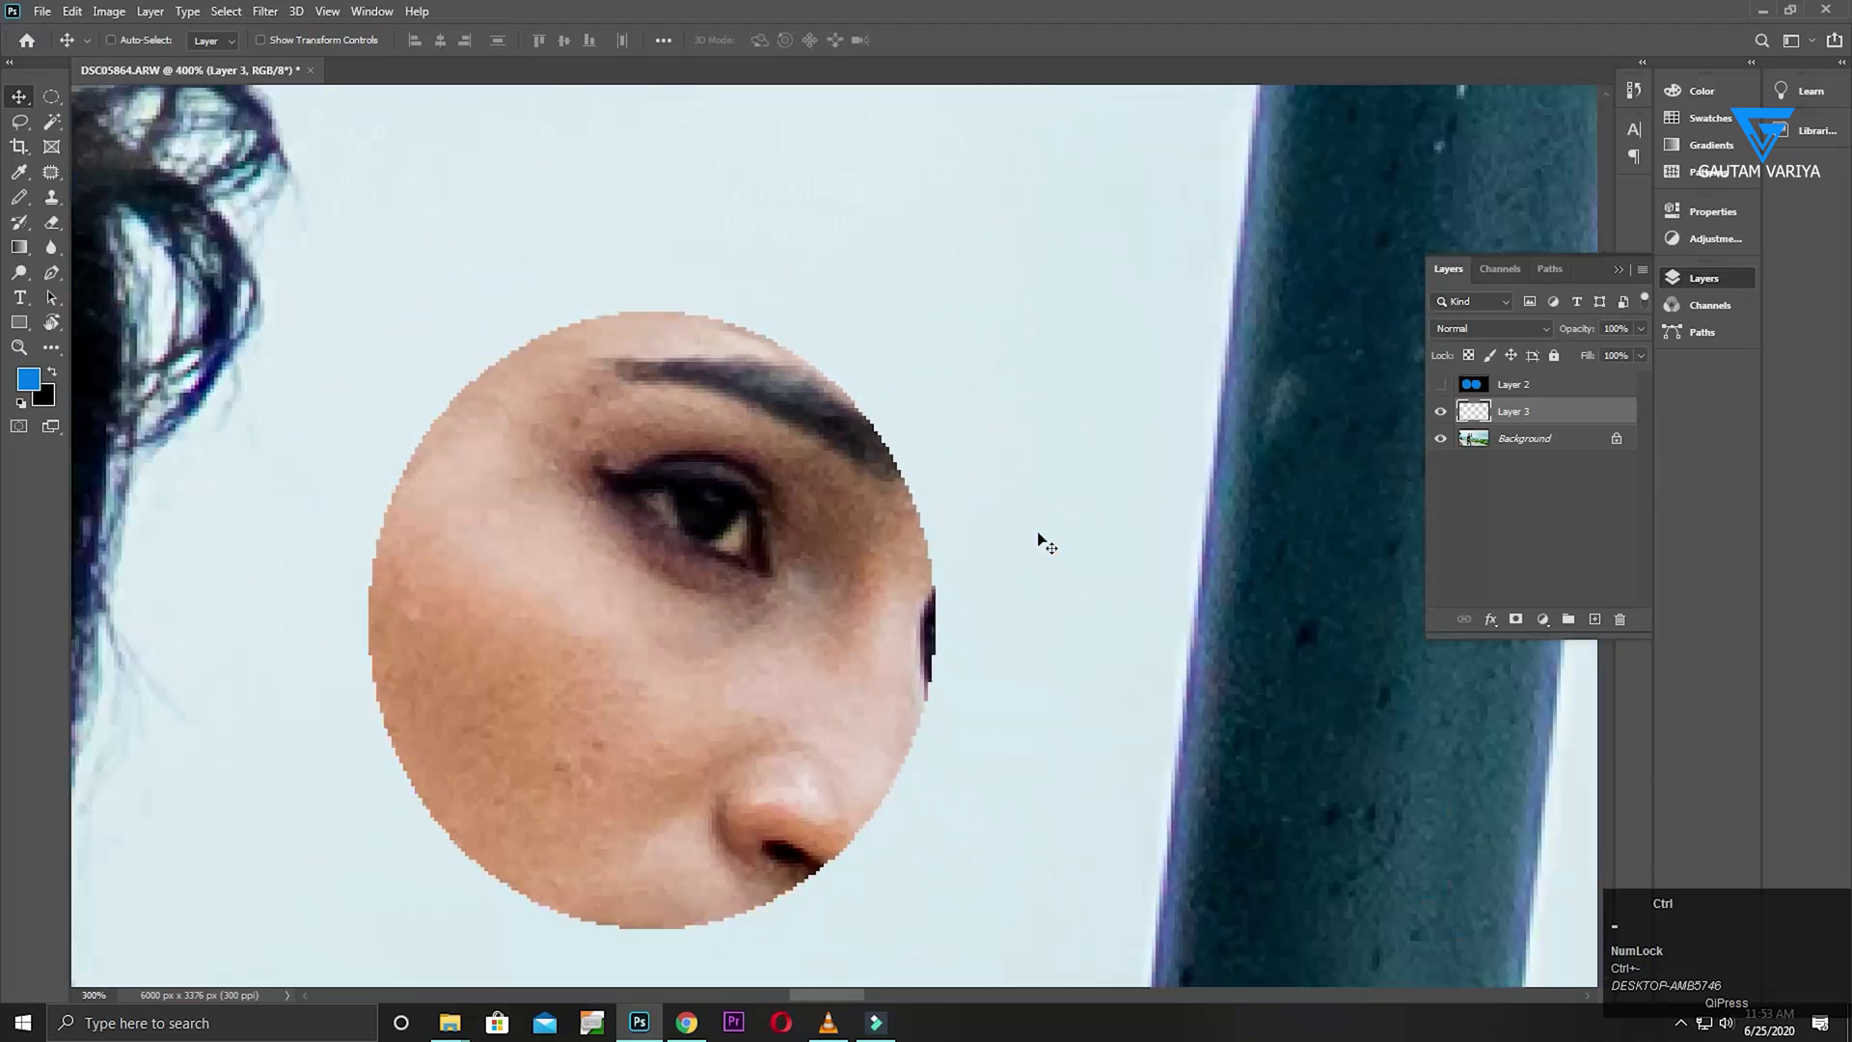
key(ctrl+z)
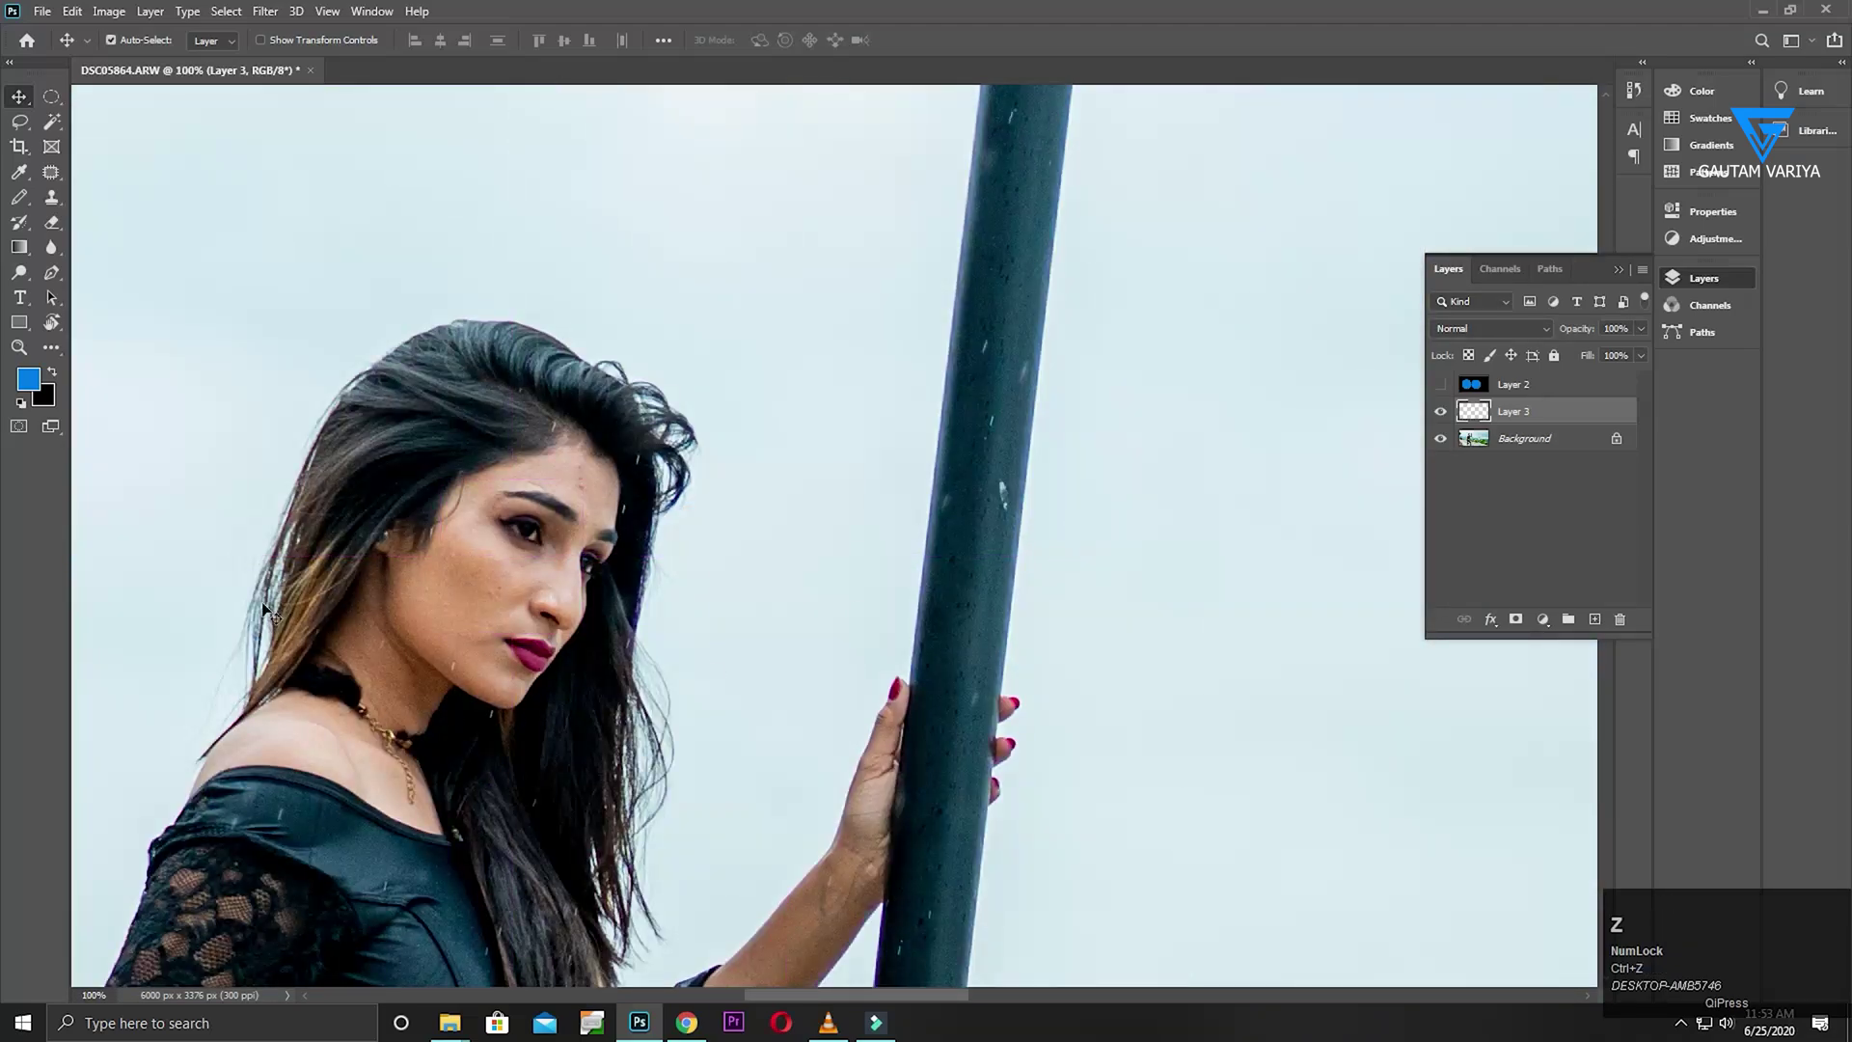
key(ctrl+z)
key(ctrl+z)
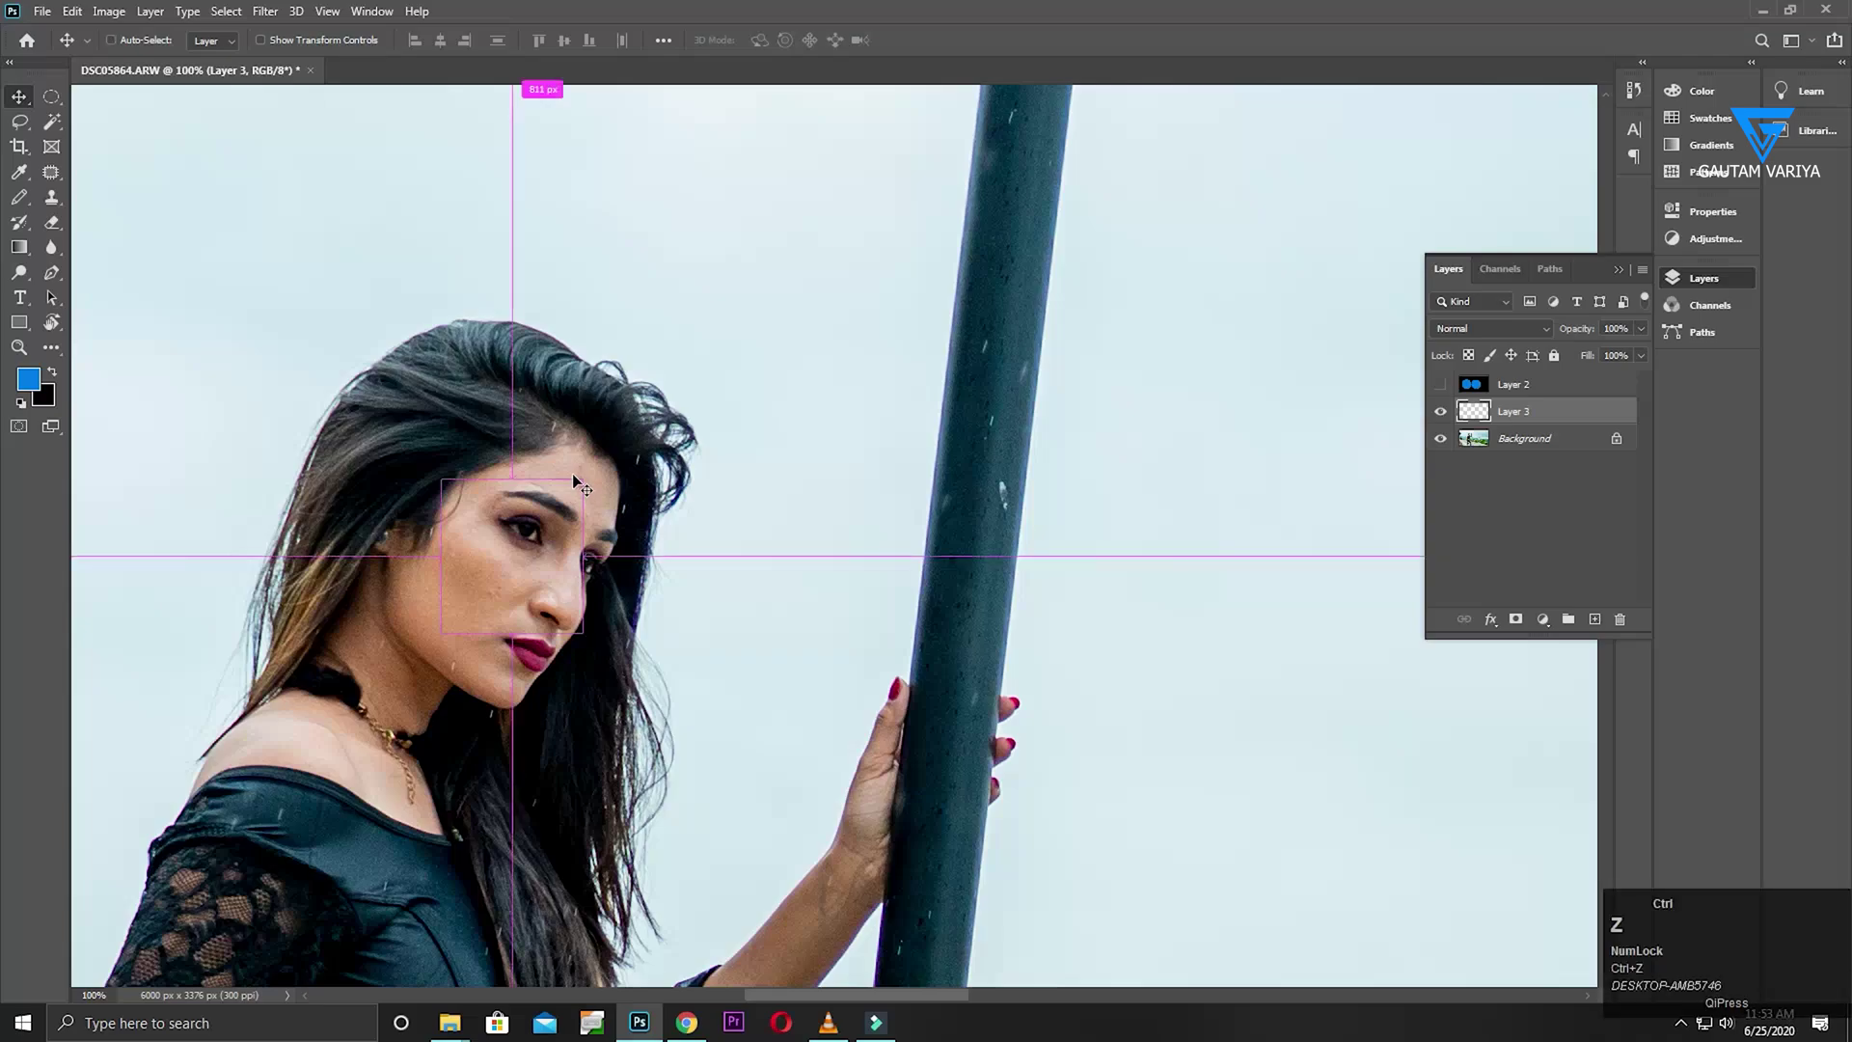
key(ctrl+z)
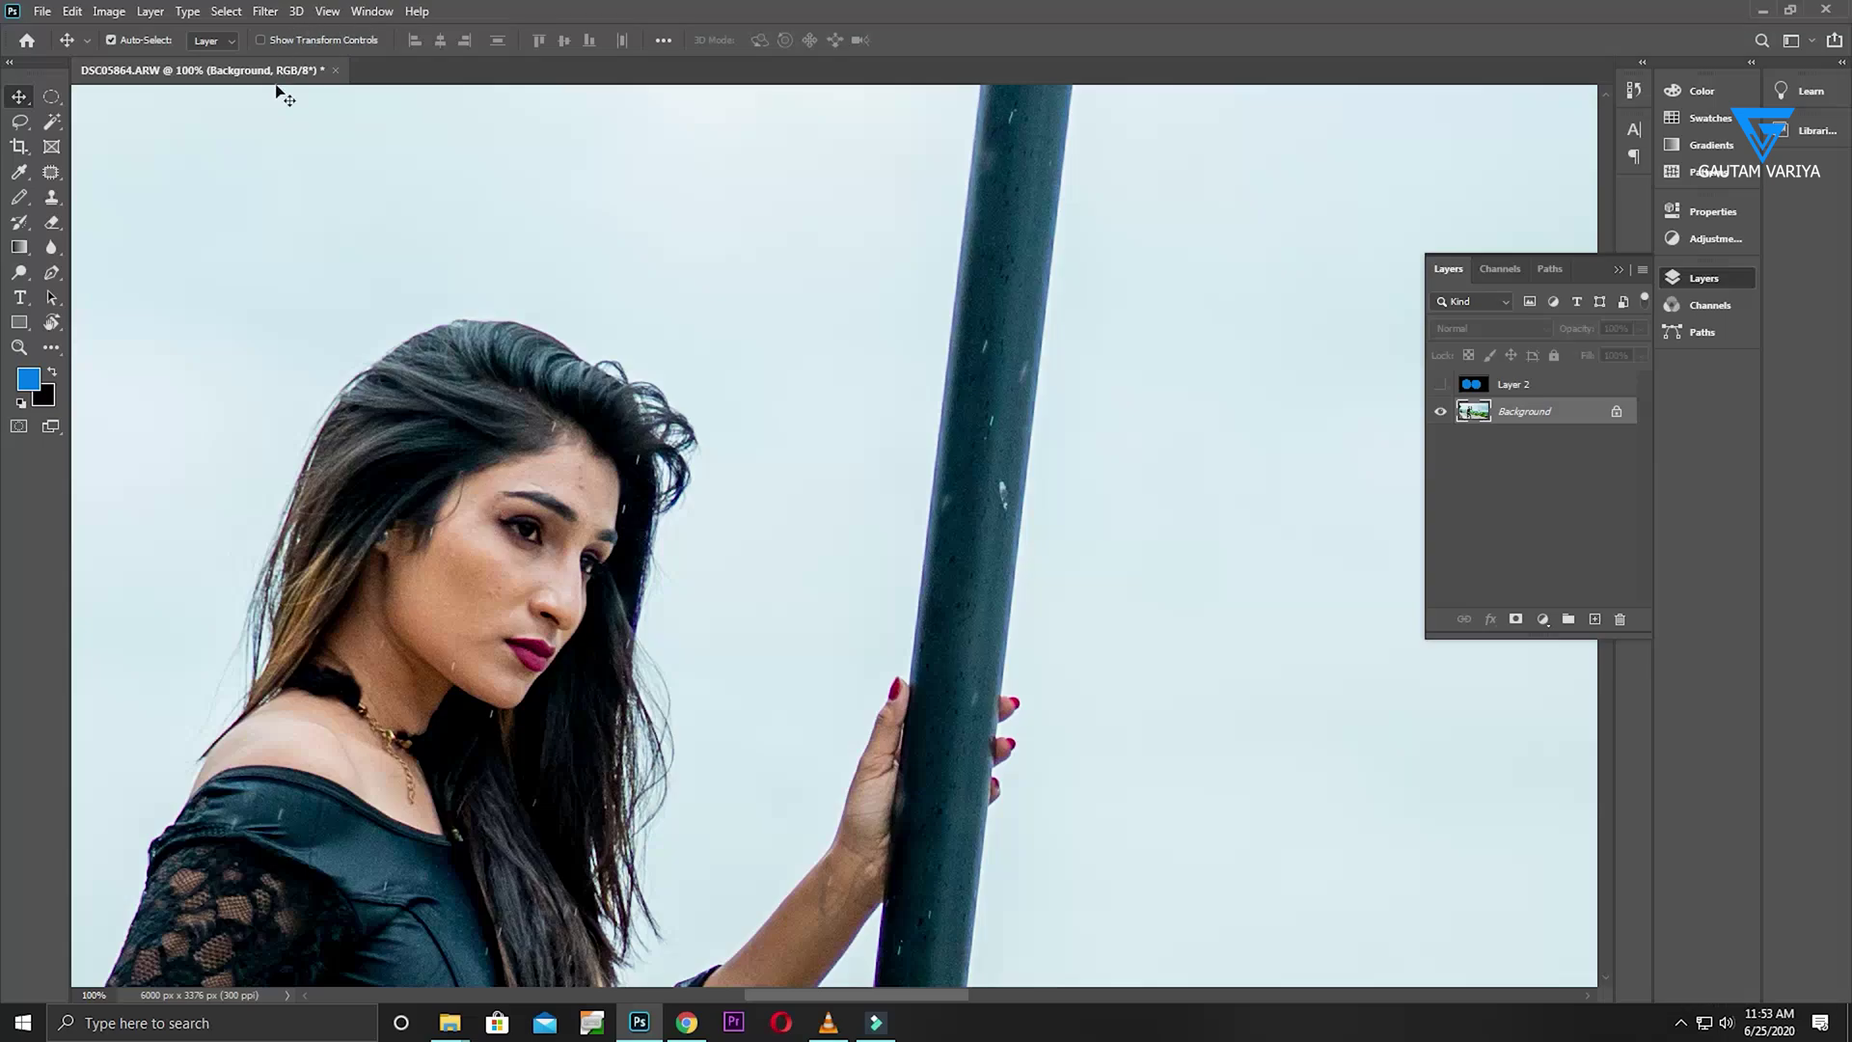
Enable Anti-alias for the Elliptical Marquee, select a circle around the woman's eyes and nose, and paste a copy as a new layer
click(52, 97)
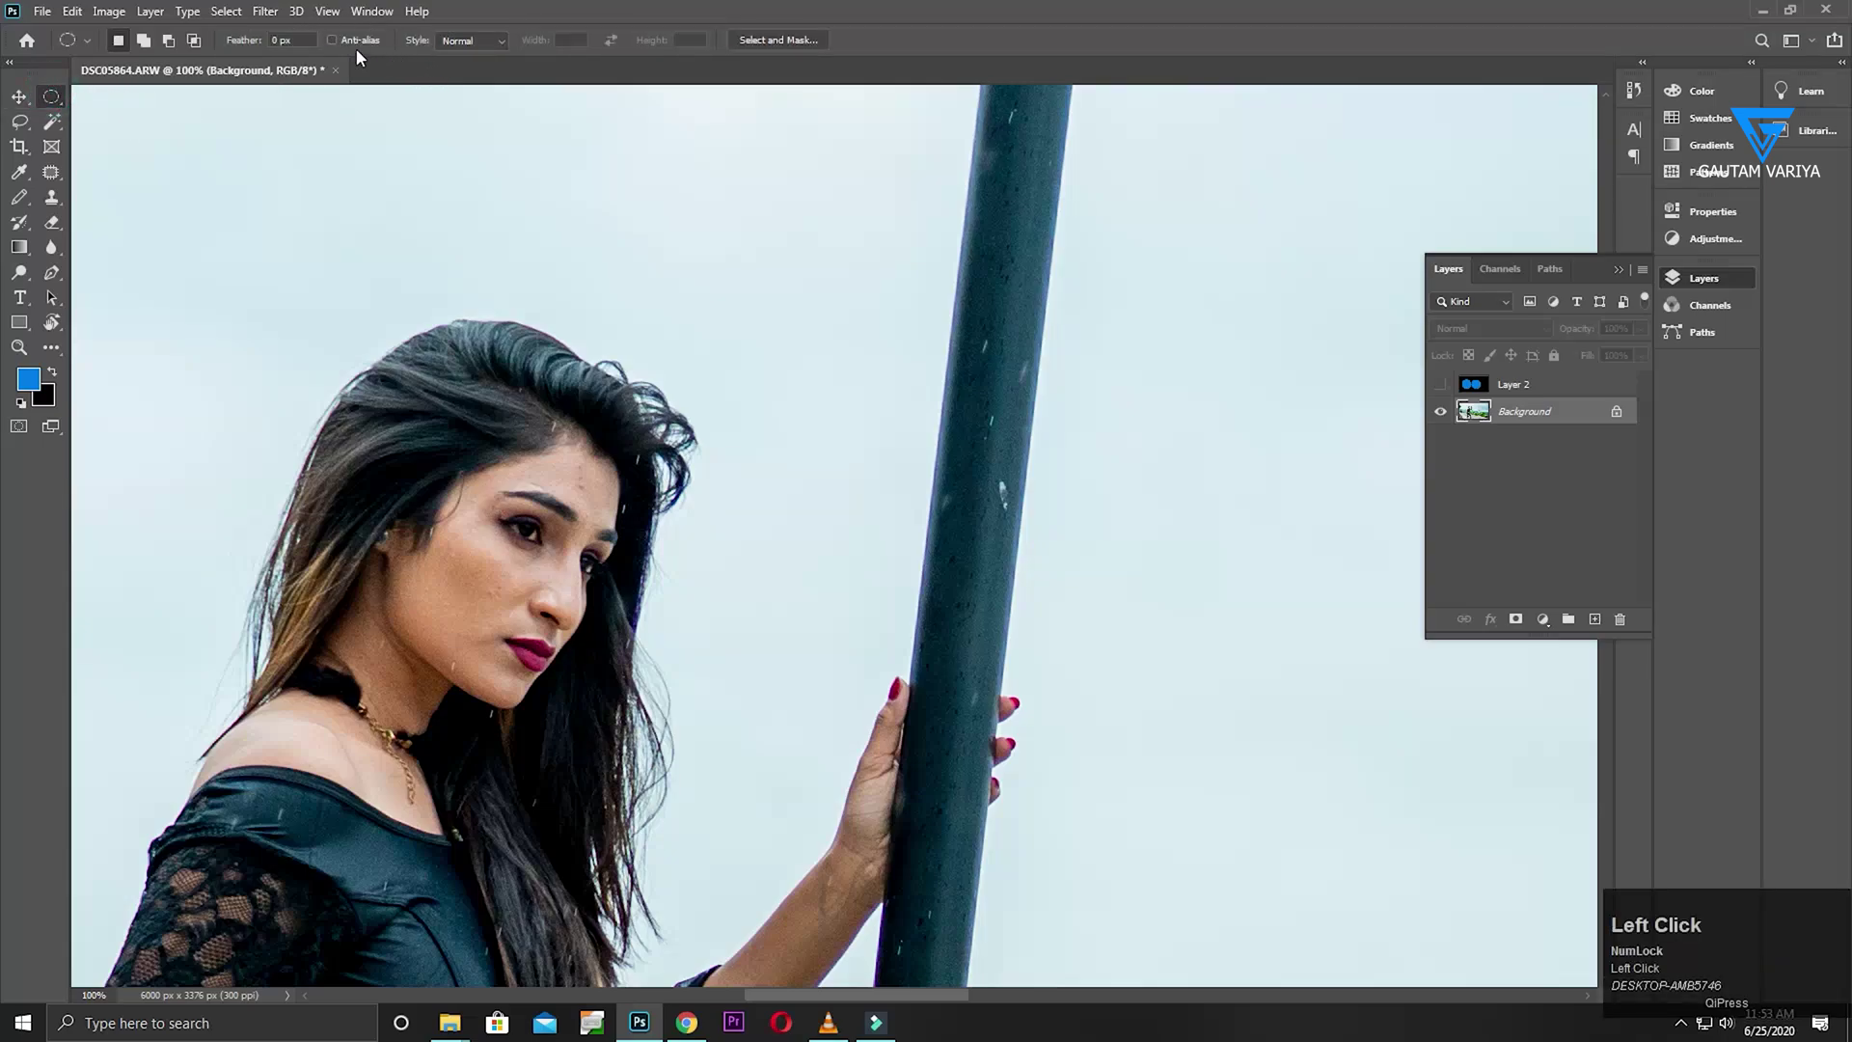
click(332, 40)
drag(536, 521, 373, 687)
drag(487, 586, 545, 524)
key(ctrl+c)
key(ctrl+v)
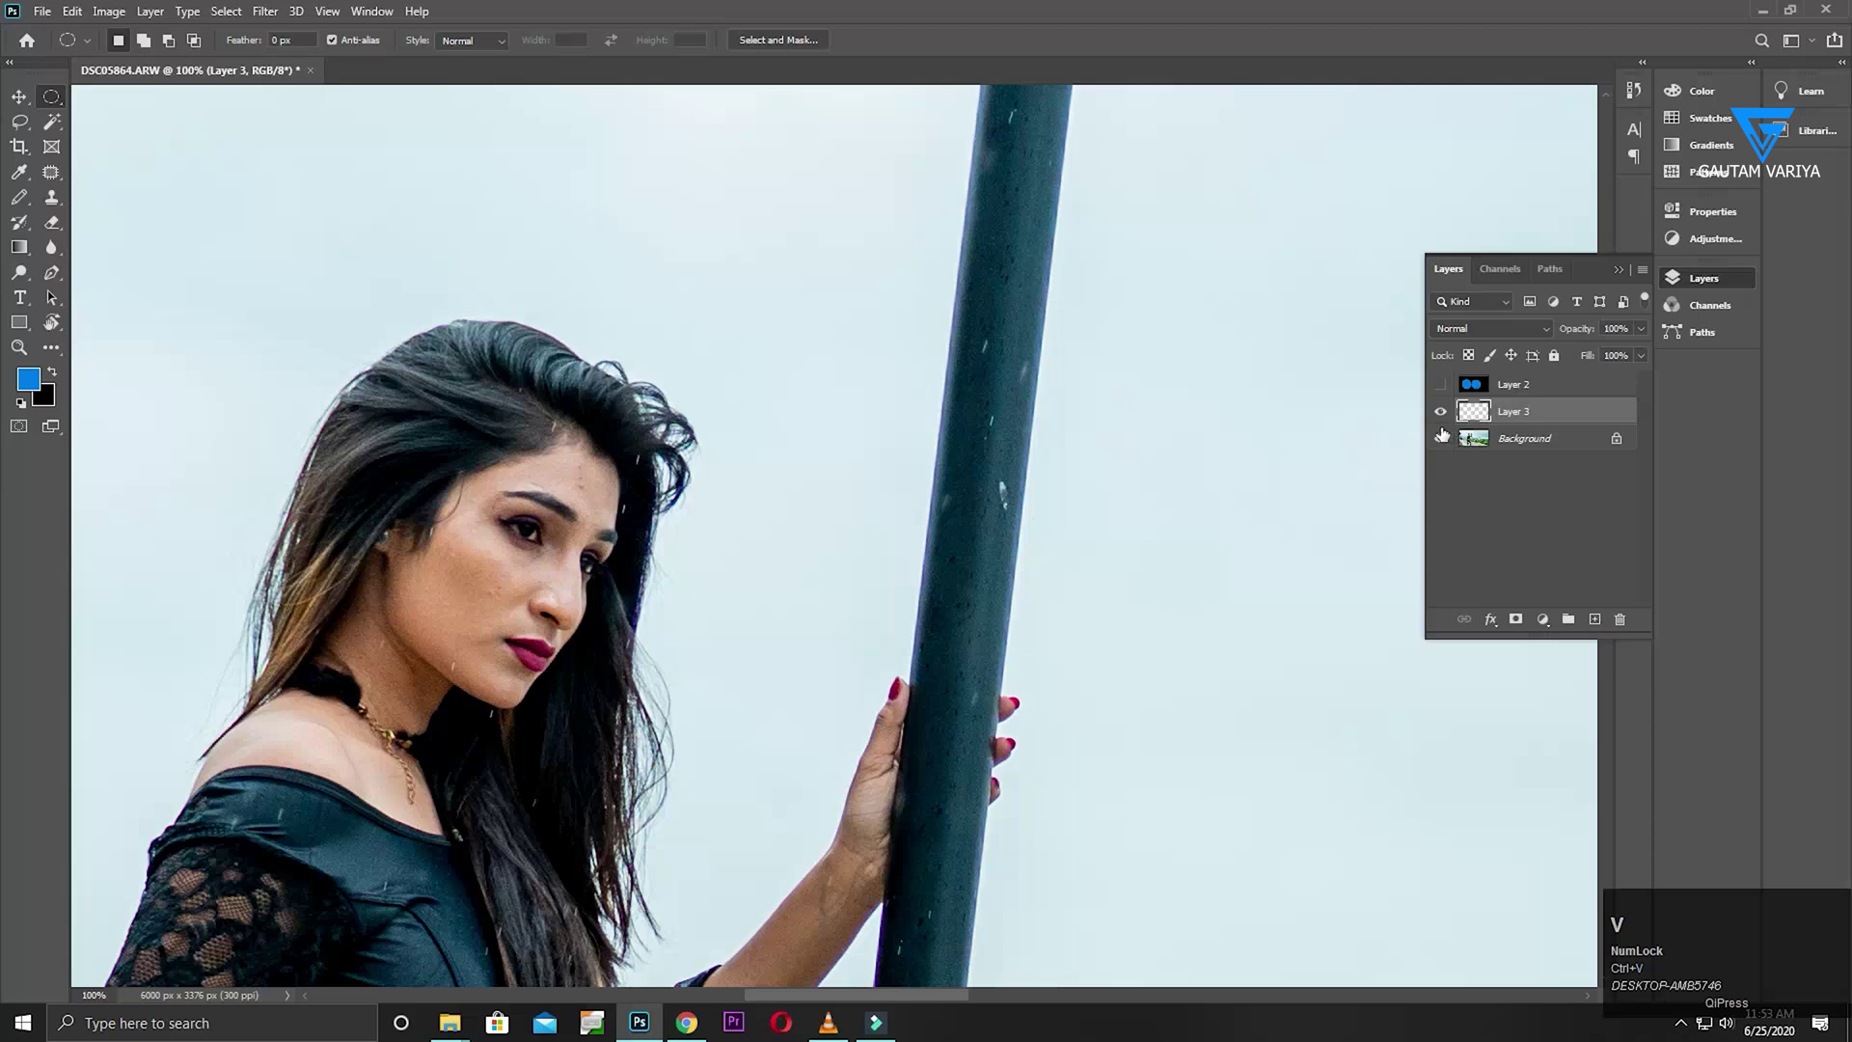
Move the anti-aliased face cutout onto the sky between her head and the pole and inspect its edge up close
key(v)
drag(528, 540, 813, 472)
drag(830, 409, 858, 321)
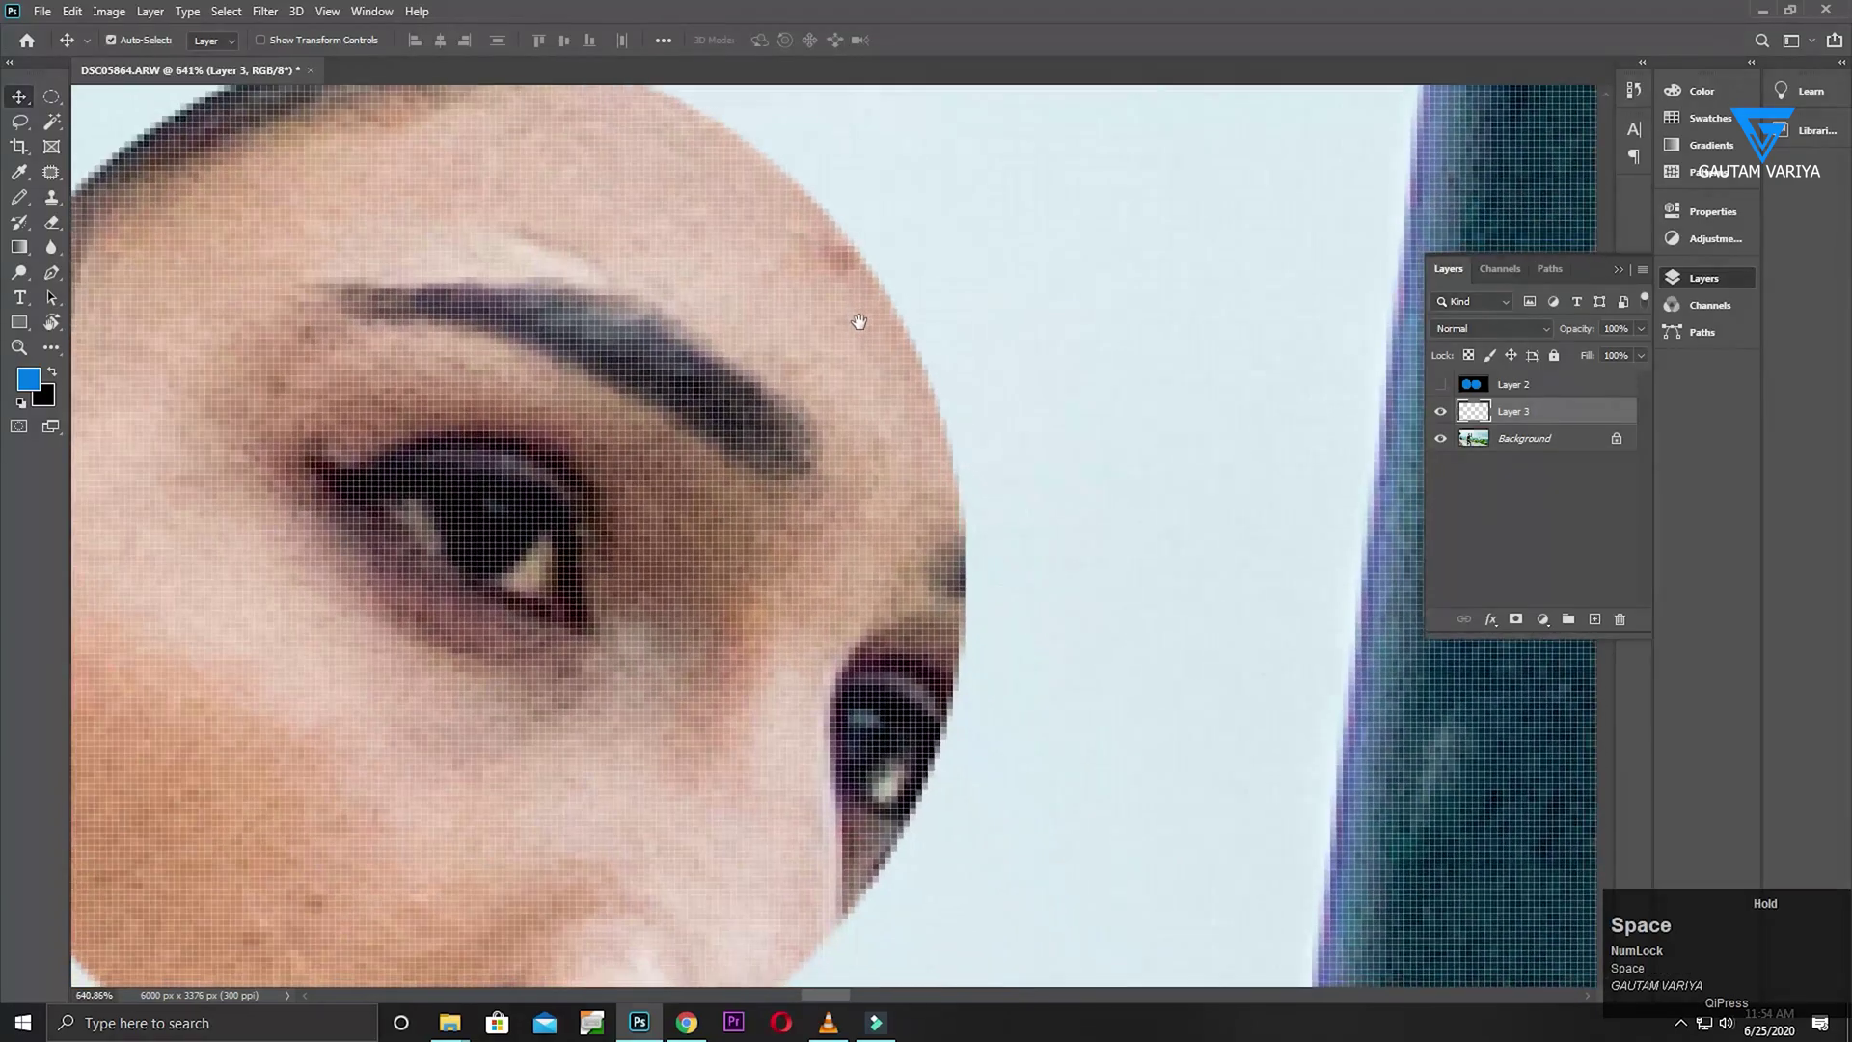
key(ctrl+0)
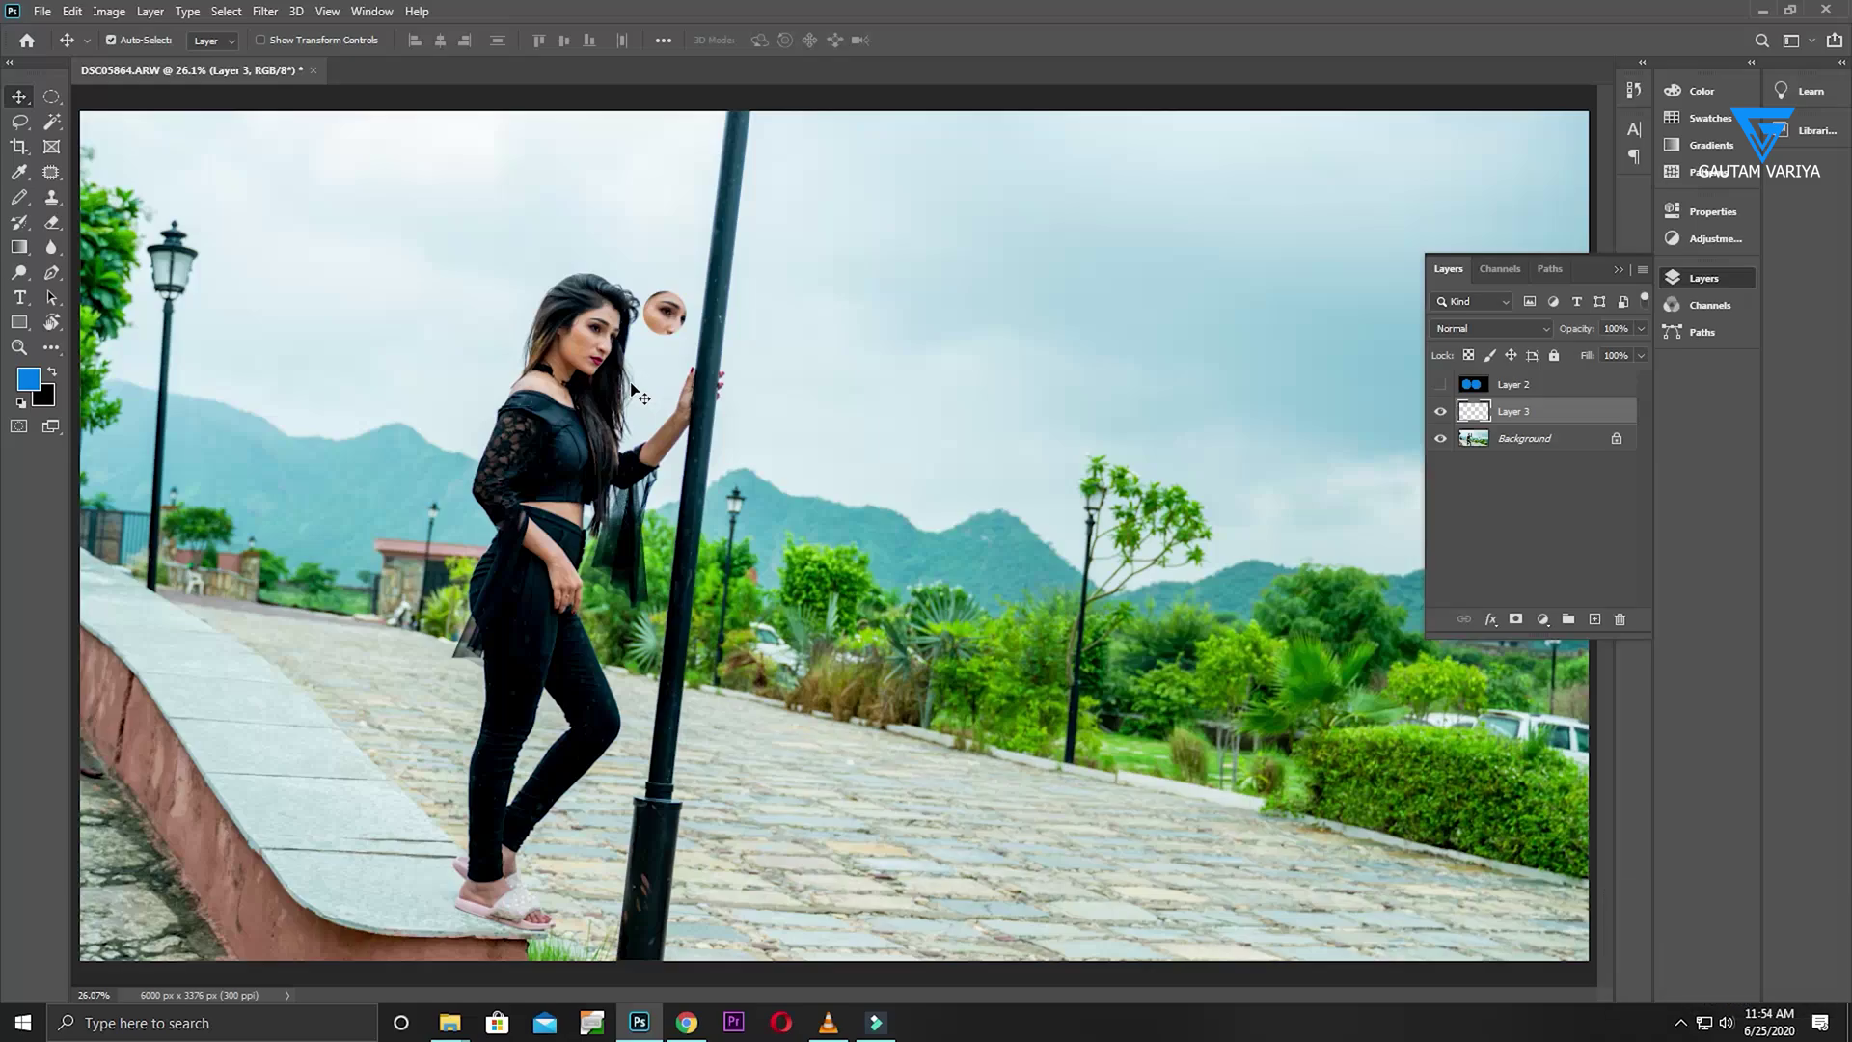
With Anti-alias off, select a smaller circle around the woman's eye and paste a copy from the Background layer as a new layer
key(m)
drag(605, 333, 694, 611)
click(338, 42)
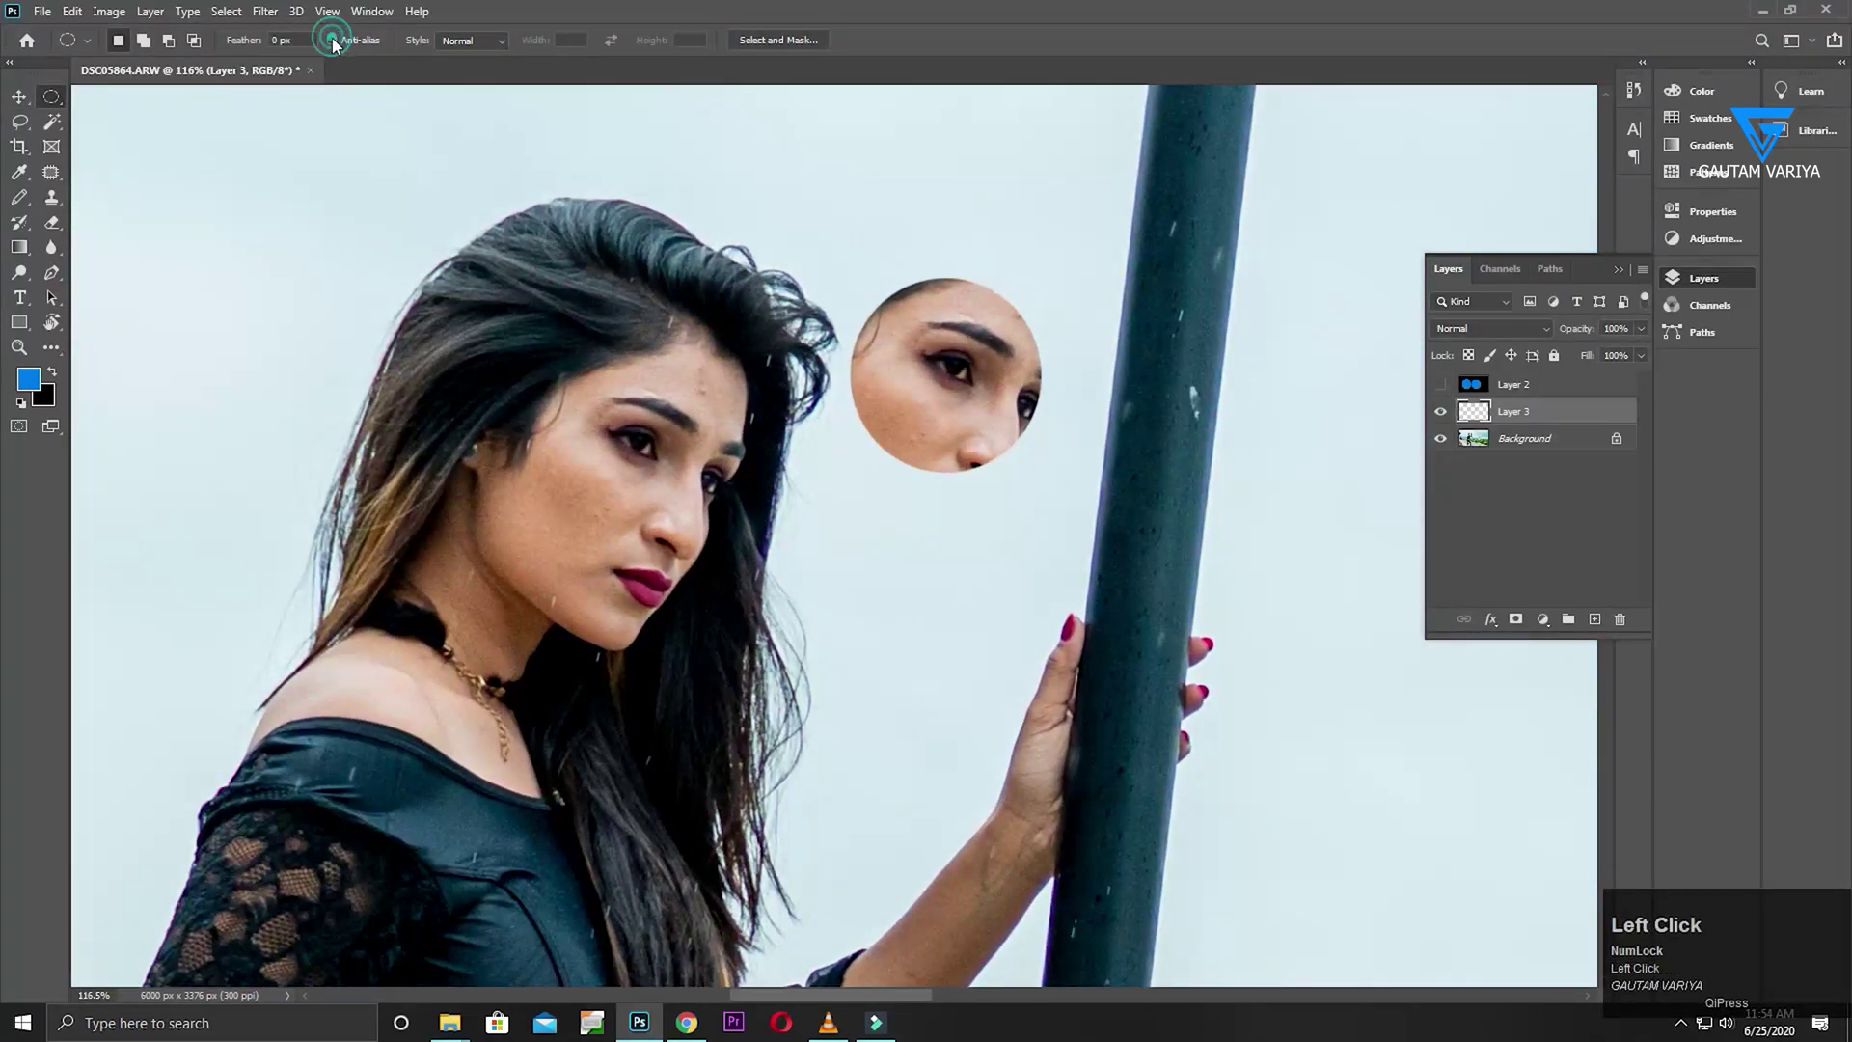
drag(642, 433, 500, 578)
drag(558, 515, 633, 453)
key(ctrl+c)
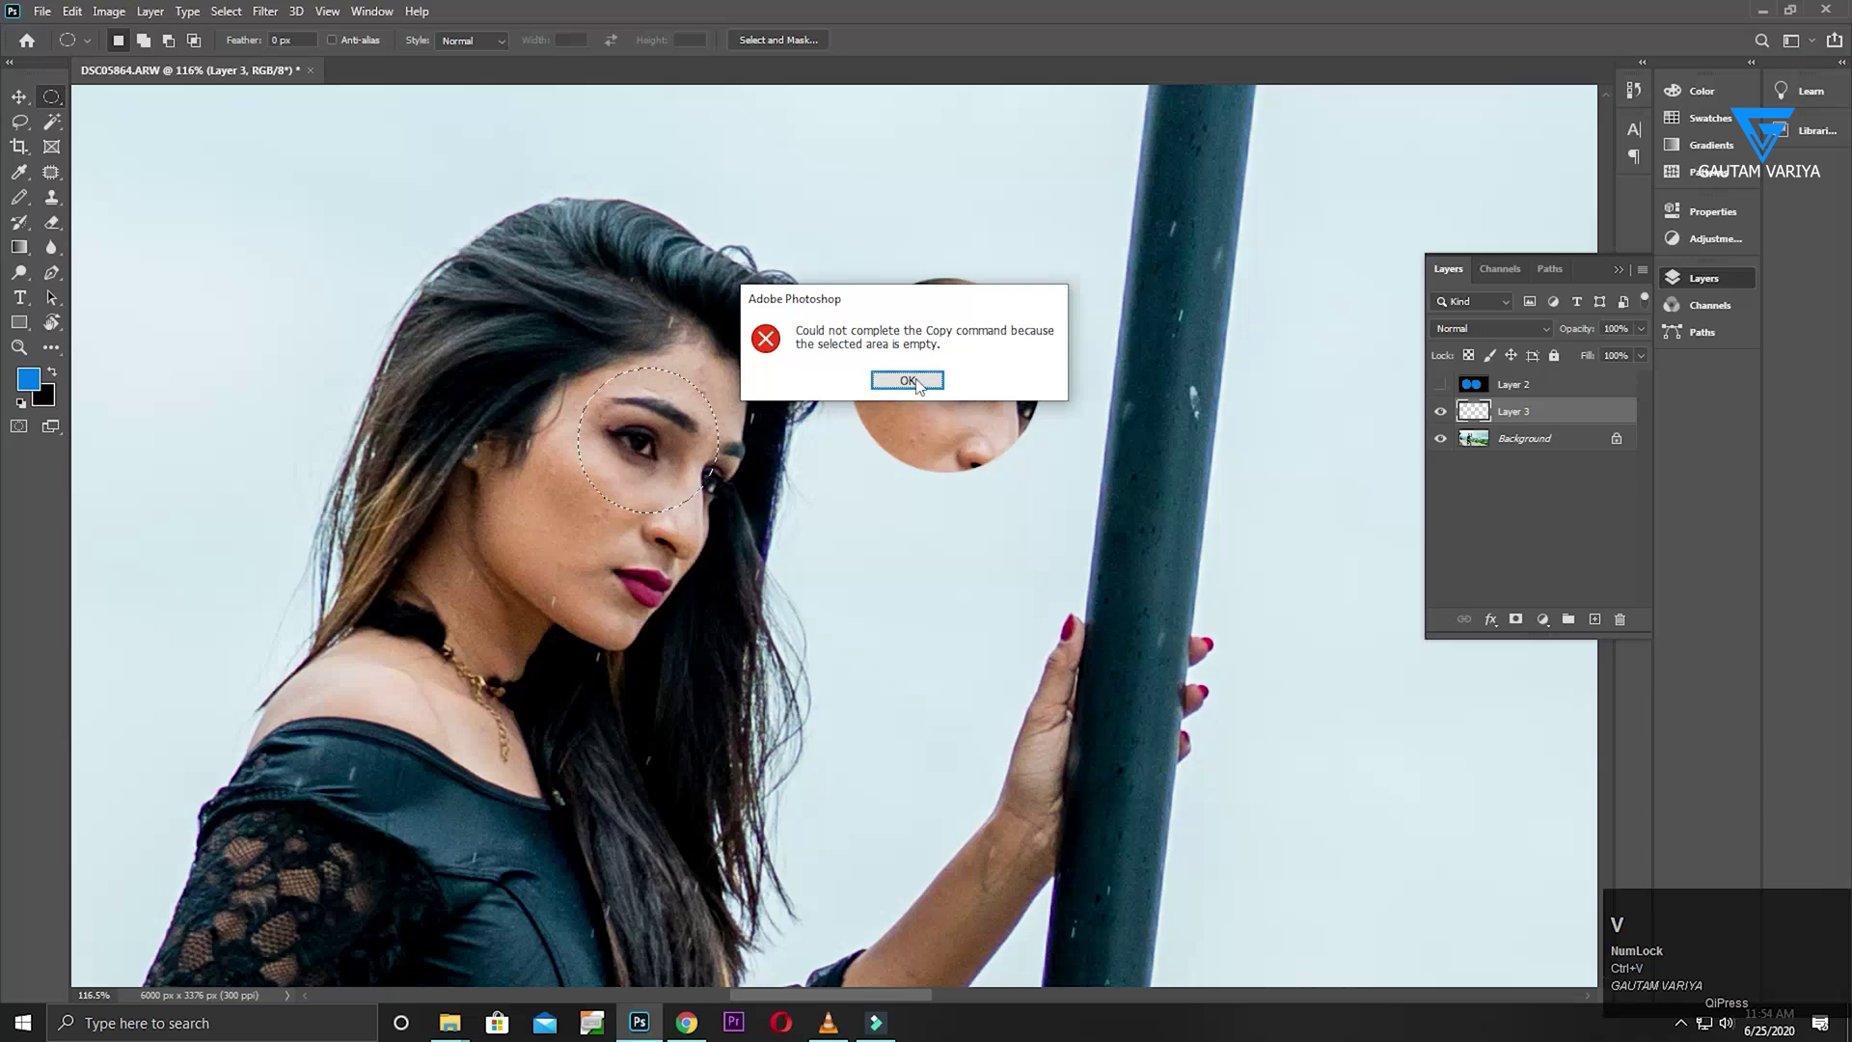
click(907, 378)
click(1587, 447)
key(ctrl+c)
key(ctrl+v)
Move the non-anti-aliased eye cutout onto the sky just above the larger face cutout, beside the pole
key(v)
drag(674, 460, 1119, 502)
key(ctrl+space)
drag(1116, 436, 1035, 459)
drag(1084, 371, 888, 542)
Compare the edges of the anti-aliased and non-anti-aliased face cutouts at high magnification
key(ctrl+space)
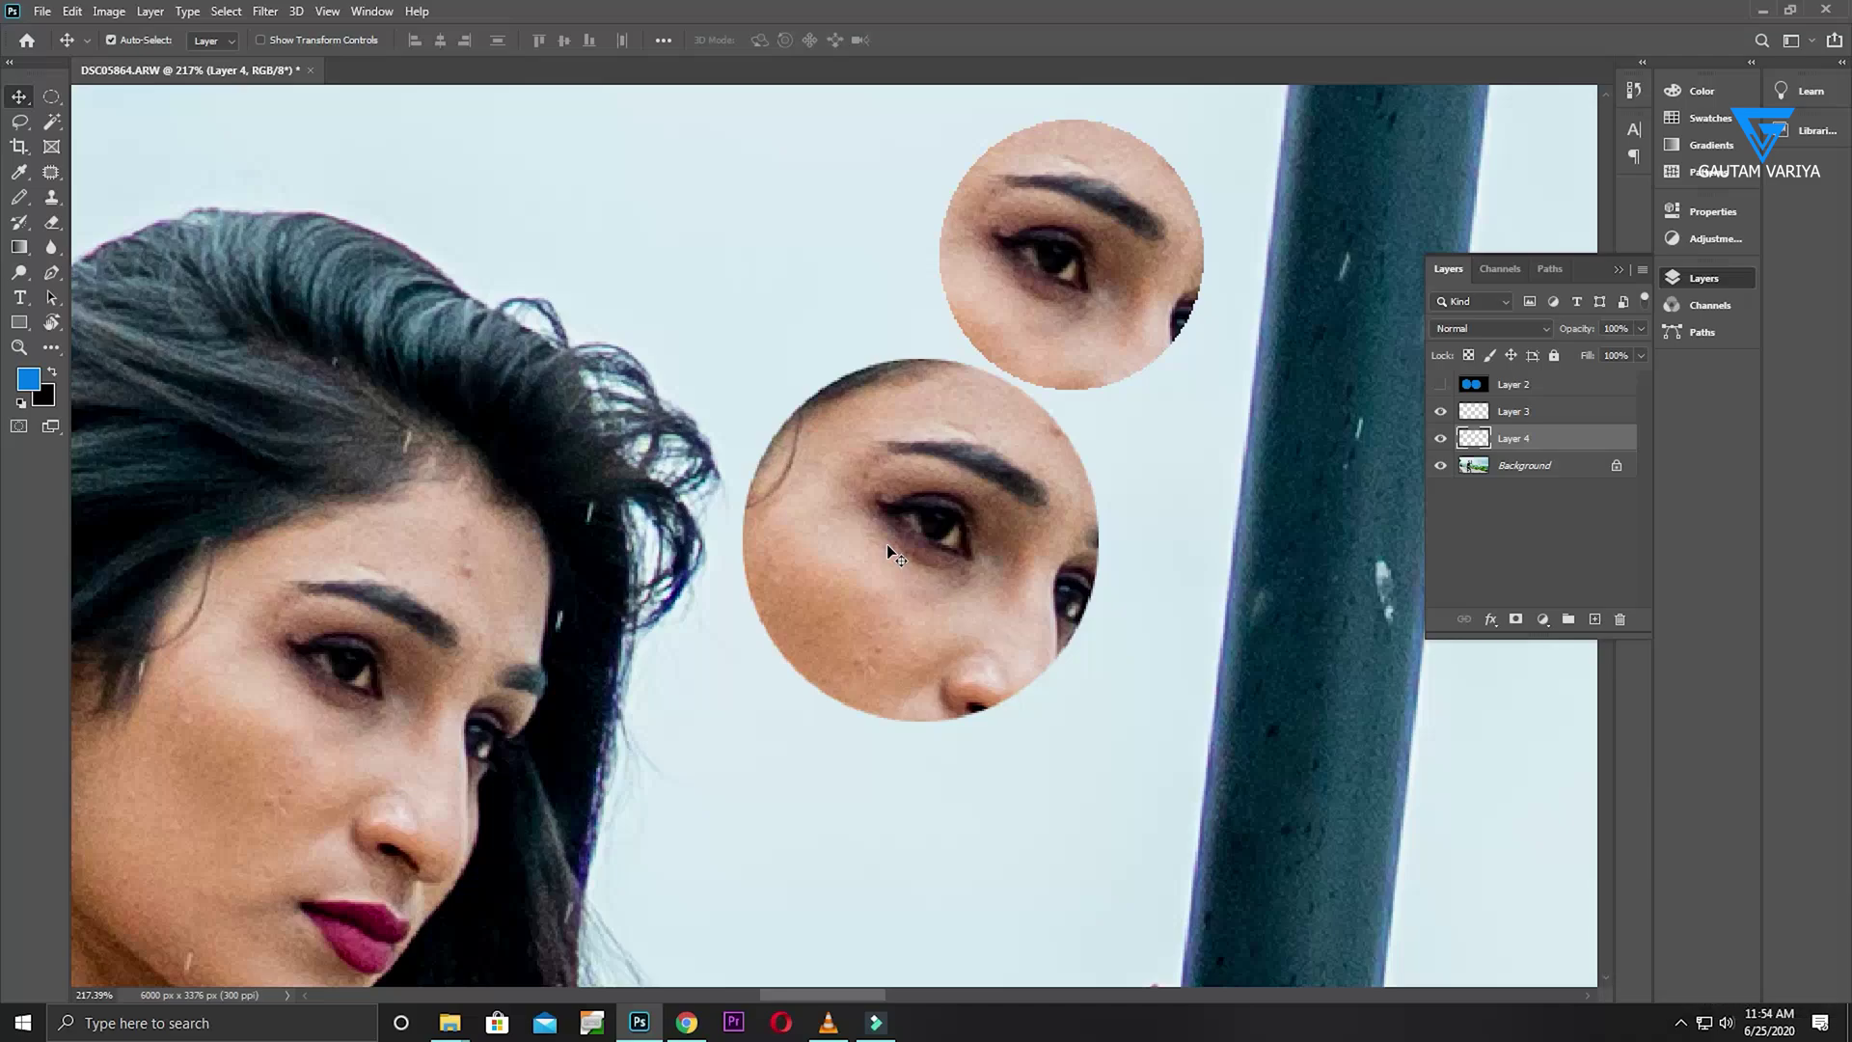
key(ctrl+space)
drag(965, 321, 1057, 506)
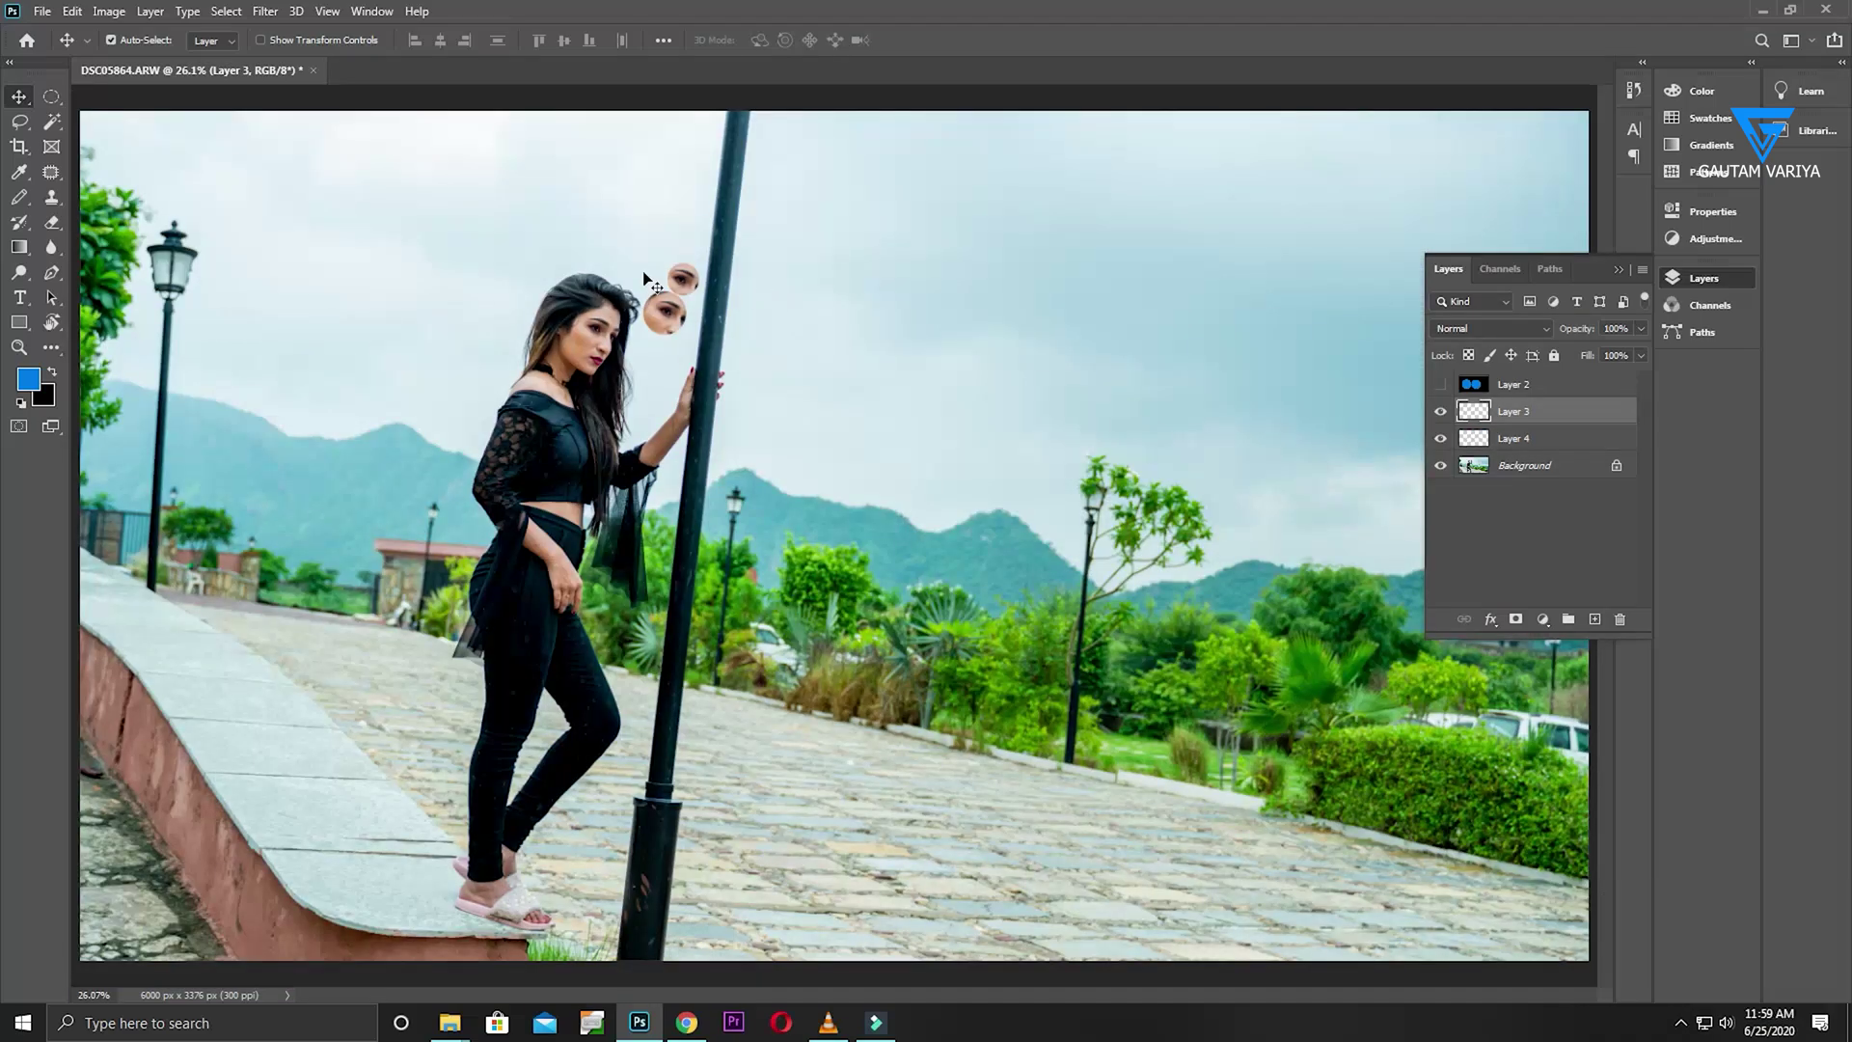
key(ctrl+space)
drag(654, 267, 795, 553)
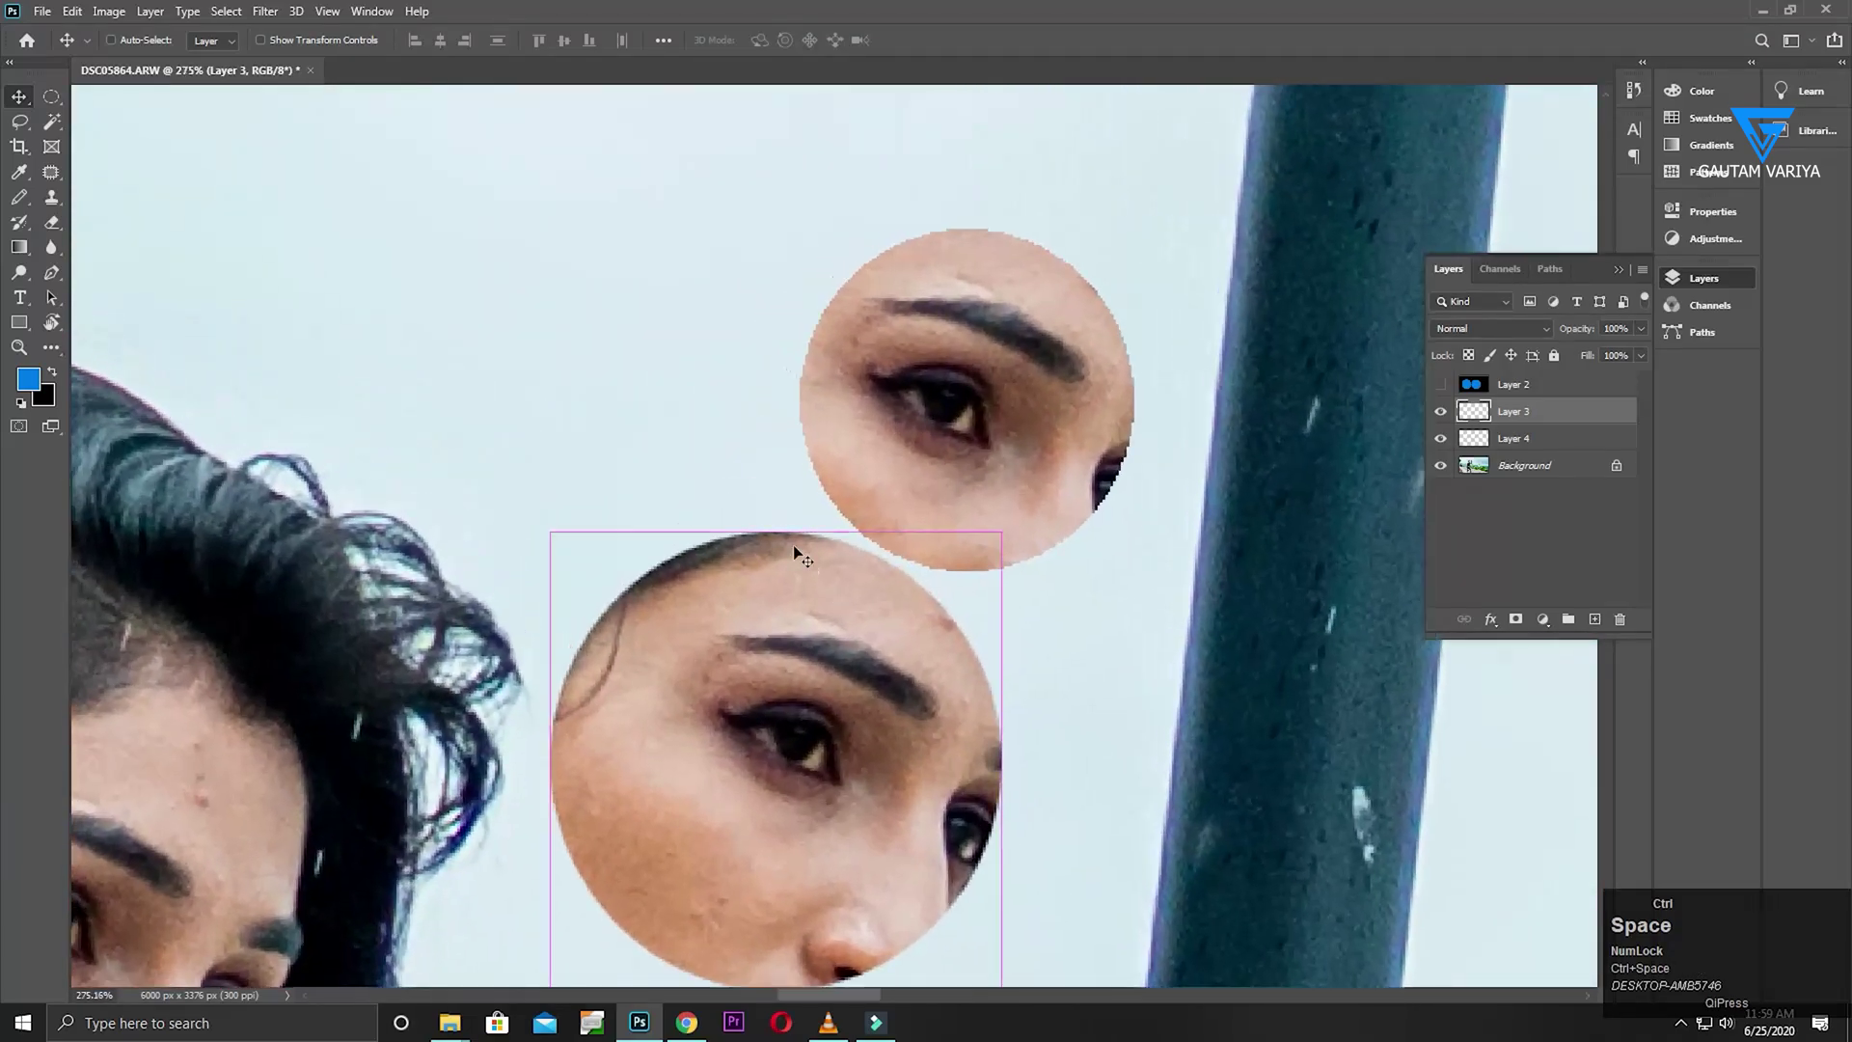
Check the Anti-alias option on the Rectangular Marquee, Elliptical Marquee and Lasso tools, leaving the Lasso tool active
click(51, 96)
click(145, 97)
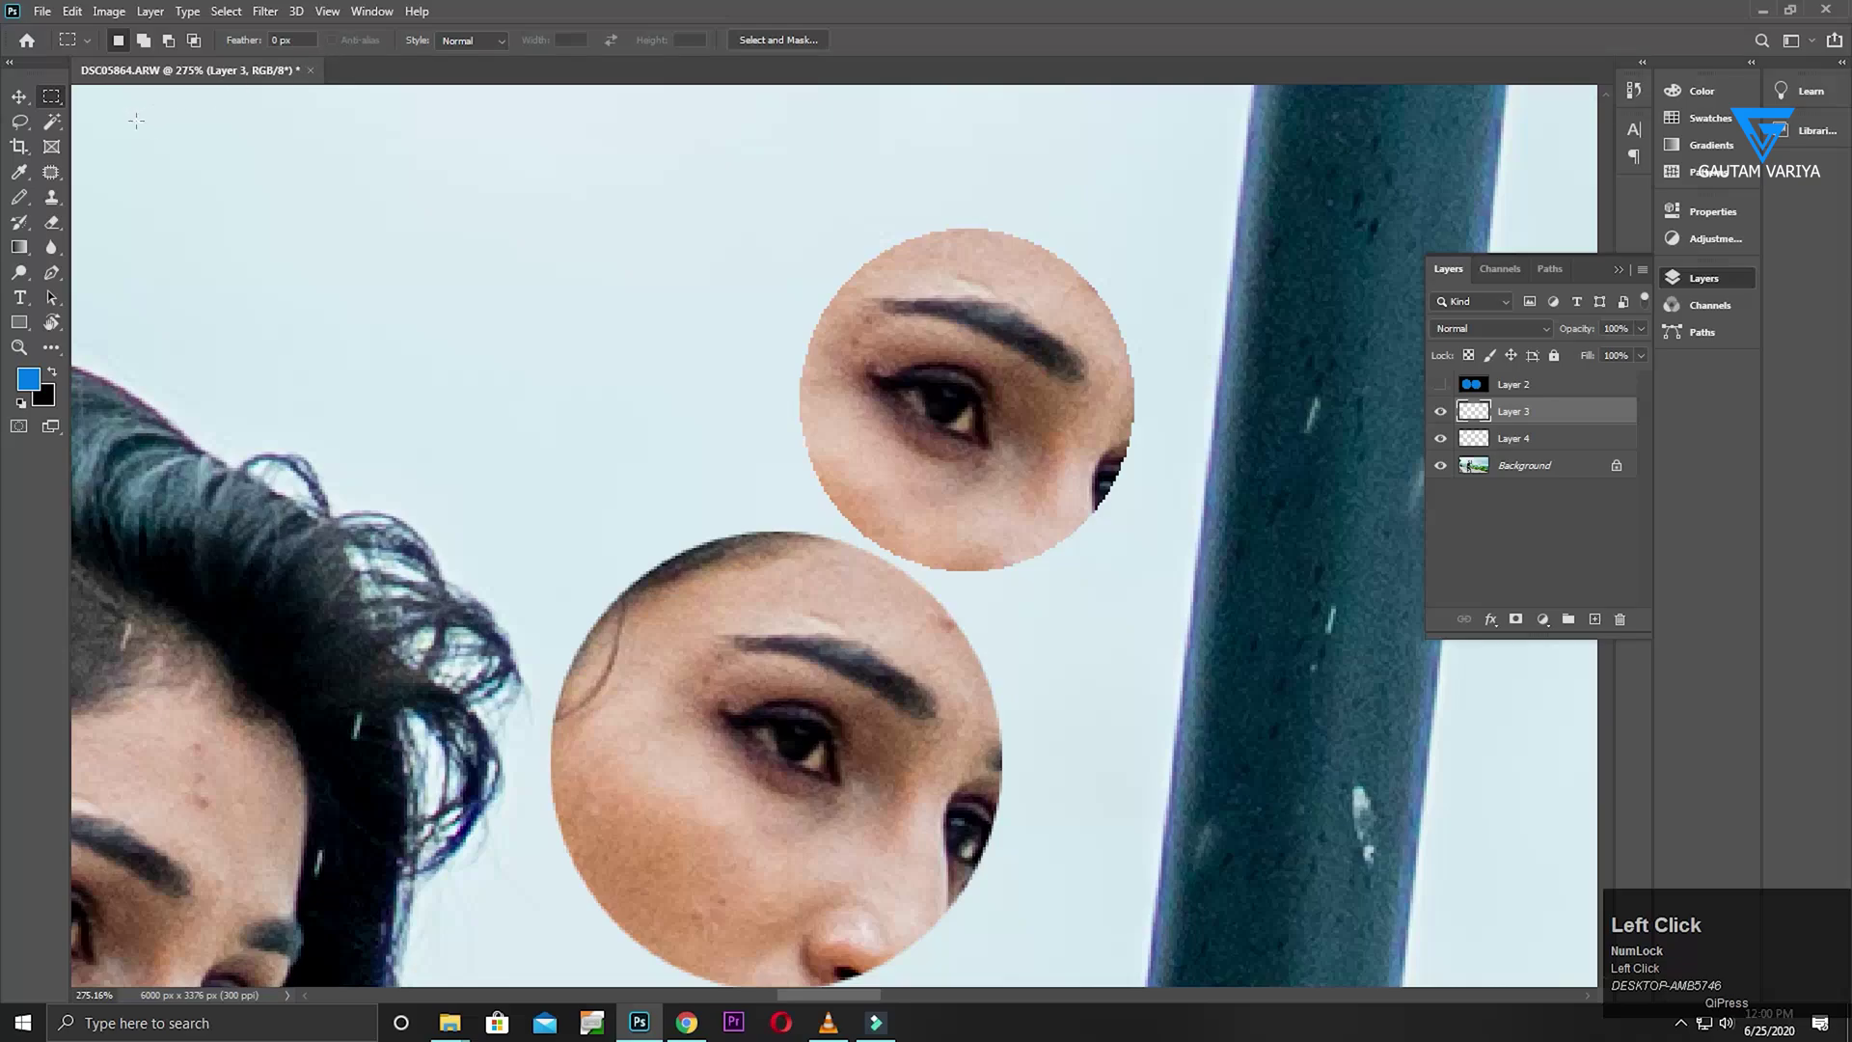
click(51, 96)
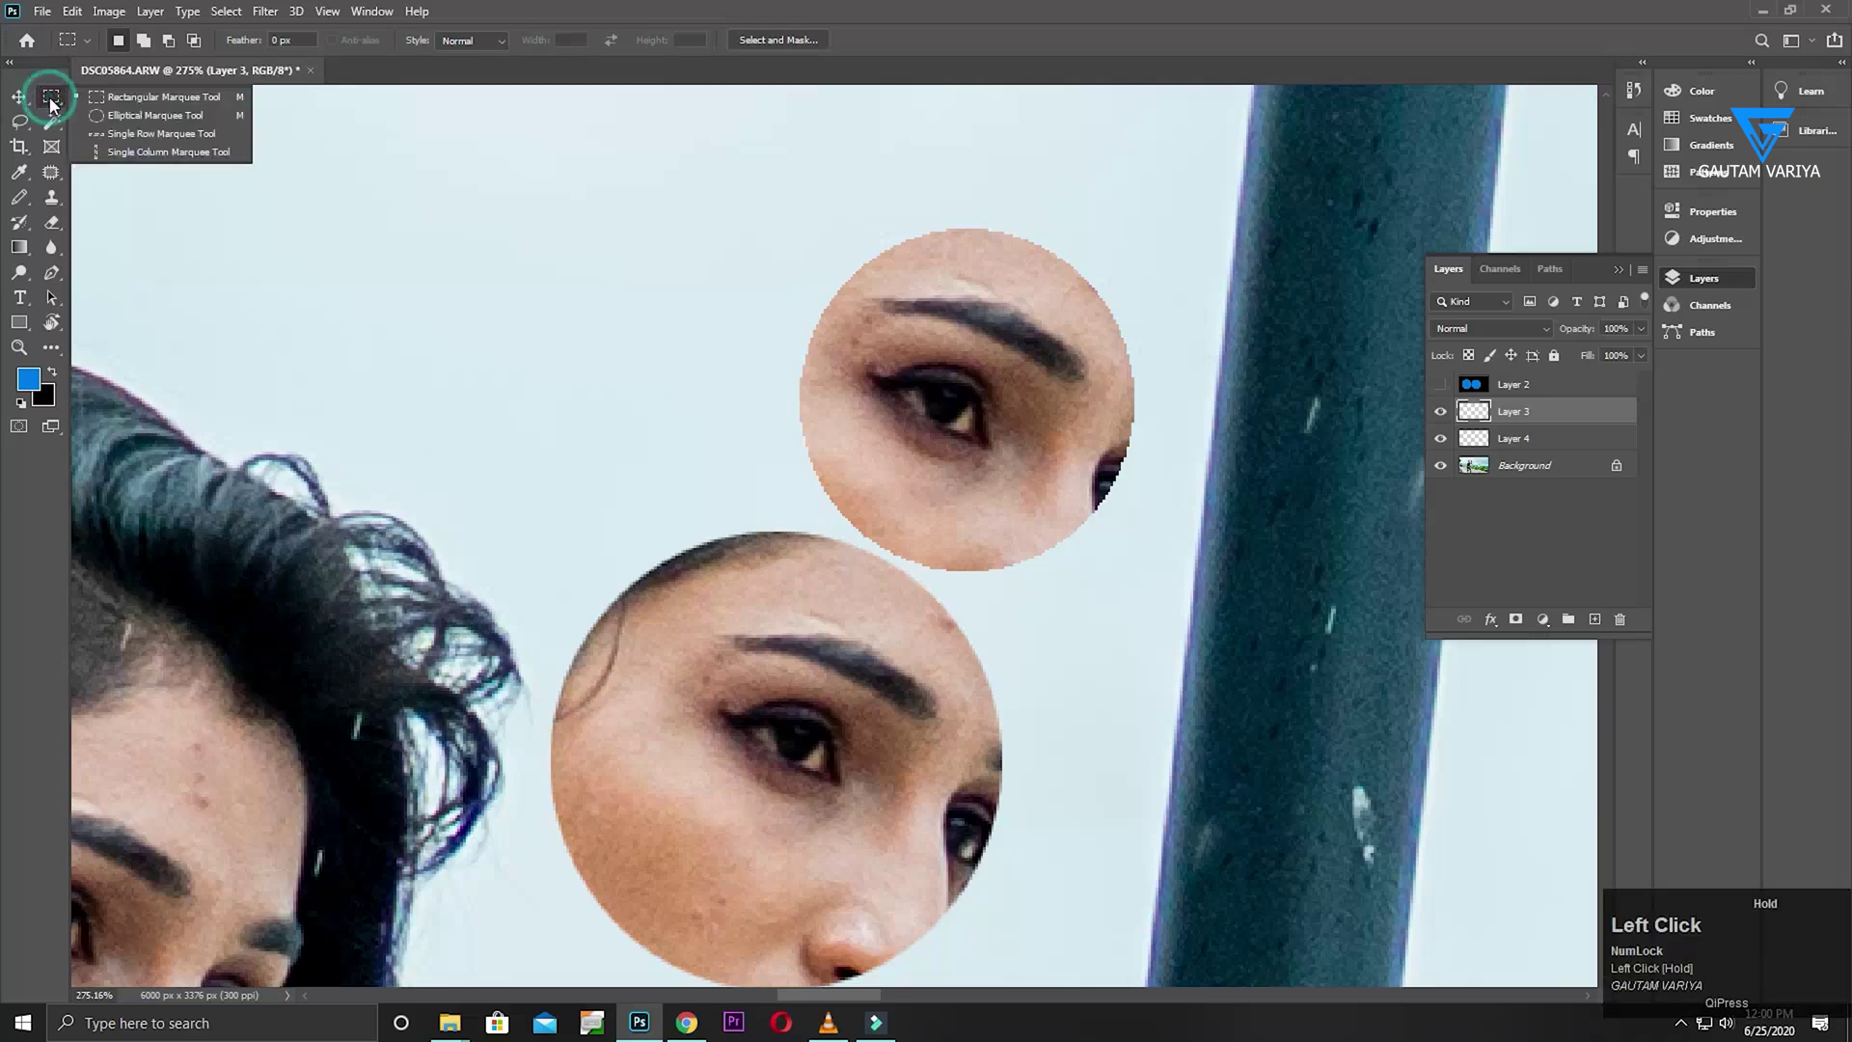
click(135, 117)
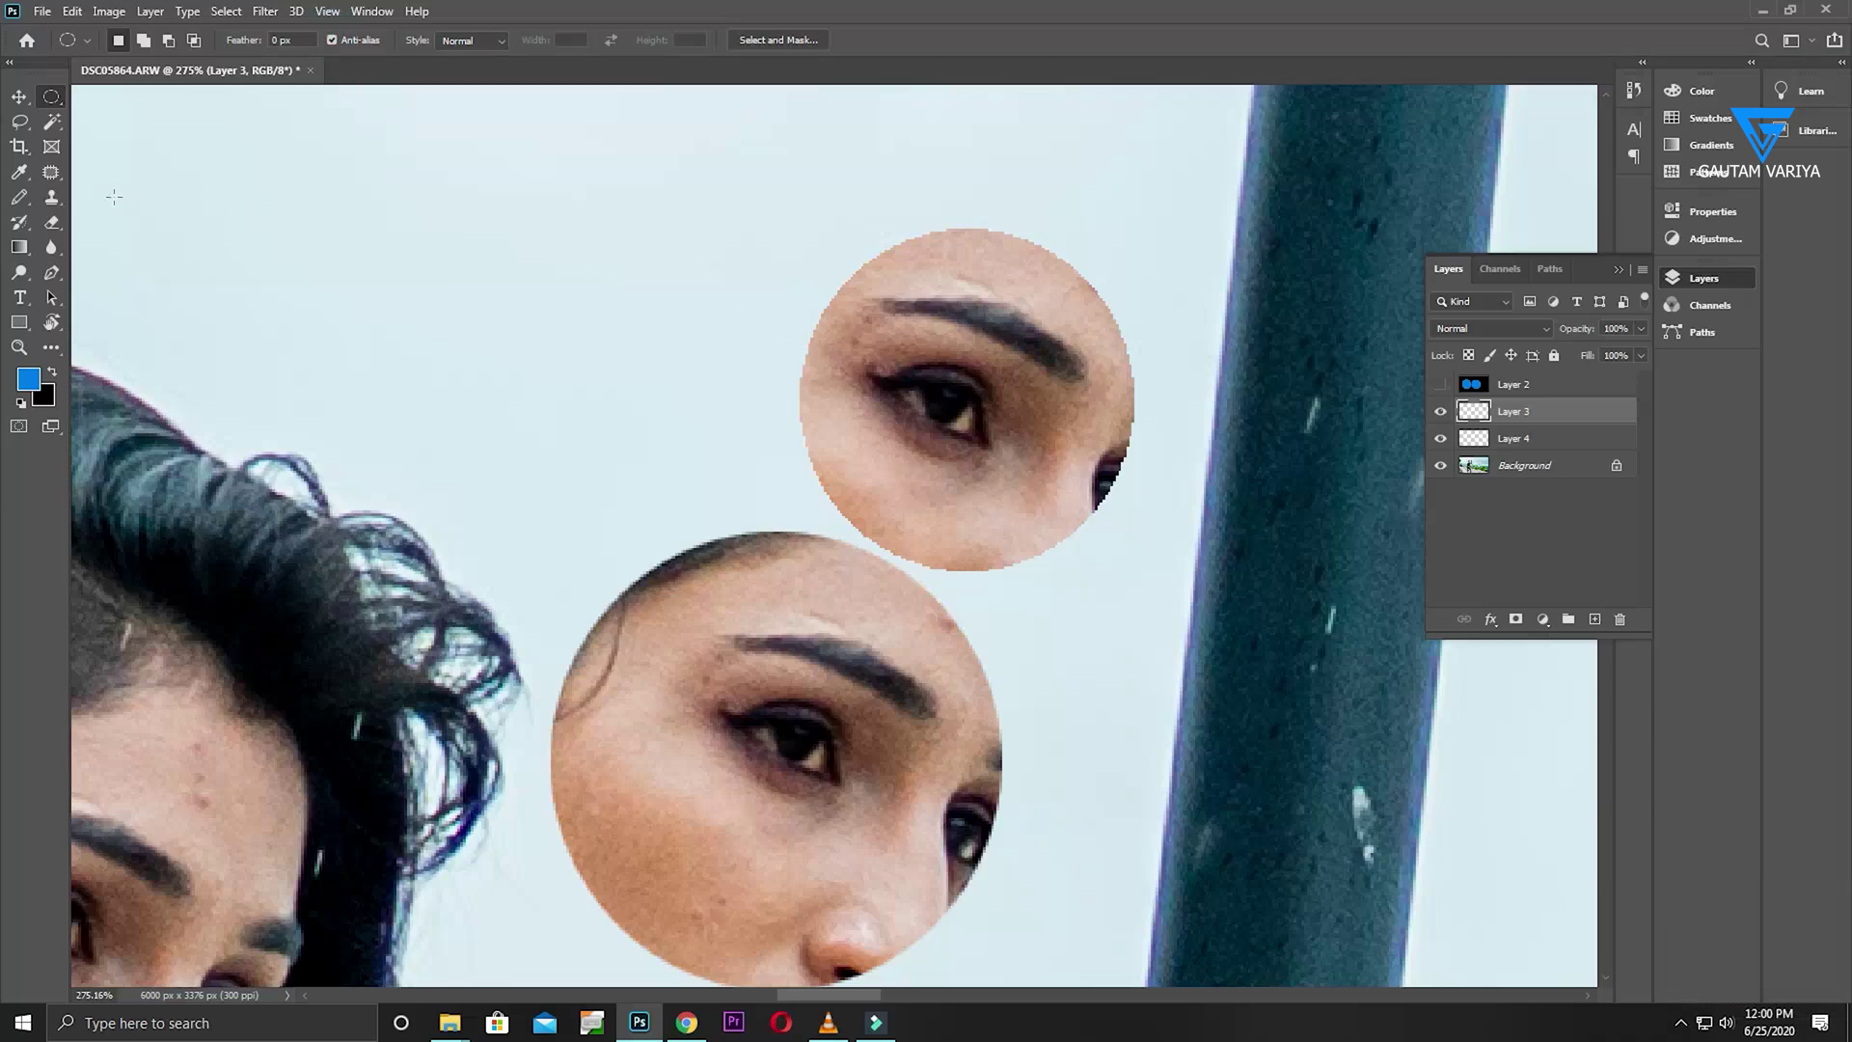
click(21, 125)
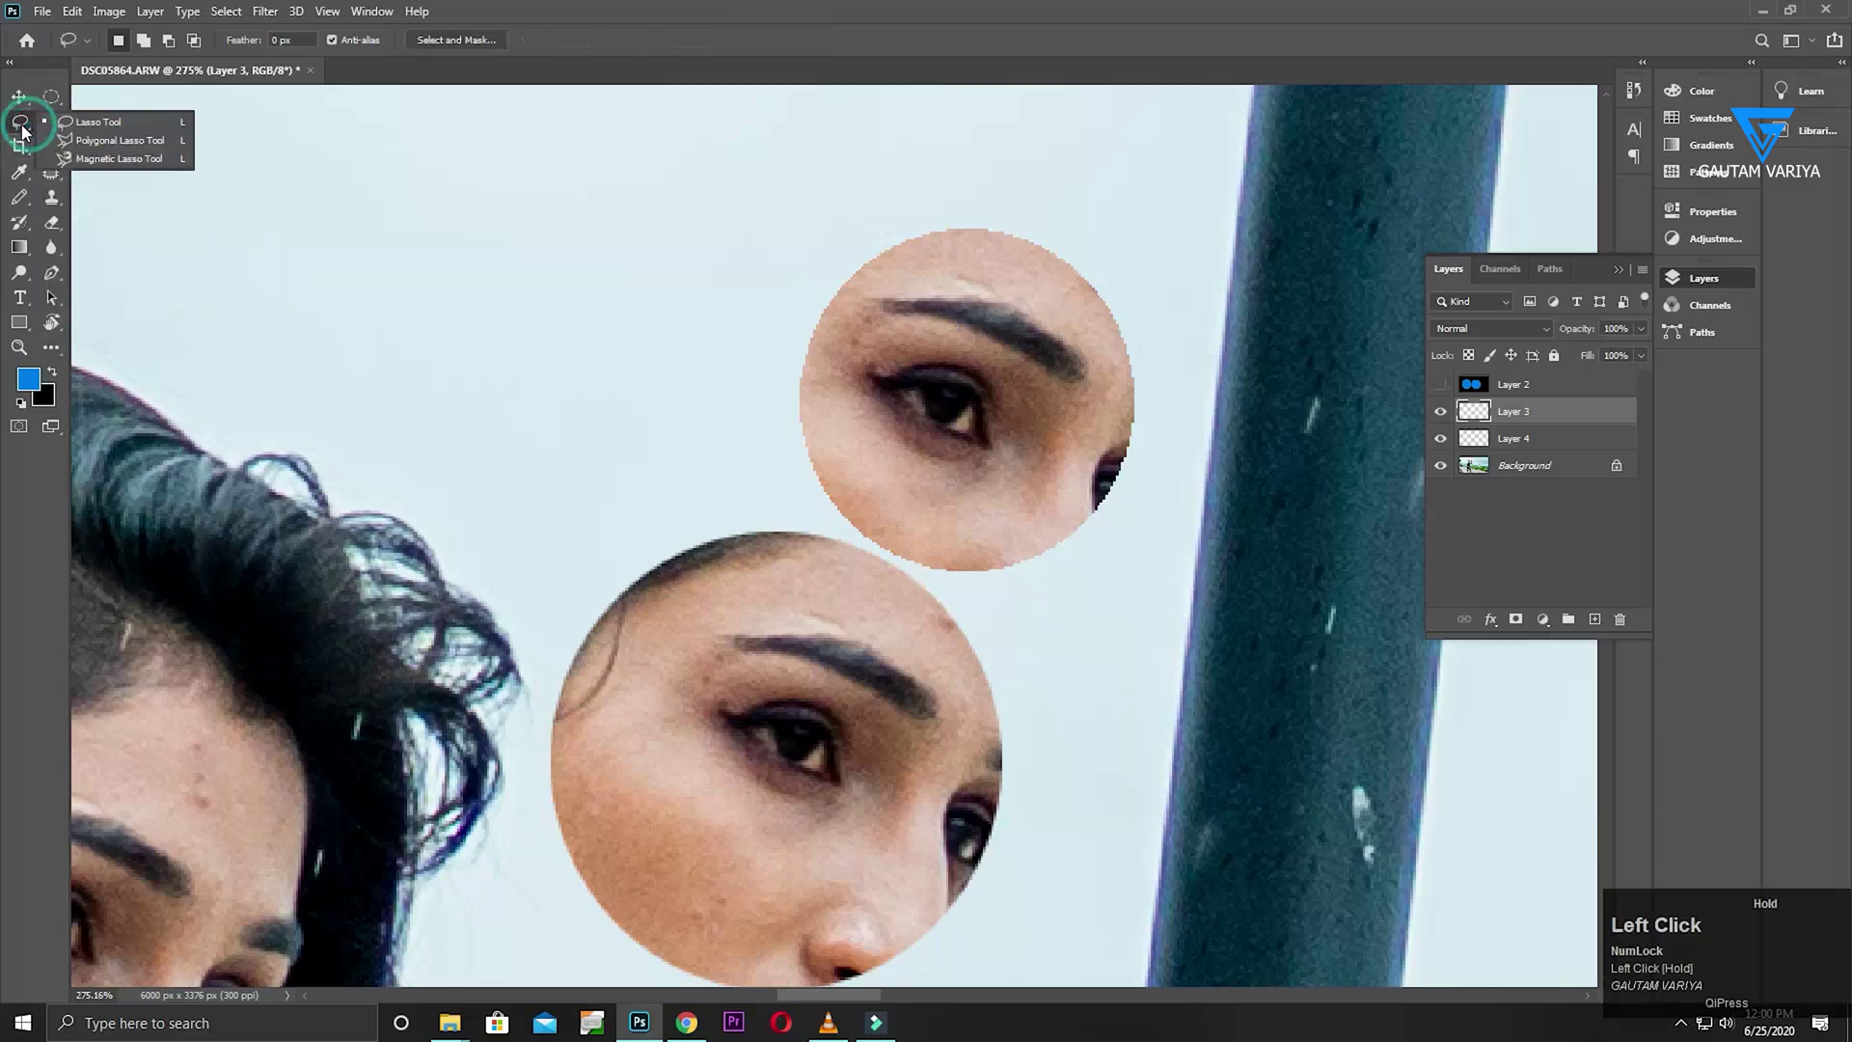
click(120, 126)
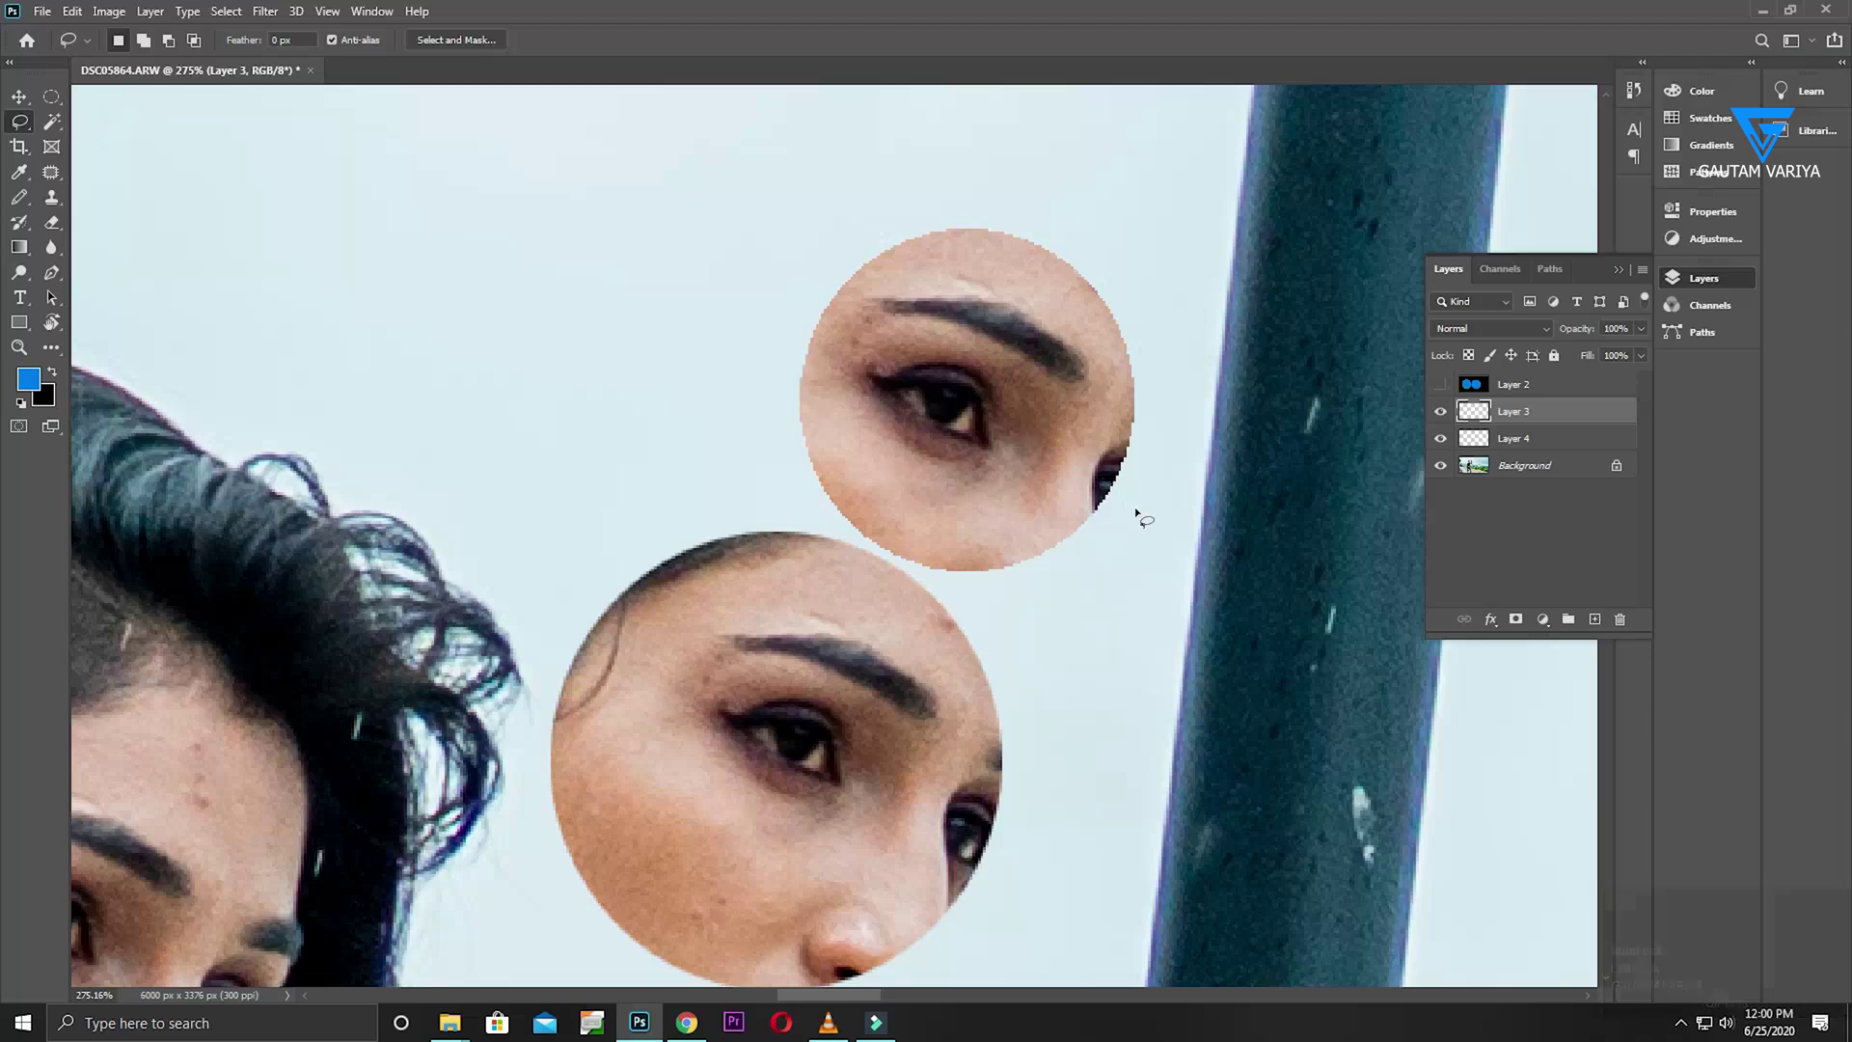
Delete Layers 2, 3 and 4 so only the Background remains, and fit the whole photo on screen
click(1440, 439)
click(1440, 411)
drag(1524, 413, 1621, 619)
key(ctrl+0)
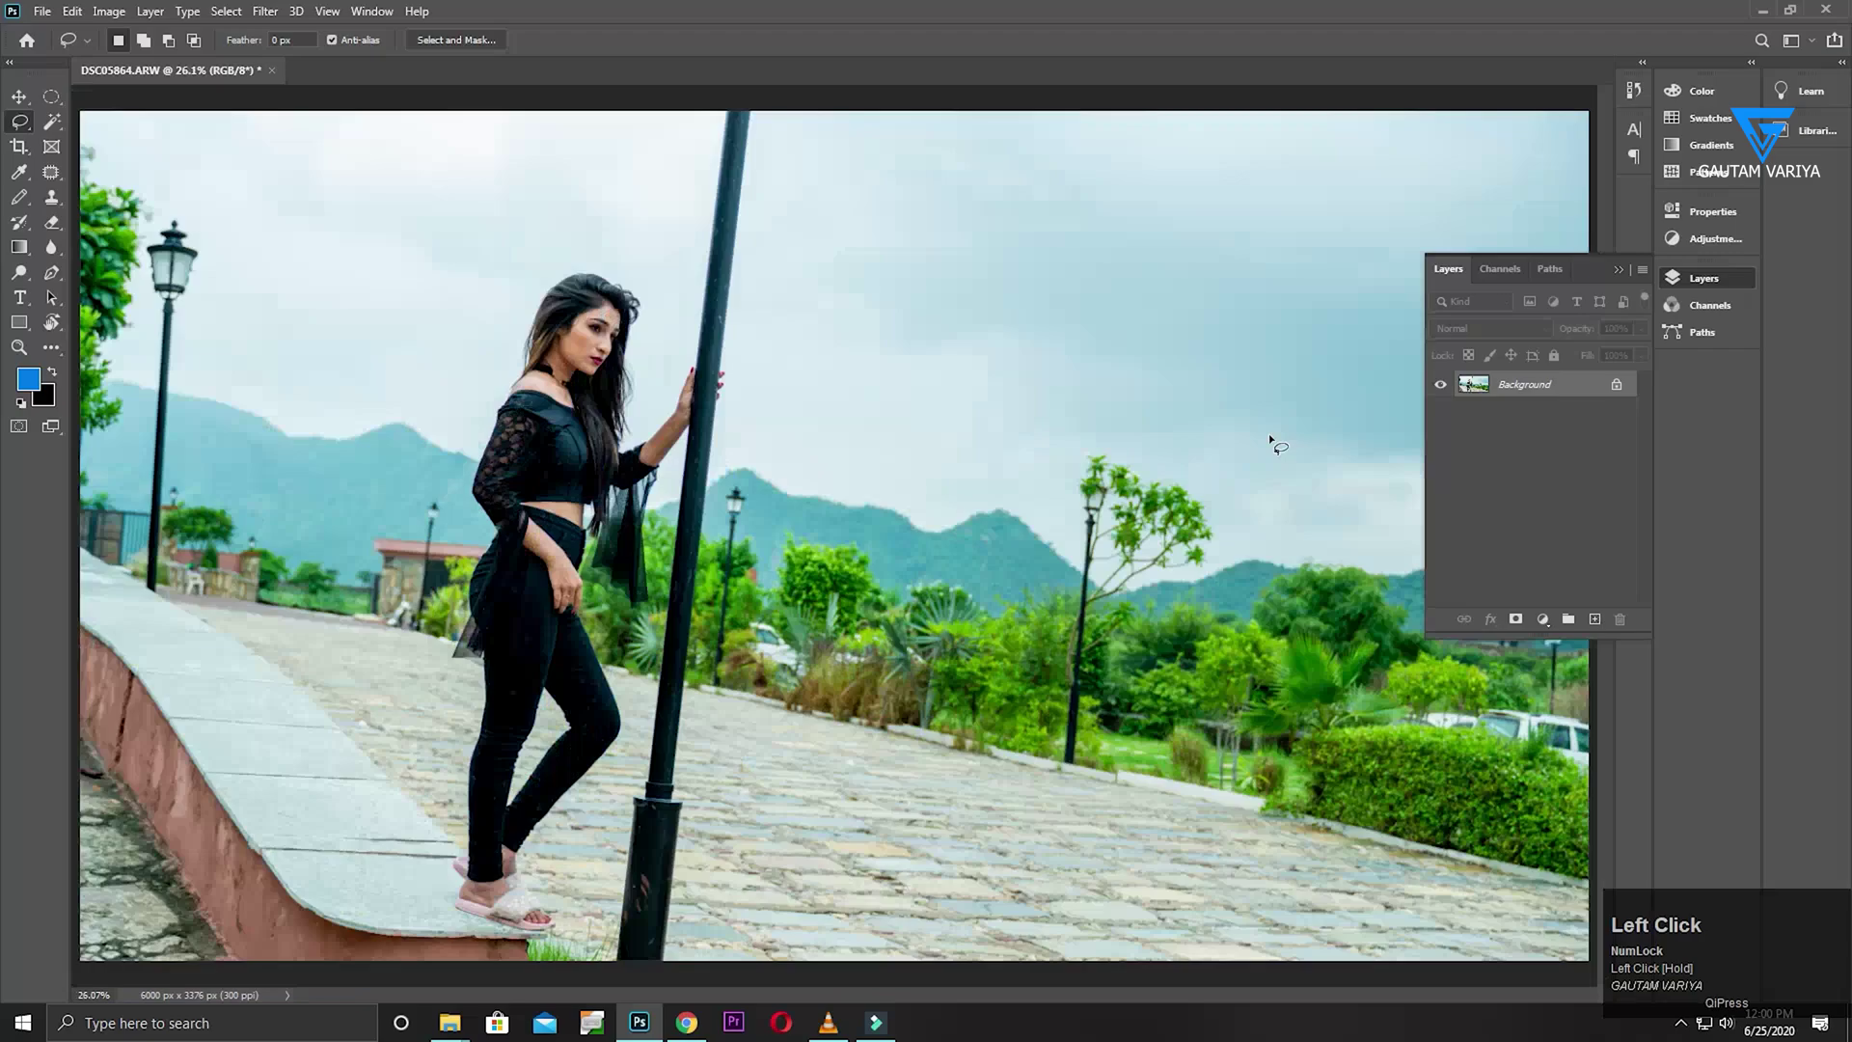
mouse_move(576, 258)
mouse_down()
mouse_move(745, 416)
mouse_move(806, 434)
mouse_up()
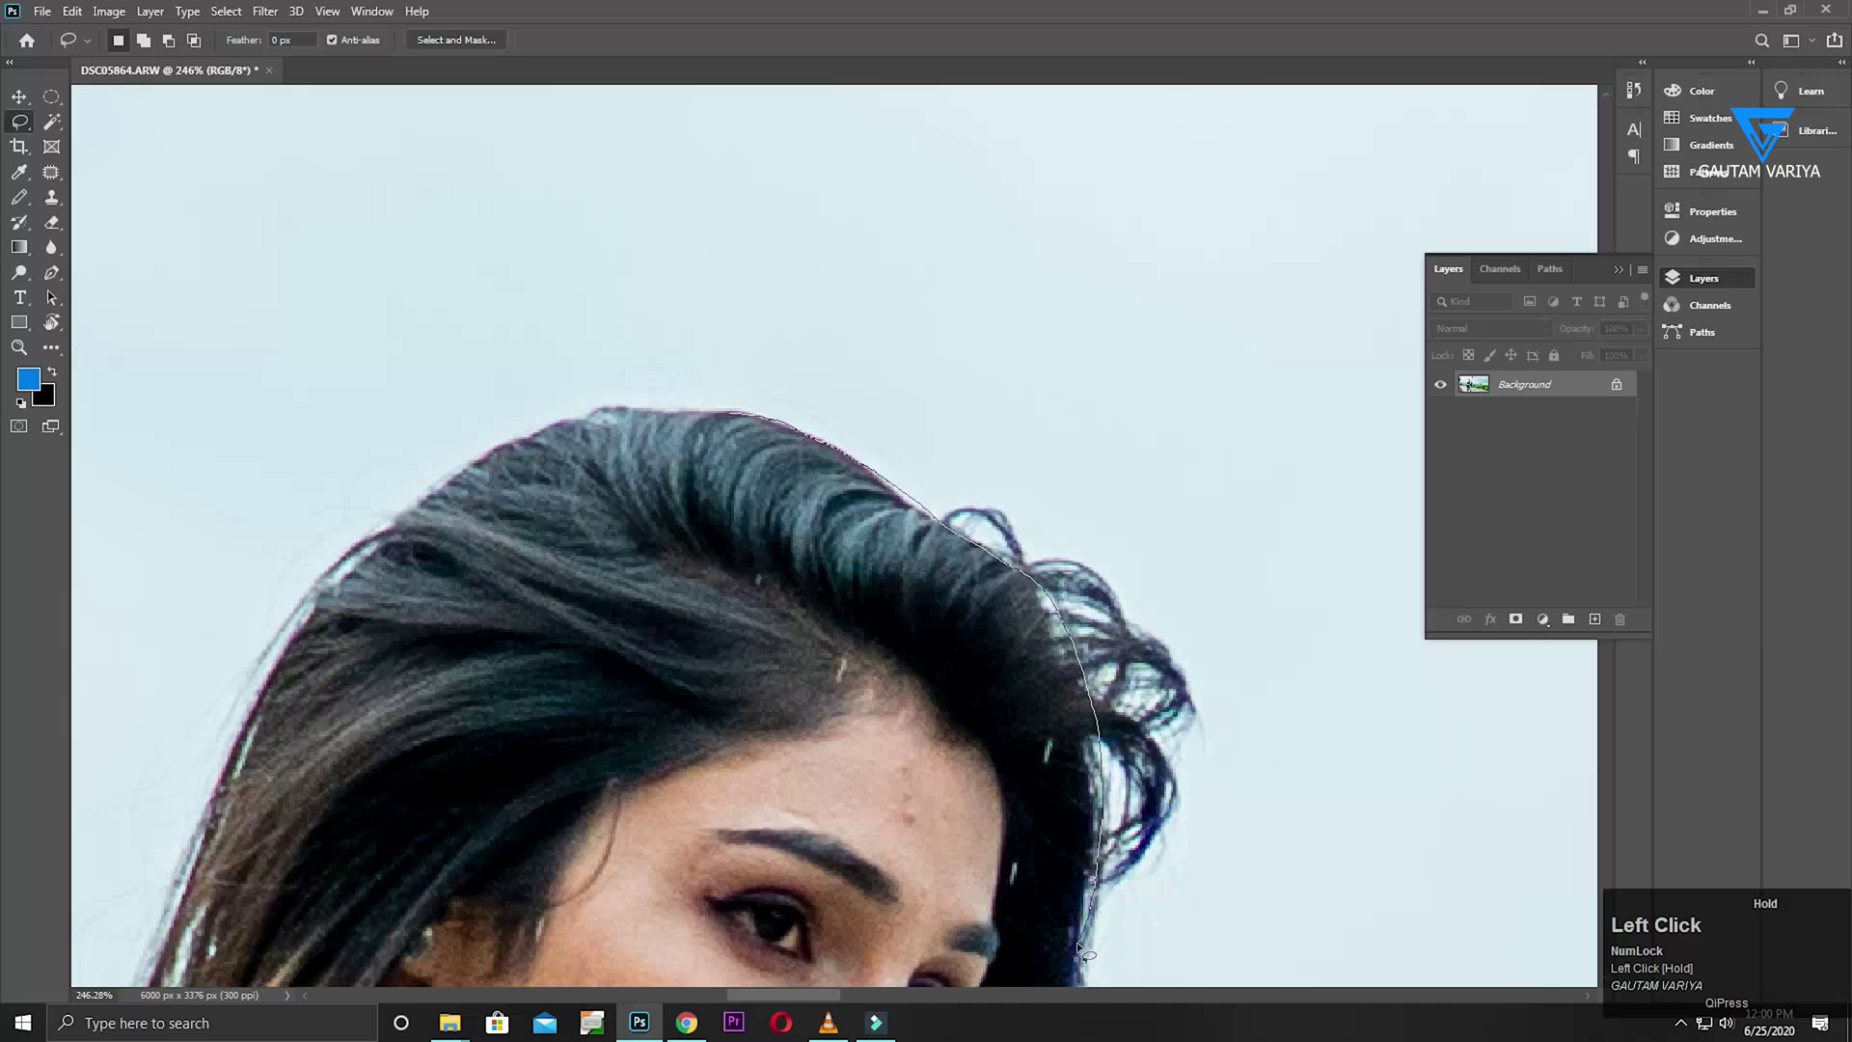
mouse_move(1058, 962)
mouse_down()
mouse_move(907, 891)
mouse_move(734, 768)
mouse_move(797, 251)
mouse_move(811, 355)
mouse_up()
key(space)
drag(691, 290, 810, 458)
mouse_move(990, 401)
mouse_down()
mouse_move(1013, 298)
mouse_move(1162, 724)
mouse_up()
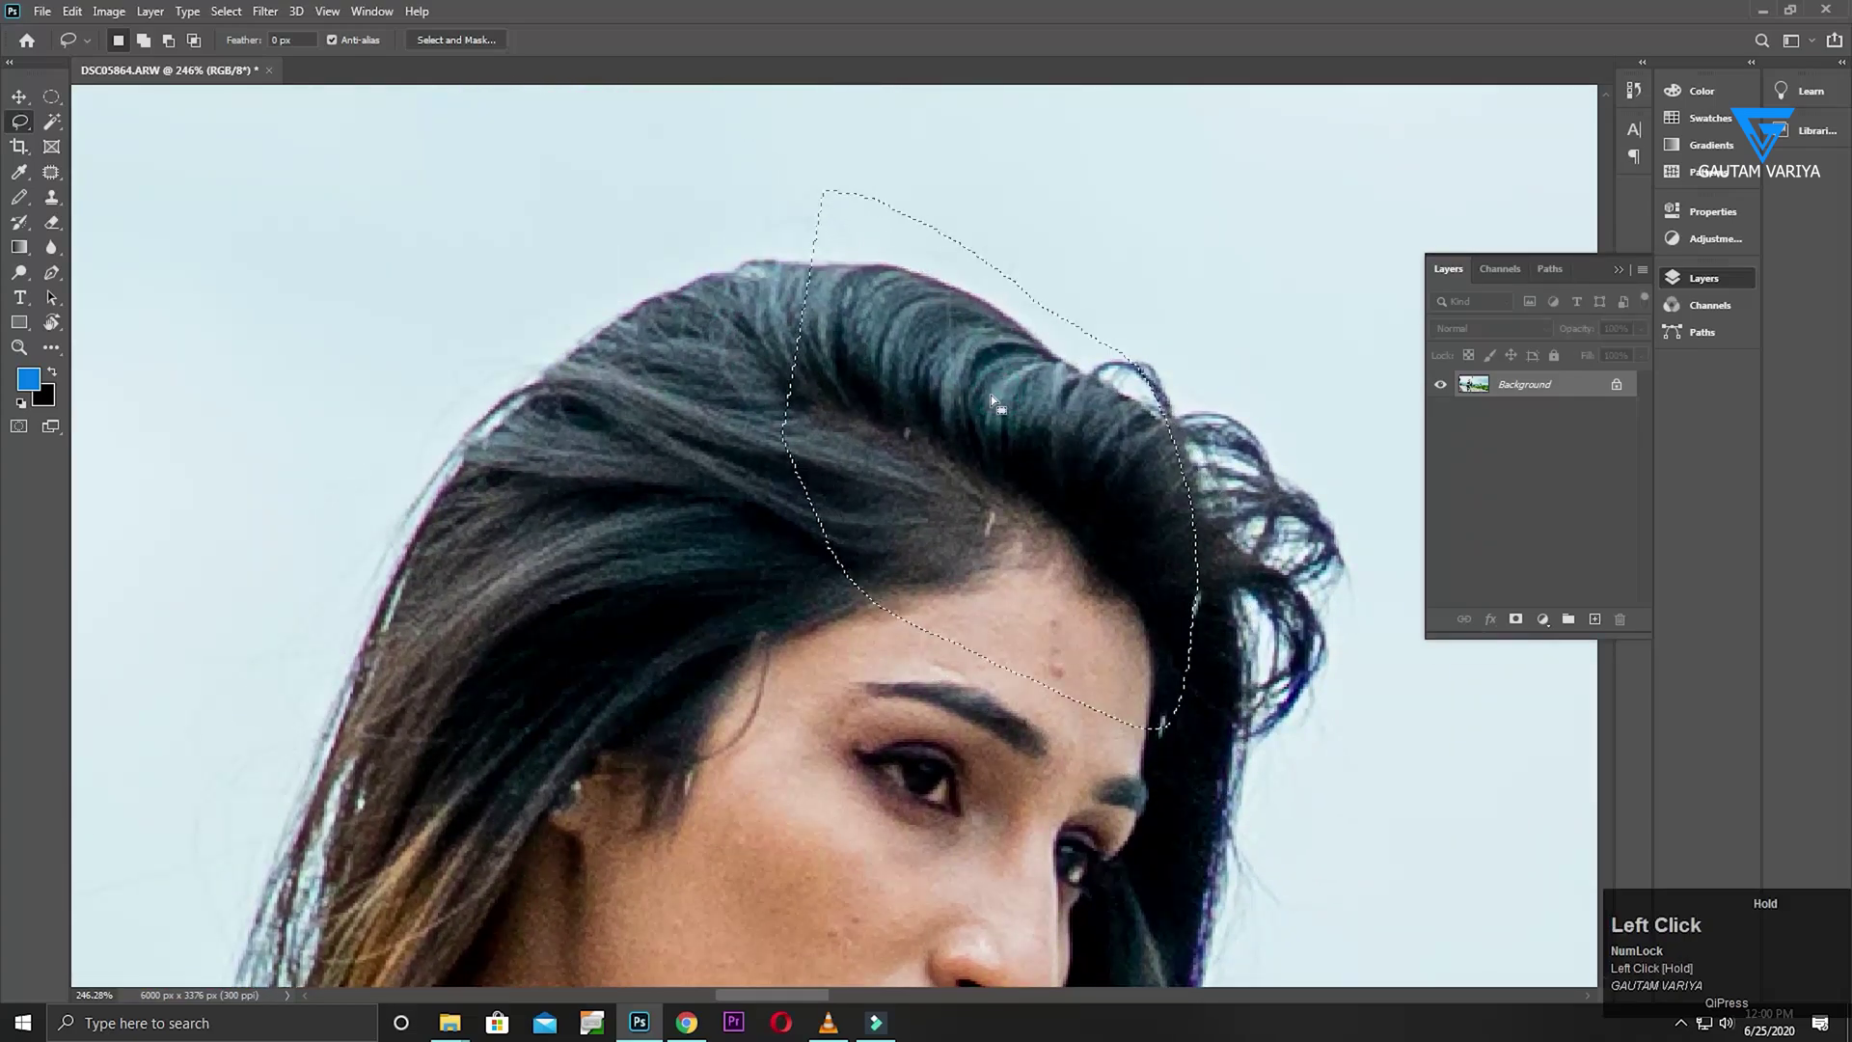
key(ctrl+z)
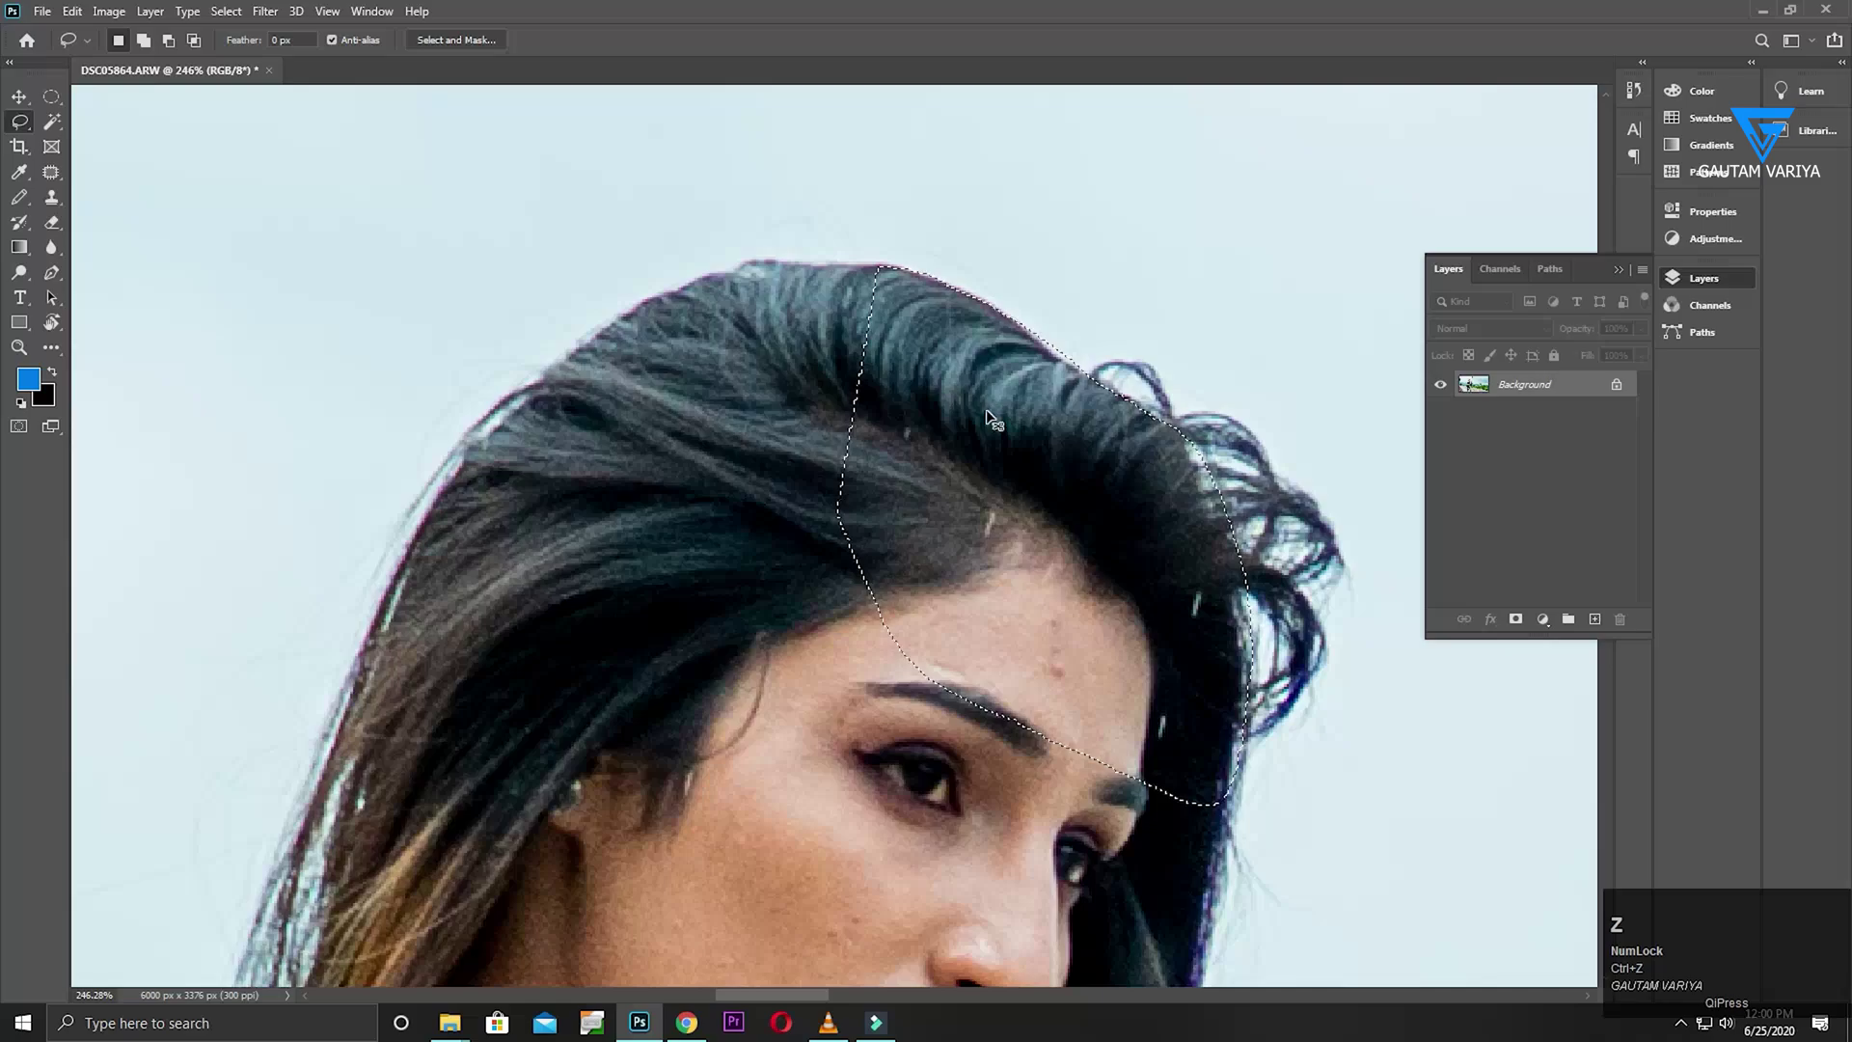
key(ctrl+d)
Lasso a freehand selection around the woman's hair, face, forearm, hand and upper torso with Anti-alias on
drag(392, 622, 463, 465)
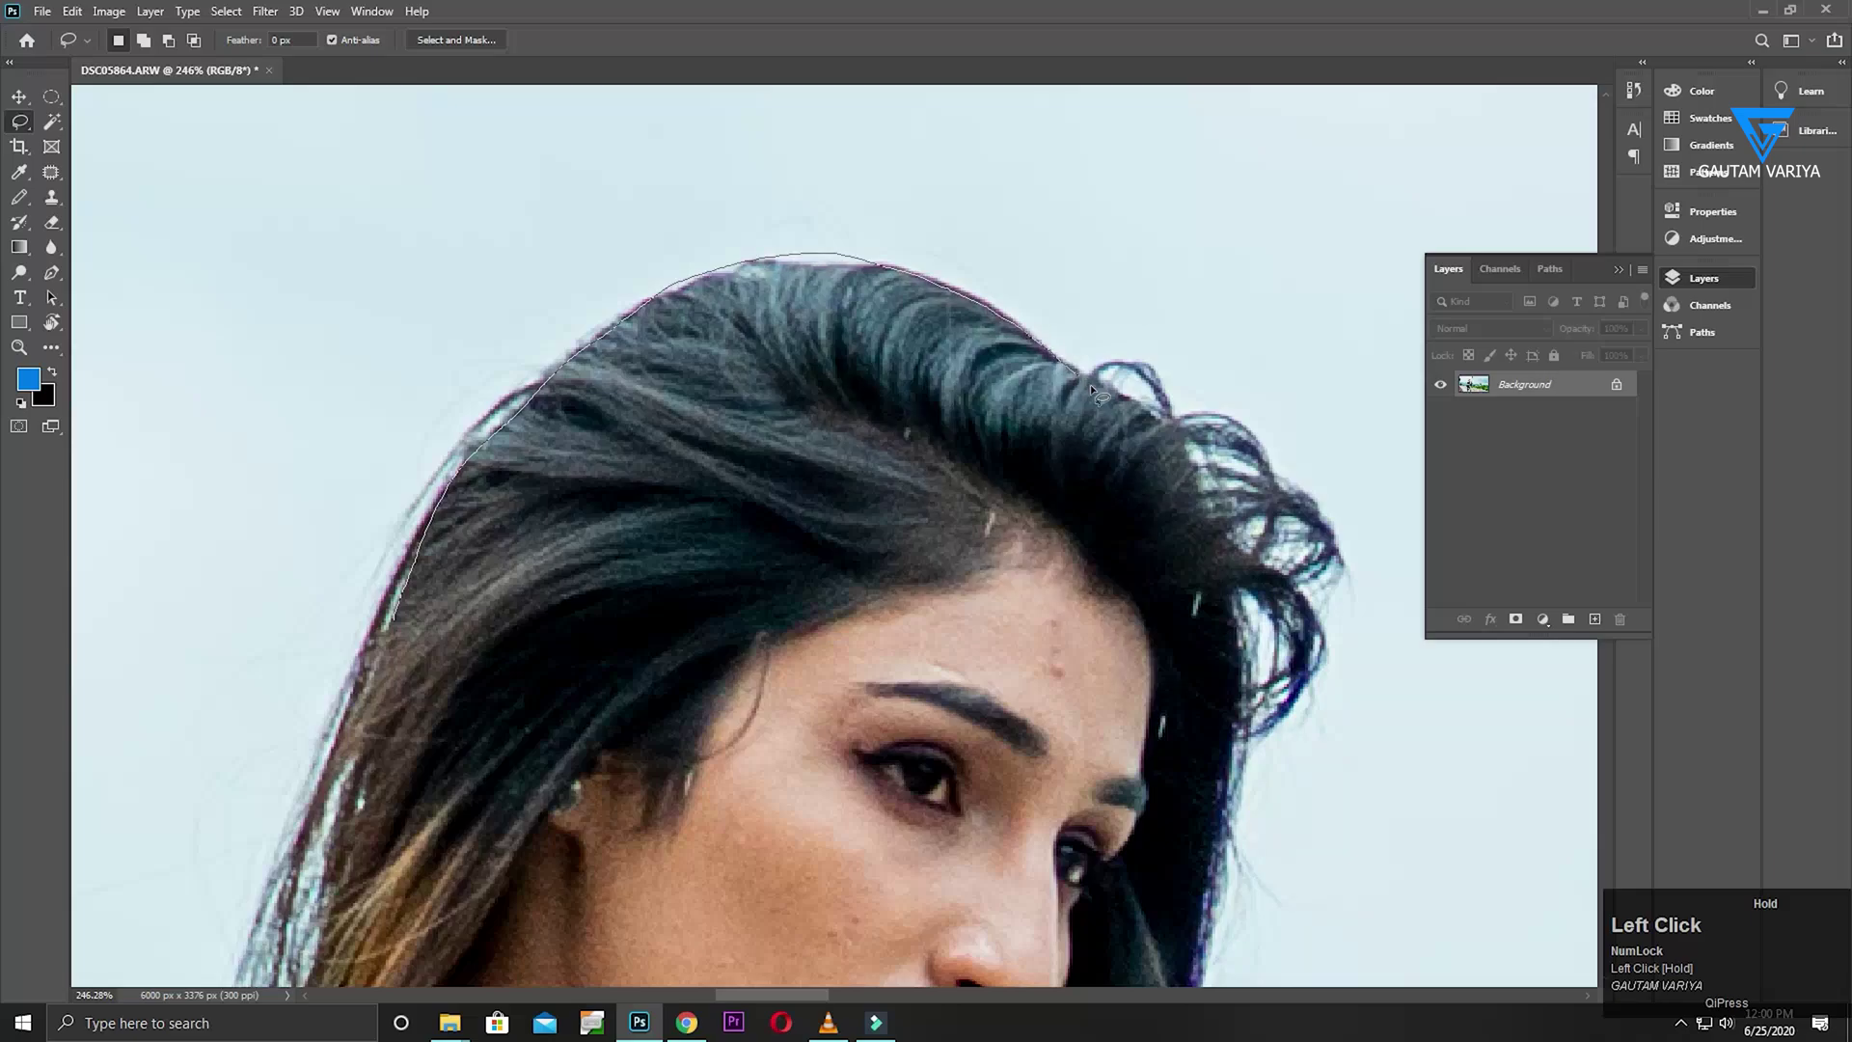
key(space)
mouse_move(1244, 600)
mouse_down()
mouse_move(1236, 735)
mouse_move(1187, 369)
mouse_move(1196, 415)
mouse_up()
mouse_move(1170, 591)
mouse_down()
mouse_move(1108, 786)
mouse_move(1072, 236)
mouse_move(1062, 412)
mouse_move(985, 719)
mouse_move(897, 230)
mouse_move(934, 473)
mouse_up()
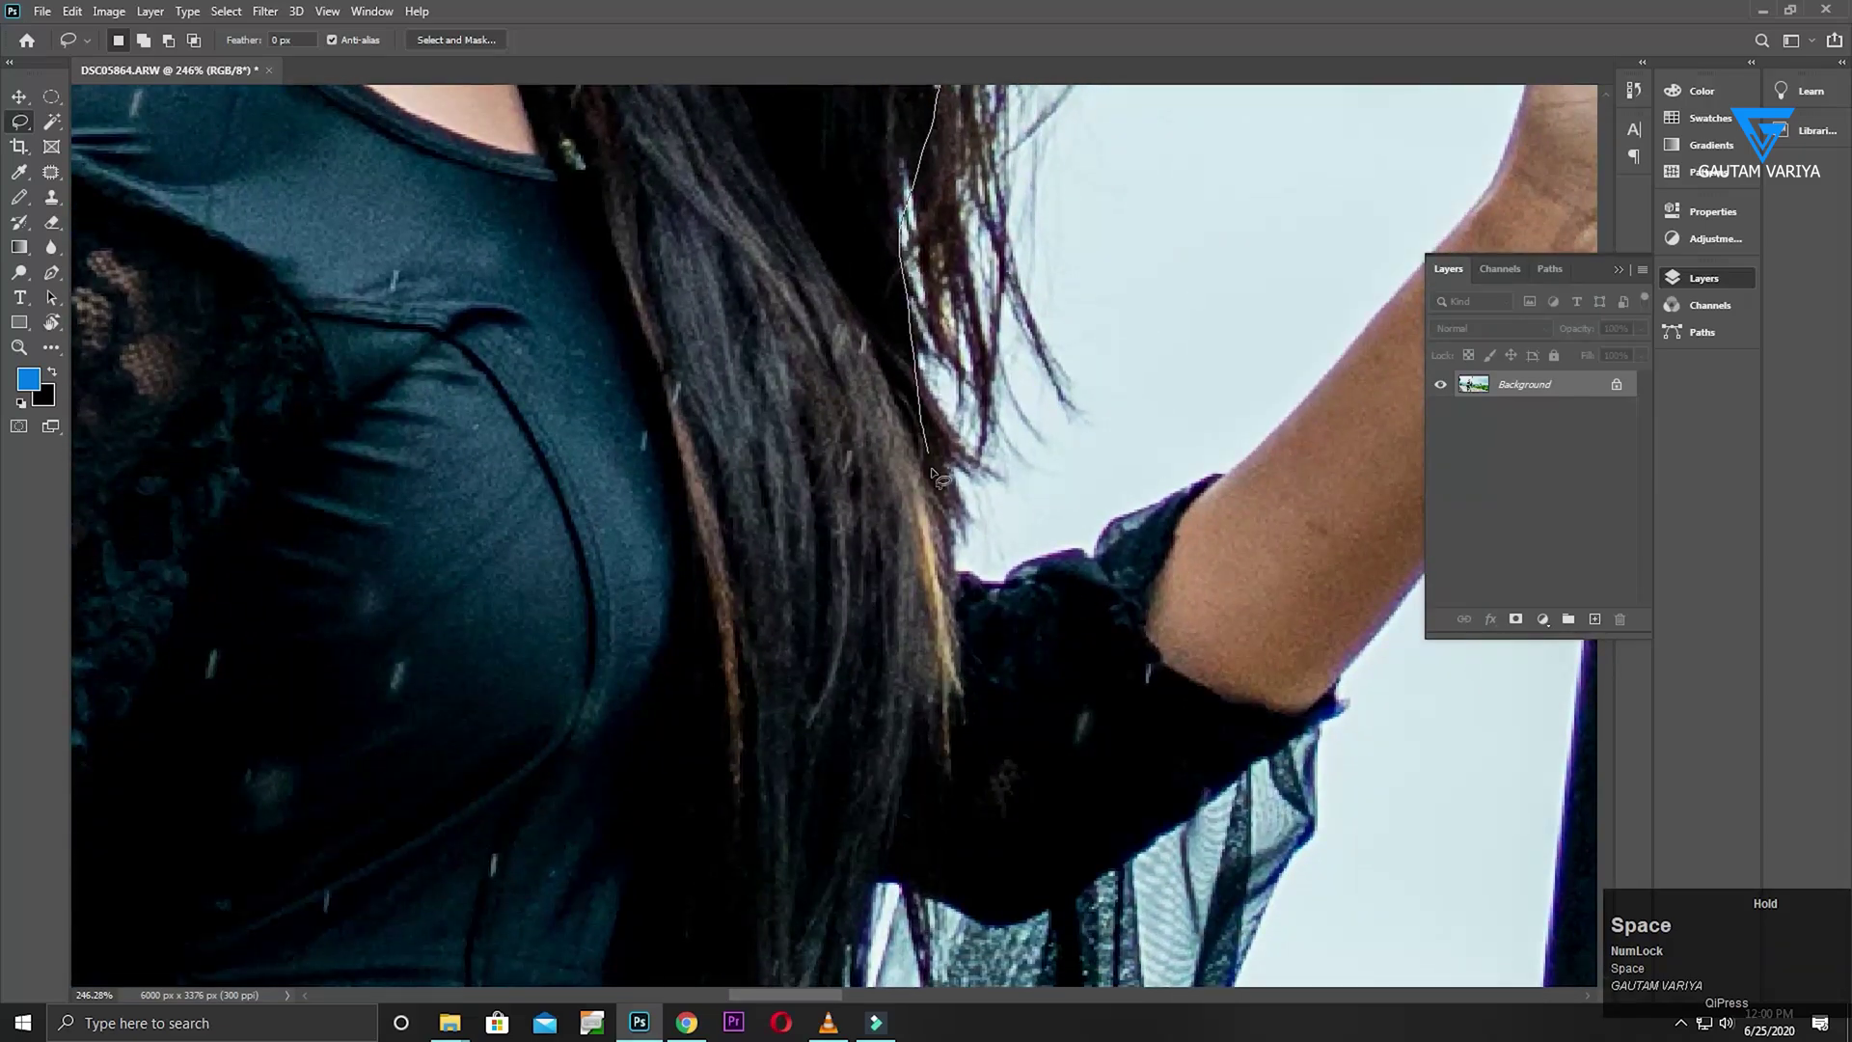
drag(968, 585, 1141, 534)
mouse_move(1271, 443)
mouse_down()
mouse_move(632, 752)
mouse_move(902, 333)
mouse_up()
mouse_move(976, 170)
mouse_down()
mouse_move(1061, 152)
mouse_move(1130, 64)
mouse_move(1256, 473)
mouse_move(1174, 567)
mouse_move(1029, 682)
mouse_move(1086, 539)
mouse_move(1252, 327)
mouse_move(1154, 489)
mouse_move(905, 675)
mouse_move(579, 756)
mouse_move(424, 627)
mouse_move(1053, 863)
mouse_up()
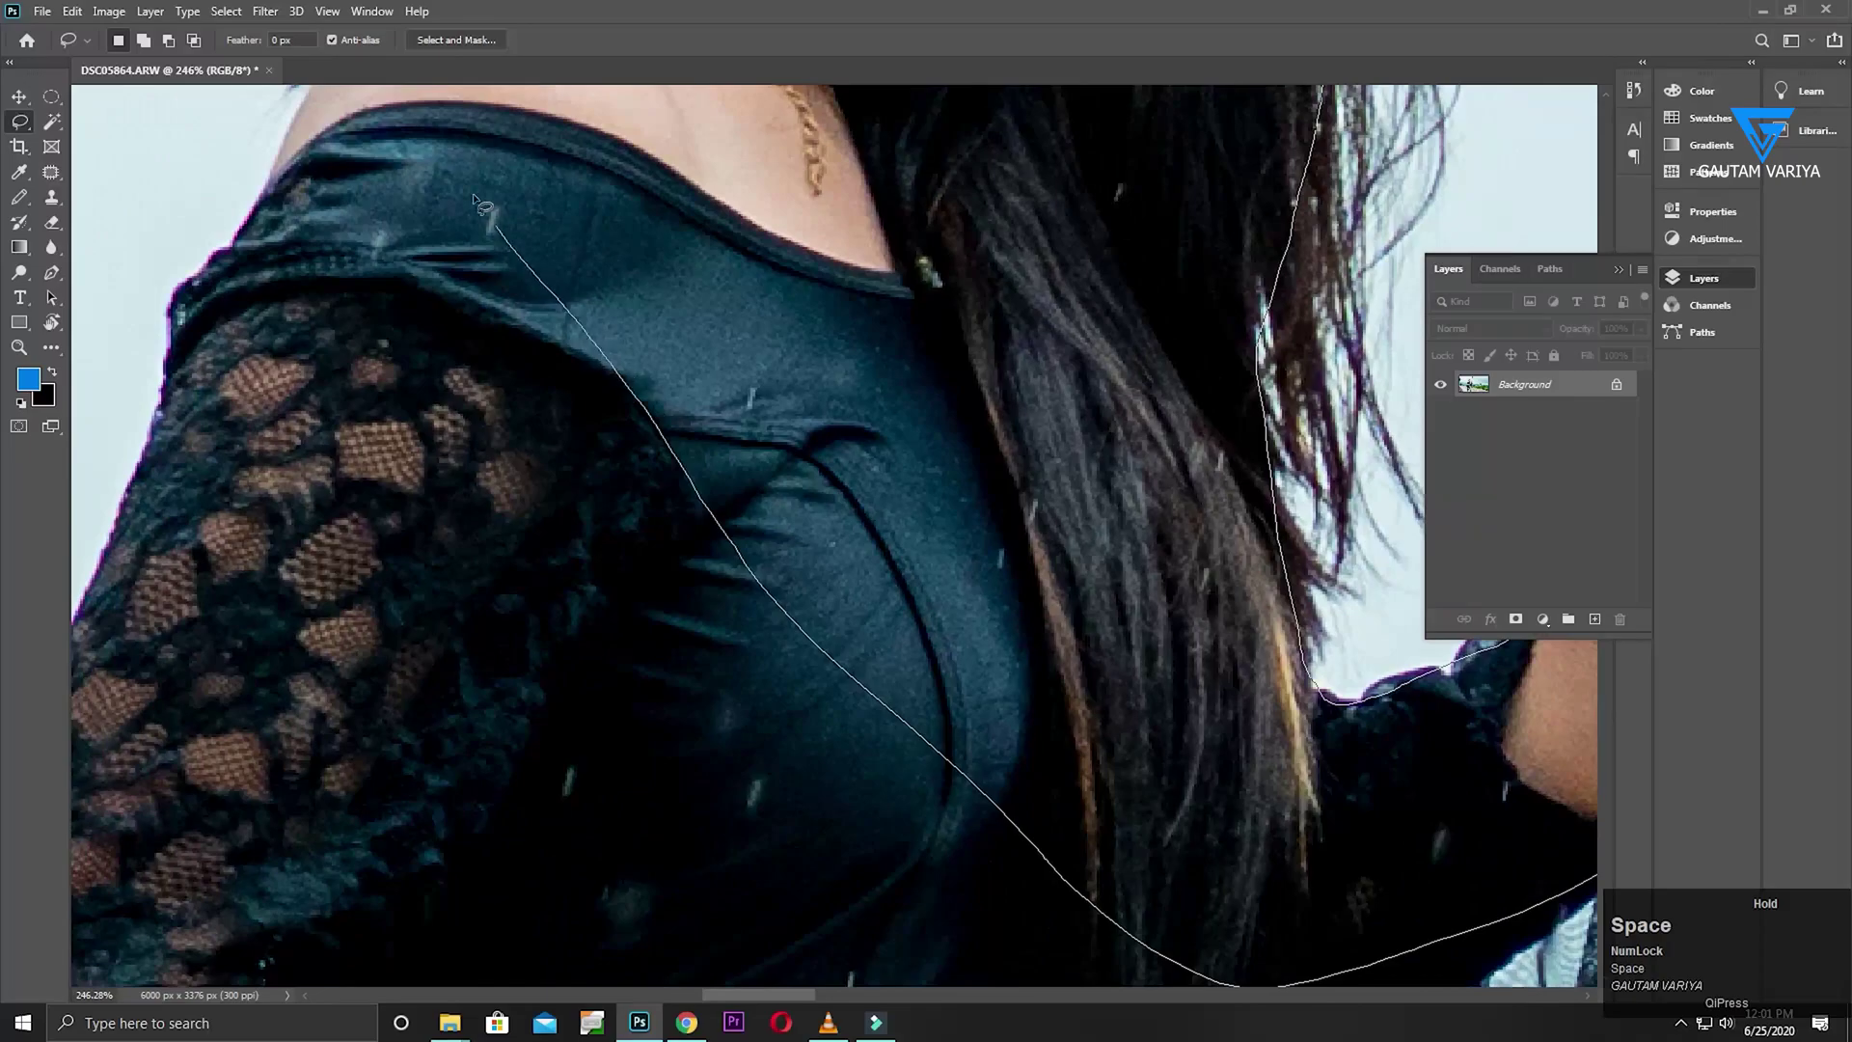
drag(483, 208, 517, 744)
drag(575, 336, 423, 905)
drag(424, 905, 431, 817)
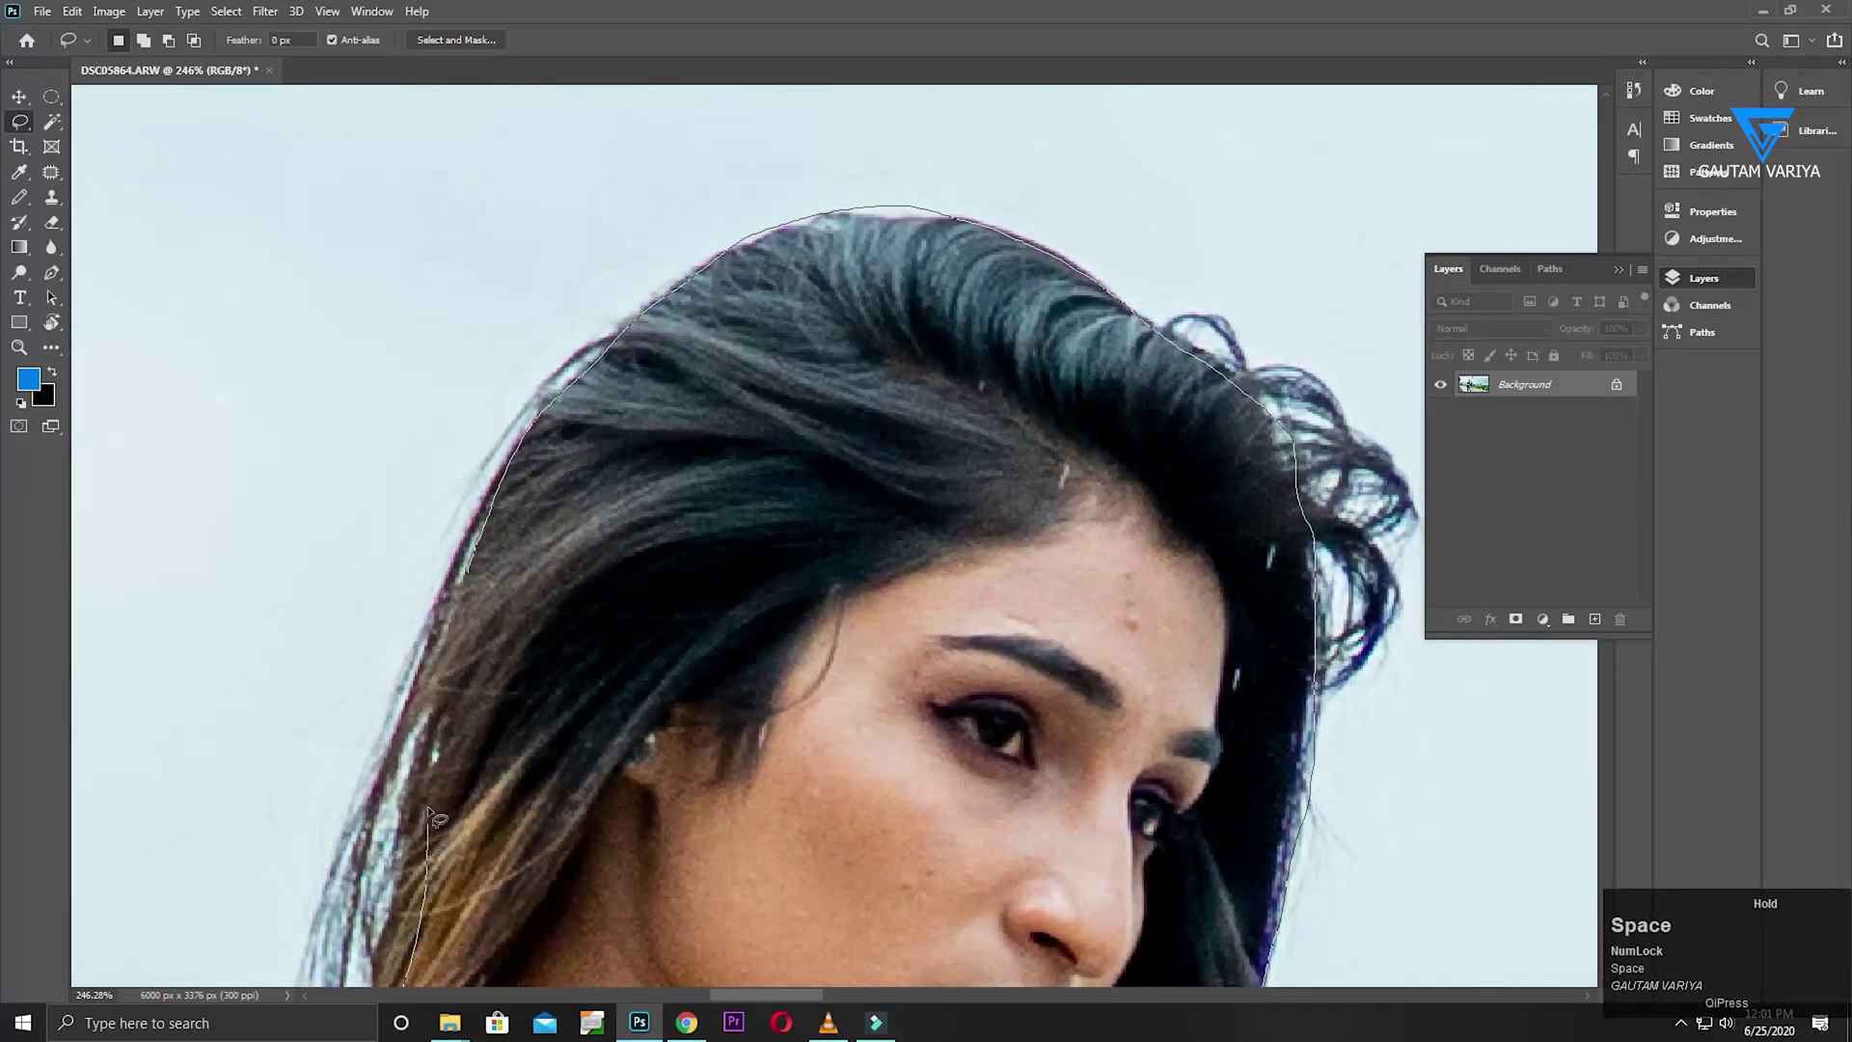
drag(447, 666, 454, 661)
mouse_move(611, 662)
mouse_down()
mouse_move(582, 501)
mouse_move(555, 564)
mouse_move(548, 397)
mouse_up()
Copy the lassoed part of the woman and paste it as a new layer
key(ctrl+minus)
key(ctrl+minus)
key(ctrl+minus)
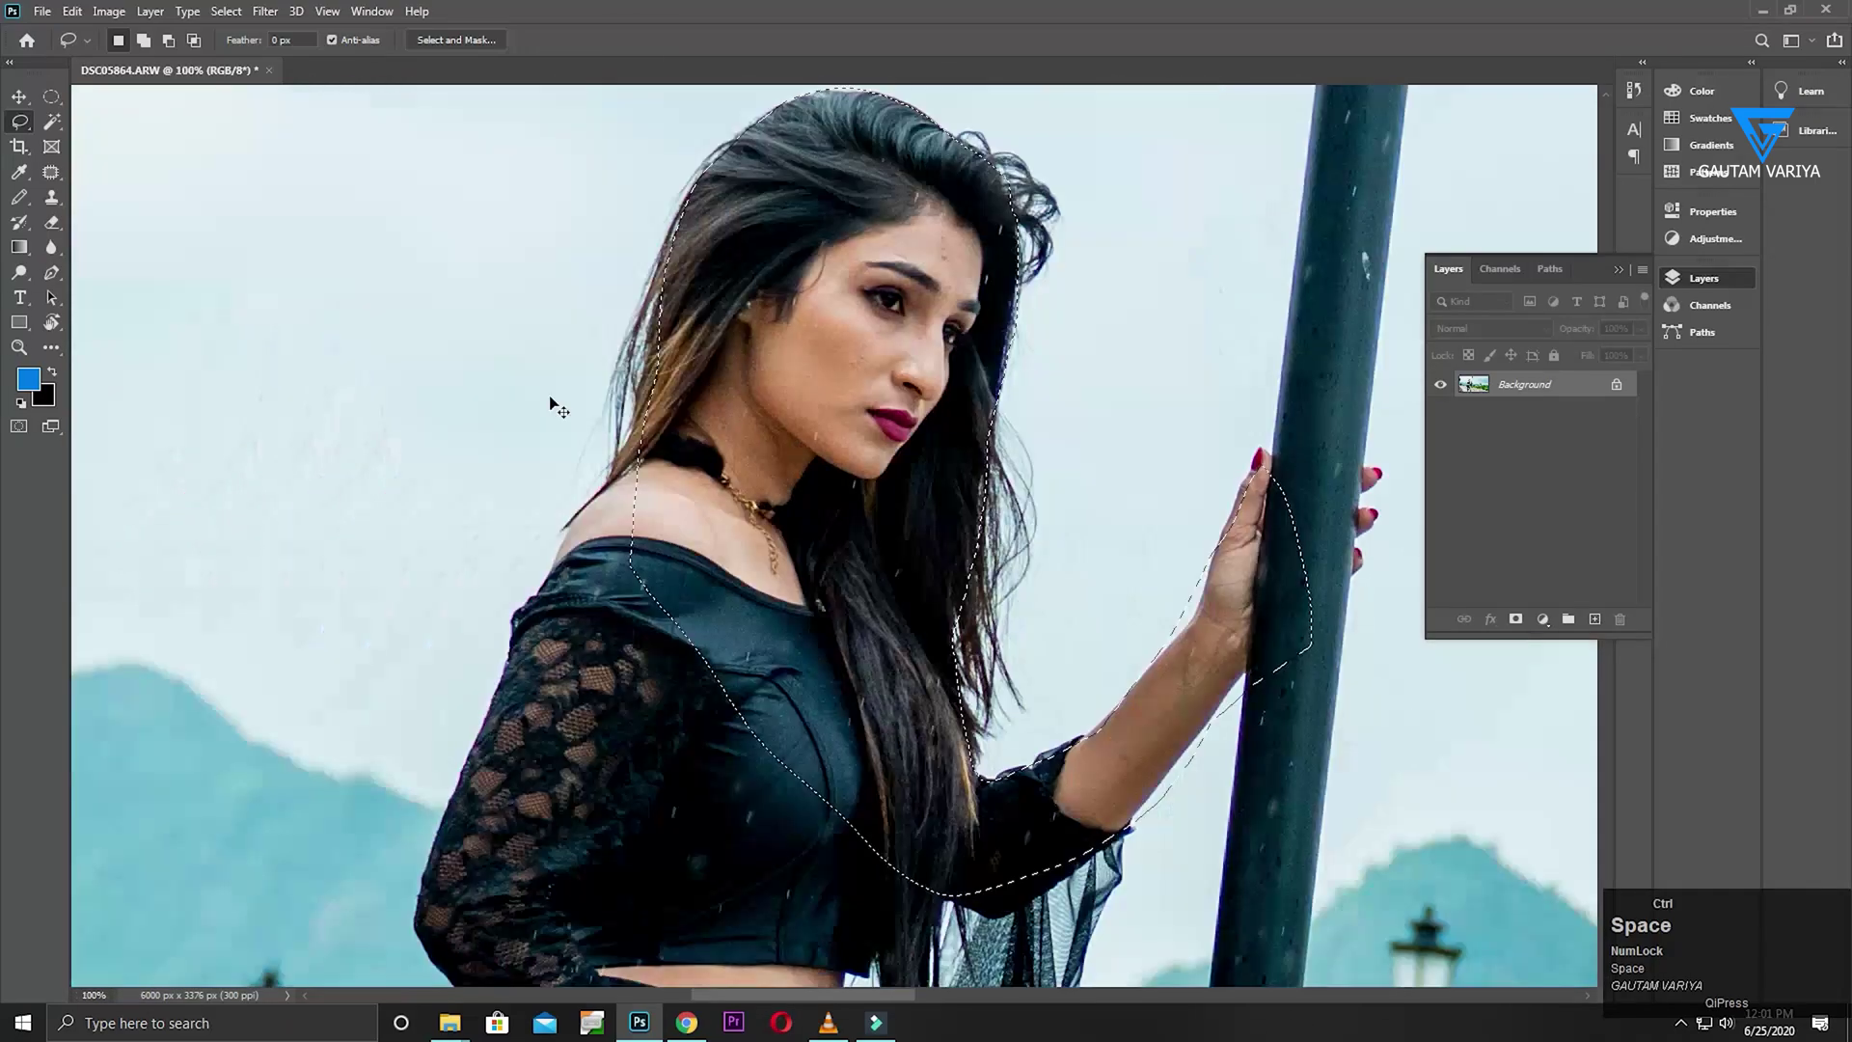
drag(677, 314, 694, 414)
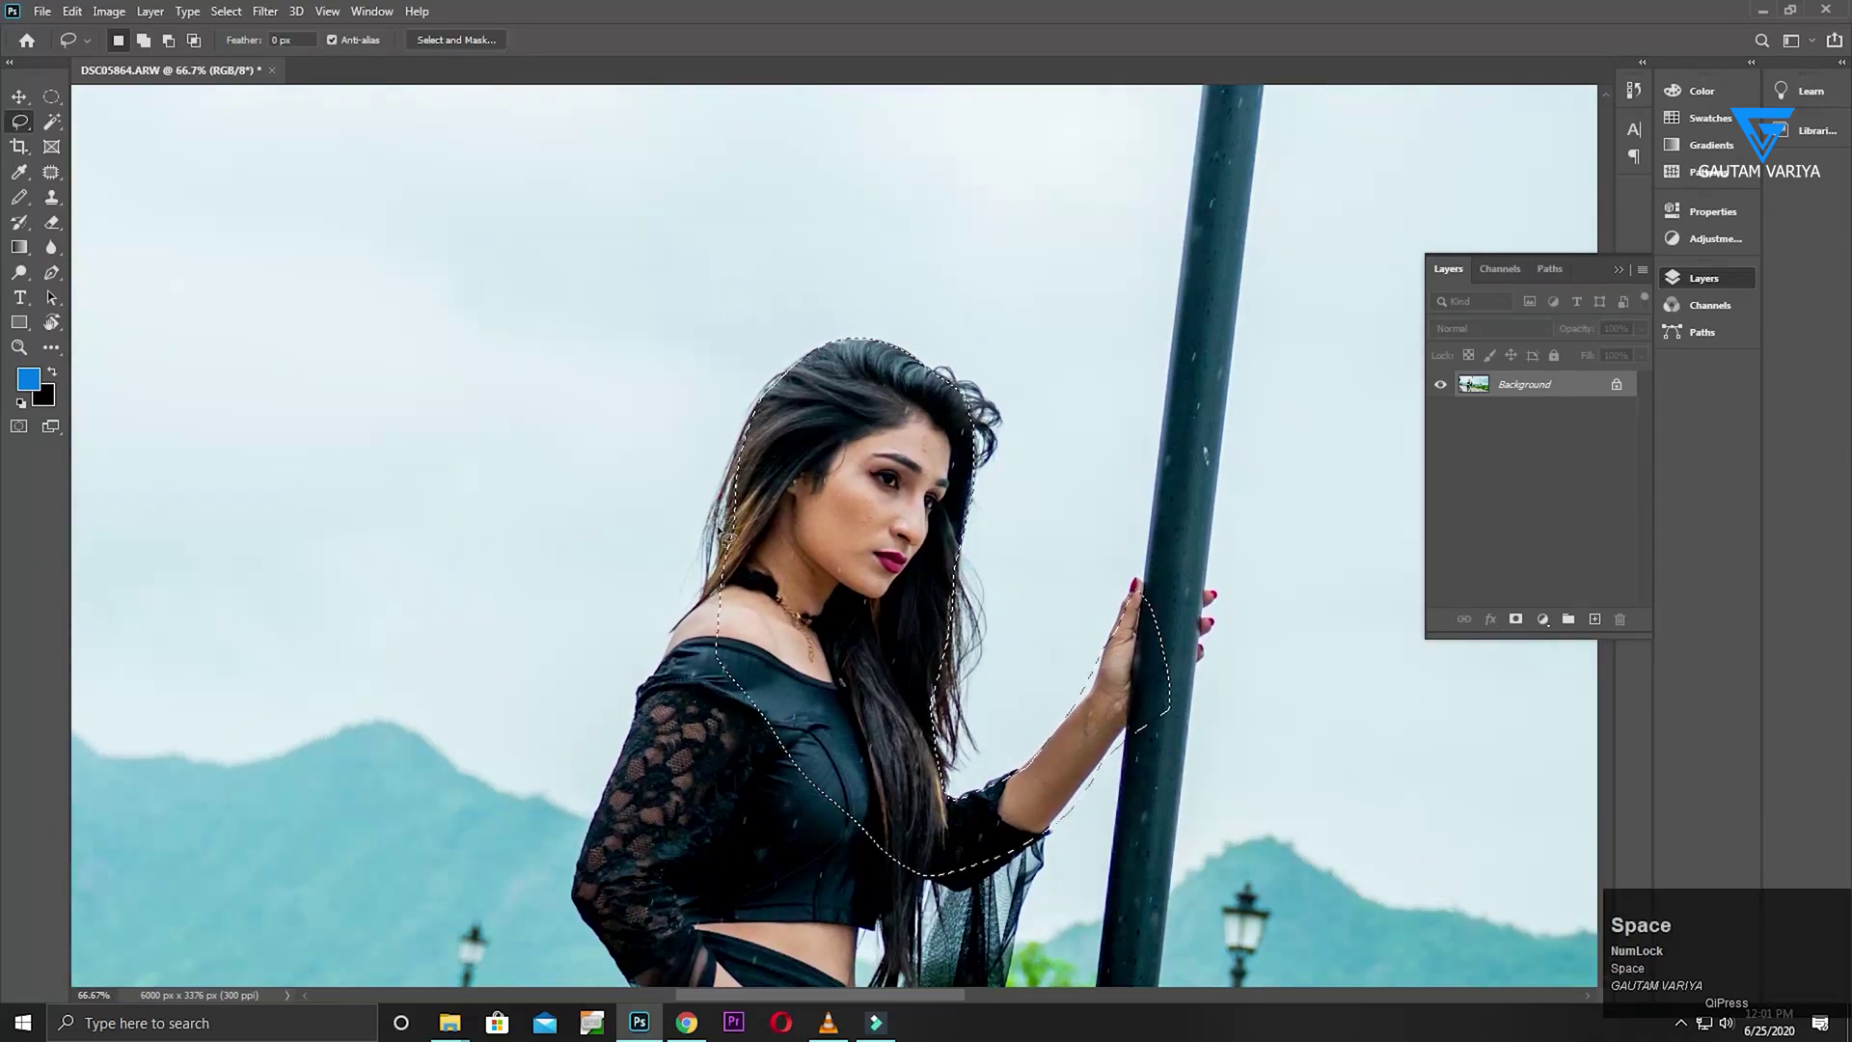
key(ctrl+space)
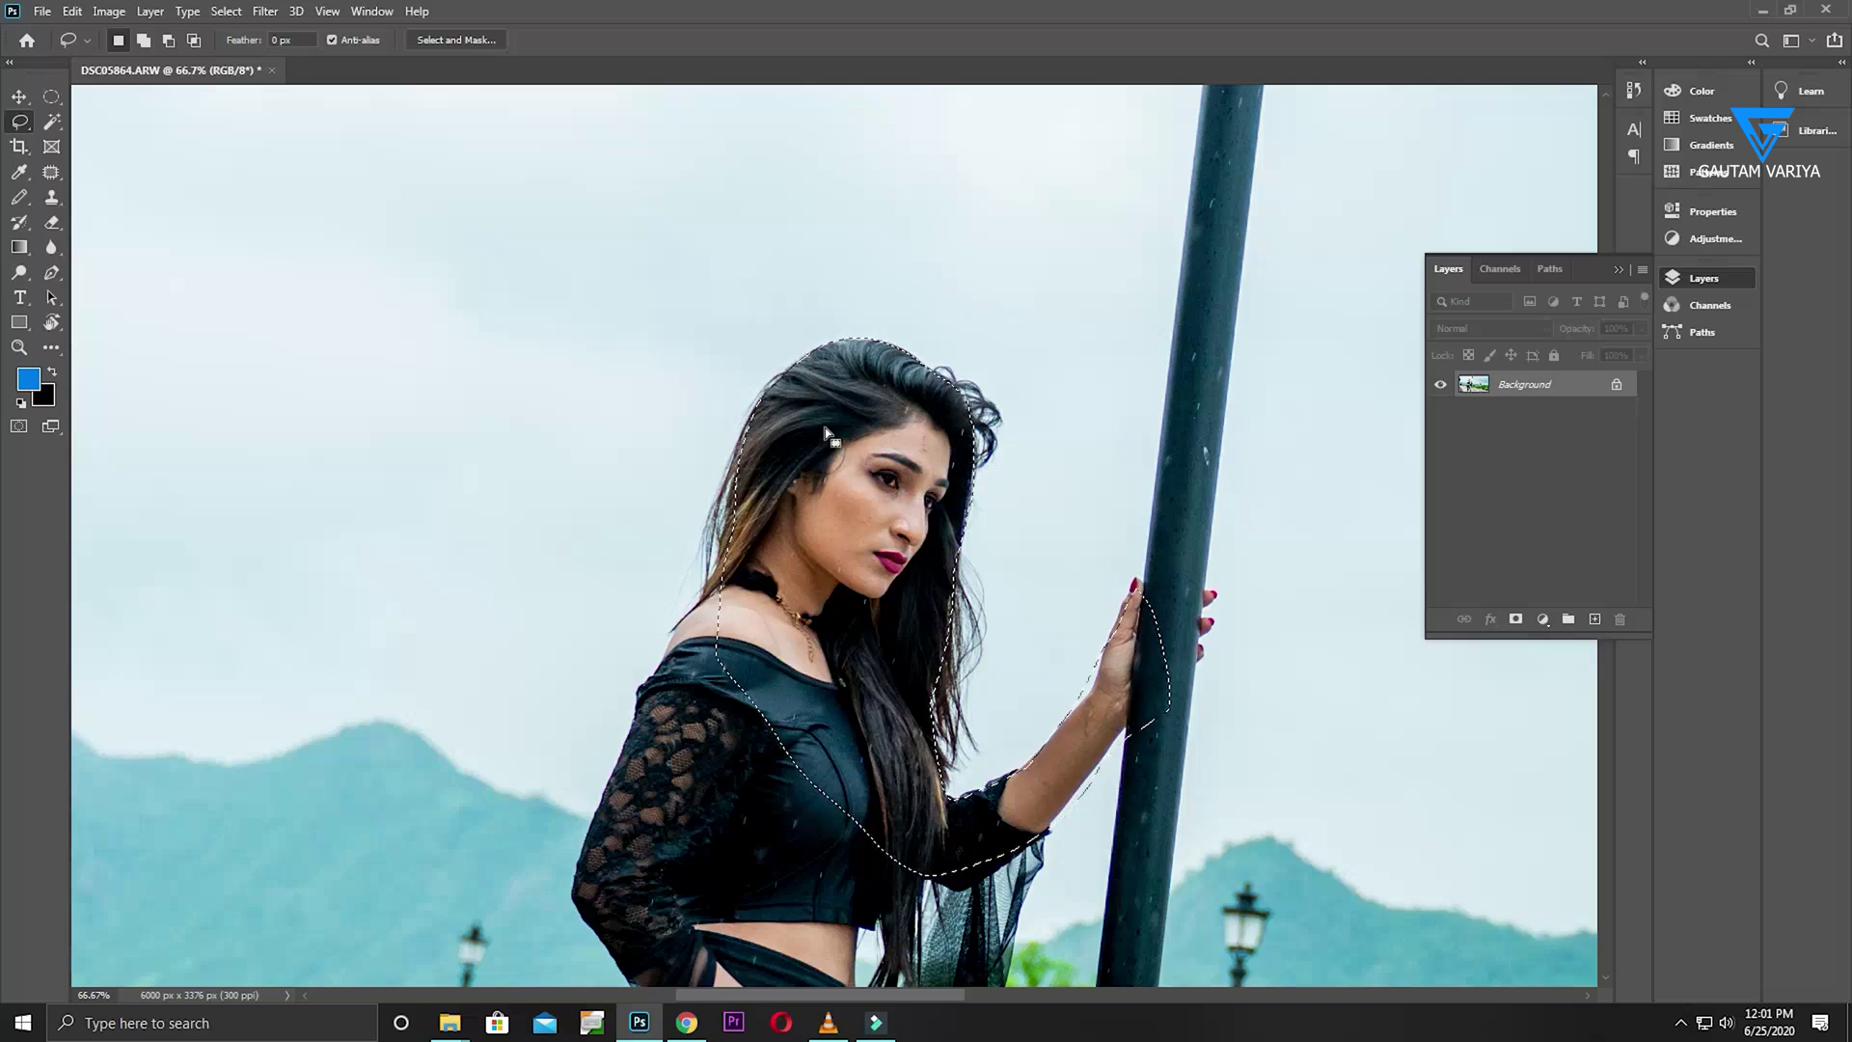
key(ctrl)
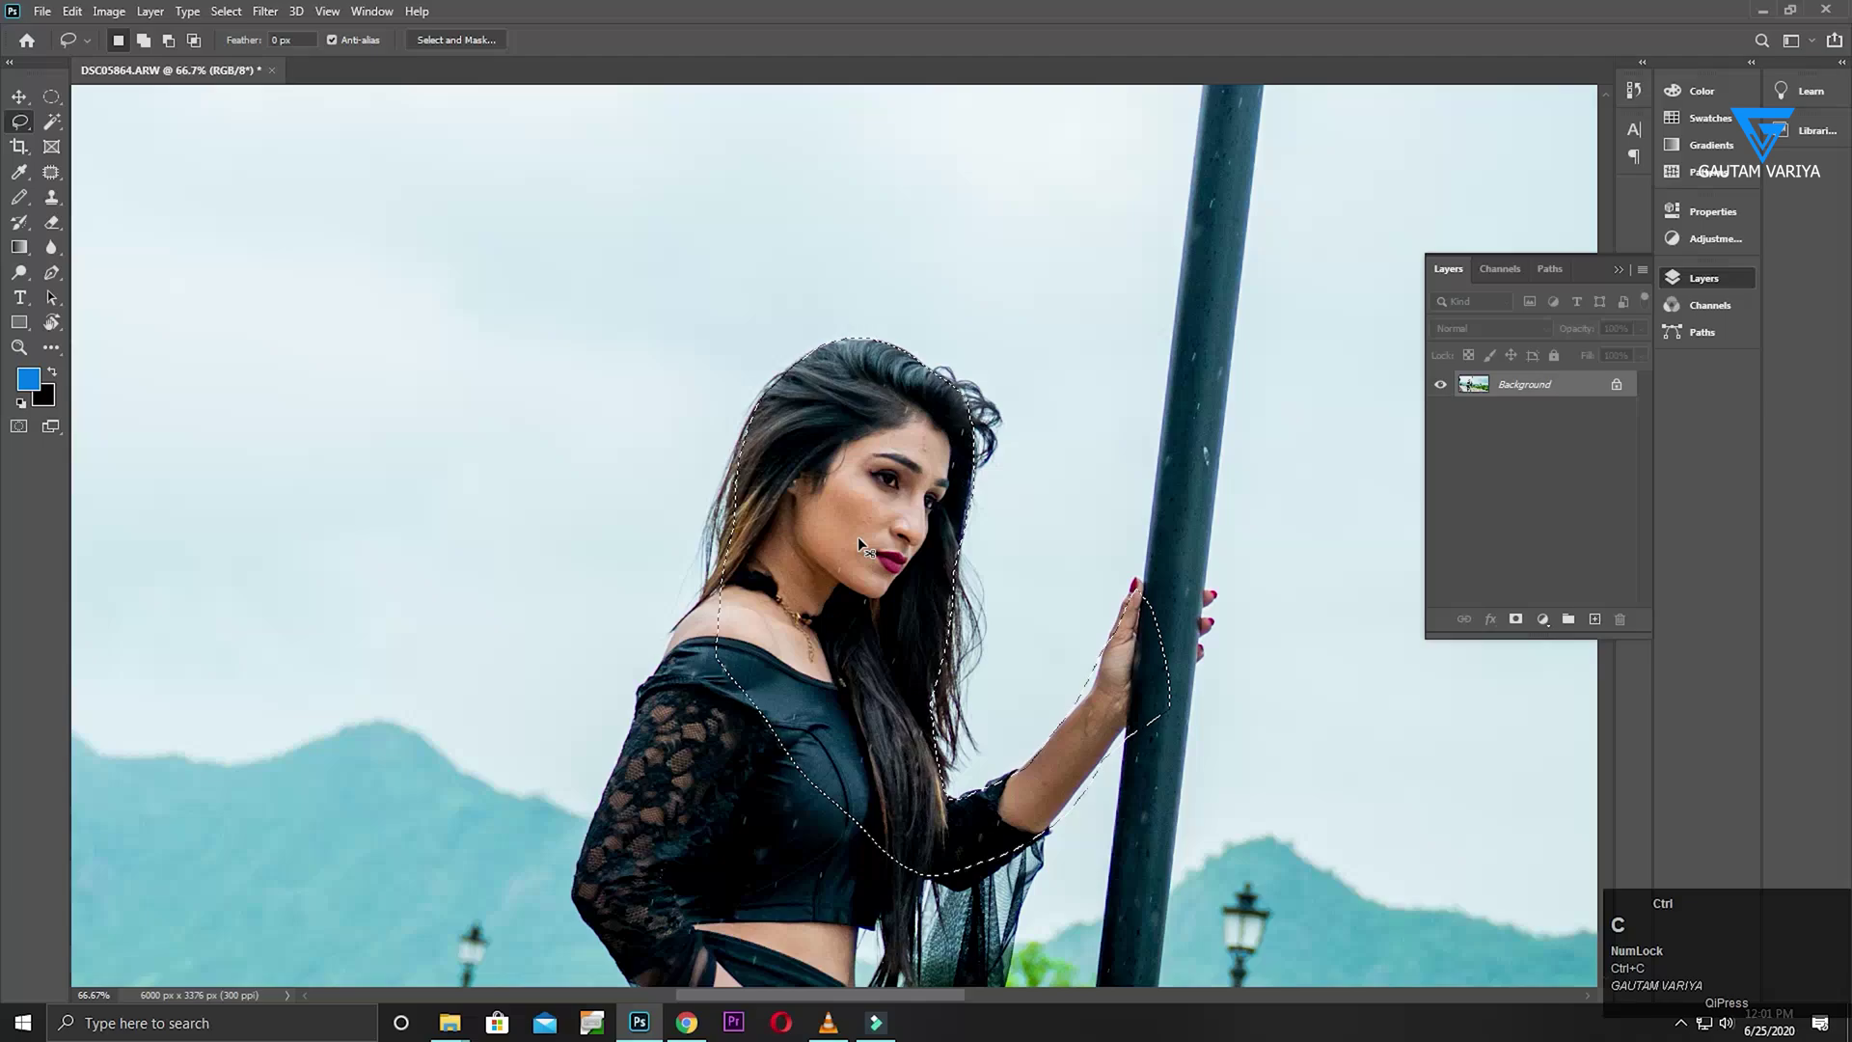
key(ctrl+v)
Move the pasted cutout of the woman onto the open sky on the far side of the pole
key(v)
key(space)
drag(859, 524, 1144, 583)
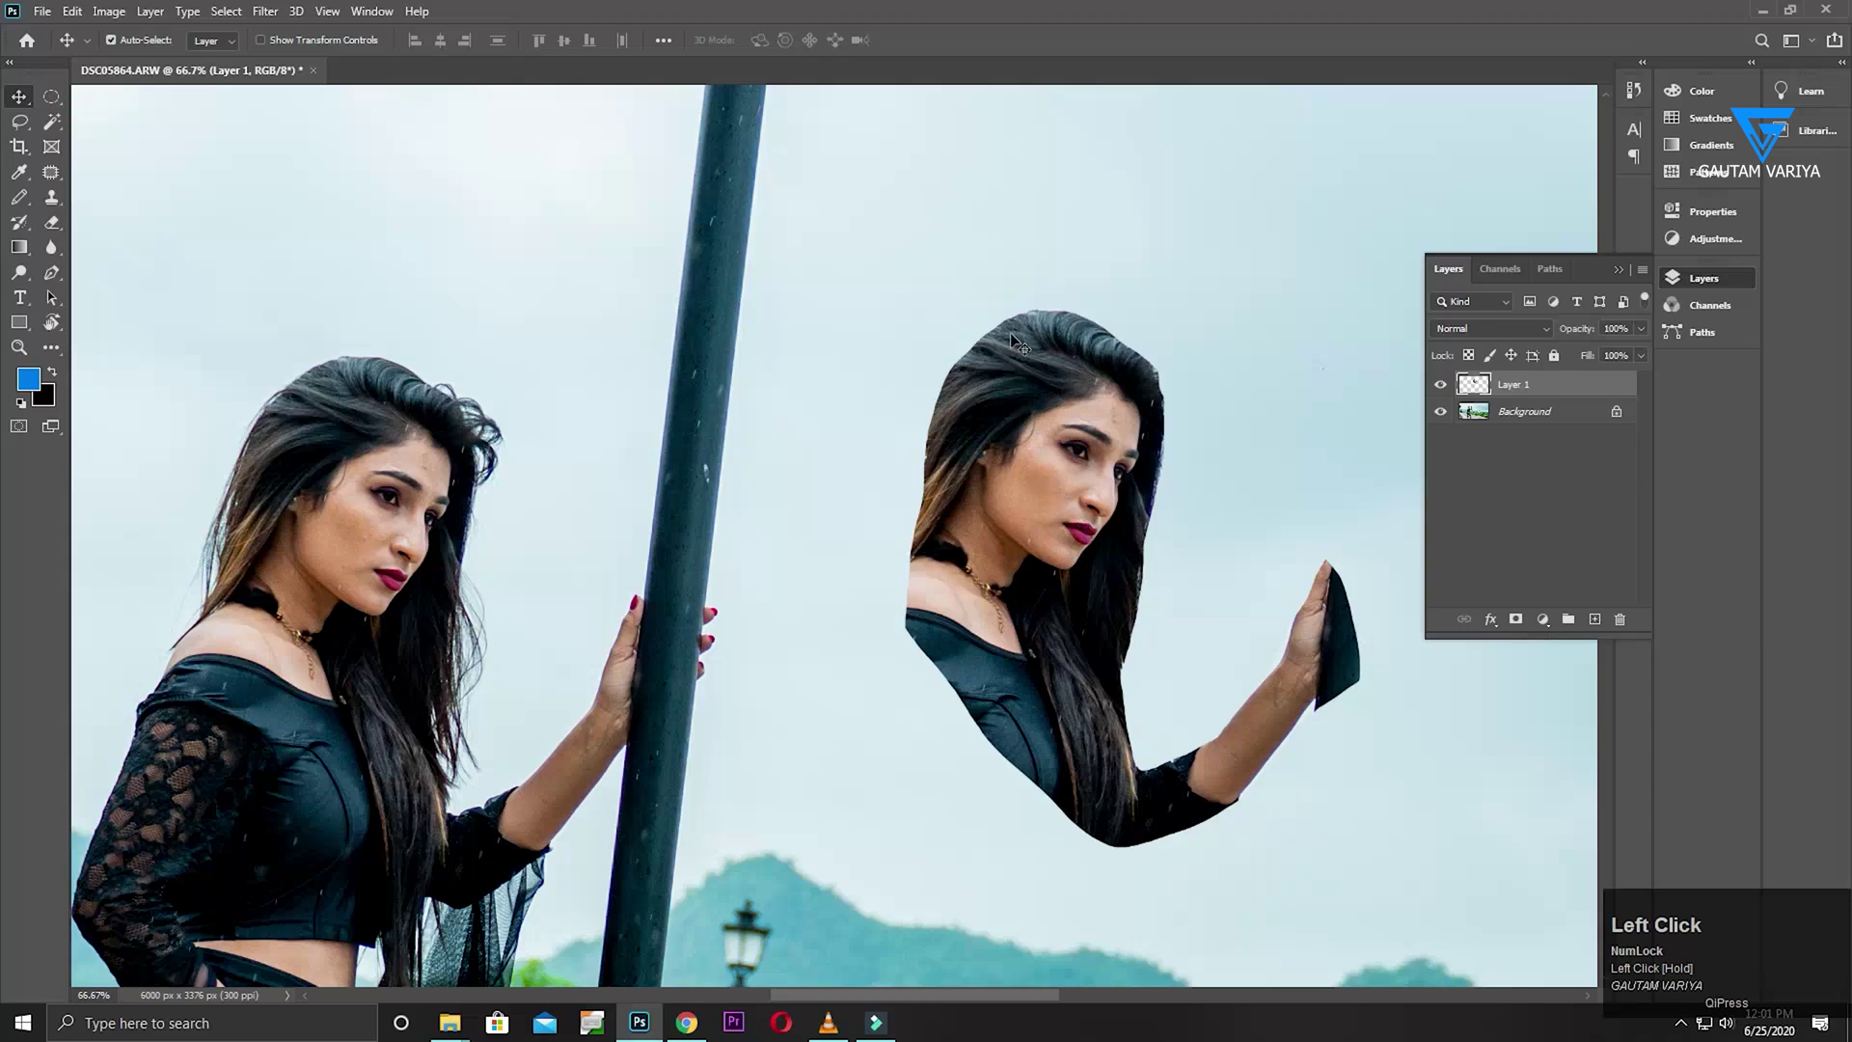
Examine the hair edge of the anti-aliased lasso cutout at pixel-level magnification, and return to a view of both figures
key(ctrl+space)
drag(978, 309, 1103, 617)
key(ctrl+space)
drag(1093, 402, 1088, 395)
drag(1025, 310, 1096, 648)
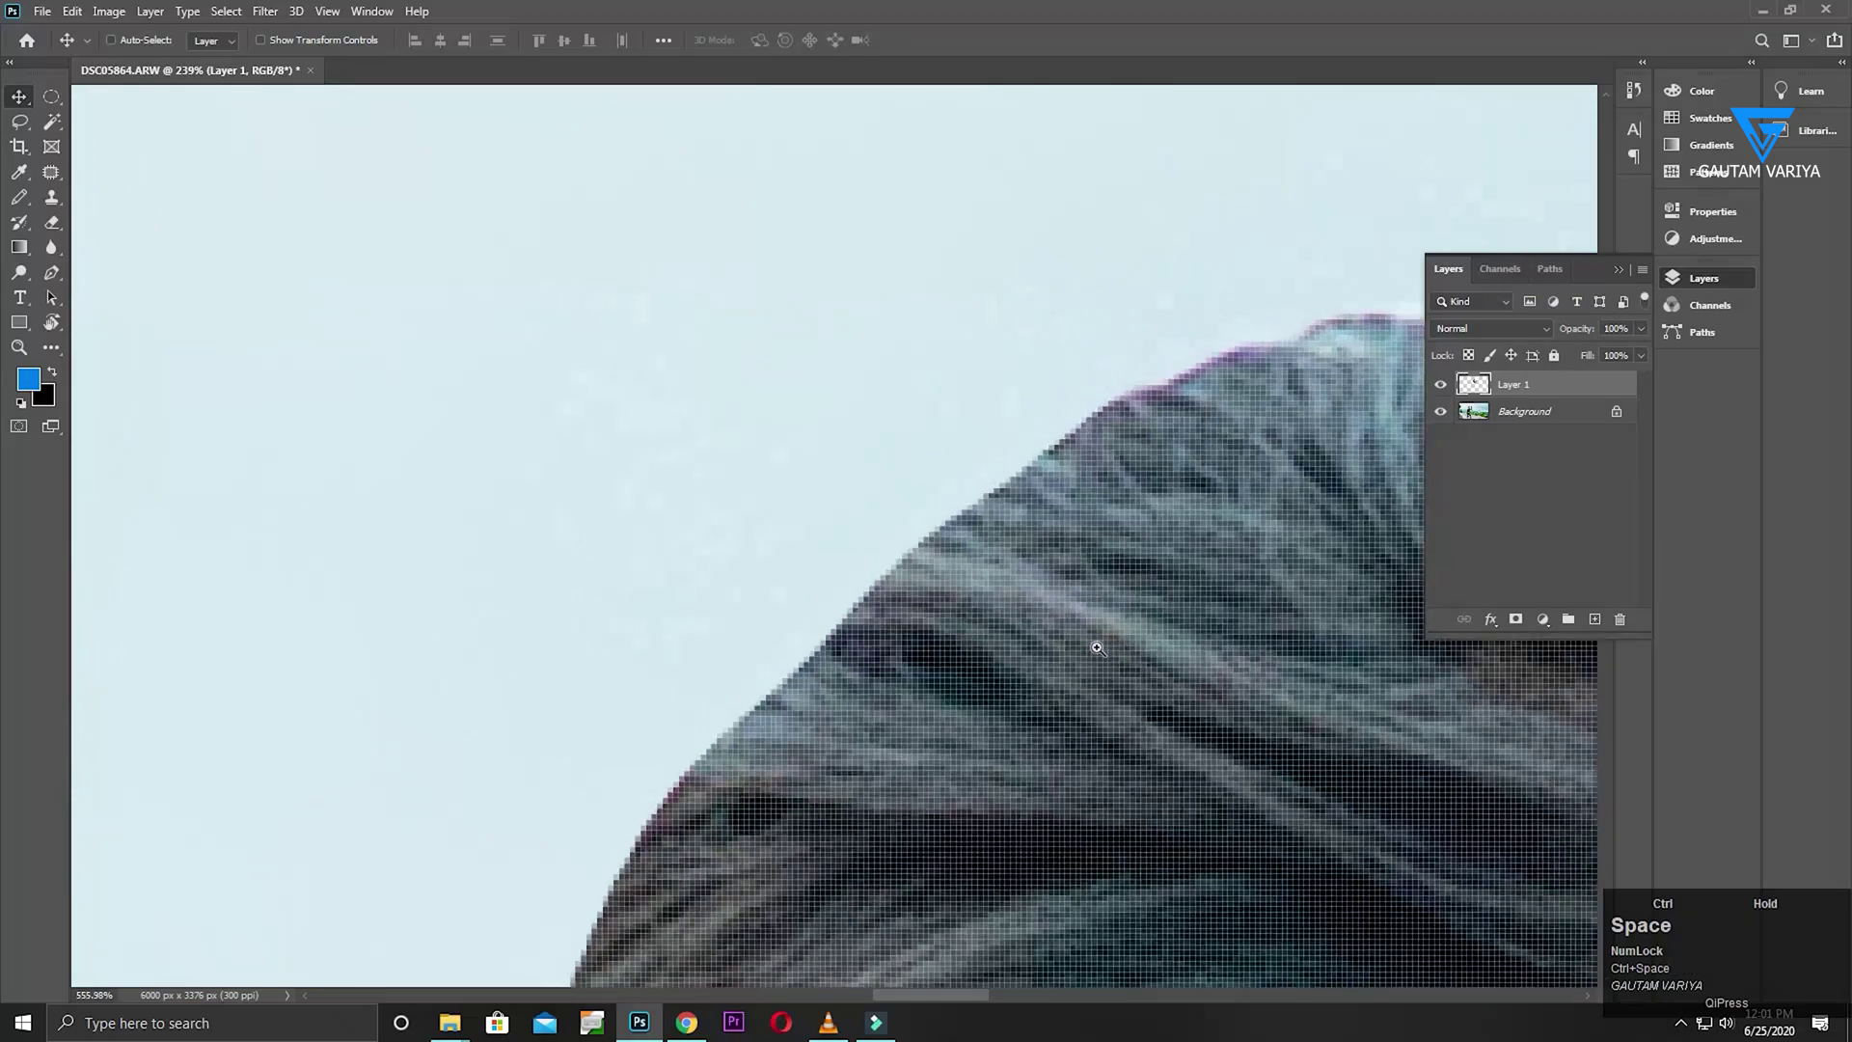
click(1066, 441)
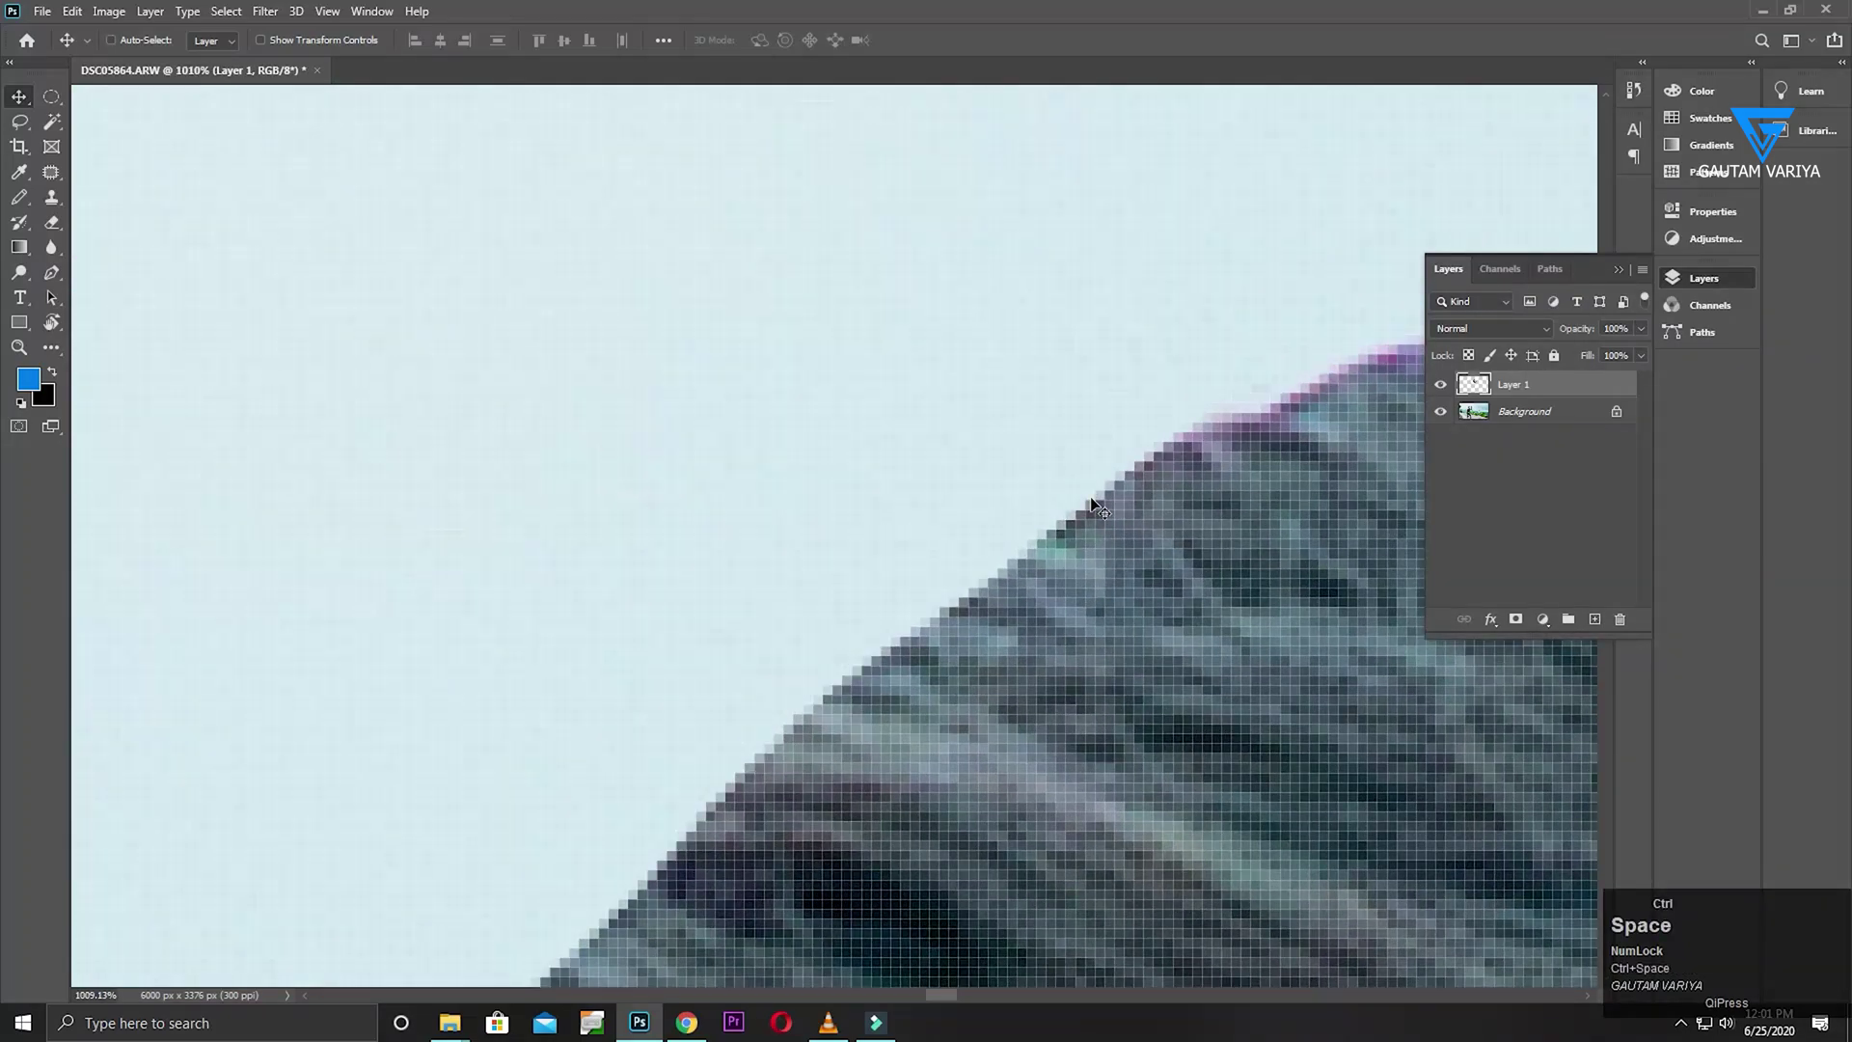
key(ctrl+minus)
key(ctrl+minus)
key(ctrl+minus)
key(ctrl+minus)
key(ctrl+minus)
key(ctrl+minus)
key(ctrl+minus)
key(ctrl+minus)
key(ctrl+minus)
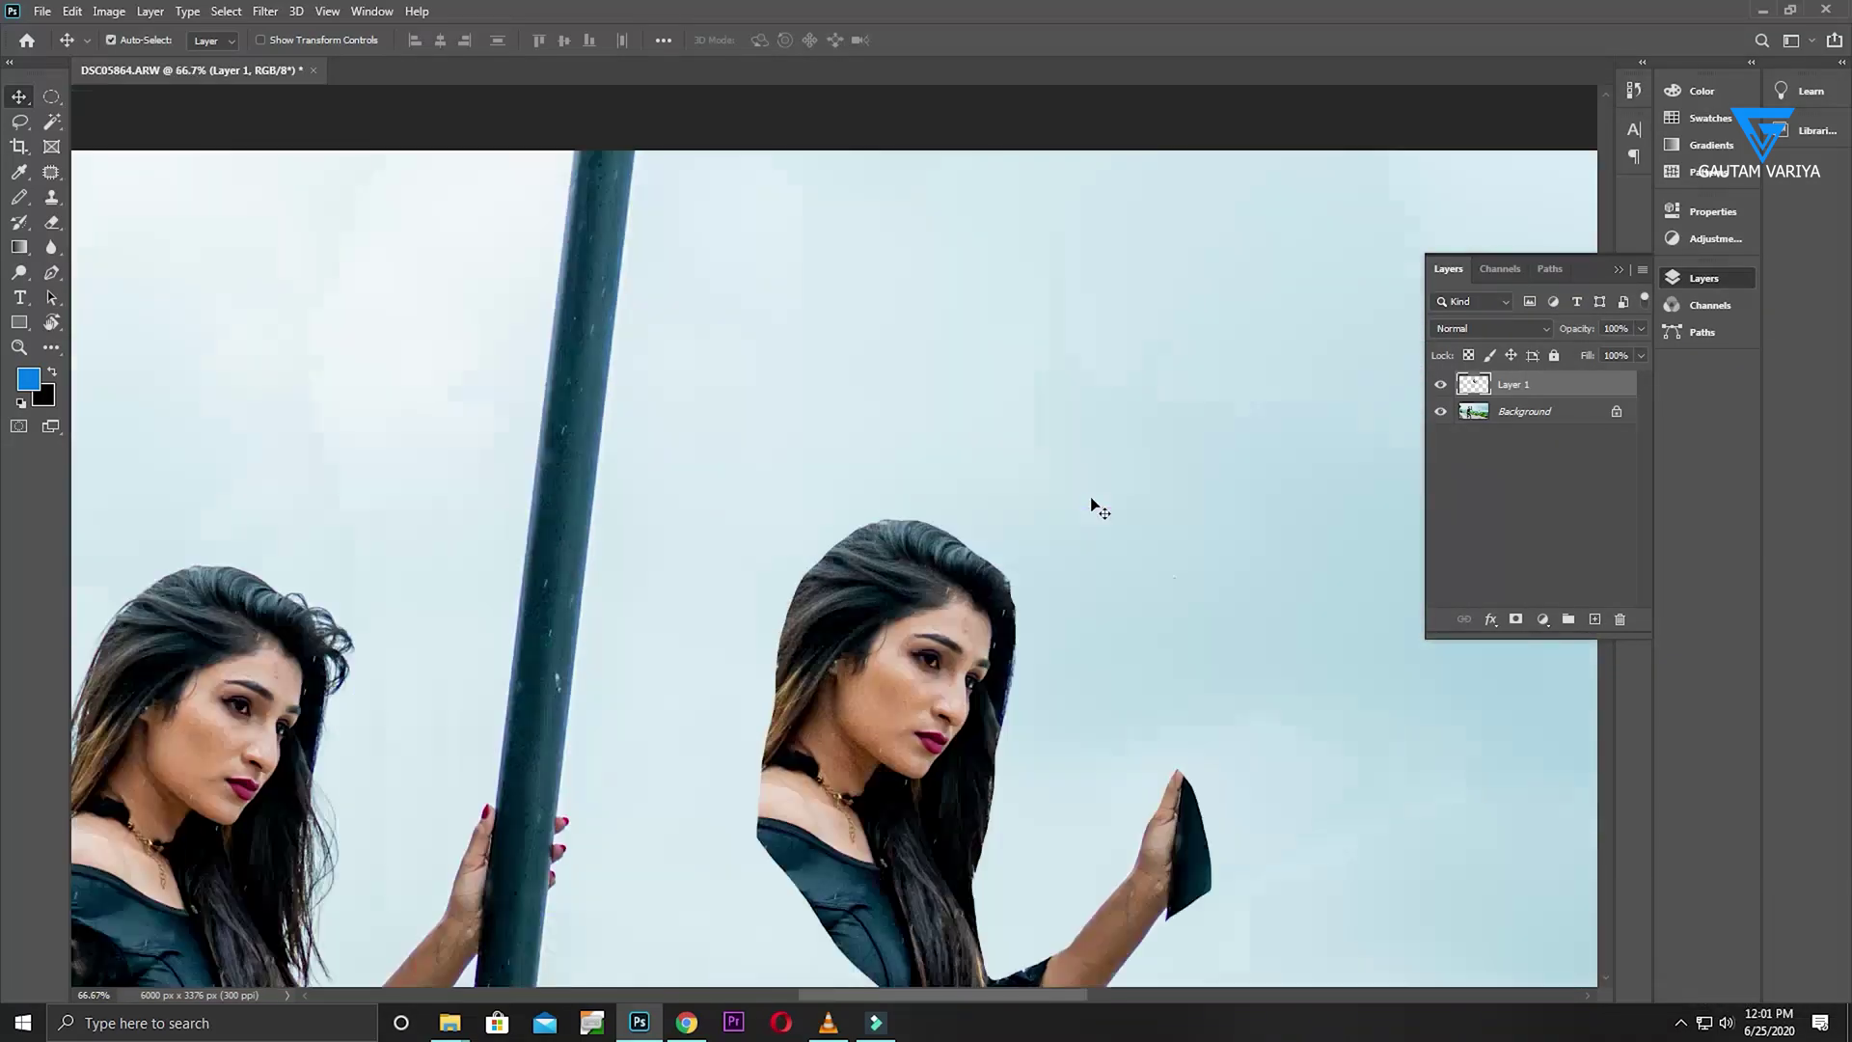
key(space)
drag(939, 526, 1165, 413)
key(ctrl)
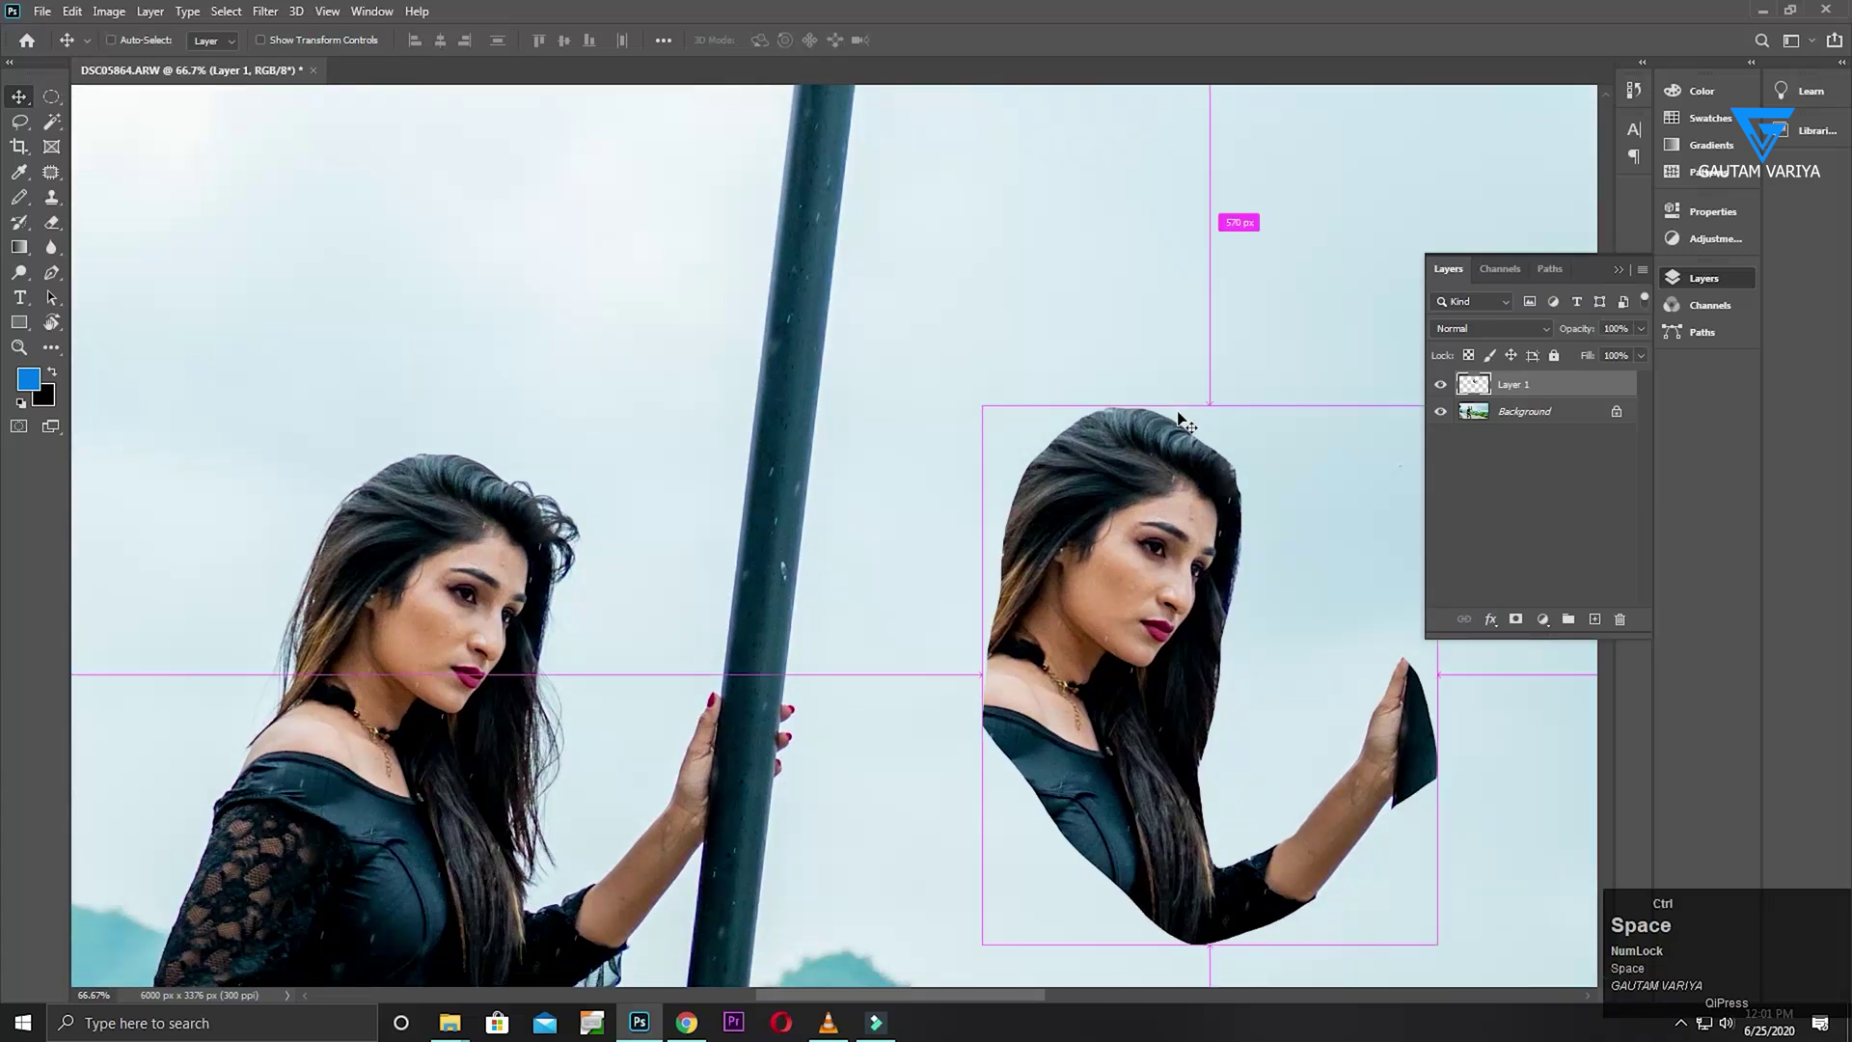
Undo the move and paste of the woman's cutout, and clear the lasso selection
key(ctrl+z)
key(ctrl+z)
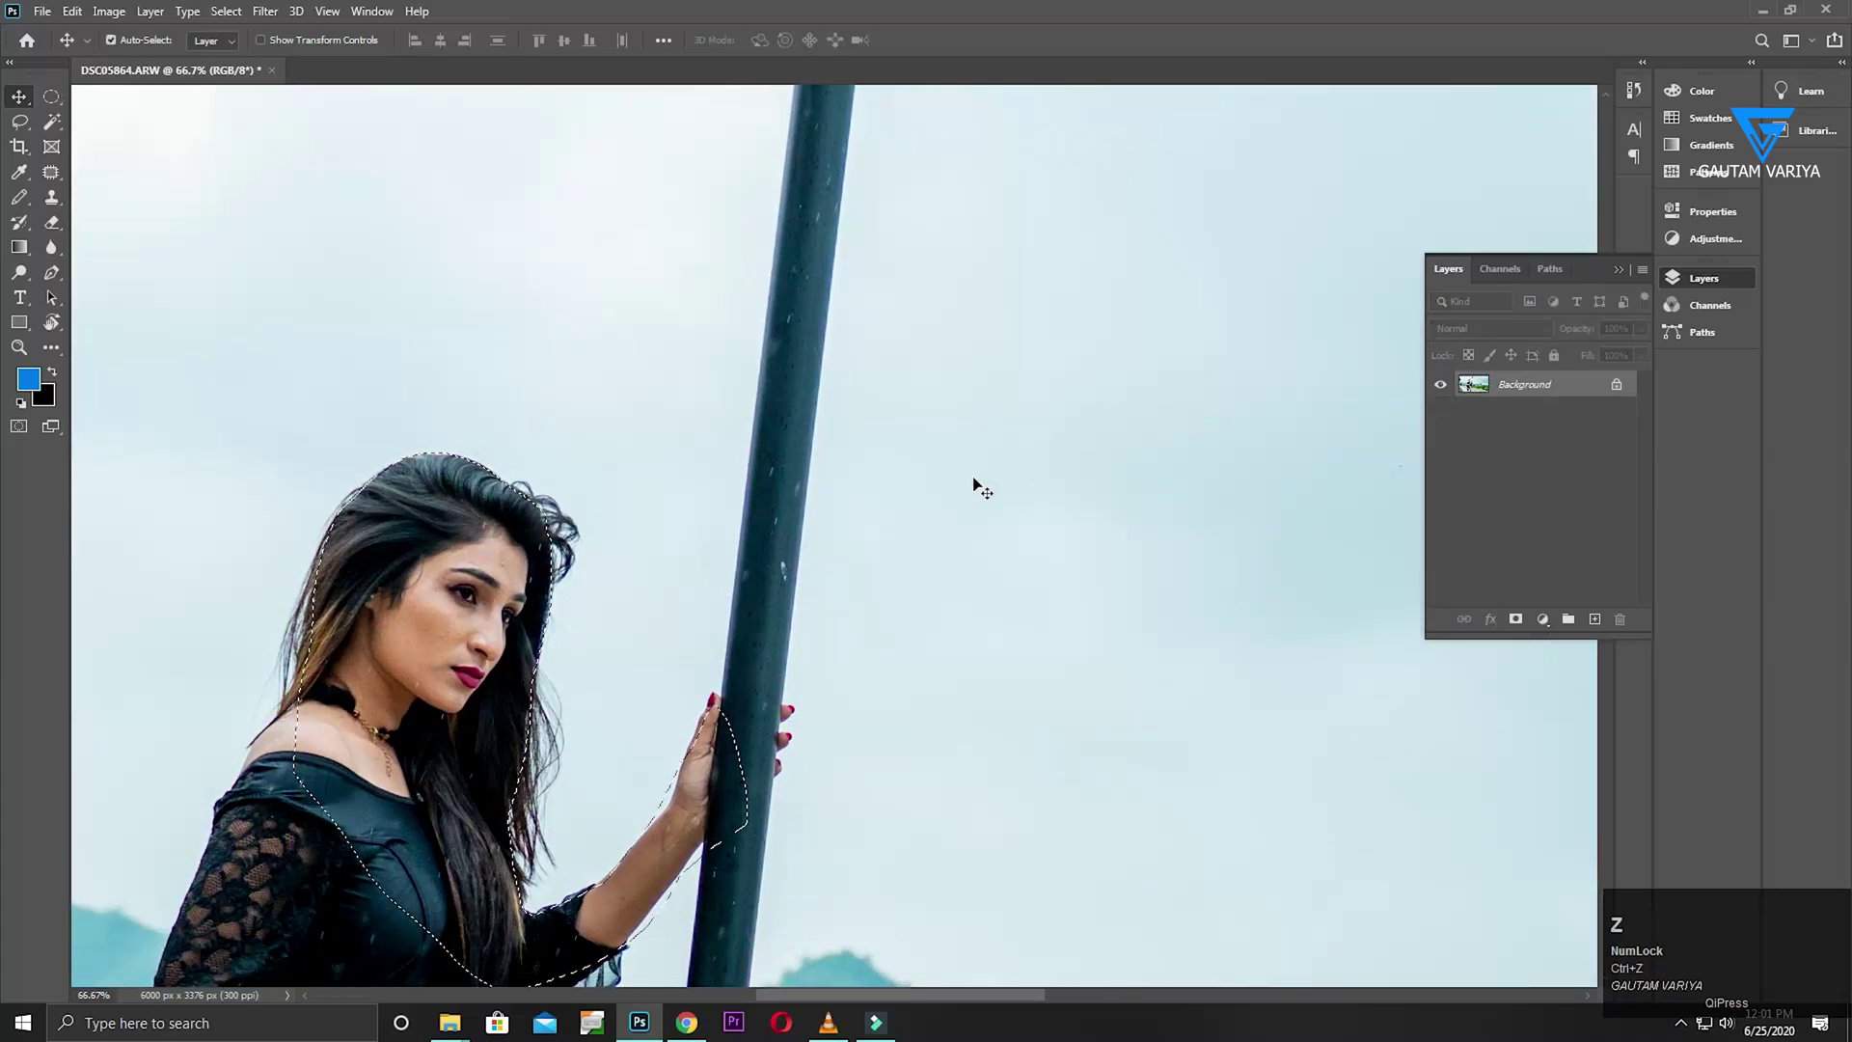
key(ctrl+d)
Set the Lasso tool's Feather to 2 px, leaving Anti-alias enabled
click(19, 121)
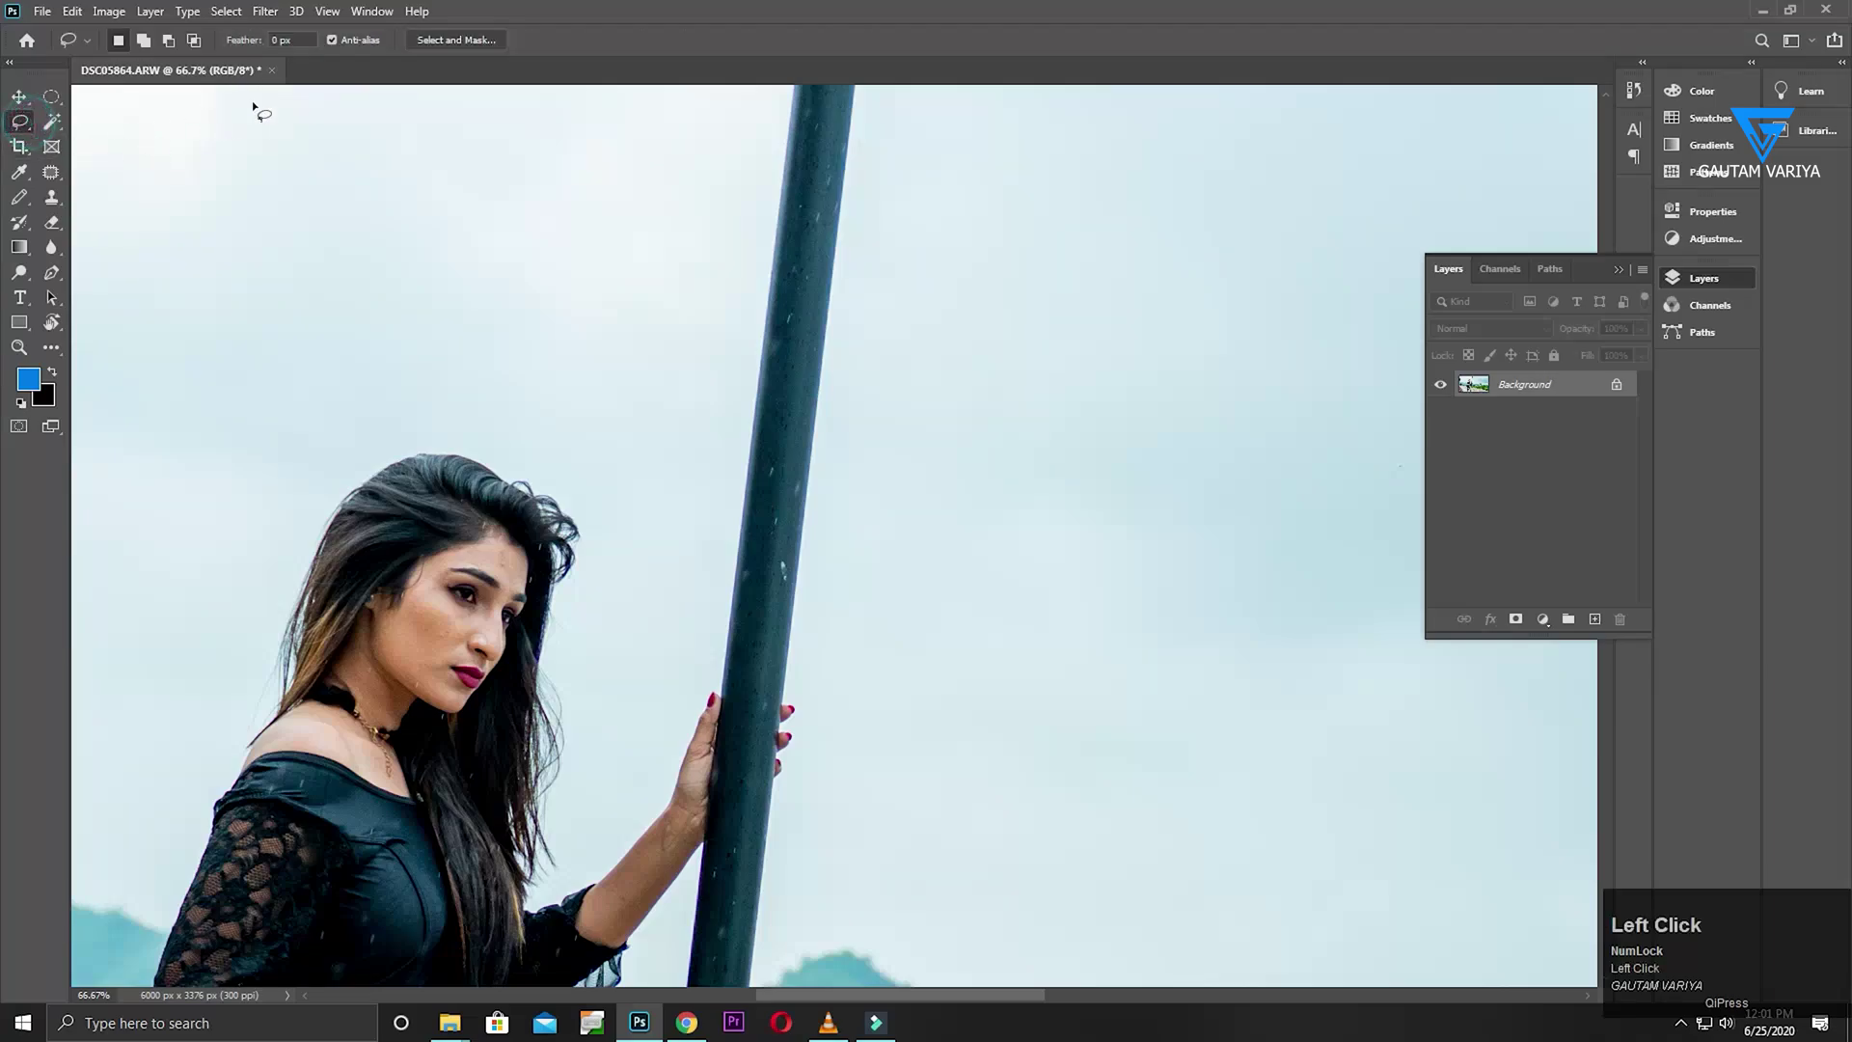
click(256, 43)
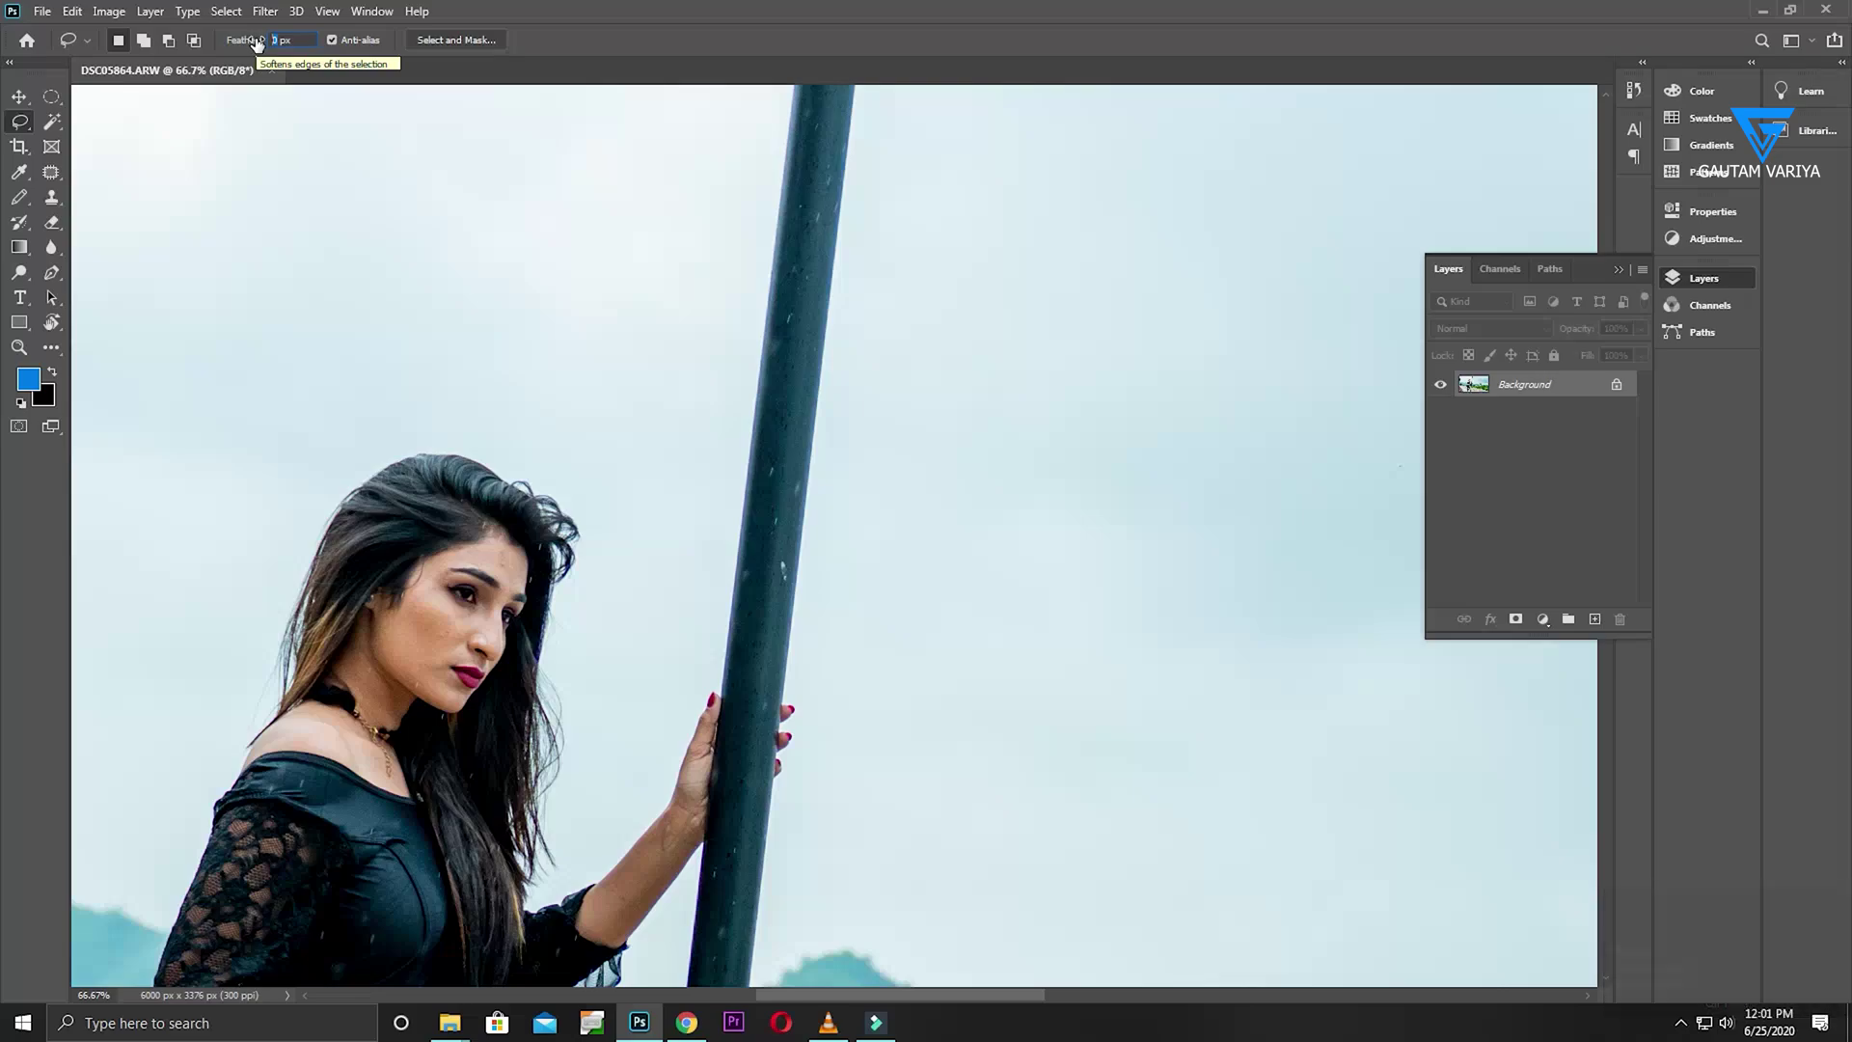
text(2)
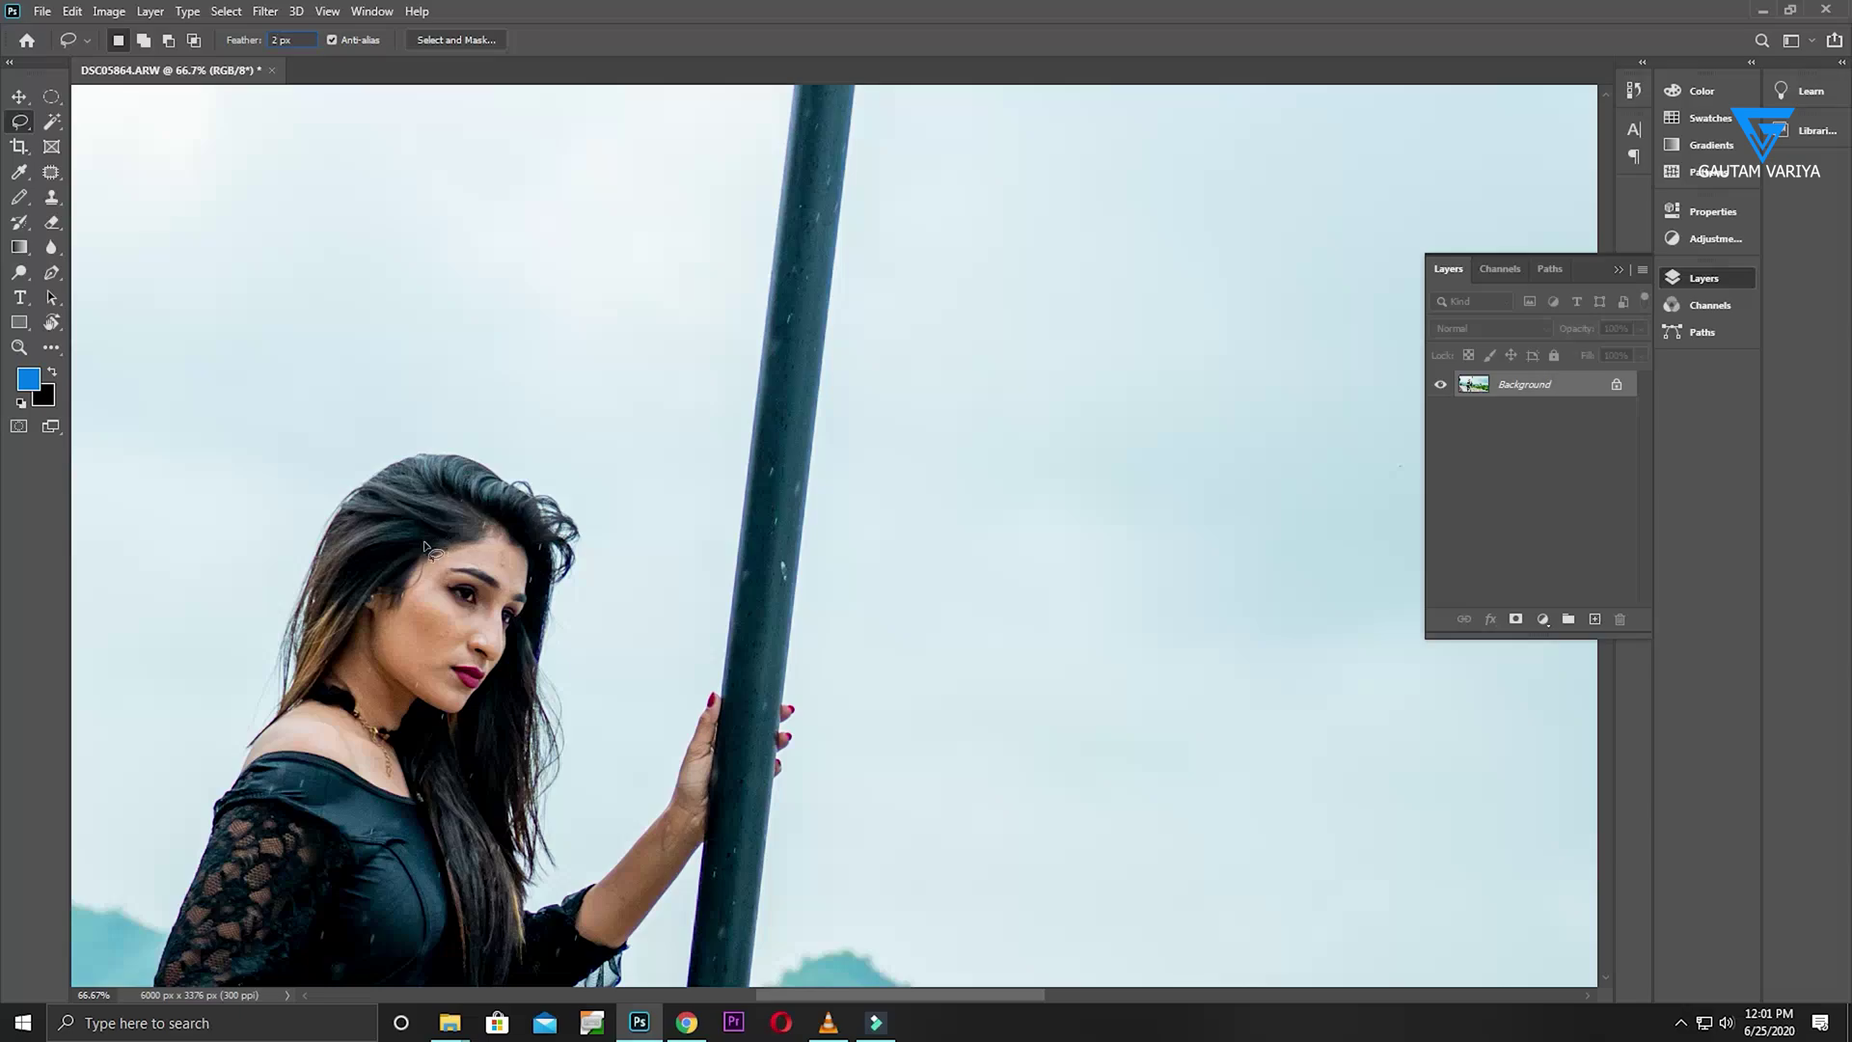
Lasso a freehand selection along the woman's hair outline and around her face, closing it at the choker and chin
key(ctrl+space)
drag(379, 448, 467, 451)
key(space)
drag(450, 883, 537, 571)
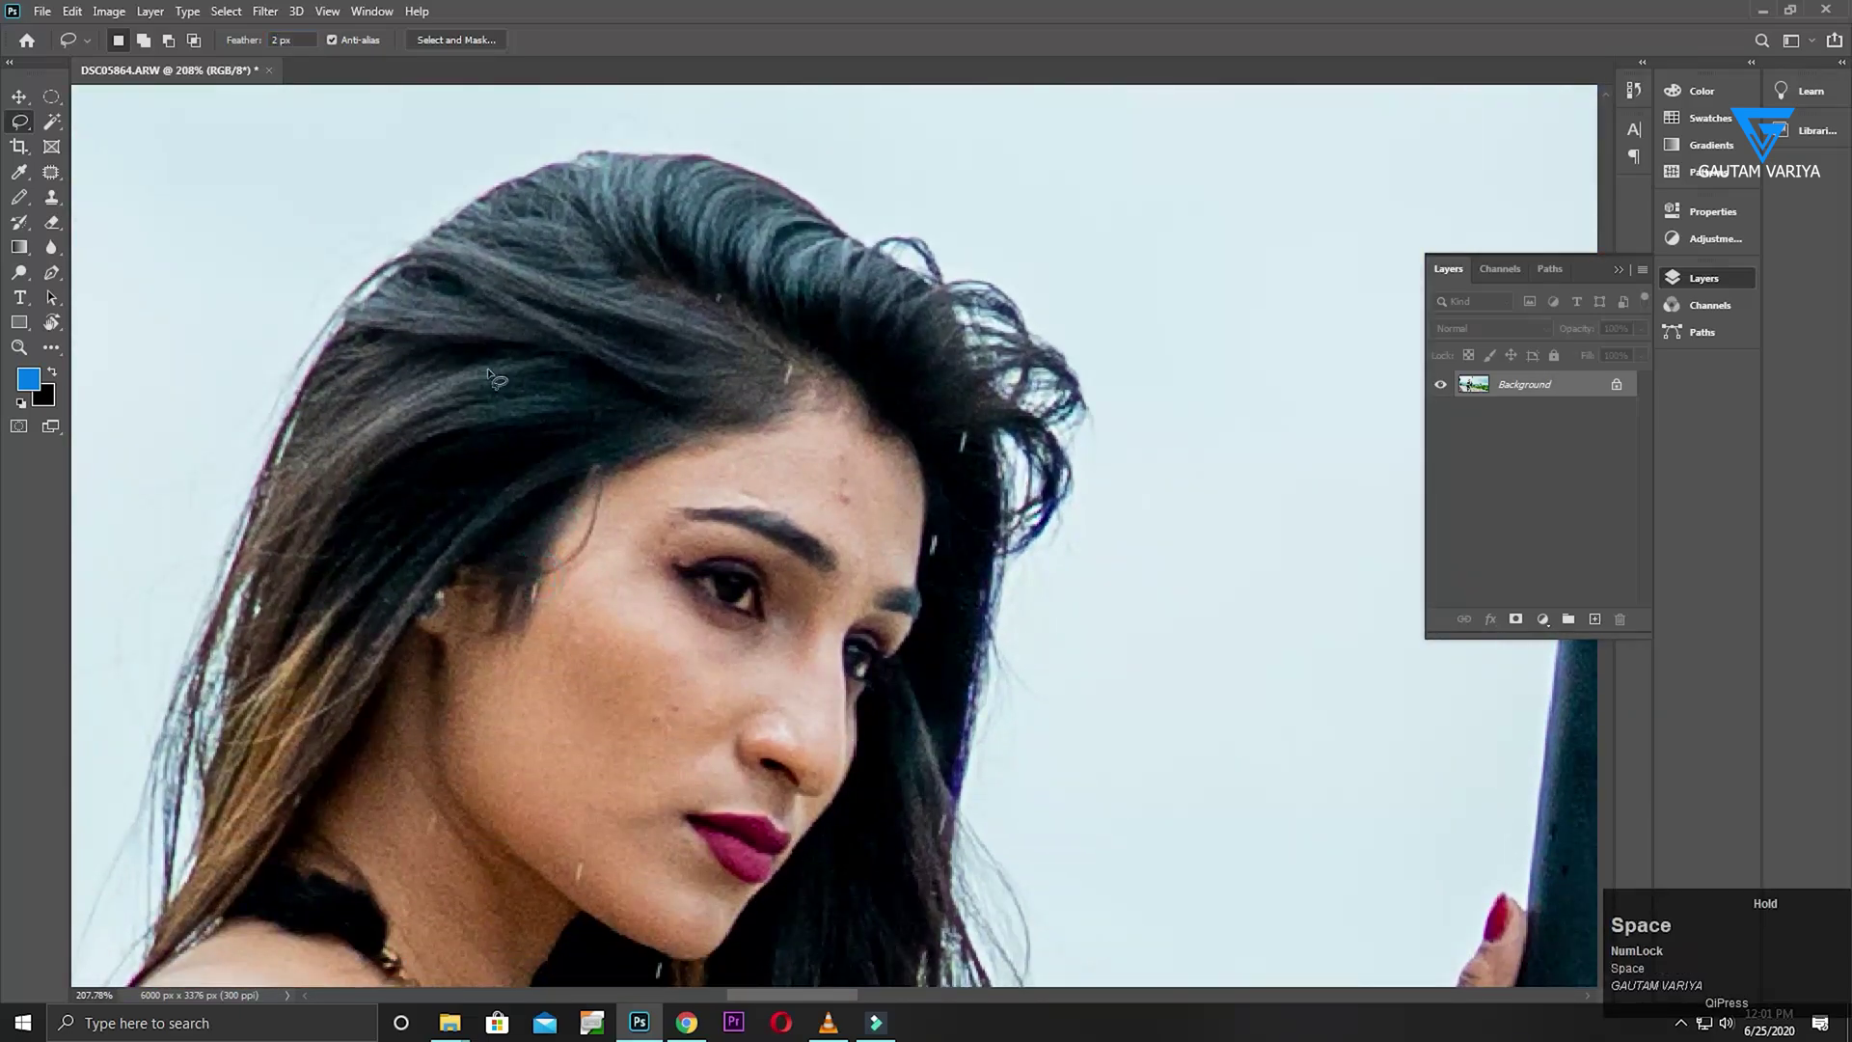
drag(225, 748, 270, 559)
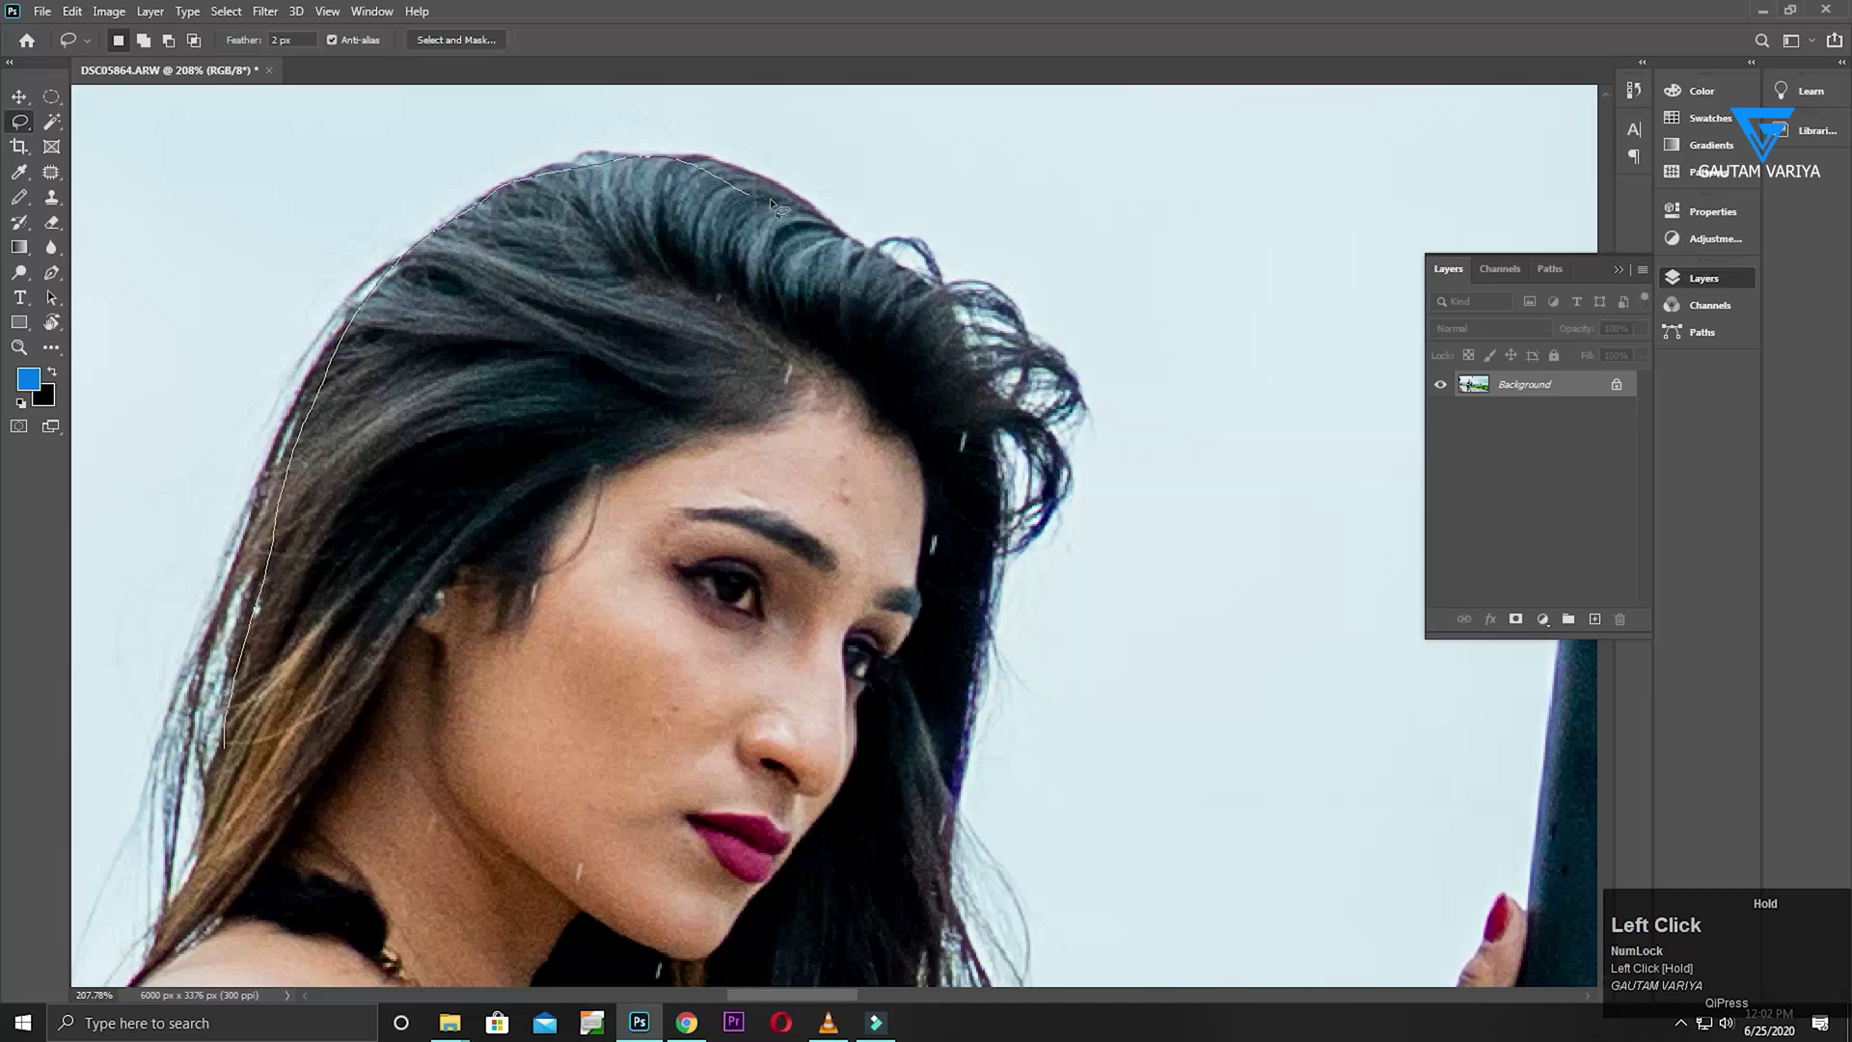
mouse_move(944, 842)
mouse_down()
mouse_move(684, 965)
mouse_move(301, 892)
mouse_up()
key(space)
drag(466, 849, 466, 521)
drag(662, 430, 639, 571)
drag(637, 496, 701, 440)
mouse_move(717, 666)
mouse_down()
mouse_move(873, 386)
mouse_move(858, 339)
mouse_up()
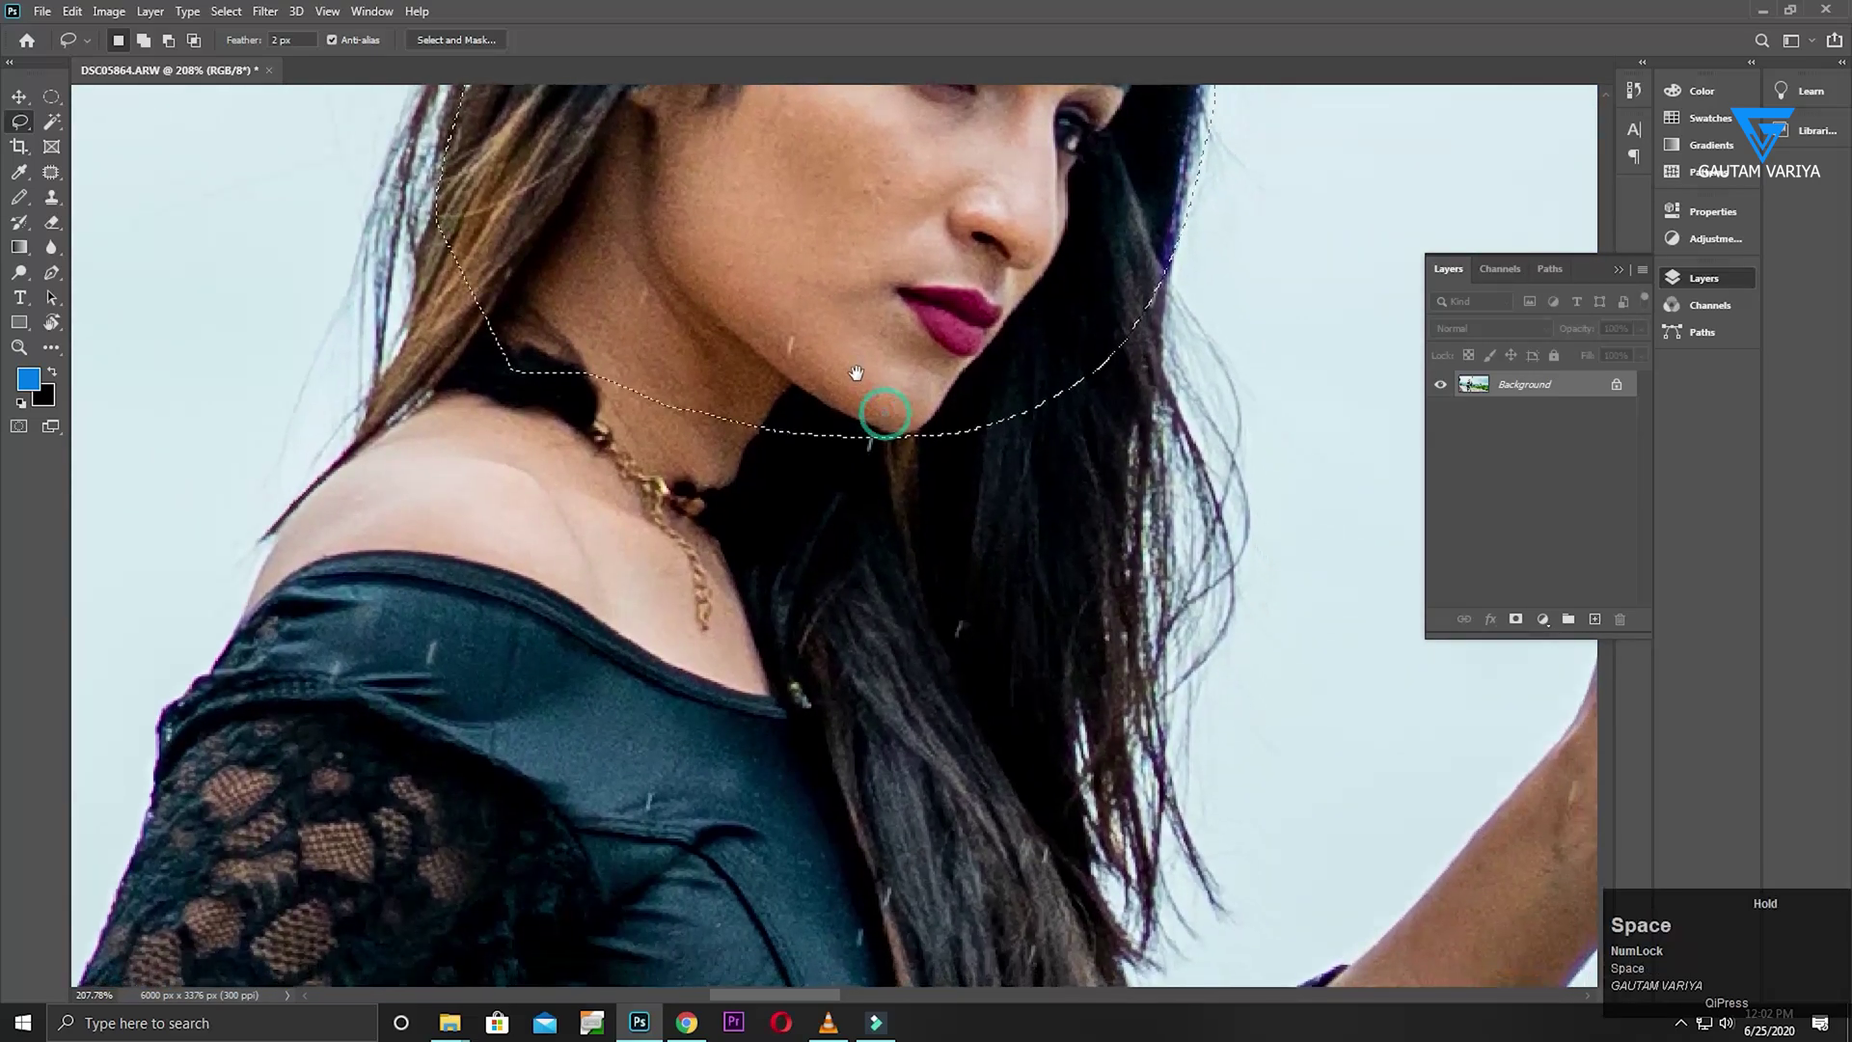
drag(1022, 310, 942, 207)
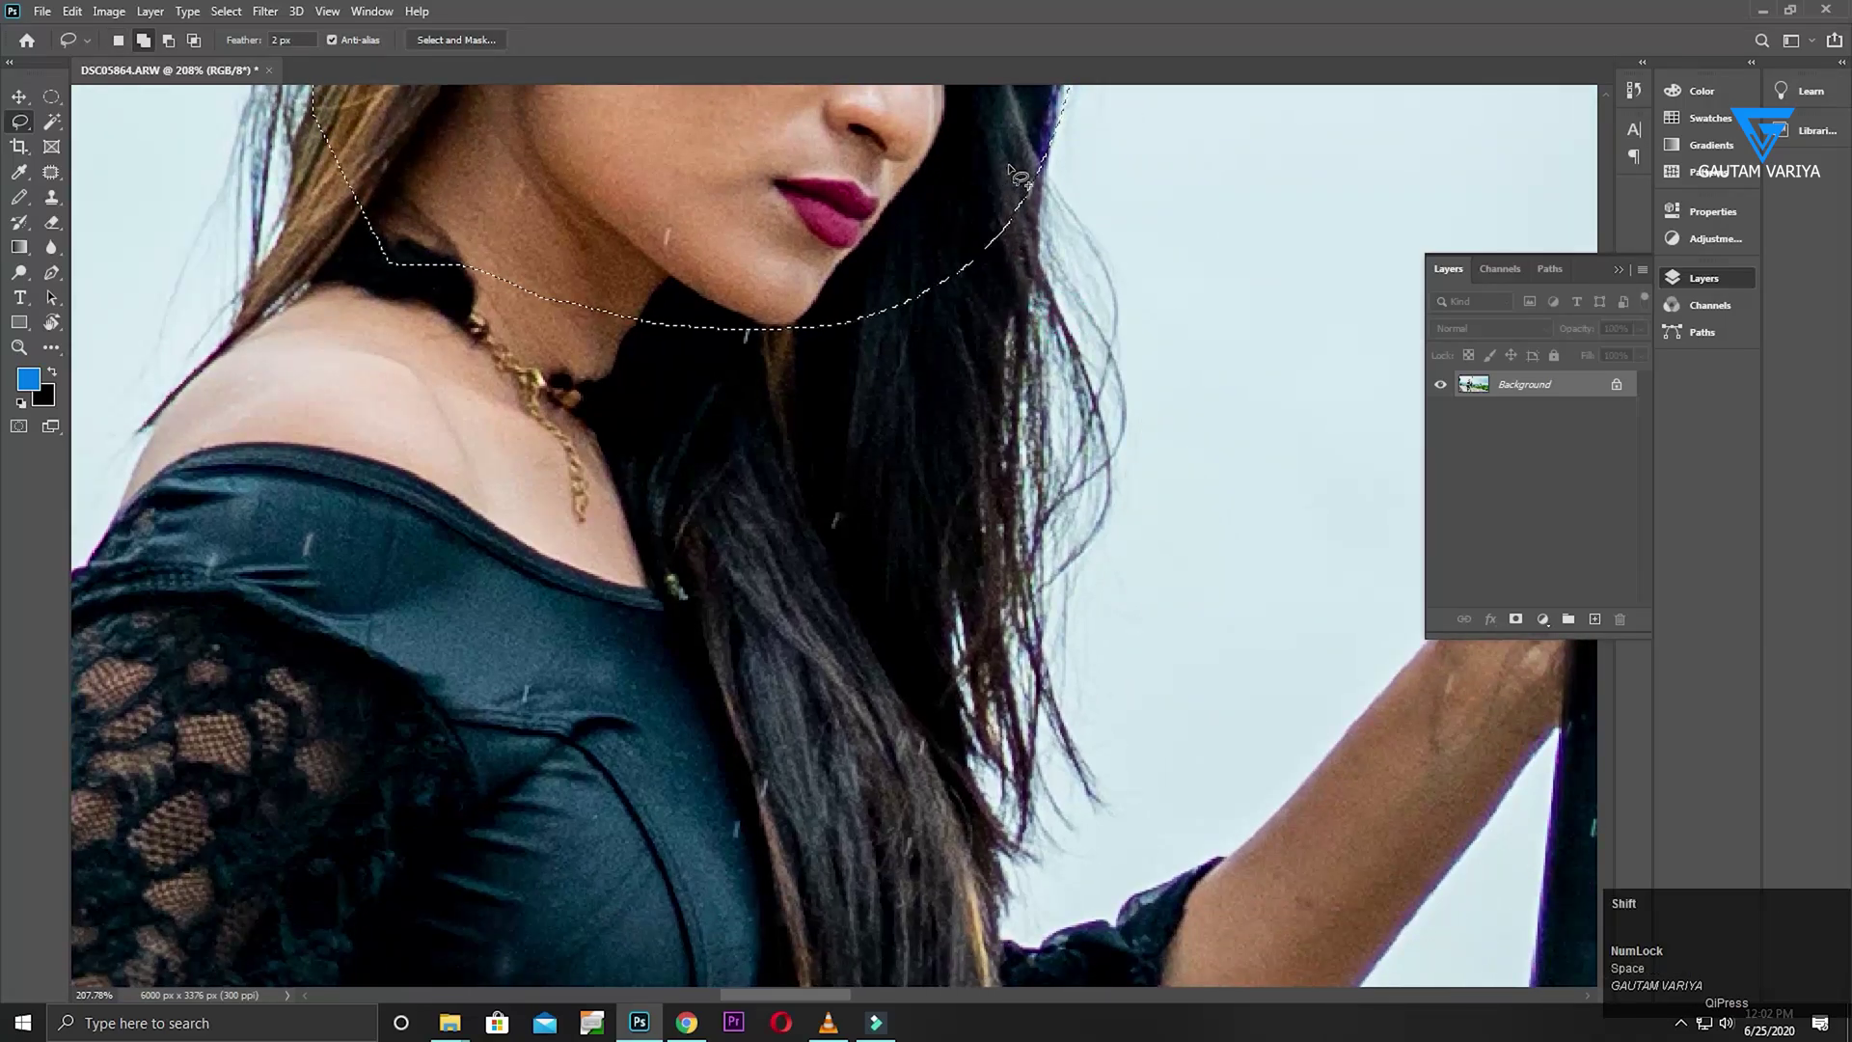
drag(1027, 146, 1034, 257)
drag(1017, 401, 1015, 406)
key(ctrl+z)
Add the hair beside the neck, the neckline and the near shoulder to the lasso selection
drag(875, 338, 878, 436)
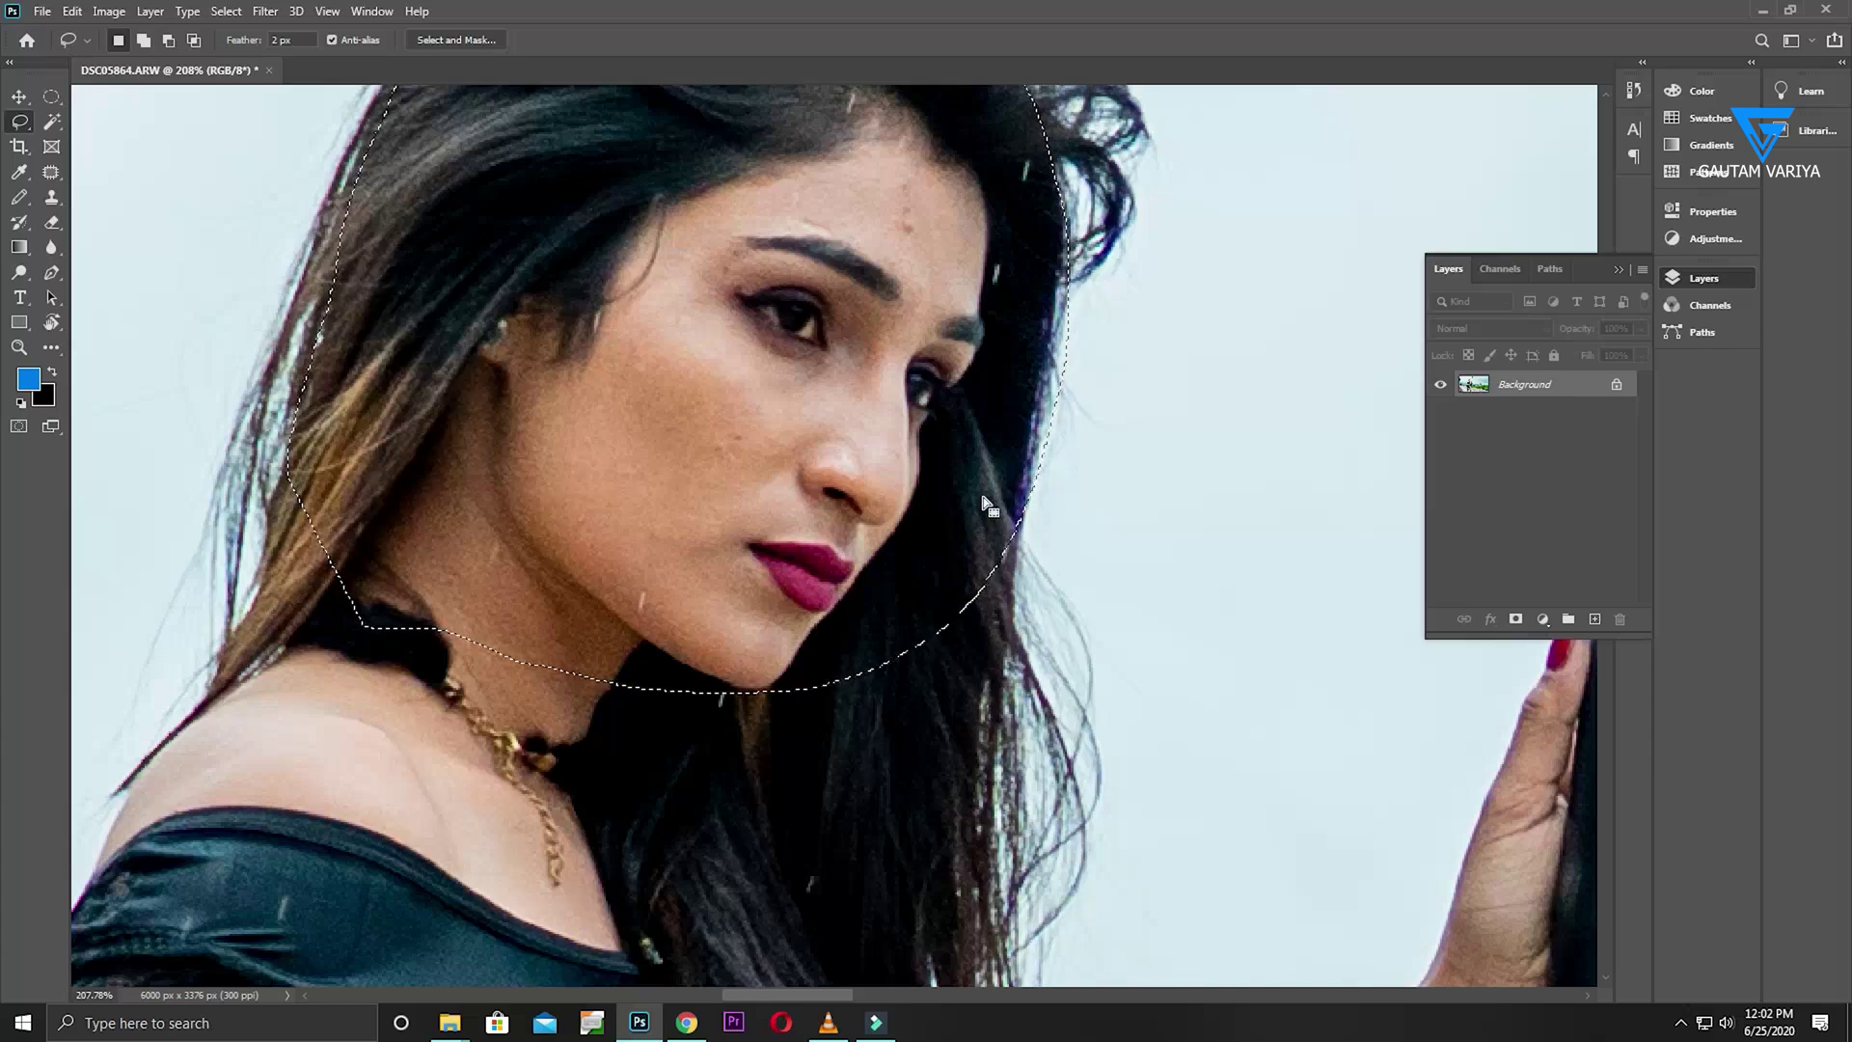
key(shift)
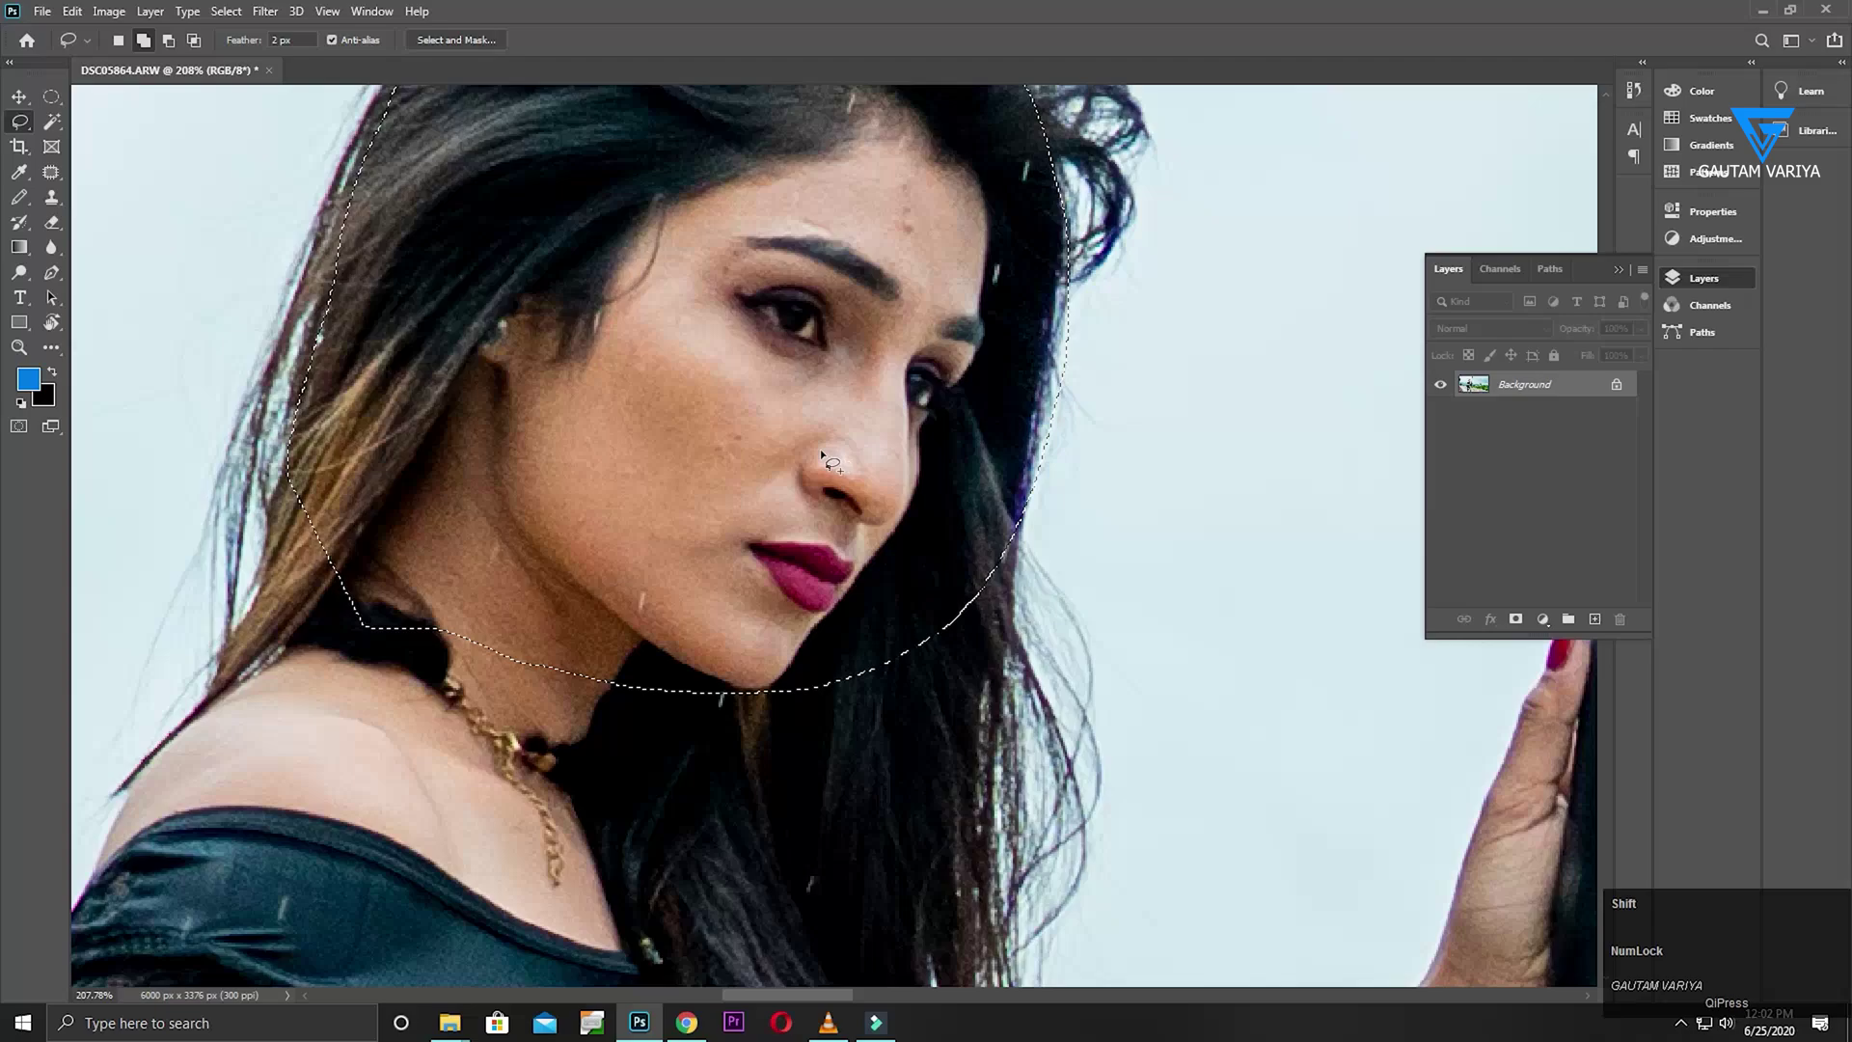
shift+drag(1008, 514, 1000, 772)
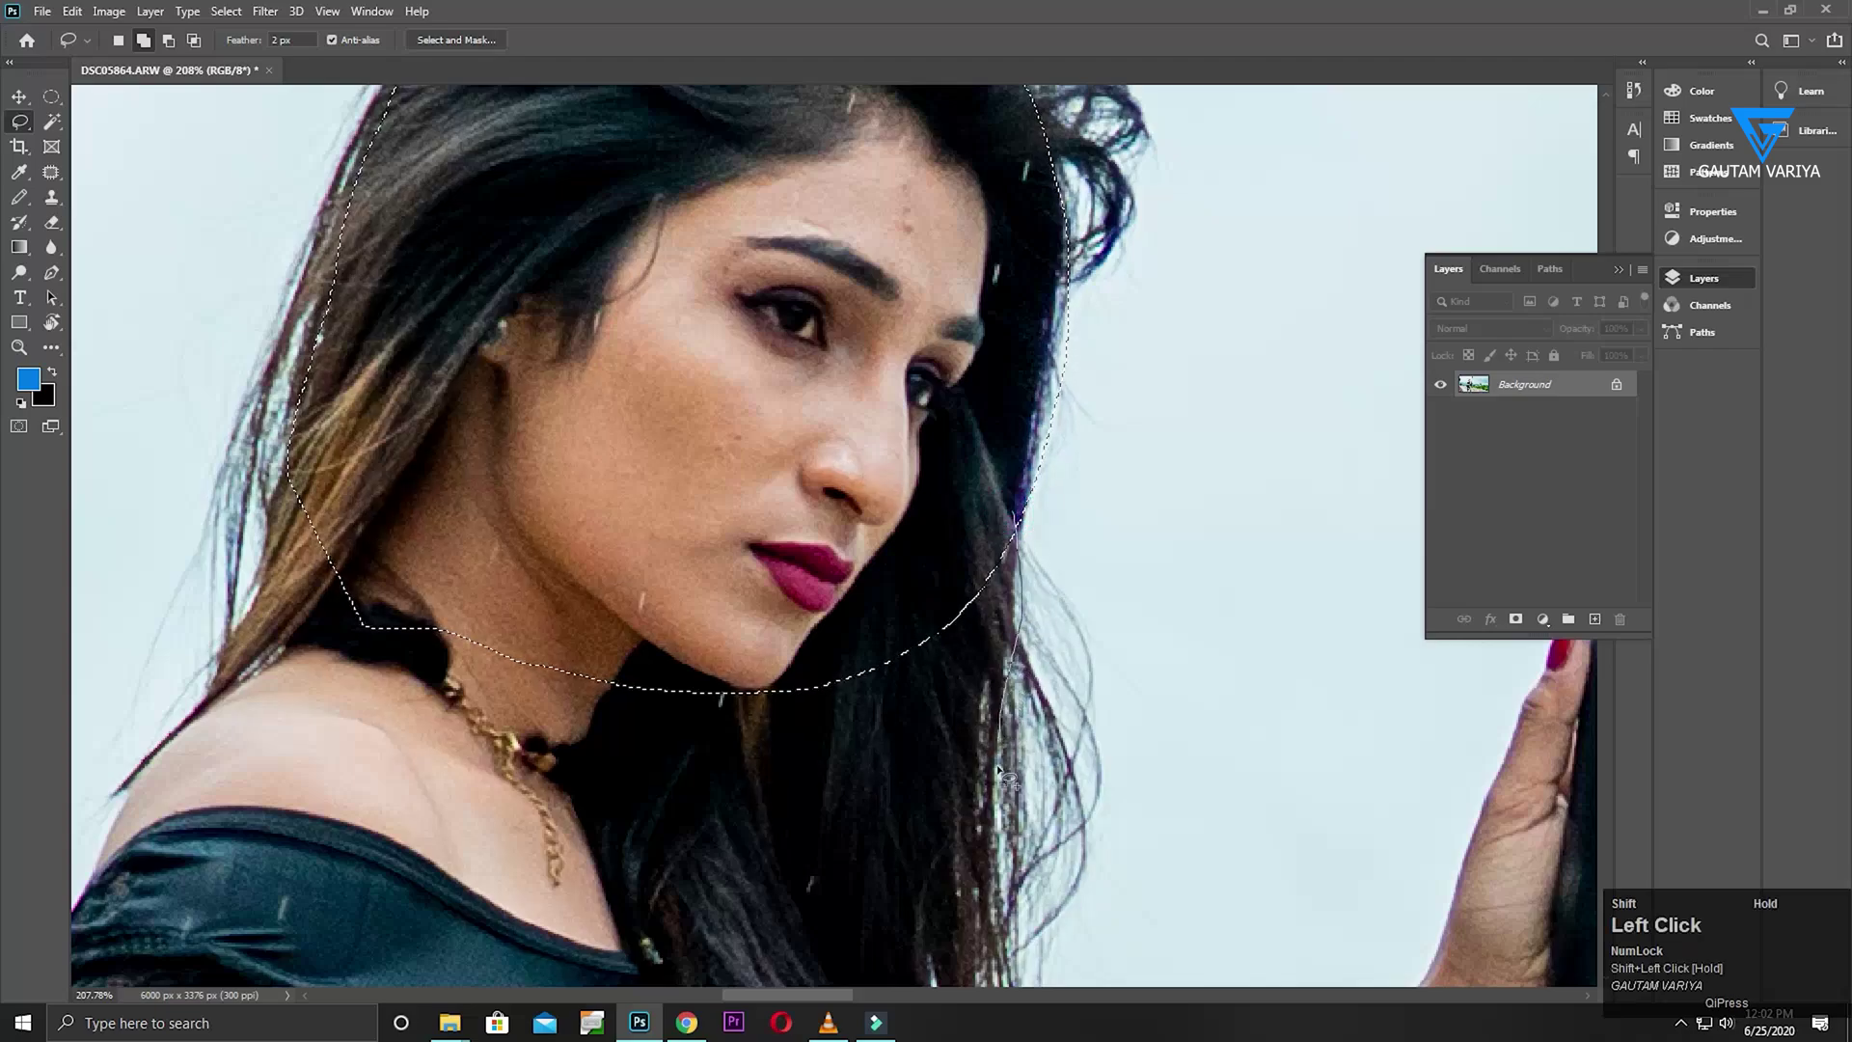
mouse_move(972, 912)
shift+mouse_down()
mouse_move(859, 935)
mouse_move(595, 949)
mouse_move(350, 924)
mouse_move(178, 868)
shift+mouse_up()
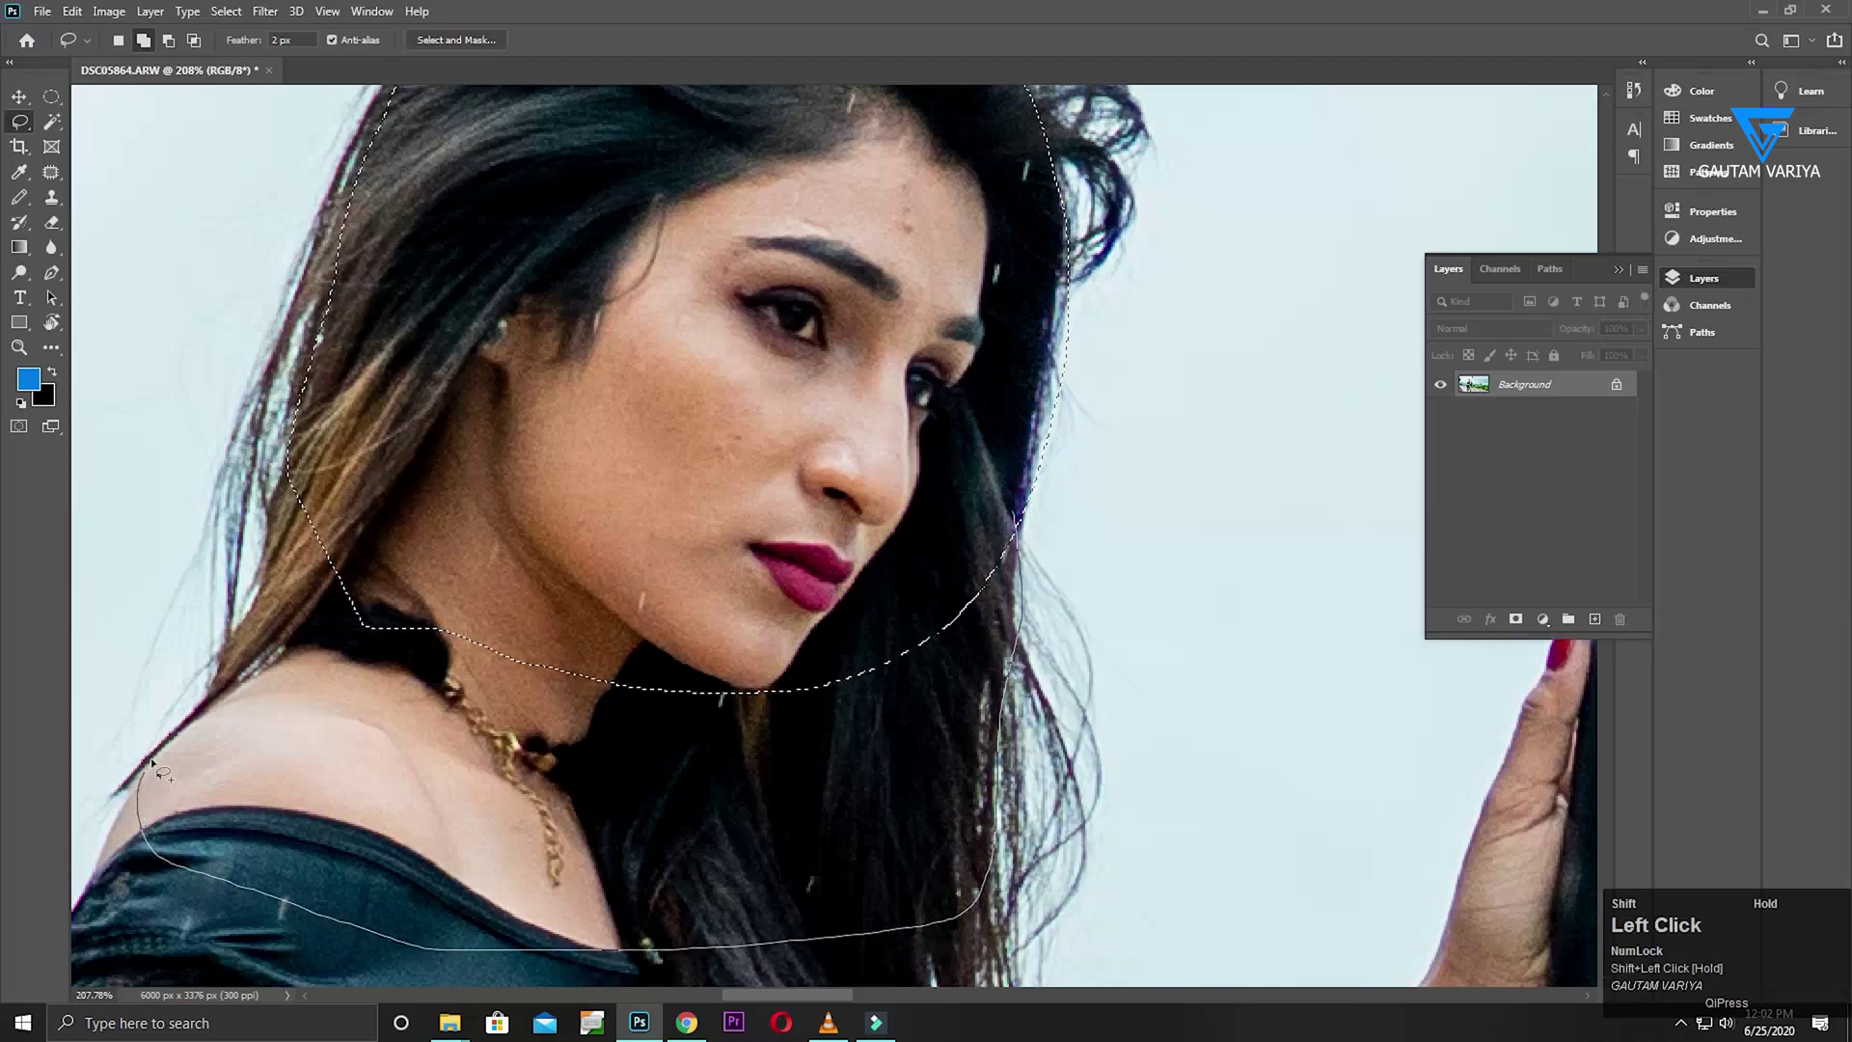
shift+drag(285, 471, 305, 441)
Extend the selection over the upper lace sleeve, the chest and the long hair down to the hem of the black top
key(space)
drag(711, 698, 790, 277)
mouse_move(946, 329)
shift+mouse_down()
mouse_move(1050, 460)
mouse_move(1058, 598)
mouse_move(1037, 829)
mouse_move(917, 879)
mouse_move(370, 848)
mouse_move(106, 554)
shift+mouse_up()
shift+drag(224, 368, 221, 367)
key(space)
drag(618, 687, 507, 267)
shift+drag(902, 344, 954, 702)
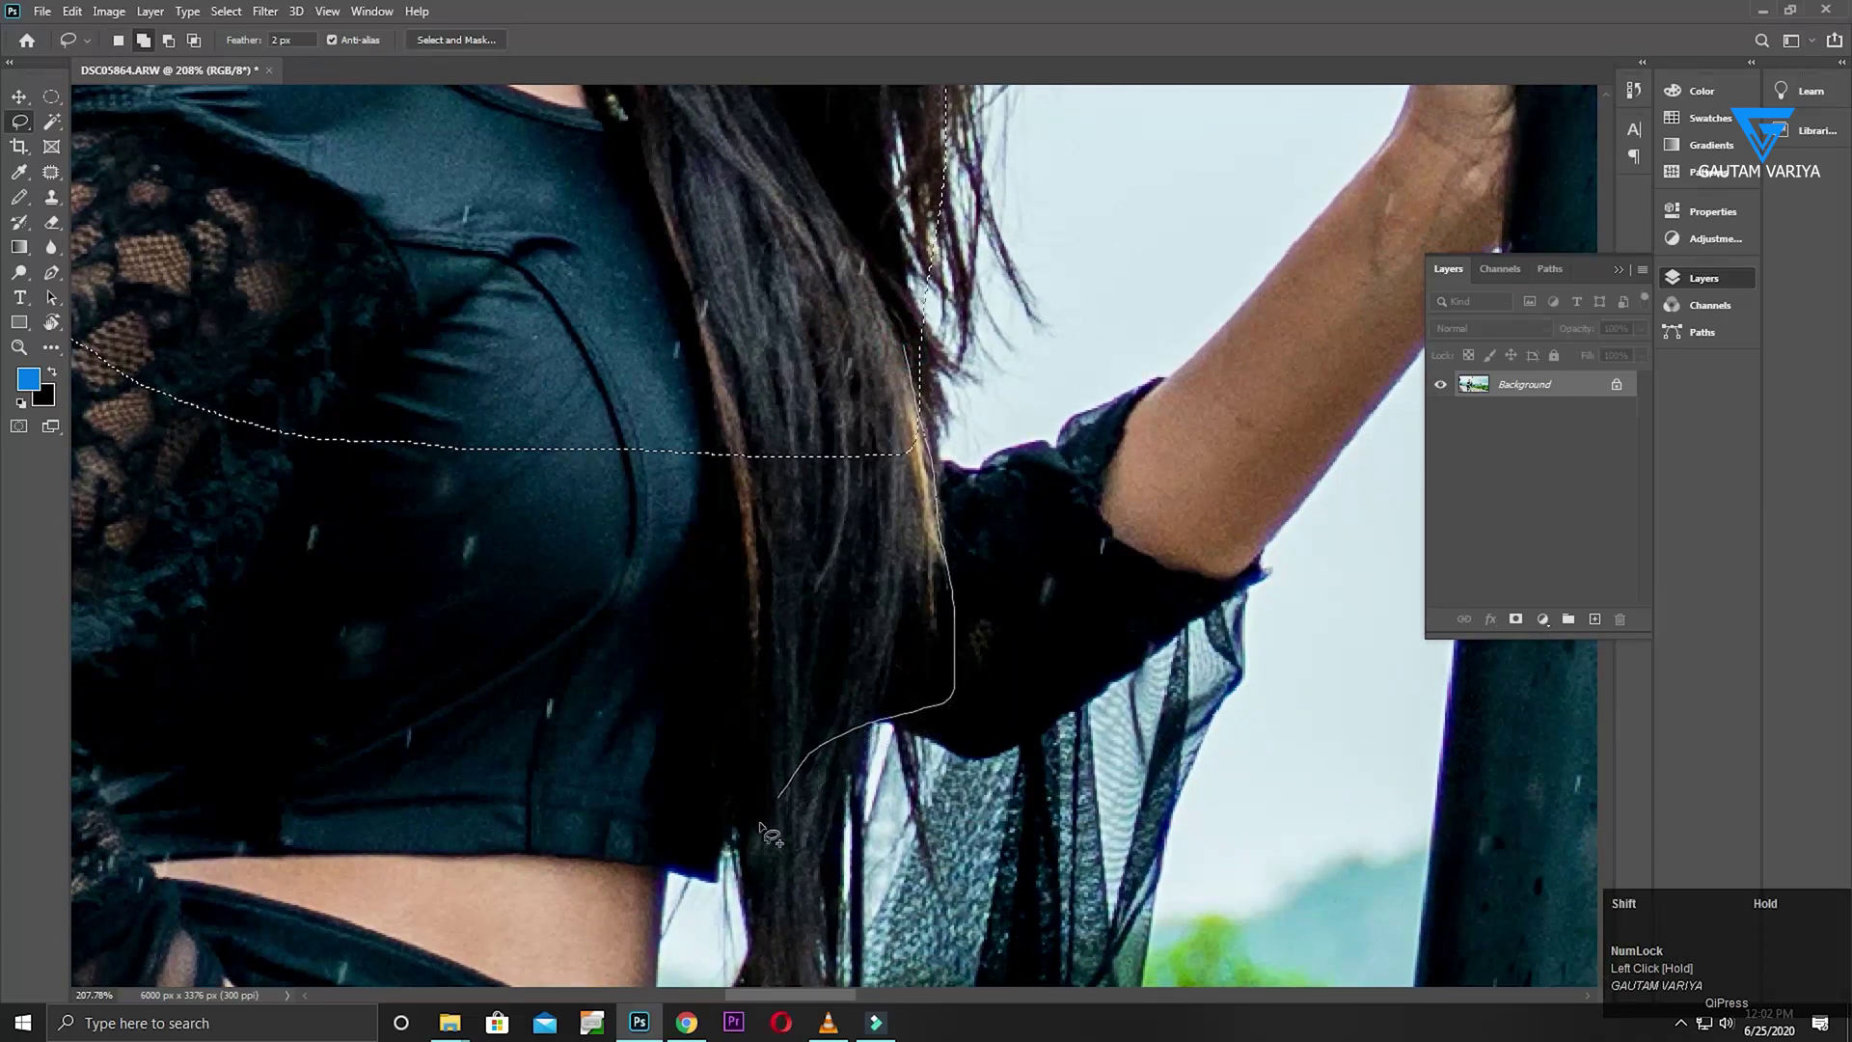
mouse_move(415, 866)
shift+mouse_down()
mouse_move(217, 662)
mouse_move(234, 360)
shift+mouse_up()
Add the rest of the lace sleeve, following its outer edge down to the elbow, to the selection
key(space)
mouse_move(366, 380)
mouse_down()
mouse_move(901, 207)
mouse_move(1058, 179)
mouse_up()
mouse_move(1100, 567)
shift+mouse_down()
mouse_move(1077, 623)
mouse_move(690, 721)
shift+mouse_up()
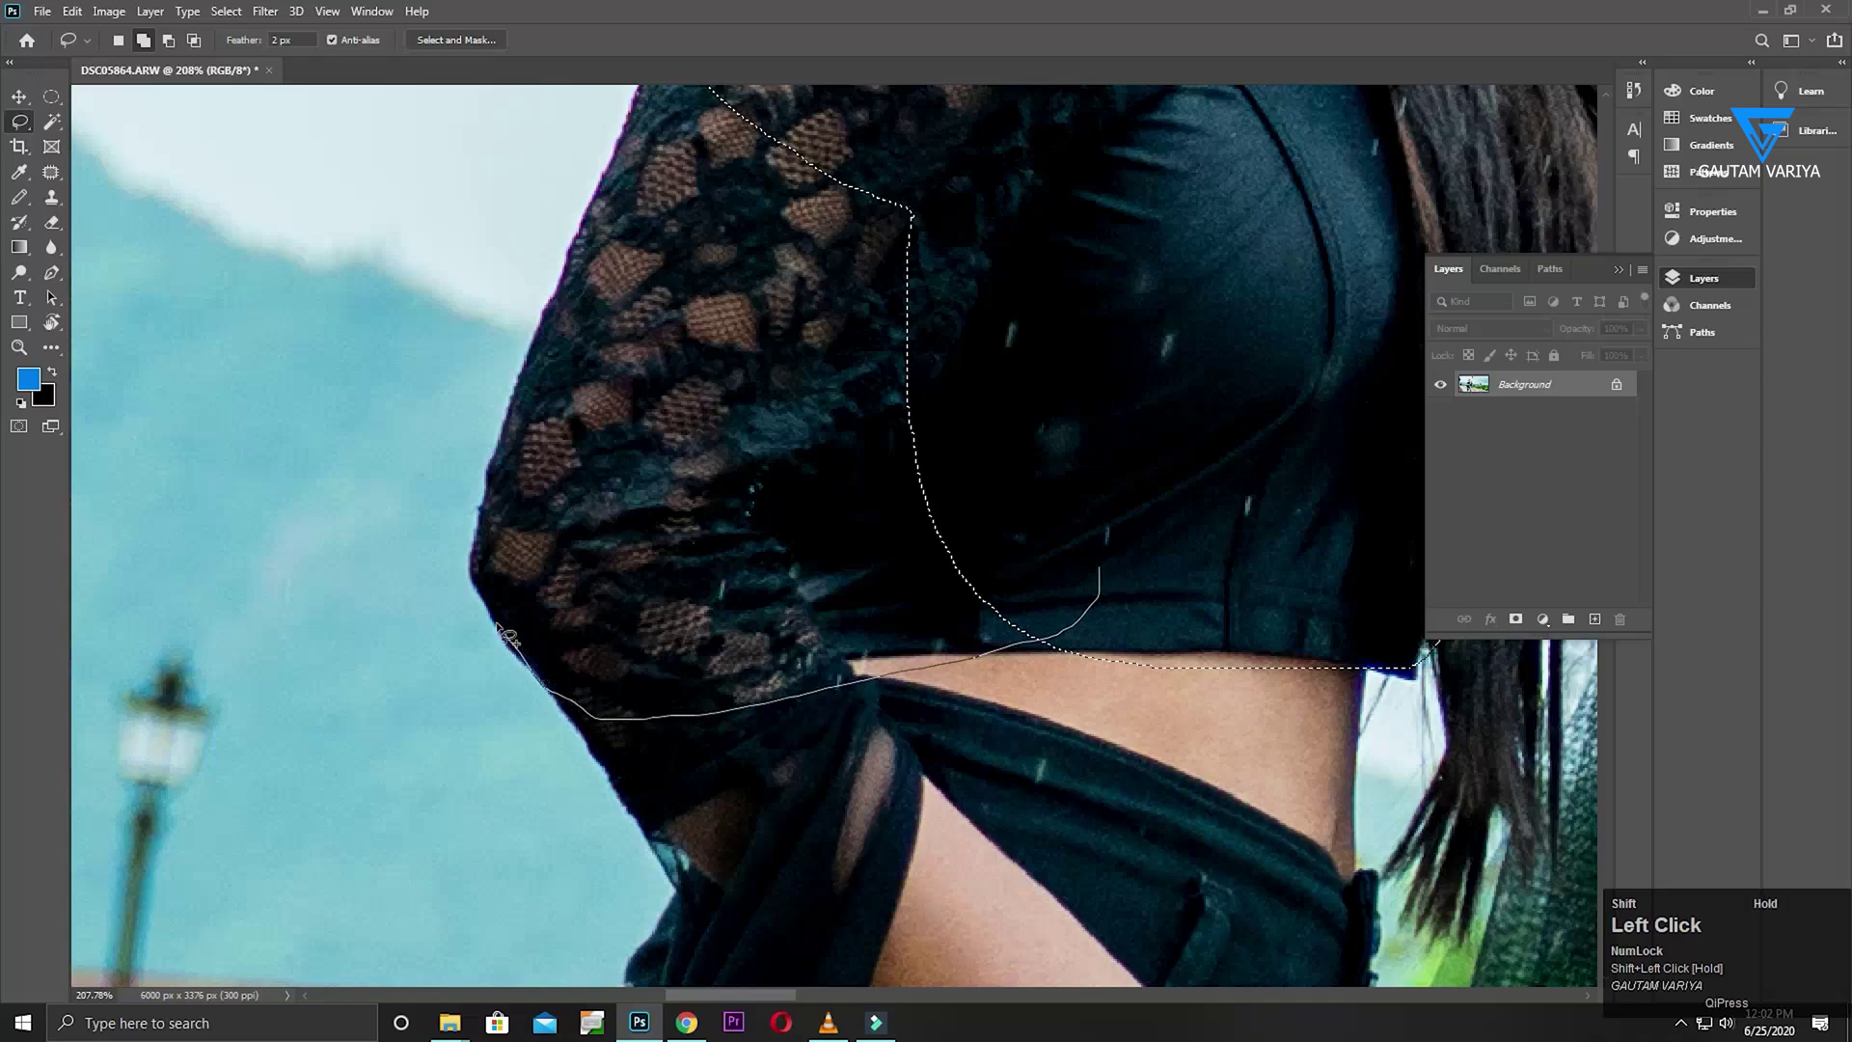
drag(596, 223, 972, 170)
key(space)
drag(351, 616, 462, 763)
mouse_move(641, 759)
shift+mouse_down()
mouse_move(584, 712)
mouse_move(601, 648)
shift+mouse_up()
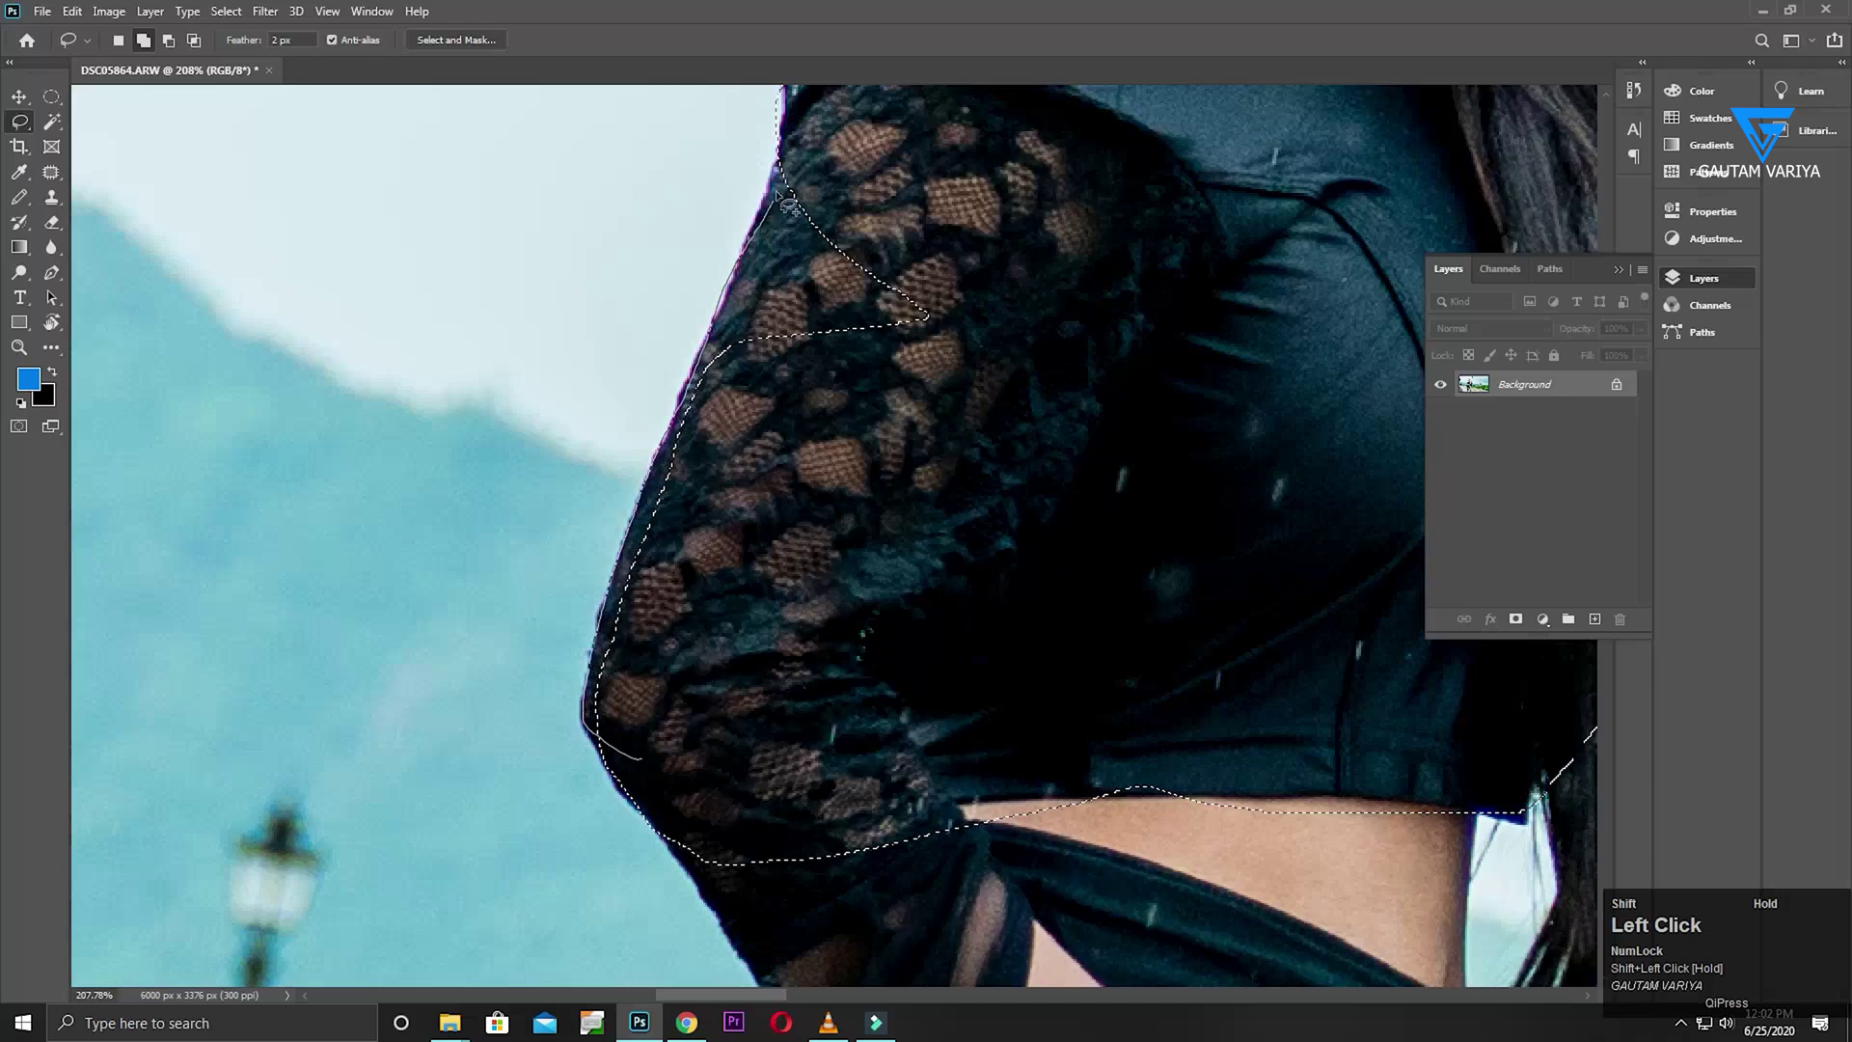
mouse_move(927, 170)
shift+mouse_down()
mouse_move(986, 430)
mouse_move(570, 818)
shift+mouse_up()
Subtract the excess sky beside the woman's shoulder and upper sleeve from the selection
key(space)
drag(597, 523, 552, 717)
alt+drag(402, 598, 417, 606)
mouse_move(482, 716)
mouse_down()
mouse_move(410, 481)
mouse_move(603, 313)
mouse_move(708, 345)
mouse_up()
key(space)
drag(663, 522, 701, 596)
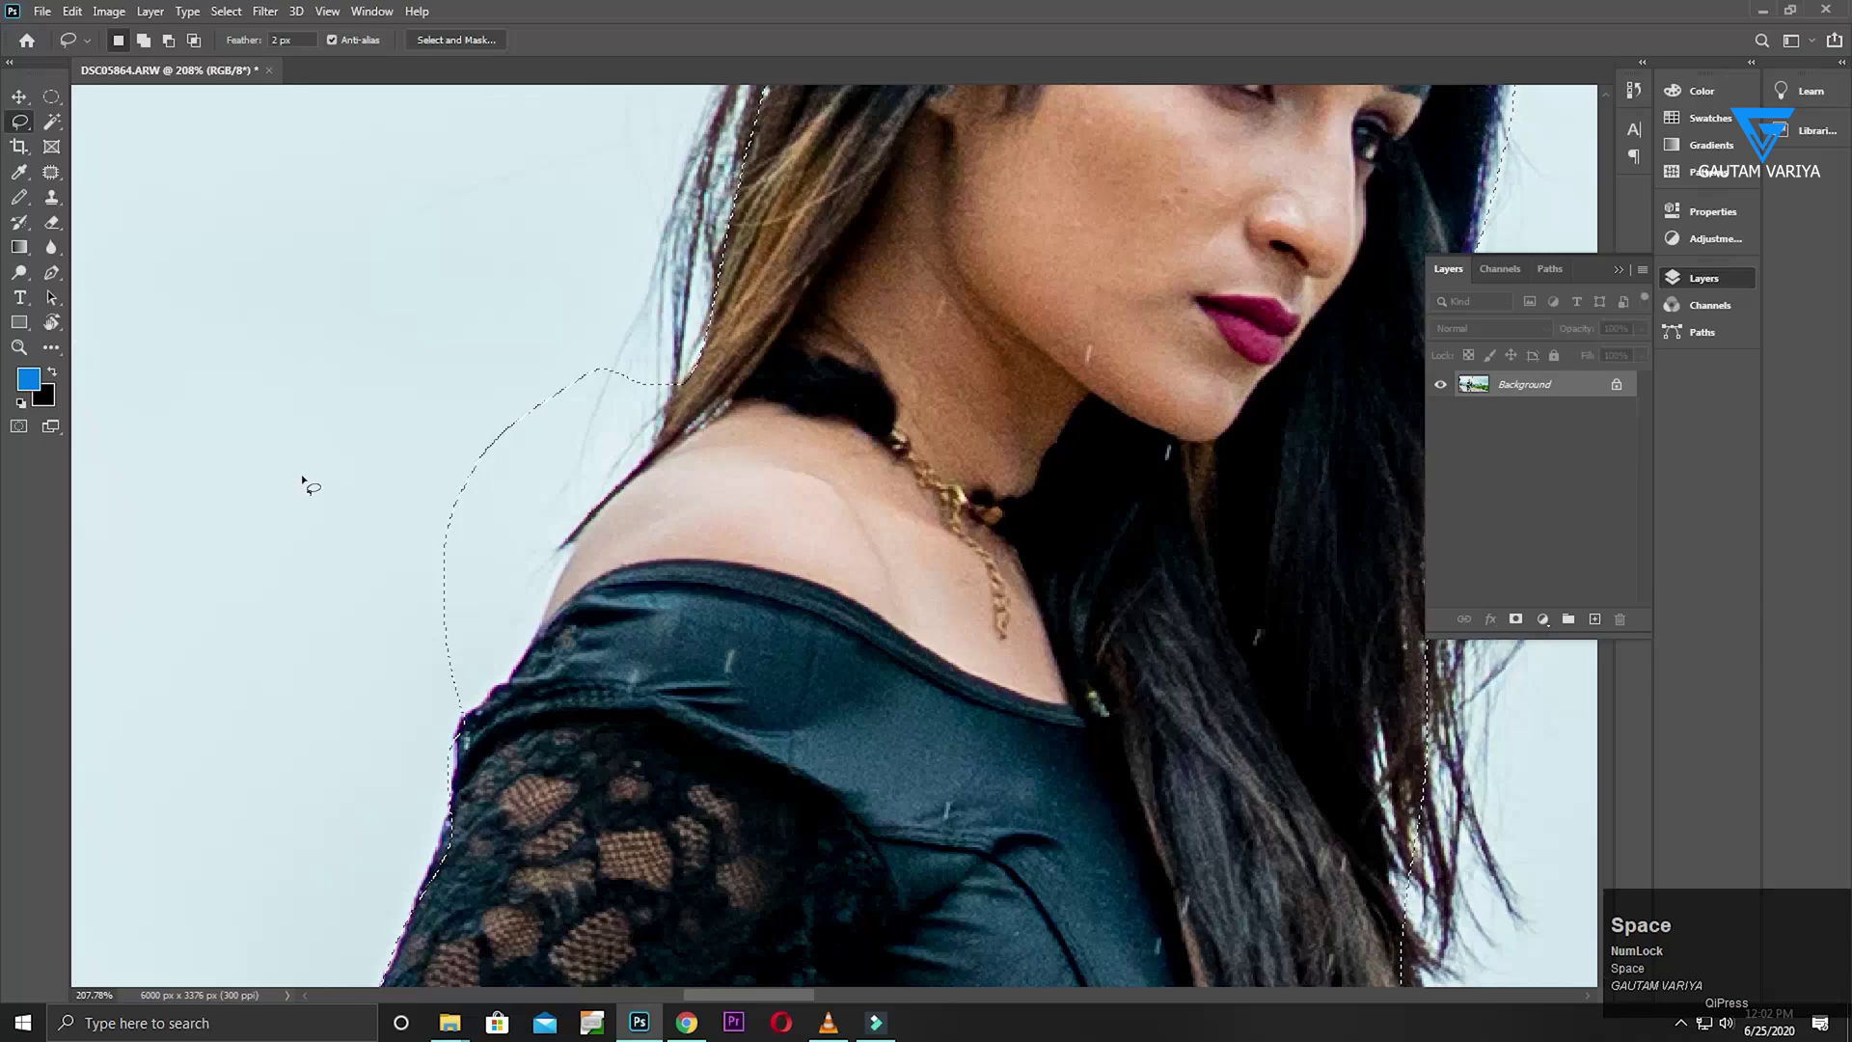
alt+click(591, 236)
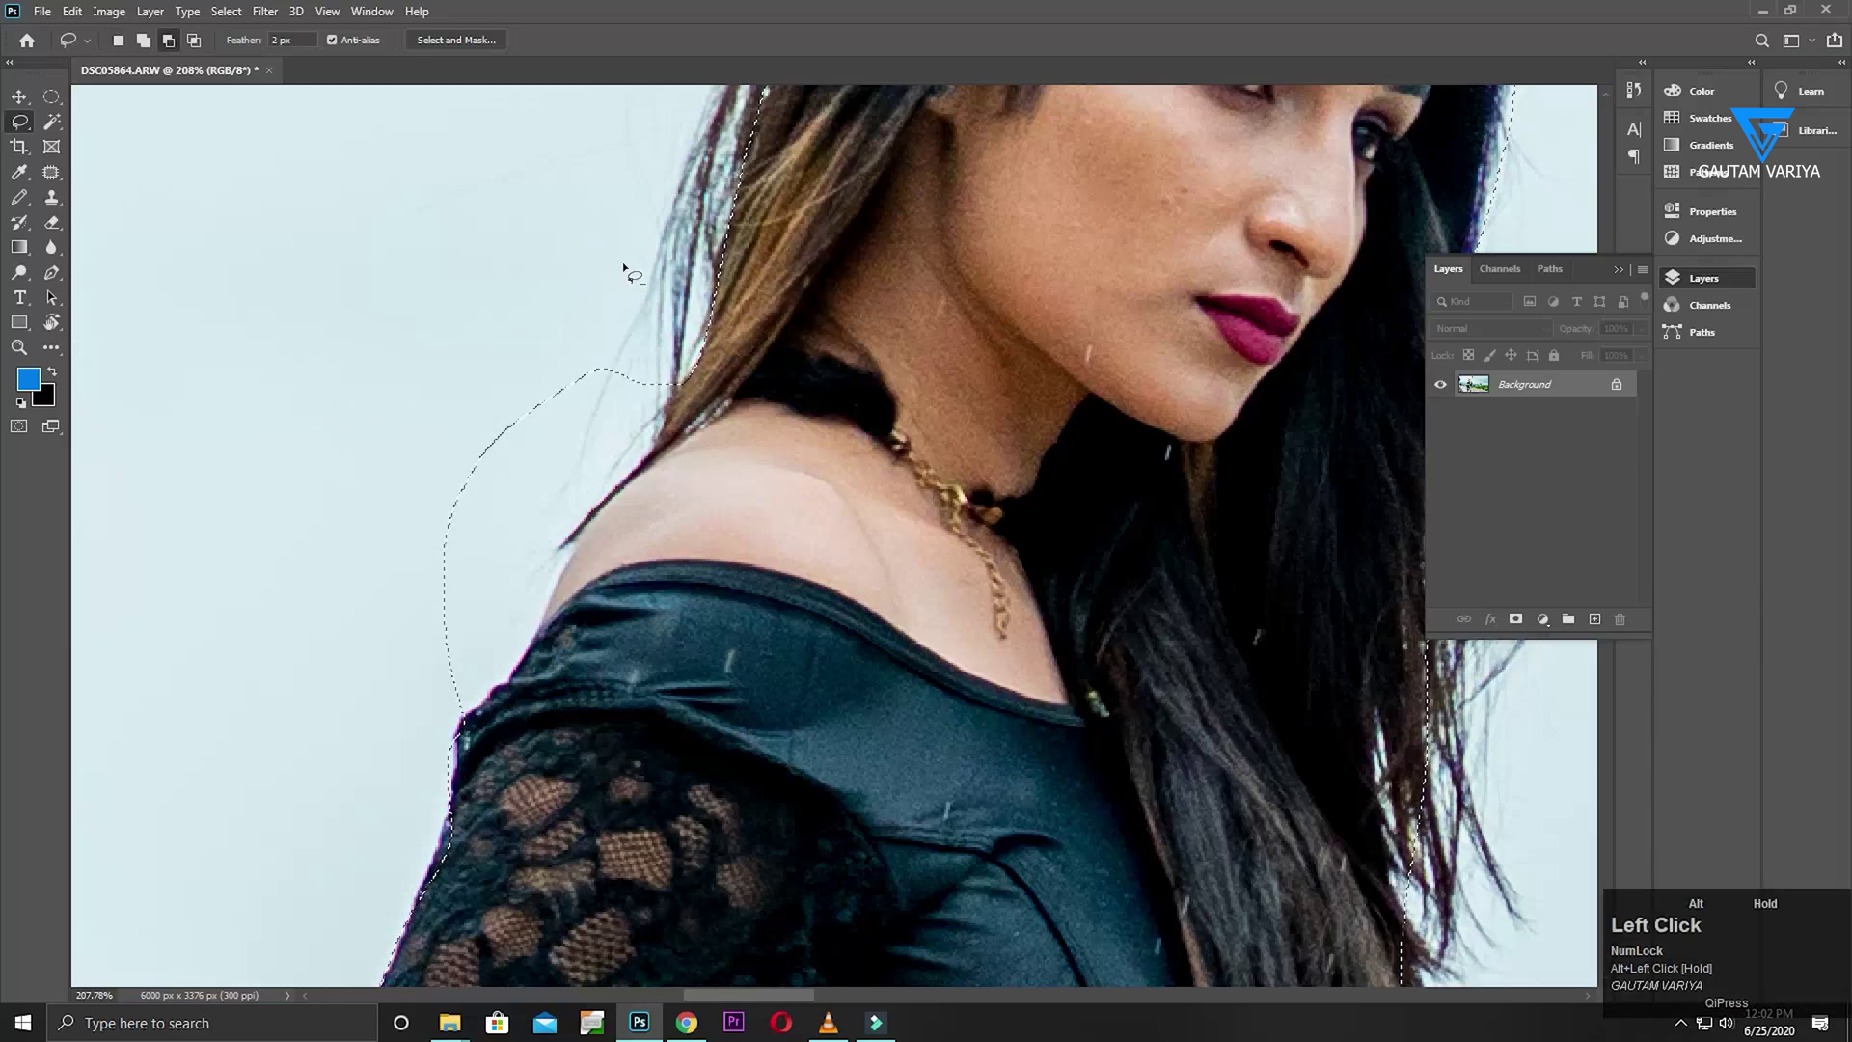
key(alt)
mouse_move(564, 245)
mouse_down()
mouse_move(666, 346)
mouse_move(665, 434)
mouse_up()
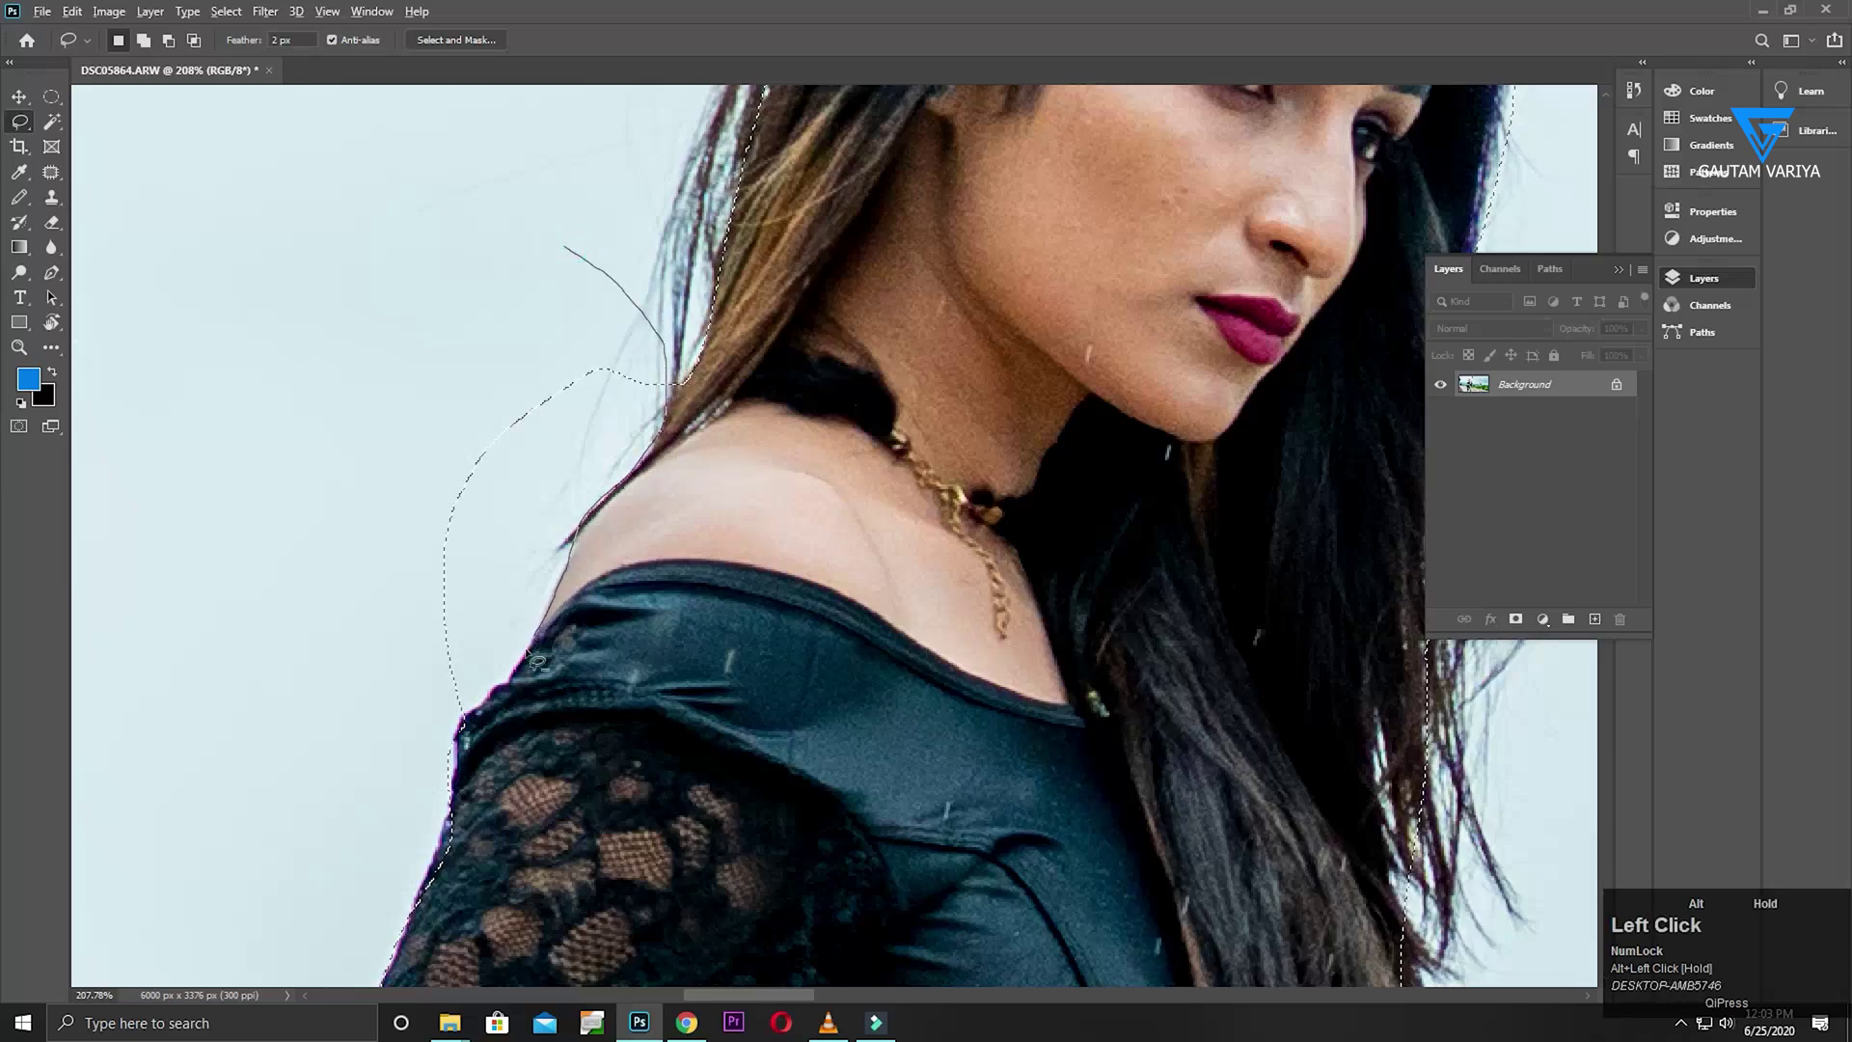
drag(413, 733, 351, 540)
Add the far sleeve's cuff and the outstretched forearm up to the wrist to the selection
key(space)
mouse_move(897, 531)
mouse_down()
mouse_move(612, 537)
mouse_move(507, 572)
mouse_up()
drag(873, 500, 529, 188)
drag(893, 517, 862, 357)
drag(861, 578, 873, 452)
drag(653, 498, 850, 444)
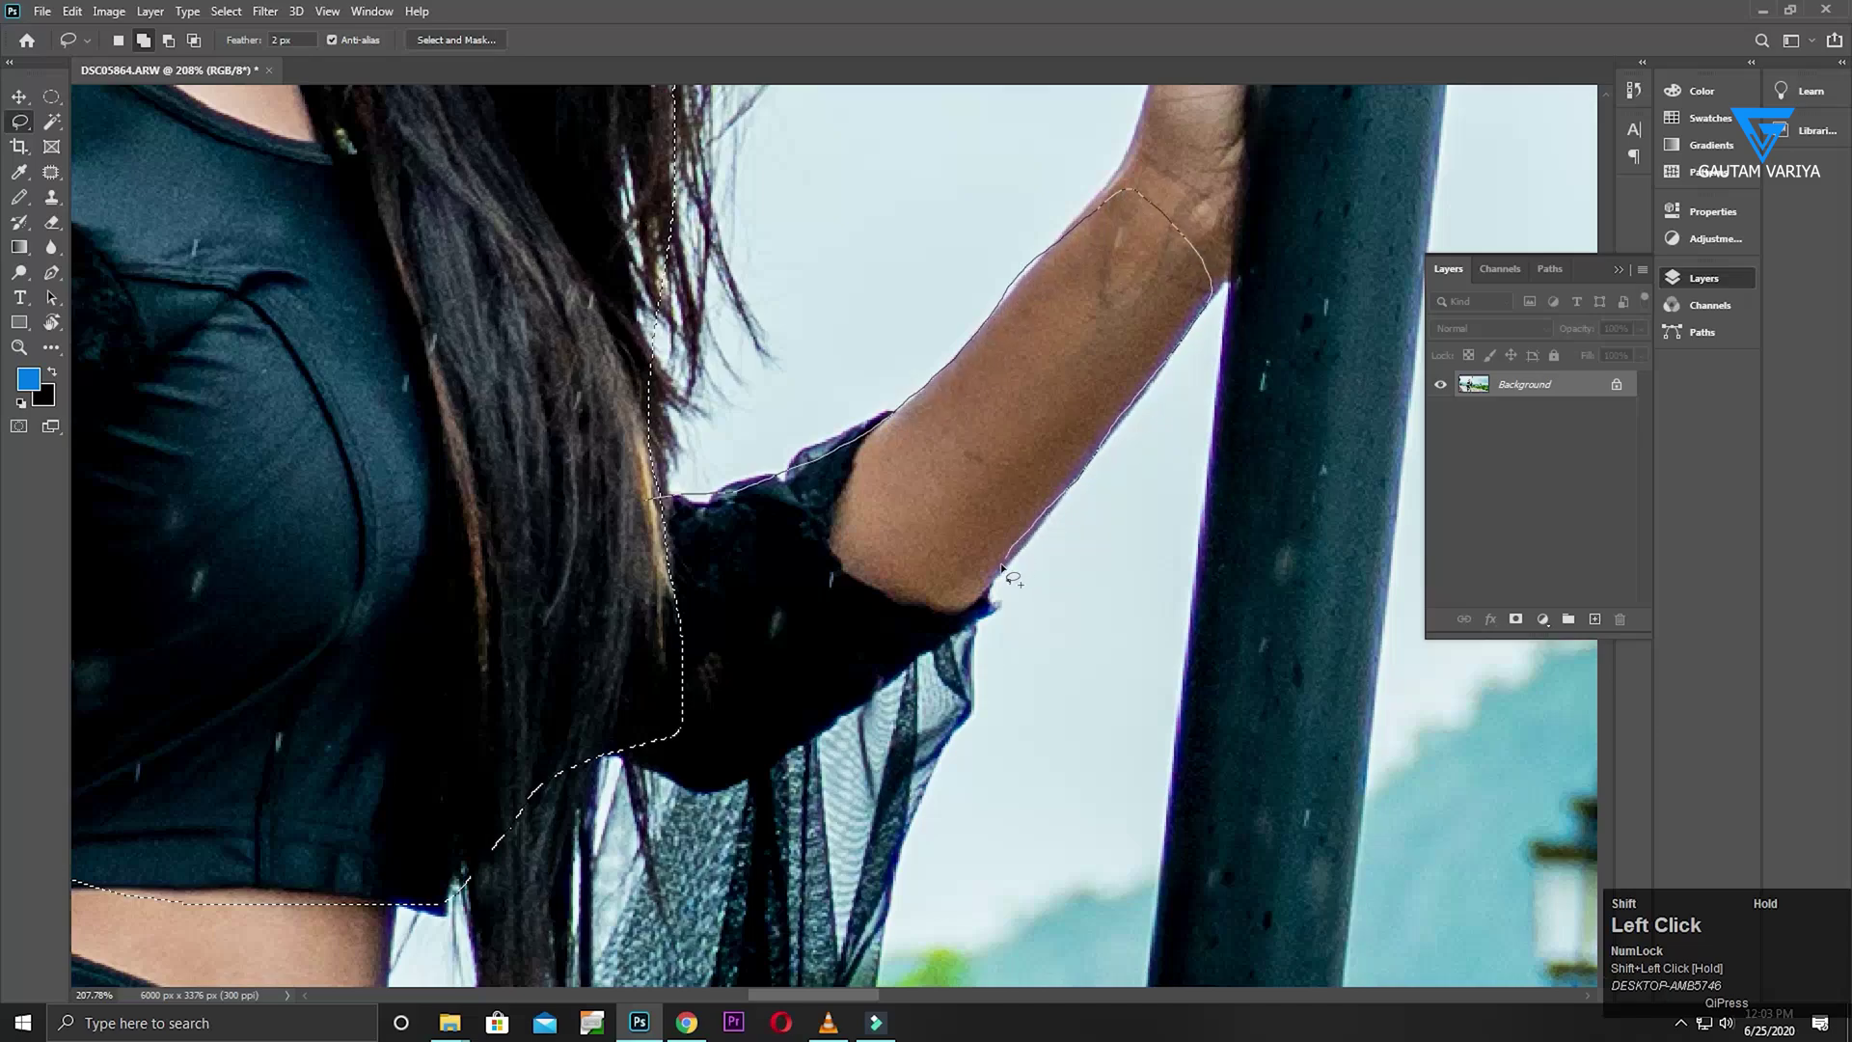
drag(648, 769, 613, 745)
Add the wrist and the palm resting on the pole to the selection
drag(934, 558, 635, 827)
drag(763, 582, 850, 383)
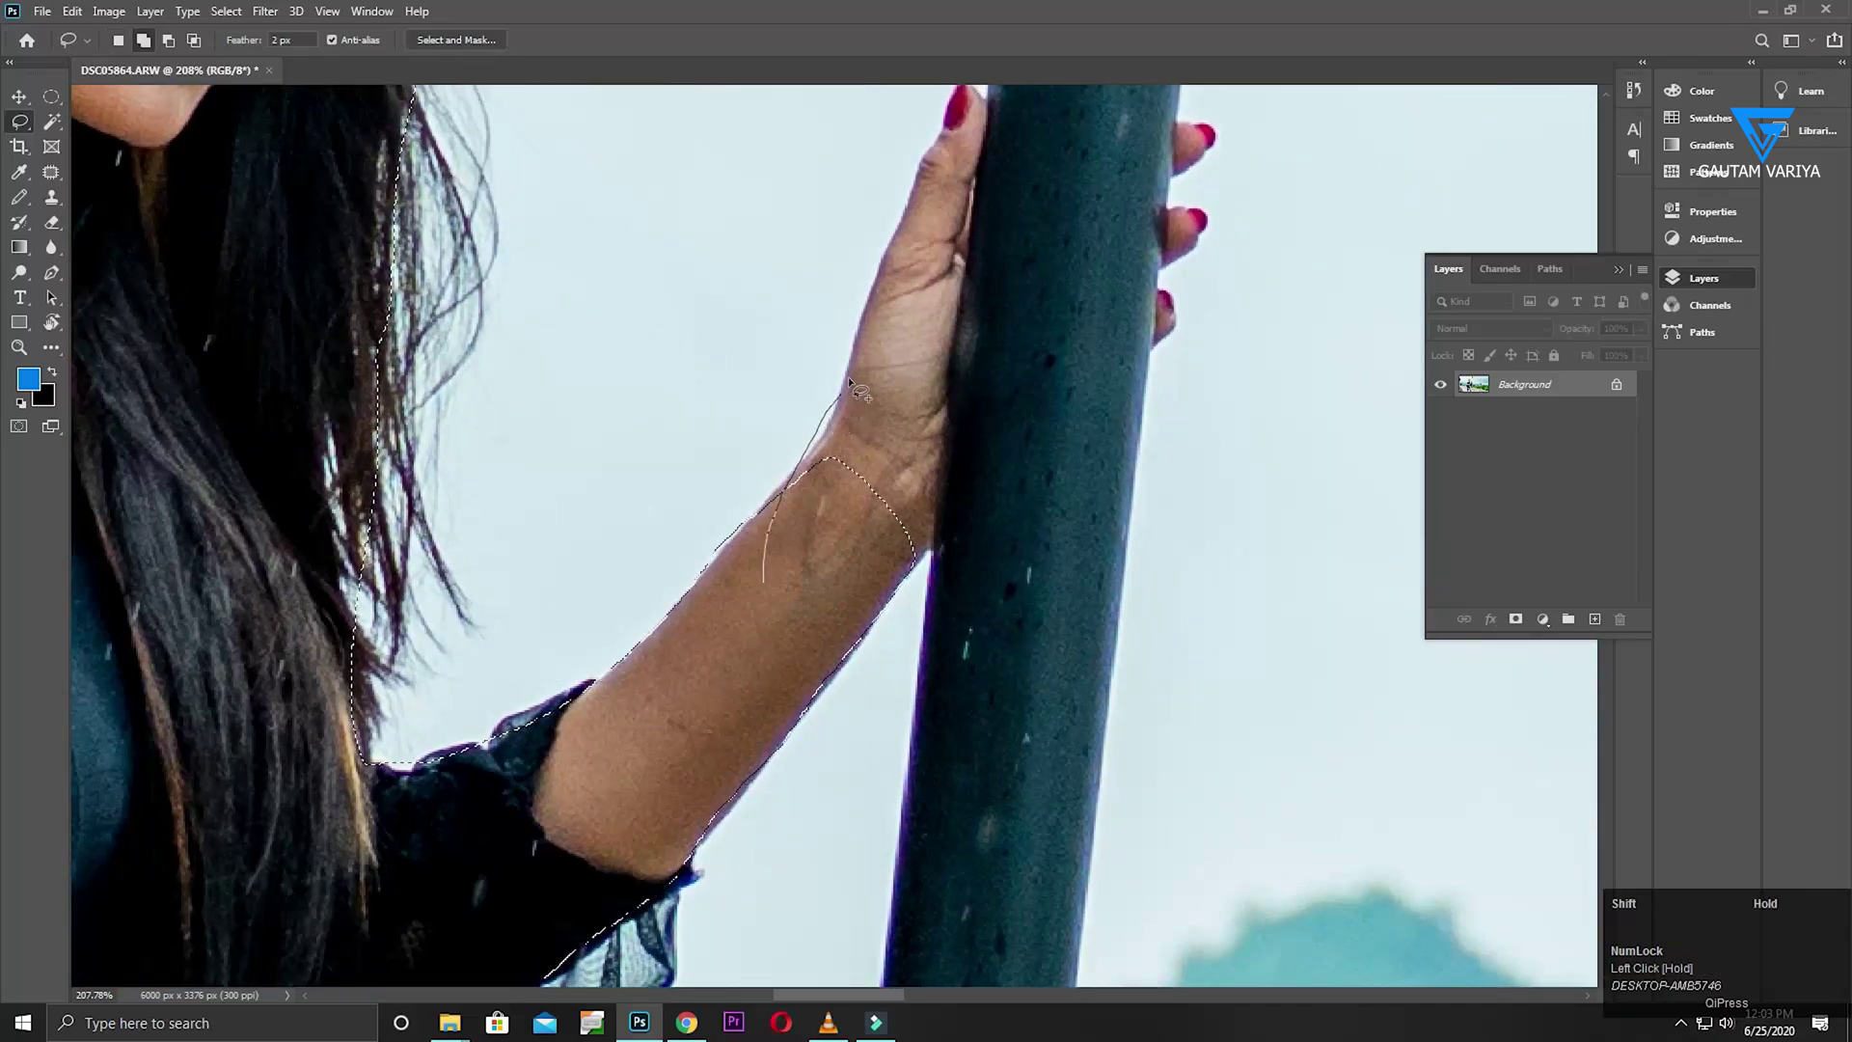
drag(918, 550, 878, 578)
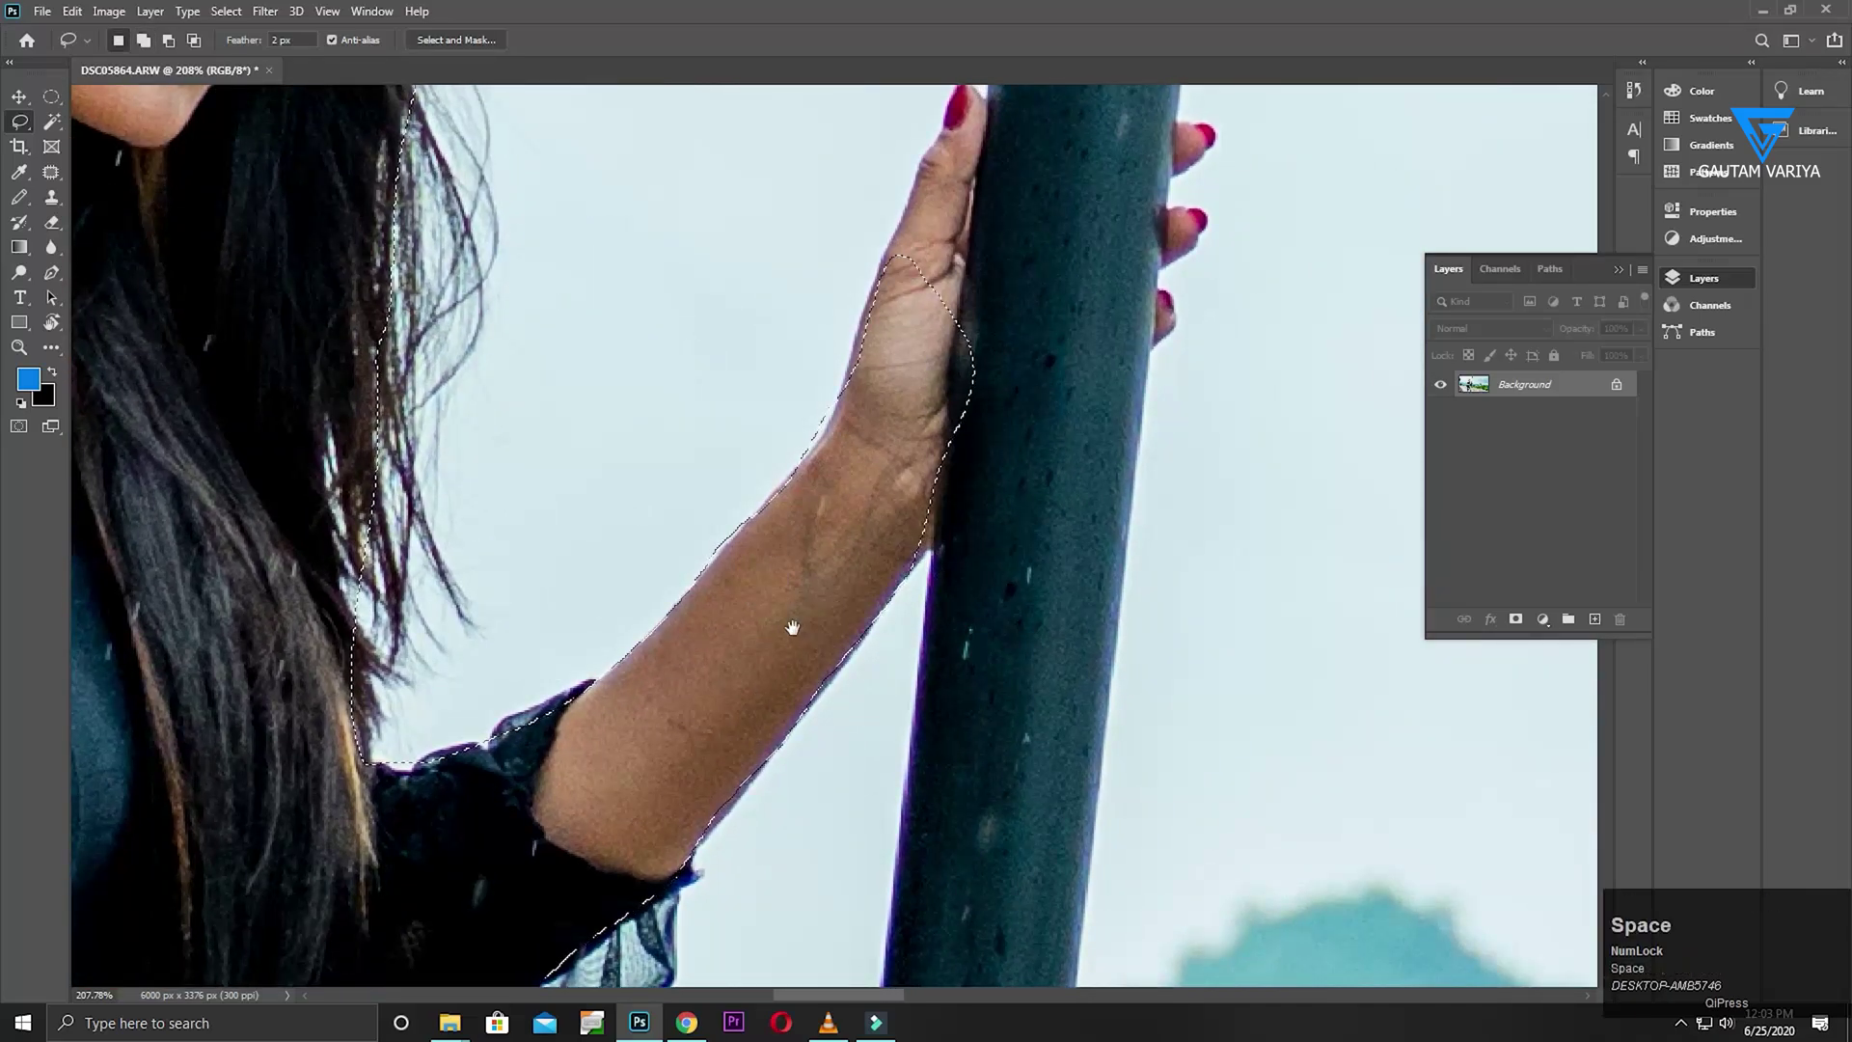
Subtract the strip of bare waist and lower sleeve below the top's hem from the selection
drag(791, 628, 1067, 476)
drag(718, 493, 898, 561)
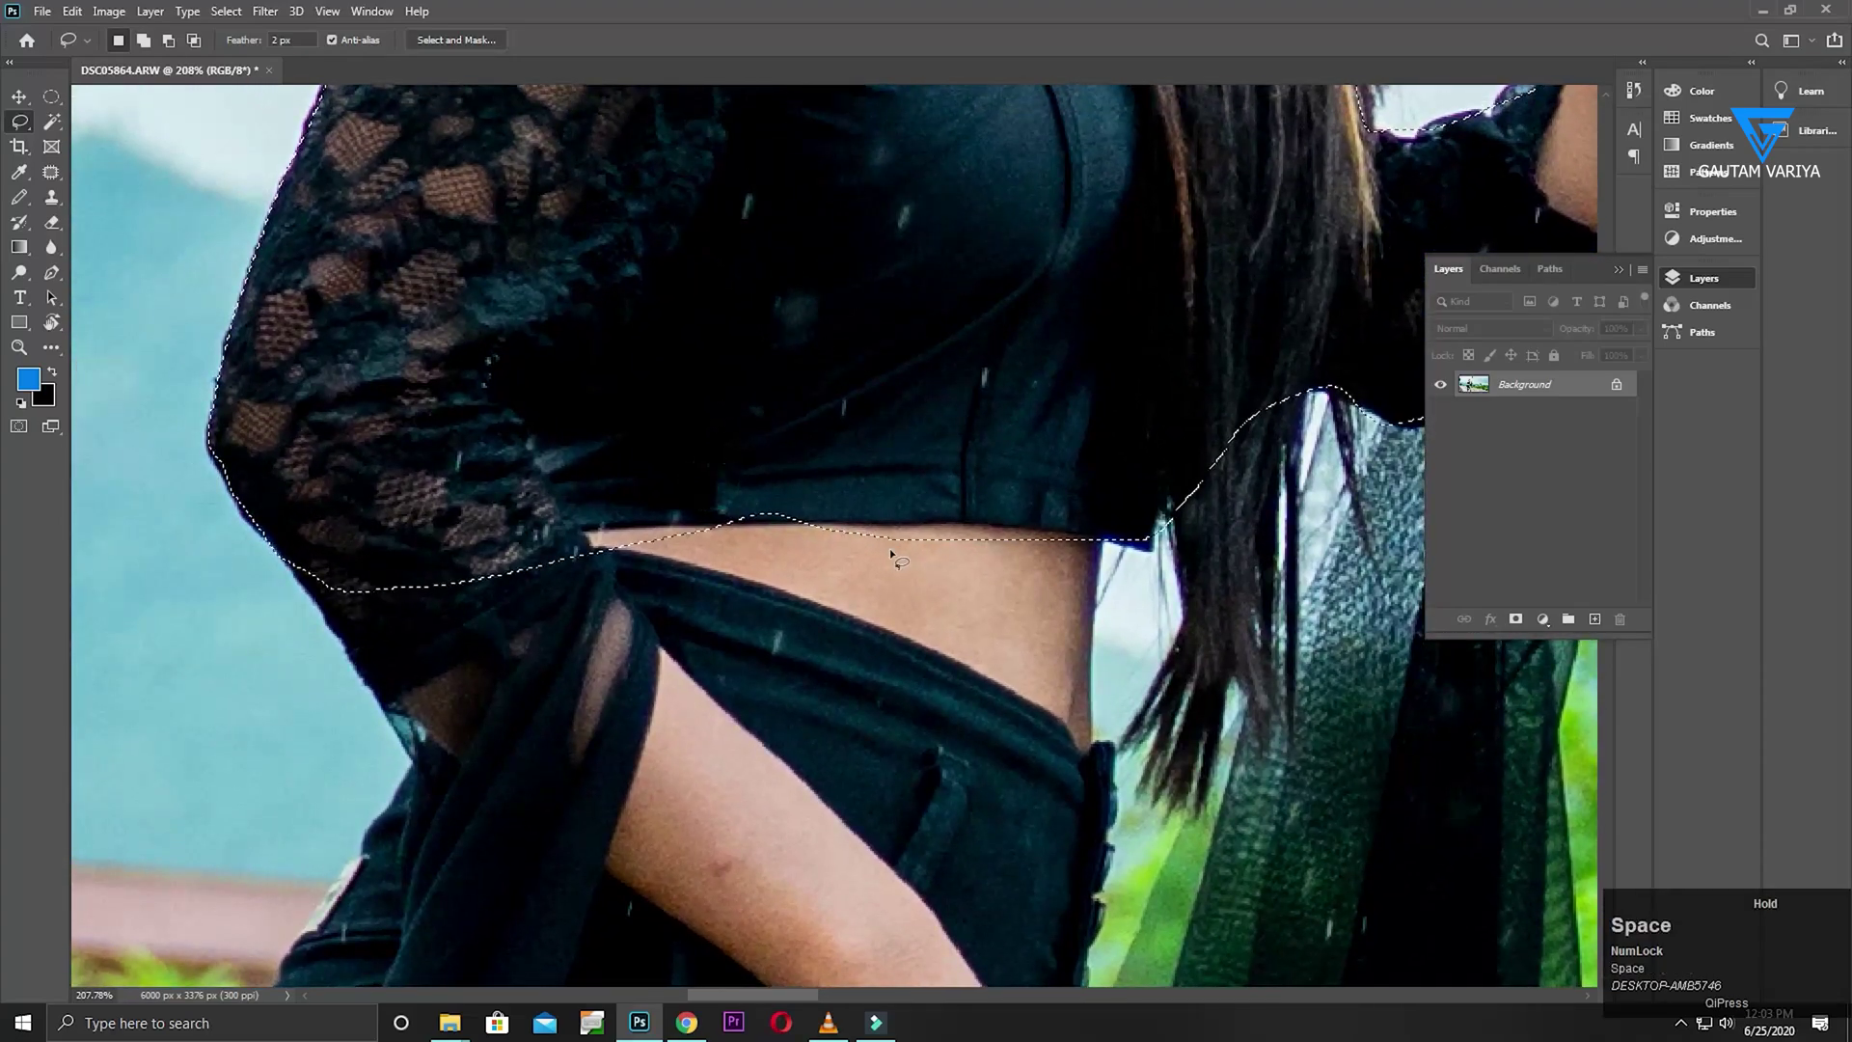
drag(677, 568, 686, 599)
alt+click(342, 697)
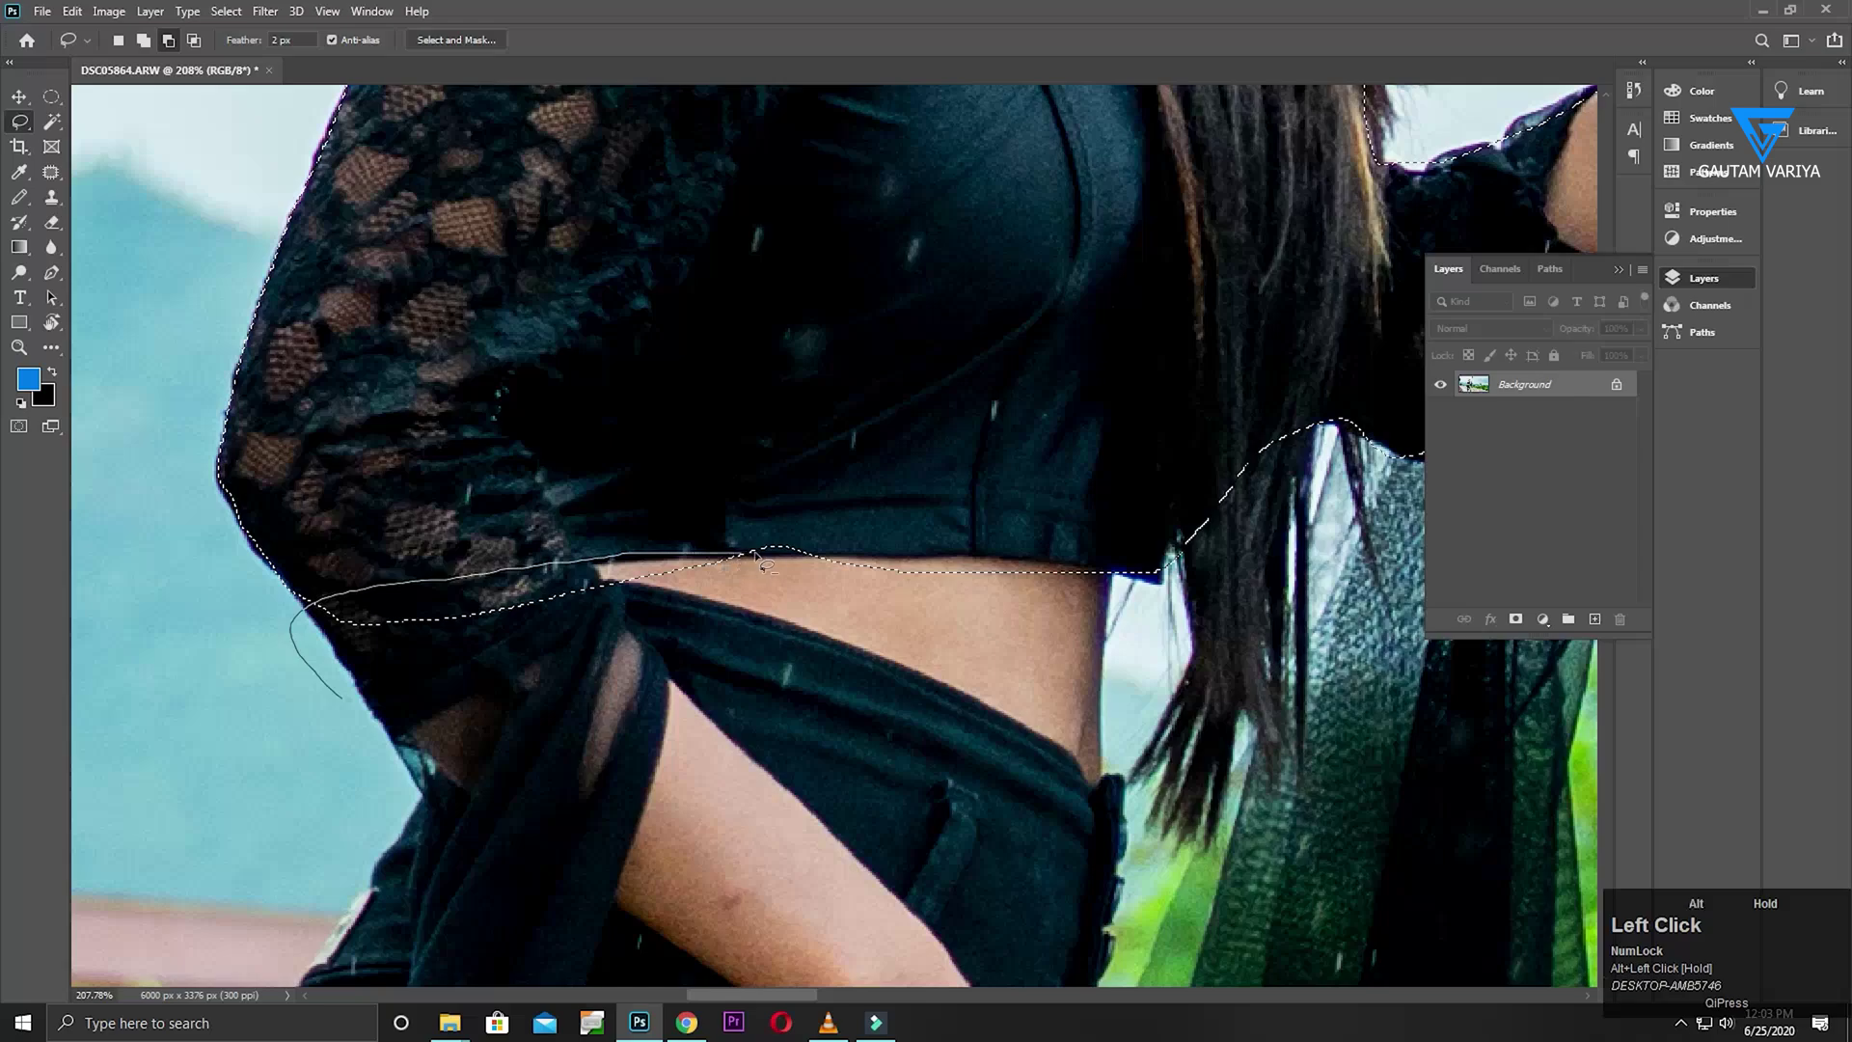
drag(1157, 577, 683, 748)
Copy the feathered selection of the woman to a new layer and move the cutout to the other side of the pole
drag(759, 534, 567, 738)
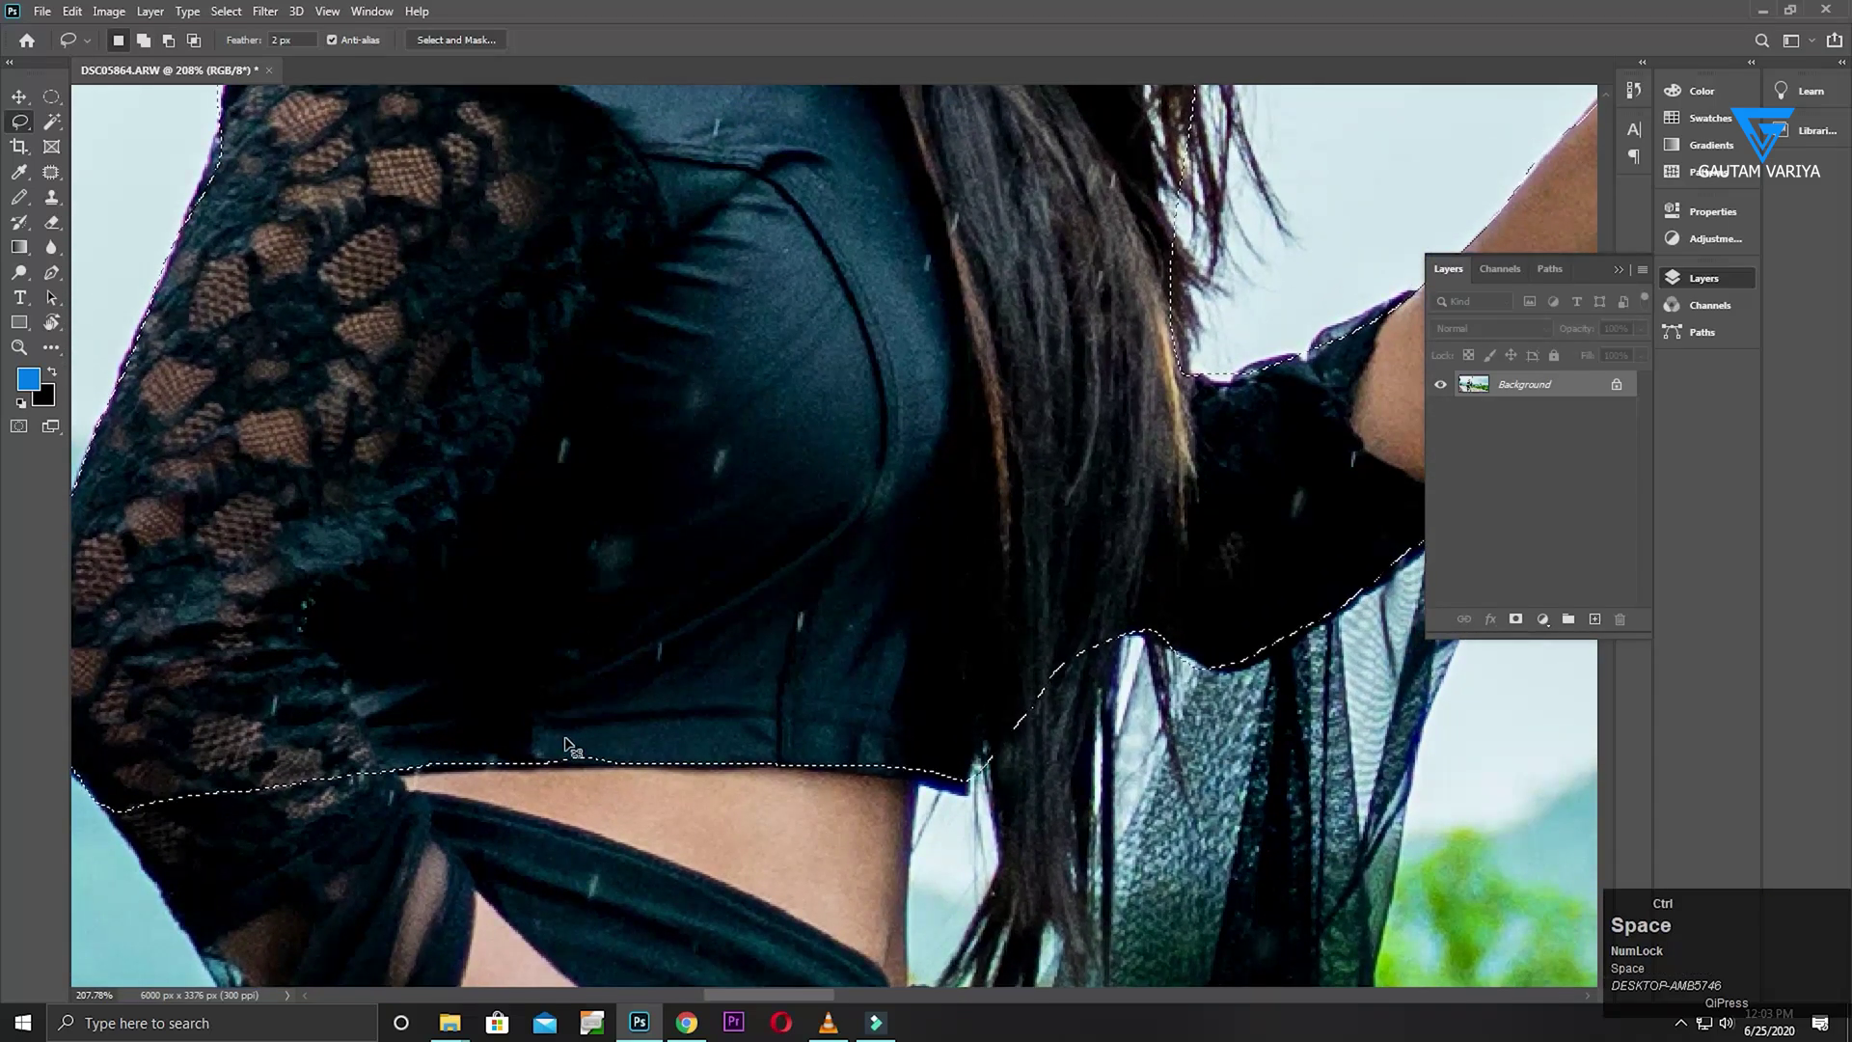
scroll(567, 743, down, 2)
drag(553, 518, 277, 610)
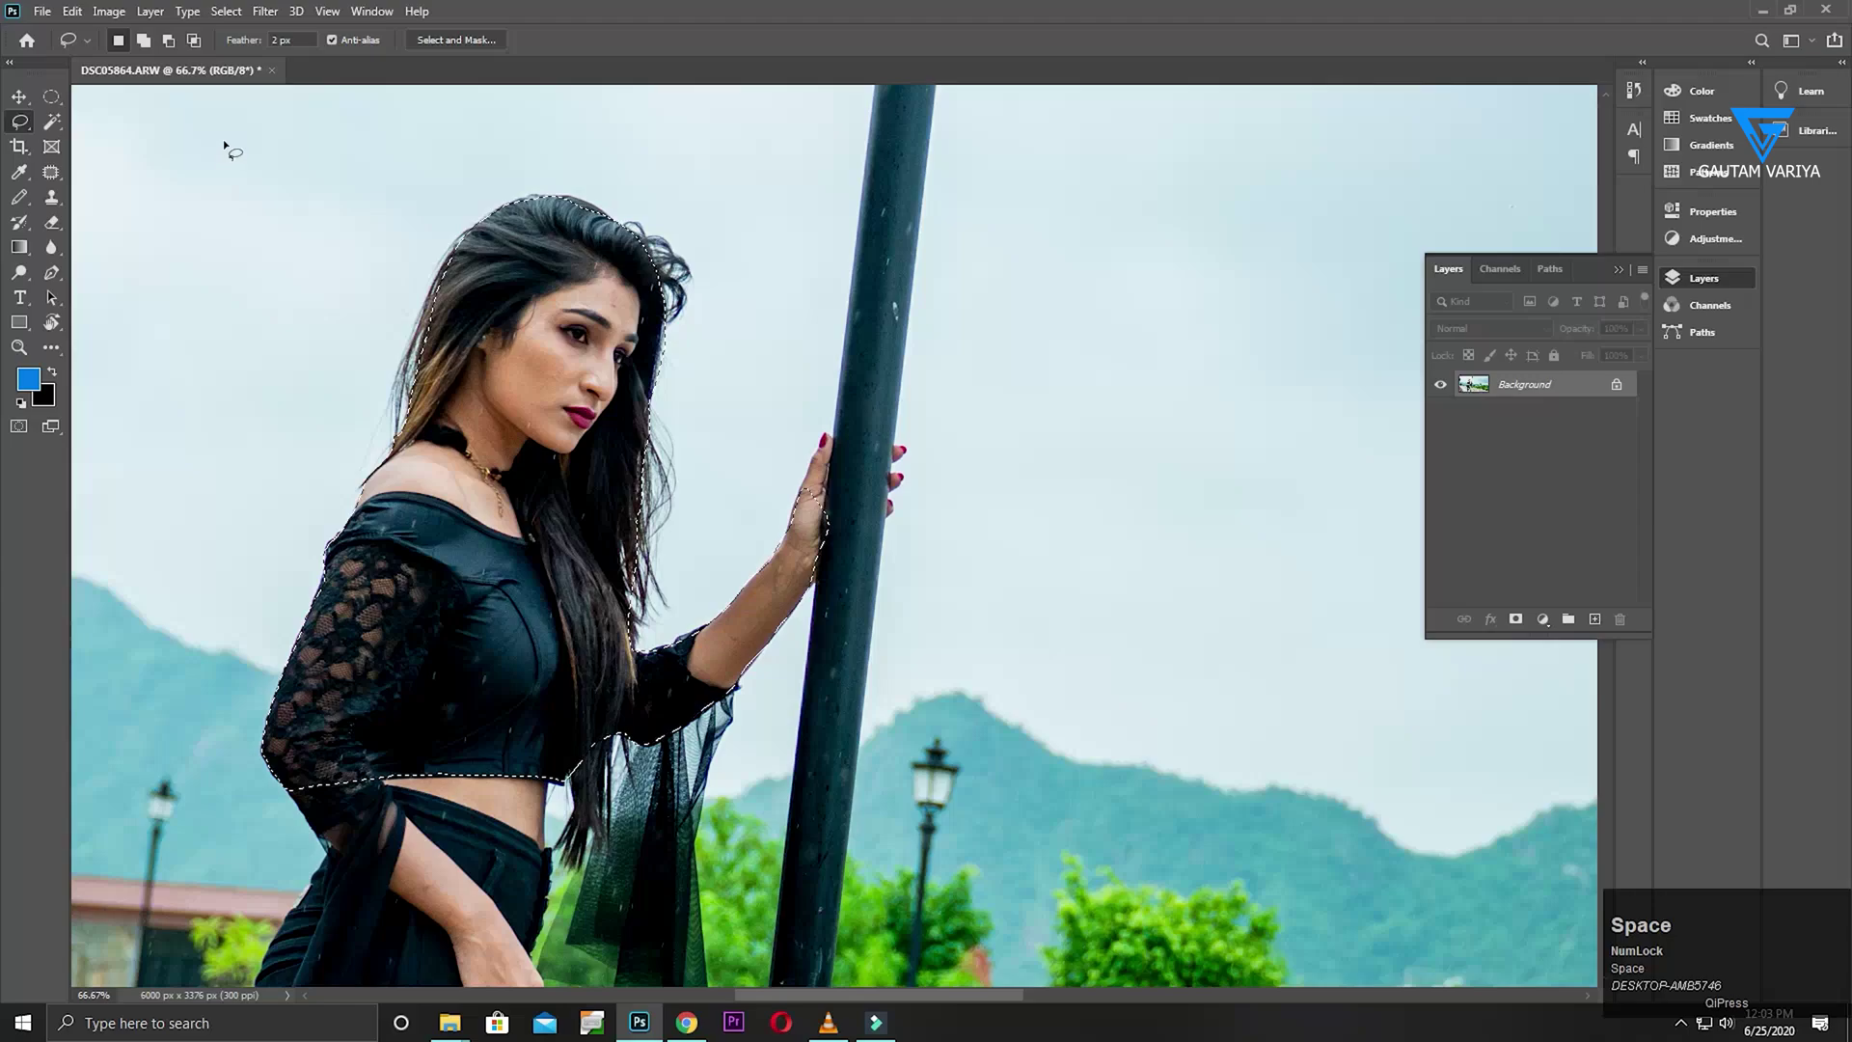
key(ctrl+v)
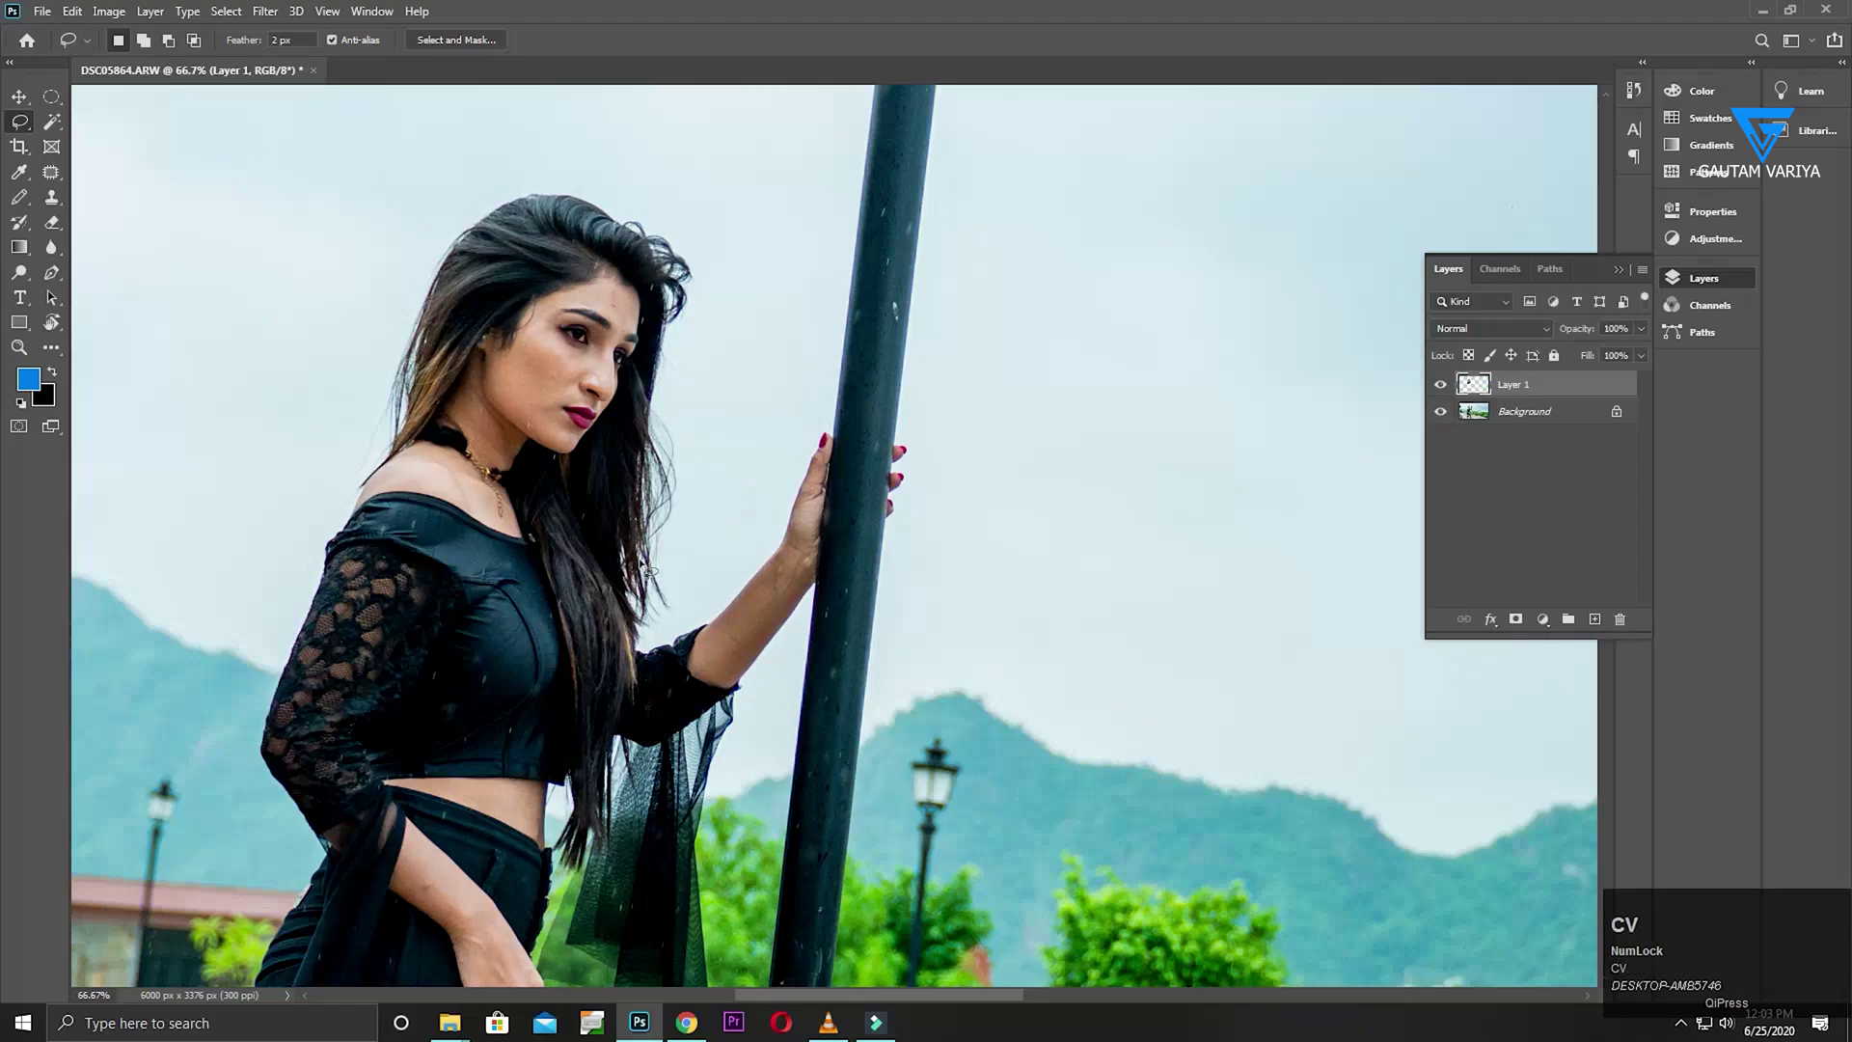
key(v)
mouse_move(579, 569)
mouse_down()
mouse_move(1109, 550)
mouse_move(1186, 569)
mouse_move(1220, 528)
mouse_move(1062, 686)
mouse_up()
Examine the softened hair edge of the feathered cutout up close, and compare the whole cutout with the original woman
drag(1064, 411, 1145, 550)
drag(1032, 444, 1047, 460)
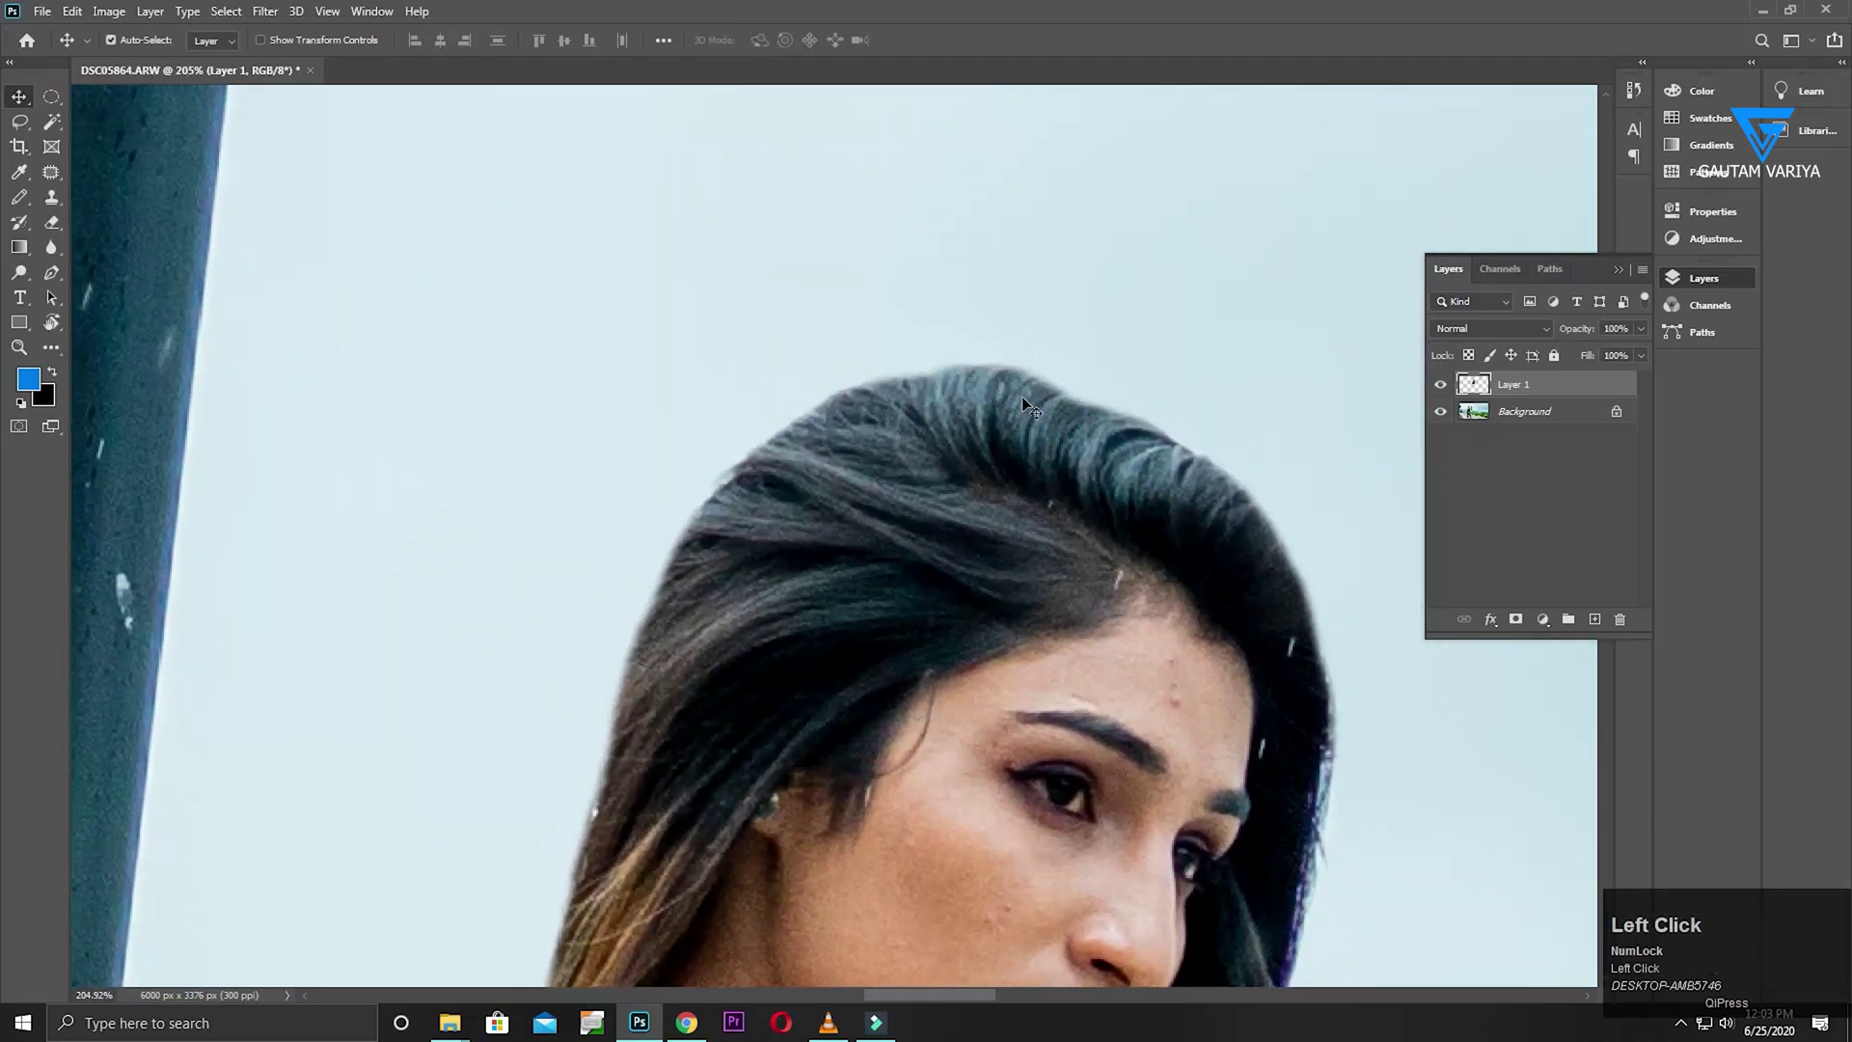
key(ctrl+minus)
key(ctrl+minus)
key(ctrl+minus)
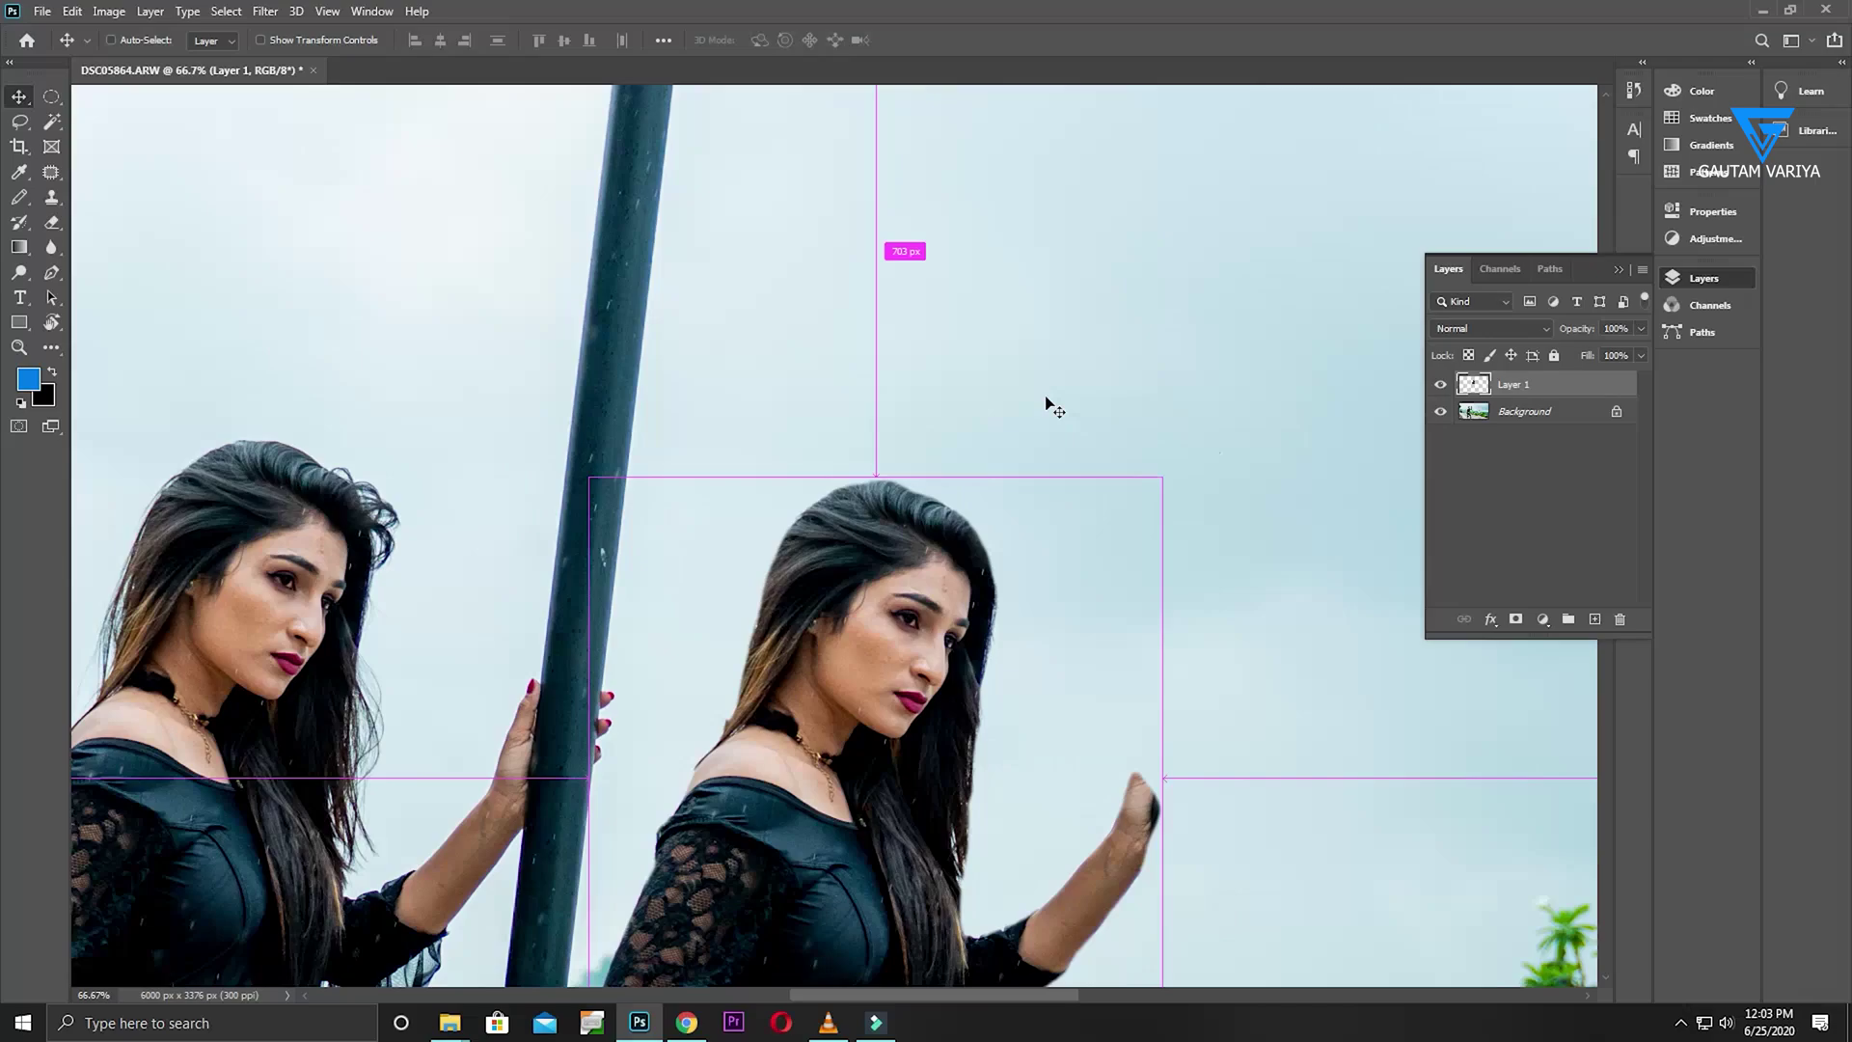
key(ctrl+minus)
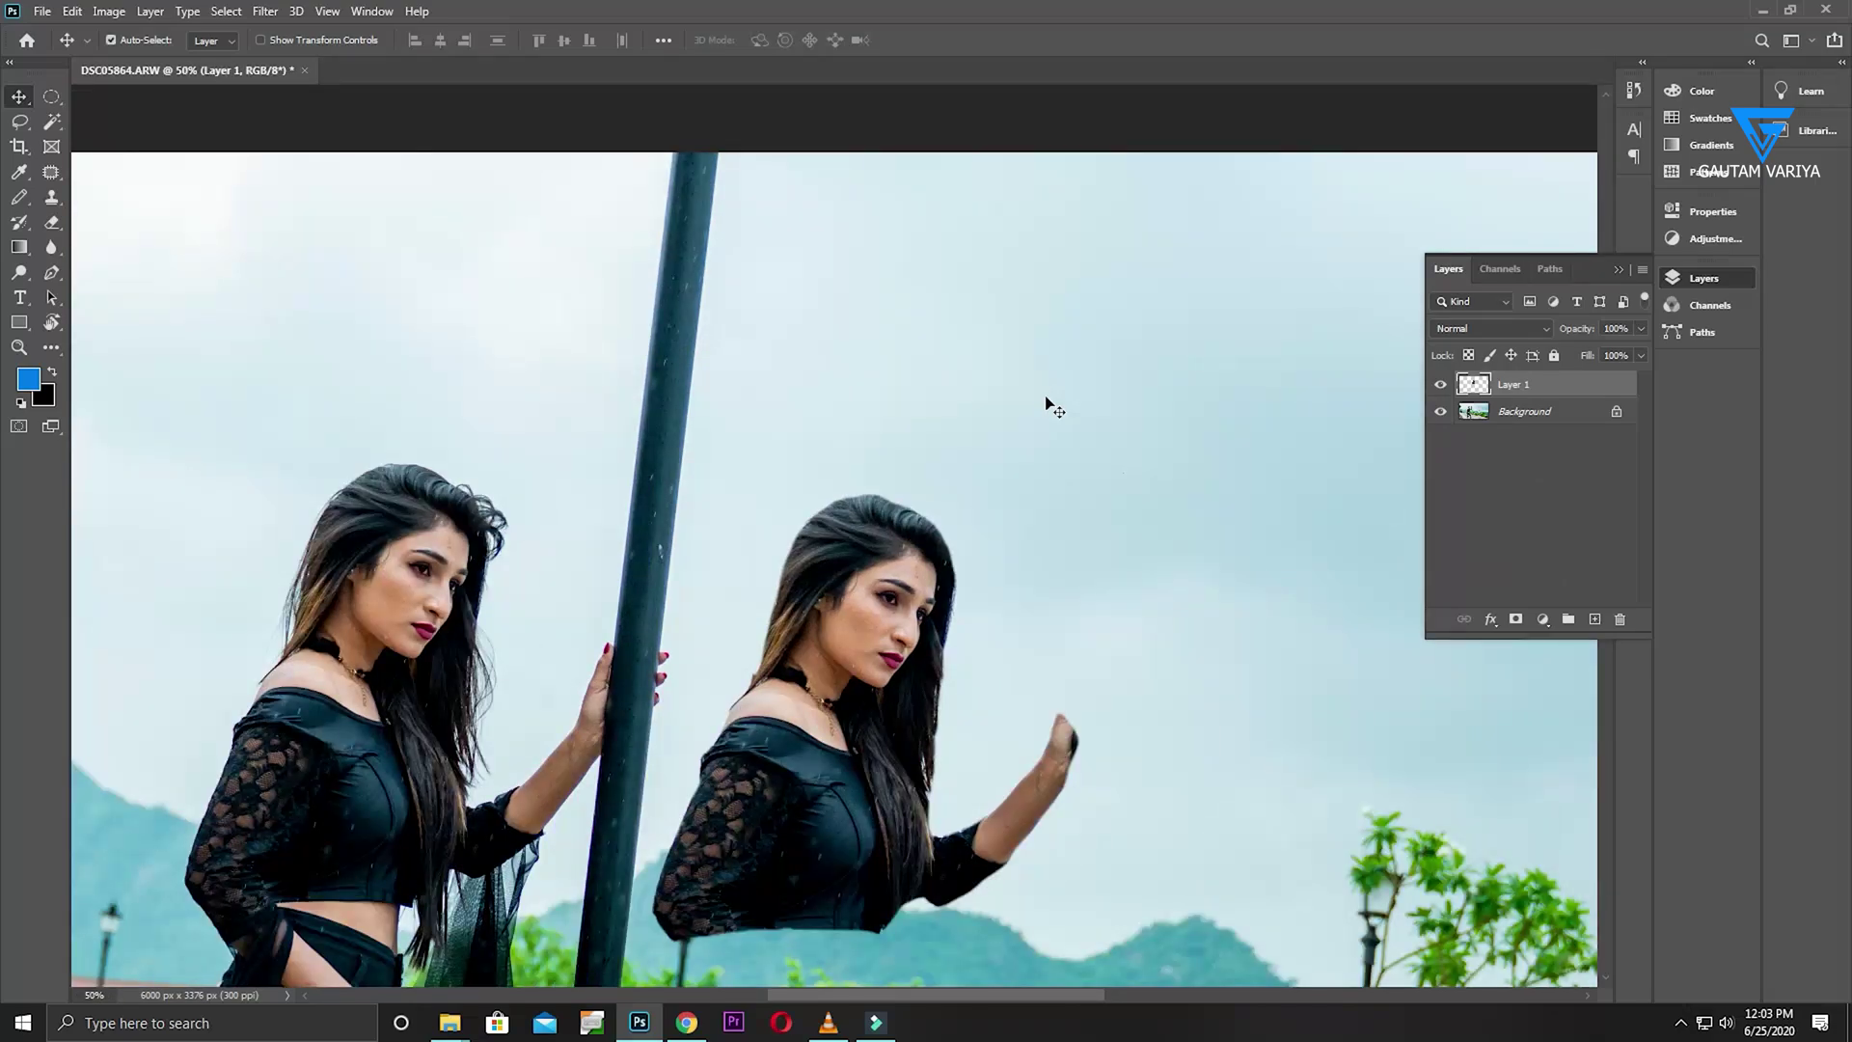
drag(837, 666, 885, 616)
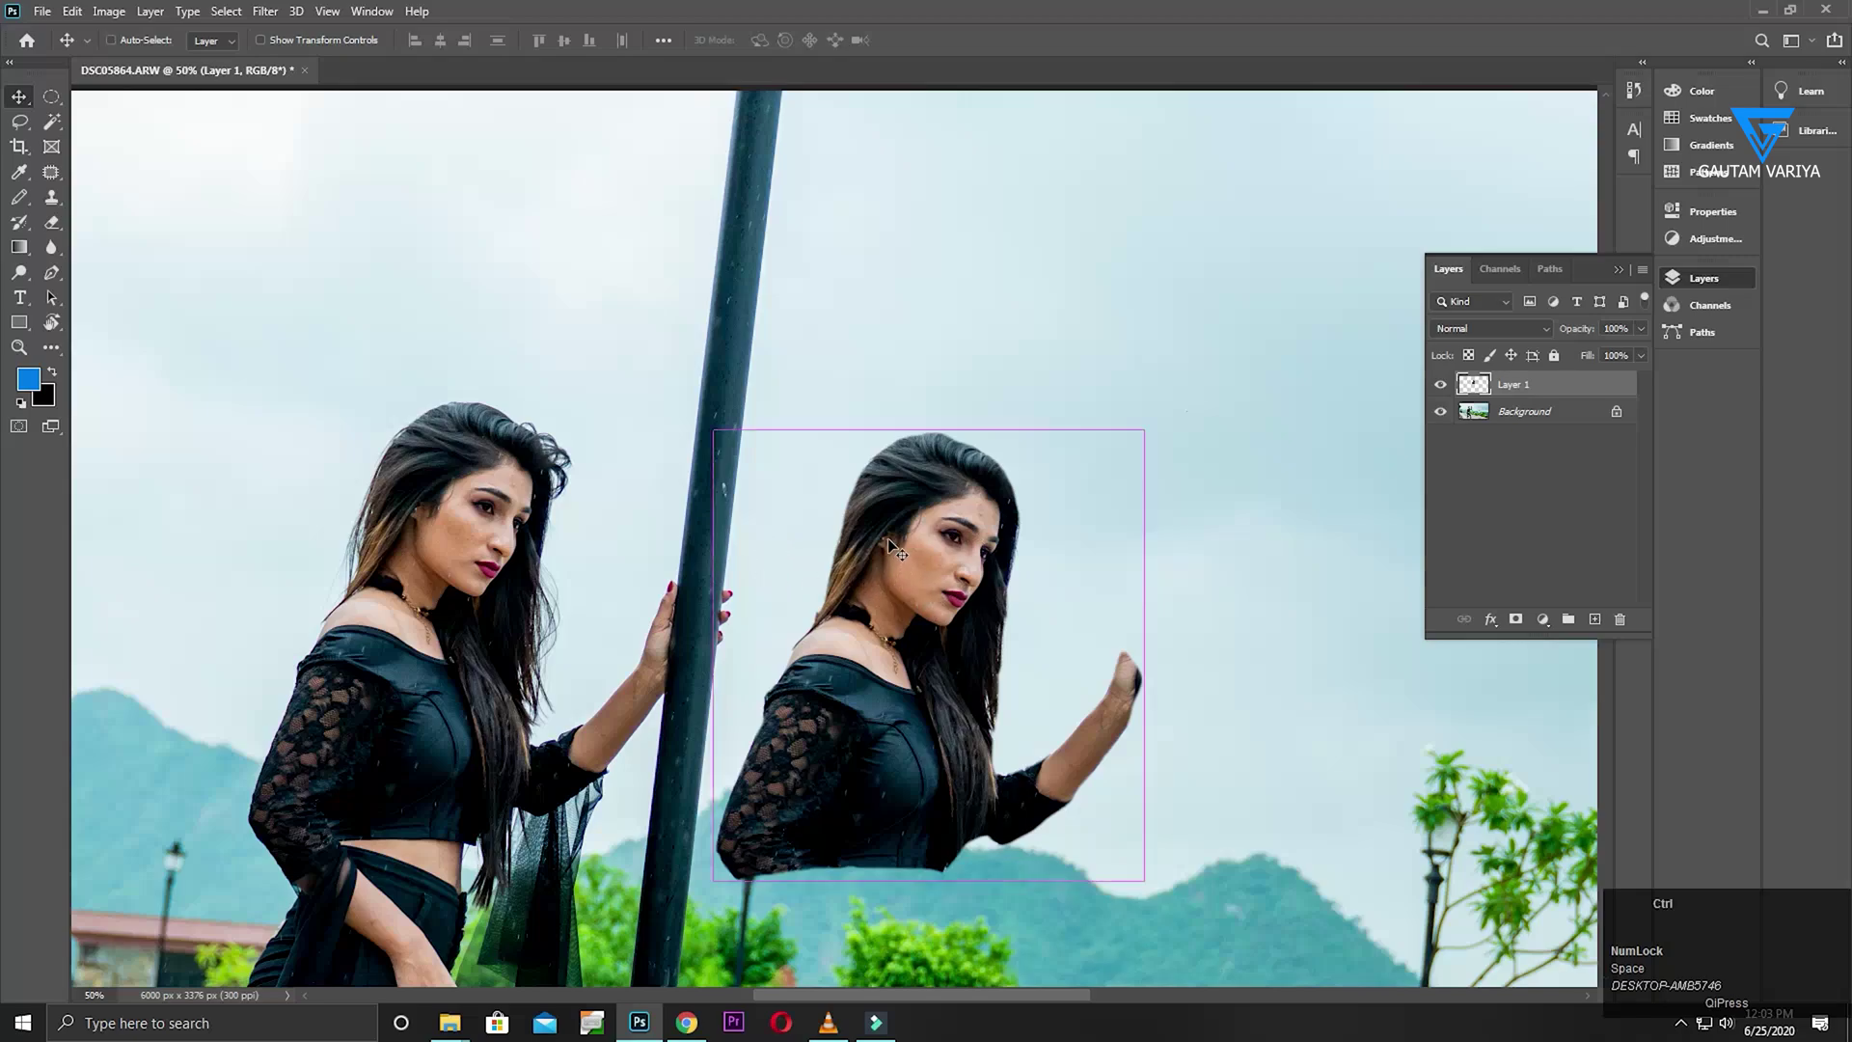
Undo the feathered cutout's move and paste, and switch to the Polygonal Lasso tool with the selection cleared
key(ctrl+z)
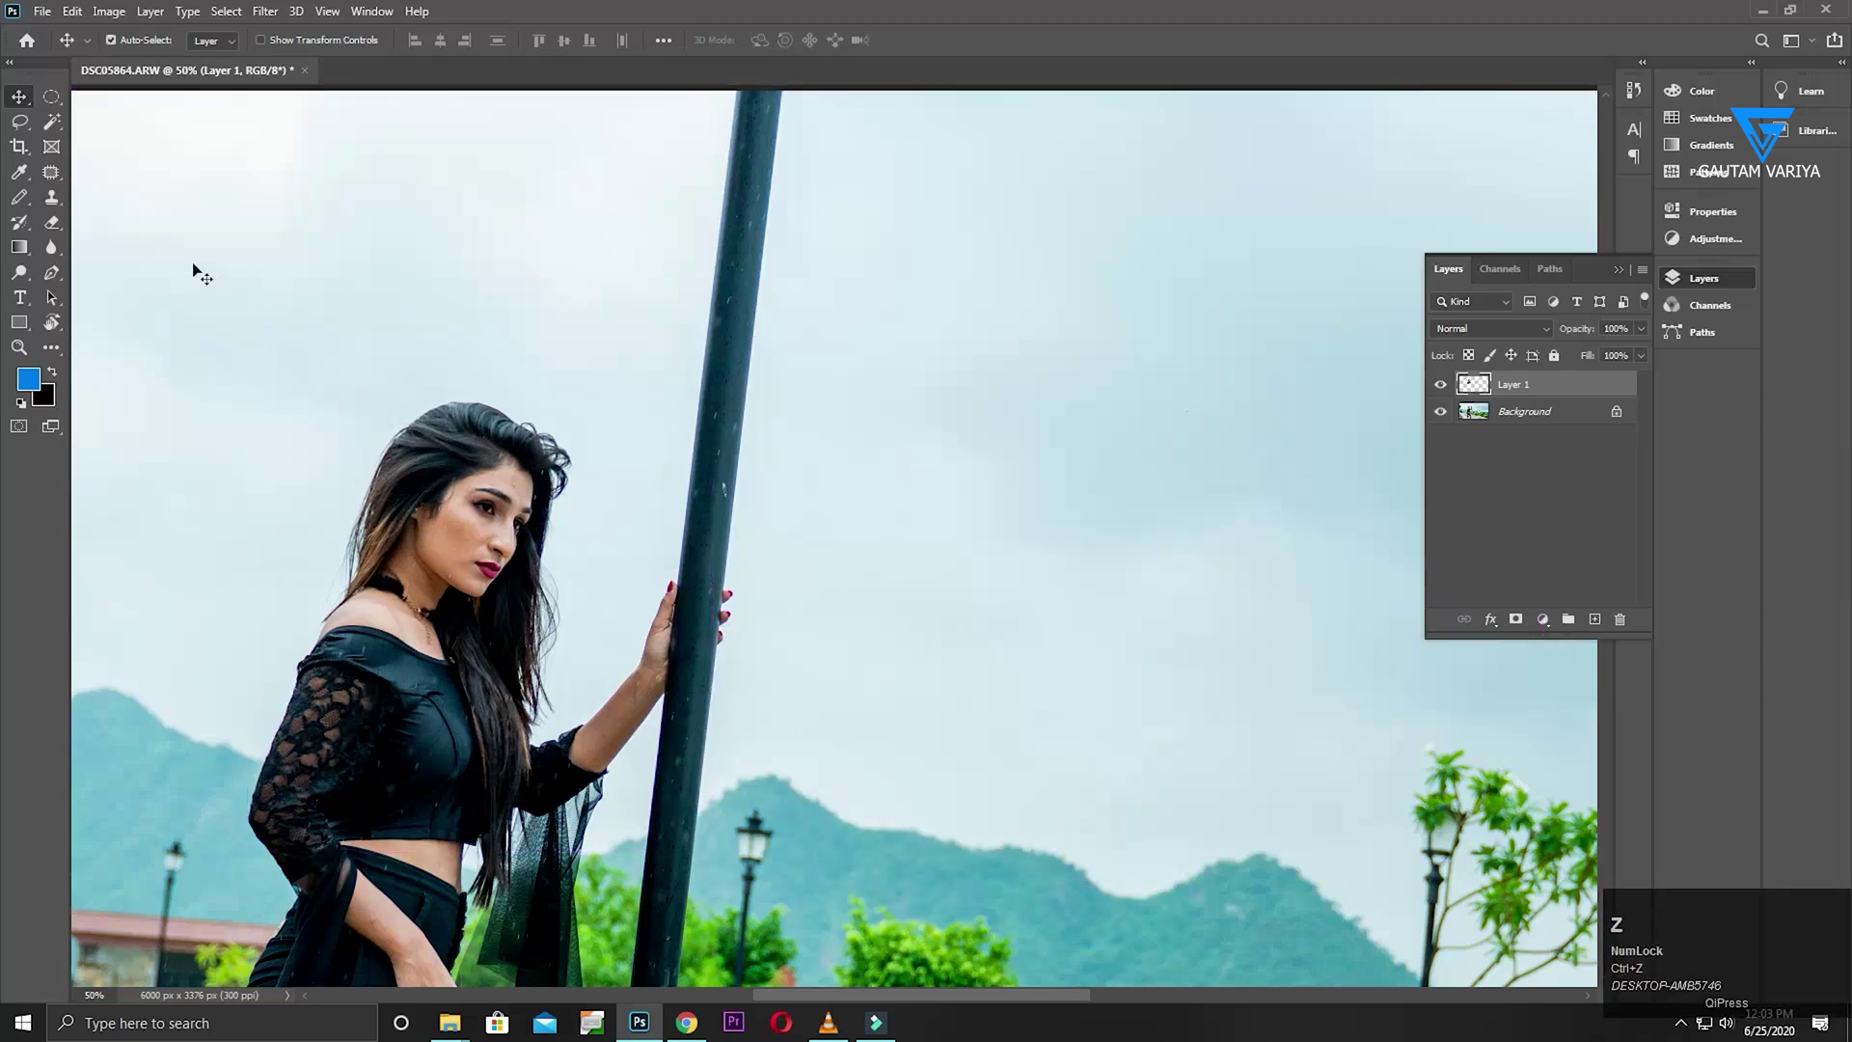
key(ctrl+z)
click(21, 128)
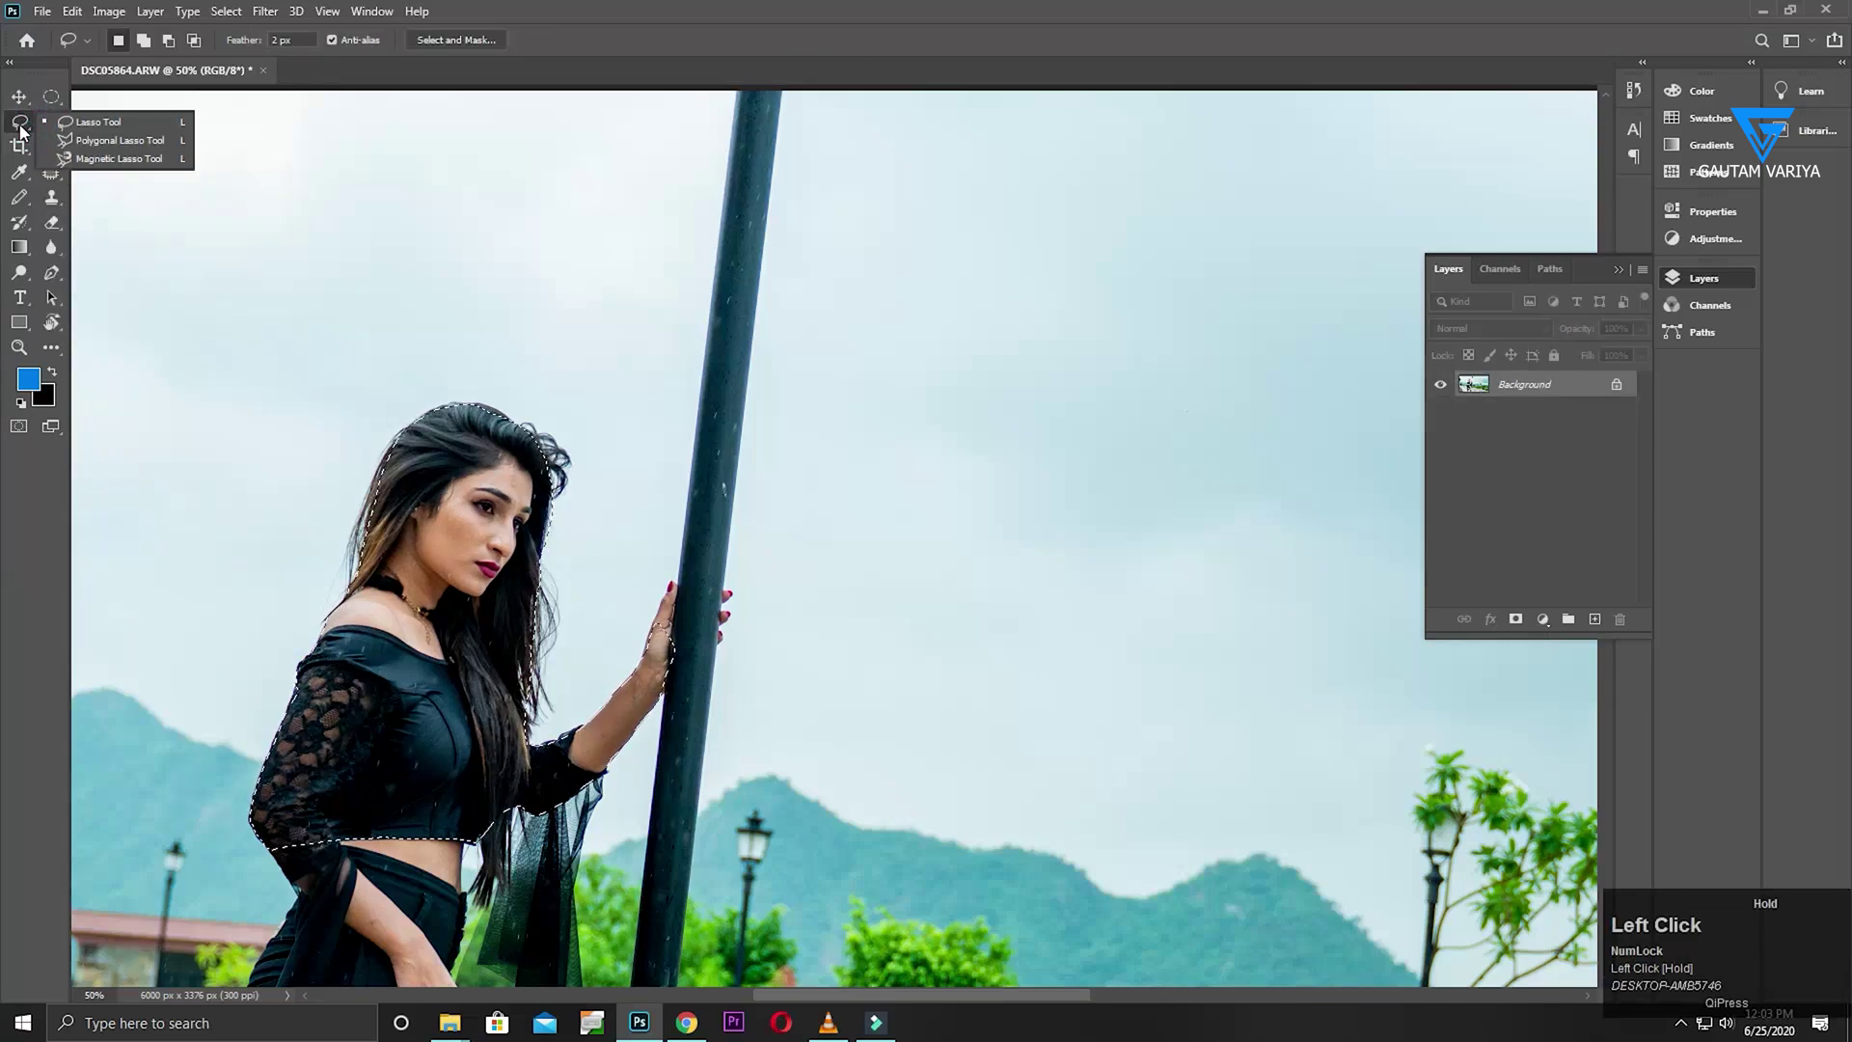
click(146, 144)
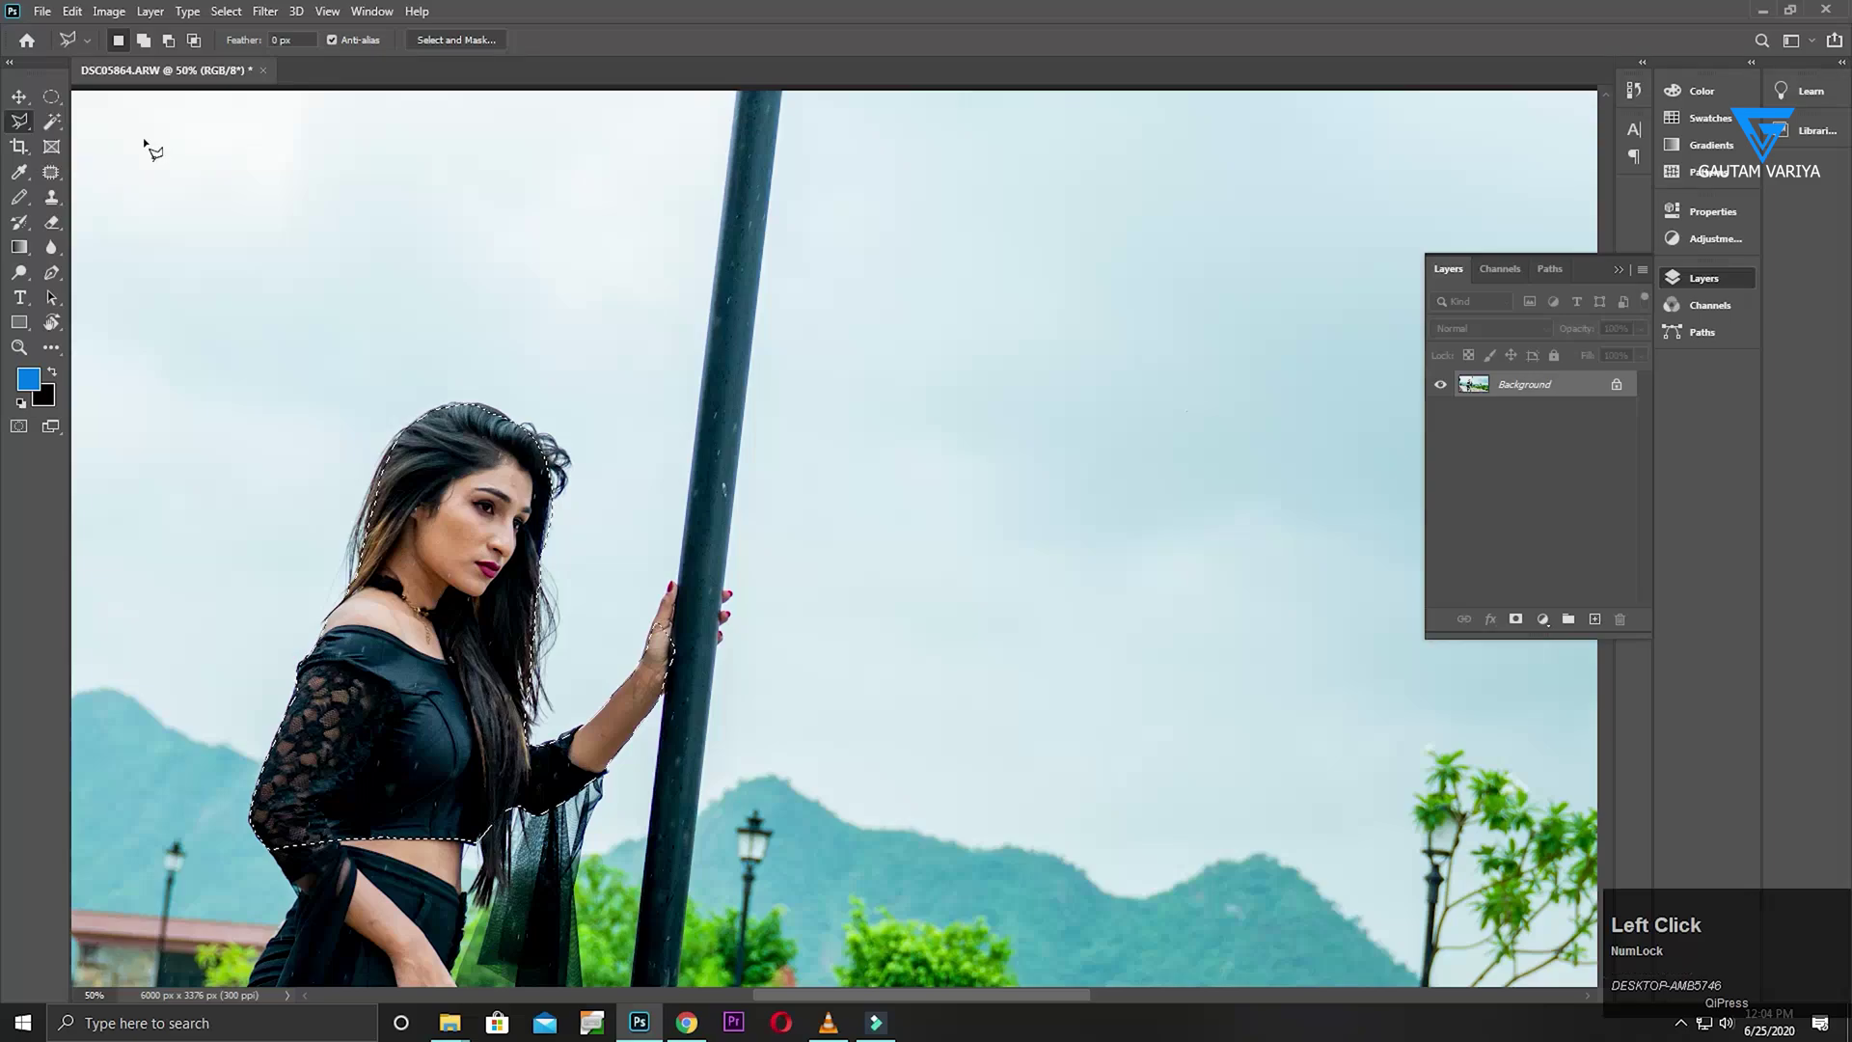
key(ctrl+d)
Try to outline the woman's hair, face and neck with straight Polygonal Lasso segments
drag(383, 378, 448, 475)
click(408, 516)
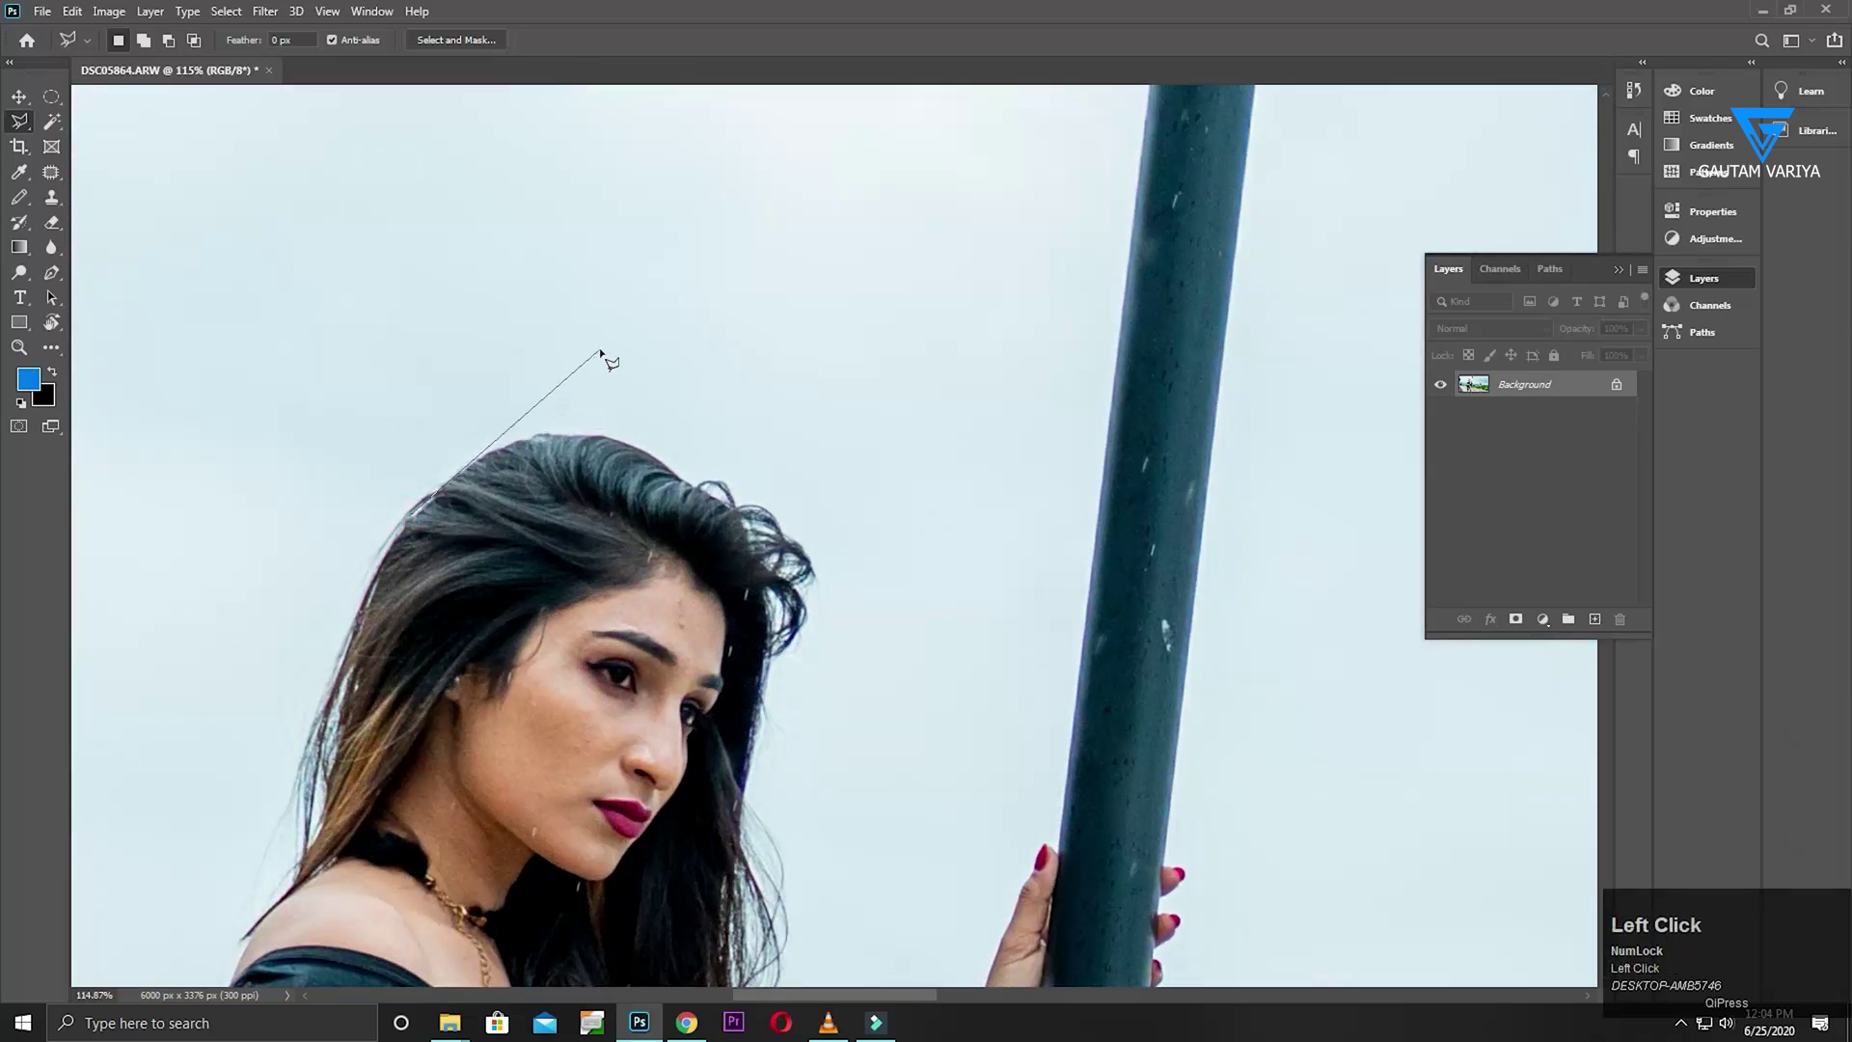
click(475, 467)
click(537, 434)
click(577, 438)
click(729, 515)
click(767, 567)
click(776, 668)
click(749, 753)
click(731, 854)
key(space)
drag(707, 899, 747, 815)
click(765, 834)
click(670, 881)
click(424, 892)
click(335, 857)
click(339, 752)
key(Escape)
click(420, 494)
key(space)
drag(638, 482, 561, 452)
key(ctrl+z)
click(259, 44)
click(848, 207)
key(space)
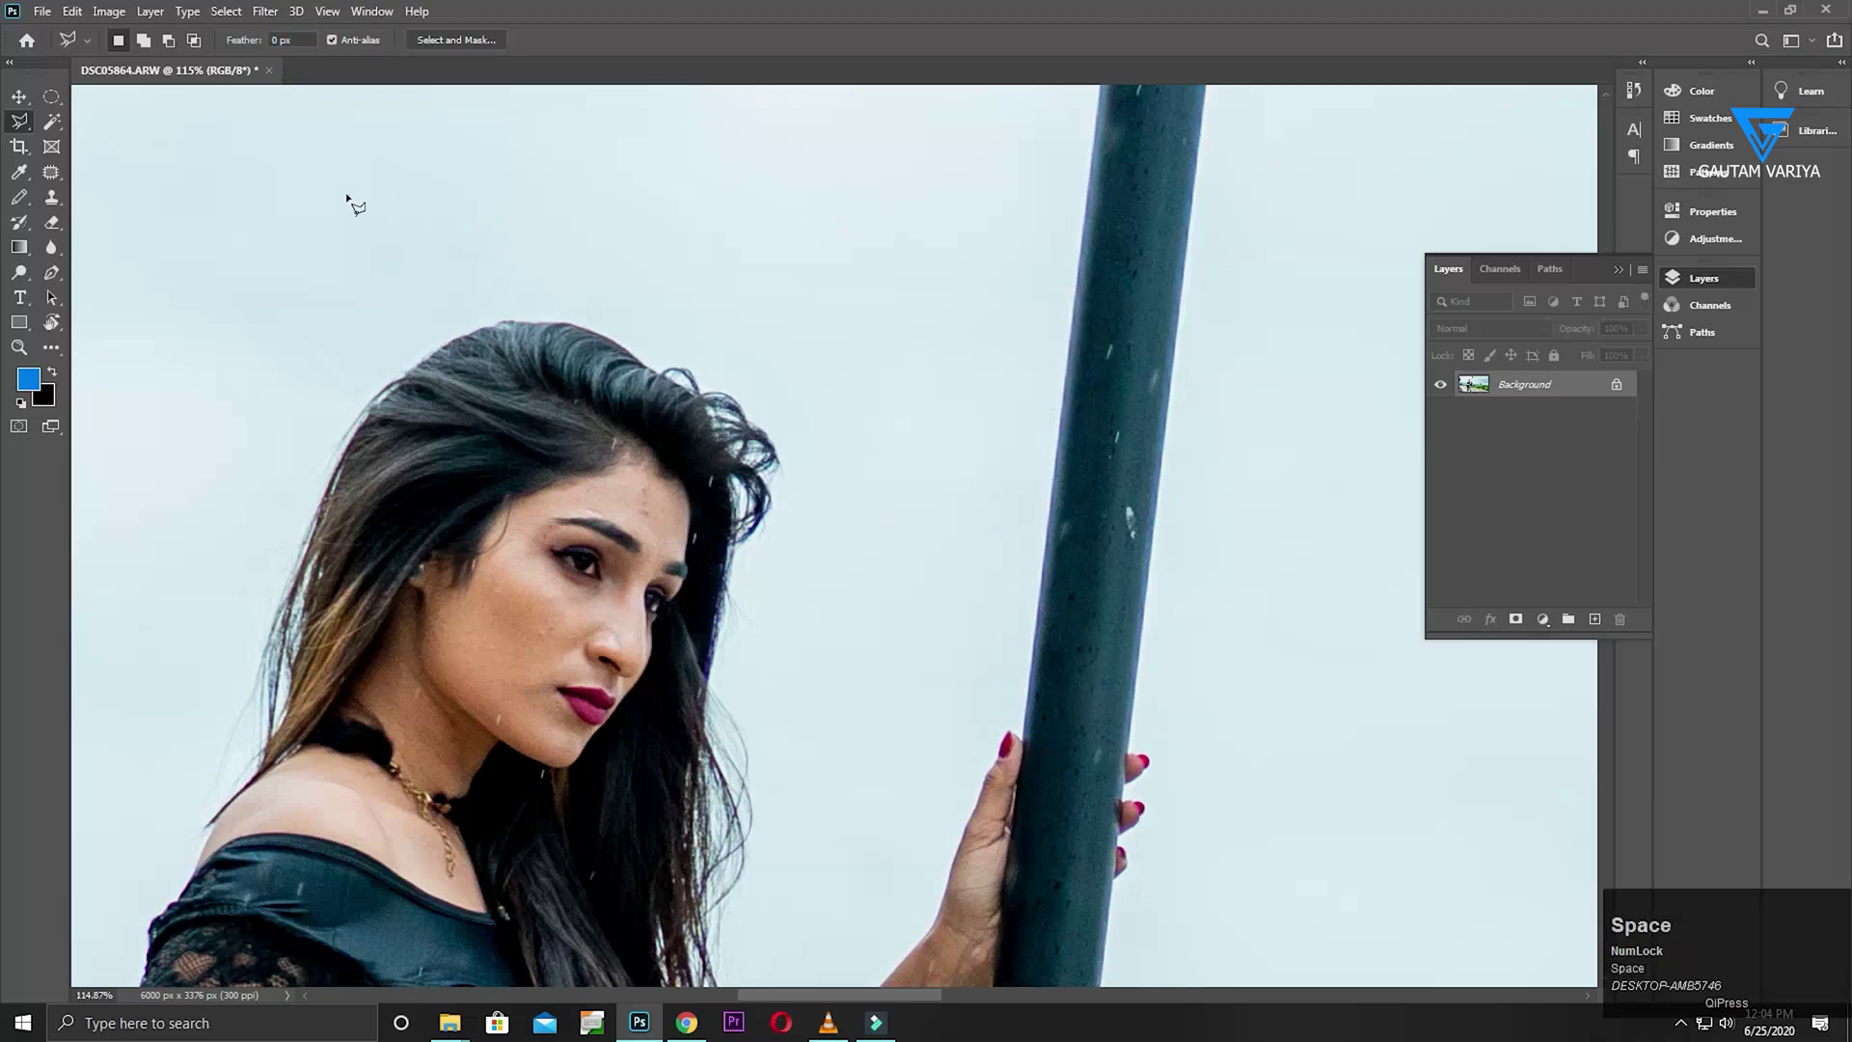
Choose the Polygonal Lasso tool and set its feather to 2 px for outlining the woman's hair
click(20, 122)
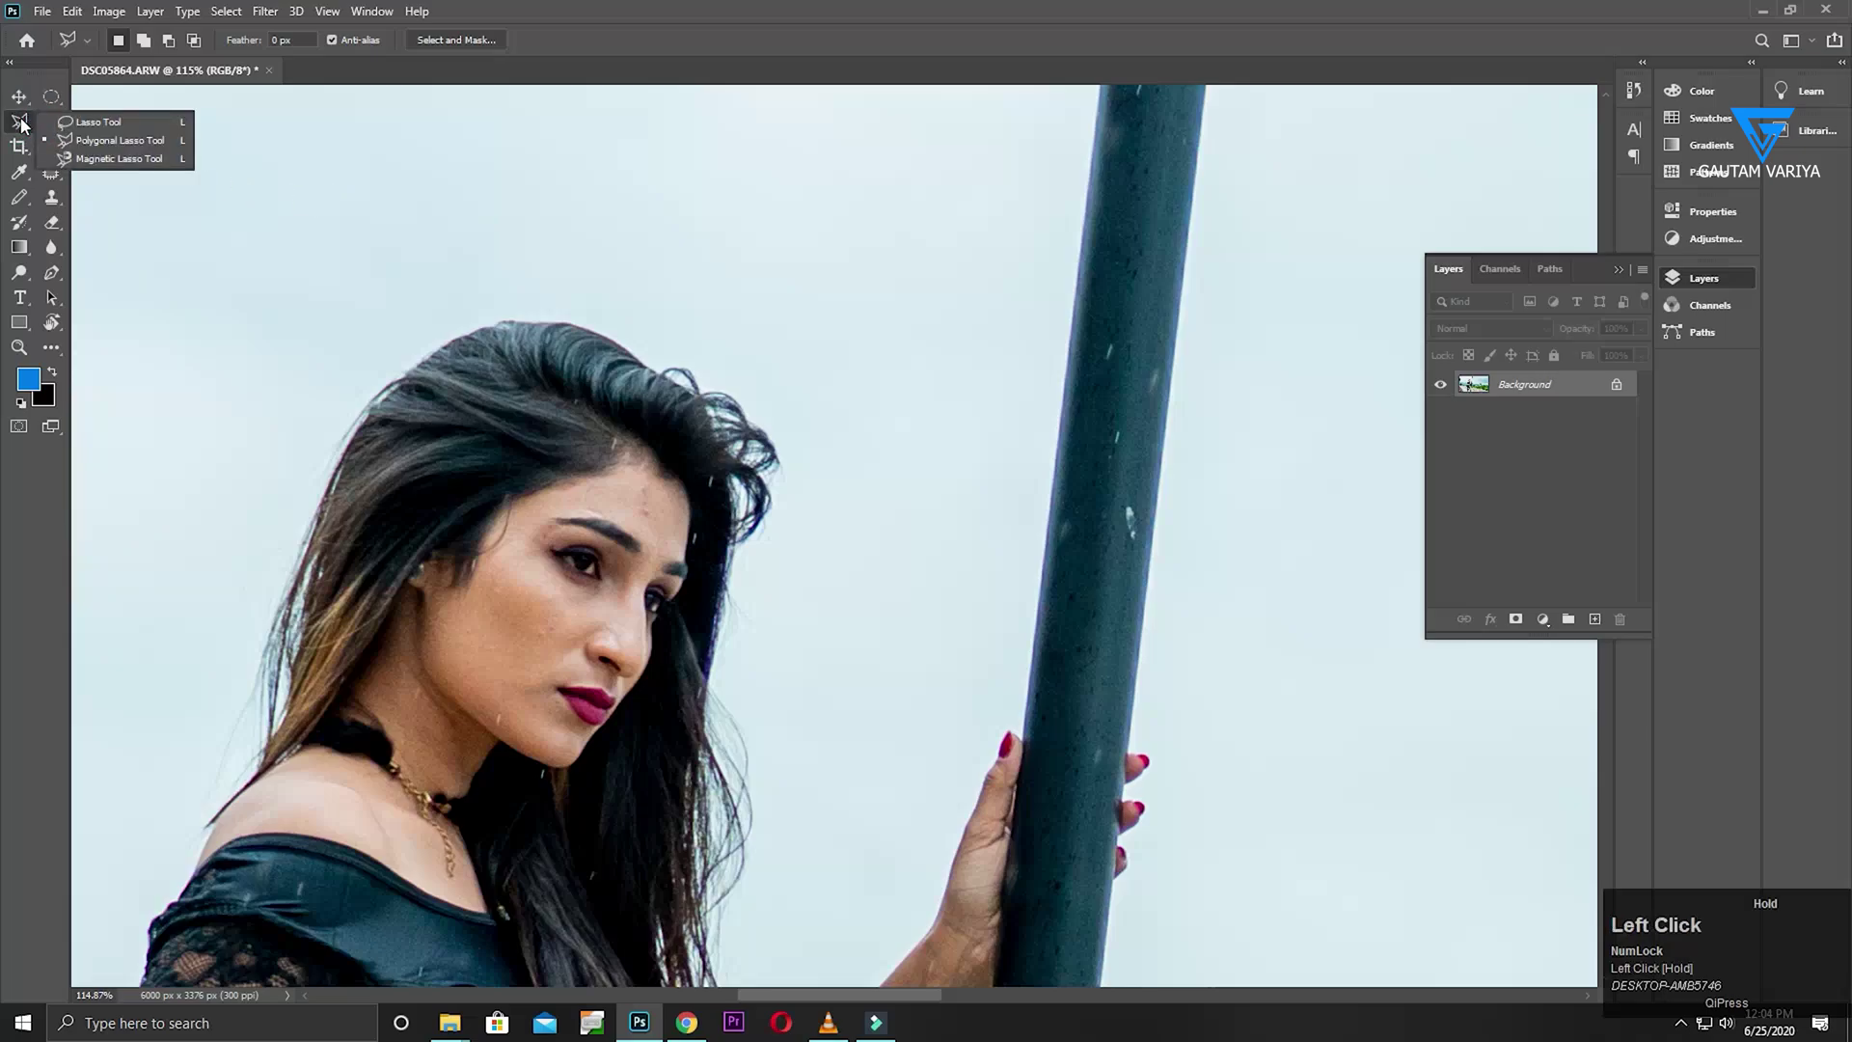
click(101, 142)
key(ctrl+space)
click(271, 40)
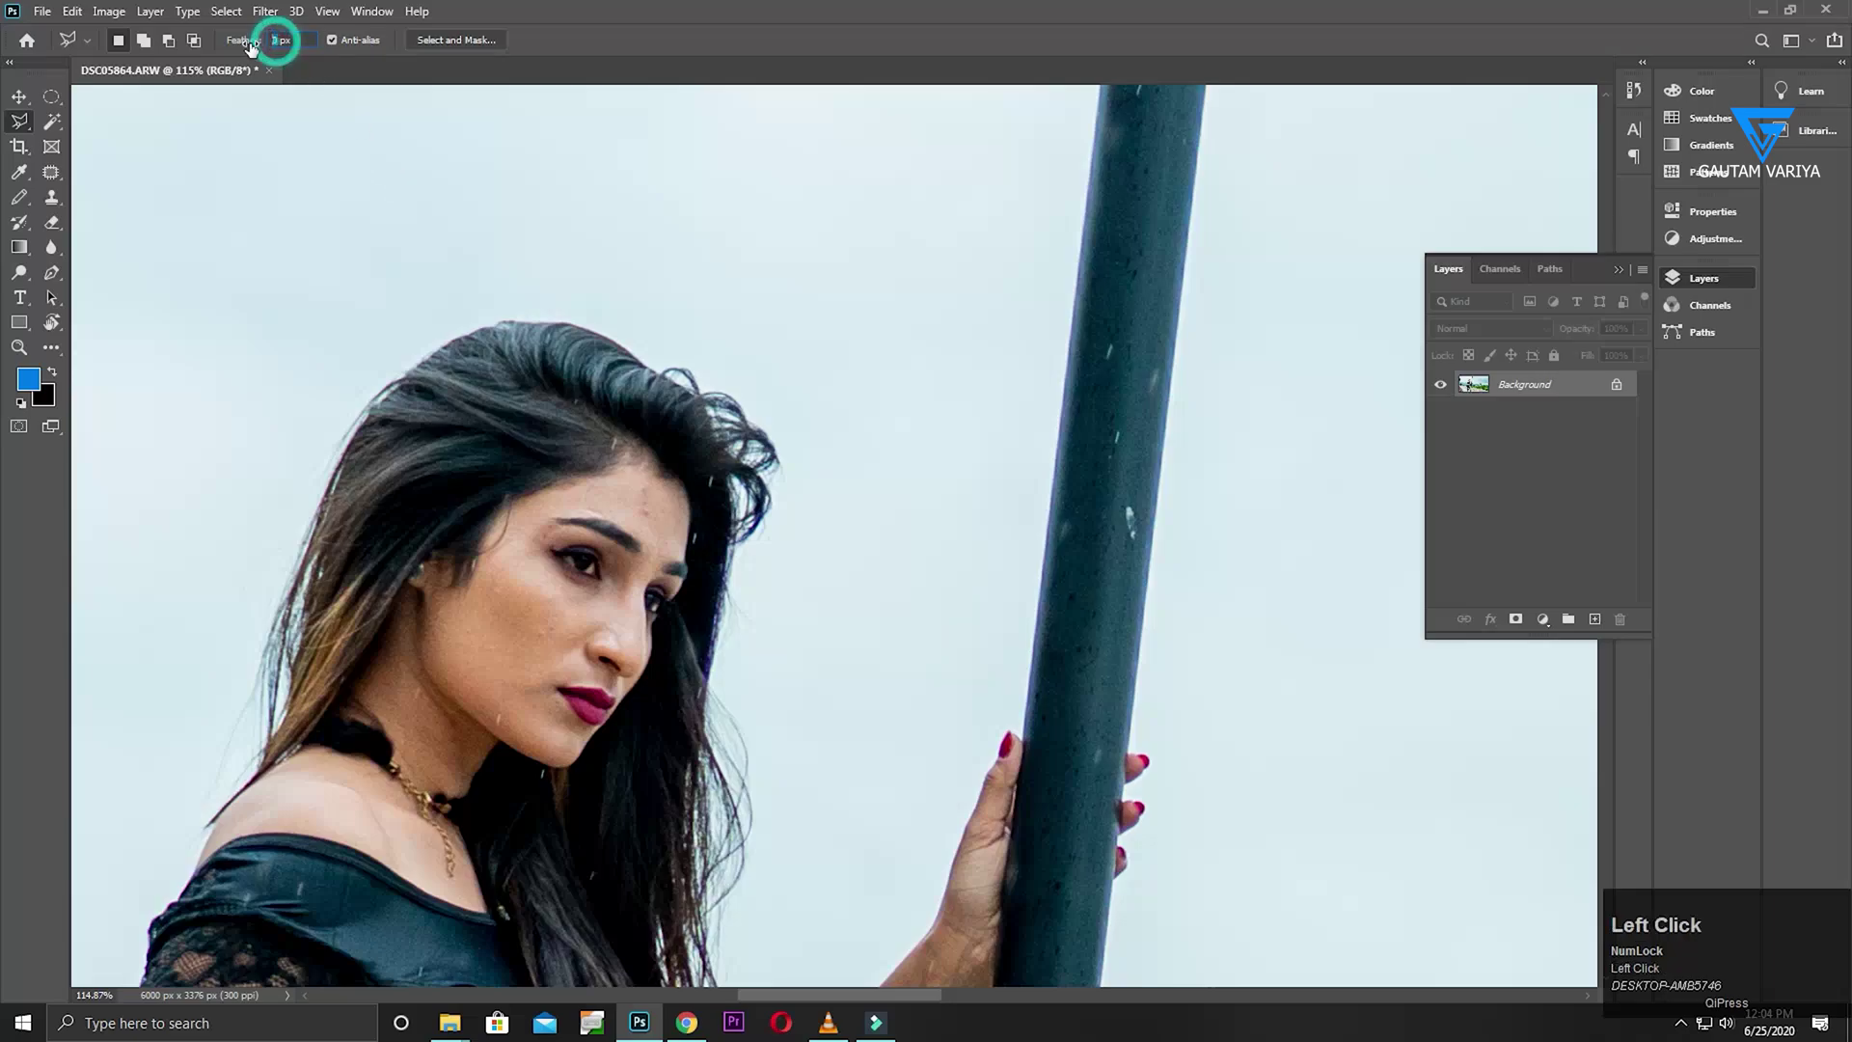
ctrl+click(530, 328)
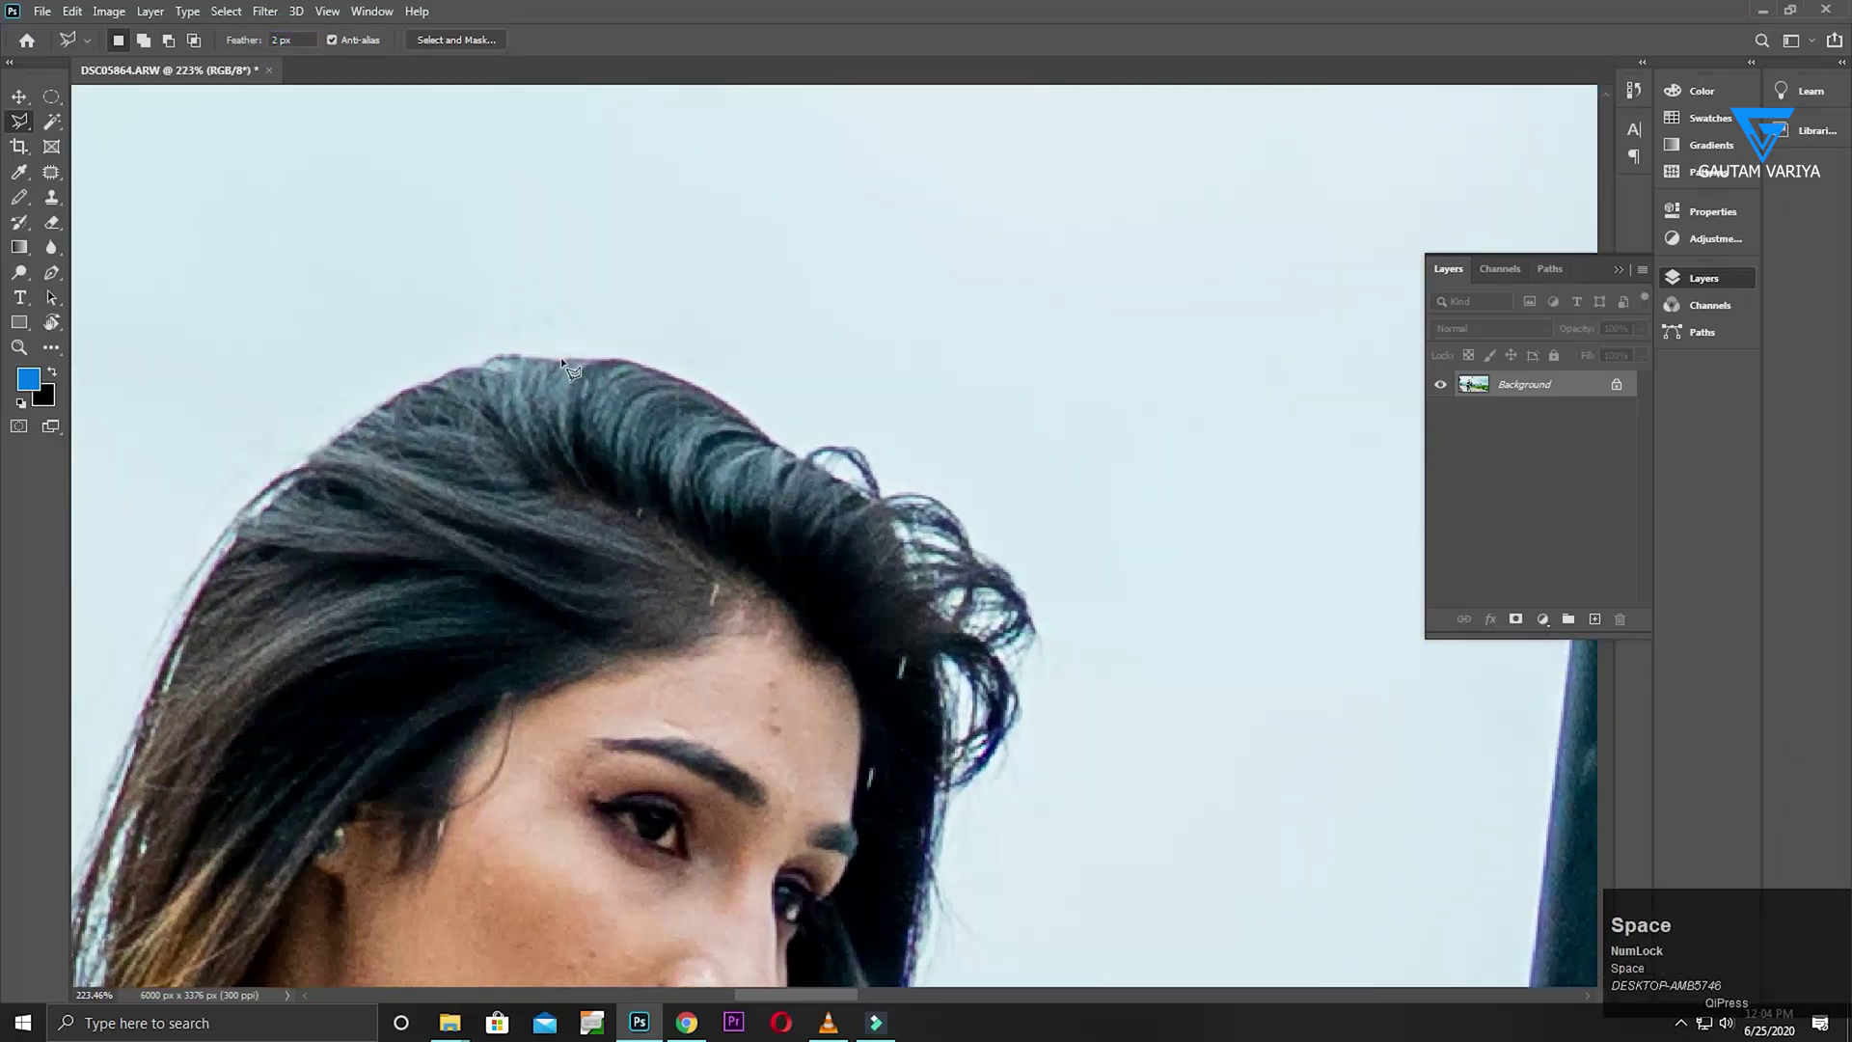
Trace the woman's hair from the crown along the face side and down around the loose strand tips
click(561, 359)
click(632, 367)
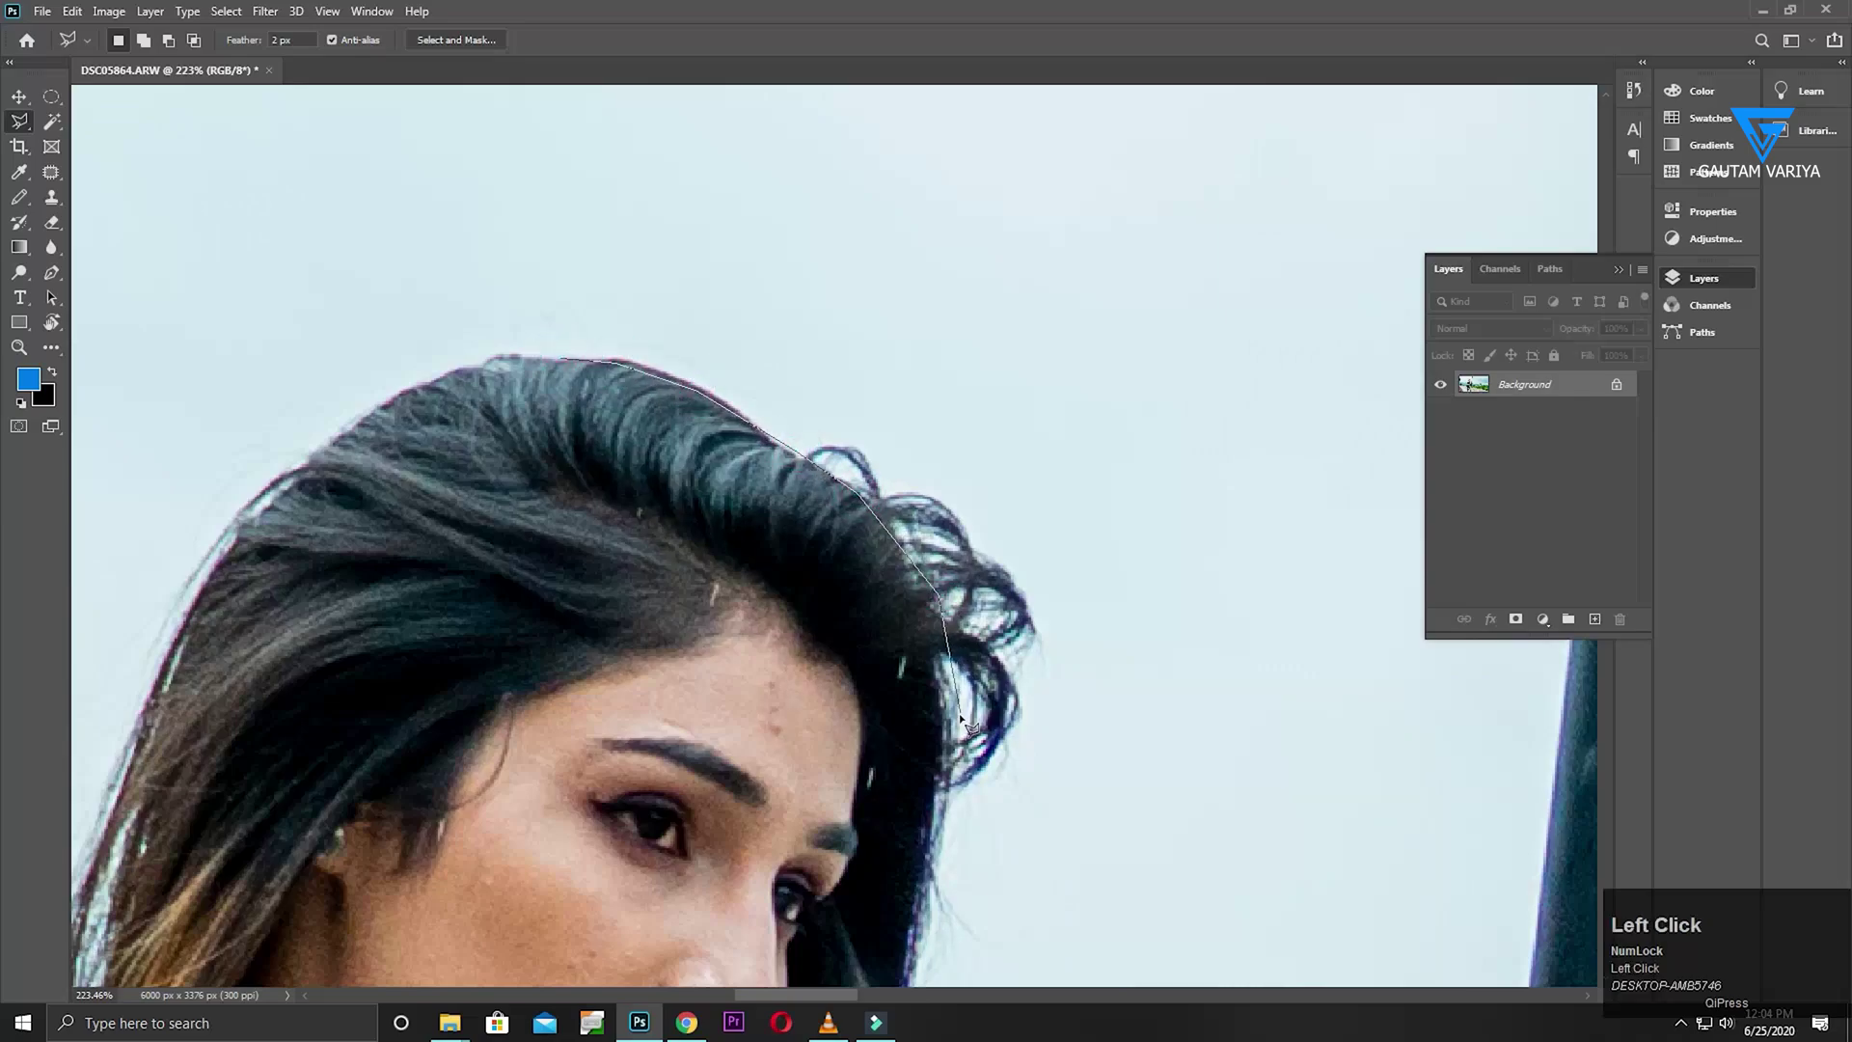
key(space)
drag(931, 819, 886, 499)
click(864, 695)
key(space)
drag(889, 810, 988, 447)
click(916, 538)
key(space)
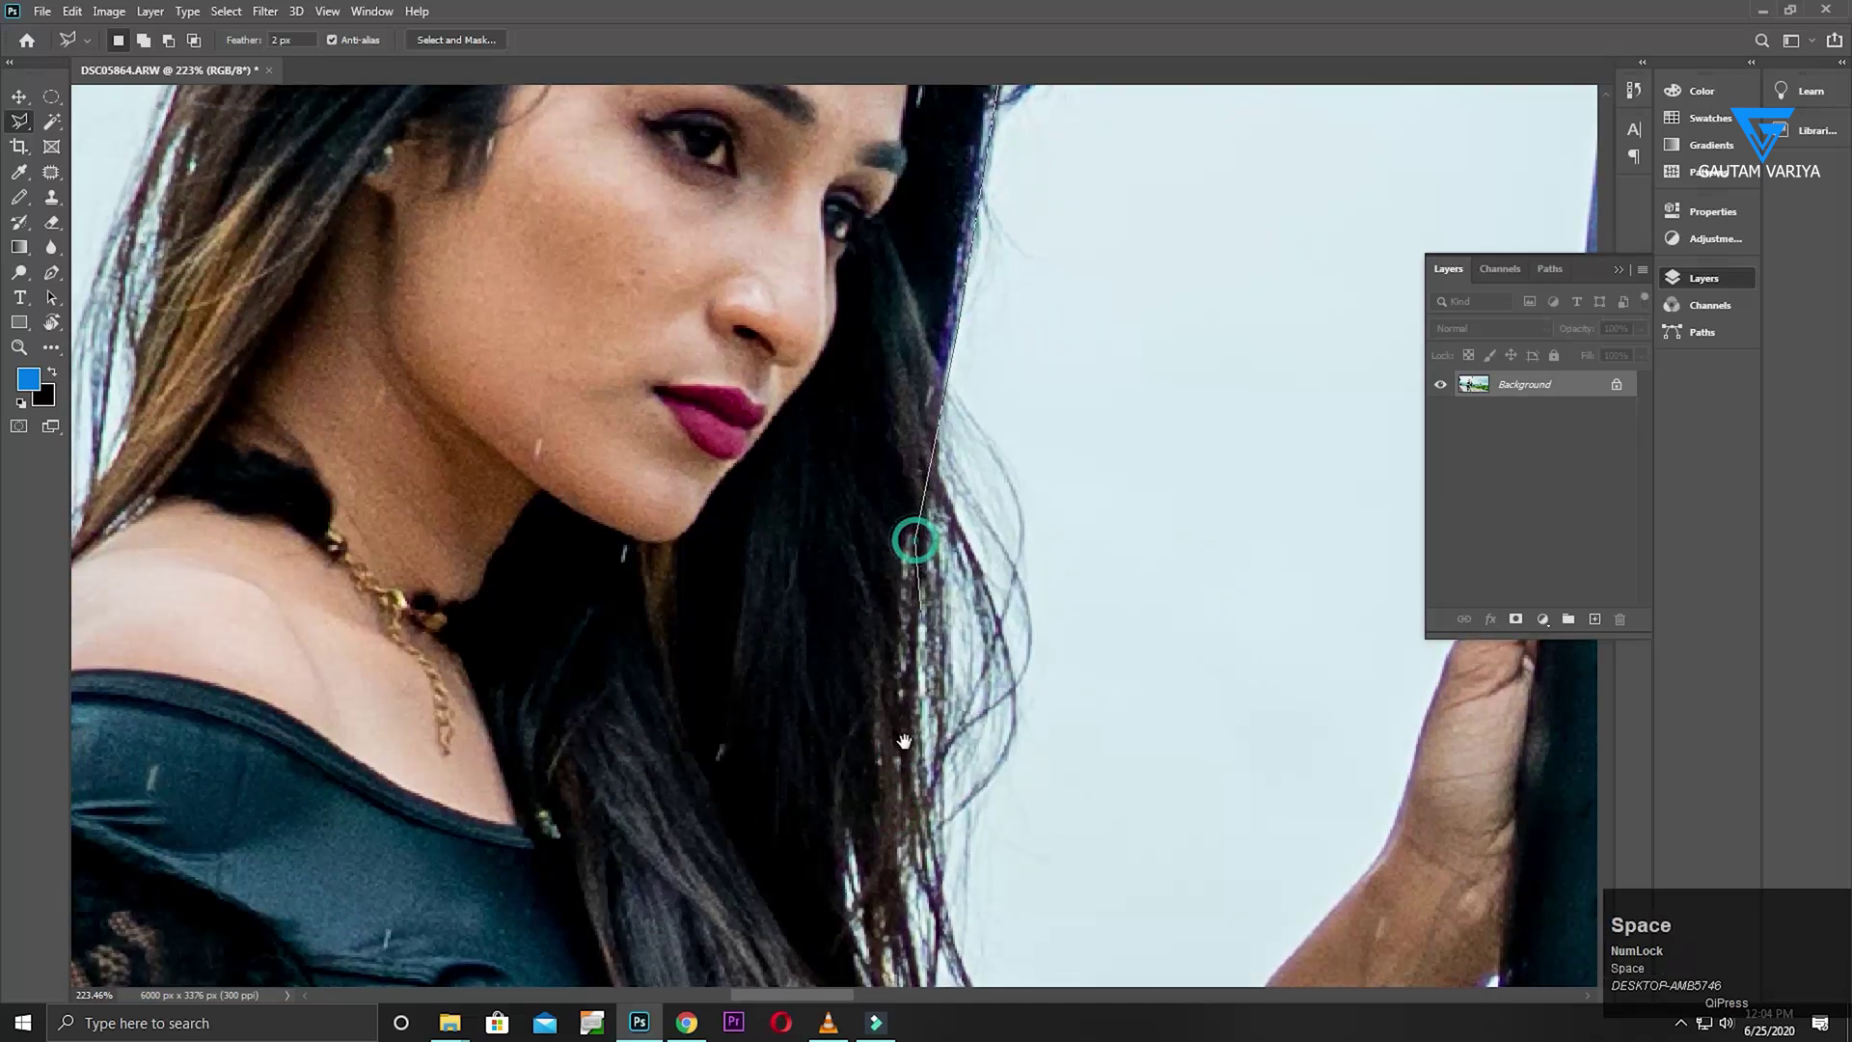
drag(904, 747, 947, 401)
click(961, 499)
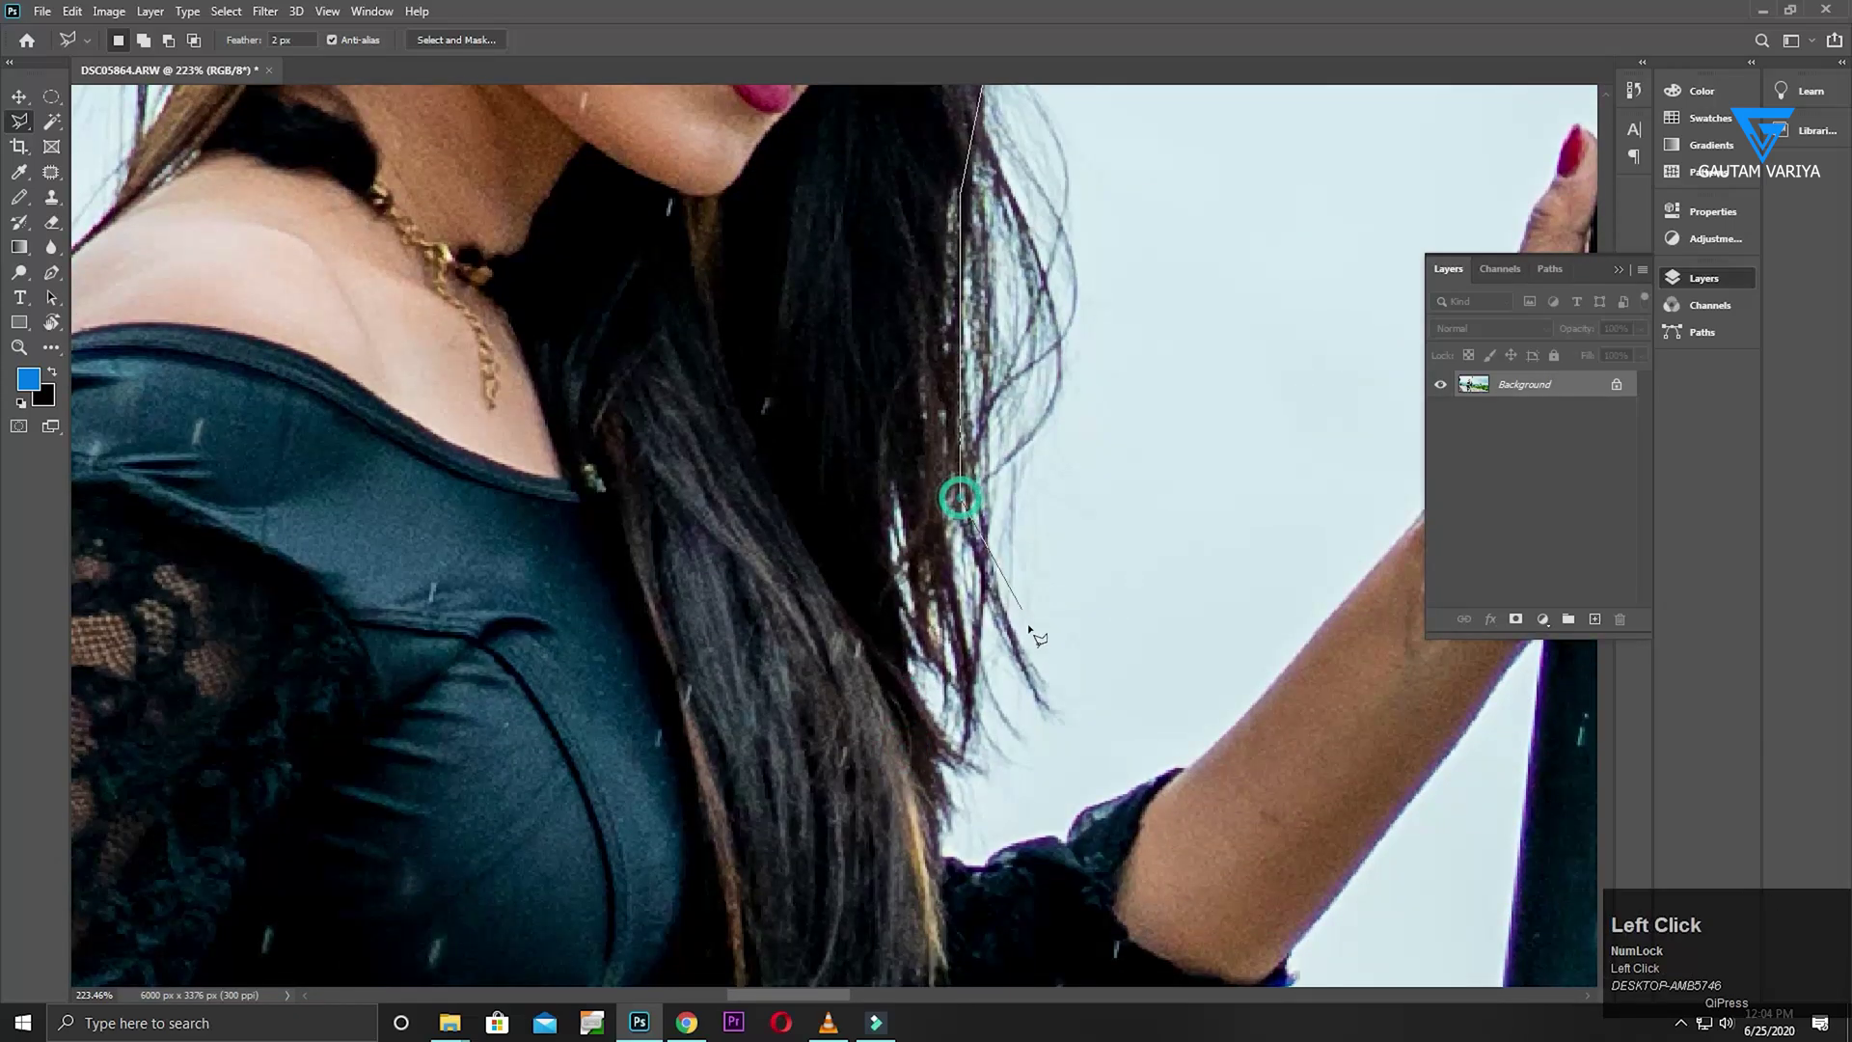
click(1045, 711)
click(956, 520)
Continue the outline across the chest and up over the lace sleeve, shoulder and back hair, closing it at the crown
click(960, 815)
drag(495, 815, 1228, 798)
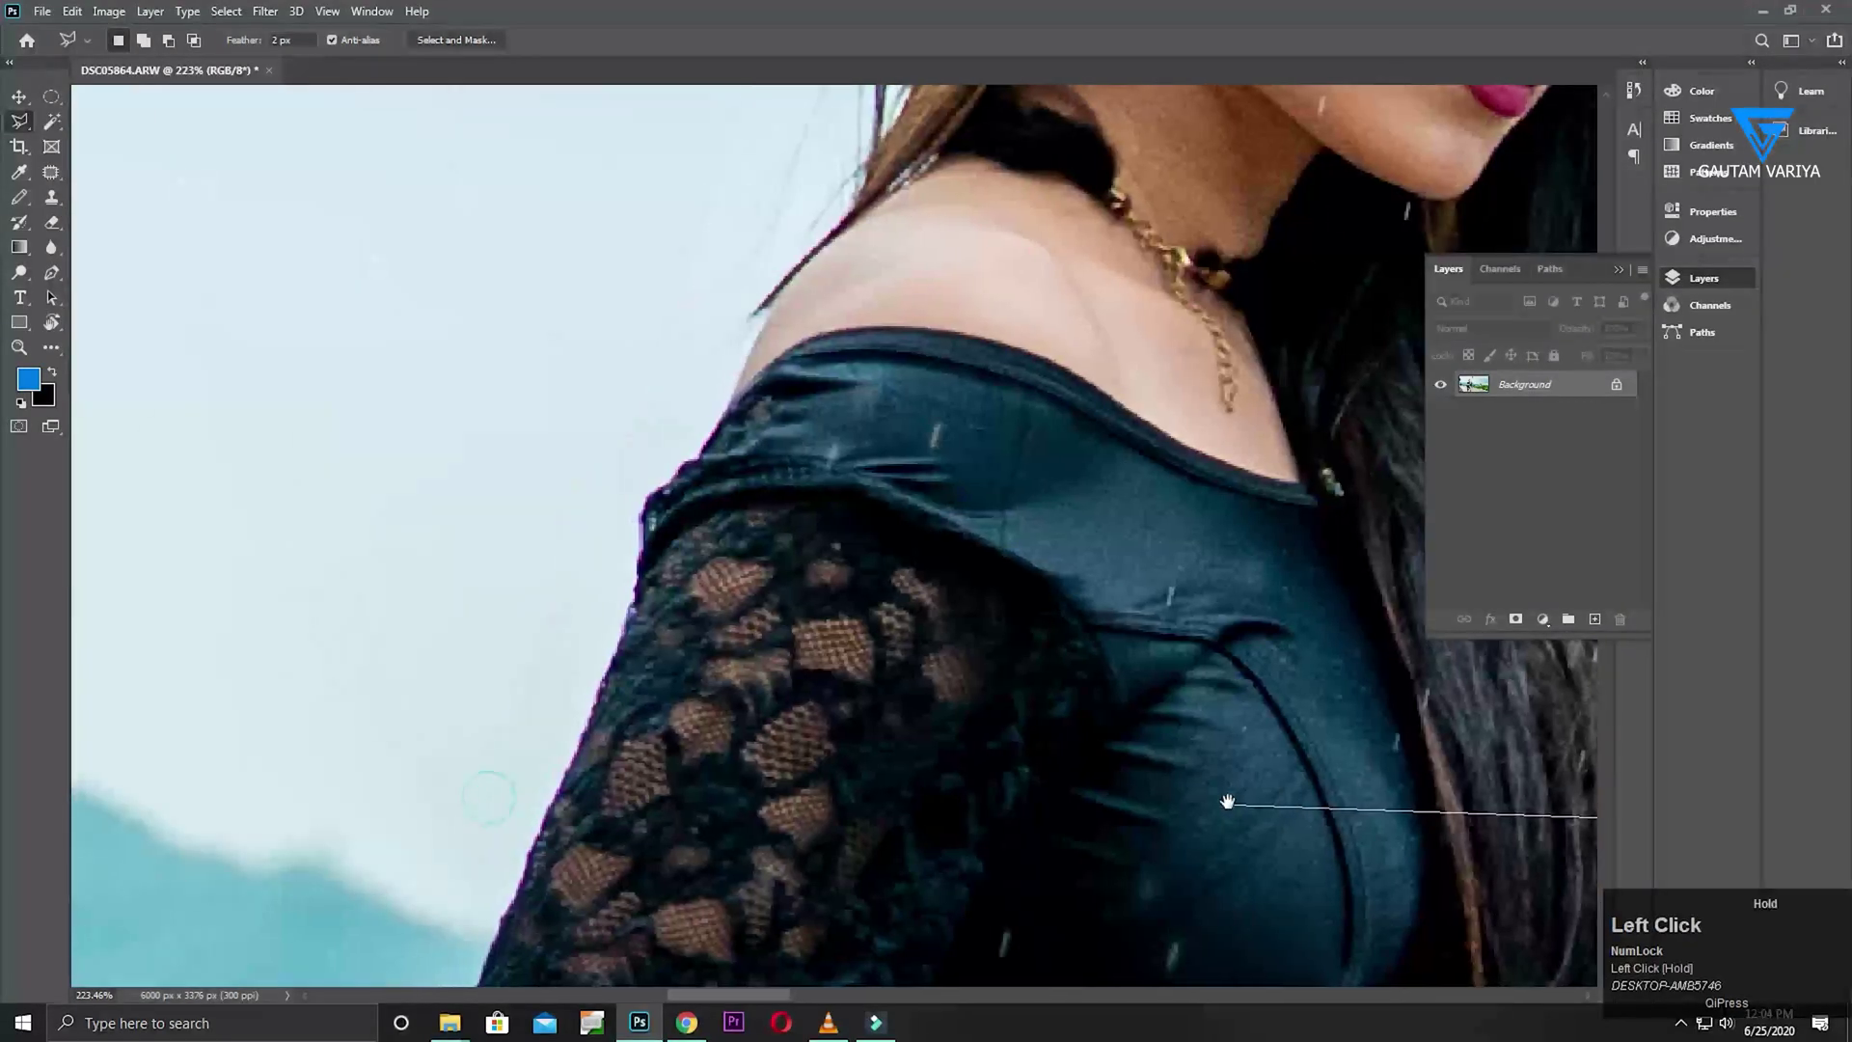
click(808, 748)
click(651, 603)
click(756, 359)
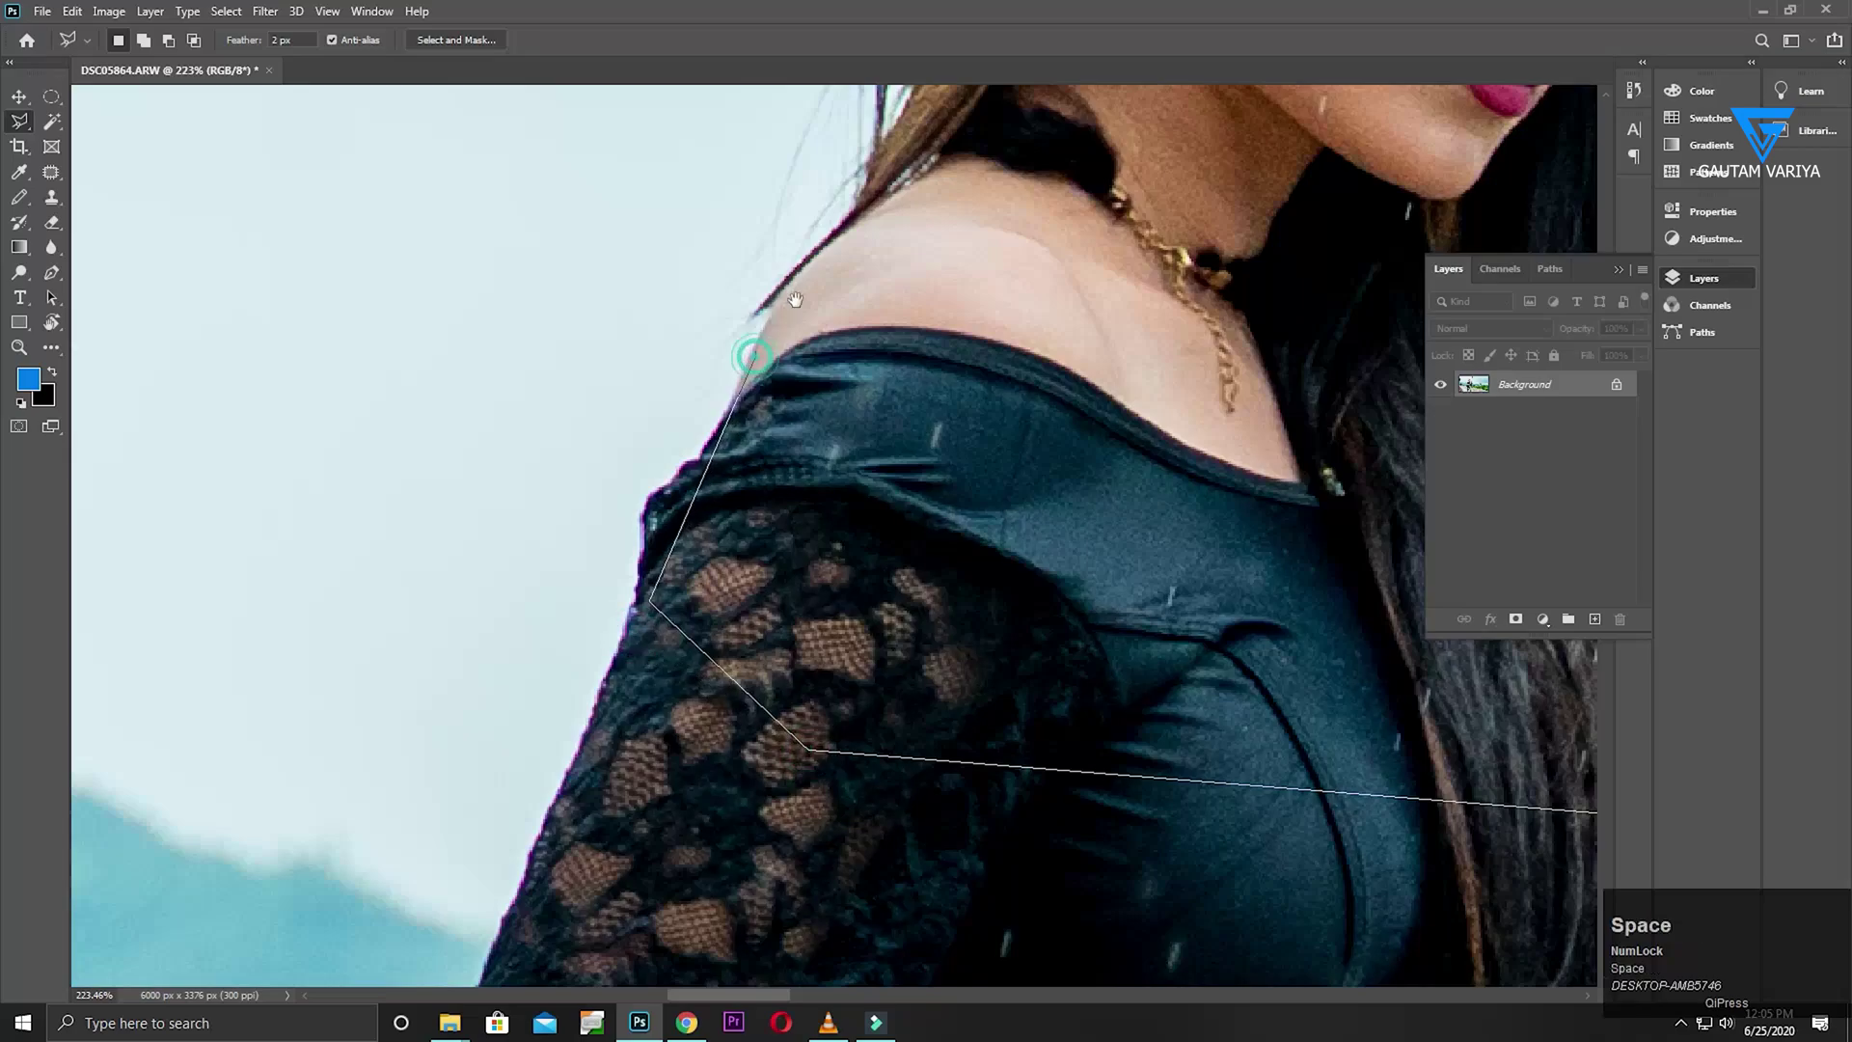
drag(794, 299, 545, 893)
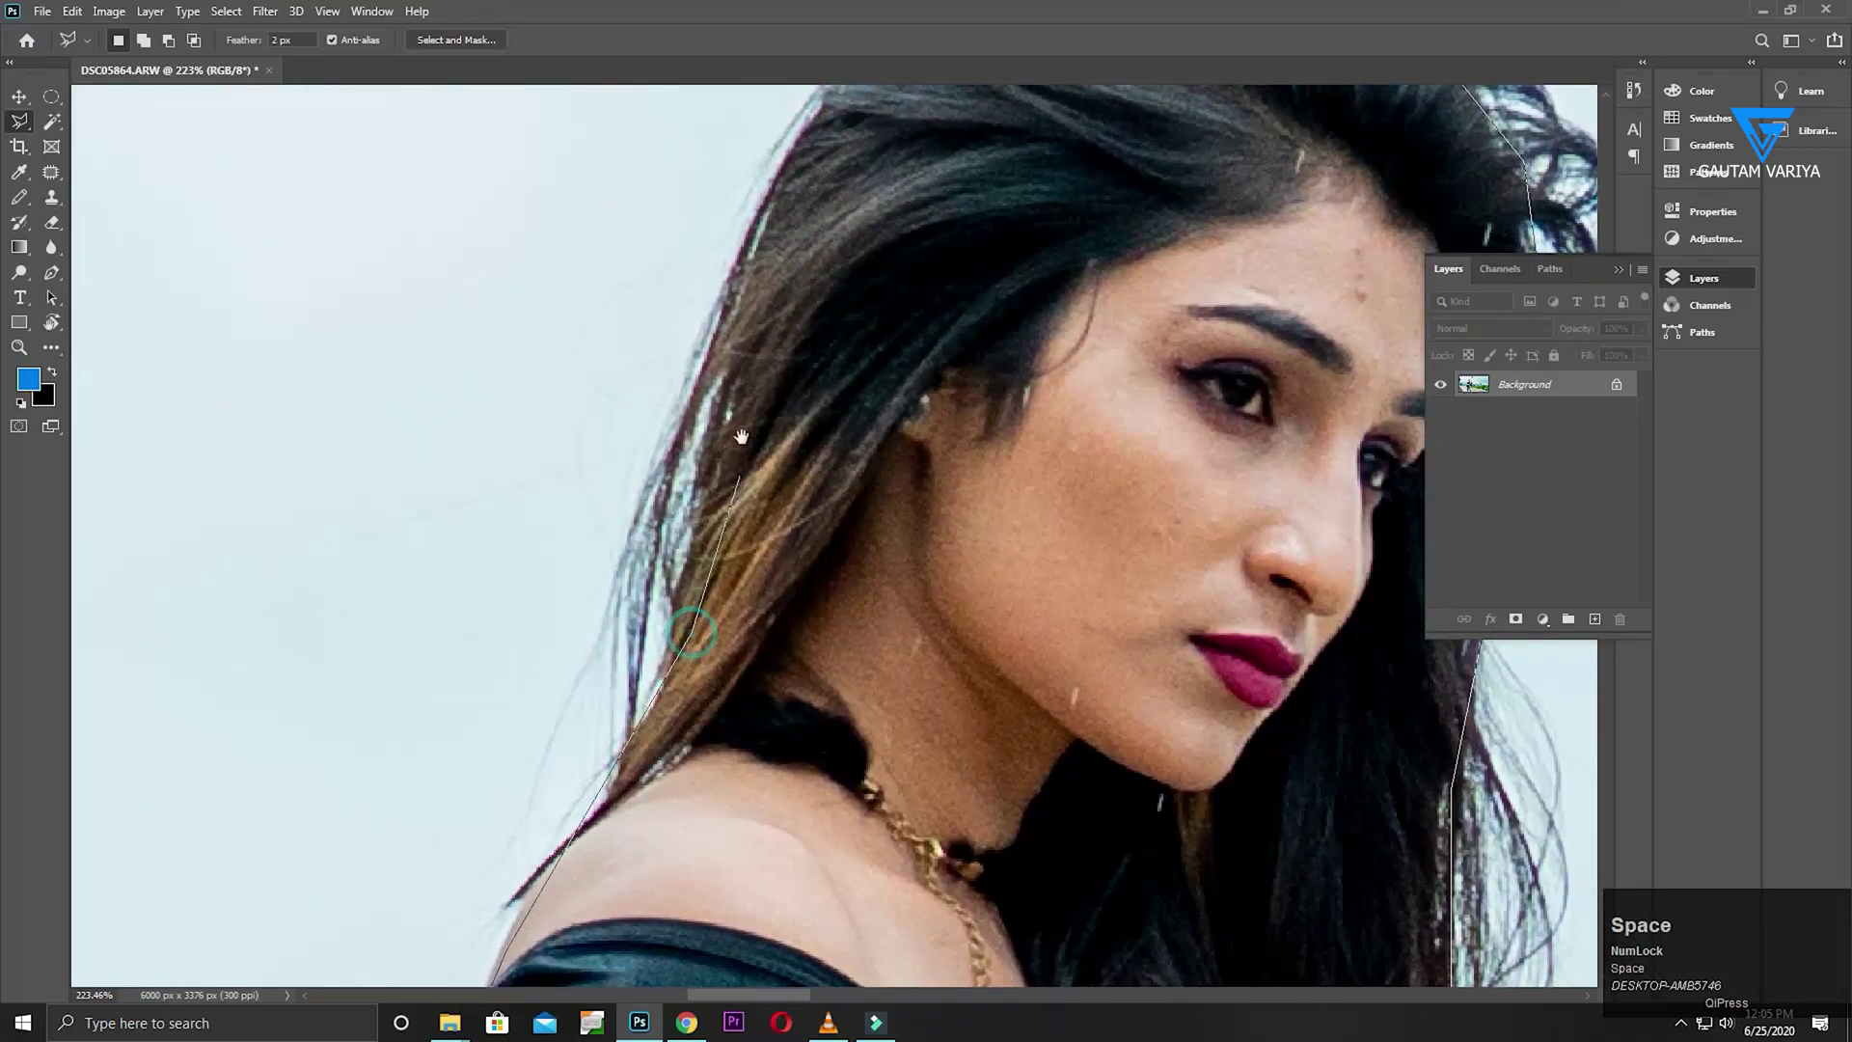
drag(741, 443, 644, 804)
click(664, 600)
click(766, 399)
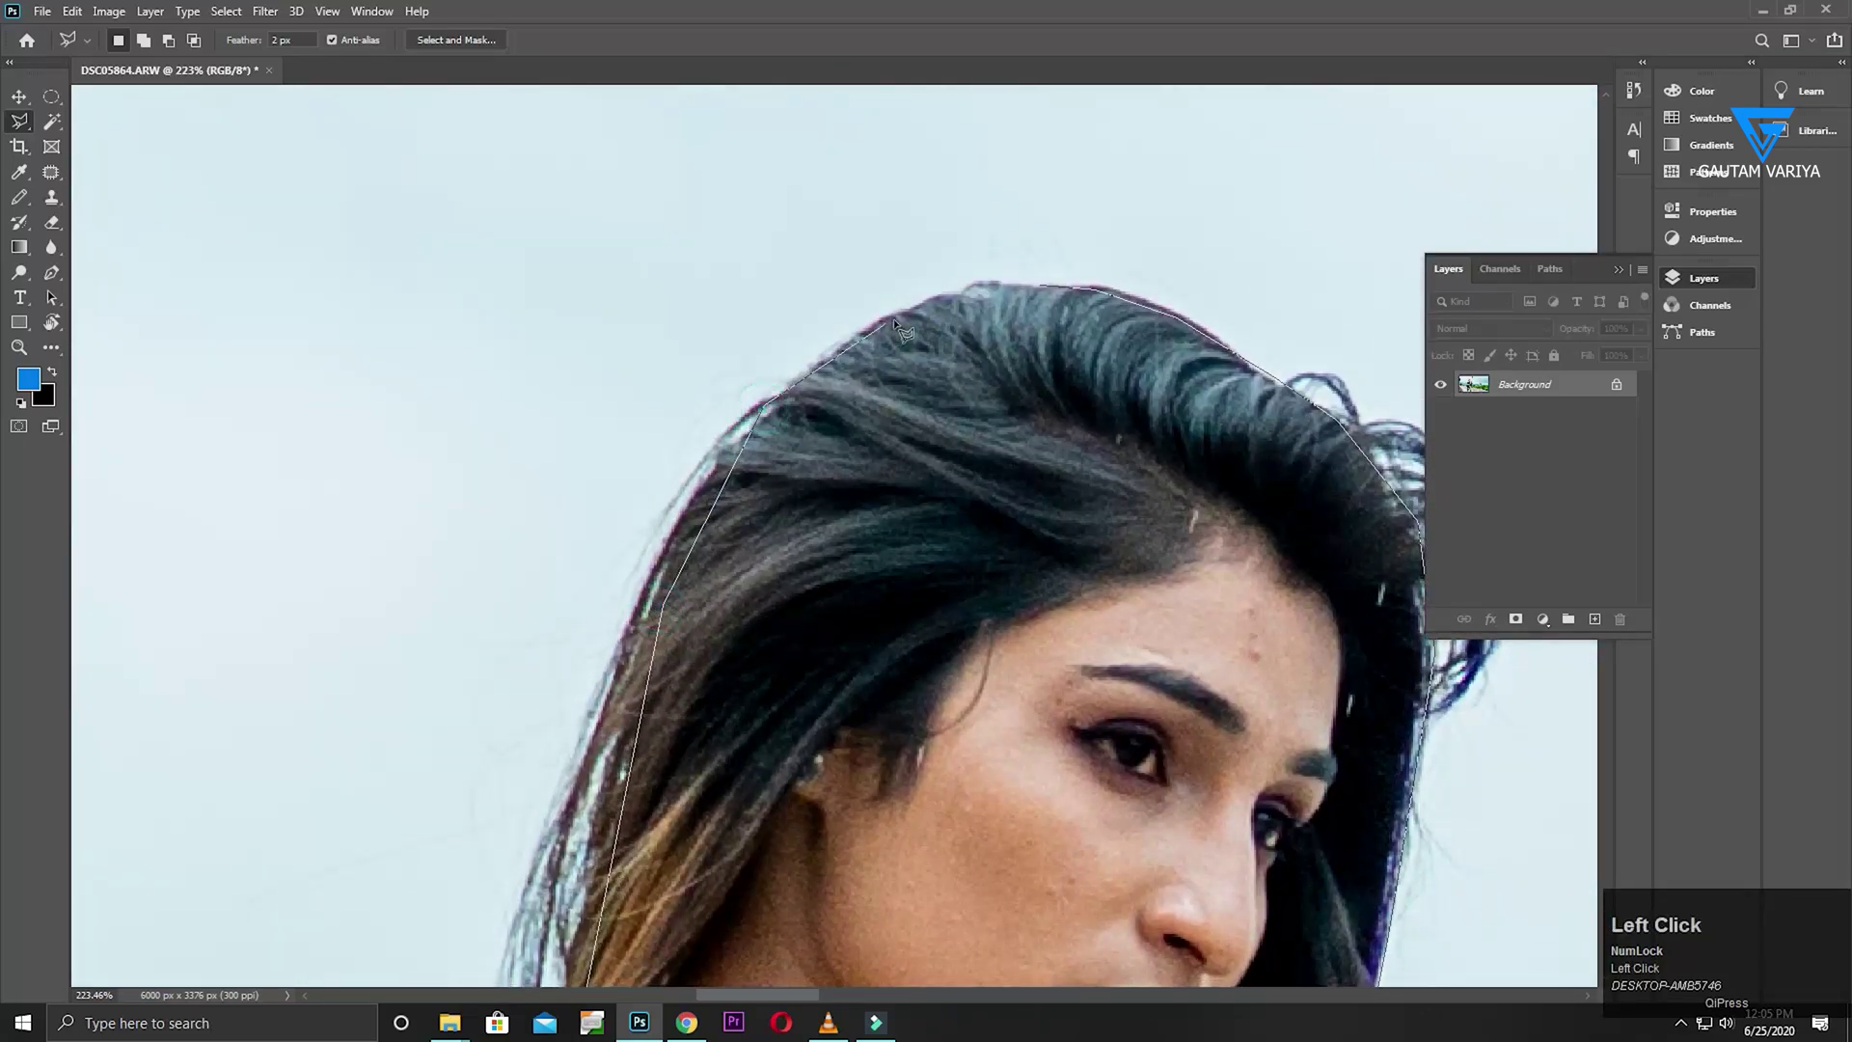
click(1041, 288)
Start adding to the selection by outlining the black sleeve of the raised arm beside the hair ends
mouse_move(1161, 512)
mouse_down()
mouse_move(777, 186)
mouse_move(613, 77)
mouse_up()
drag(874, 629, 749, 152)
drag(740, 422, 898, 666)
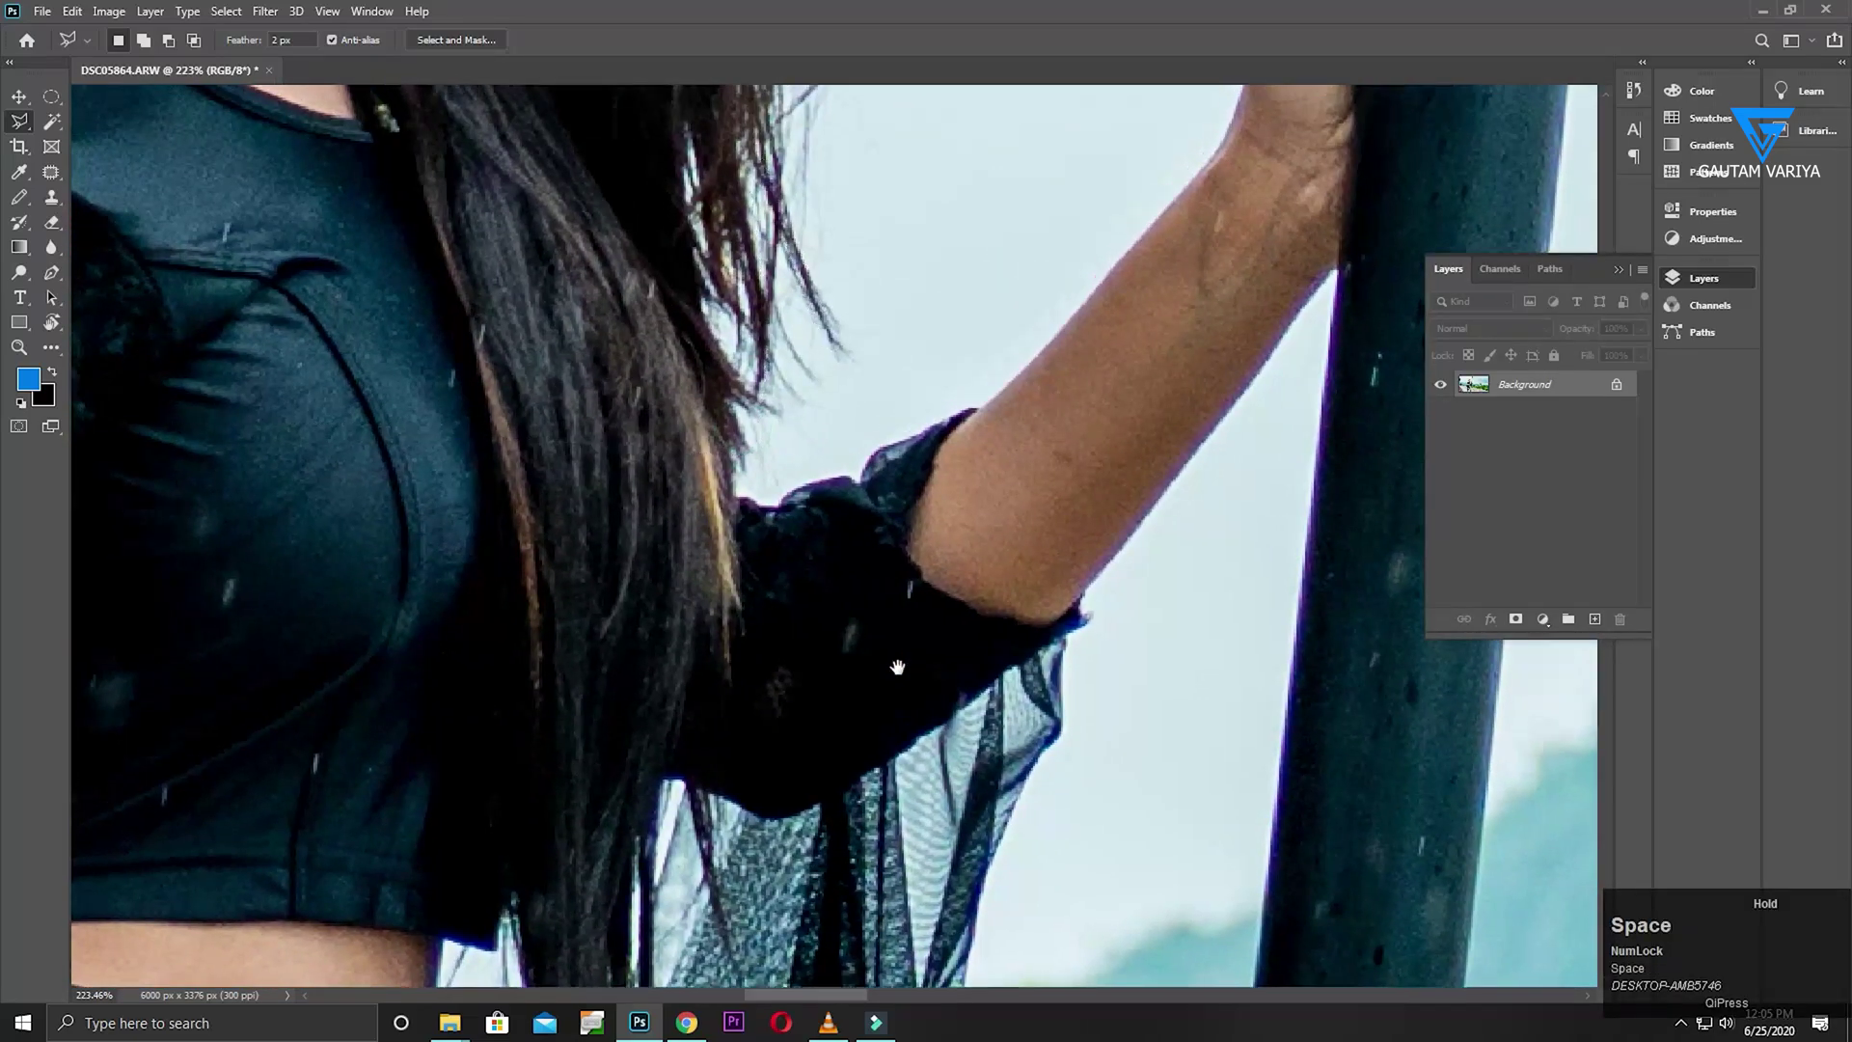
drag(852, 591, 1132, 620)
shift+click(1054, 442)
click(1026, 530)
click(1137, 610)
click(1241, 761)
click(1059, 858)
click(967, 823)
Continue the added outline across the waist and up the lace sleeve, closing it over the torso
drag(785, 967, 1042, 691)
click(1032, 694)
click(977, 924)
drag(475, 888, 1096, 856)
click(1016, 854)
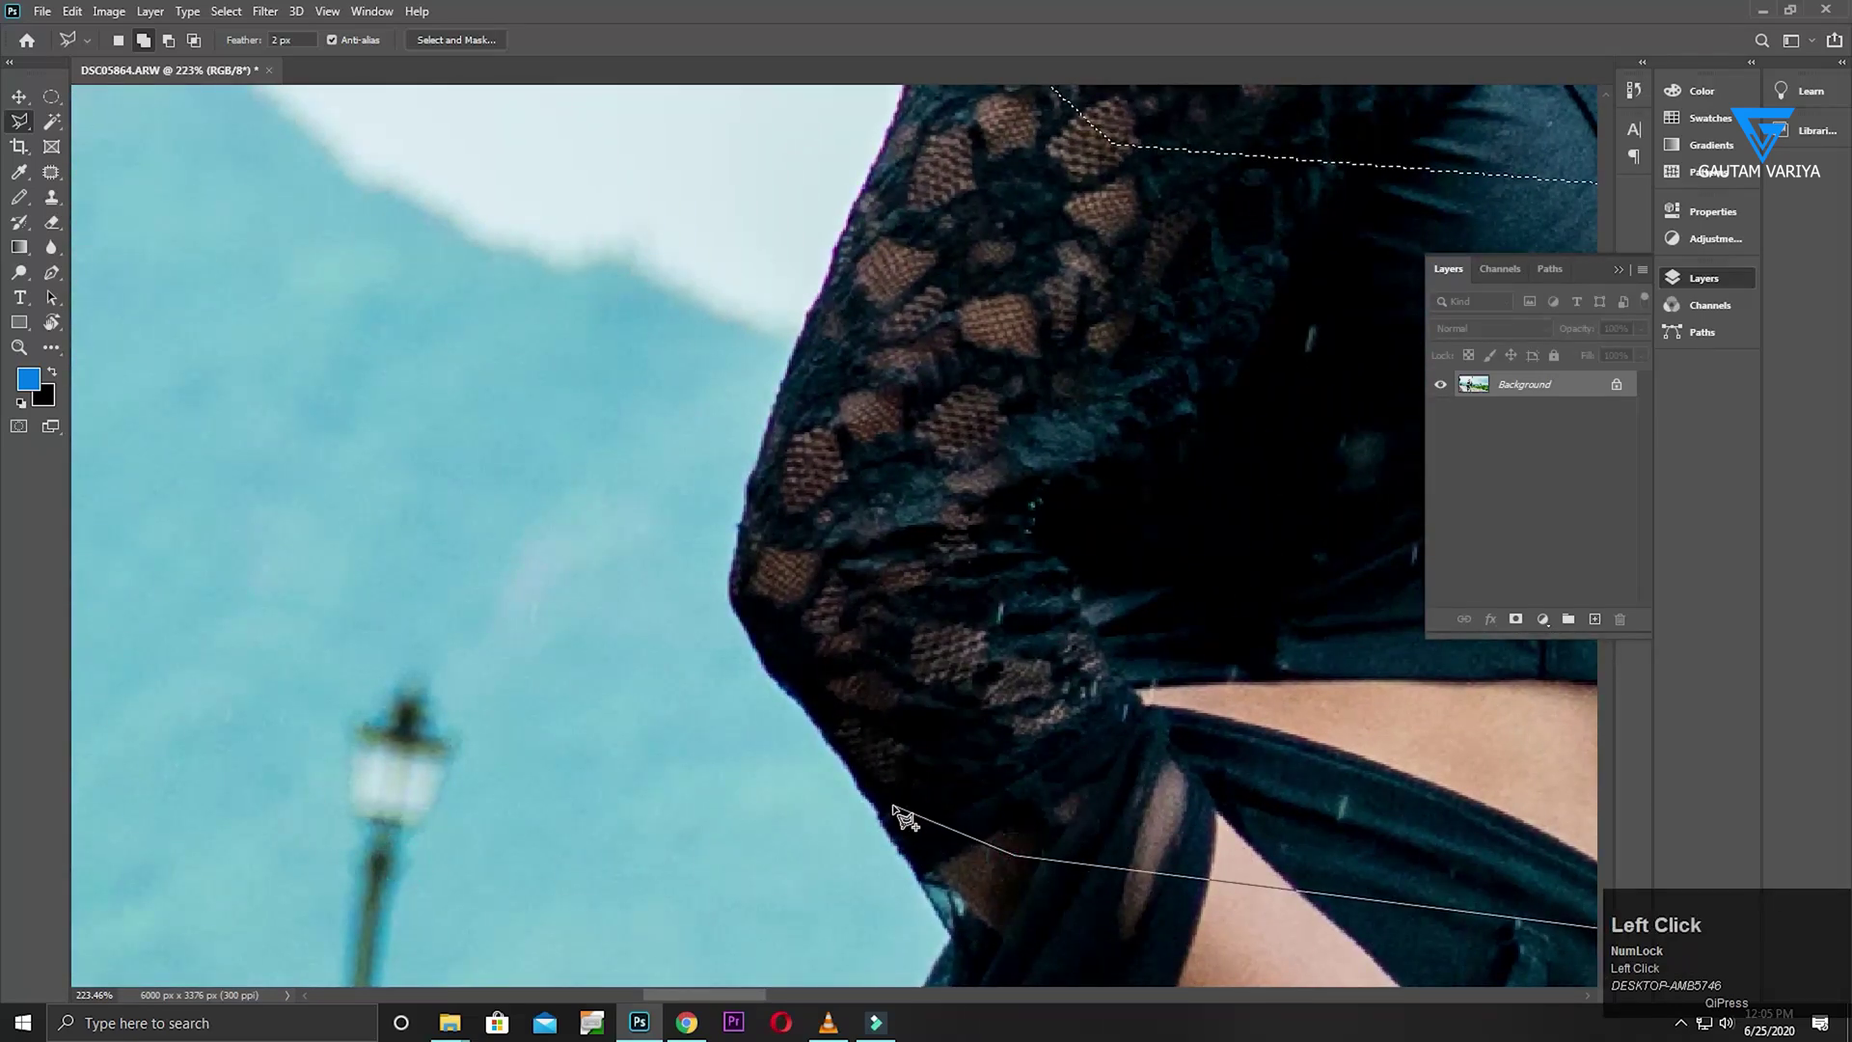
click(875, 806)
click(722, 588)
drag(762, 425, 665, 687)
click(787, 407)
click(874, 243)
drag(1191, 331, 202, 504)
double_click(494, 477)
Subtract the background gap between the bare waist and the hanging hair ends from the selection
key(ctrl+0)
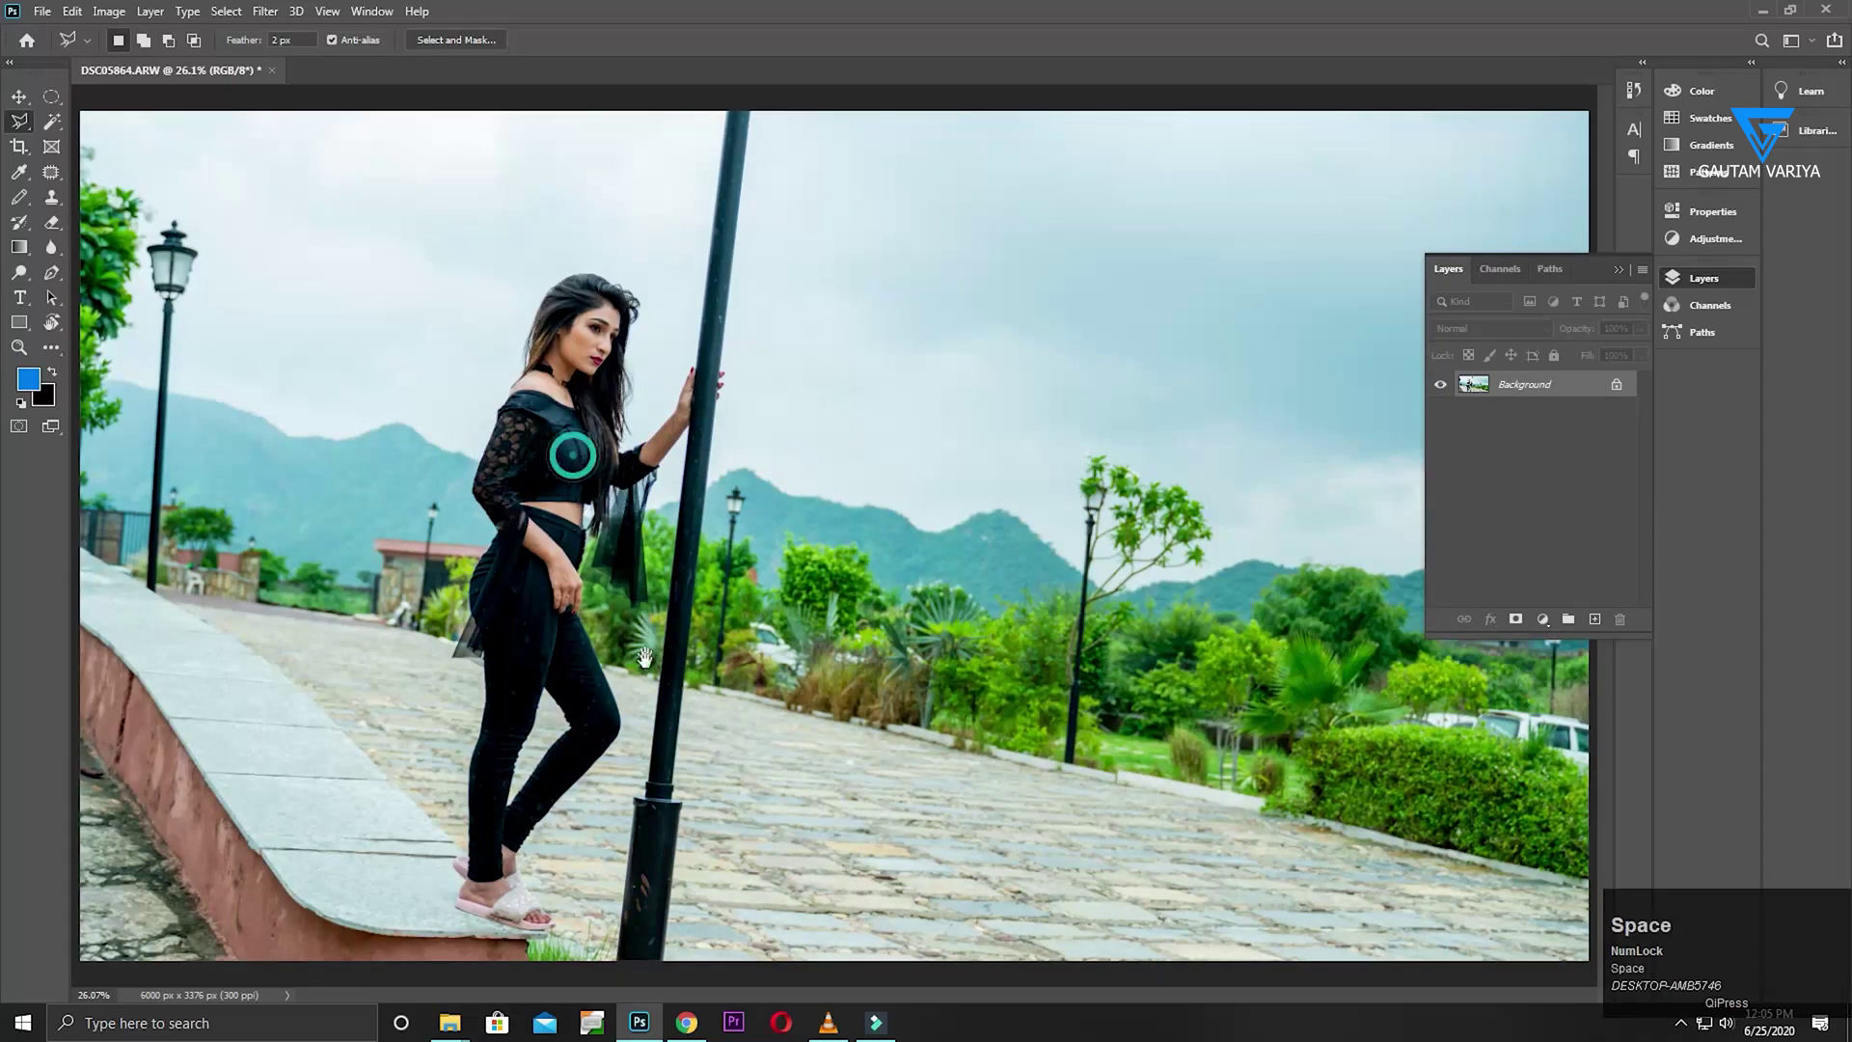
drag(565, 313, 632, 319)
drag(632, 684, 663, 606)
ctrl+click(609, 565)
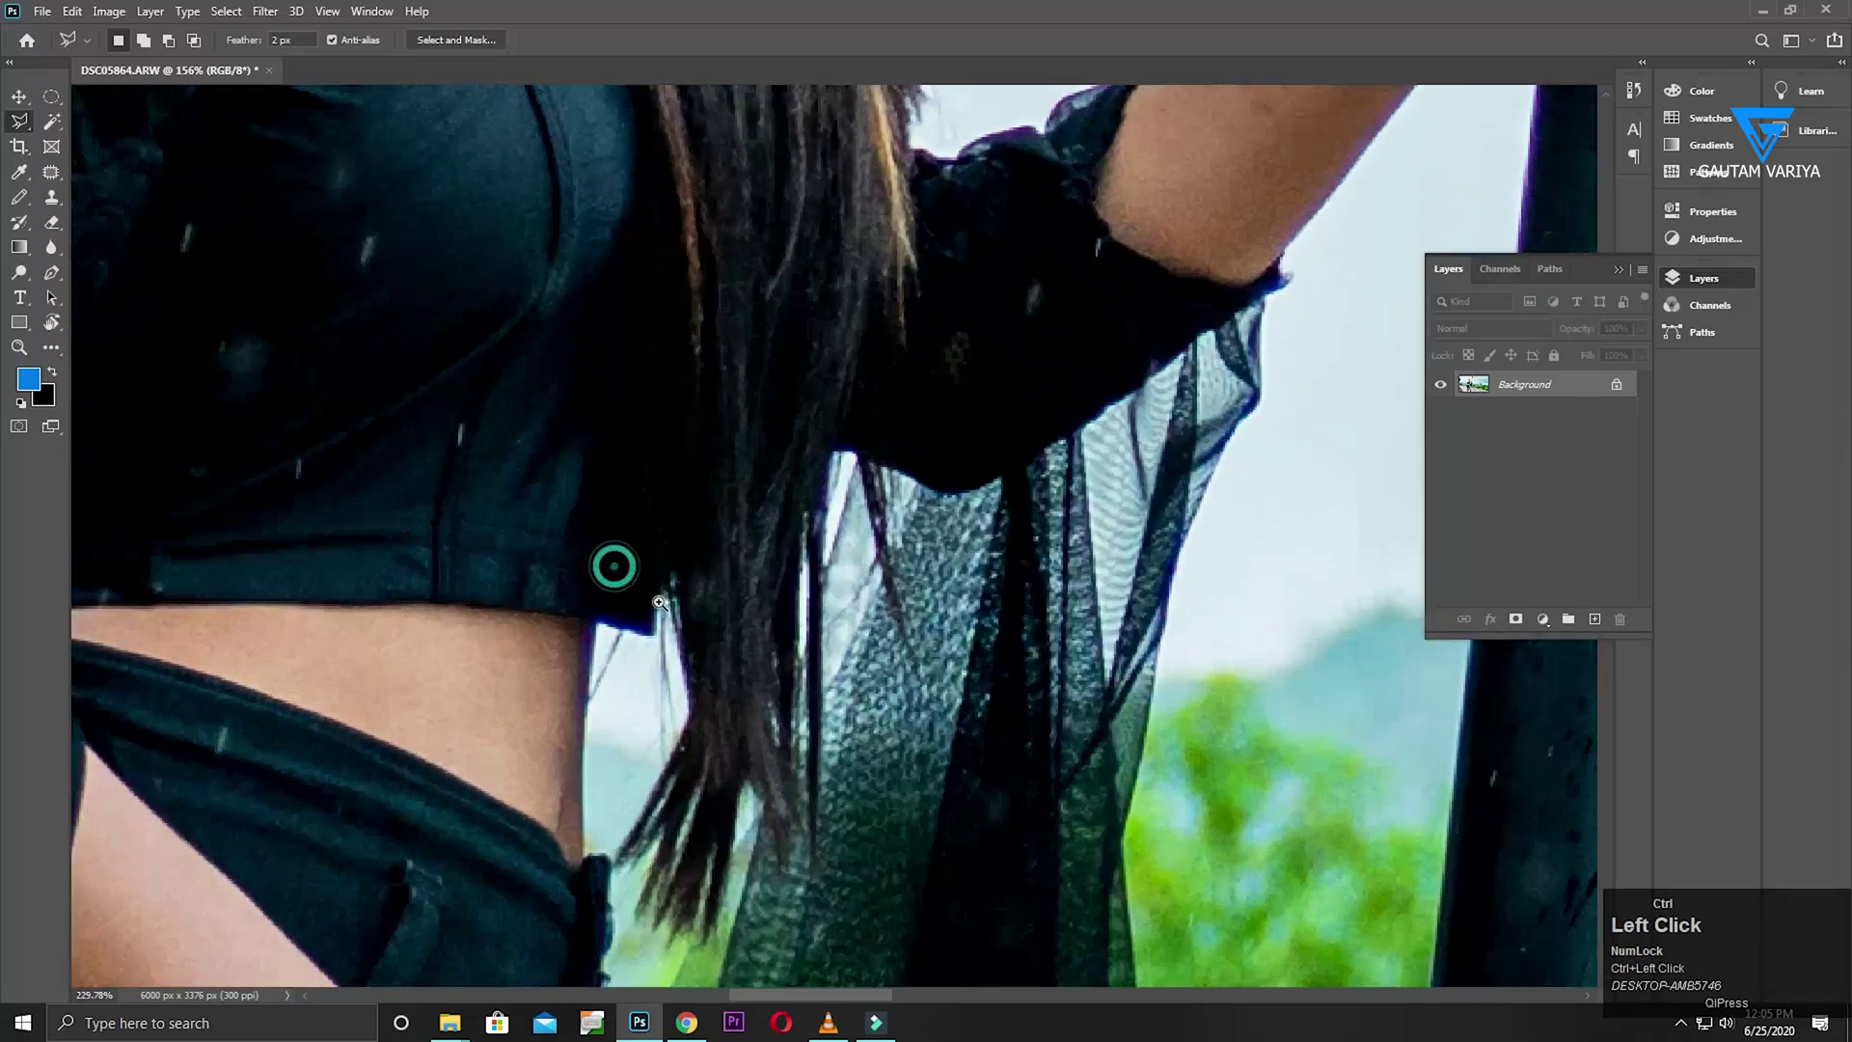
drag(671, 849, 702, 674)
alt+click(646, 672)
alt+click(612, 619)
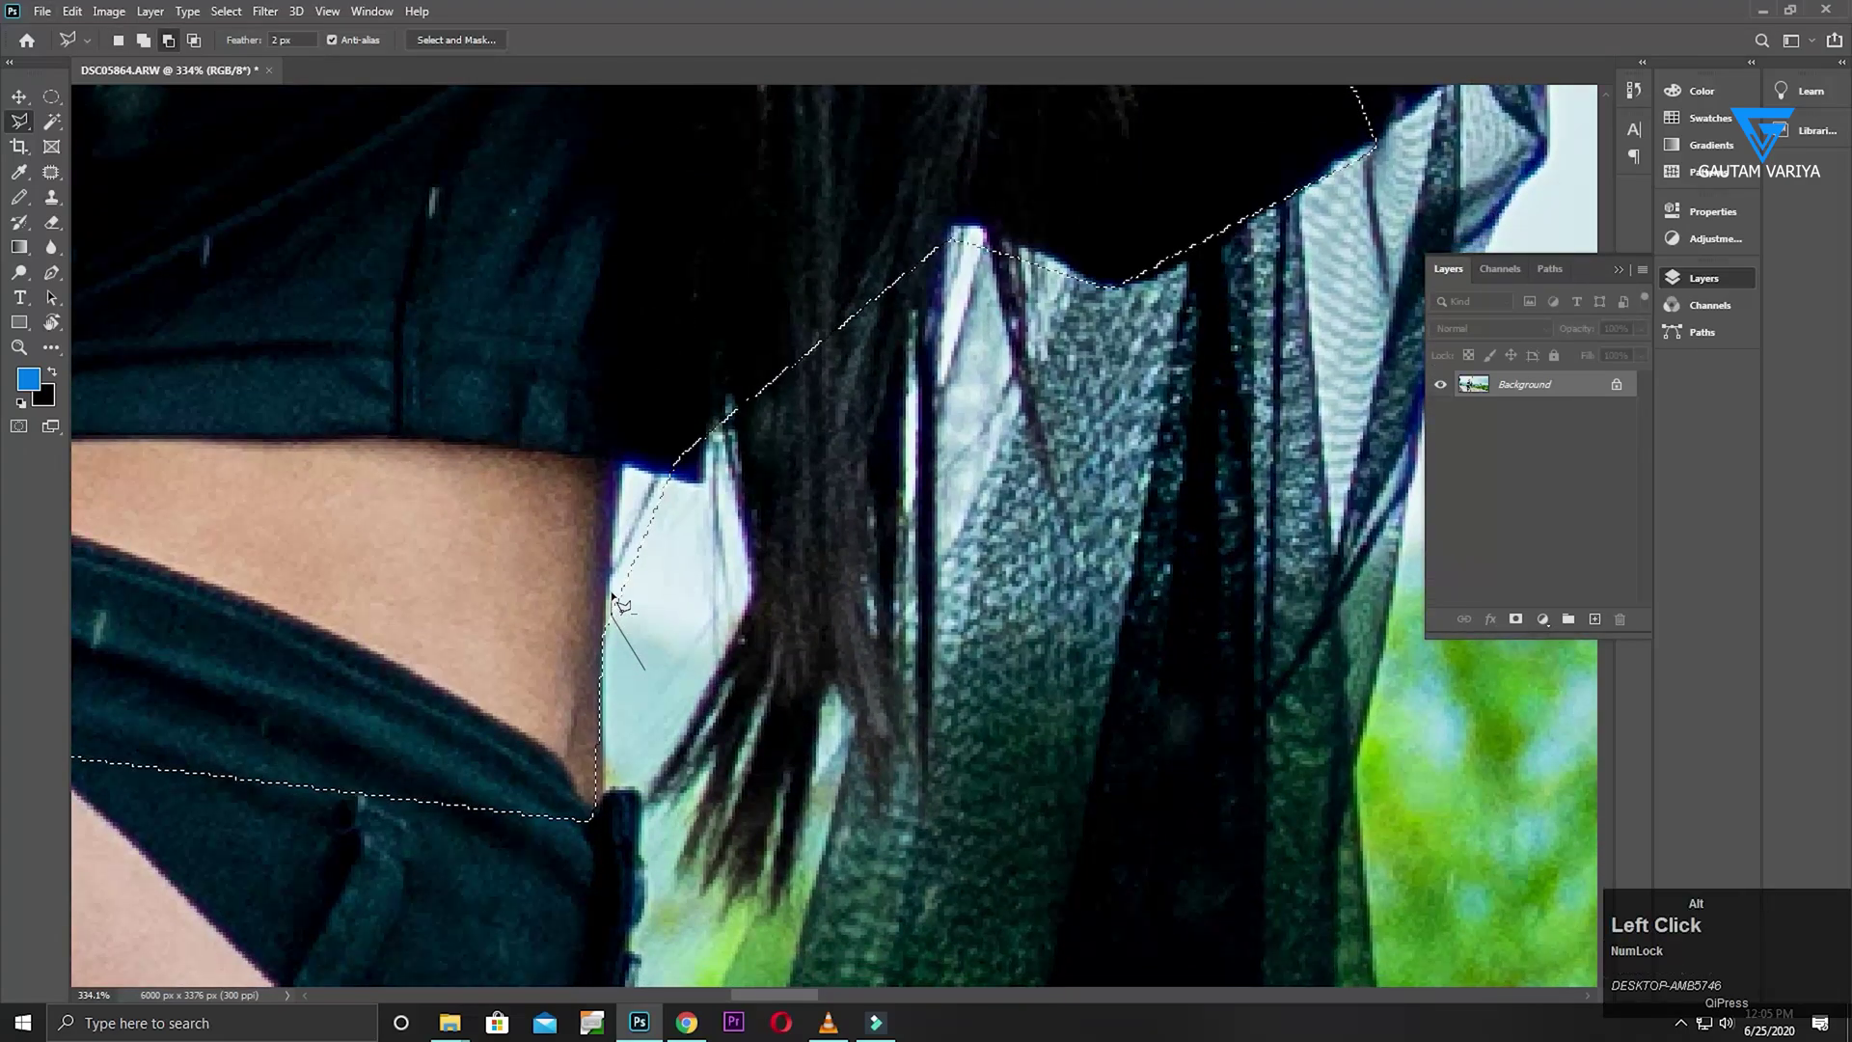
alt+click(622, 460)
alt+click(703, 575)
drag(902, 486, 618, 772)
alt+click(402, 732)
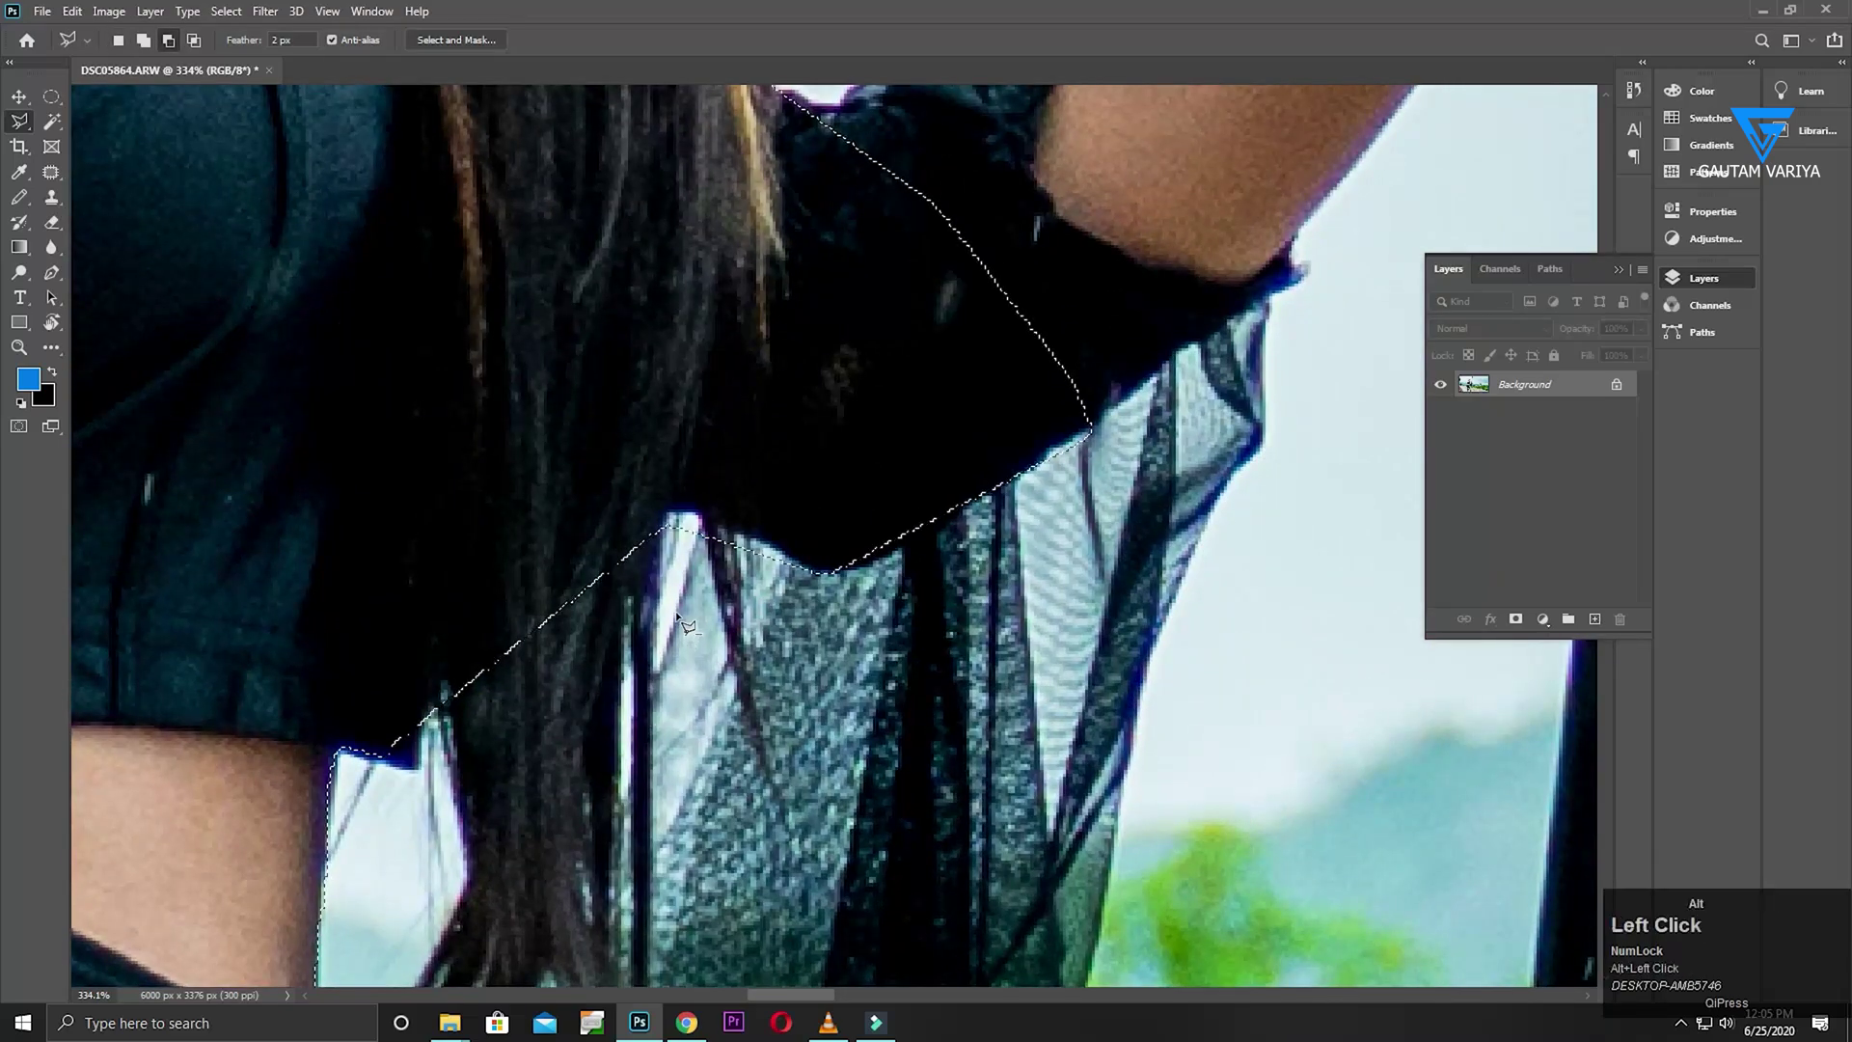
Subtract the thin background sliver under the raised arm's sleeve from the selection
alt+click(676, 518)
alt+click(761, 545)
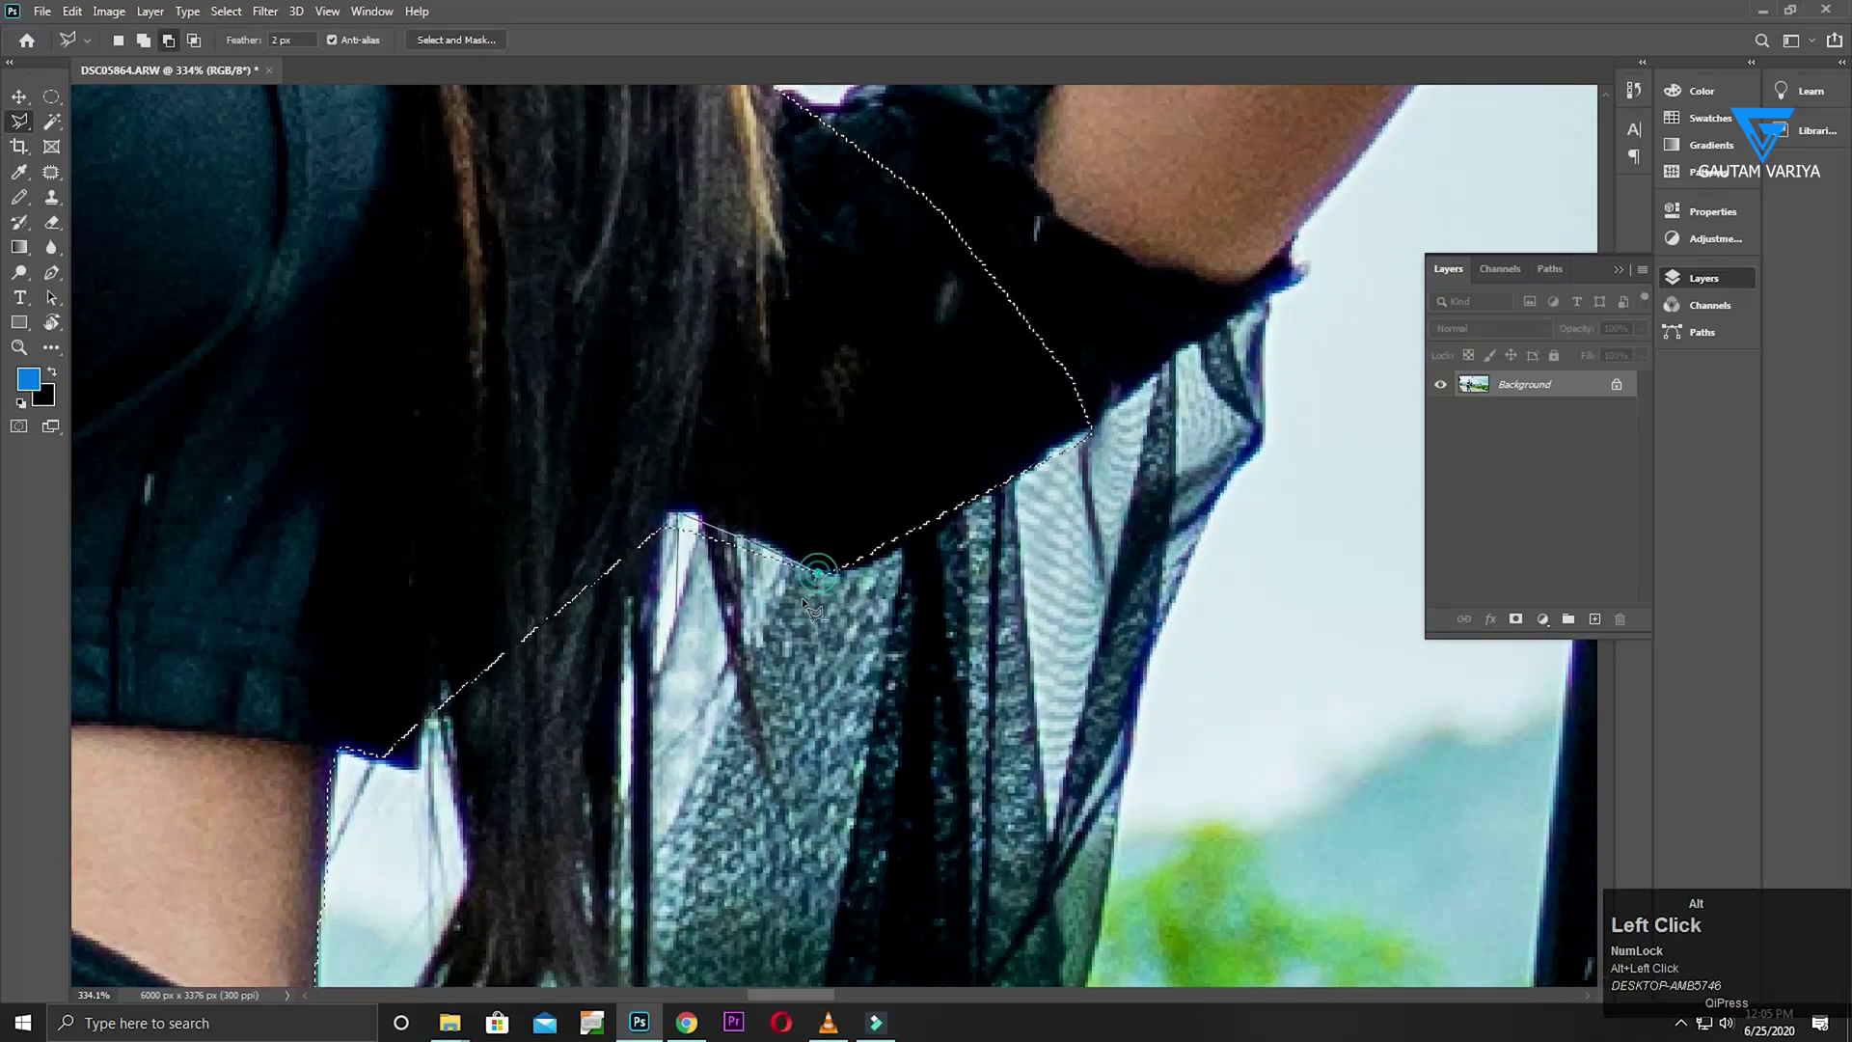
drag(921, 561, 577, 879)
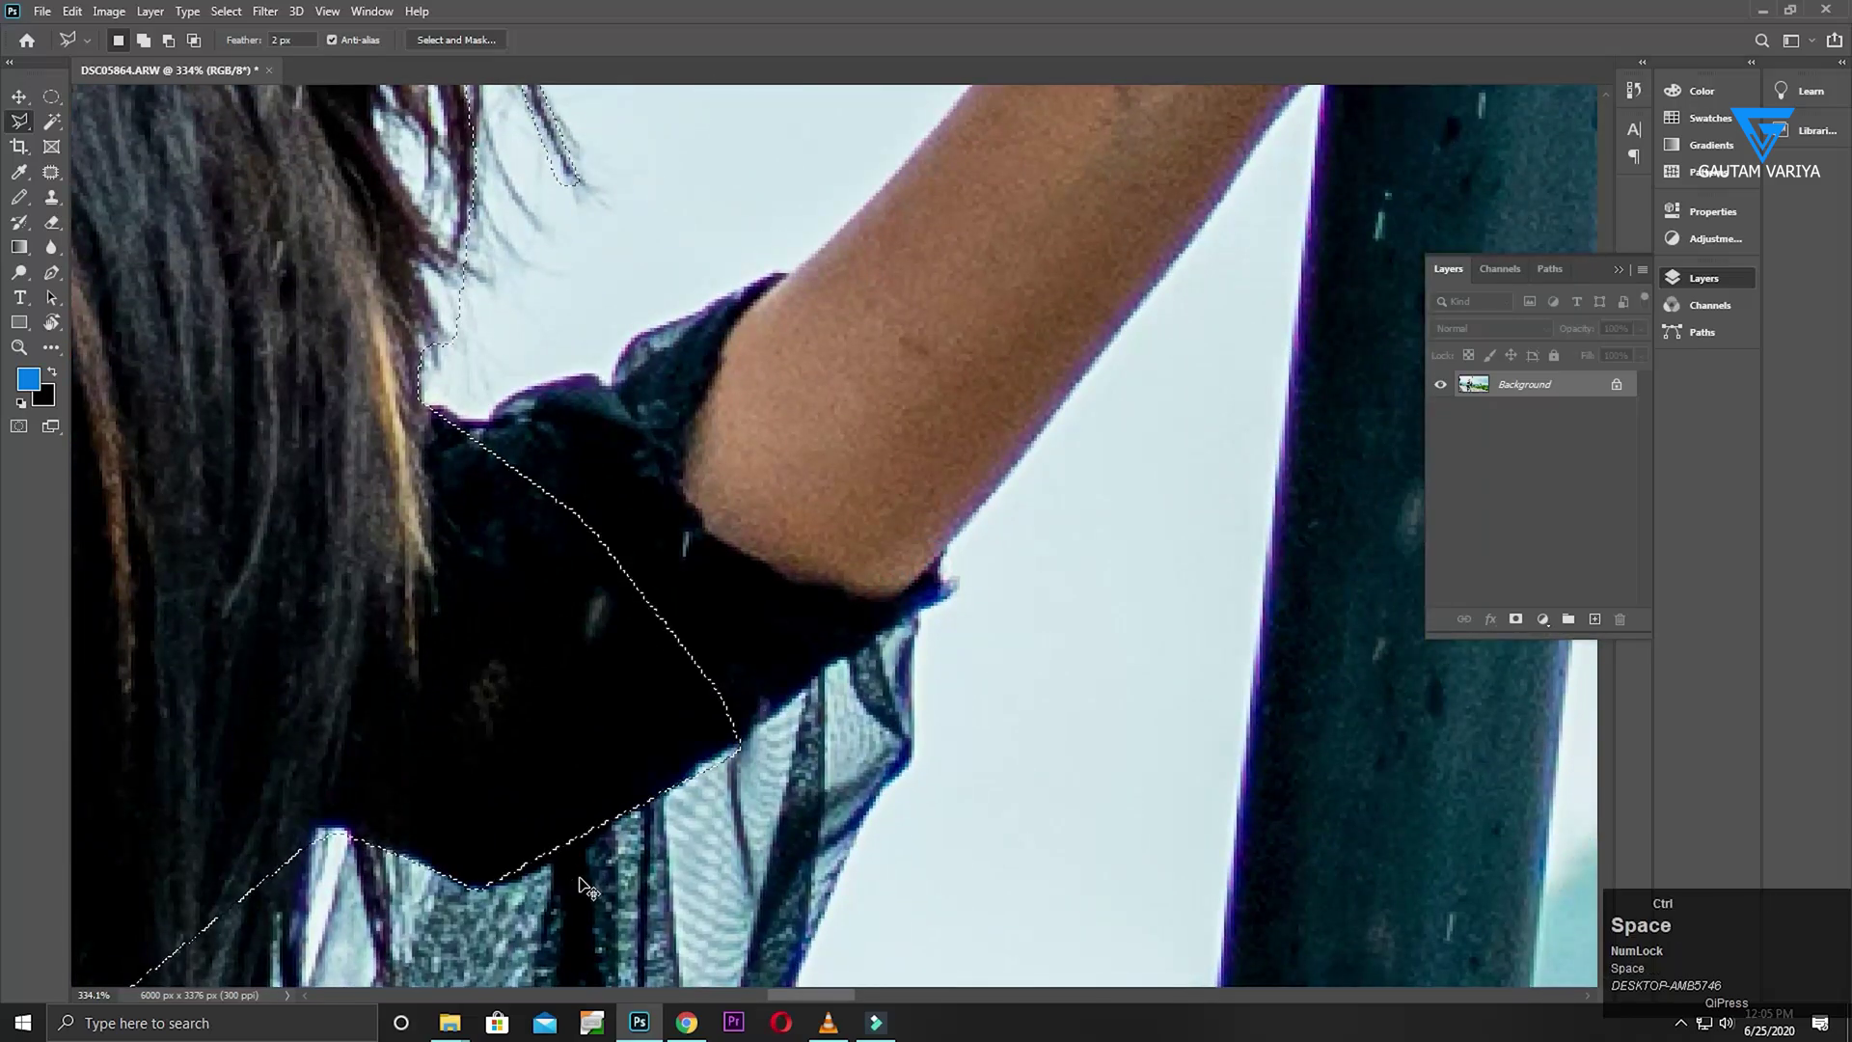
Copy the selected upper body to a new layer and move the cutout into the sky across the pole
key(ctrl+0)
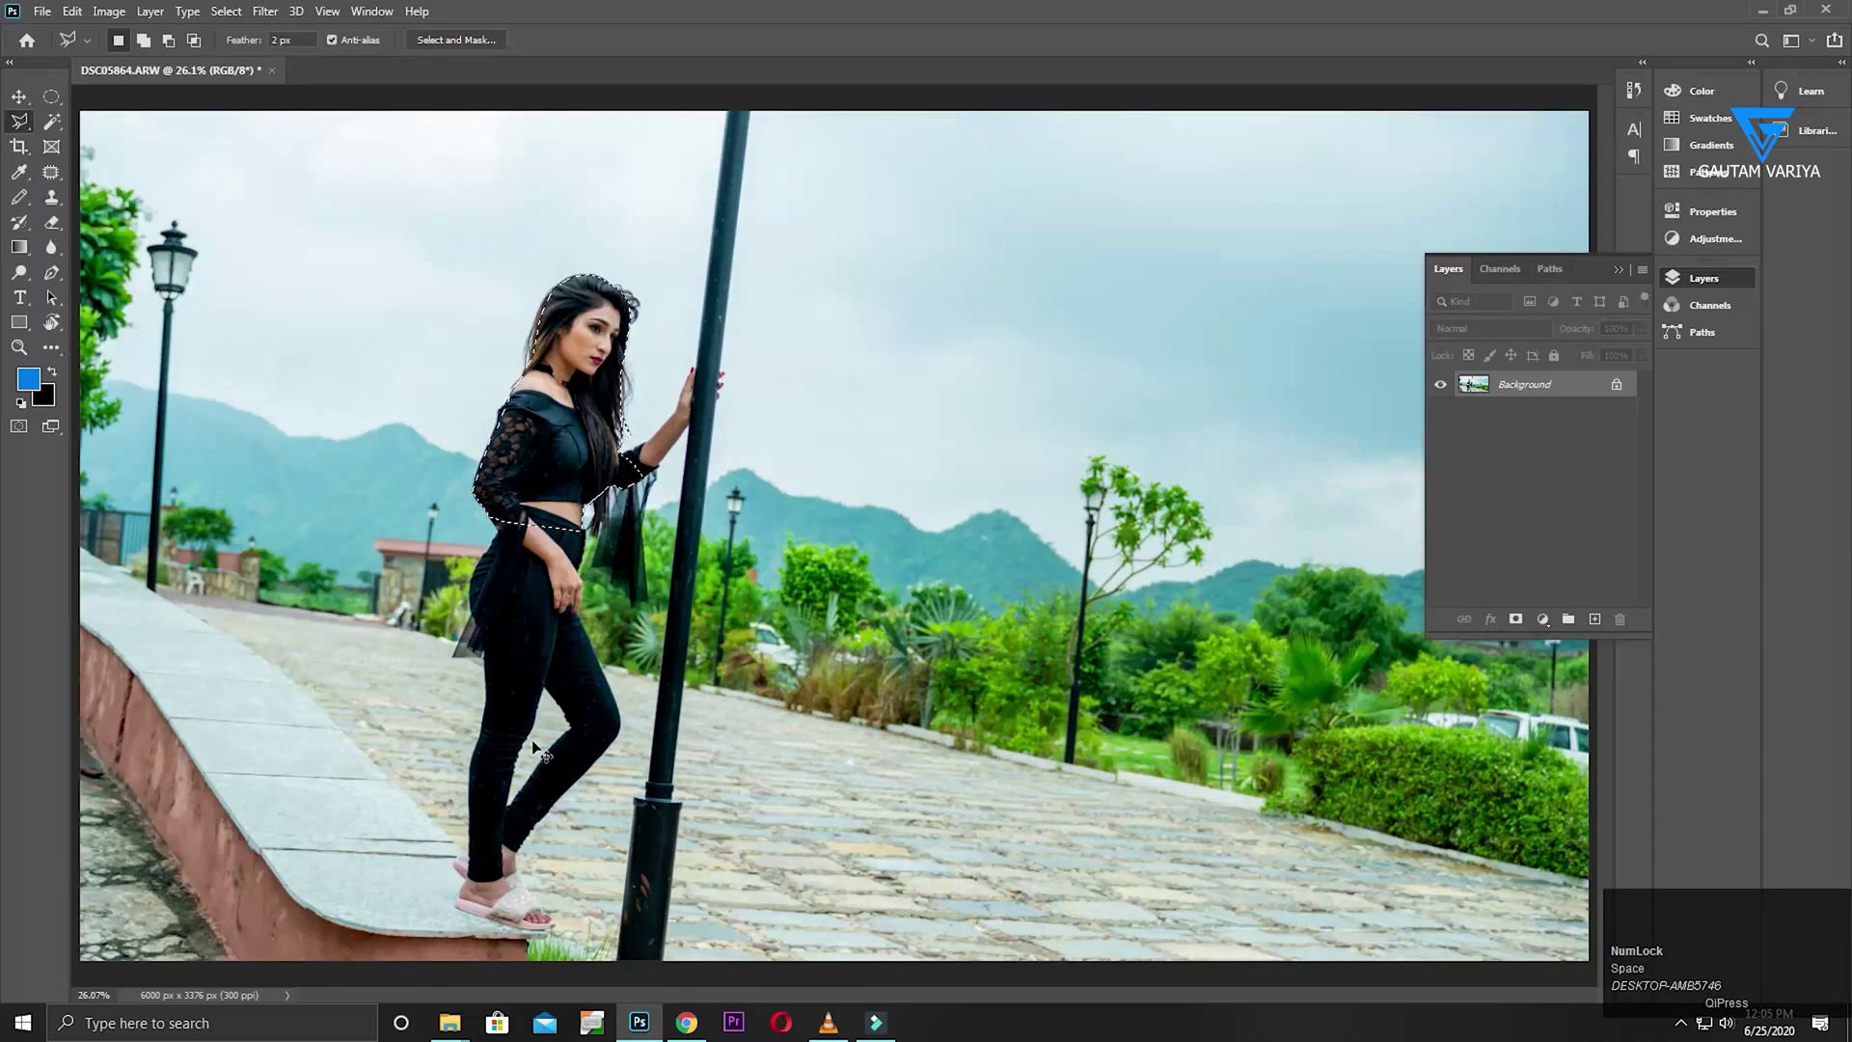
key(ctrl+j)
key(v)
drag(587, 425, 1066, 372)
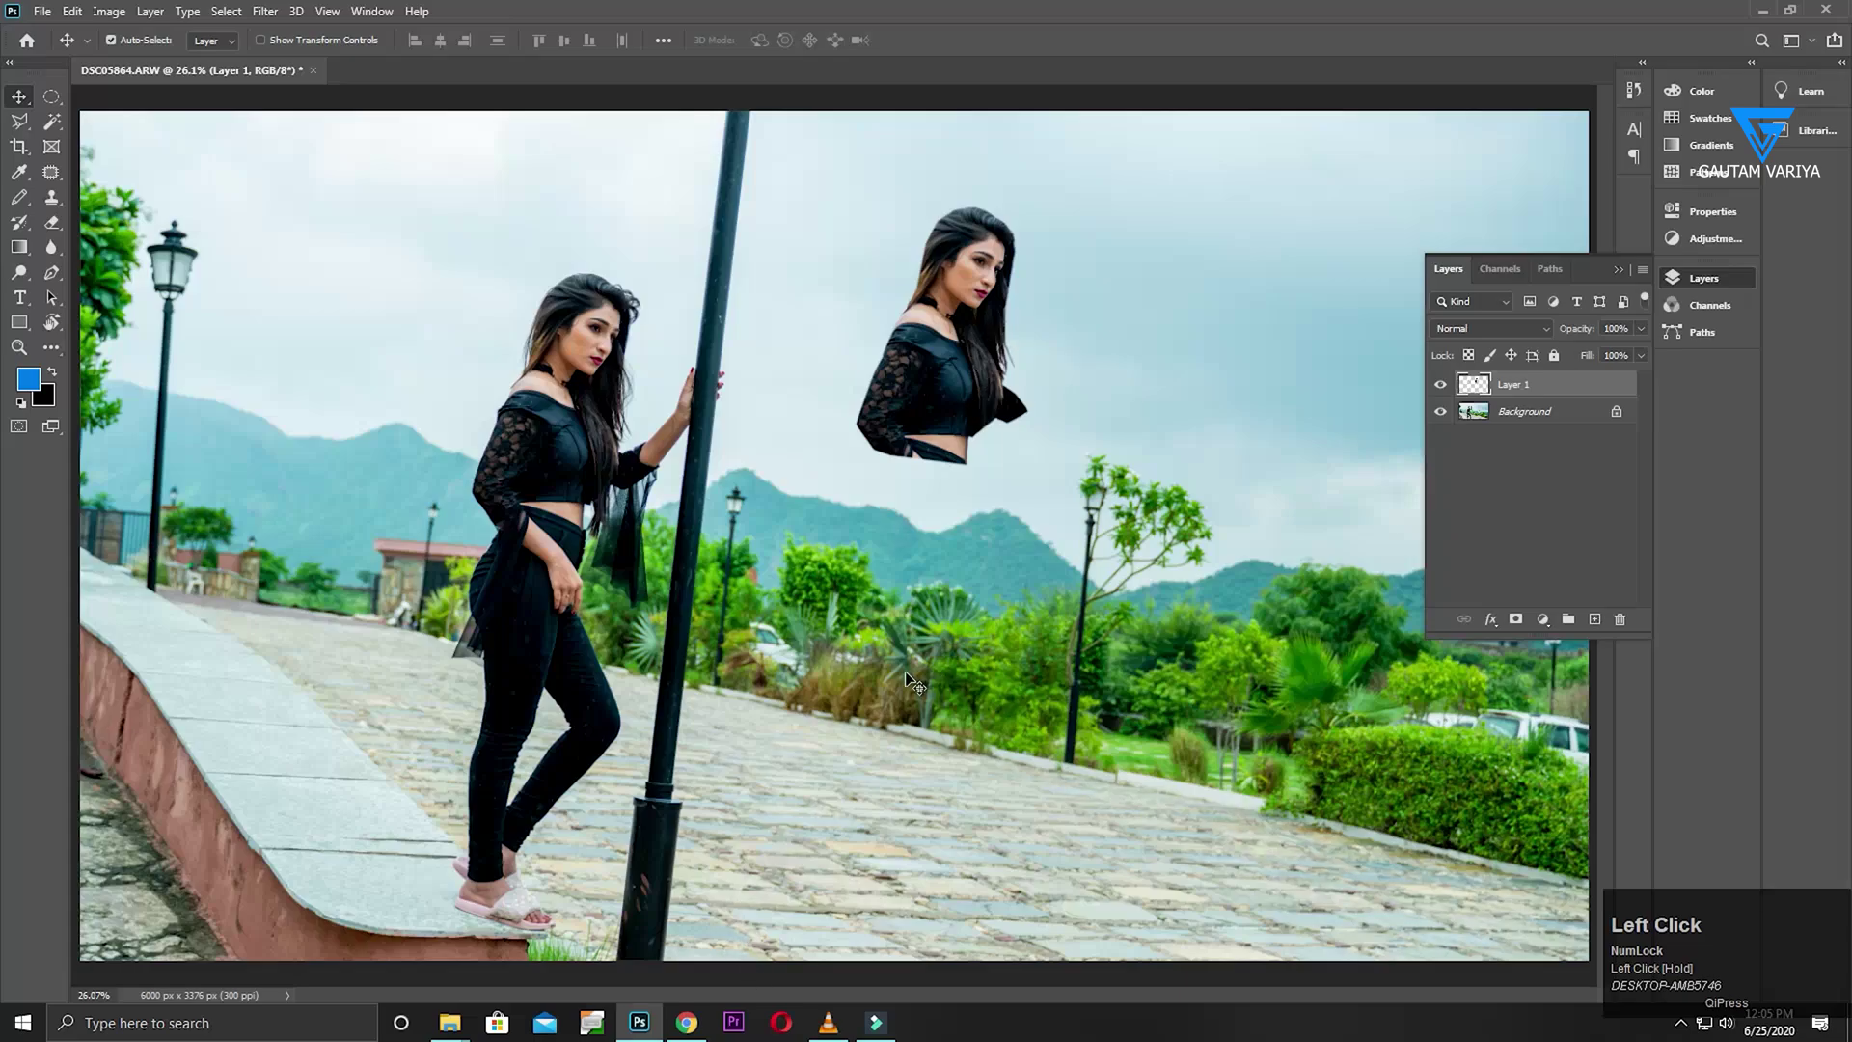
Outline the cut-off sleeve piece beside the hair with the Polygonal Lasso, delete it from Layer 1 and deselect
drag(996, 372, 1087, 665)
drag(1038, 473, 1069, 686)
drag(1077, 502, 1063, 561)
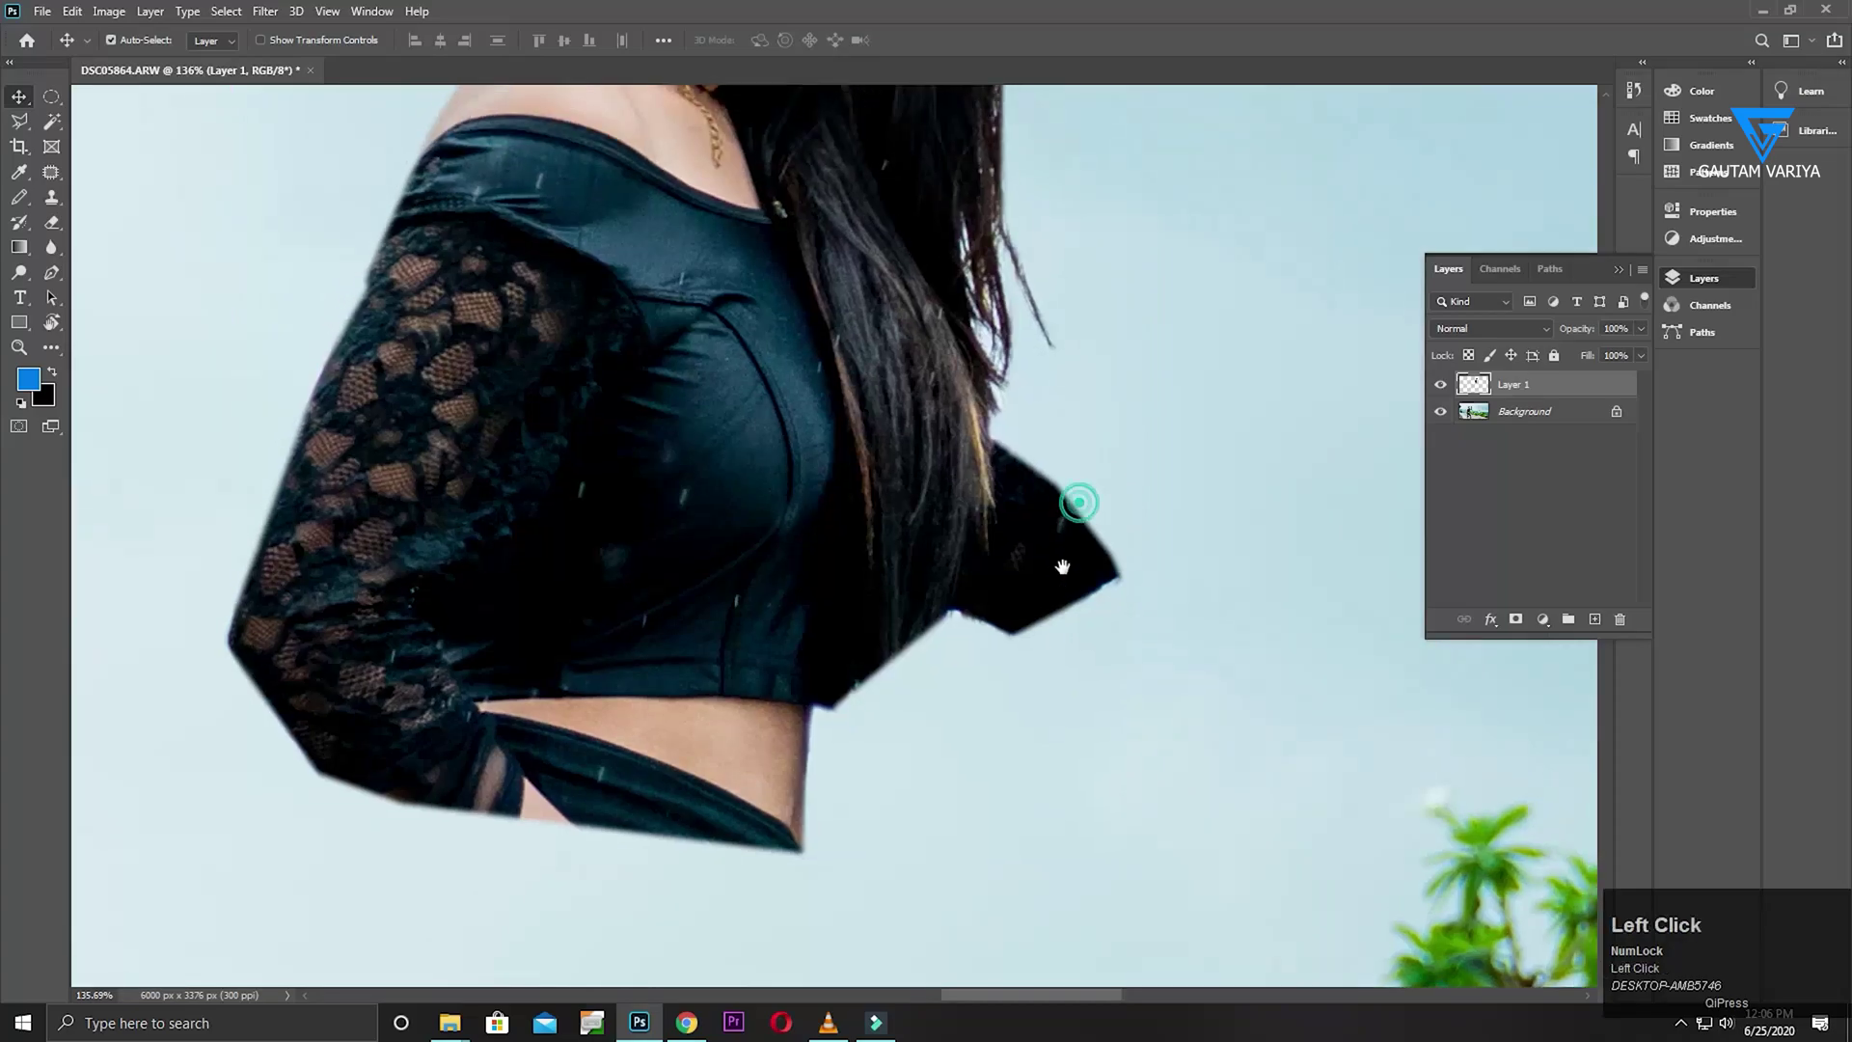
click(1099, 391)
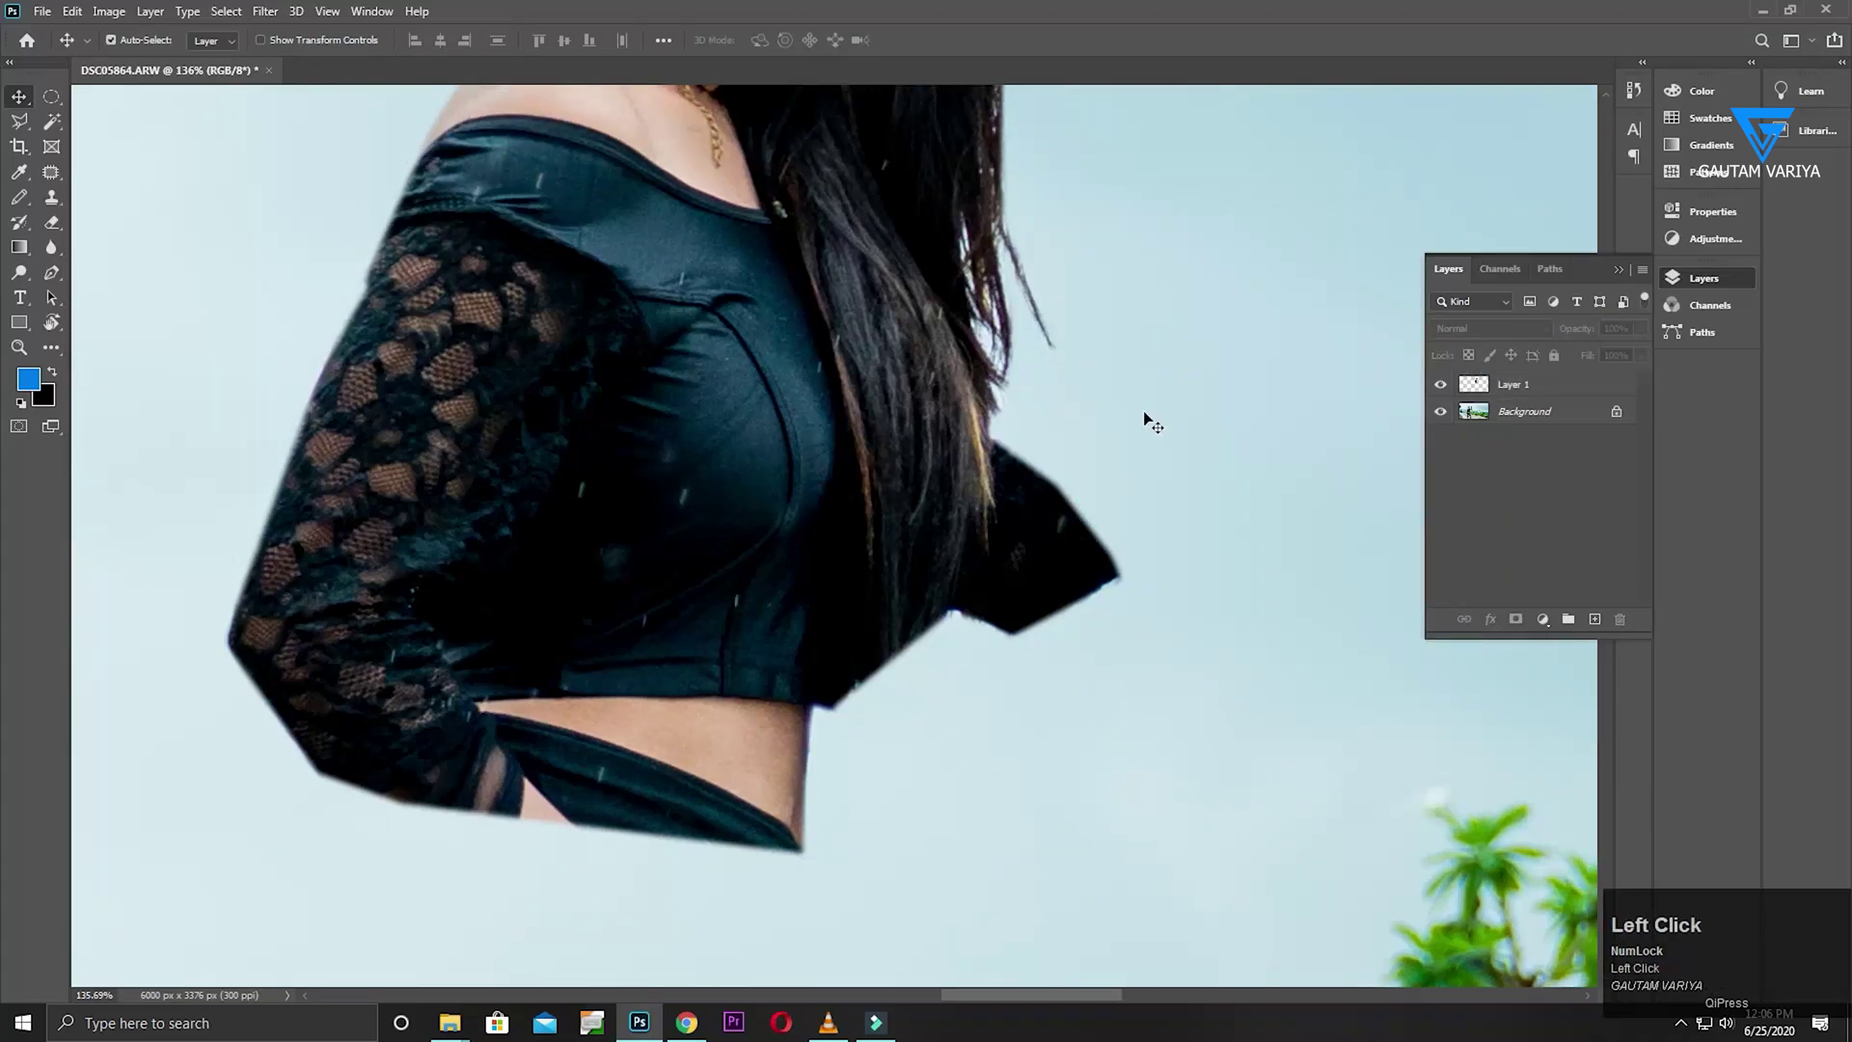
key(l)
click(1108, 400)
click(987, 473)
click(975, 544)
click(949, 618)
click(954, 650)
click(1134, 703)
click(1216, 686)
click(1237, 515)
click(1144, 382)
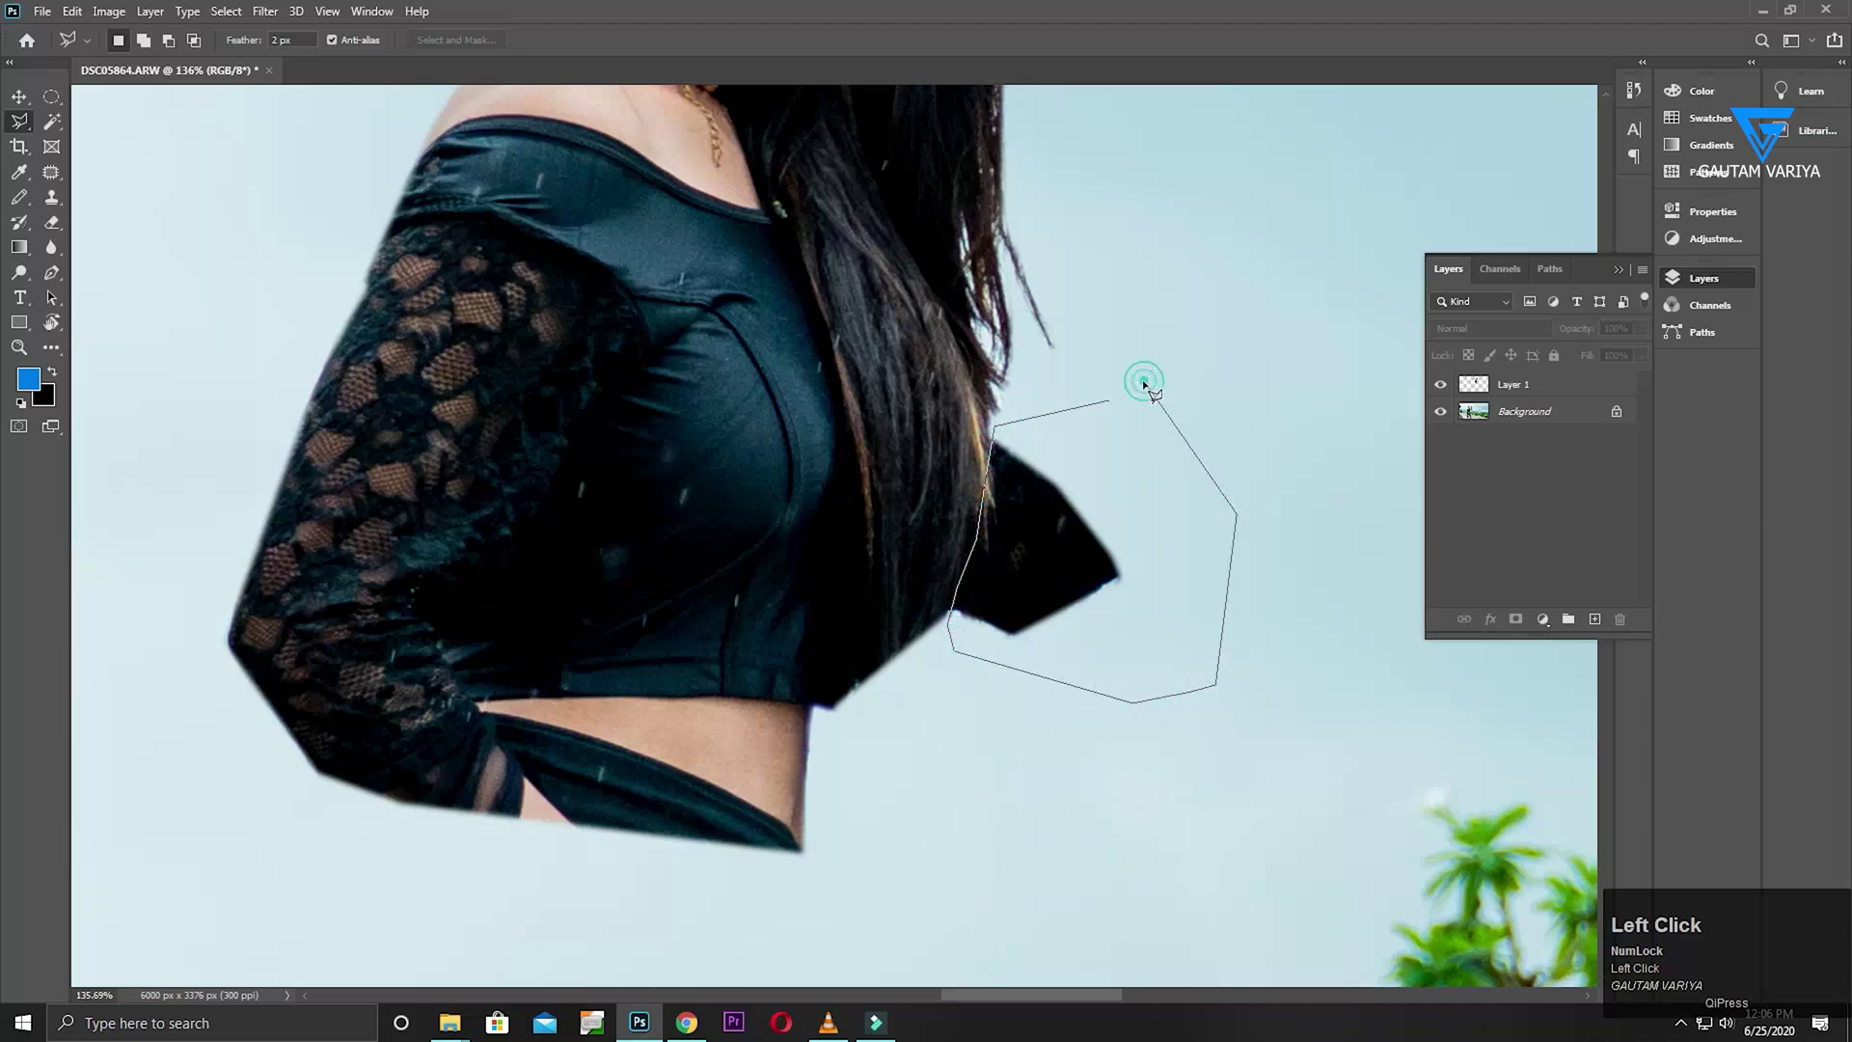
click(1108, 399)
key(Delete)
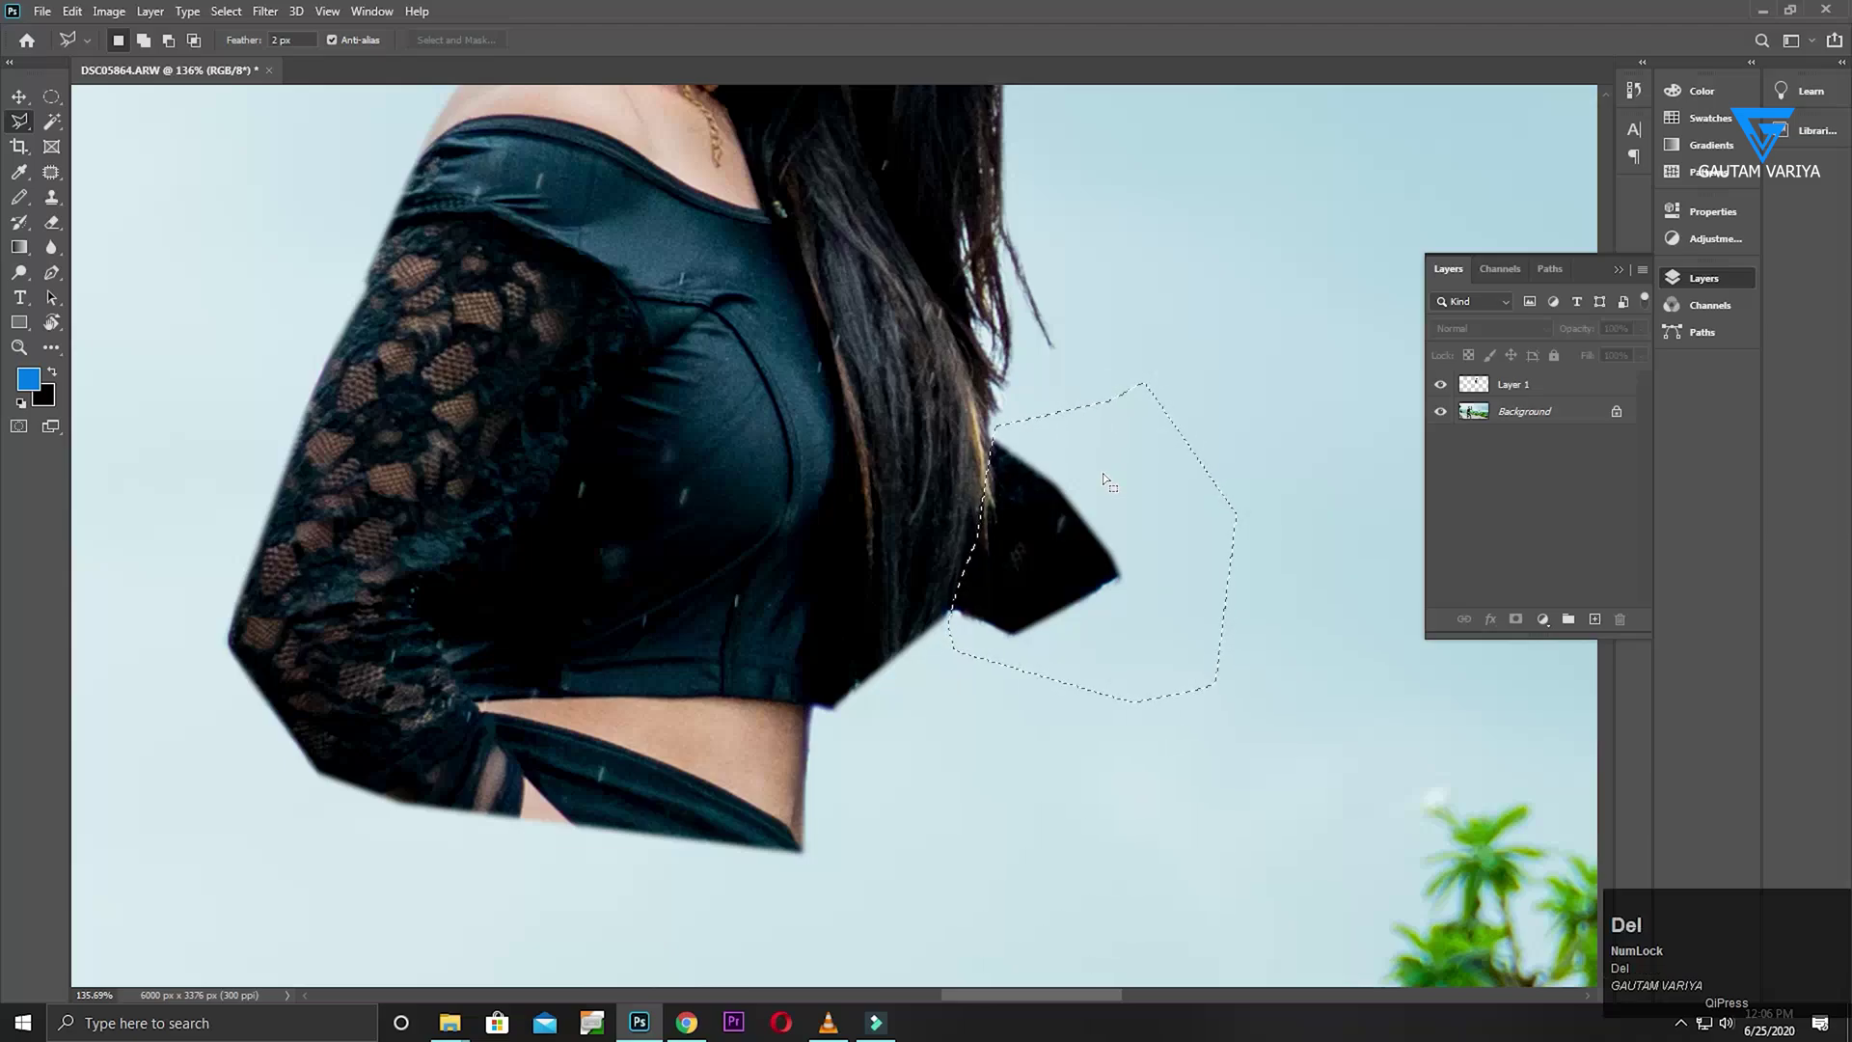
click(1543, 391)
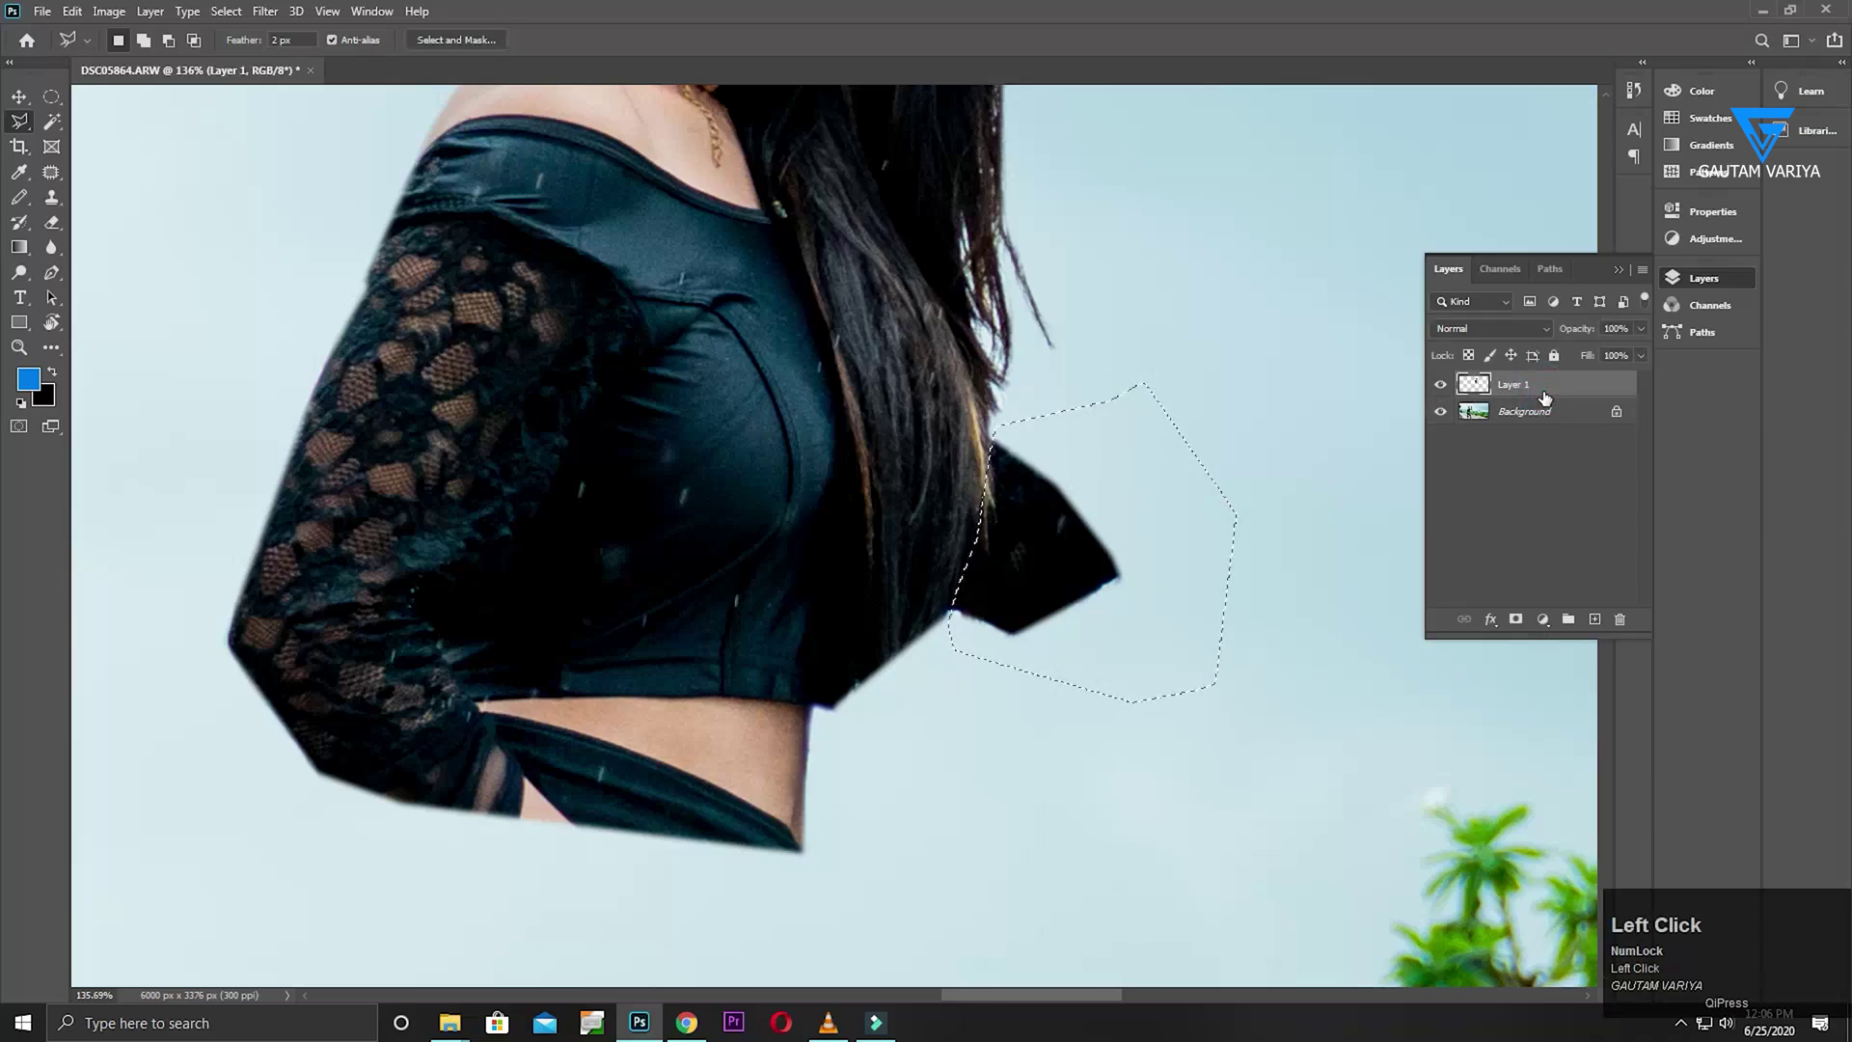
key(Delete)
key(ctrl+d)
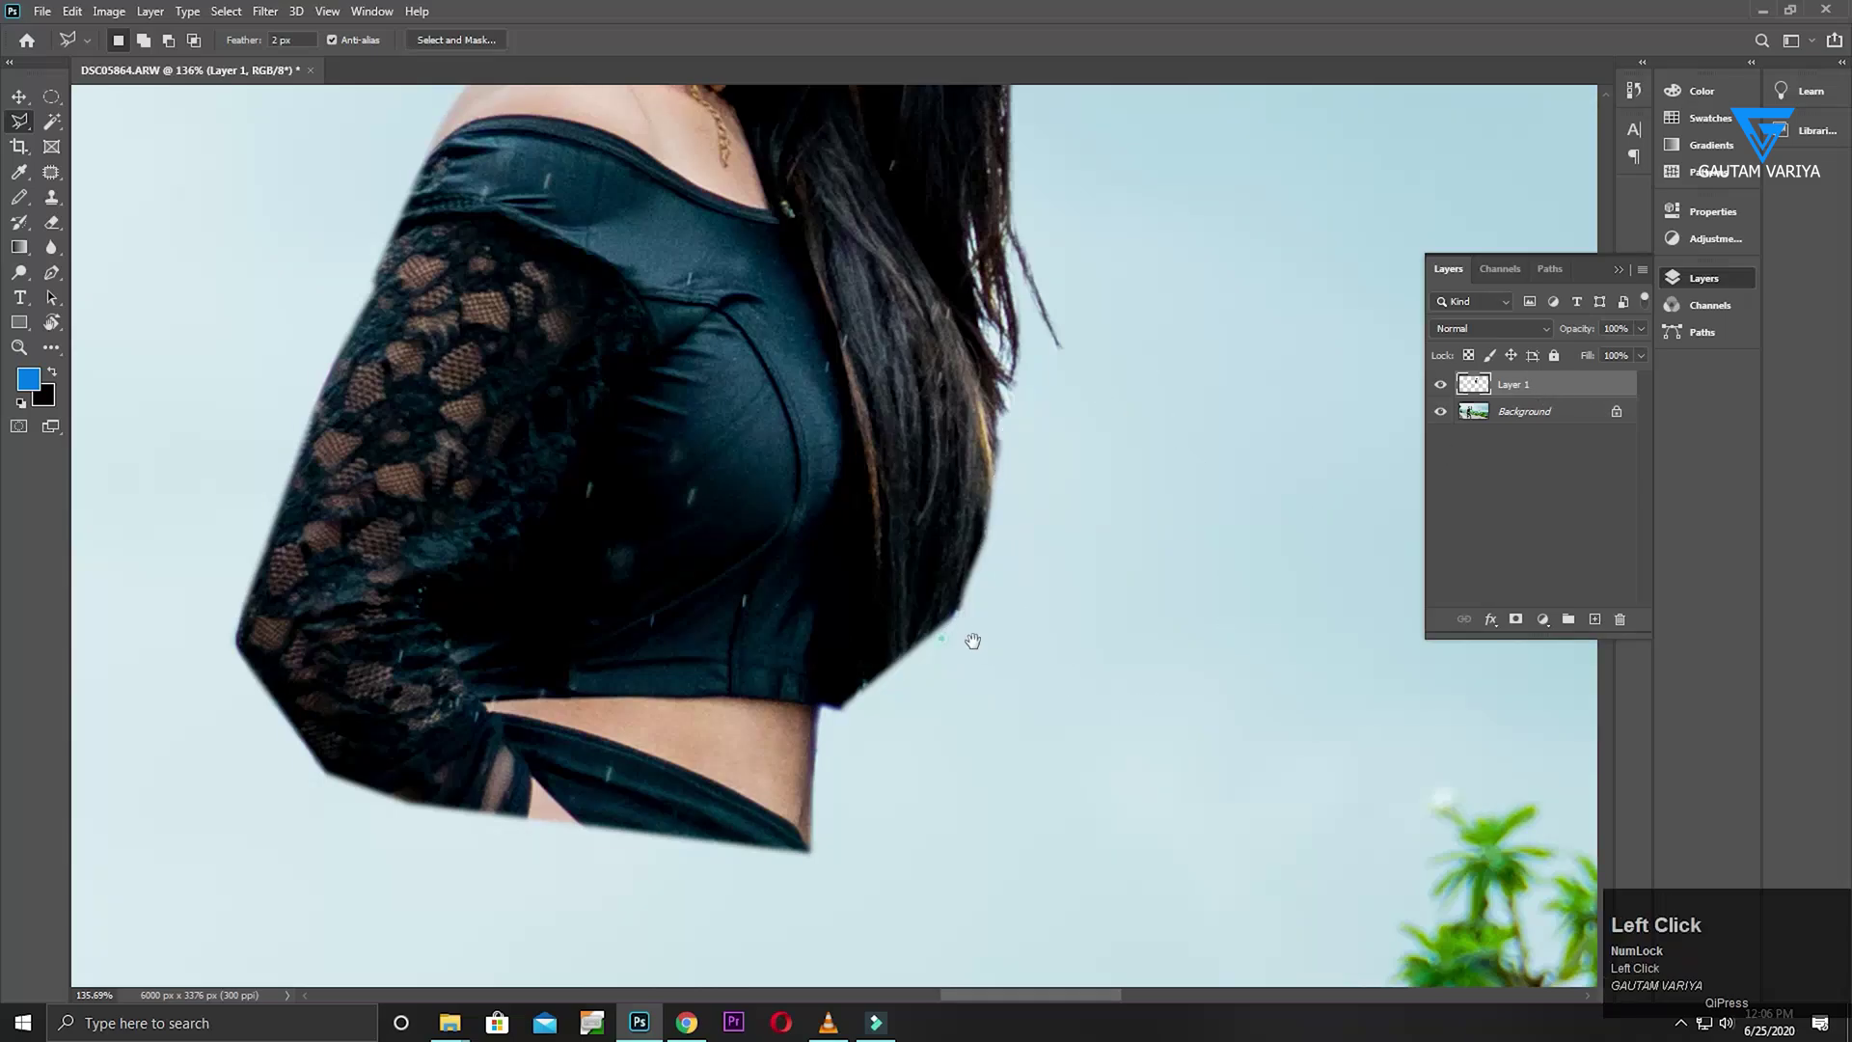
Outline the bare midriff and forearm below the crop top, delete them from the cutout and deselect
drag(971, 642, 1054, 584)
click(366, 804)
click(390, 682)
click(660, 643)
click(904, 648)
click(926, 655)
click(958, 662)
click(1020, 897)
click(529, 918)
click(367, 805)
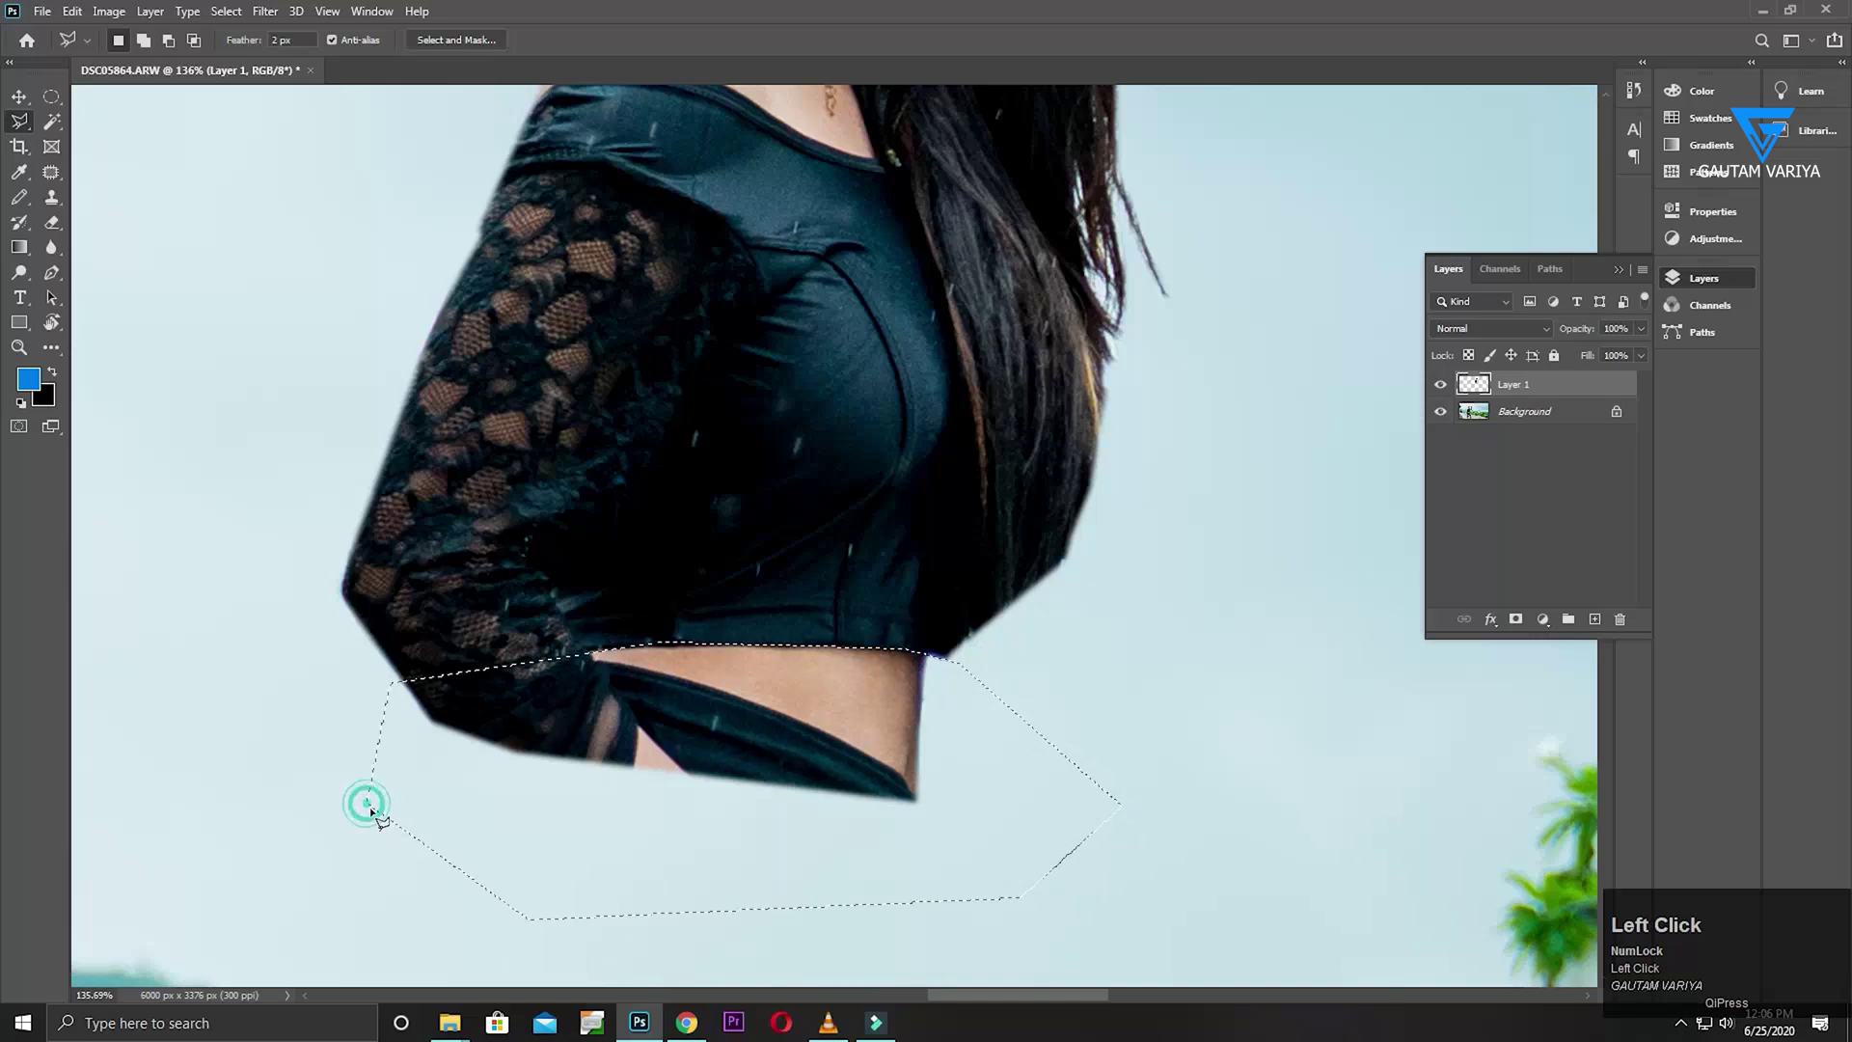
key(Delete)
key(ctrl+d)
Move the cutout down so its base overlaps the mountain ridge, and set Layer 1's opacity to 50%
key(ctrl+0)
key(space)
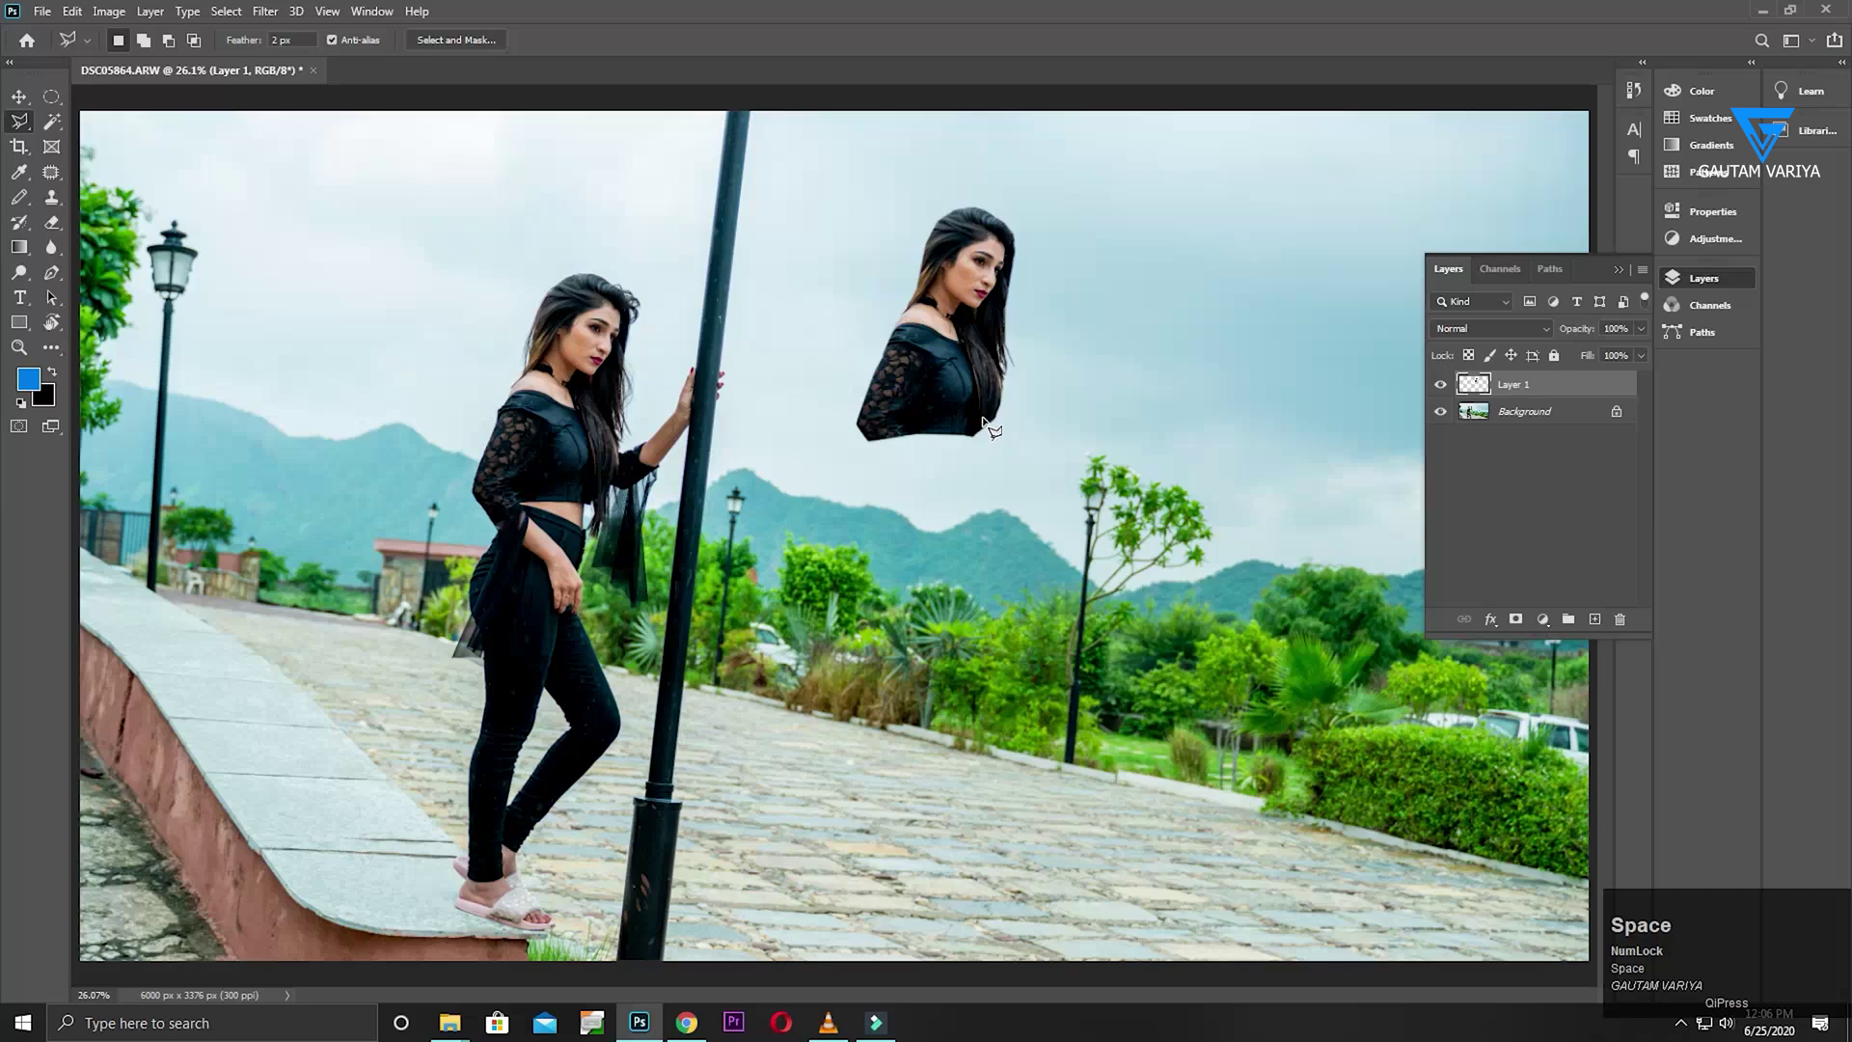
key(v)
mouse_move(968, 352)
mouse_down()
mouse_move(833, 391)
mouse_move(853, 372)
mouse_move(895, 410)
mouse_move(789, 482)
mouse_move(899, 574)
mouse_up()
key(ctrl+space)
key(v)
key(5)
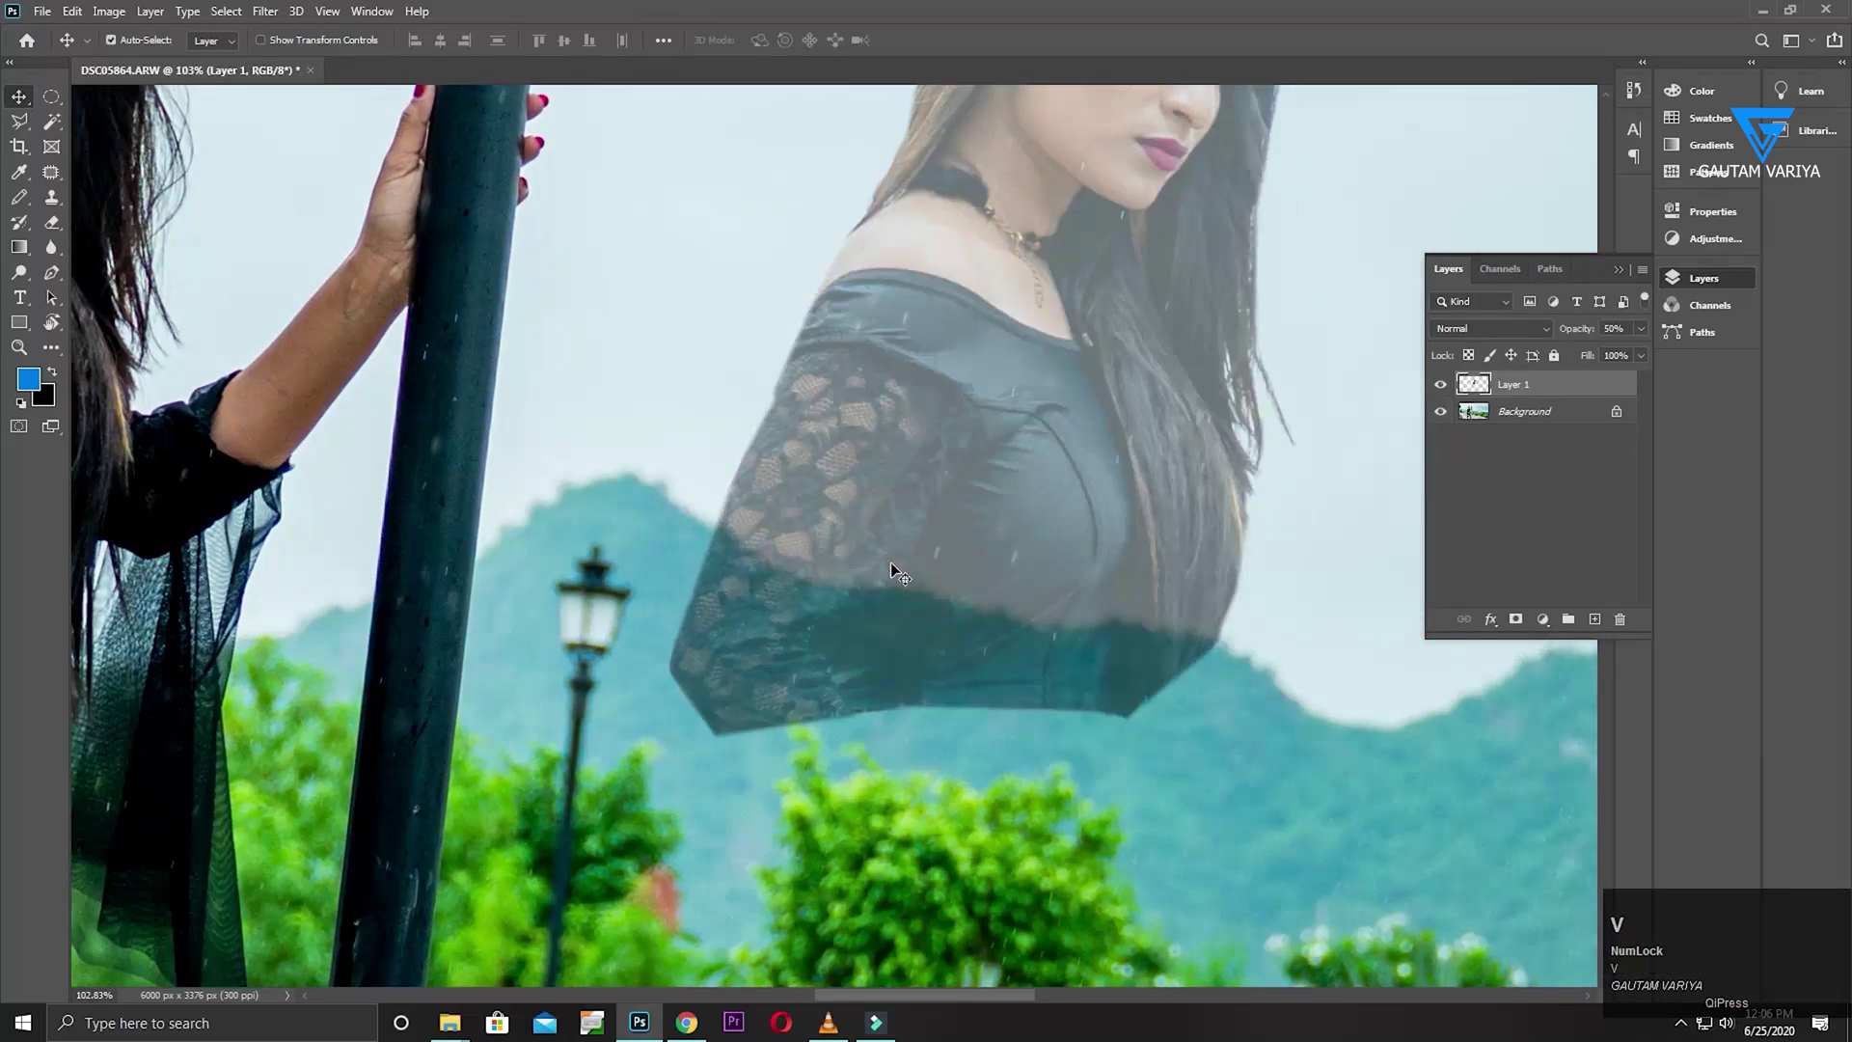
Outline the part of the cutout overlapping the mountains along the ridge line, delete it and deselect
key(l)
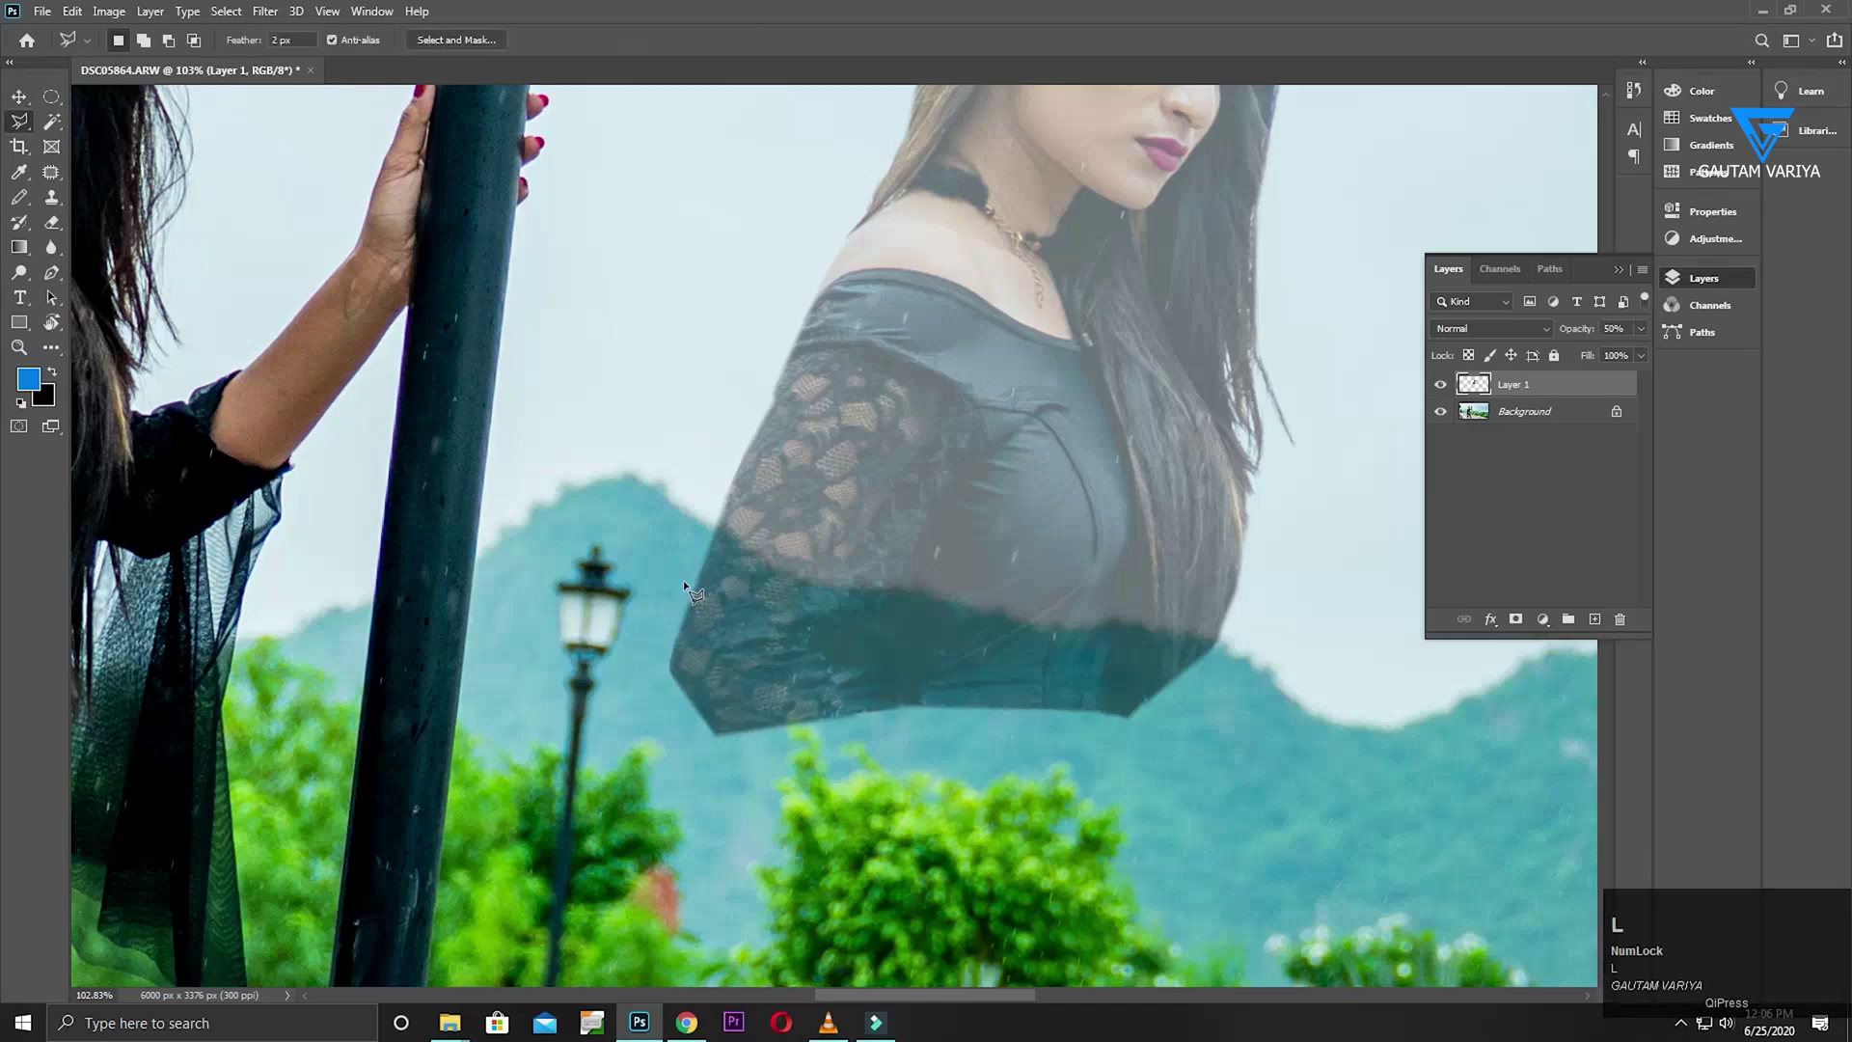
click(695, 542)
click(874, 596)
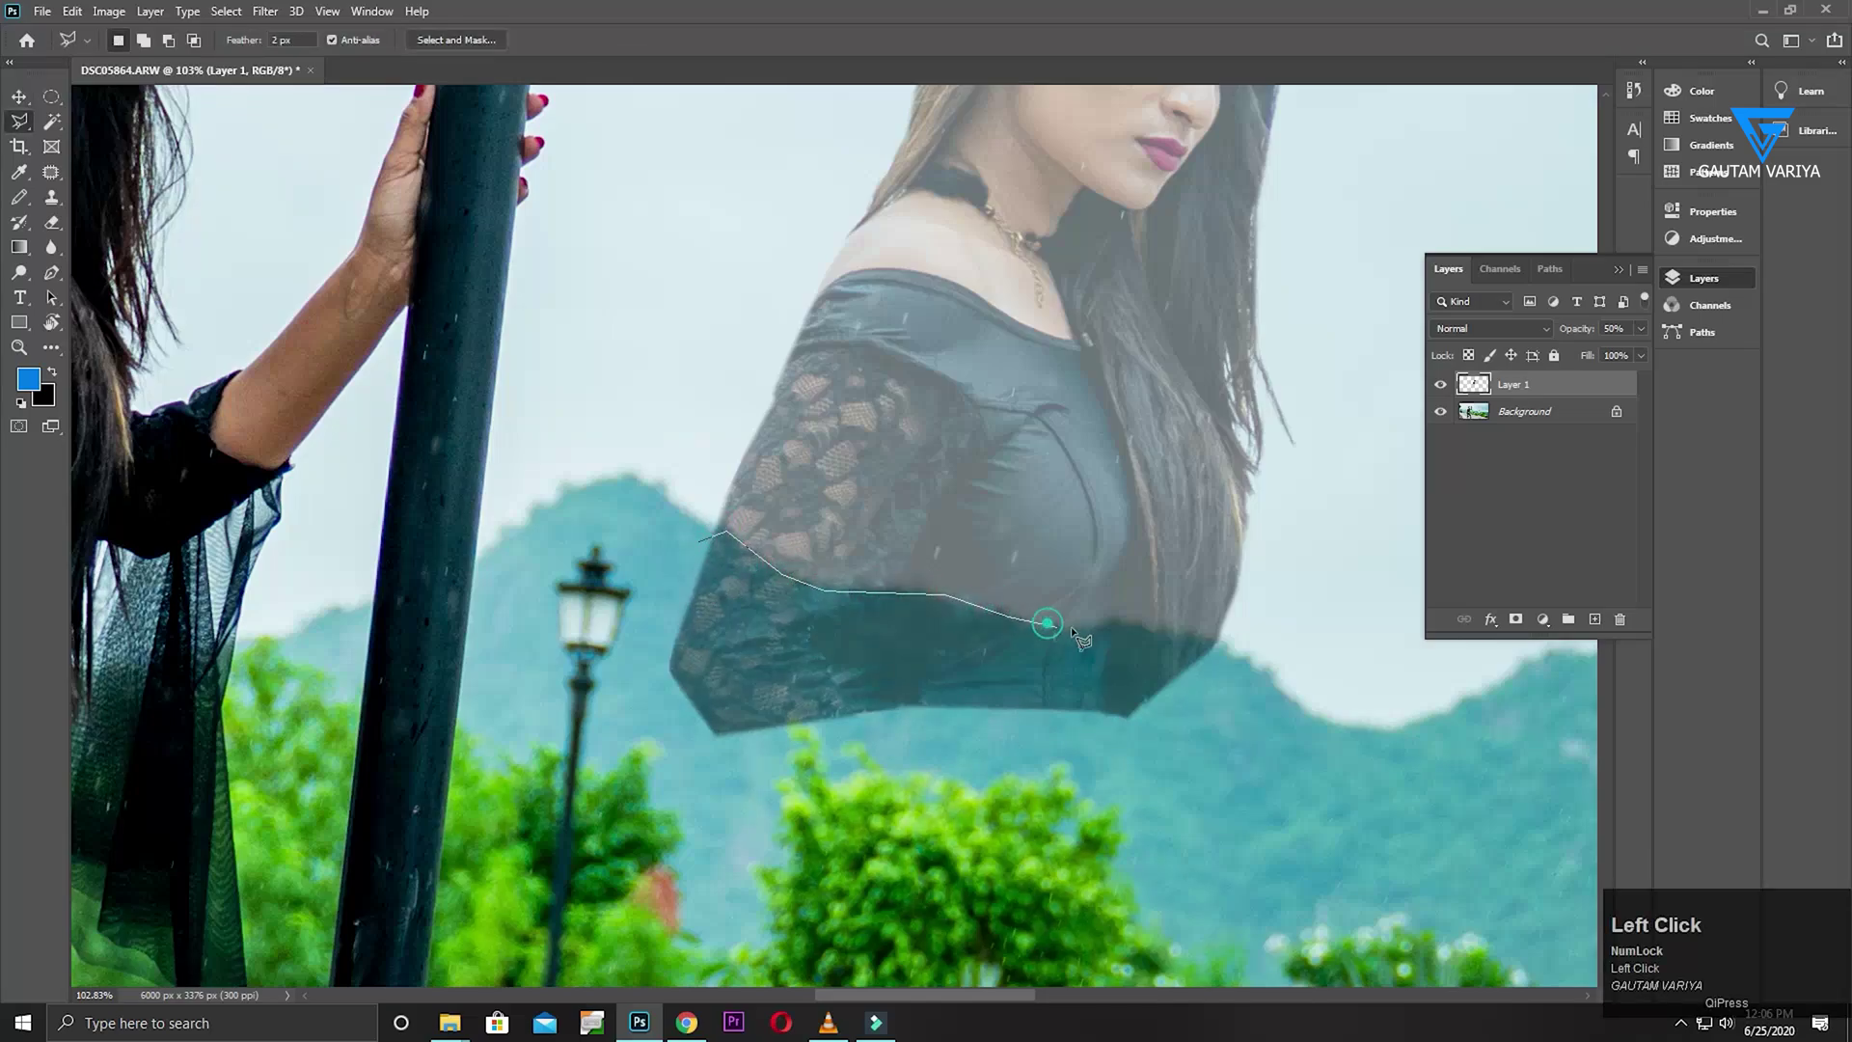
click(1195, 638)
double_click(672, 596)
key(Delete)
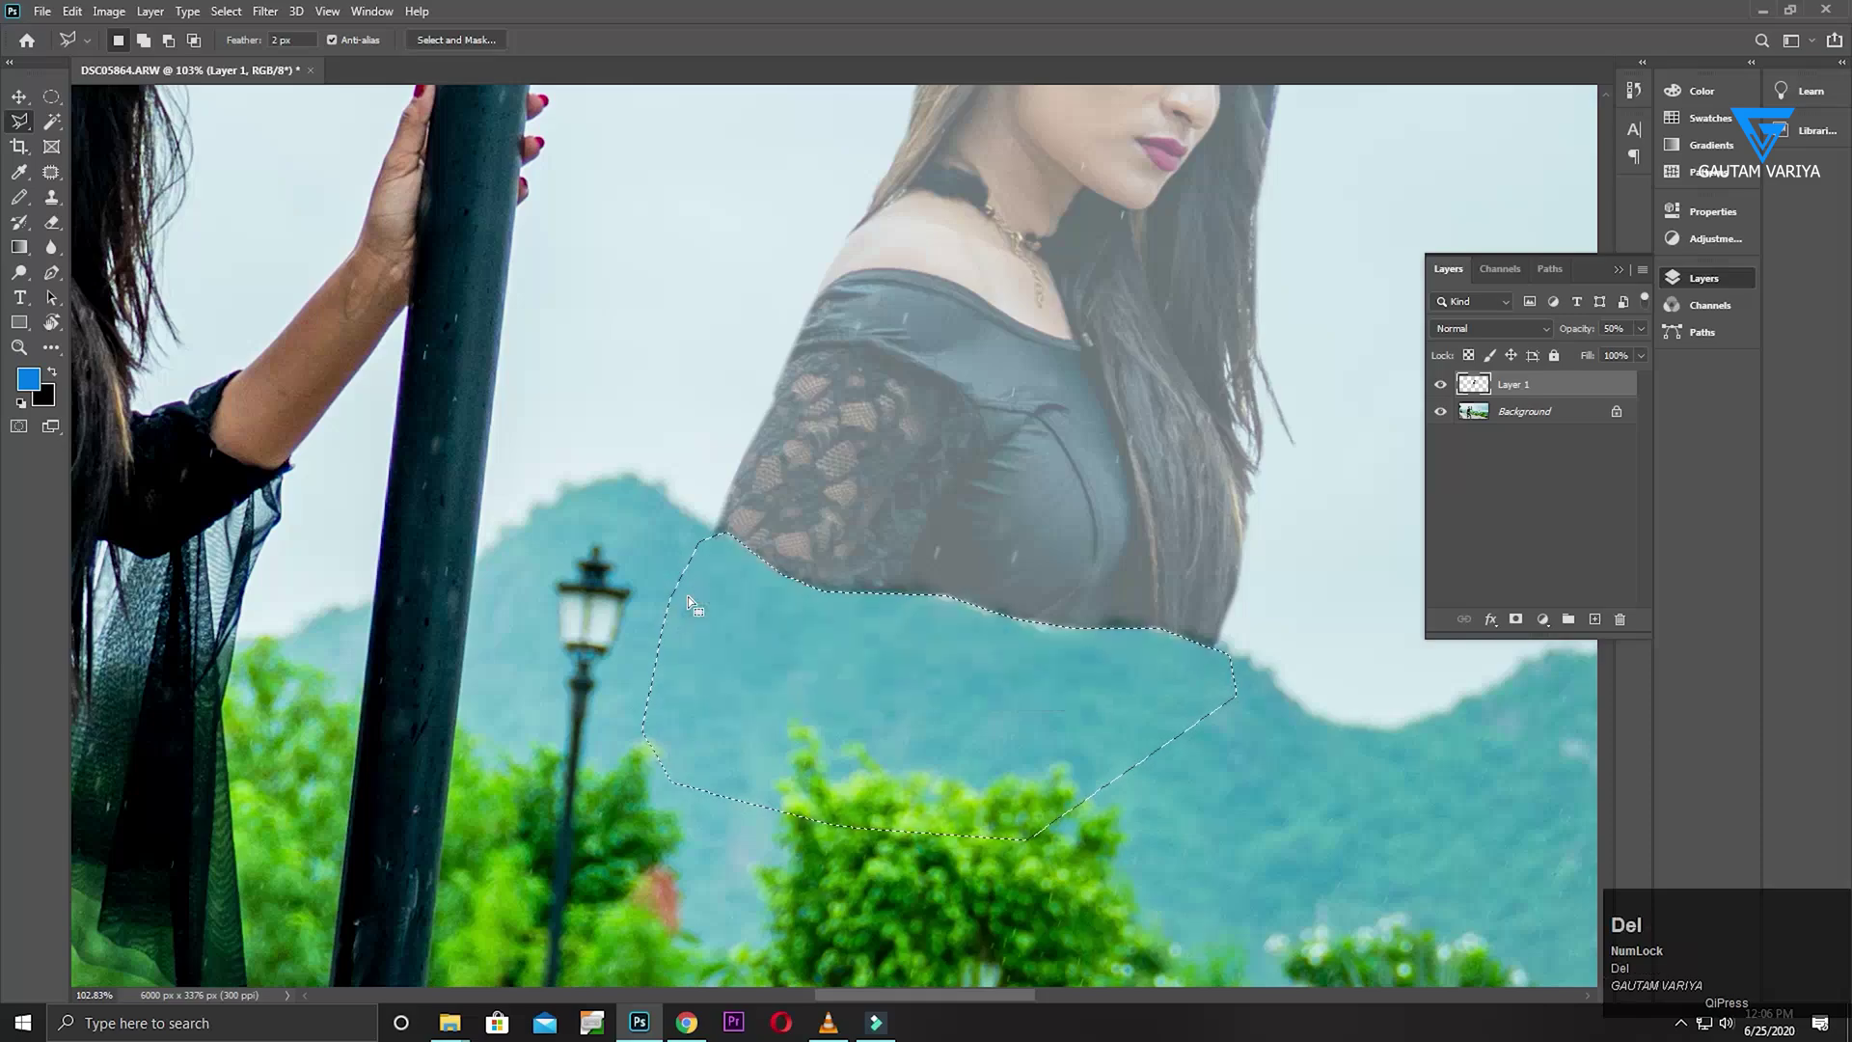
key(ctrl+d)
Set Layer 1's opacity back to 100%
key(ctrl+0)
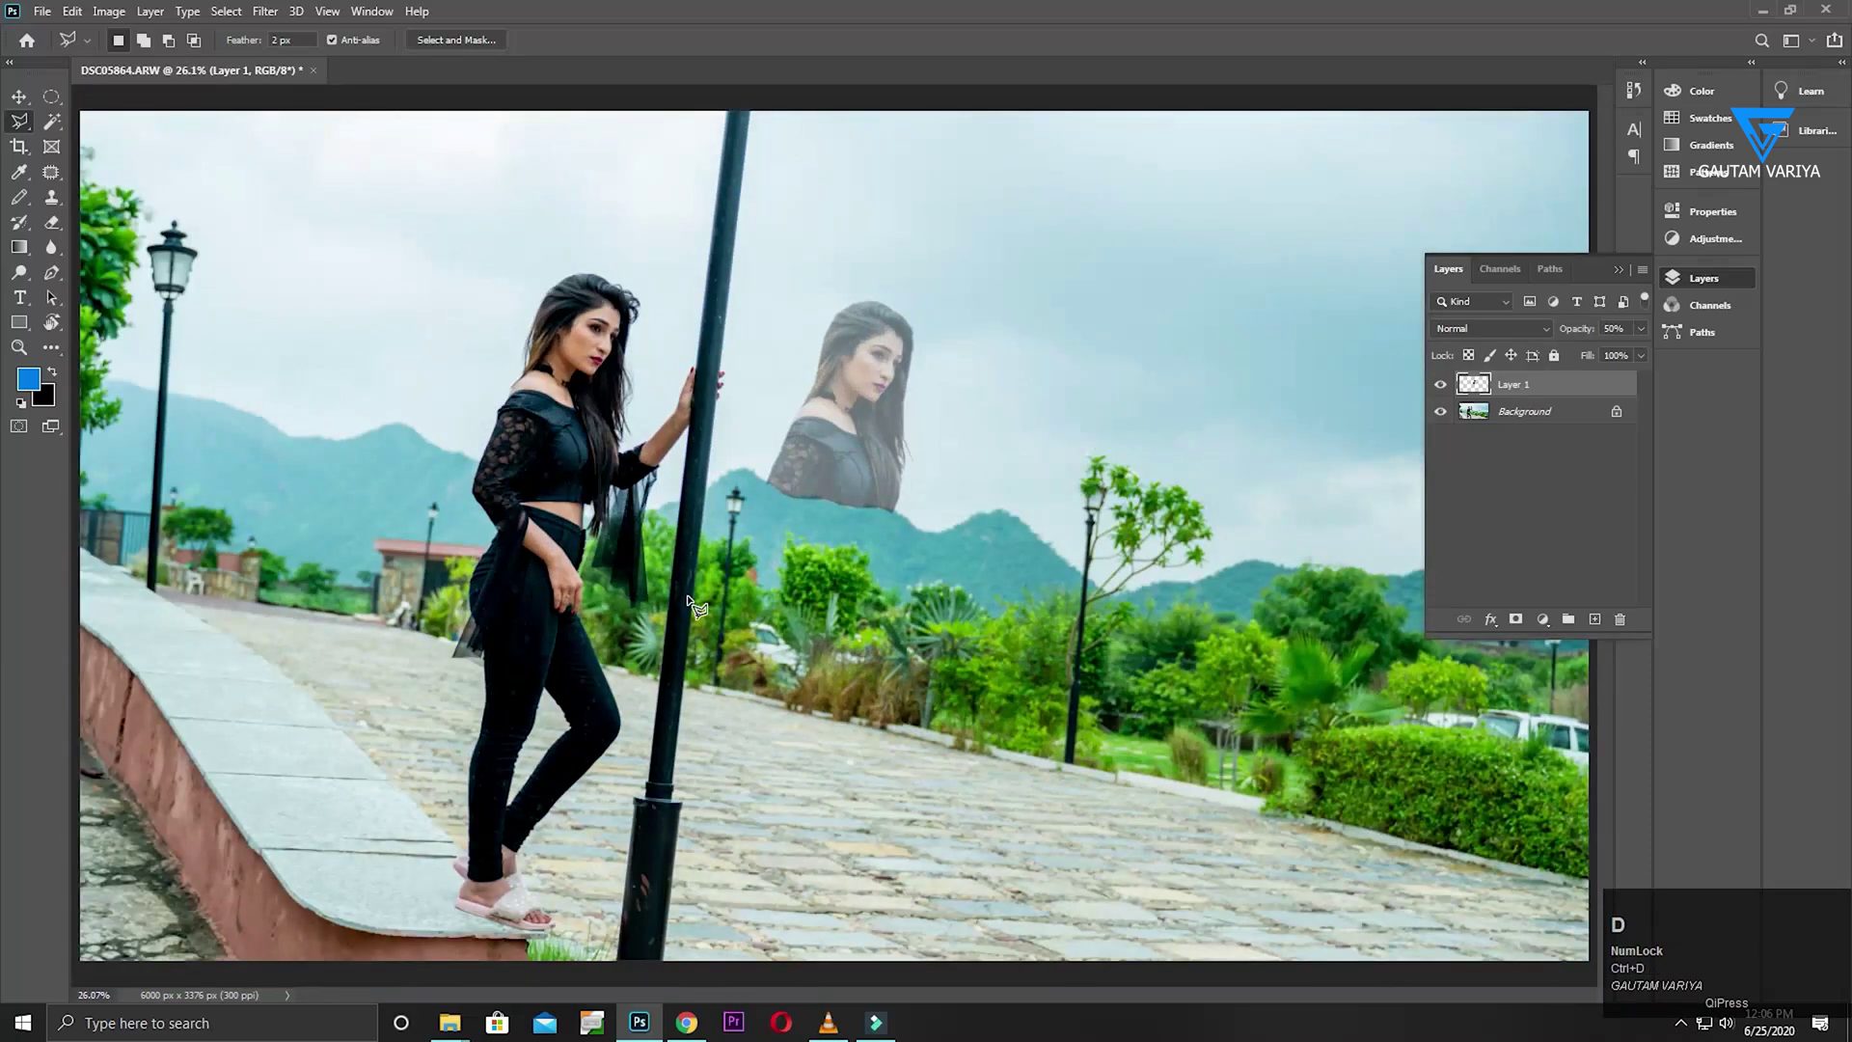
key(v)
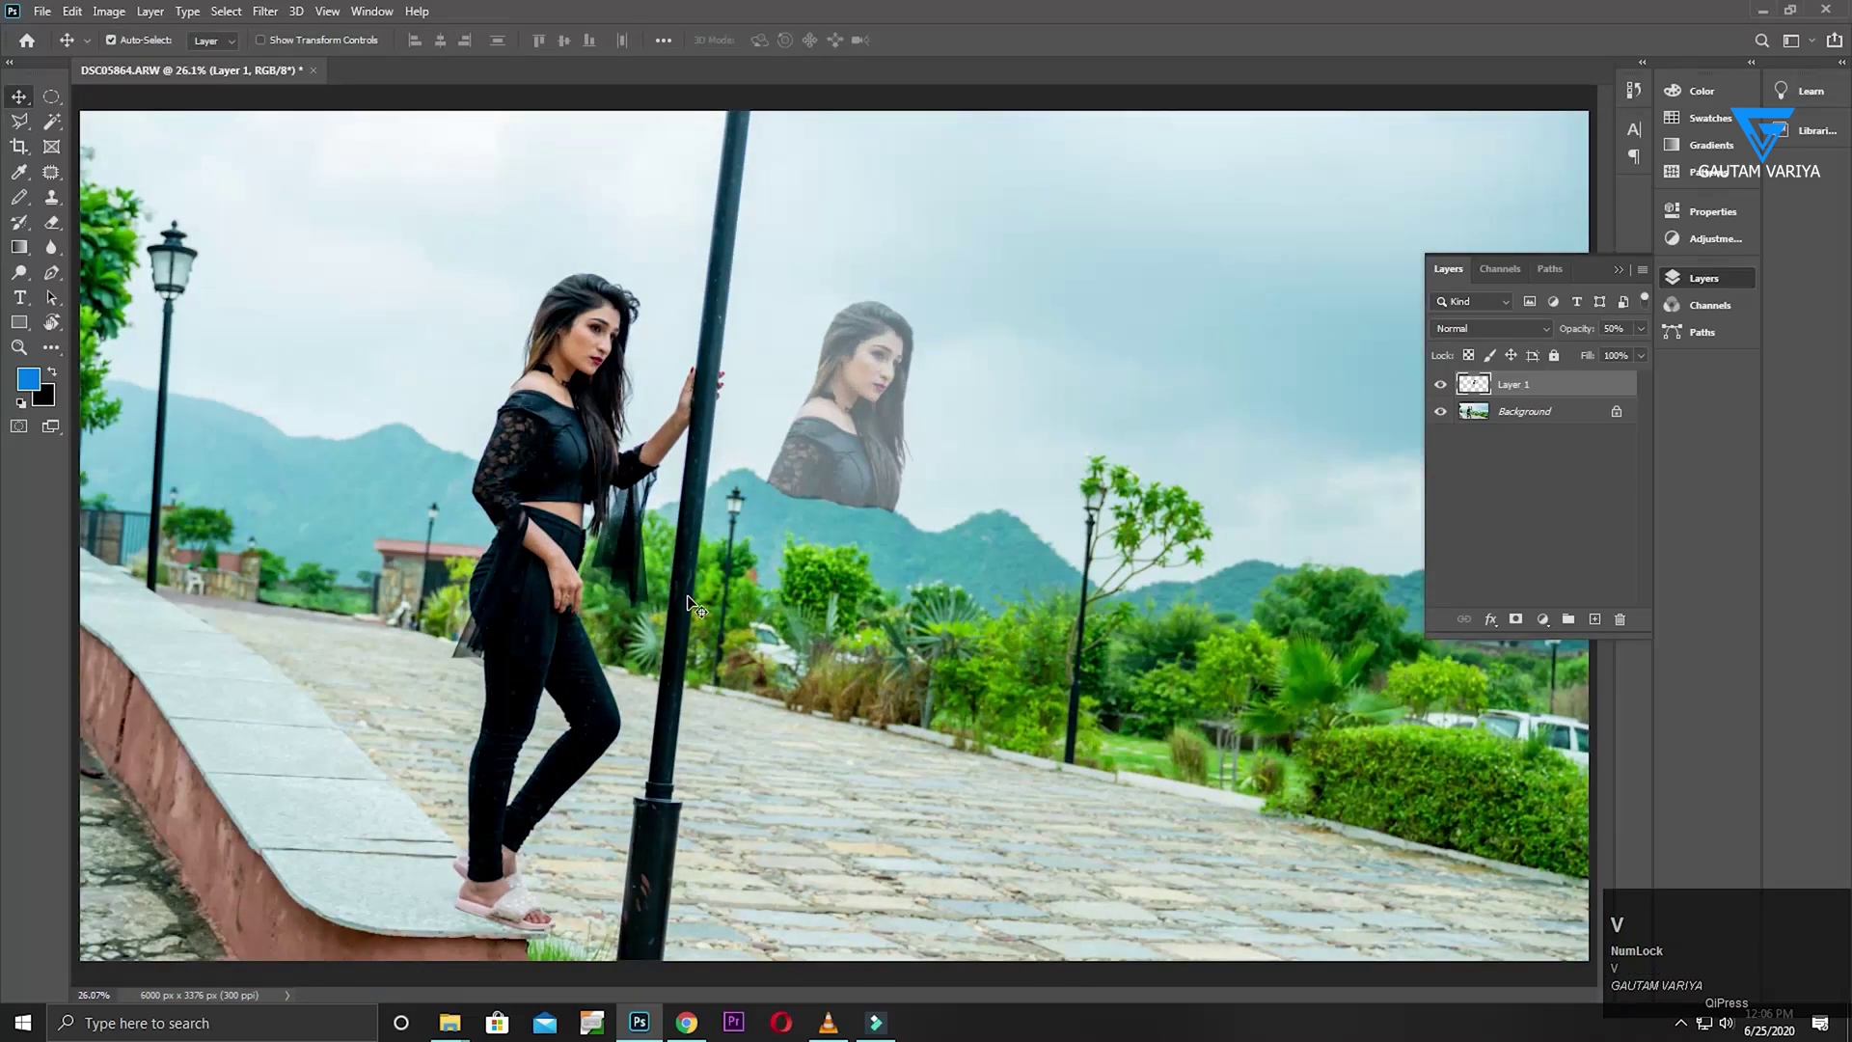
key(0)
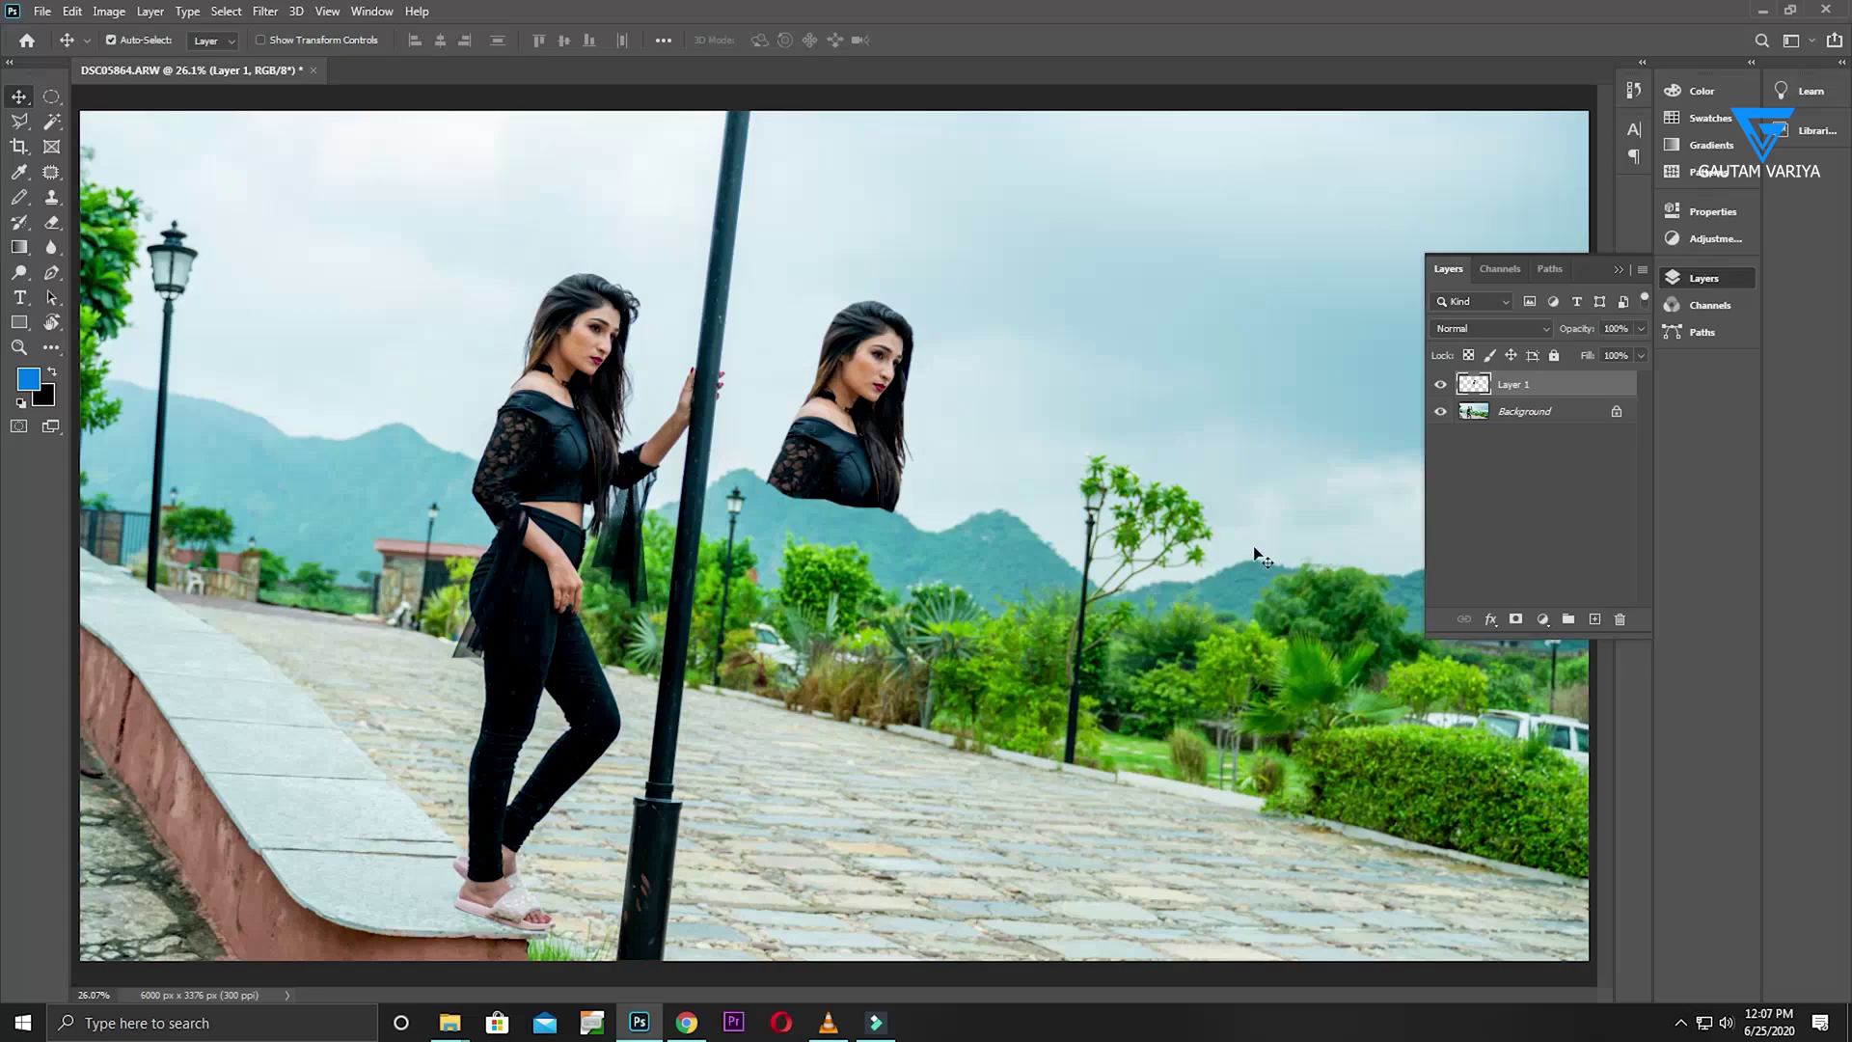
Trace a loose trial outline in the open sky with the Magnetic Lasso, close it and deselect
click(19, 126)
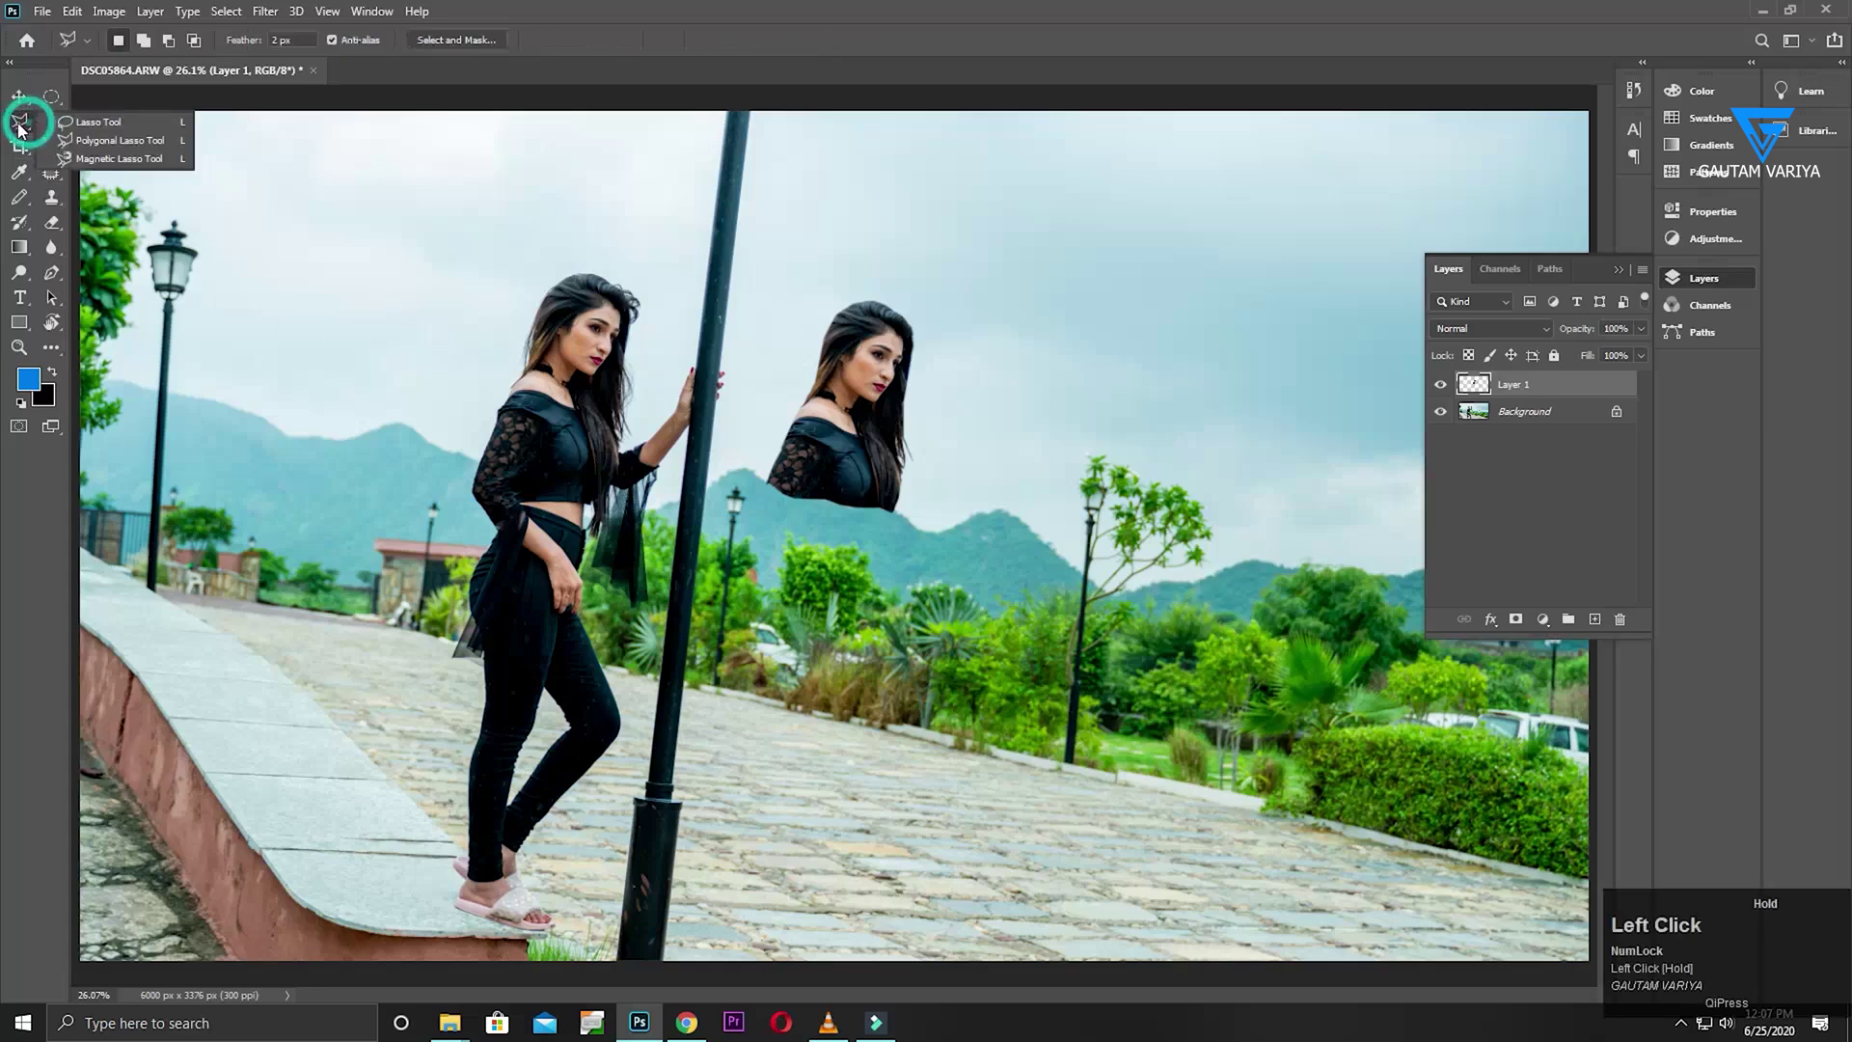
click(135, 160)
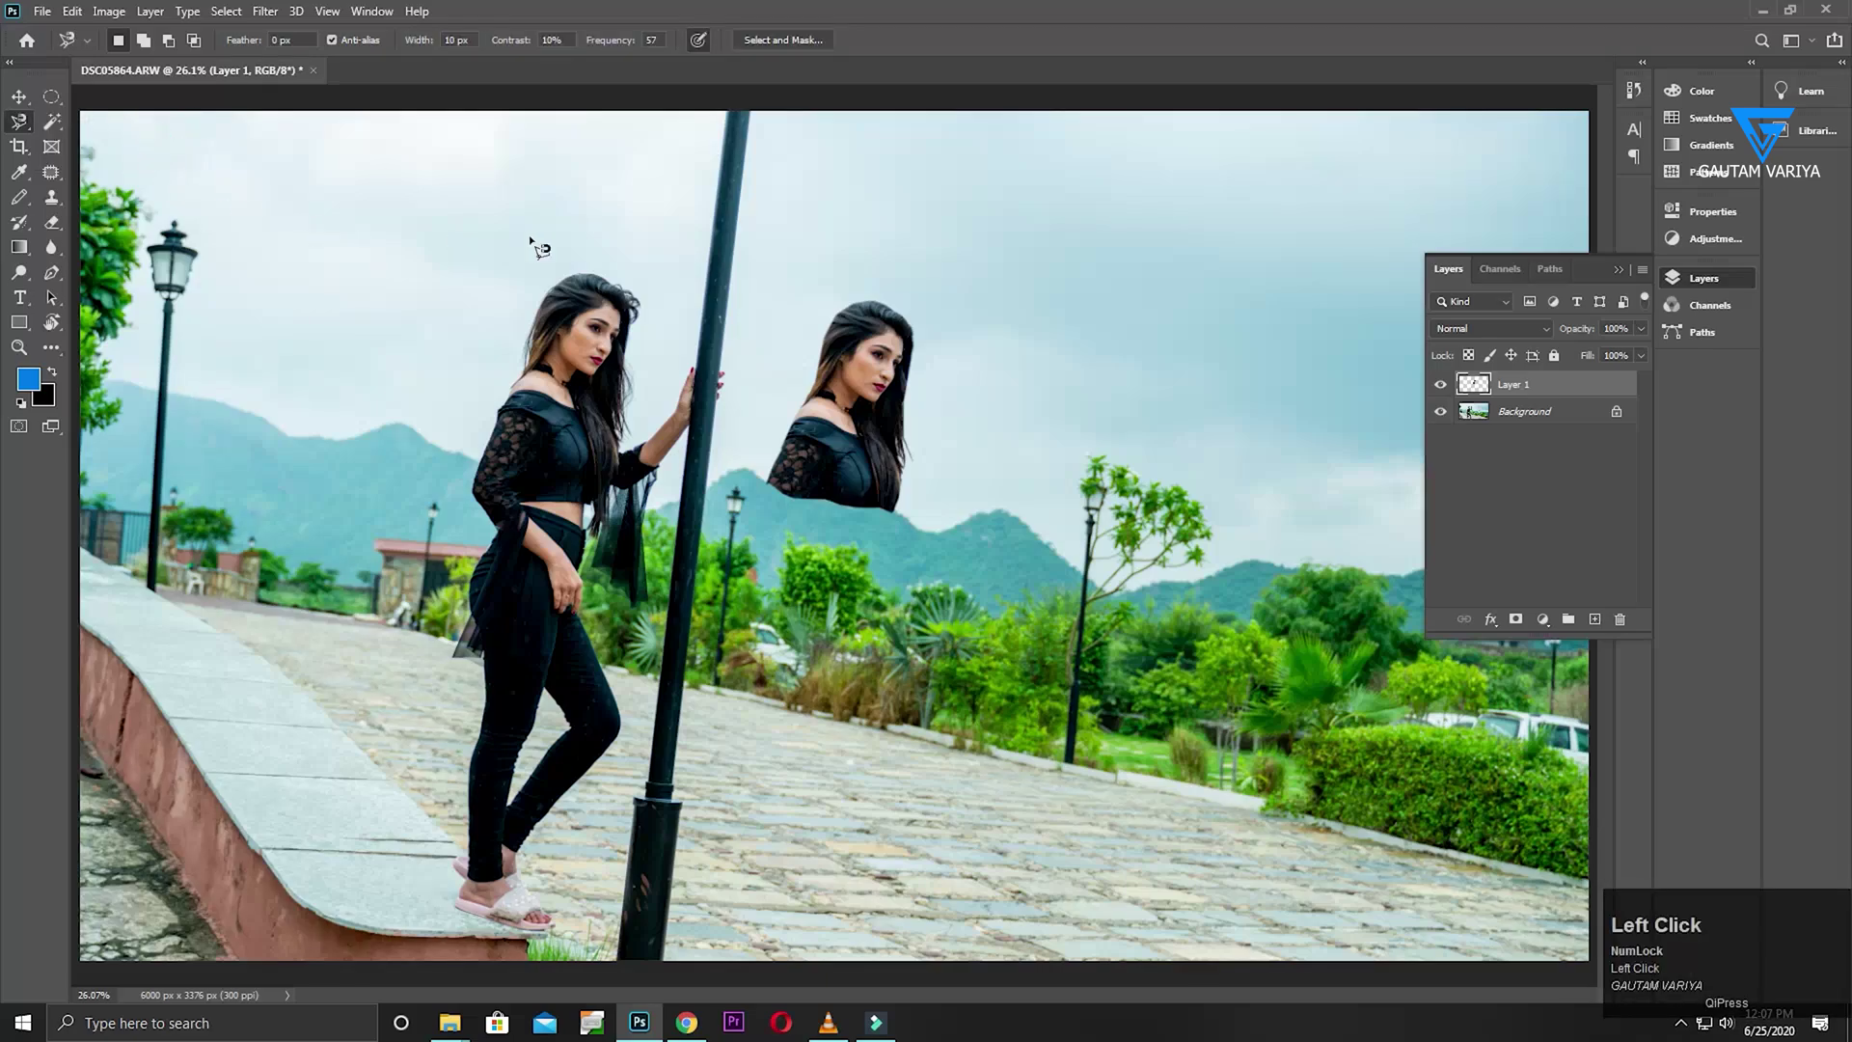
mouse_move(1070, 187)
mouse_down()
mouse_move(1205, 258)
mouse_move(1251, 377)
mouse_move(1261, 425)
mouse_move(1227, 552)
mouse_move(1208, 577)
mouse_move(1173, 528)
mouse_up()
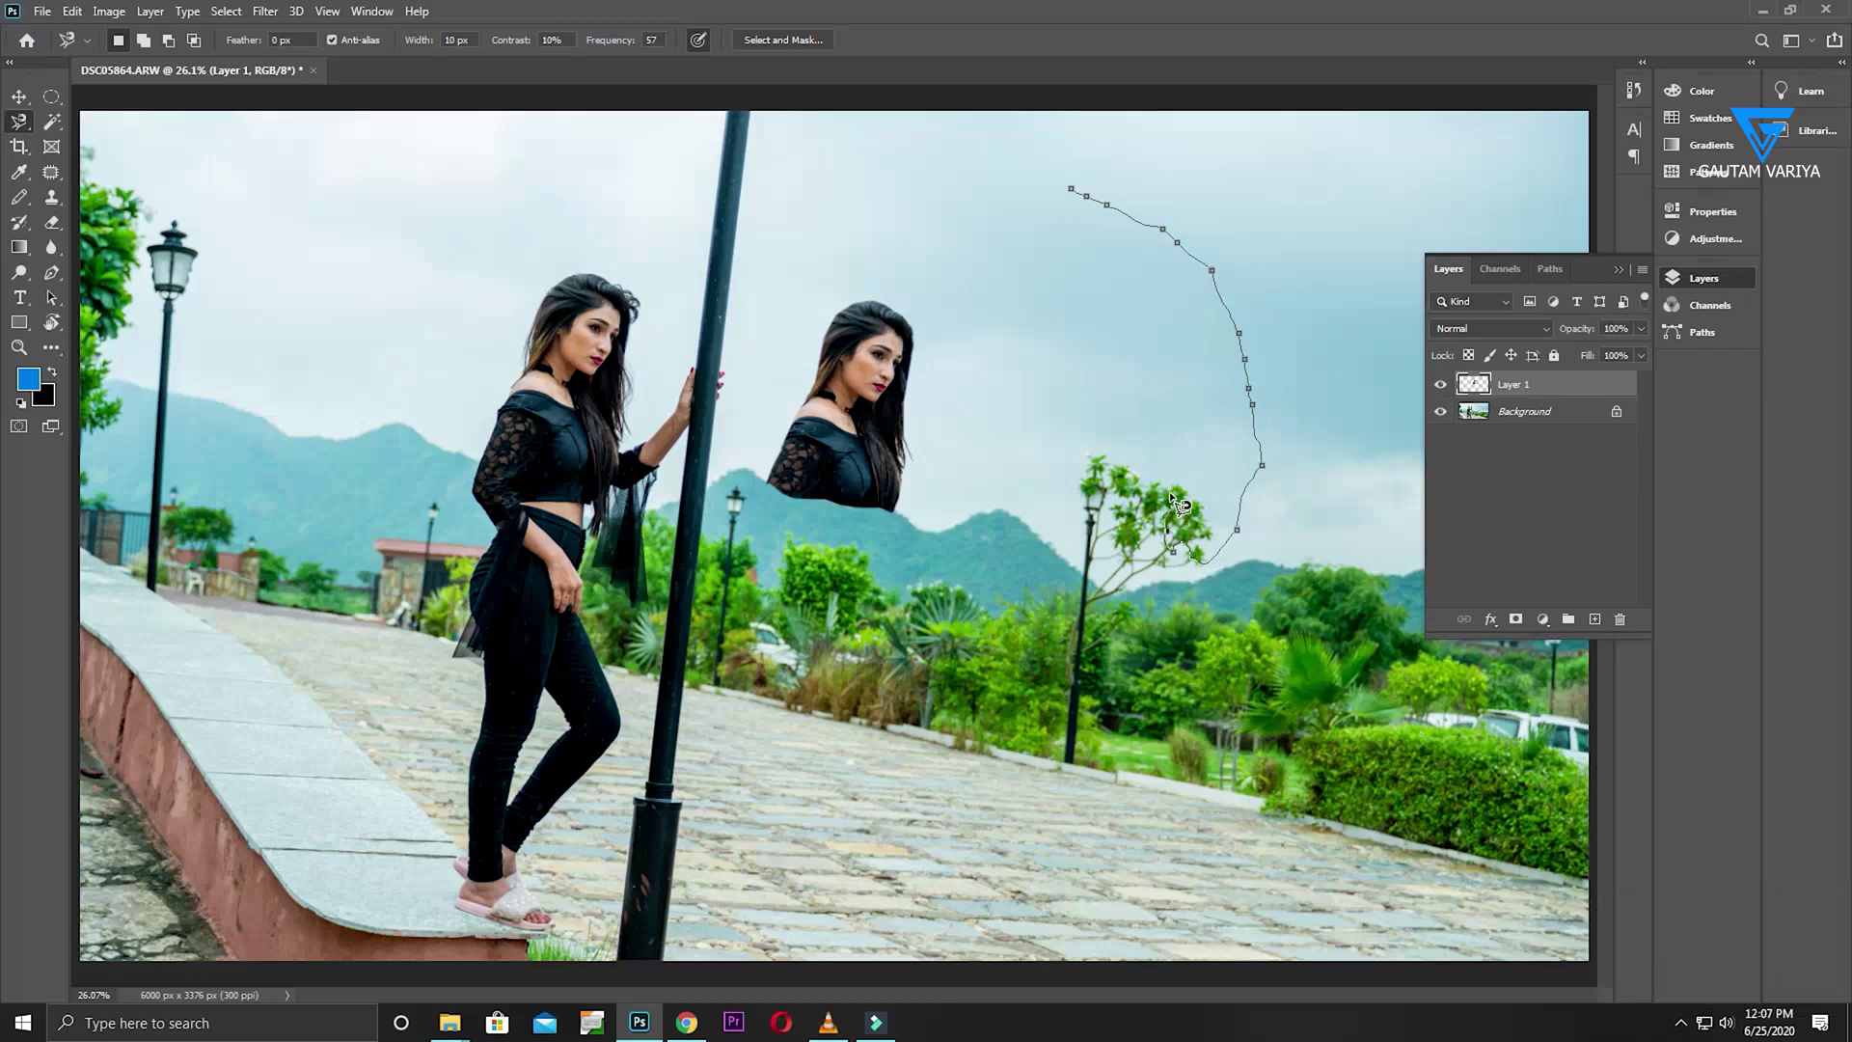
key(BackSpace)
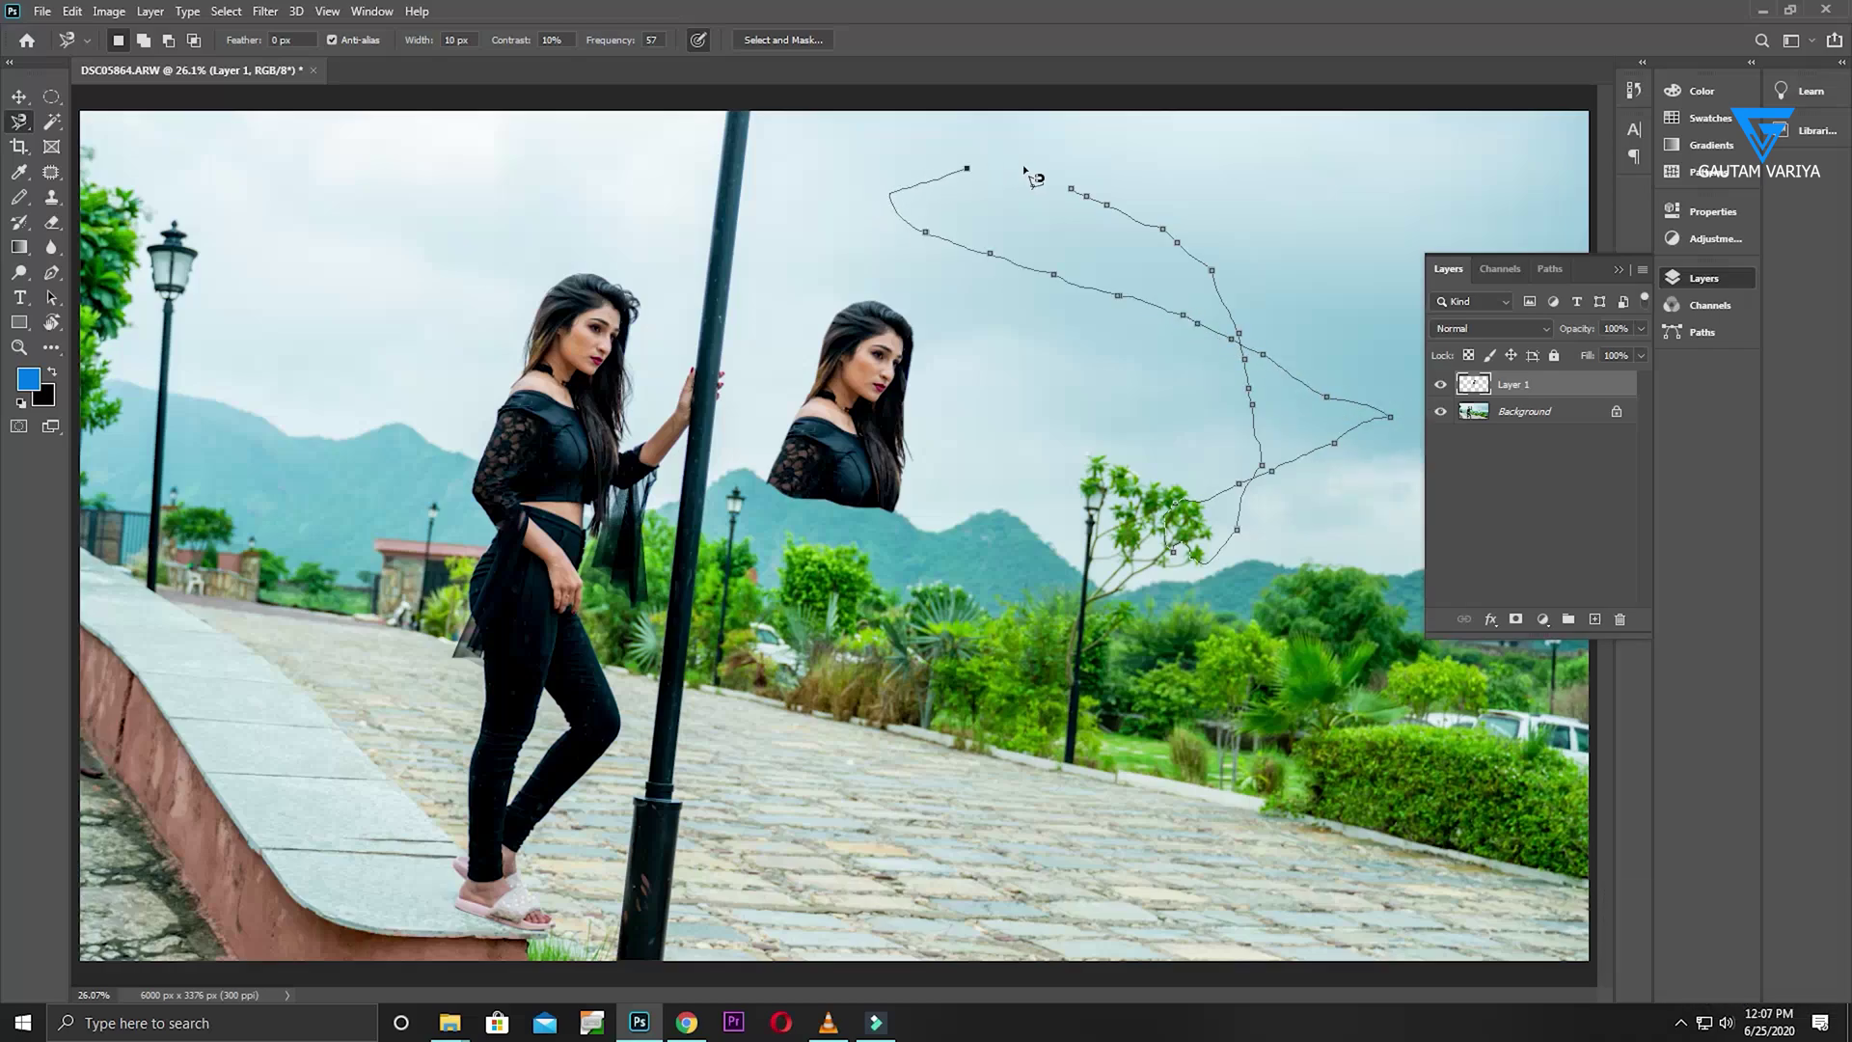
click(1084, 201)
click(1072, 190)
key(ctrl+d)
On the Background layer, trace the woman's hair with the Magnetic Lasso from the crown down past her face
key(ctrl+space)
drag(569, 281, 1607, 413)
click(1606, 413)
key(space)
drag(994, 439, 1051, 311)
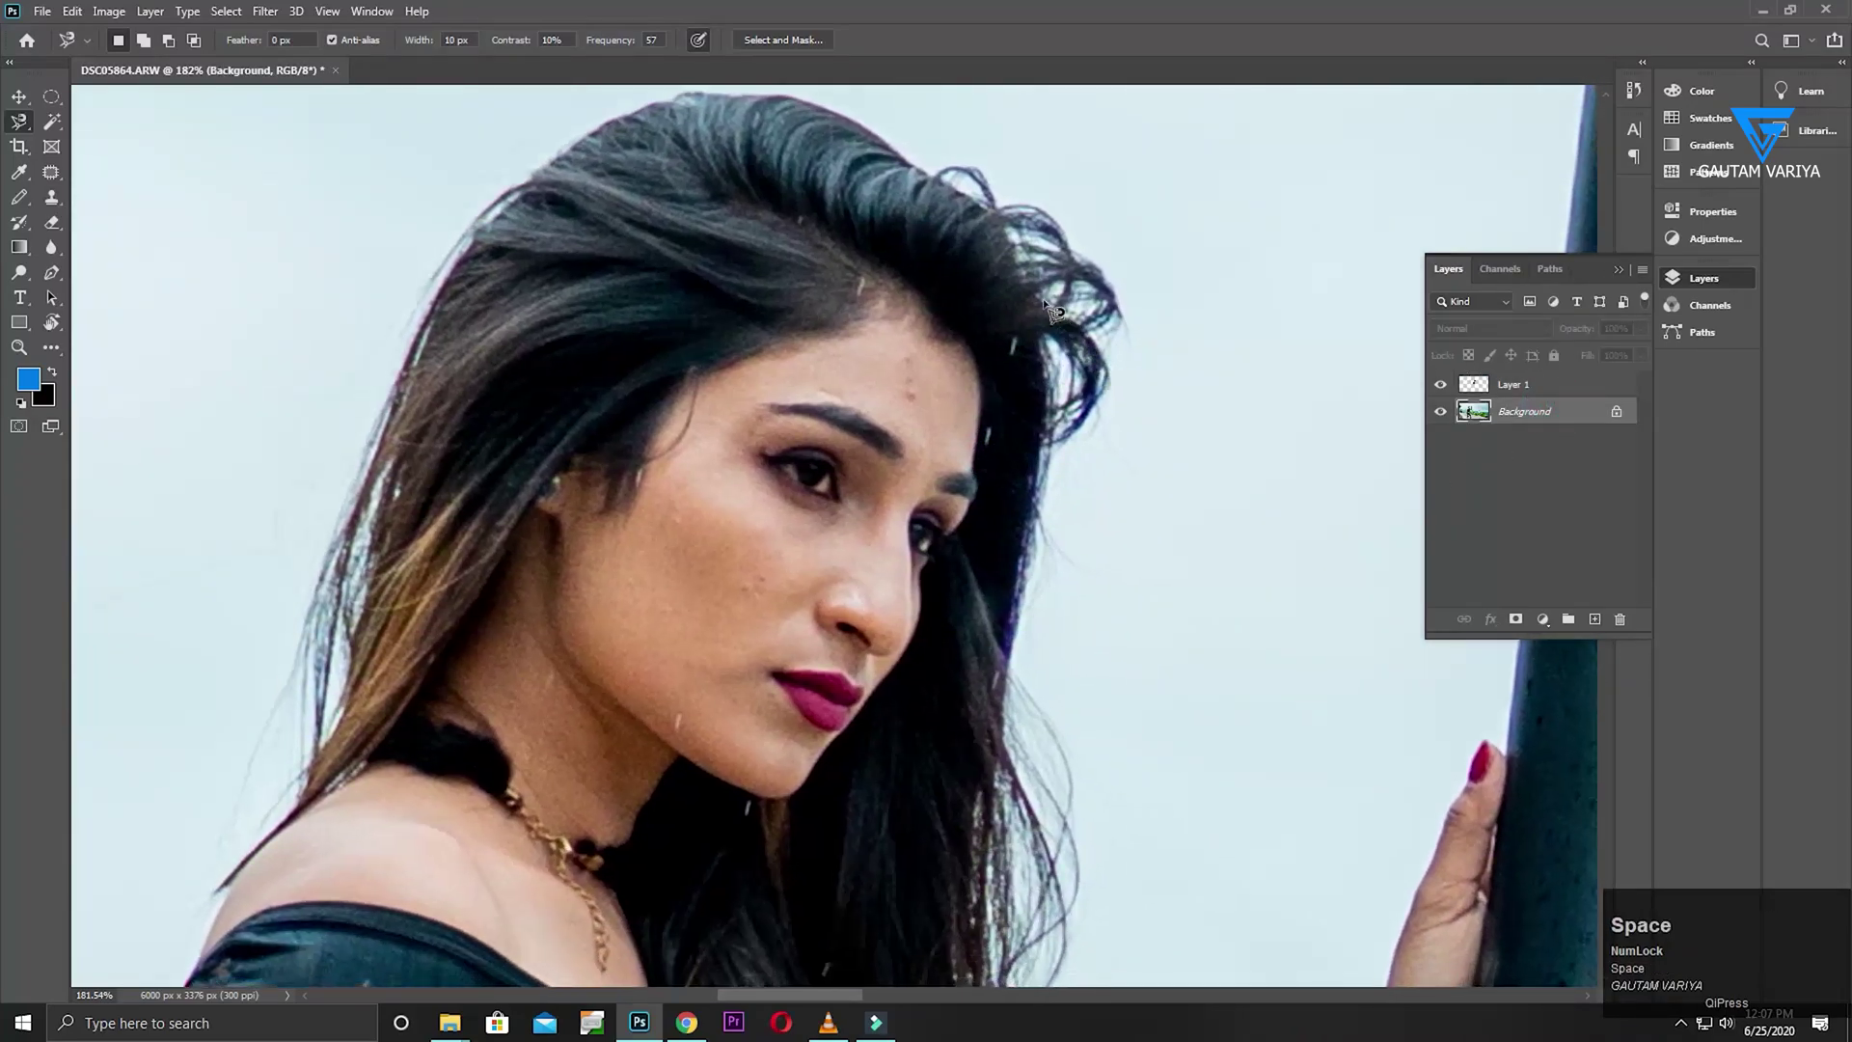
click(884, 144)
mouse_move(999, 223)
mouse_down()
mouse_move(1053, 326)
mouse_move(1052, 532)
mouse_up()
mouse_move(1037, 613)
mouse_down()
mouse_move(1015, 731)
mouse_move(1034, 817)
mouse_move(1008, 307)
mouse_move(1069, 393)
mouse_up()
Continue the magnetic outline along the long hair strands, the sleeve cuff and up the raised forearm
key(space)
mouse_move(1066, 468)
mouse_down()
mouse_move(961, 605)
mouse_move(1066, 763)
mouse_move(1114, 771)
mouse_move(1097, 778)
mouse_move(1181, 744)
mouse_up()
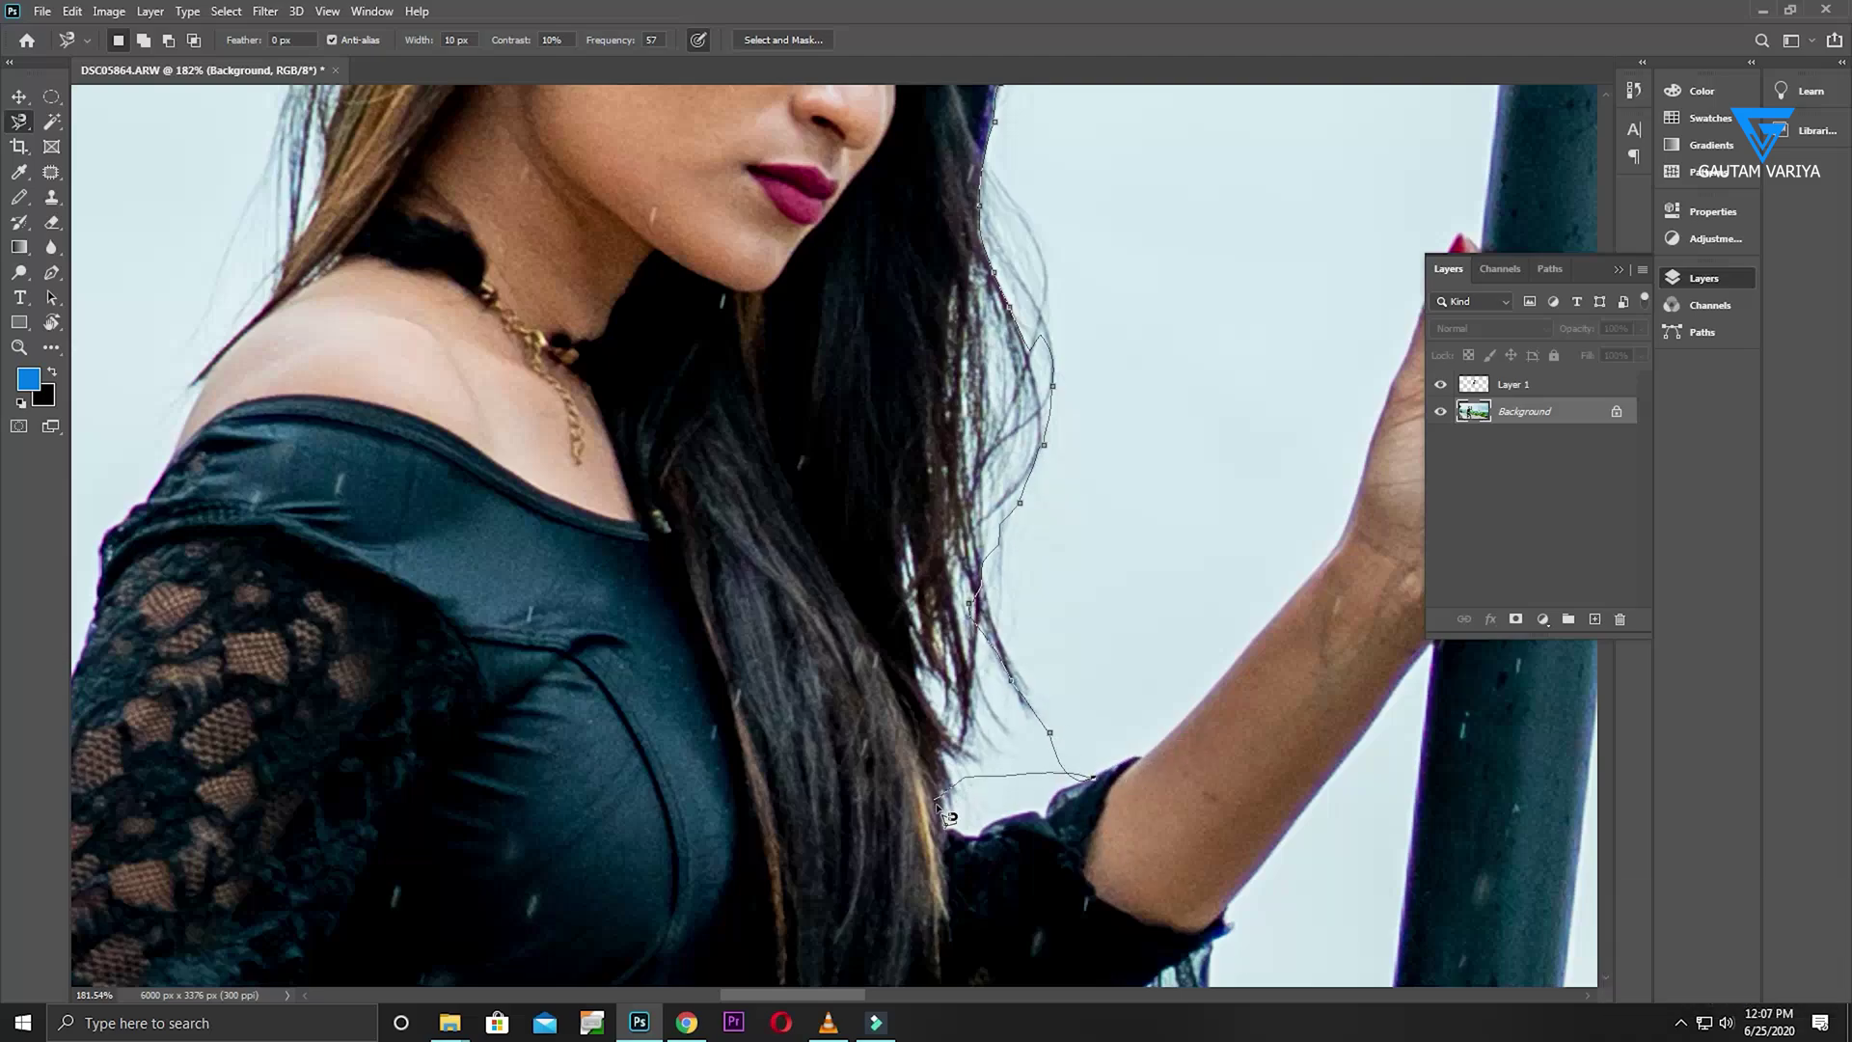
key(ctrl)
mouse_move(1024, 776)
mouse_down()
mouse_move(1044, 812)
mouse_move(1209, 733)
mouse_up()
drag(1263, 642, 1348, 564)
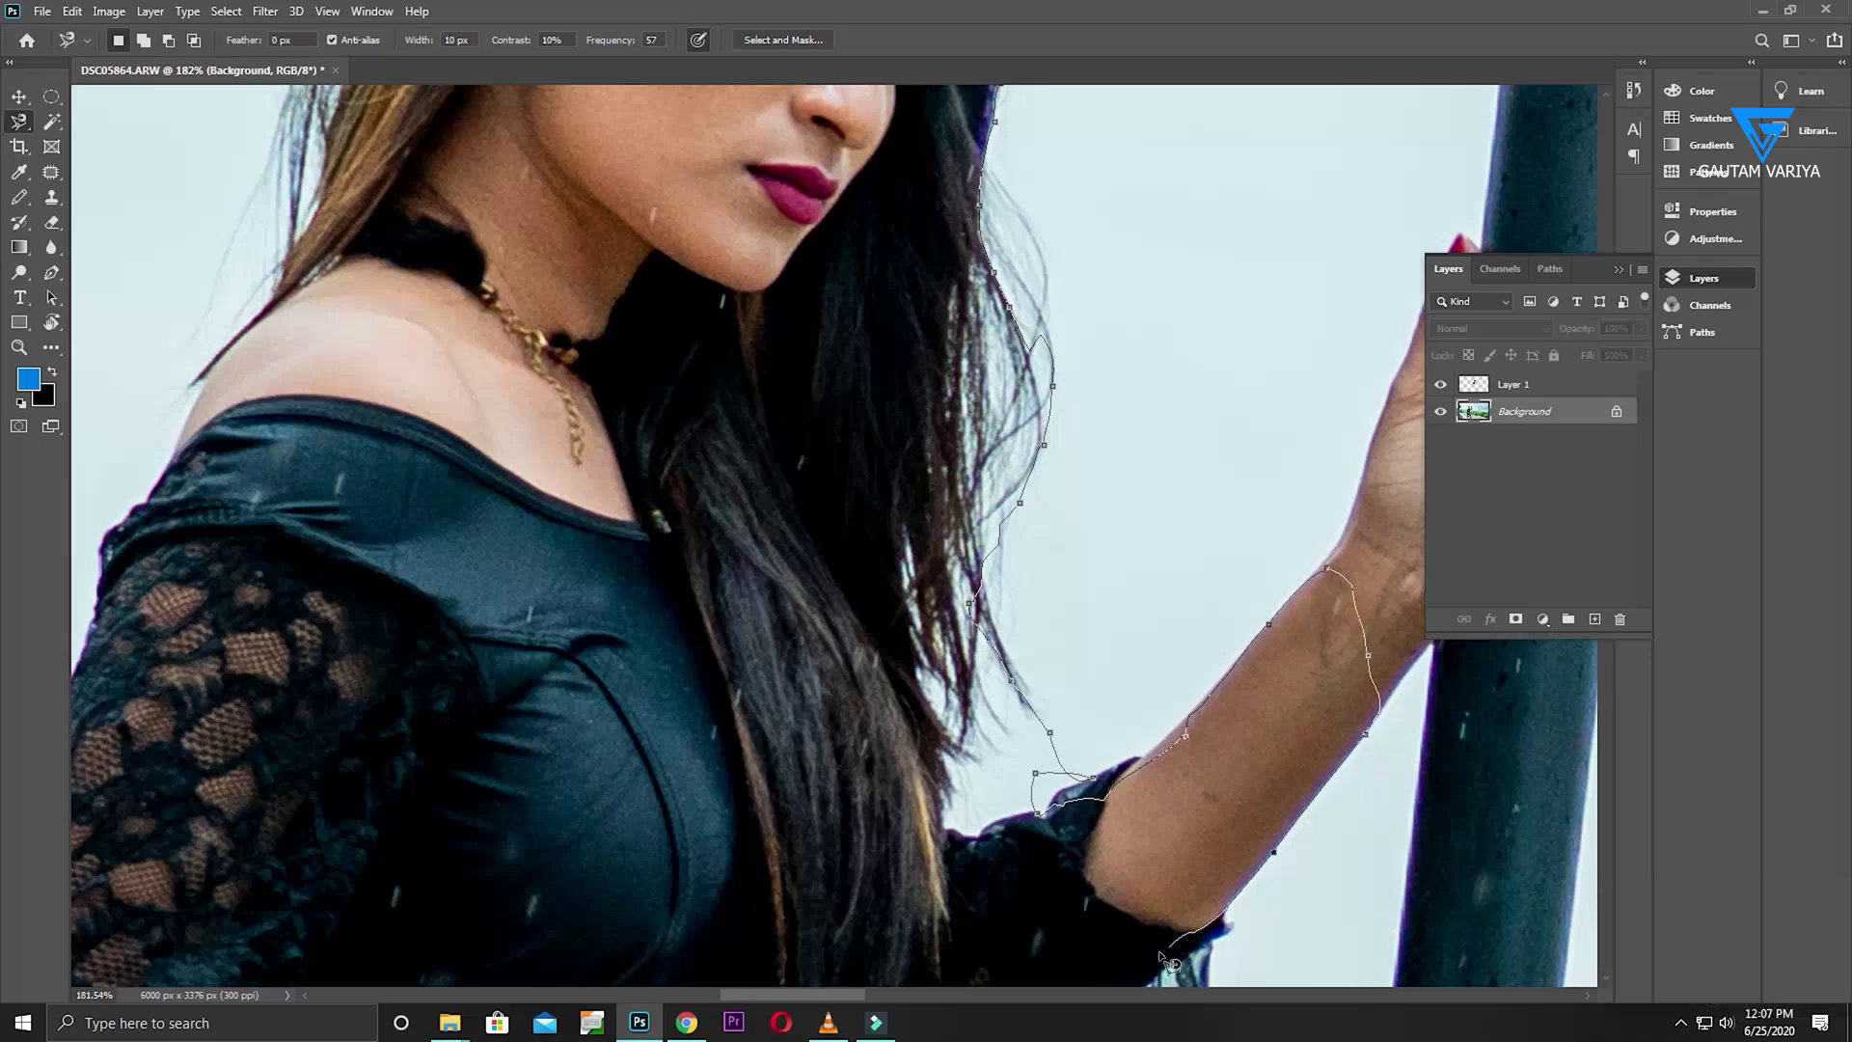
Carry the magnetic outline below the cuff, across the waist and around the lace elbow, and close the selection
key(space)
mouse_move(1117, 886)
mouse_down()
mouse_move(1162, 562)
mouse_move(1162, 348)
mouse_move(1100, 157)
mouse_up()
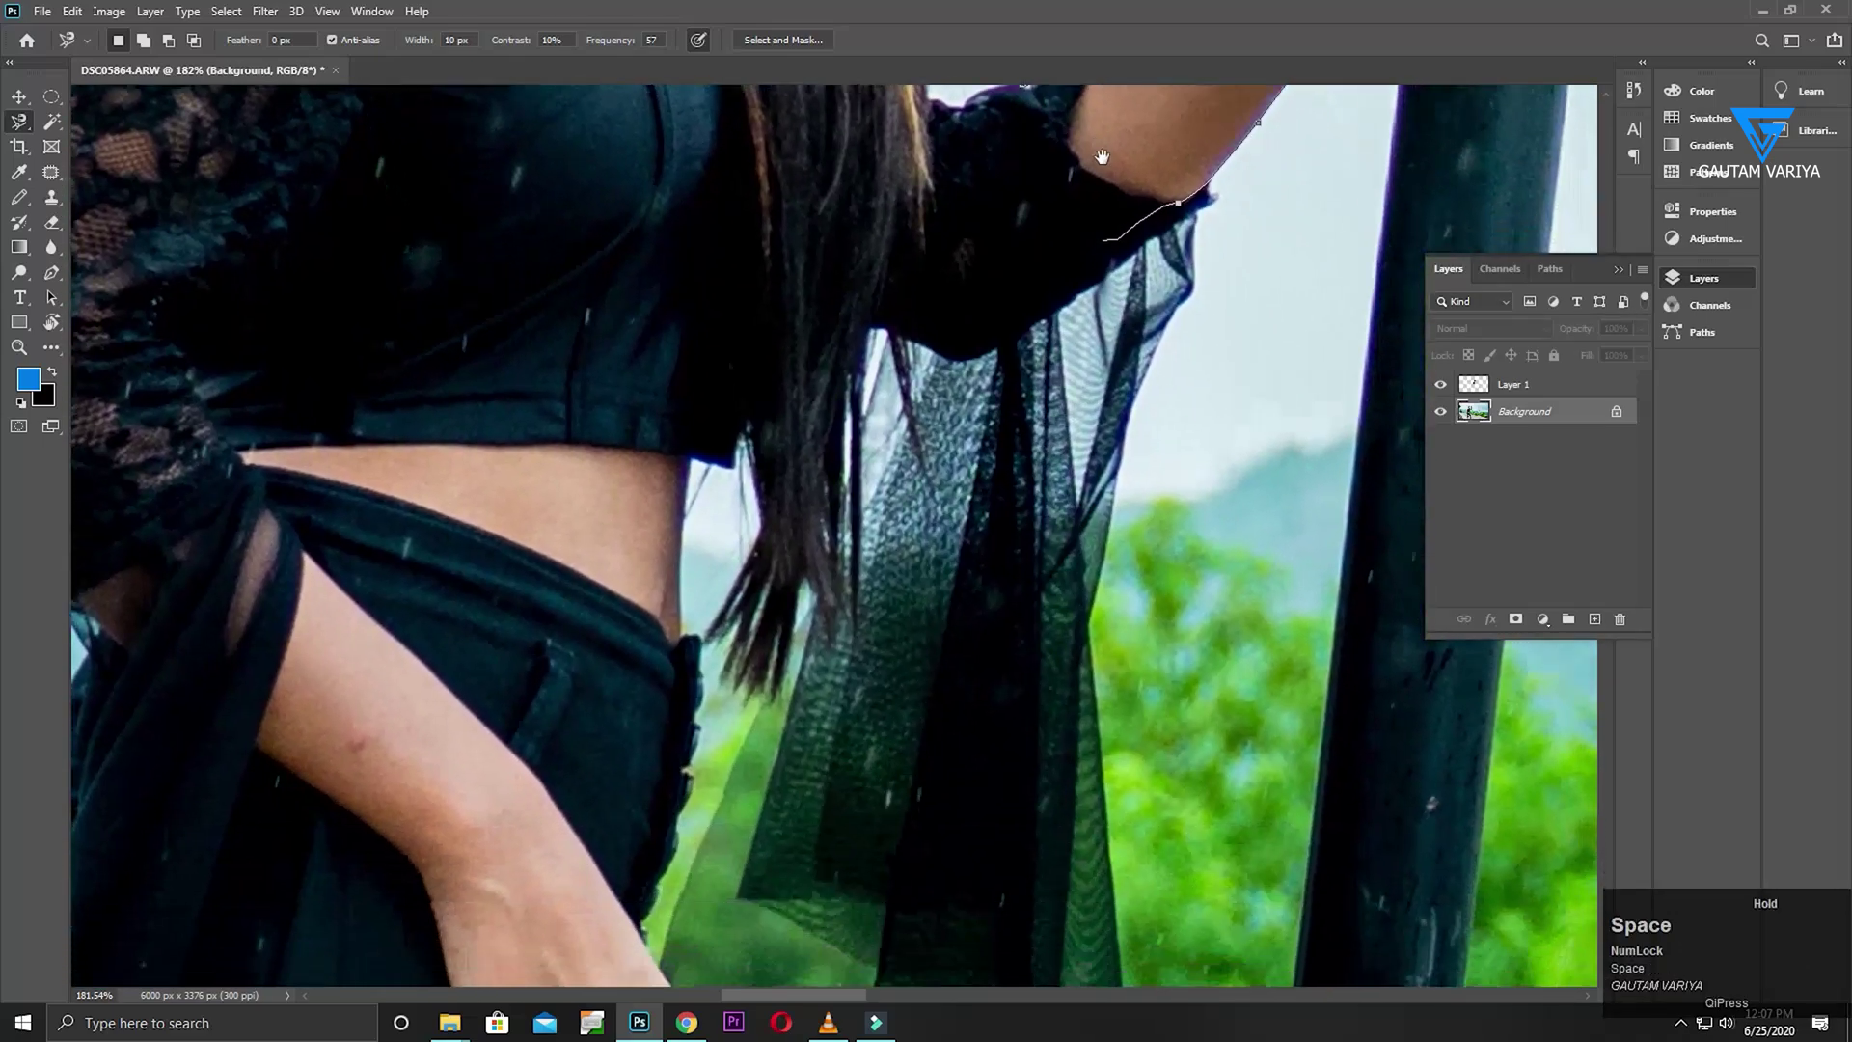
key(space)
mouse_move(463, 748)
mouse_down()
mouse_move(1399, 763)
mouse_move(1447, 719)
mouse_up()
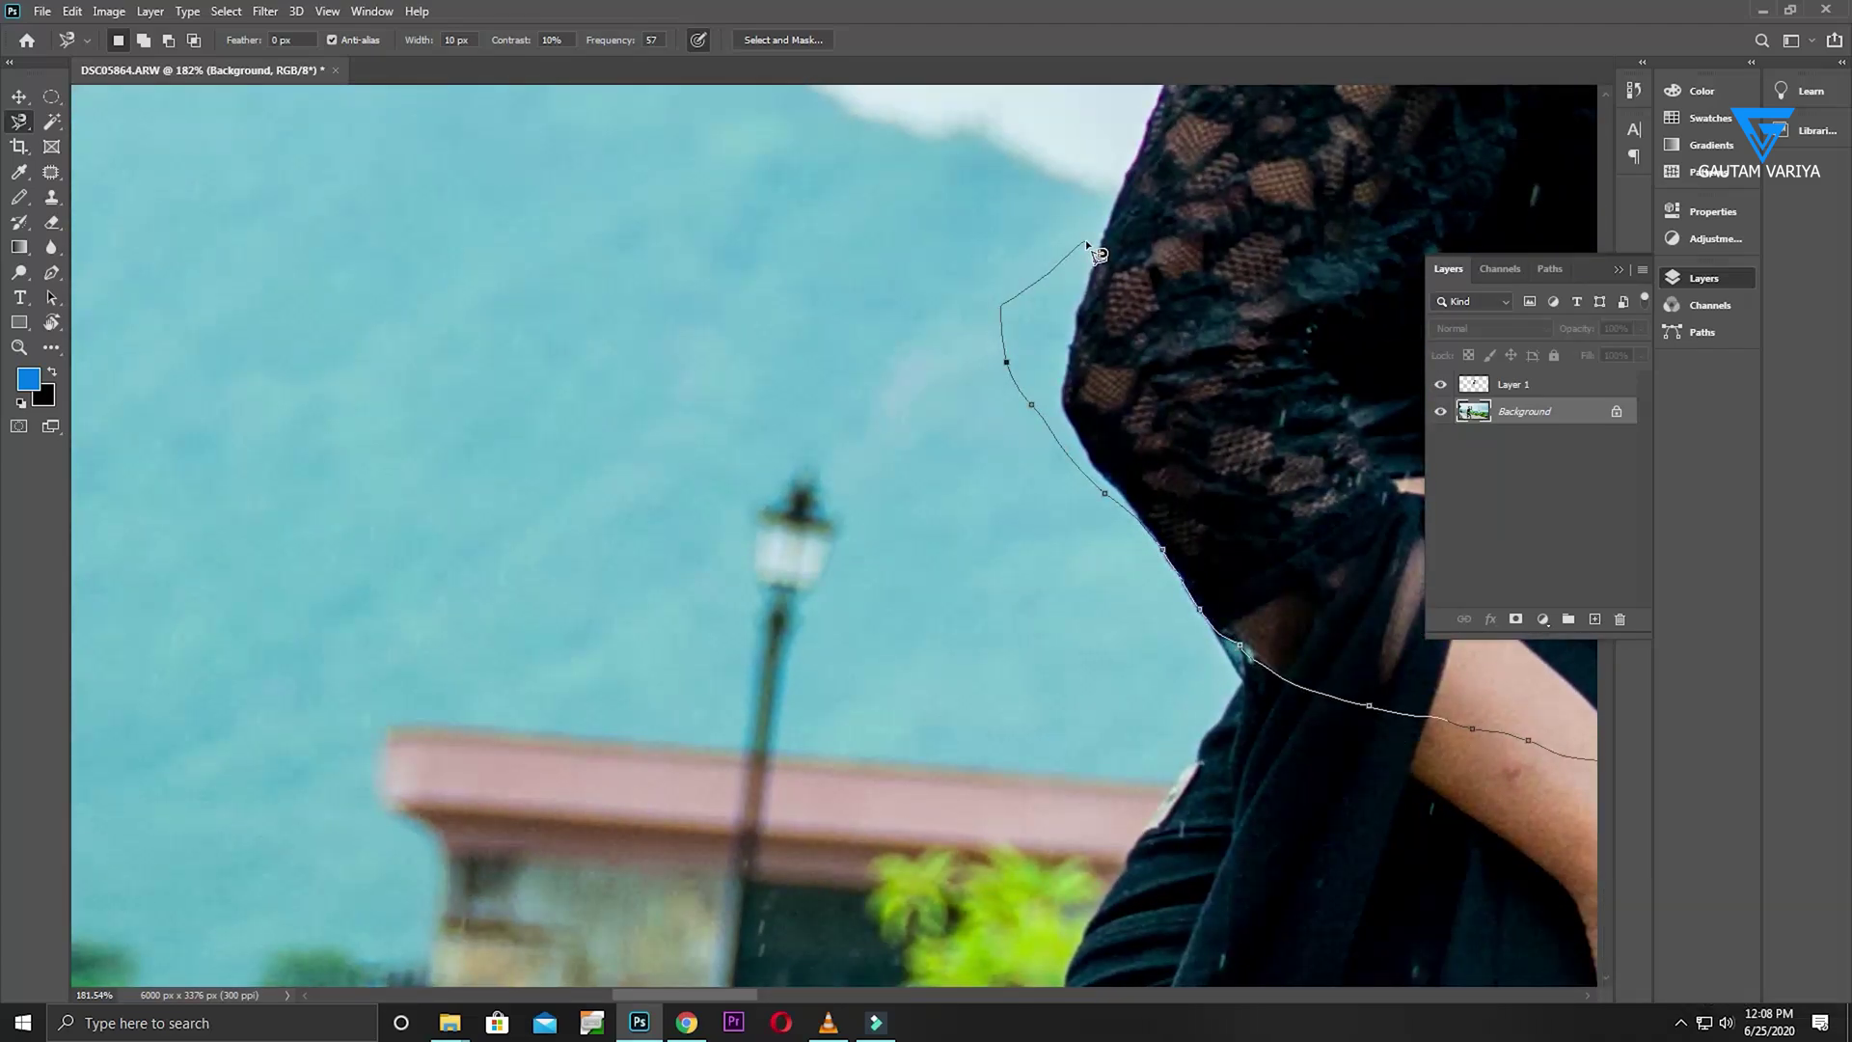
key(ctrl+z)
double_click(1065, 293)
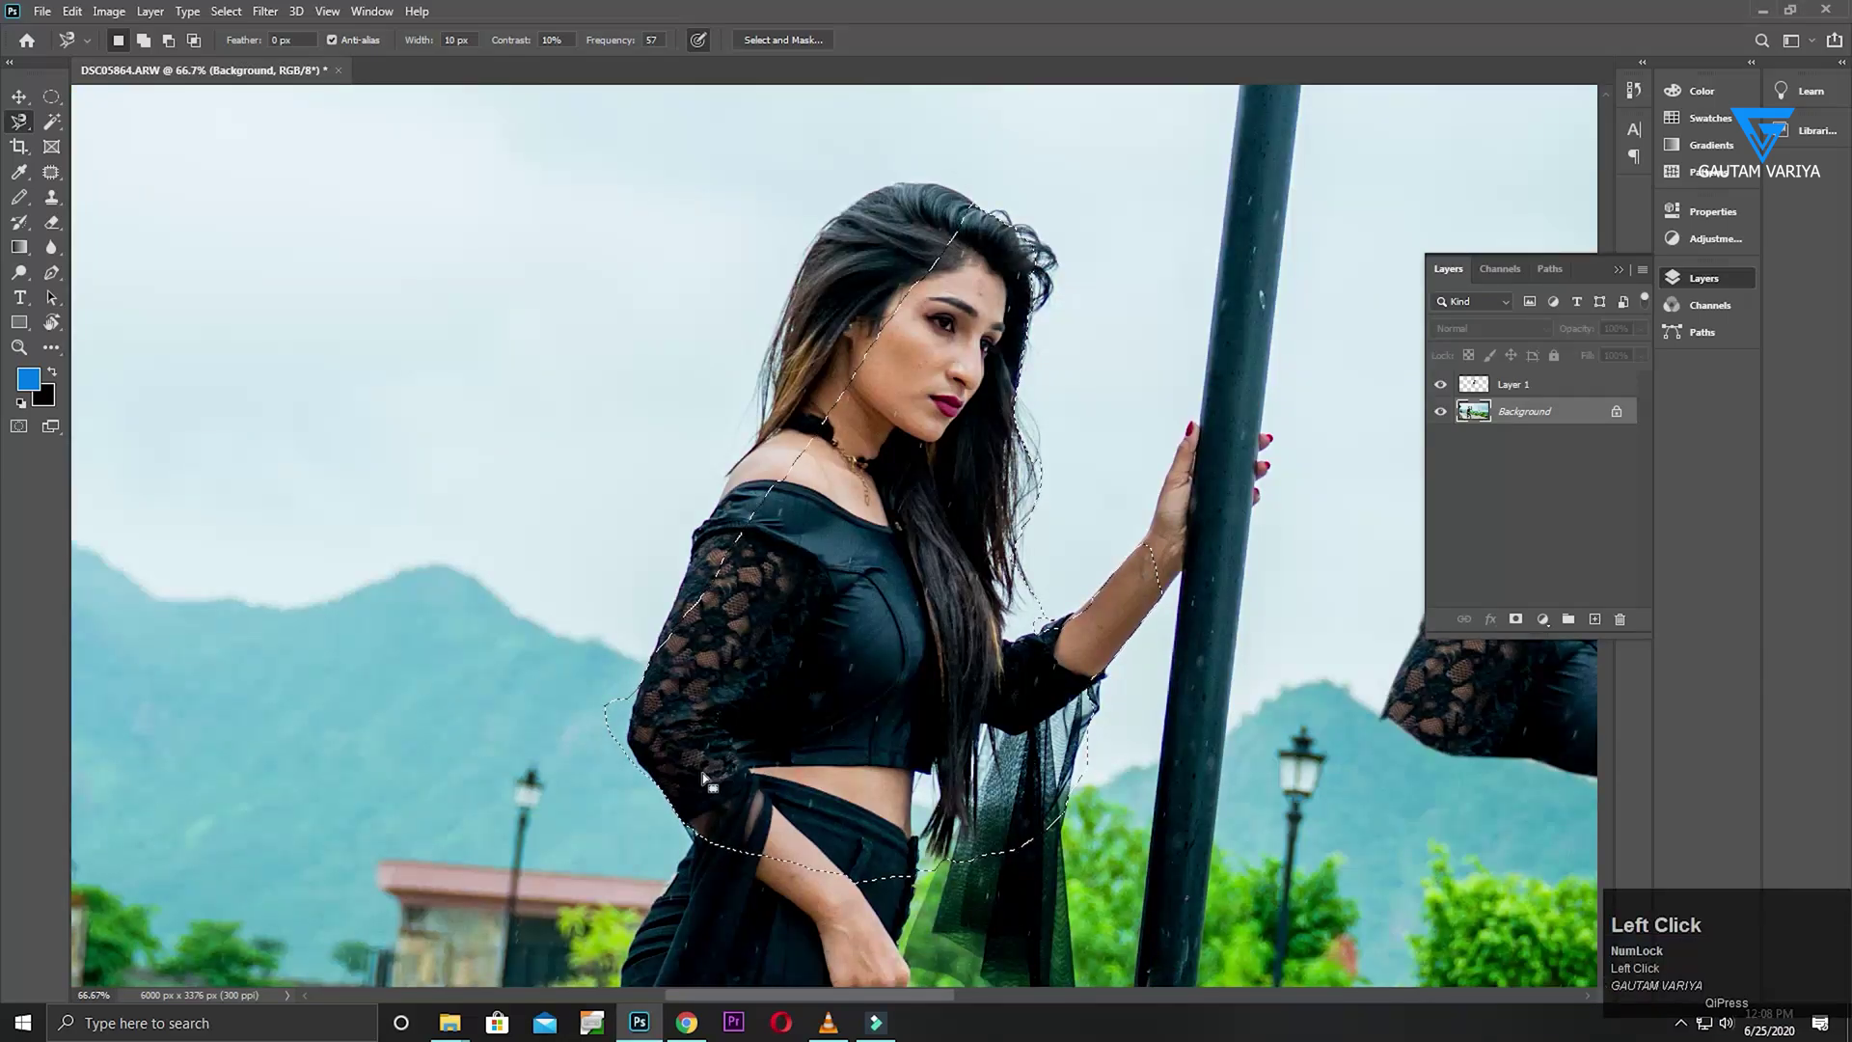
Subtract the stray background beside the lace elbow and between the long hair and raised forearm from the selection
alt+click(628, 628)
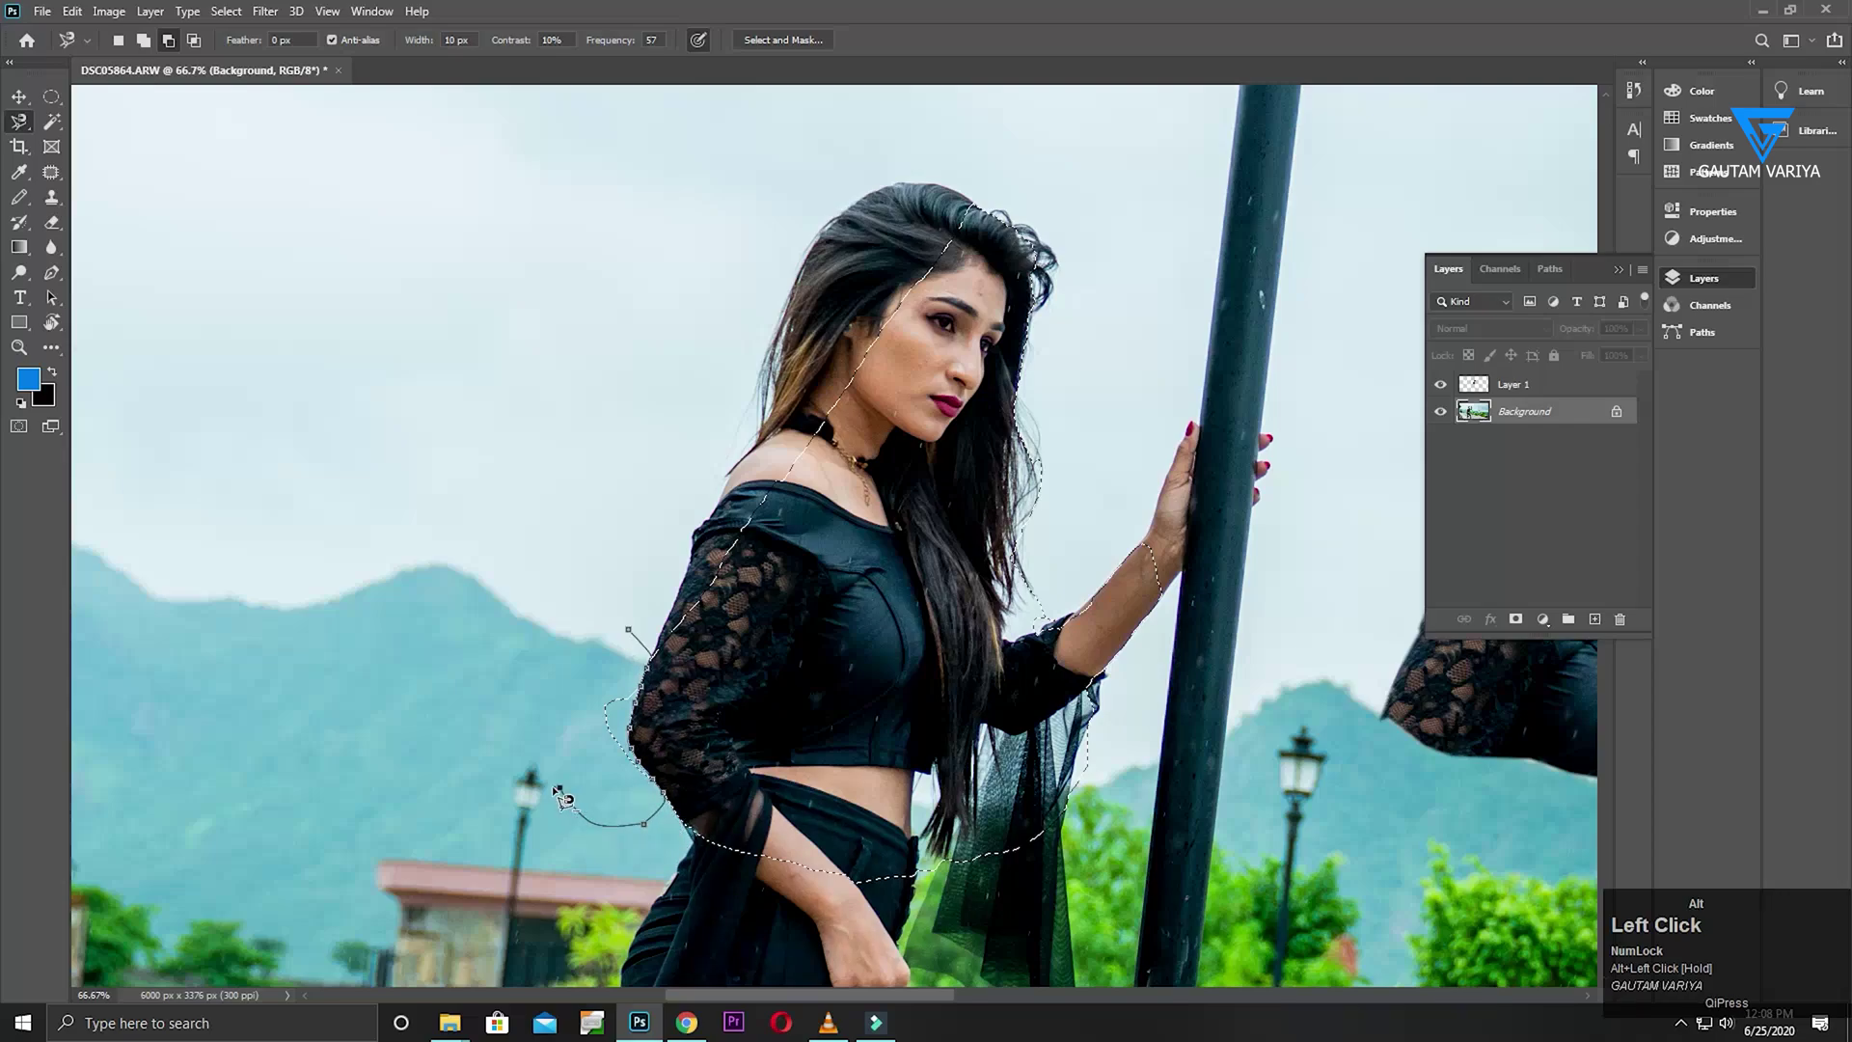
double_click(550, 665)
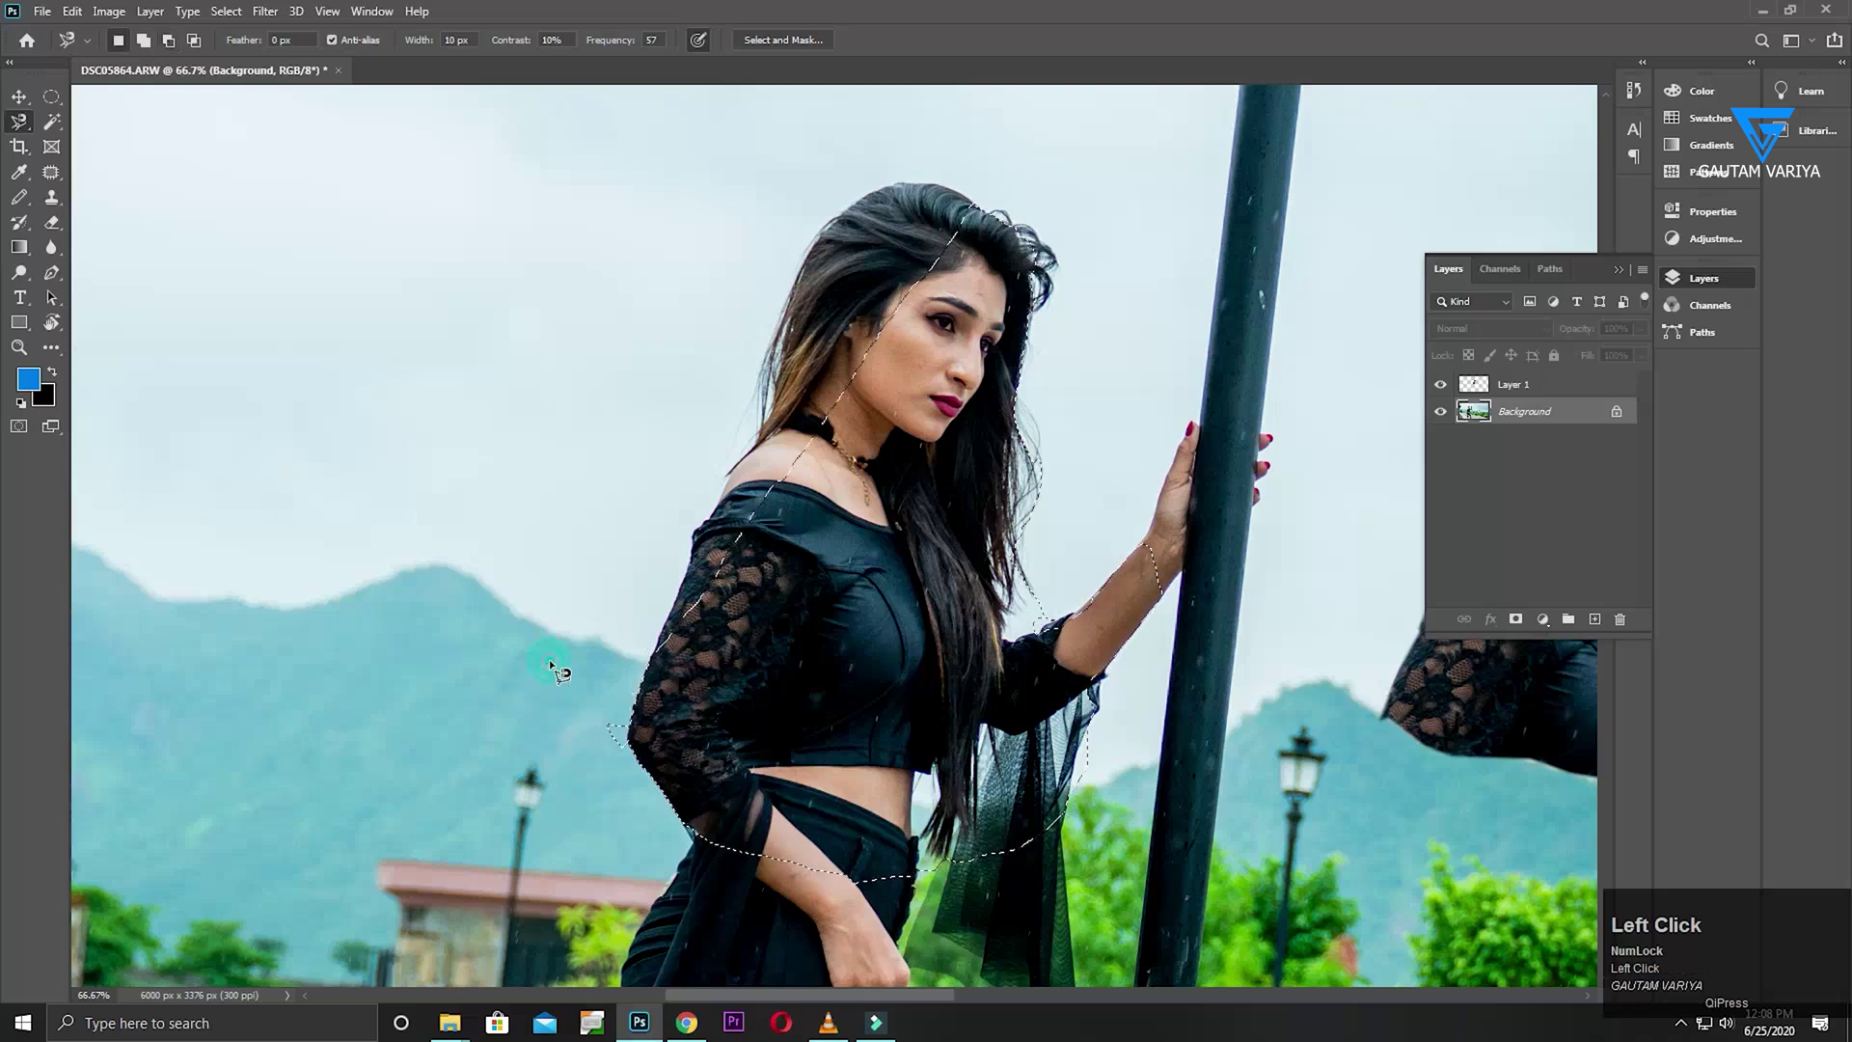
alt+click(595, 690)
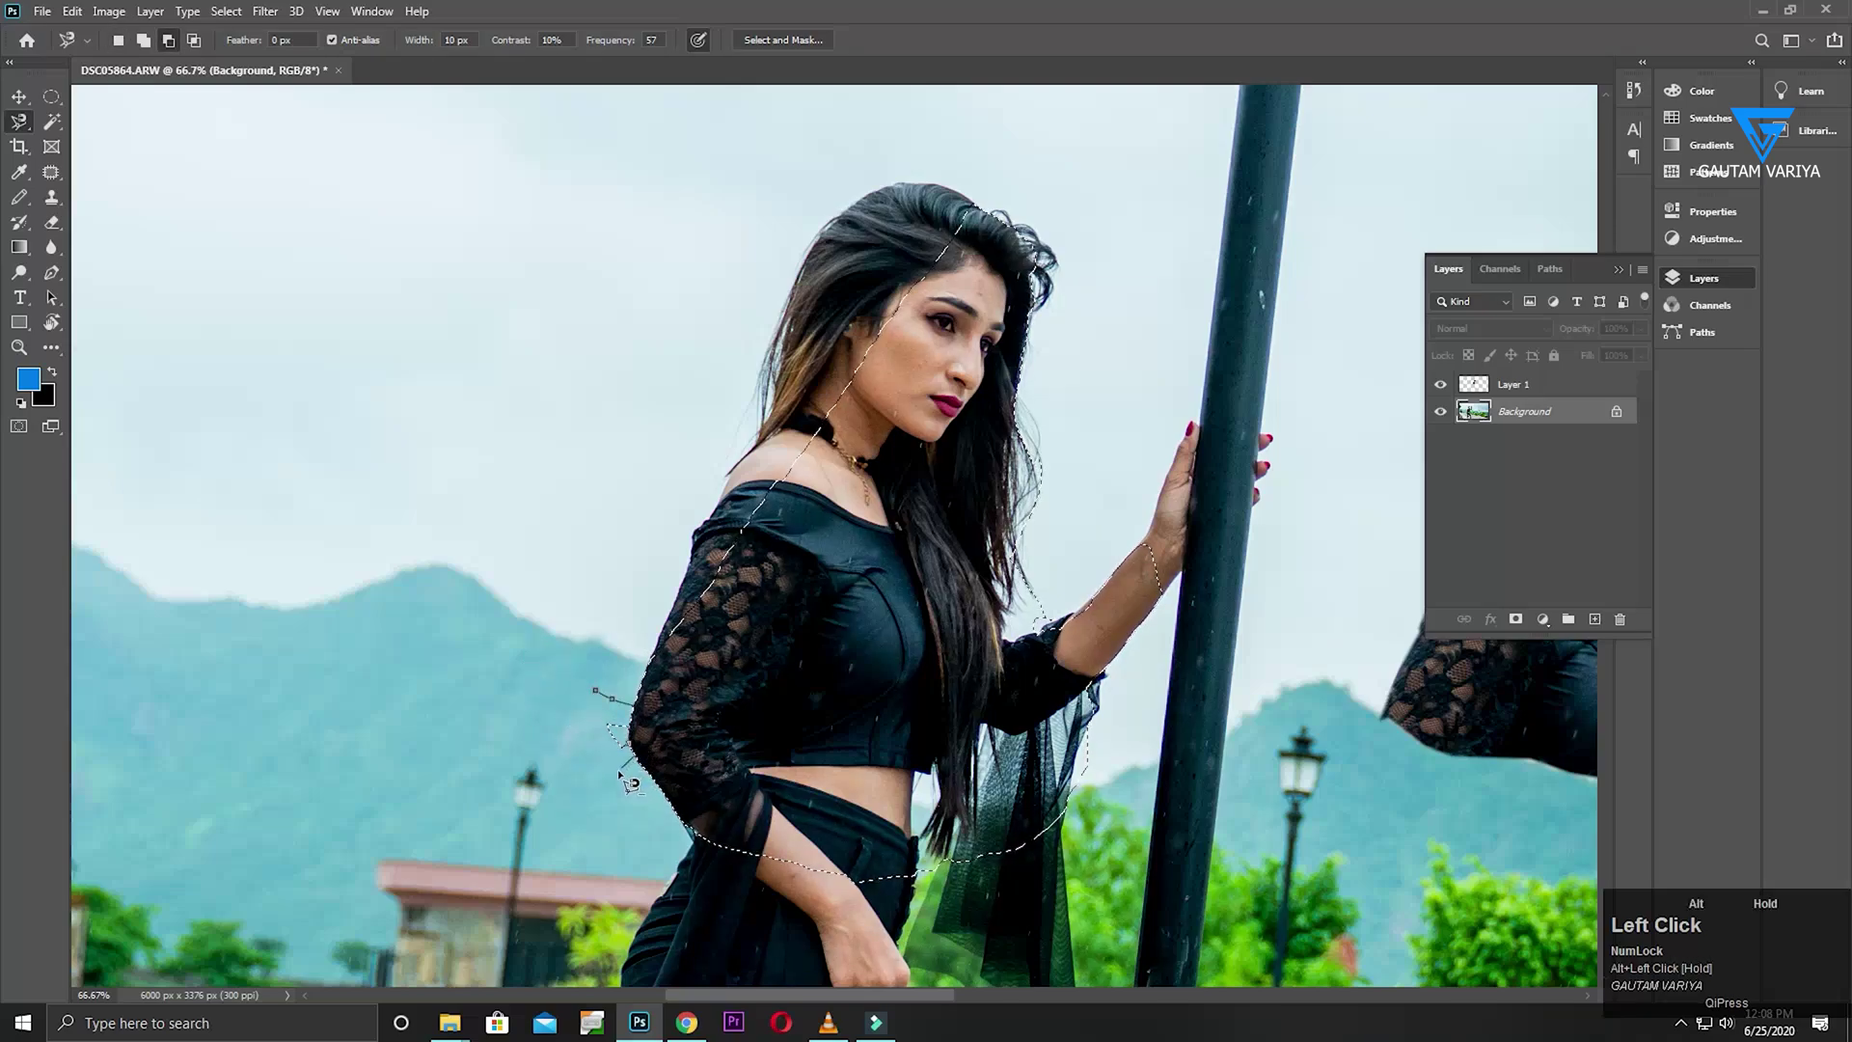
double_click(582, 753)
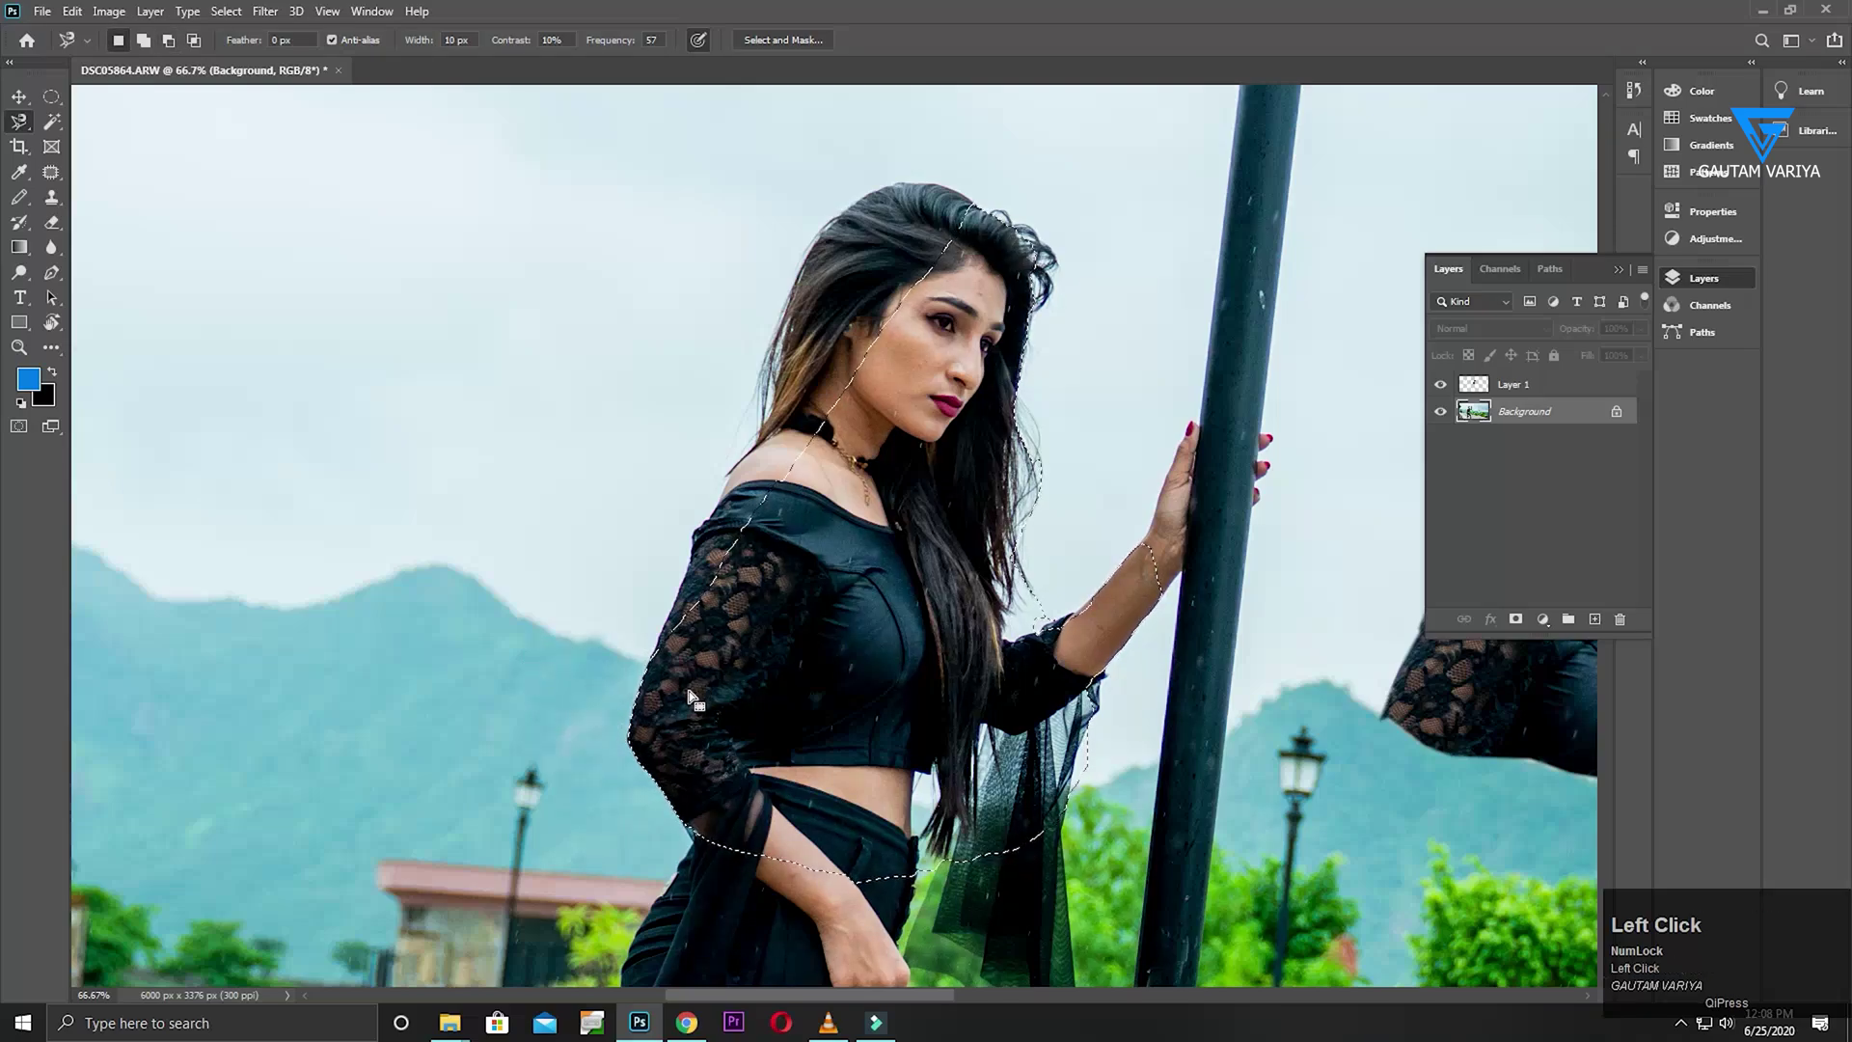
alt+click(1076, 473)
mouse_move(1051, 527)
mouse_down()
mouse_move(1018, 583)
mouse_move(1010, 640)
mouse_move(1065, 636)
mouse_up()
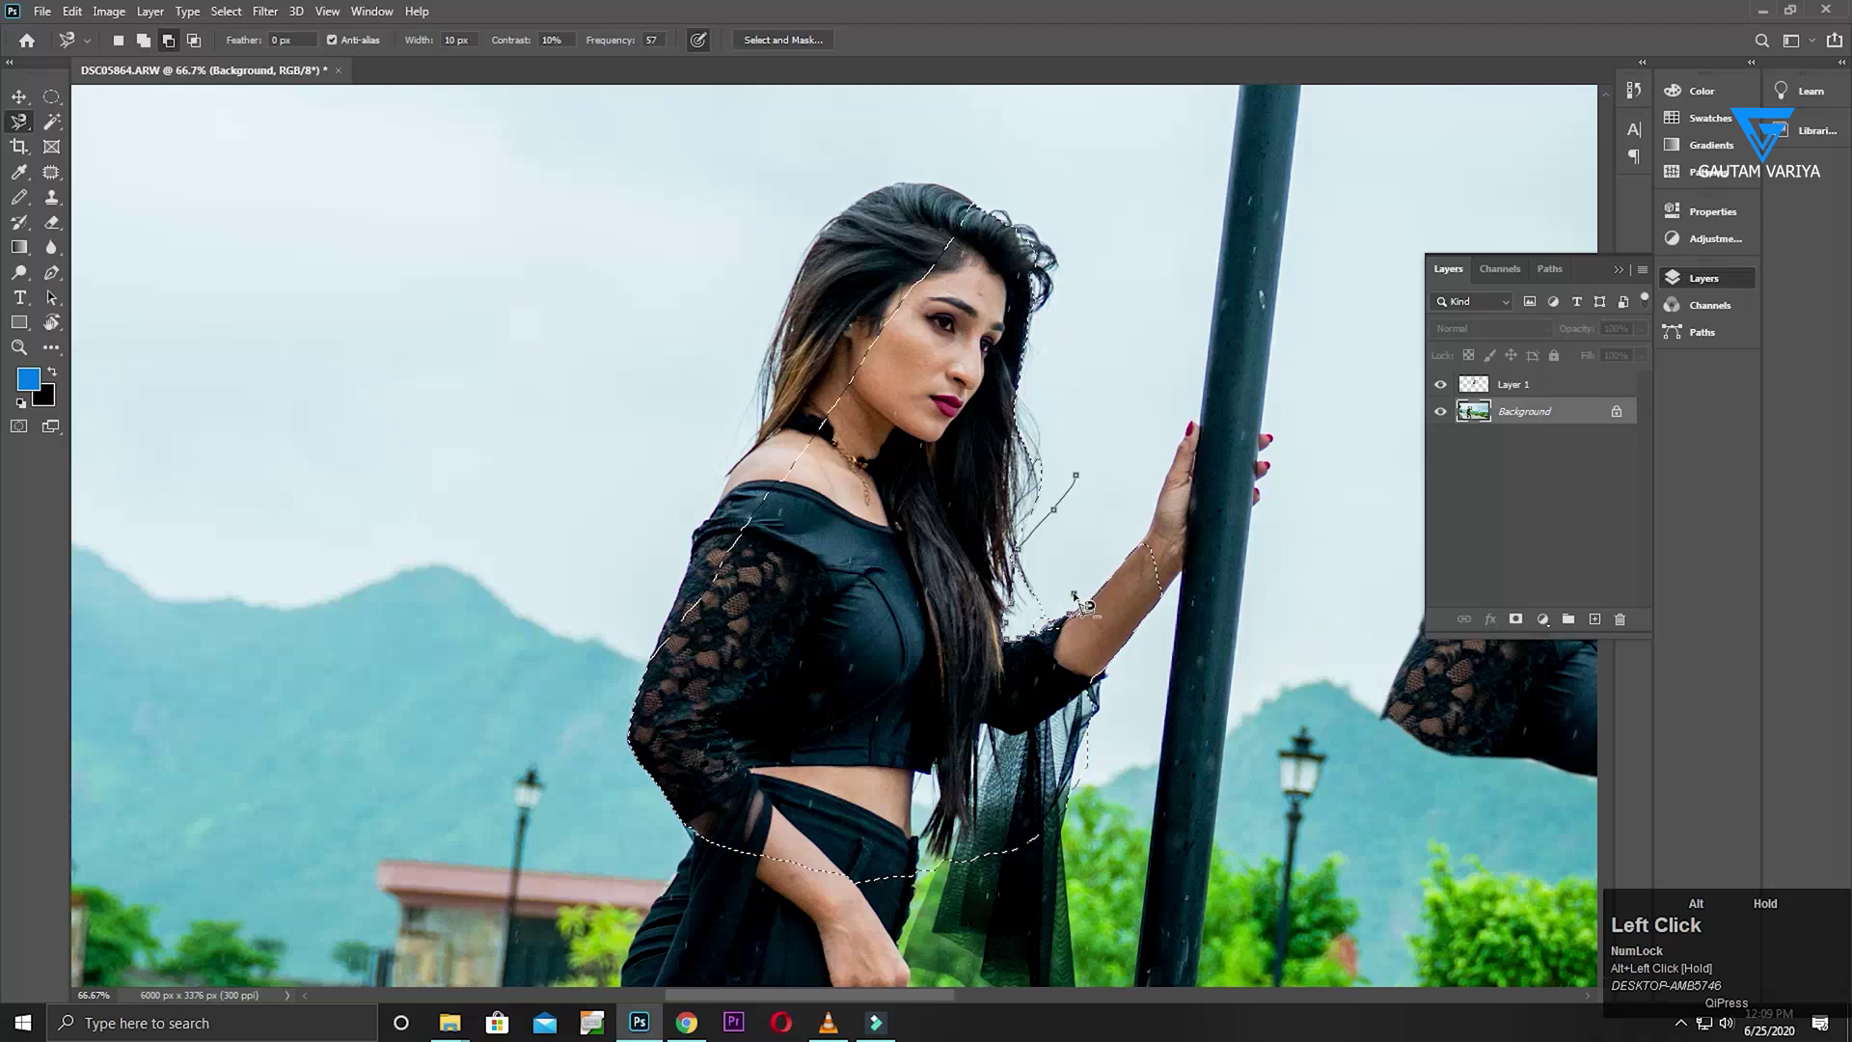
alt+click(1075, 475)
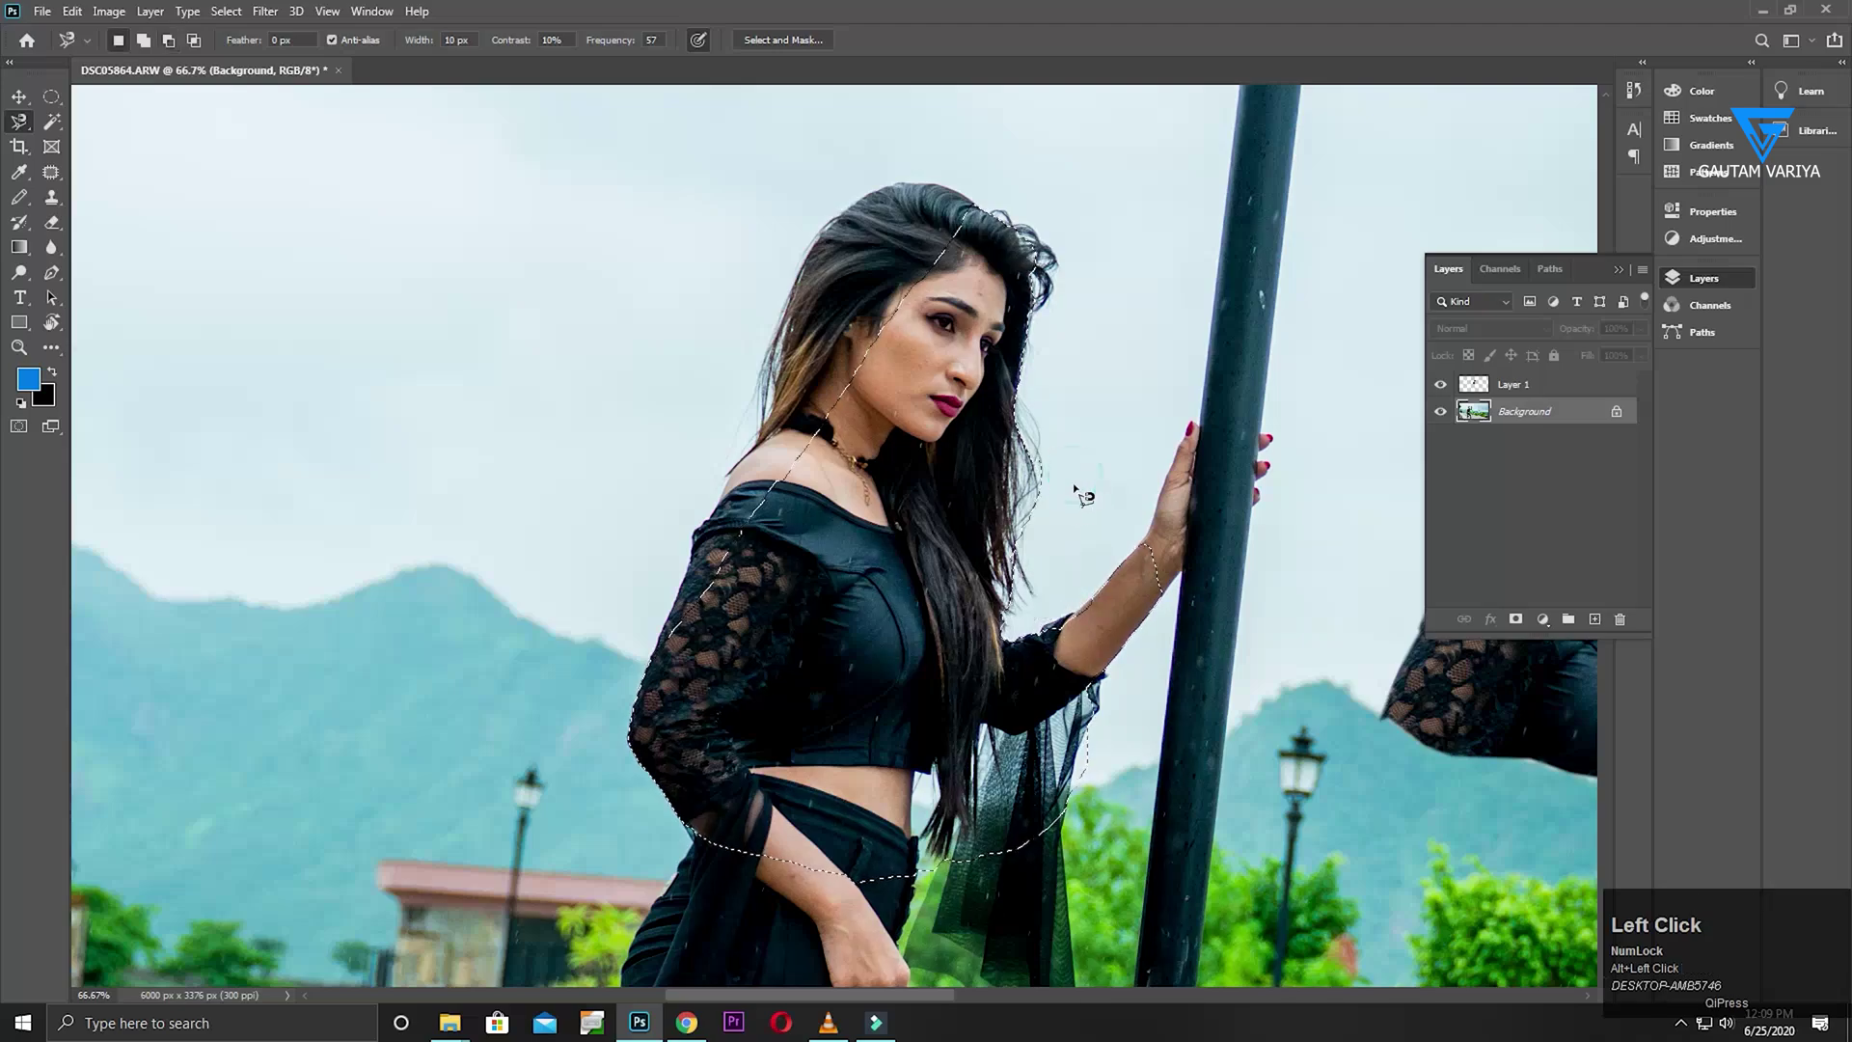
Add the missing lace sleeve, bare shoulder and back of the hair to the selection
shift+click(702, 709)
mouse_move(685, 681)
mouse_down()
mouse_move(774, 412)
mouse_move(821, 243)
mouse_move(900, 188)
mouse_move(973, 192)
mouse_move(1012, 232)
mouse_move(1000, 350)
mouse_move(931, 508)
mouse_move(689, 769)
mouse_move(711, 720)
mouse_up()
click(711, 720)
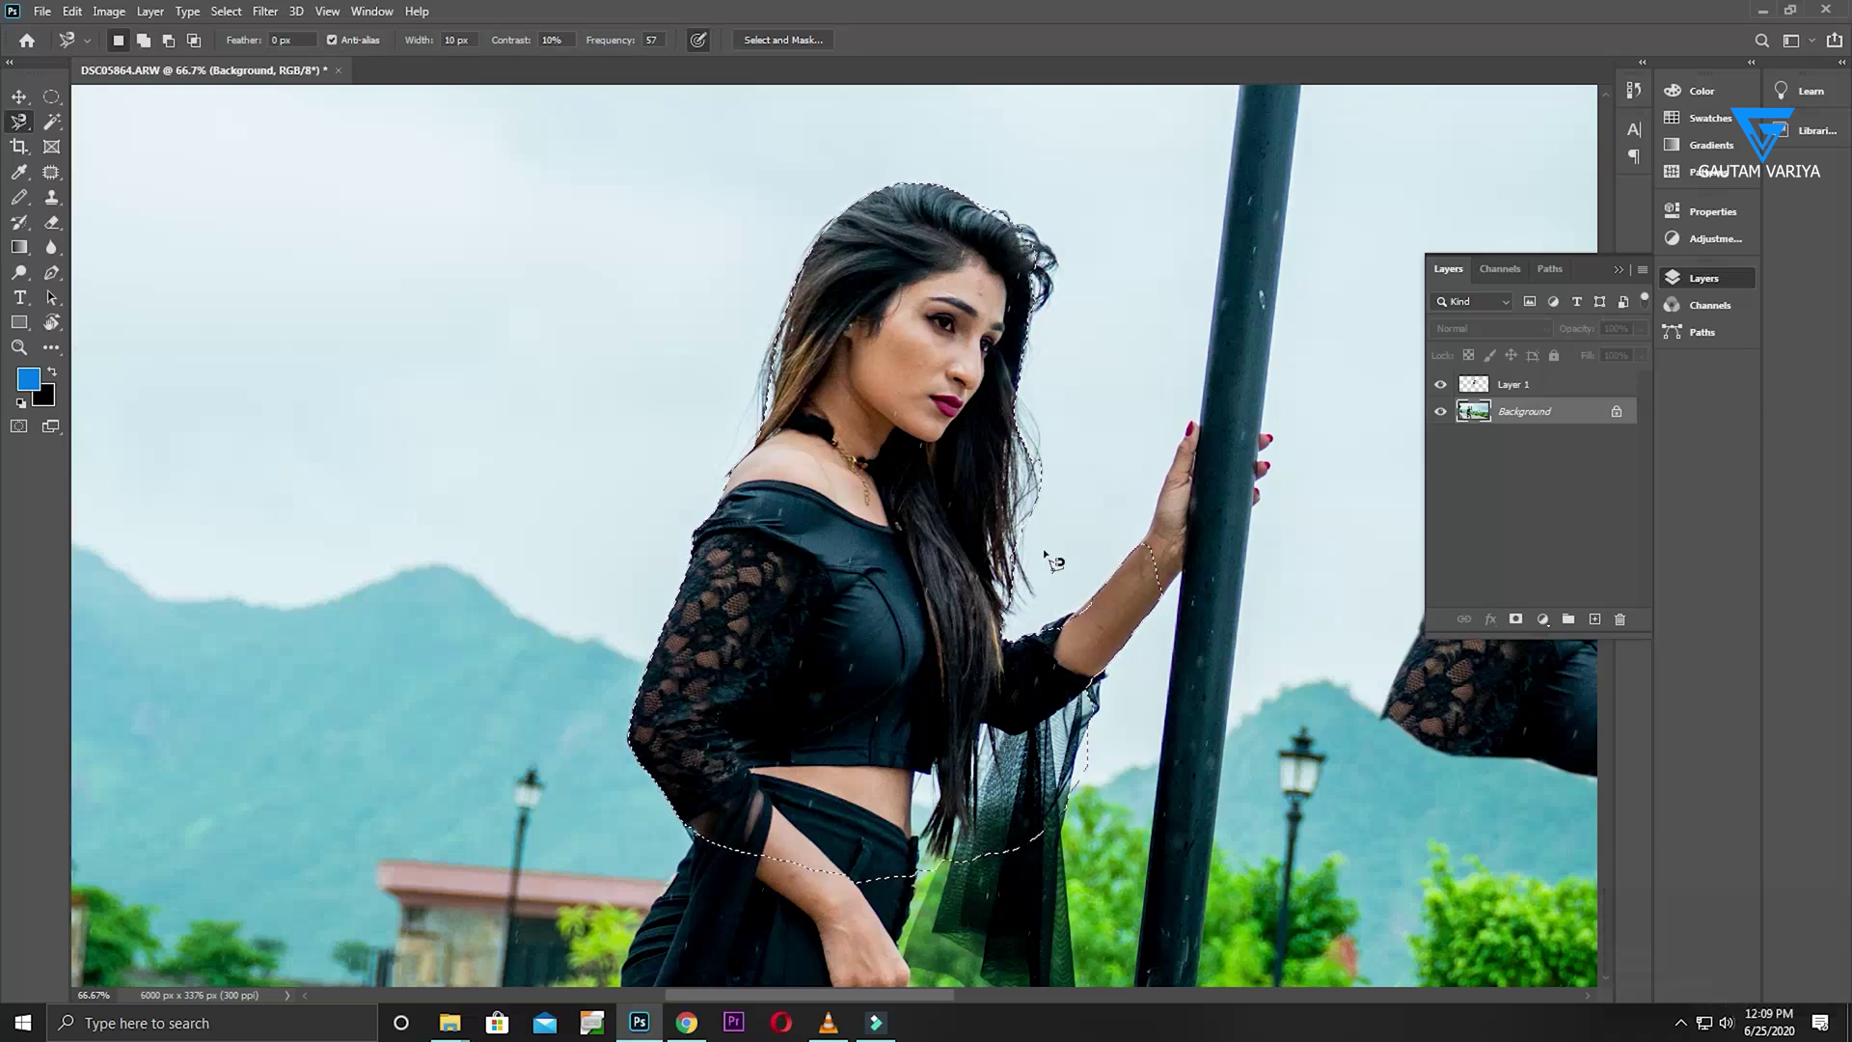
Copy the selected figure, paste it as a new layer and move it beside the existing cutout
key(space)
drag(1079, 500, 649, 488)
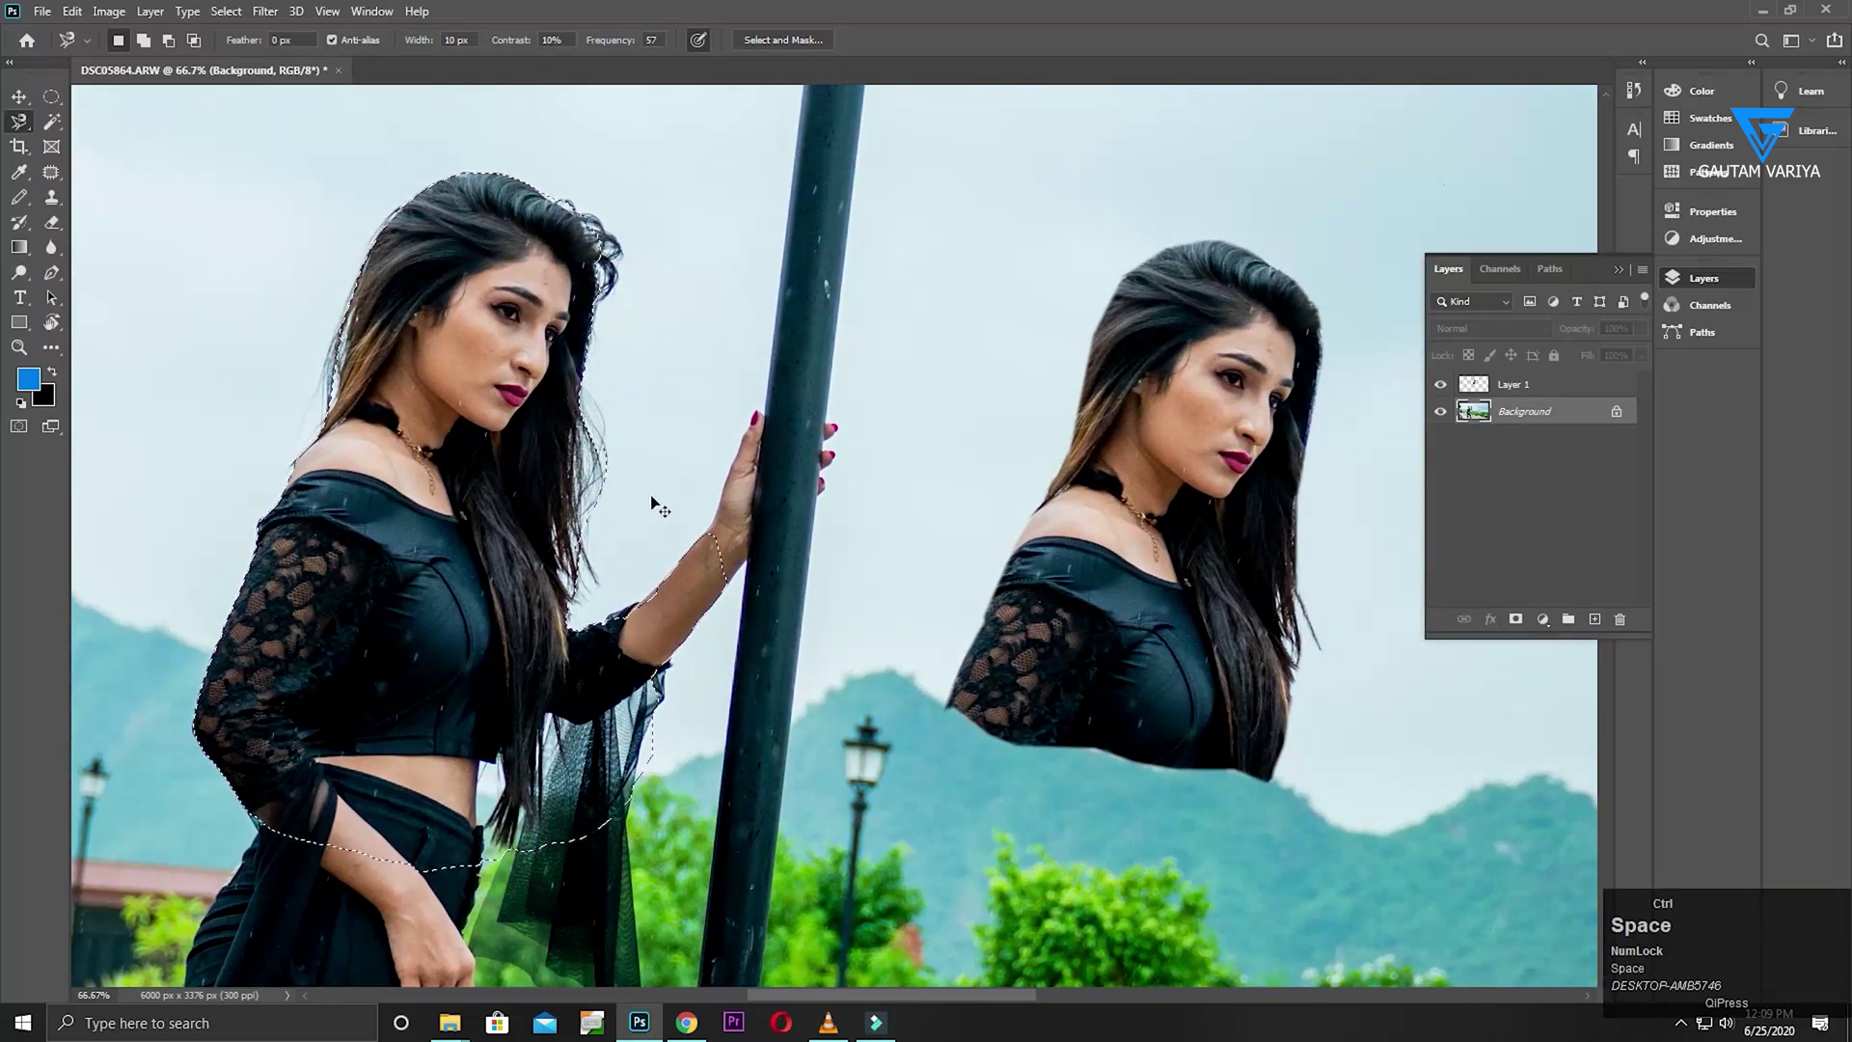
key(ctrl)
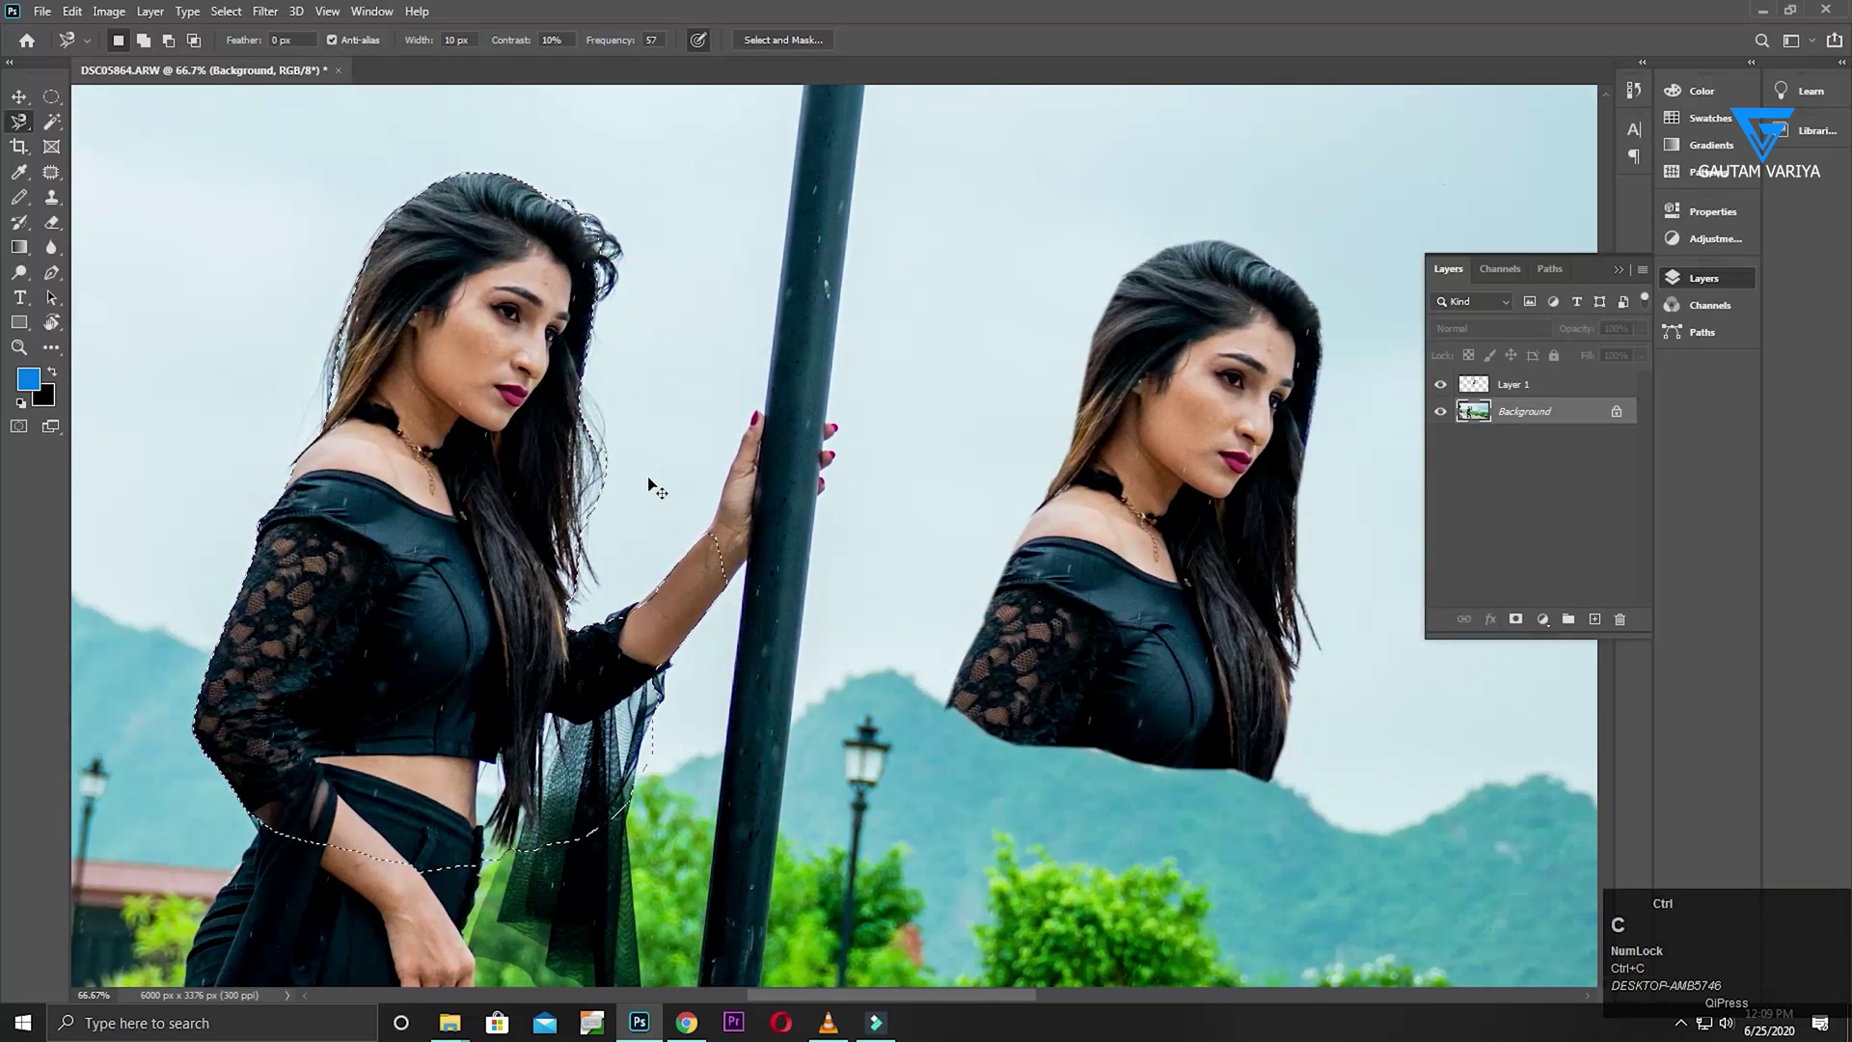
key(ctrl+v)
key(v)
drag(627, 497, 1453, 660)
key(space)
drag(1382, 548, 736, 425)
drag(677, 363, 758, 371)
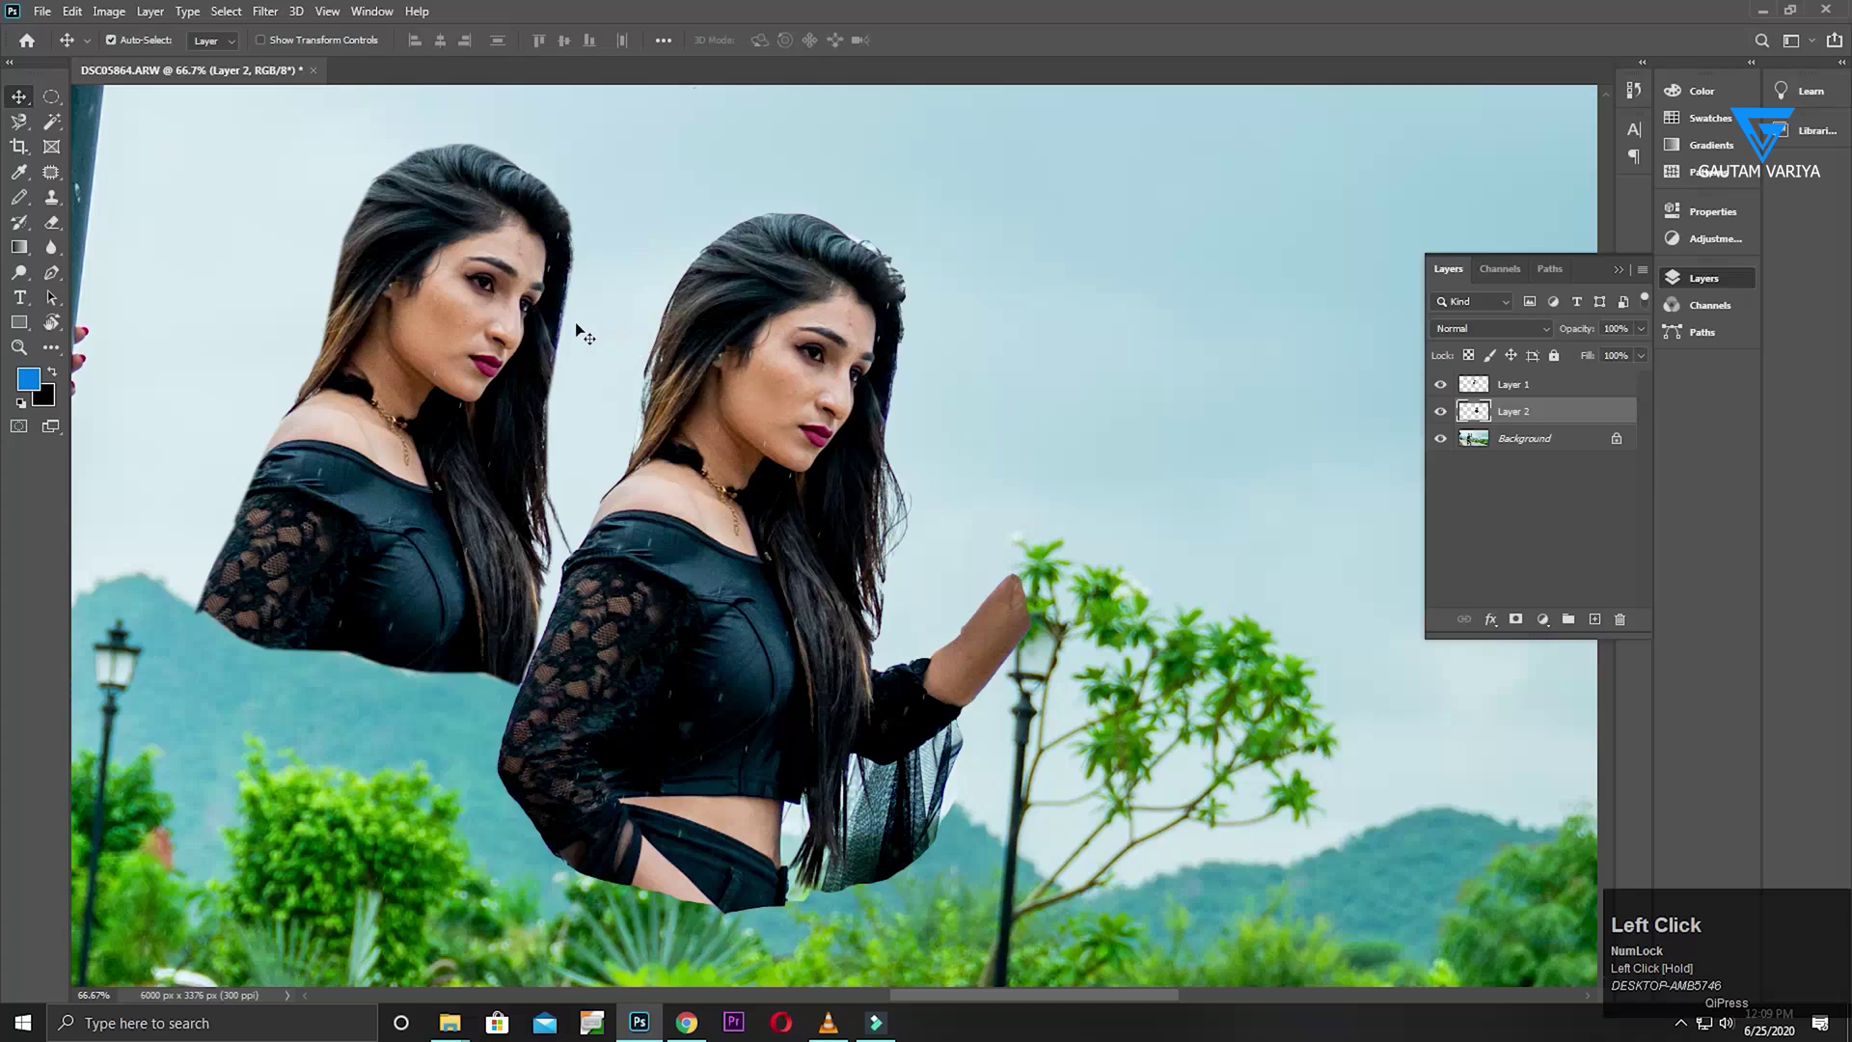
Move the pasted cutout closer to the existing one and compare their hair edges up close
drag(734, 293, 619, 262)
drag(531, 161, 677, 295)
drag(825, 366, 810, 418)
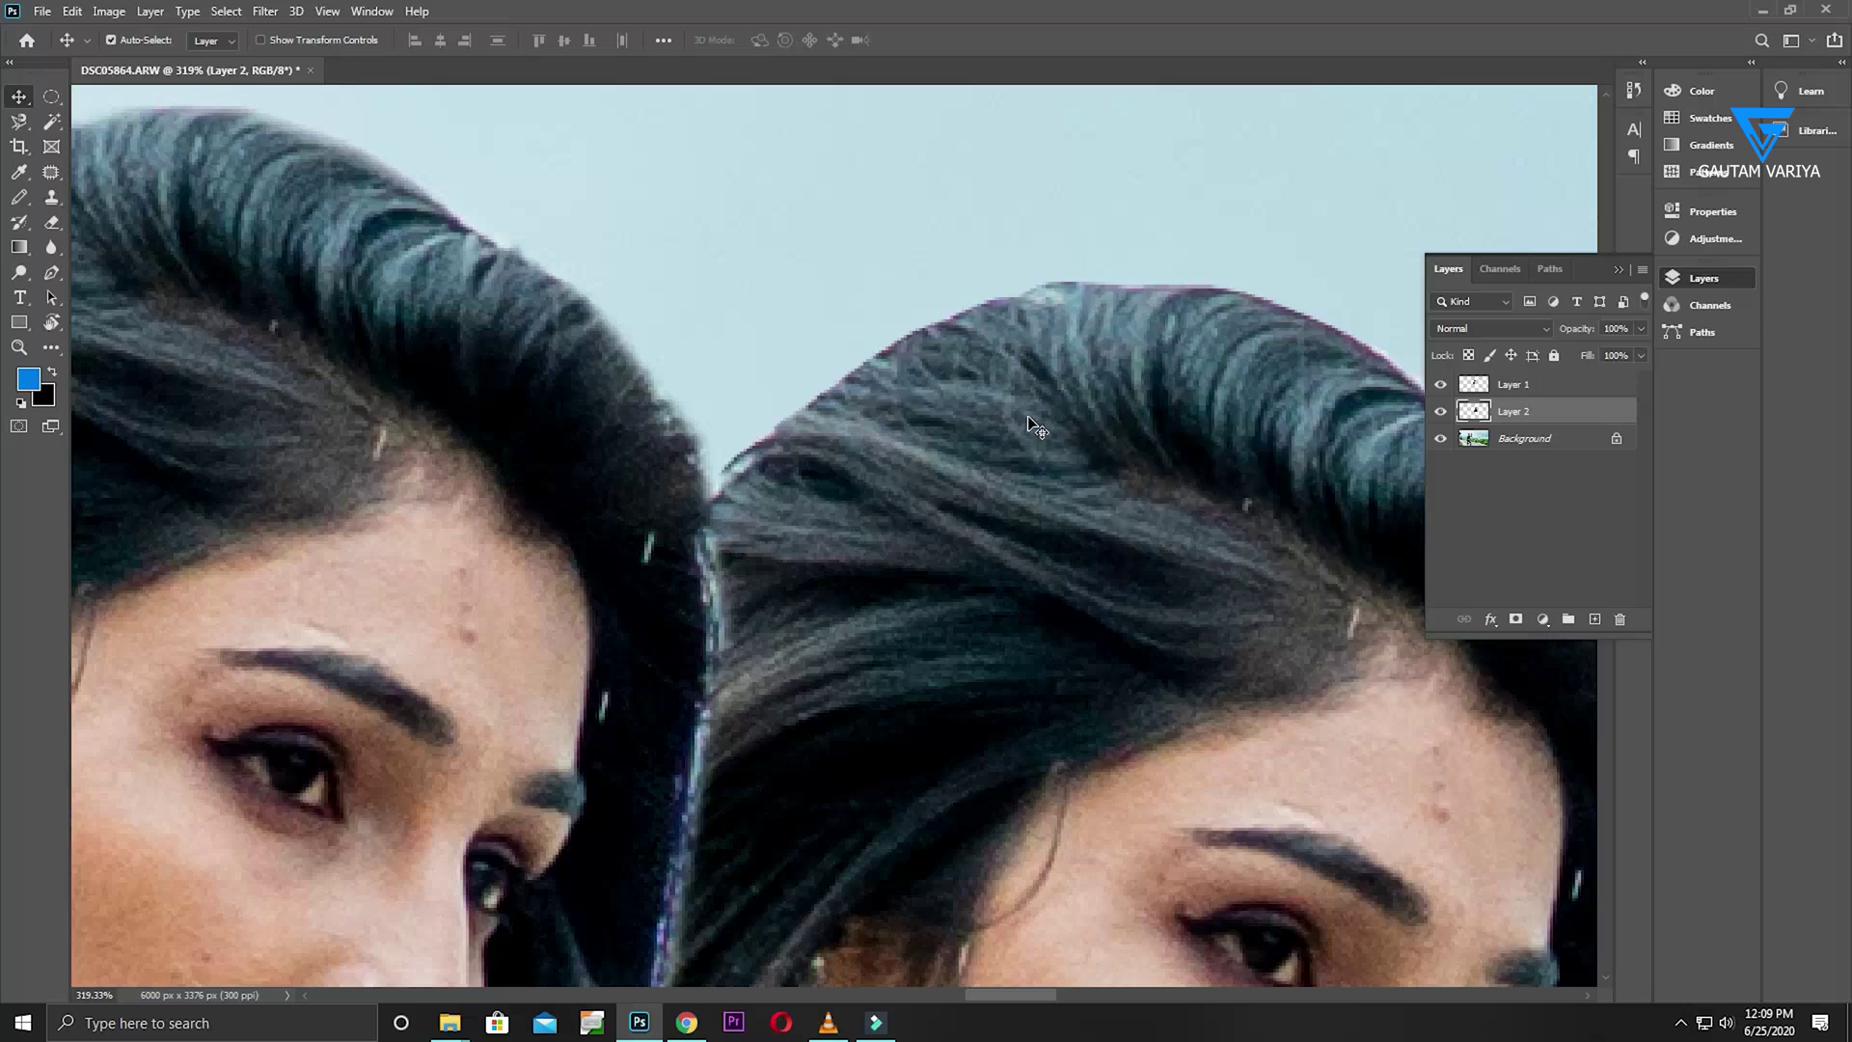
key(ctrl)
key(space)
drag(827, 651, 951, 170)
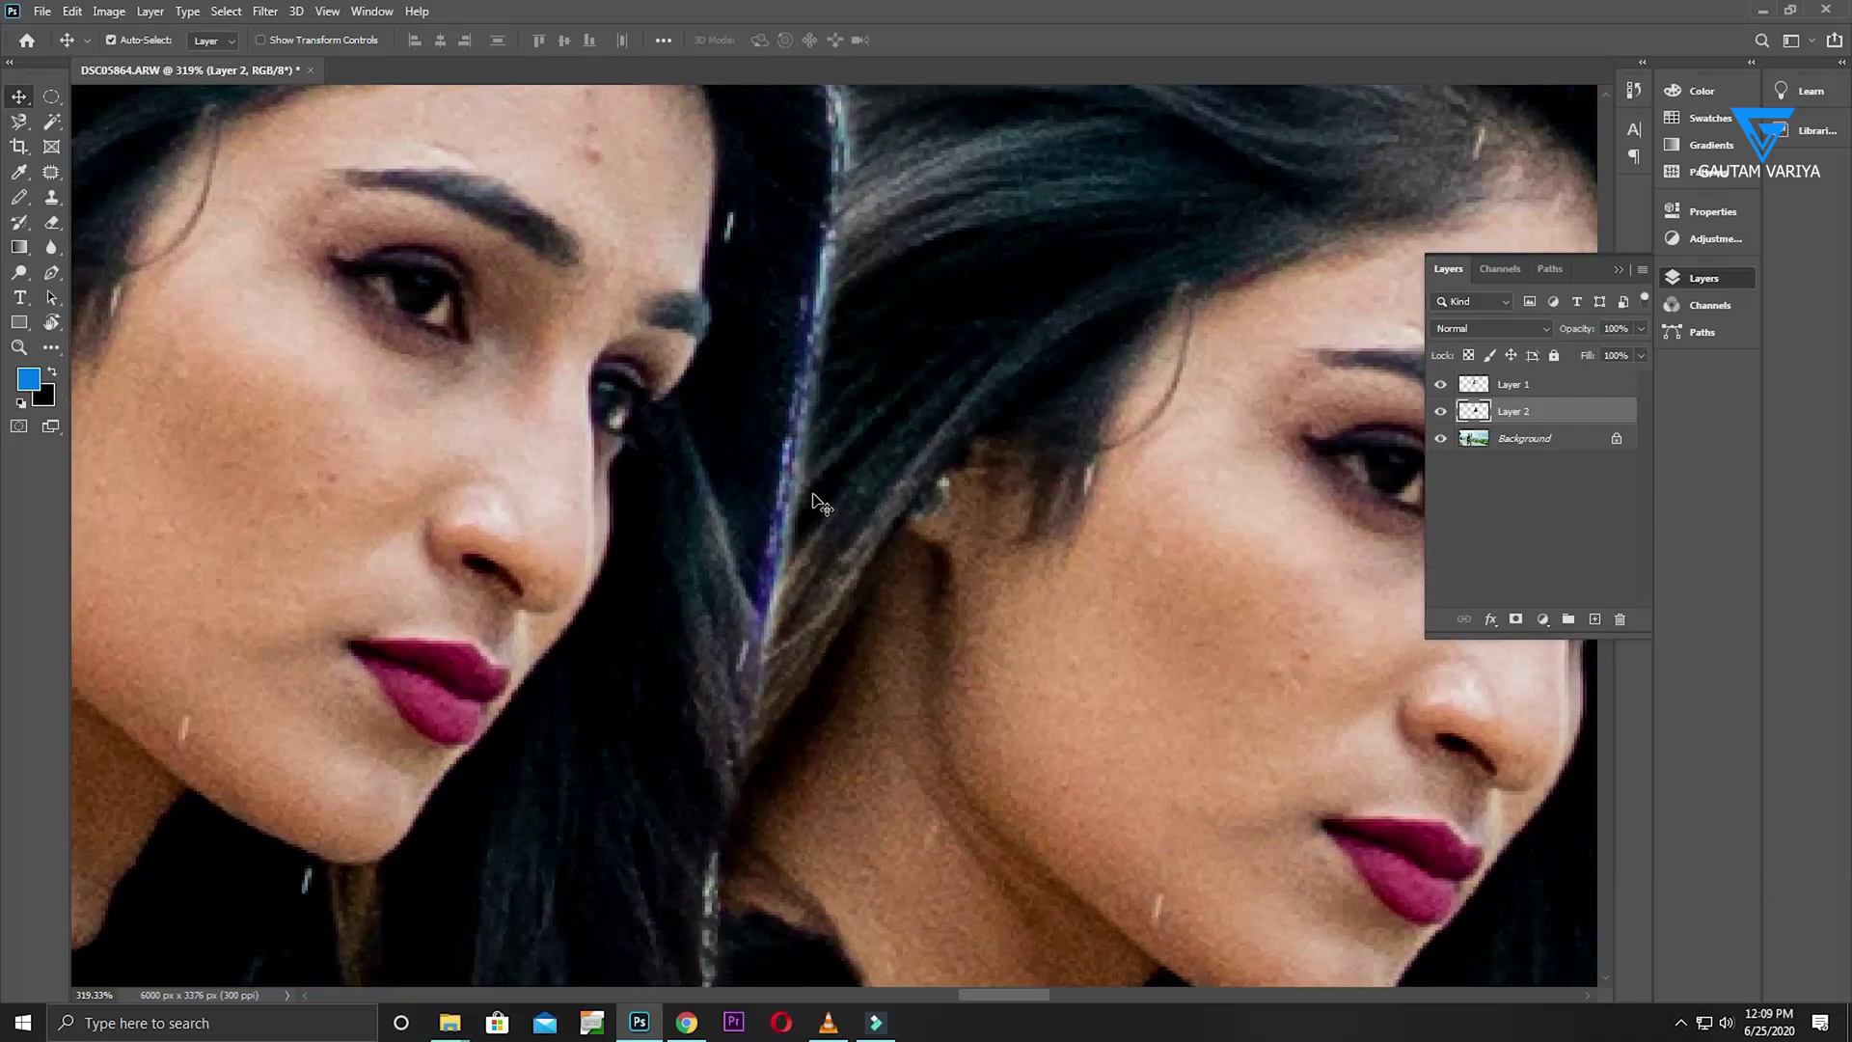
key(ctrl+0)
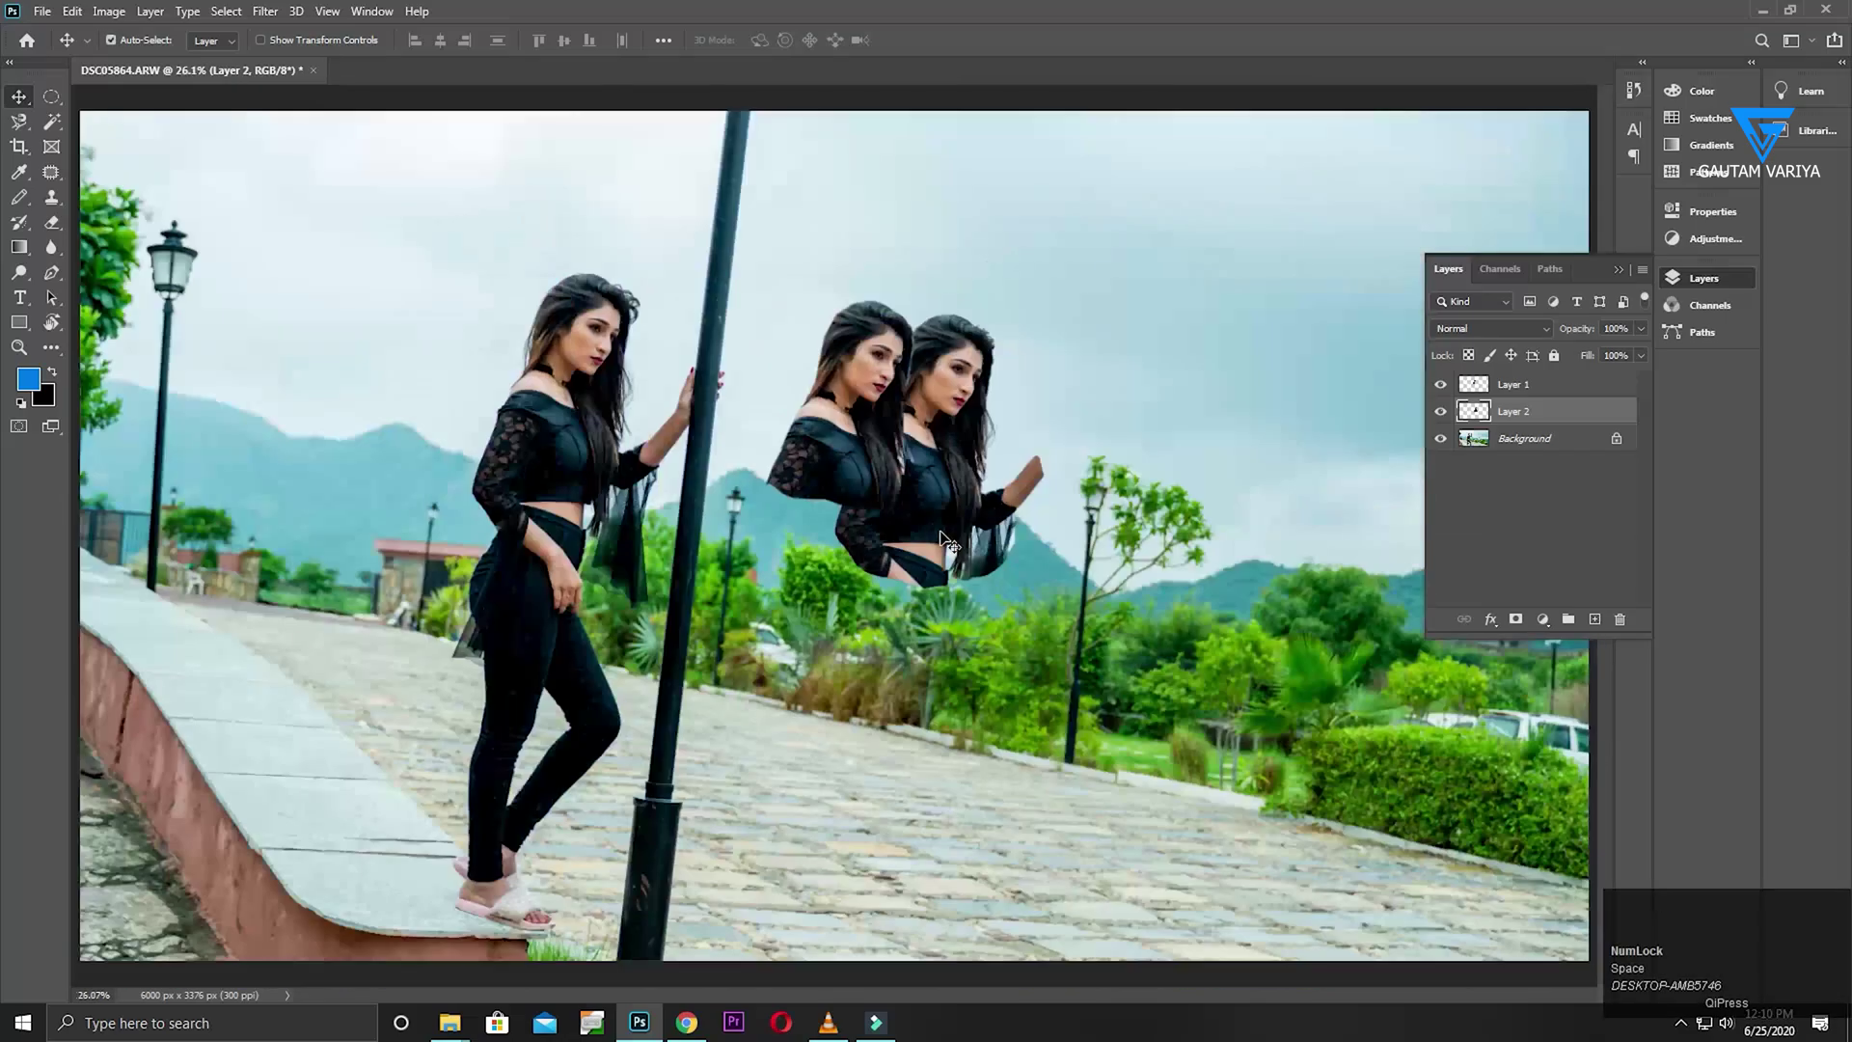
Delete both cutout layers, Layer 2 and Layer 1, leaving only the Background
drag(964, 487, 1052, 372)
key(Delete)
right_click(868, 415)
click(871, 415)
key(Delete)
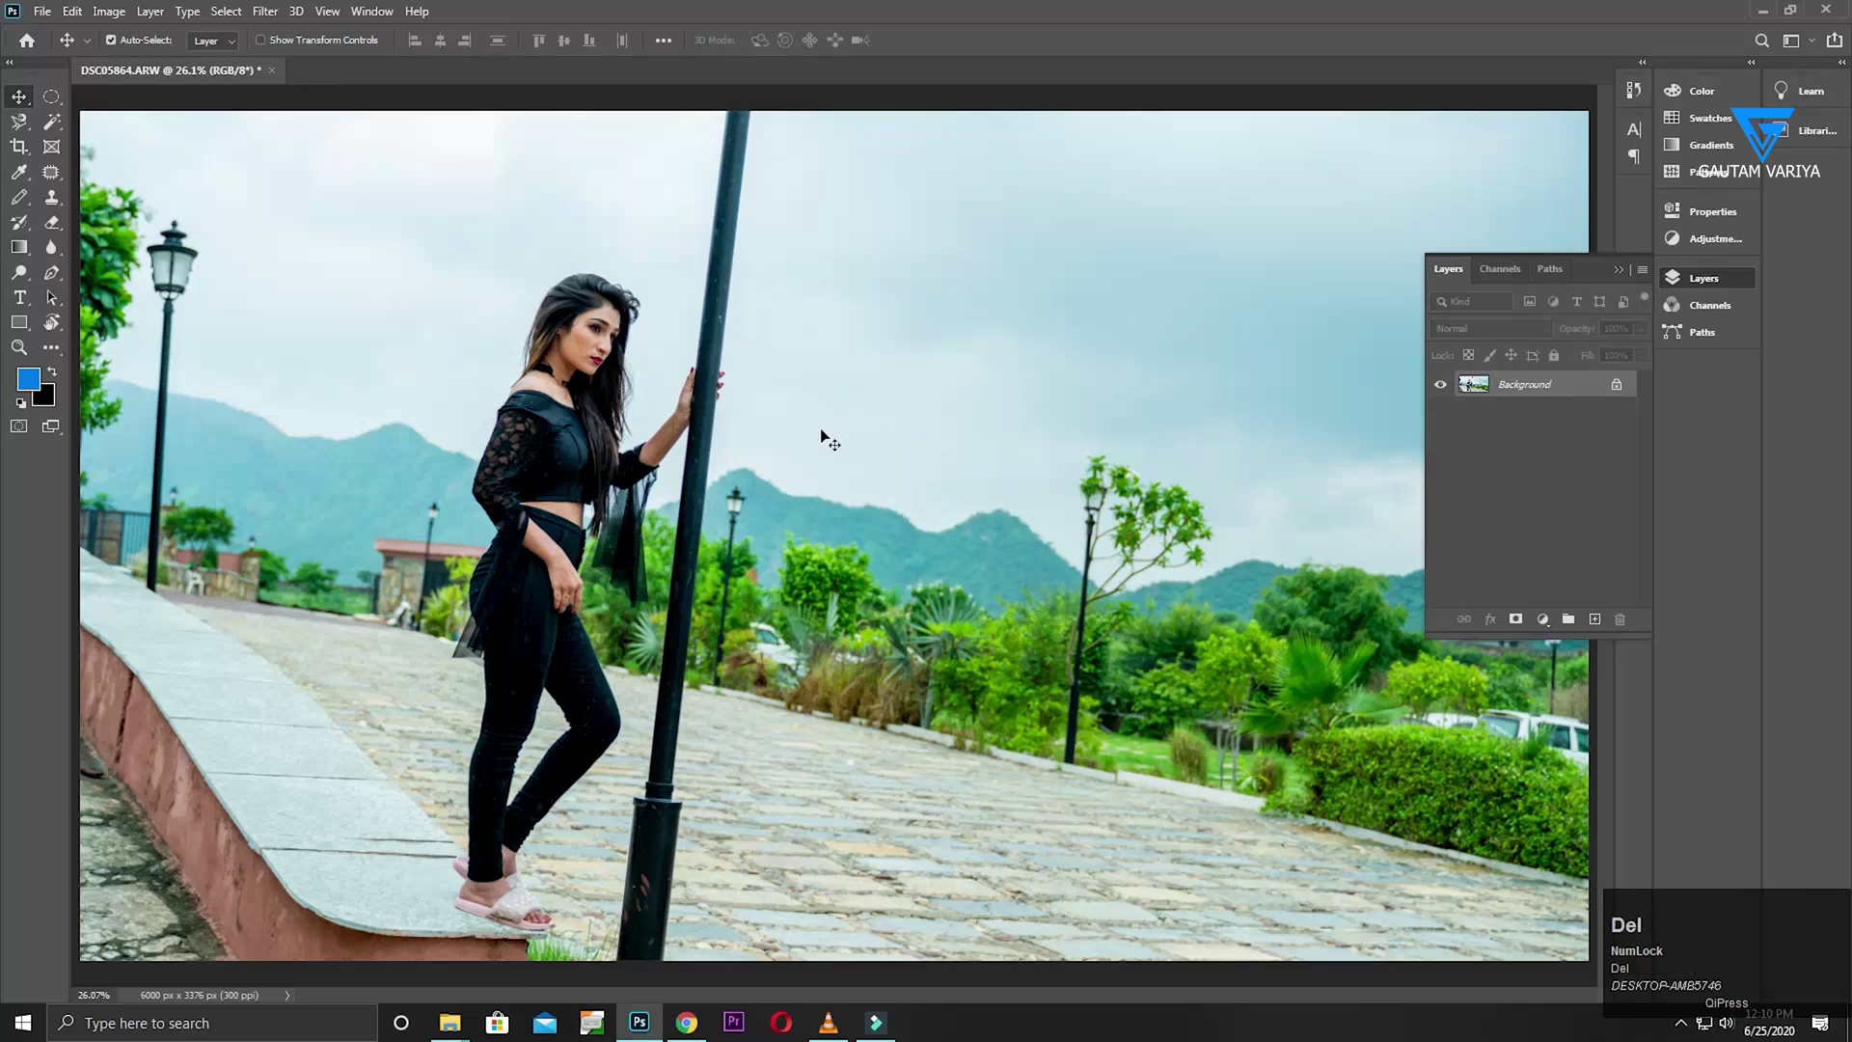
Draw a polygonal selection spanning the mountains, the woman and the sky with the Polygonal Lasso
click(19, 120)
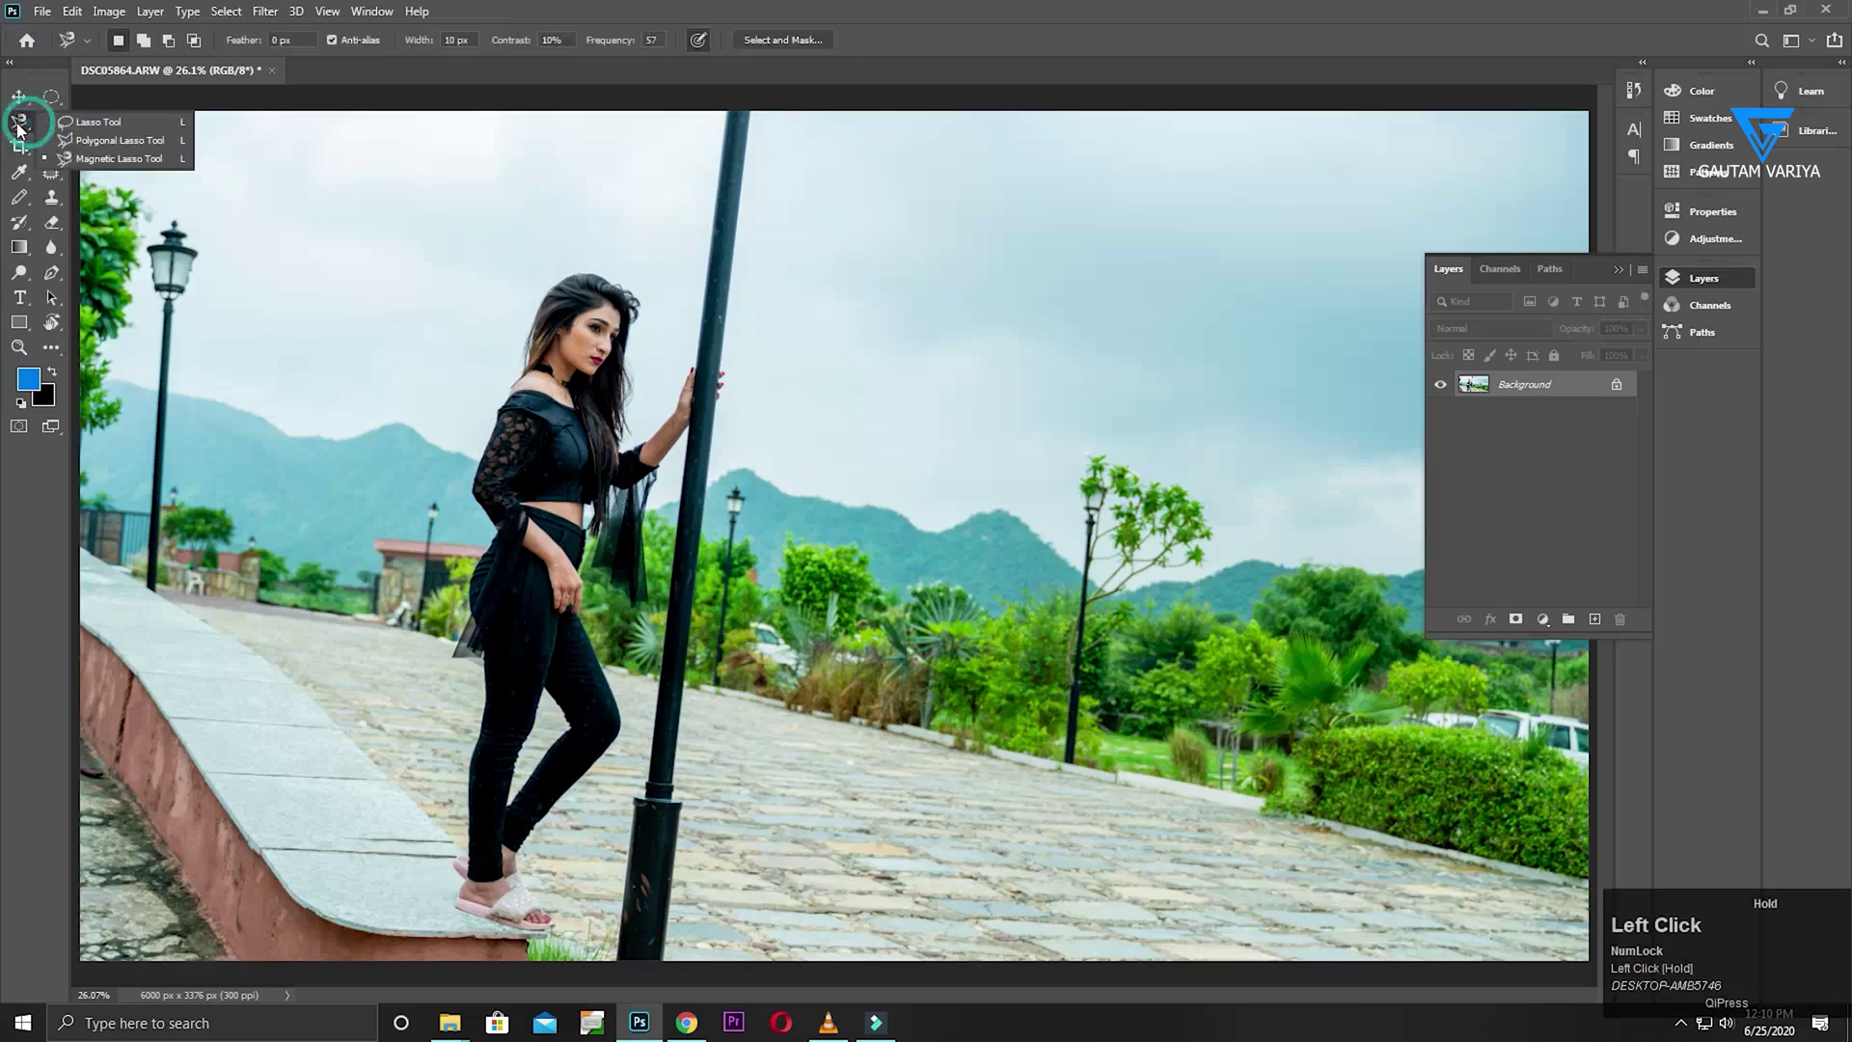
click(145, 140)
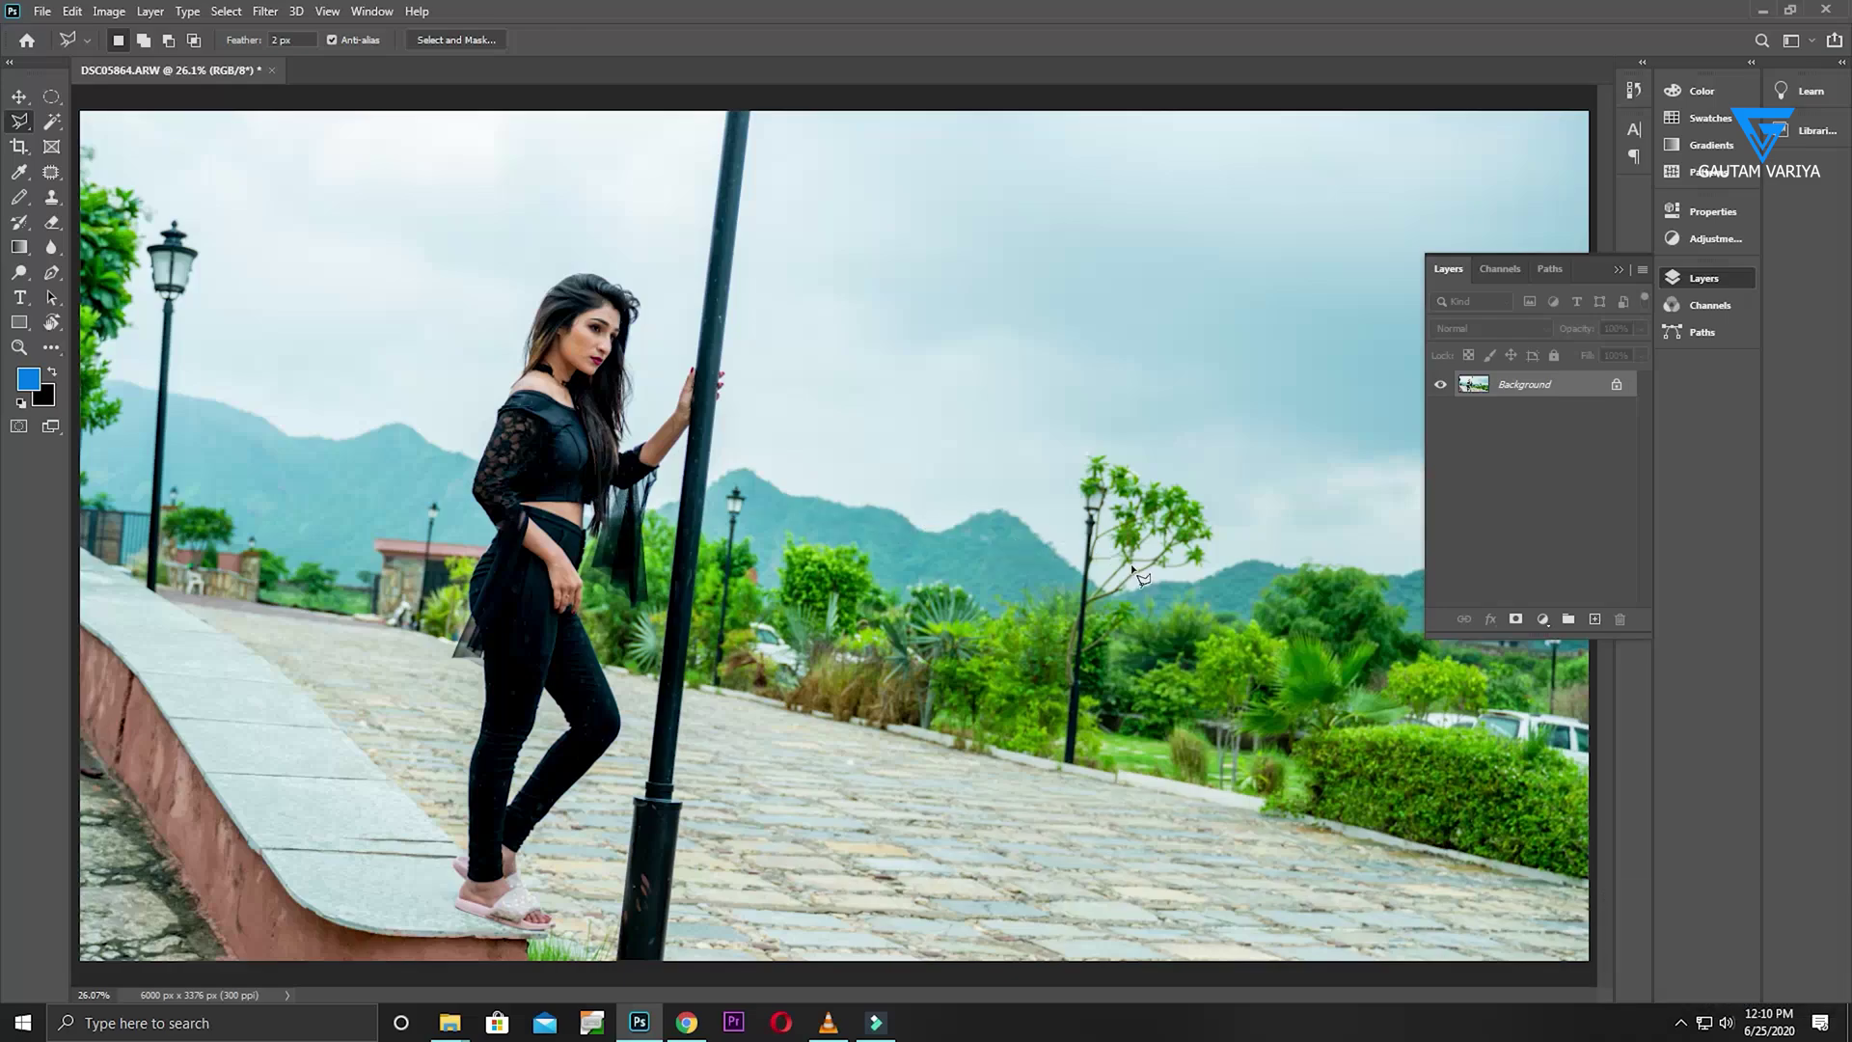
key(space)
click(856, 459)
drag(262, 483, 382, 522)
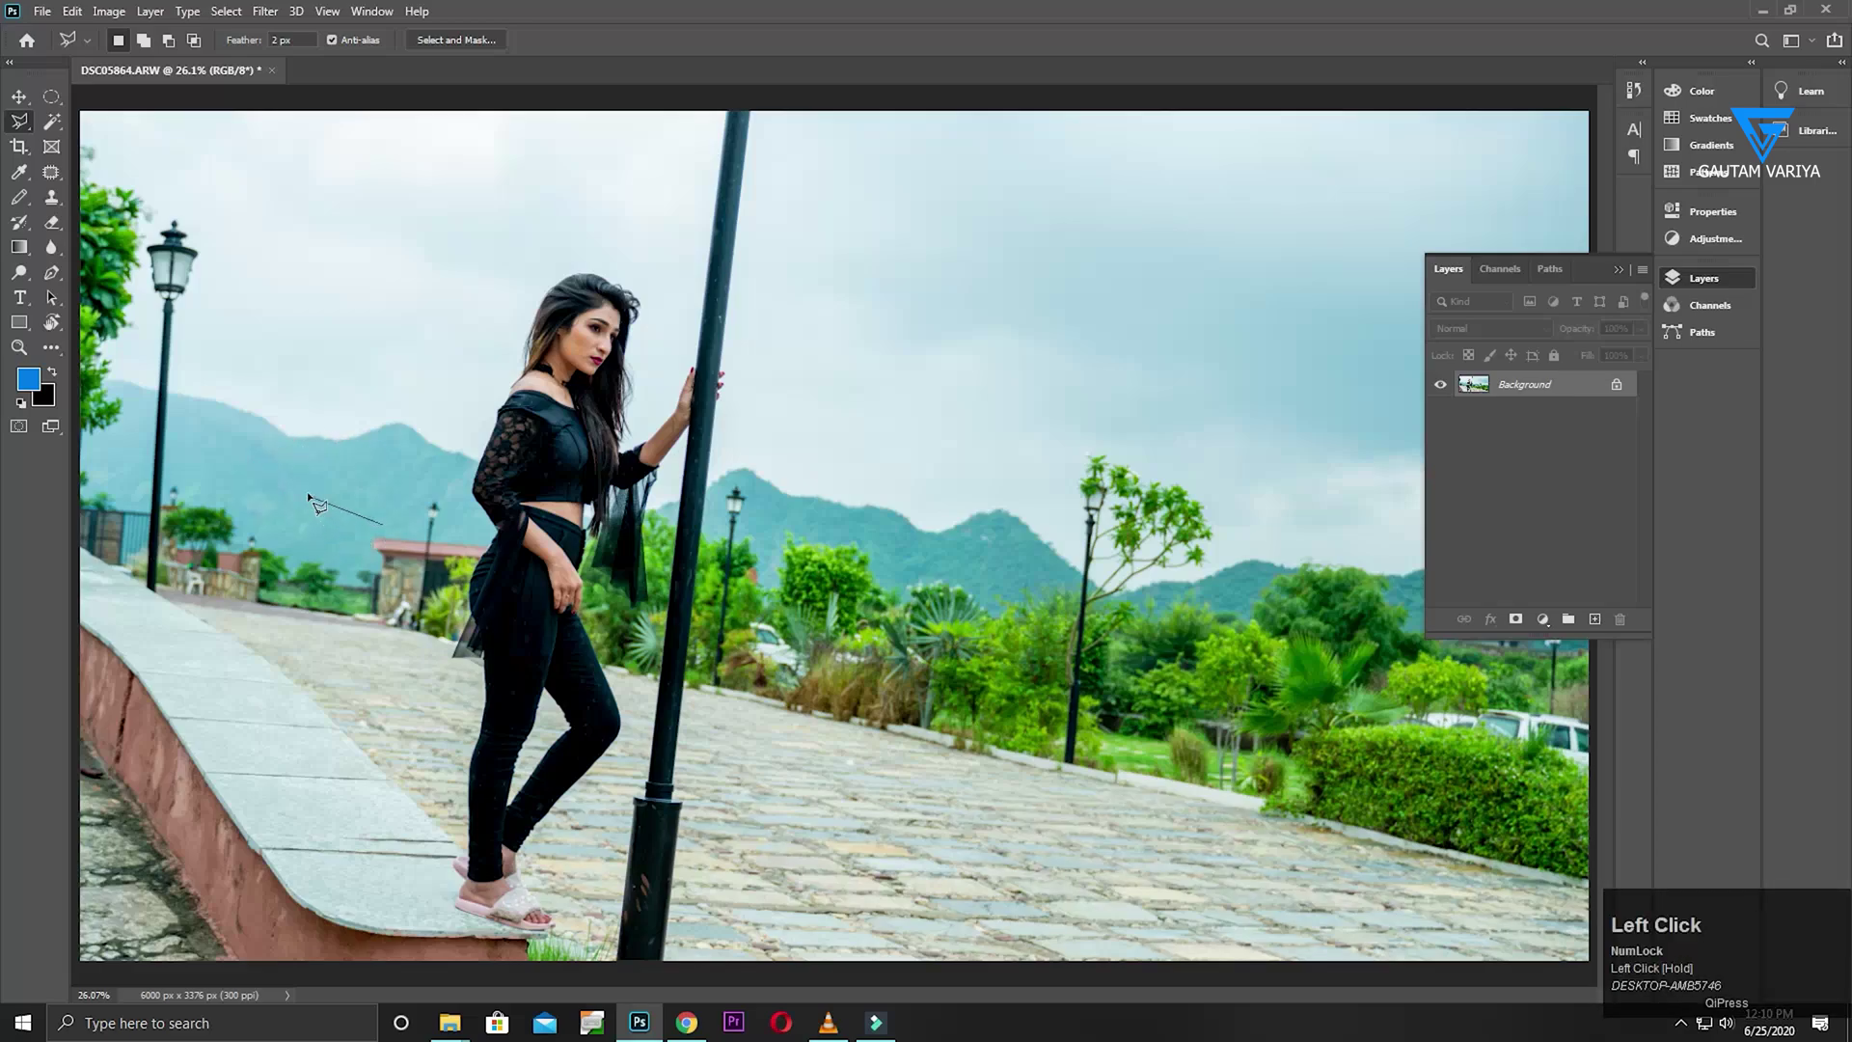
click(382, 422)
click(379, 522)
click(1119, 380)
double_click(457, 693)
Add a polygonal area over the sky and mountains beyond the pole to the selection
shift+click(895, 645)
click(792, 249)
click(1045, 357)
click(1062, 562)
double_click(1024, 604)
Subtract a tall polygonal strip from the sky part of the selection
alt+click(917, 227)
click(812, 625)
click(982, 549)
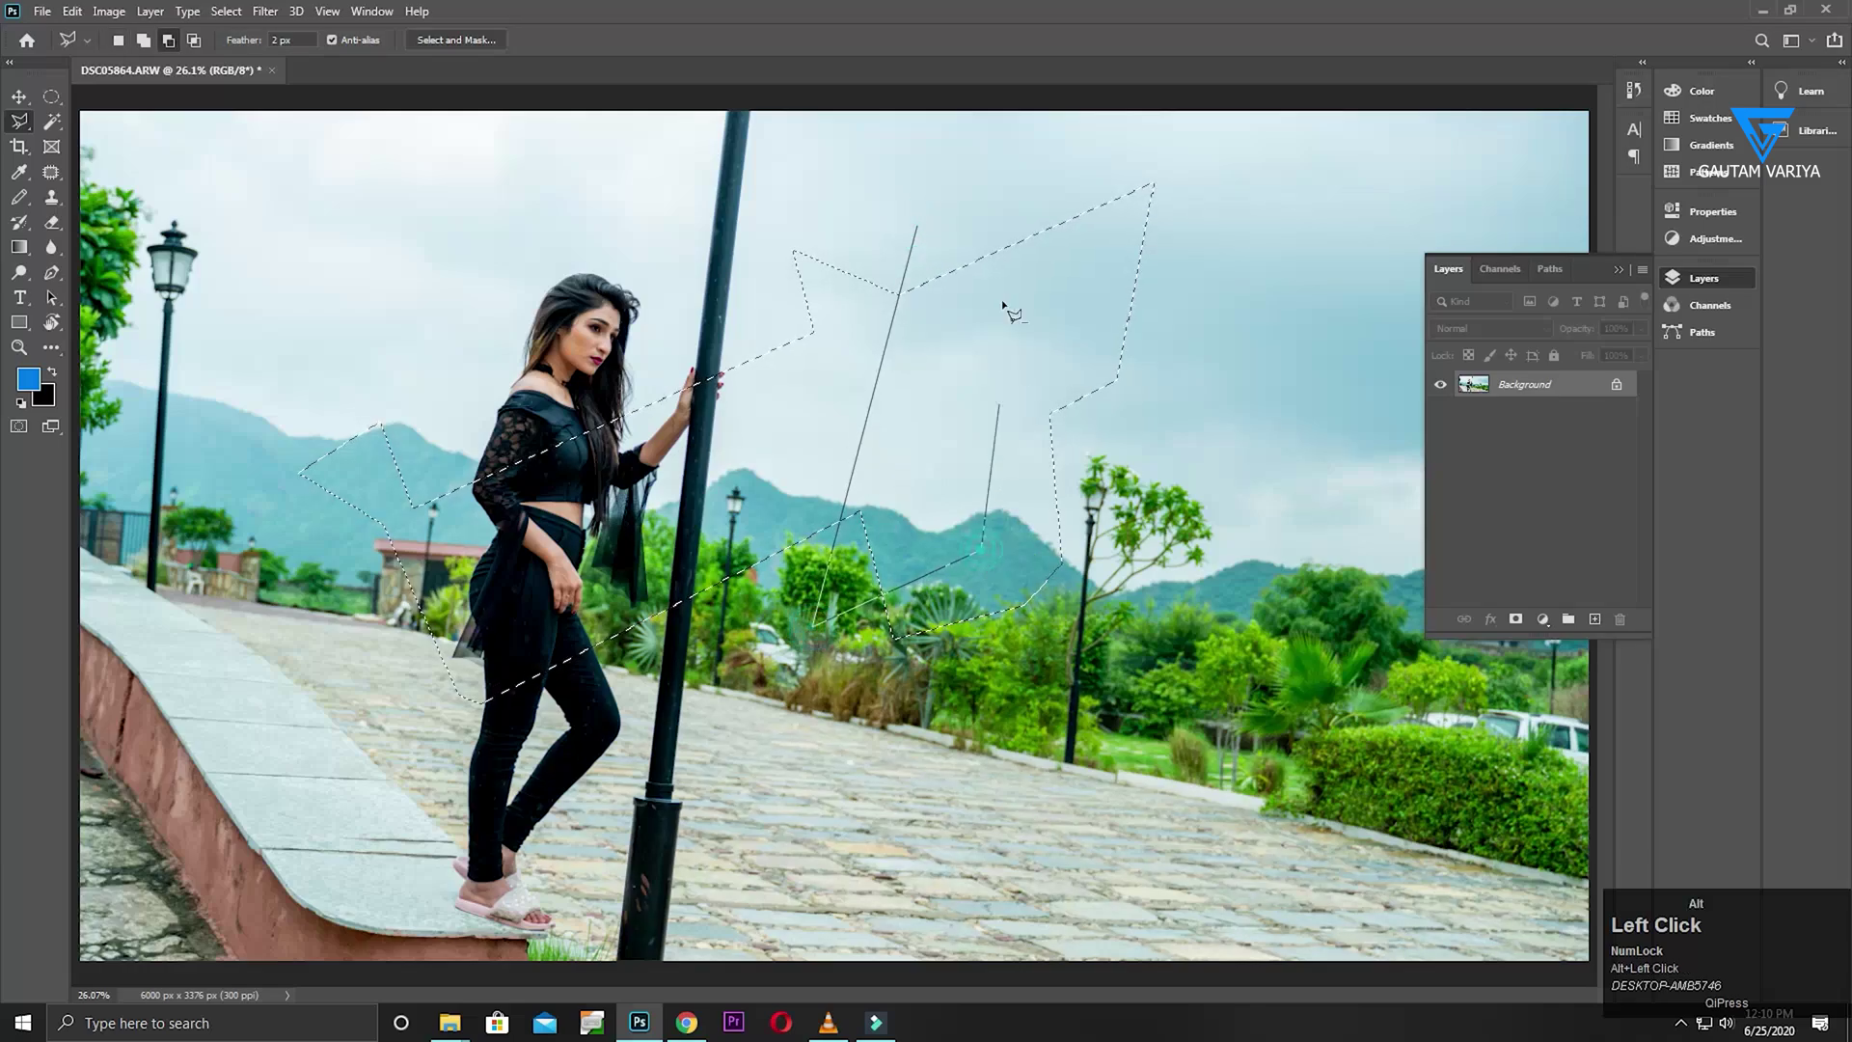
double_click(976, 177)
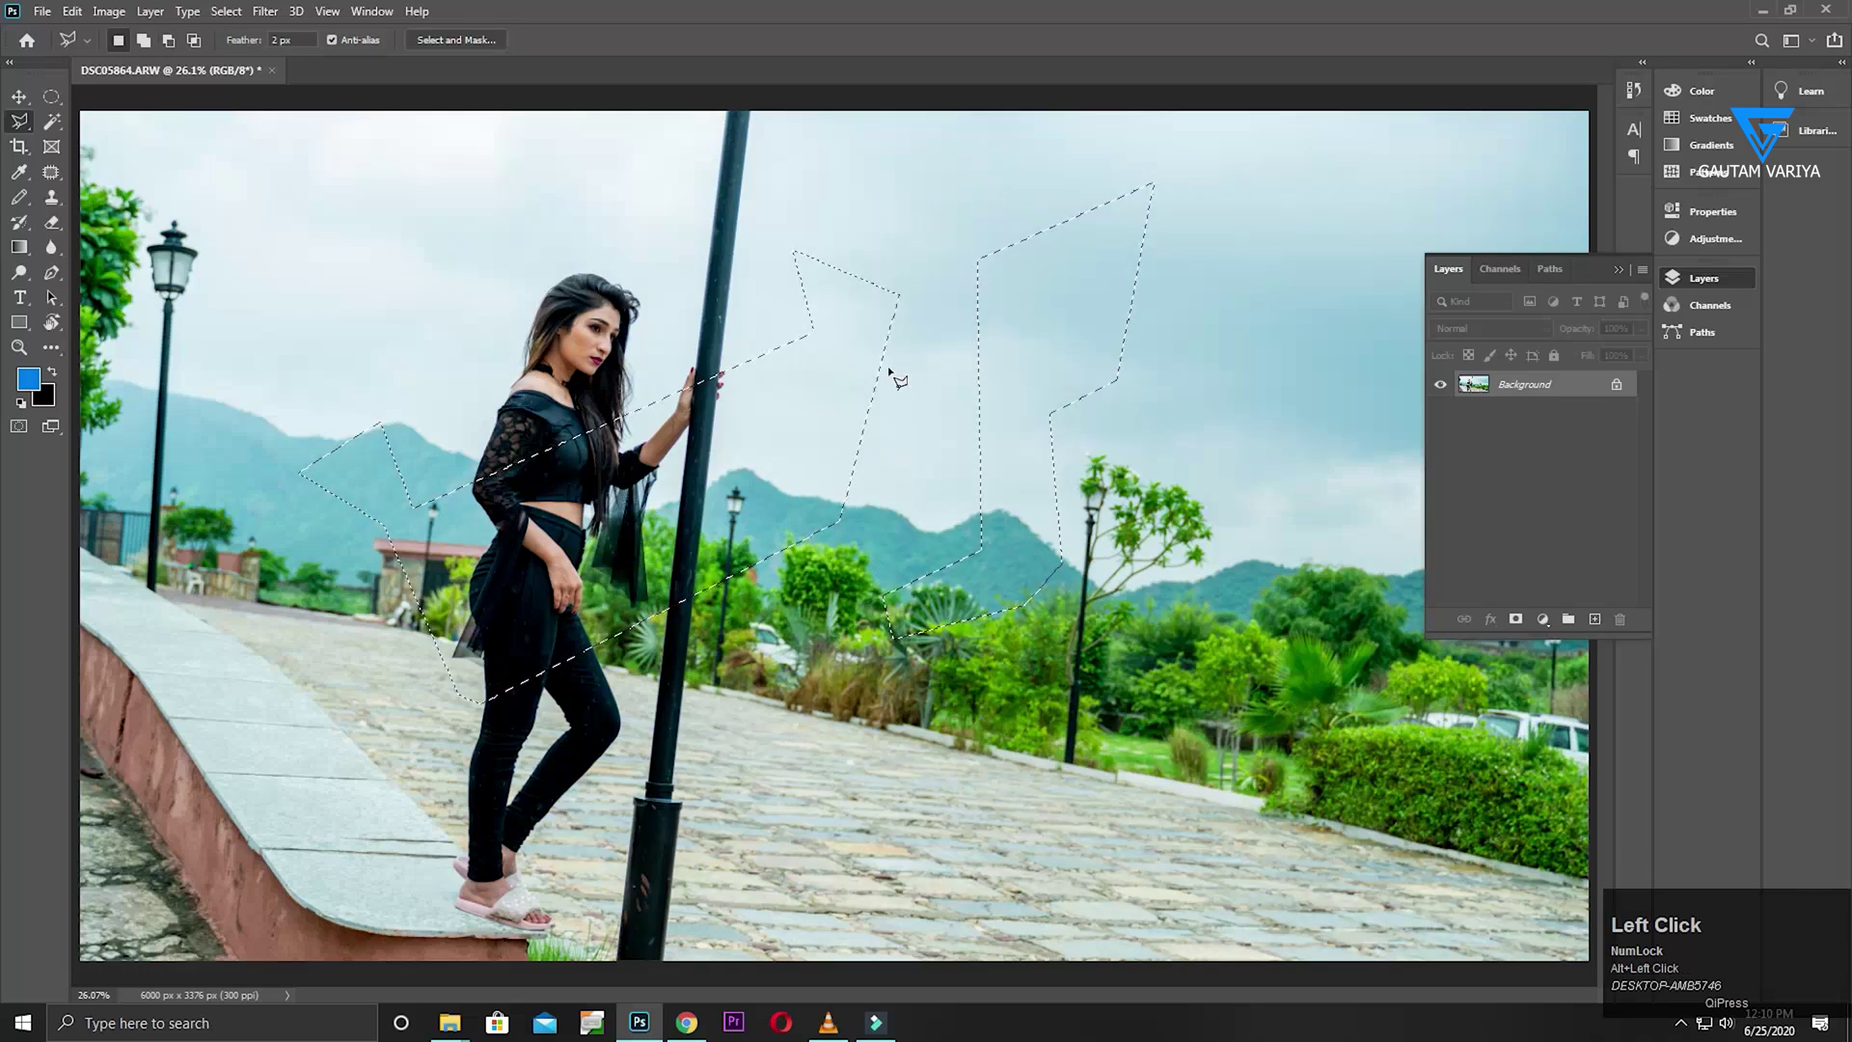
Intersect the selection with a large four-sided polygon spanning the woman, the pole and the nearby mountains
click(299, 334)
click(878, 269)
click(1045, 634)
click(647, 693)
double_click(380, 378)
Intersect the remaining selection with a diagonal polygon running from beside the woman to the greenery, and deselect
click(381, 378)
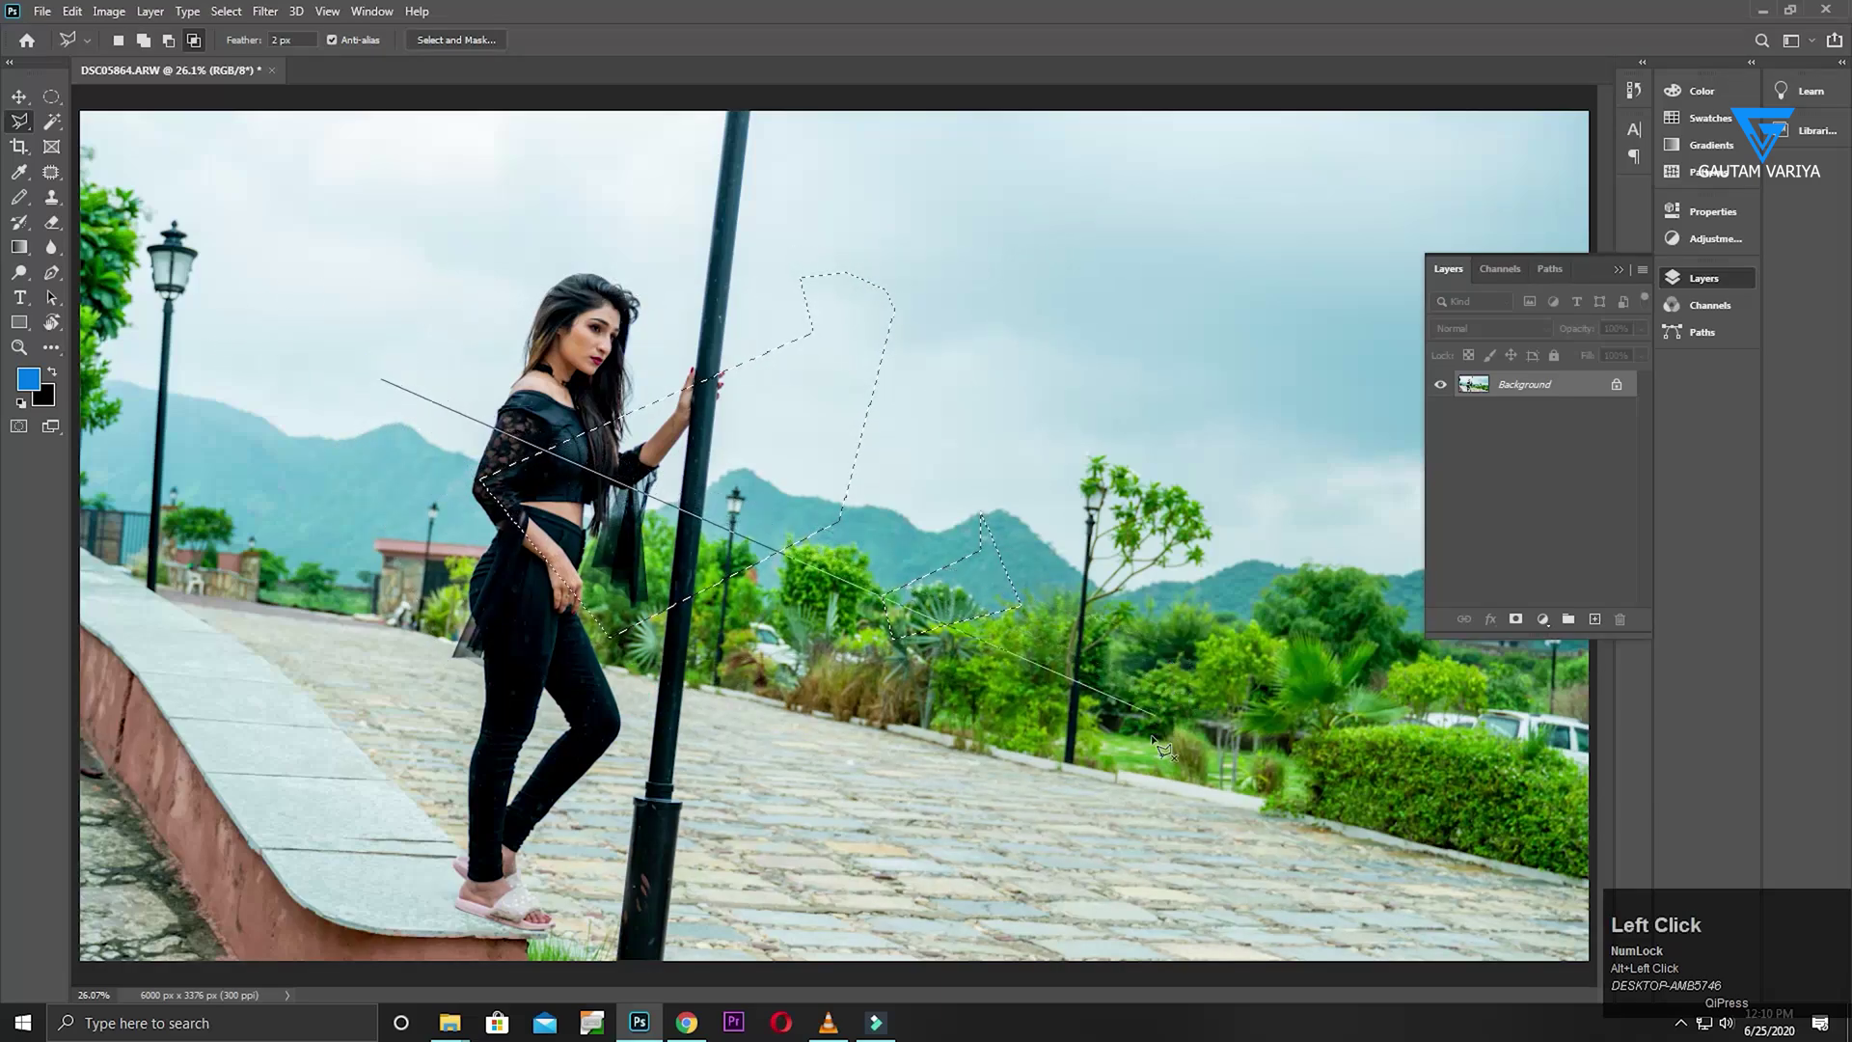
alt+shift+click(1213, 740)
alt+shift+double_click(403, 312)
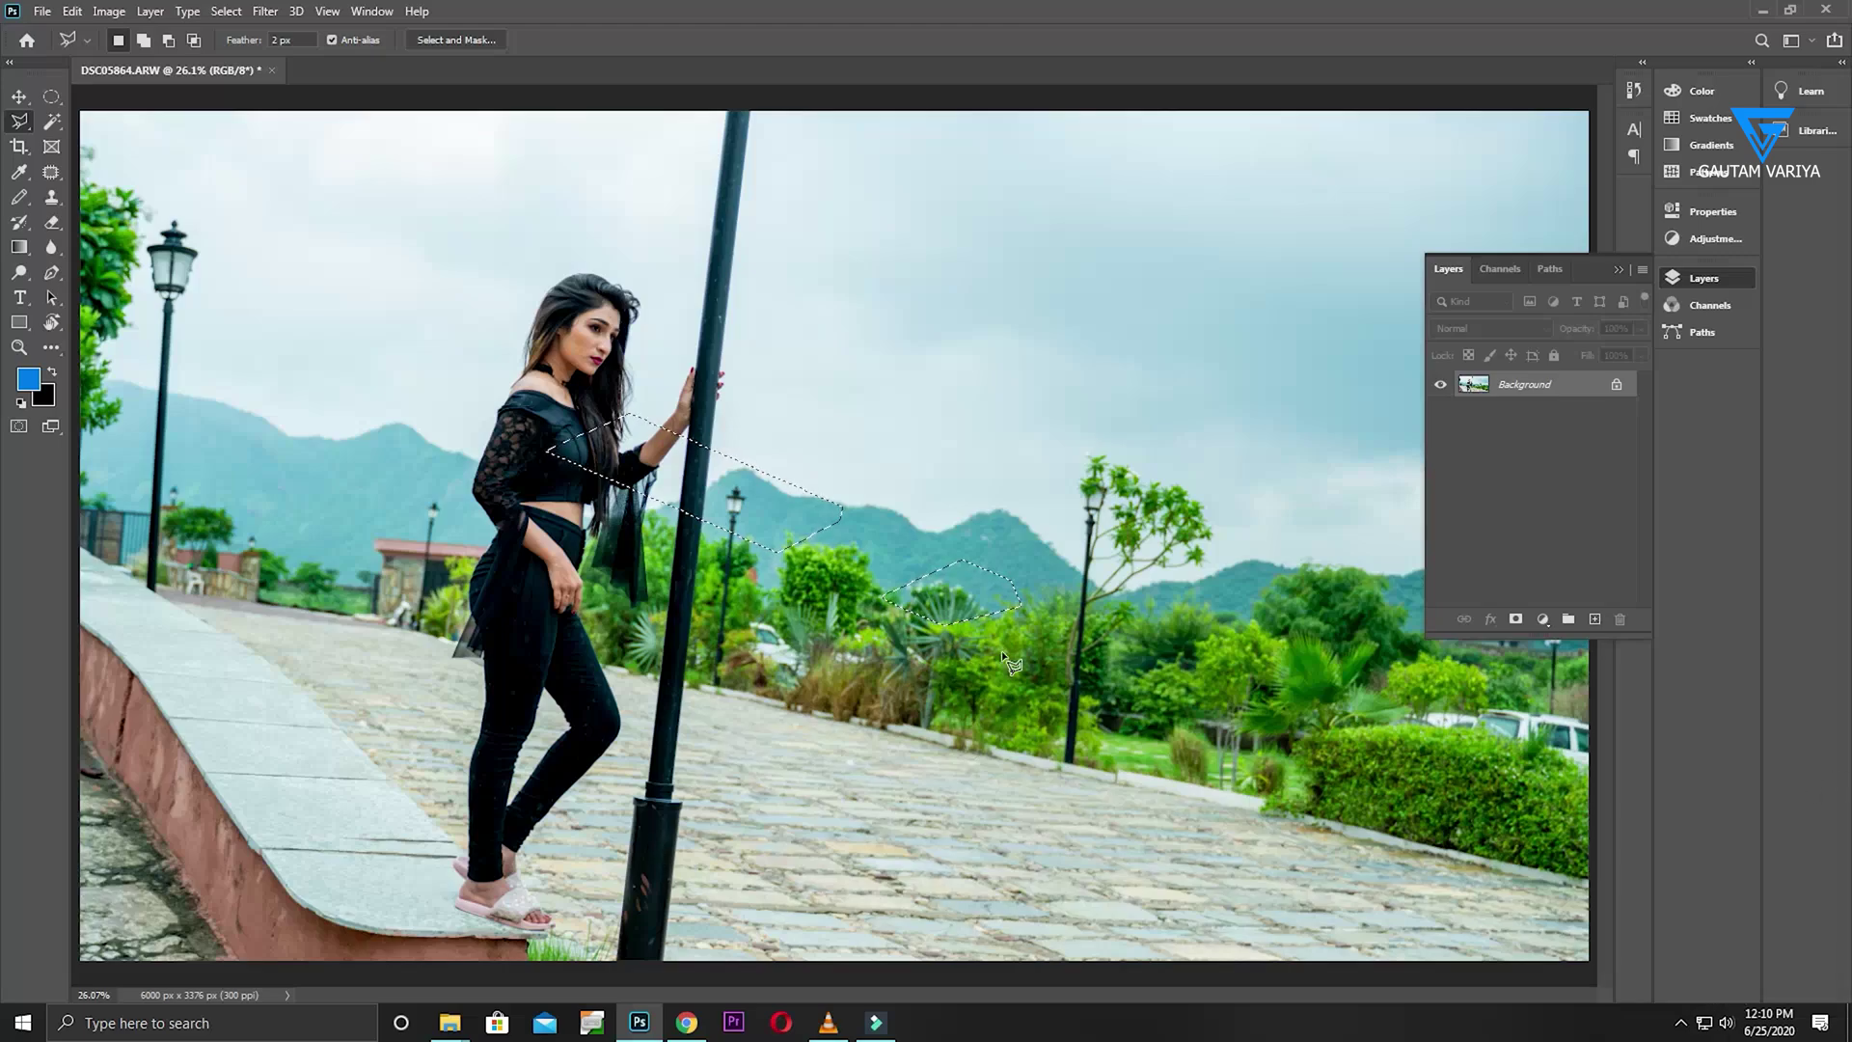
key(ctrl+d)
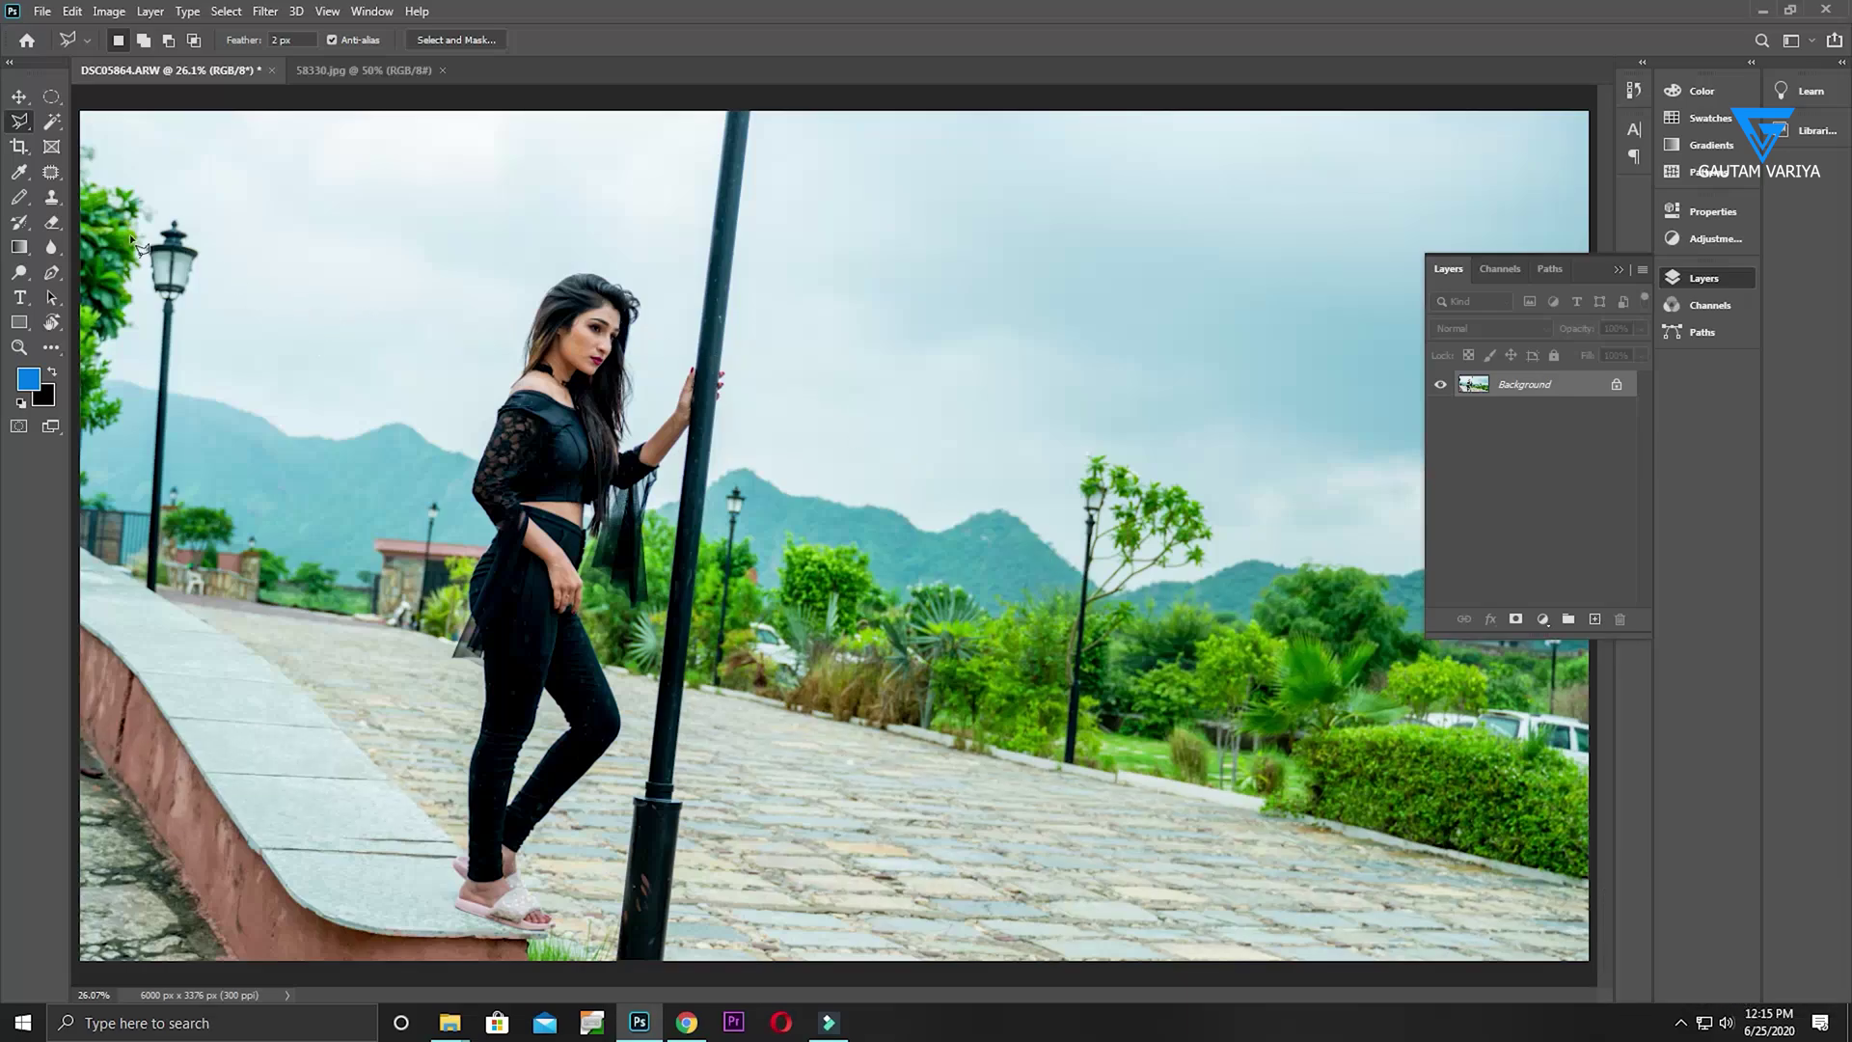
Select the woman by framing her whole figure with the Object Selection tool in Rectangle mode
click(53, 122)
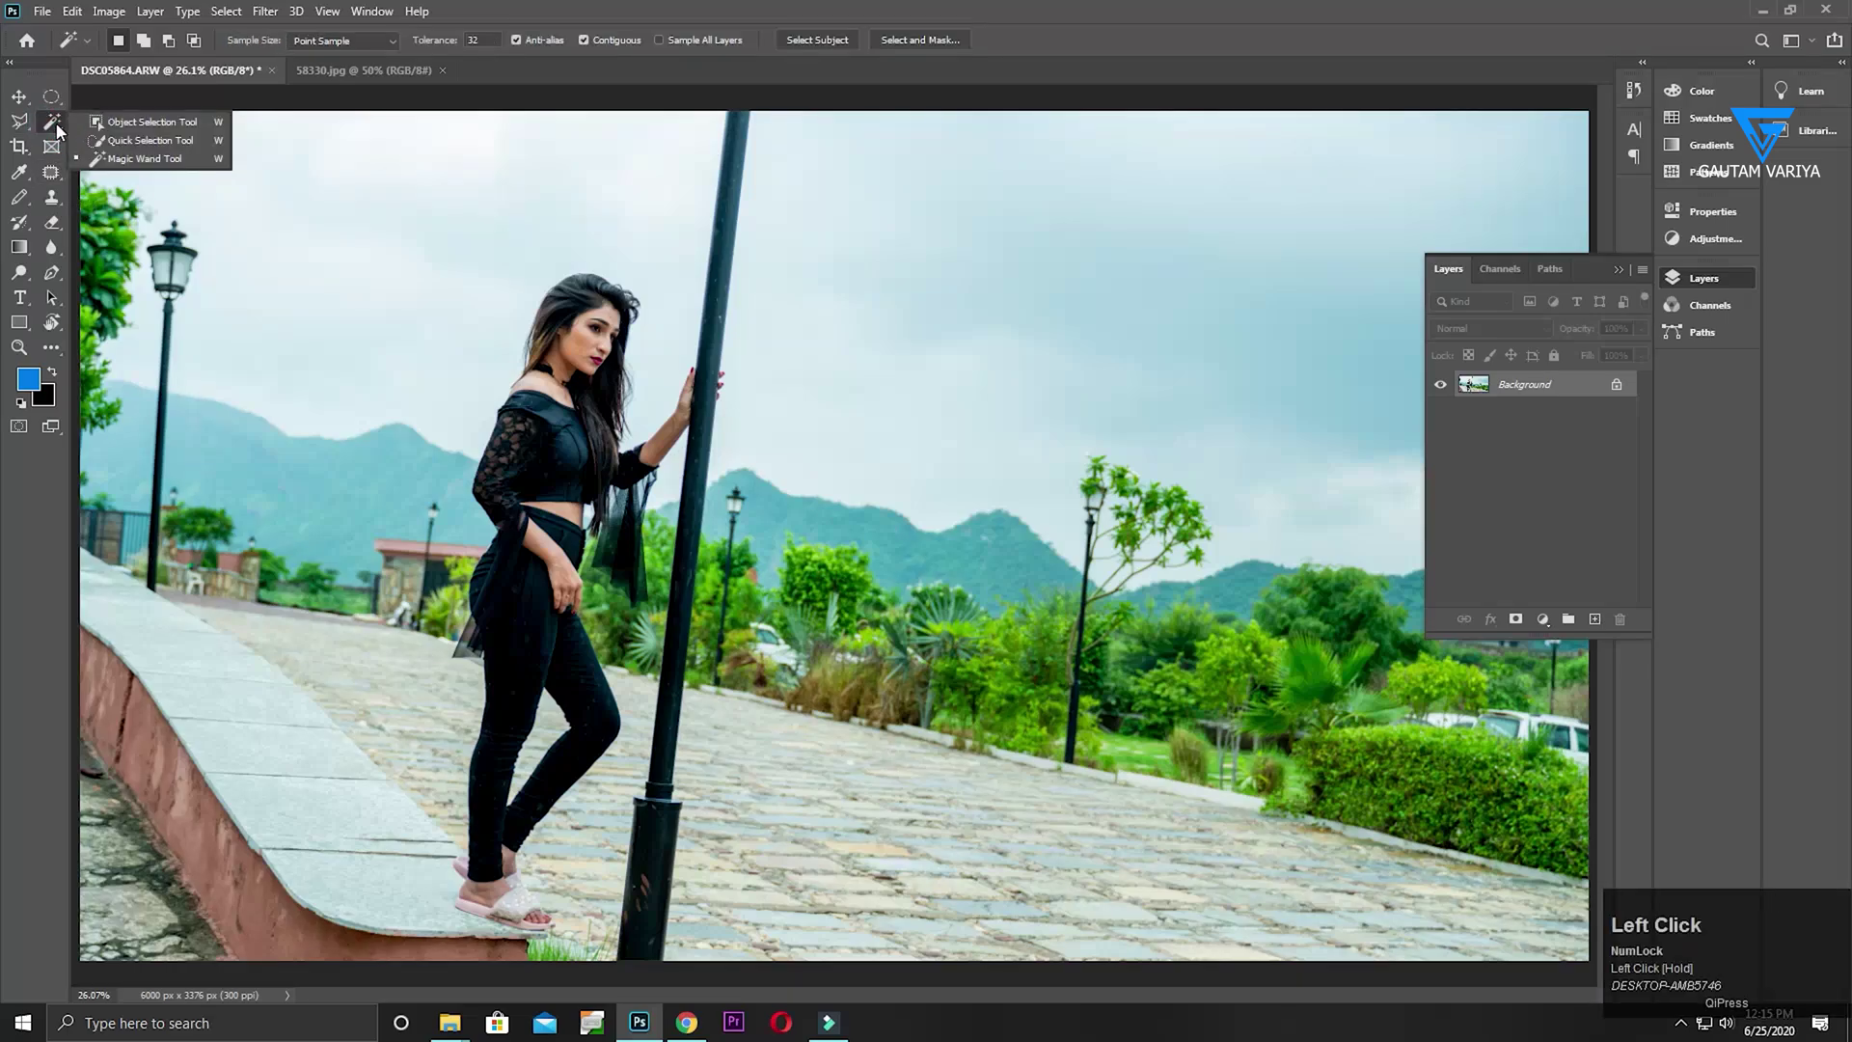
click(162, 132)
click(569, 446)
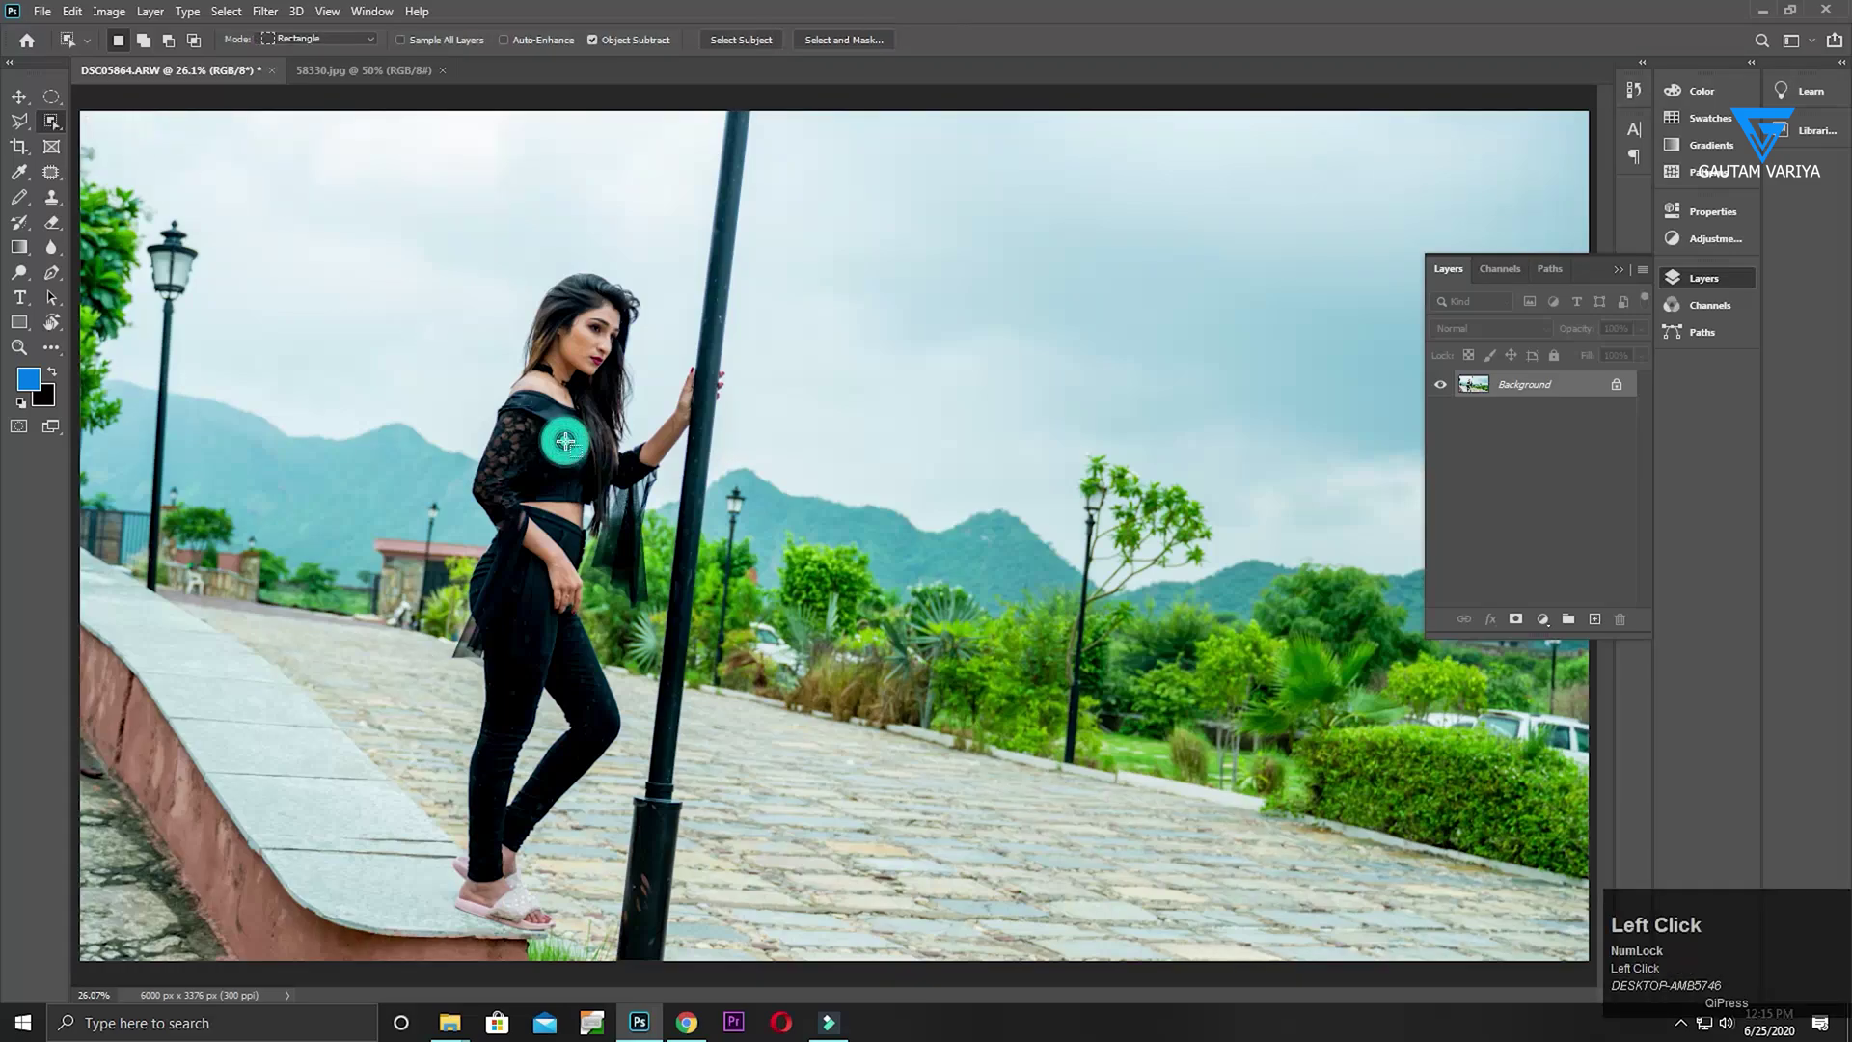
mouse_move(450, 242)
mouse_down()
mouse_move(680, 825)
mouse_move(741, 886)
mouse_move(758, 940)
mouse_up()
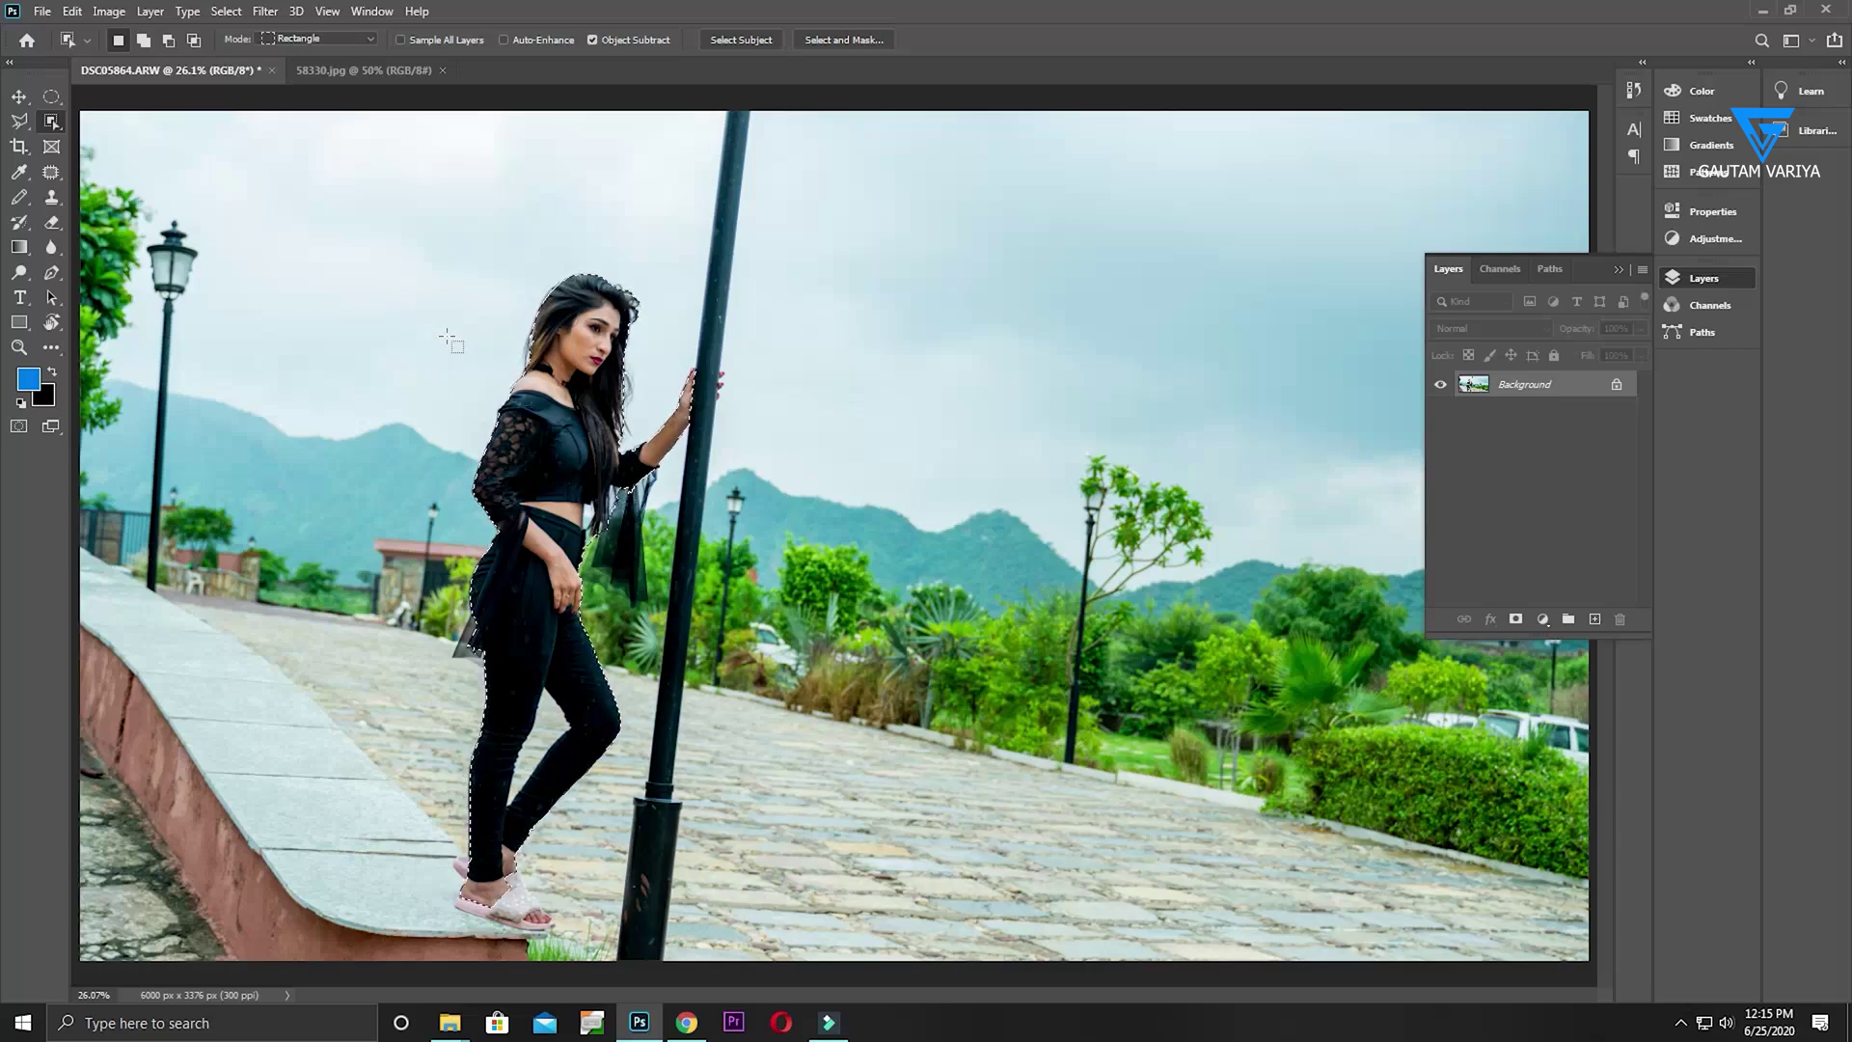
Undo the current selection and, in the DSC05851.ARW photo, select the standing woman by framing her with the Object Selection tool in Rectangle mode
key(ctrl+z)
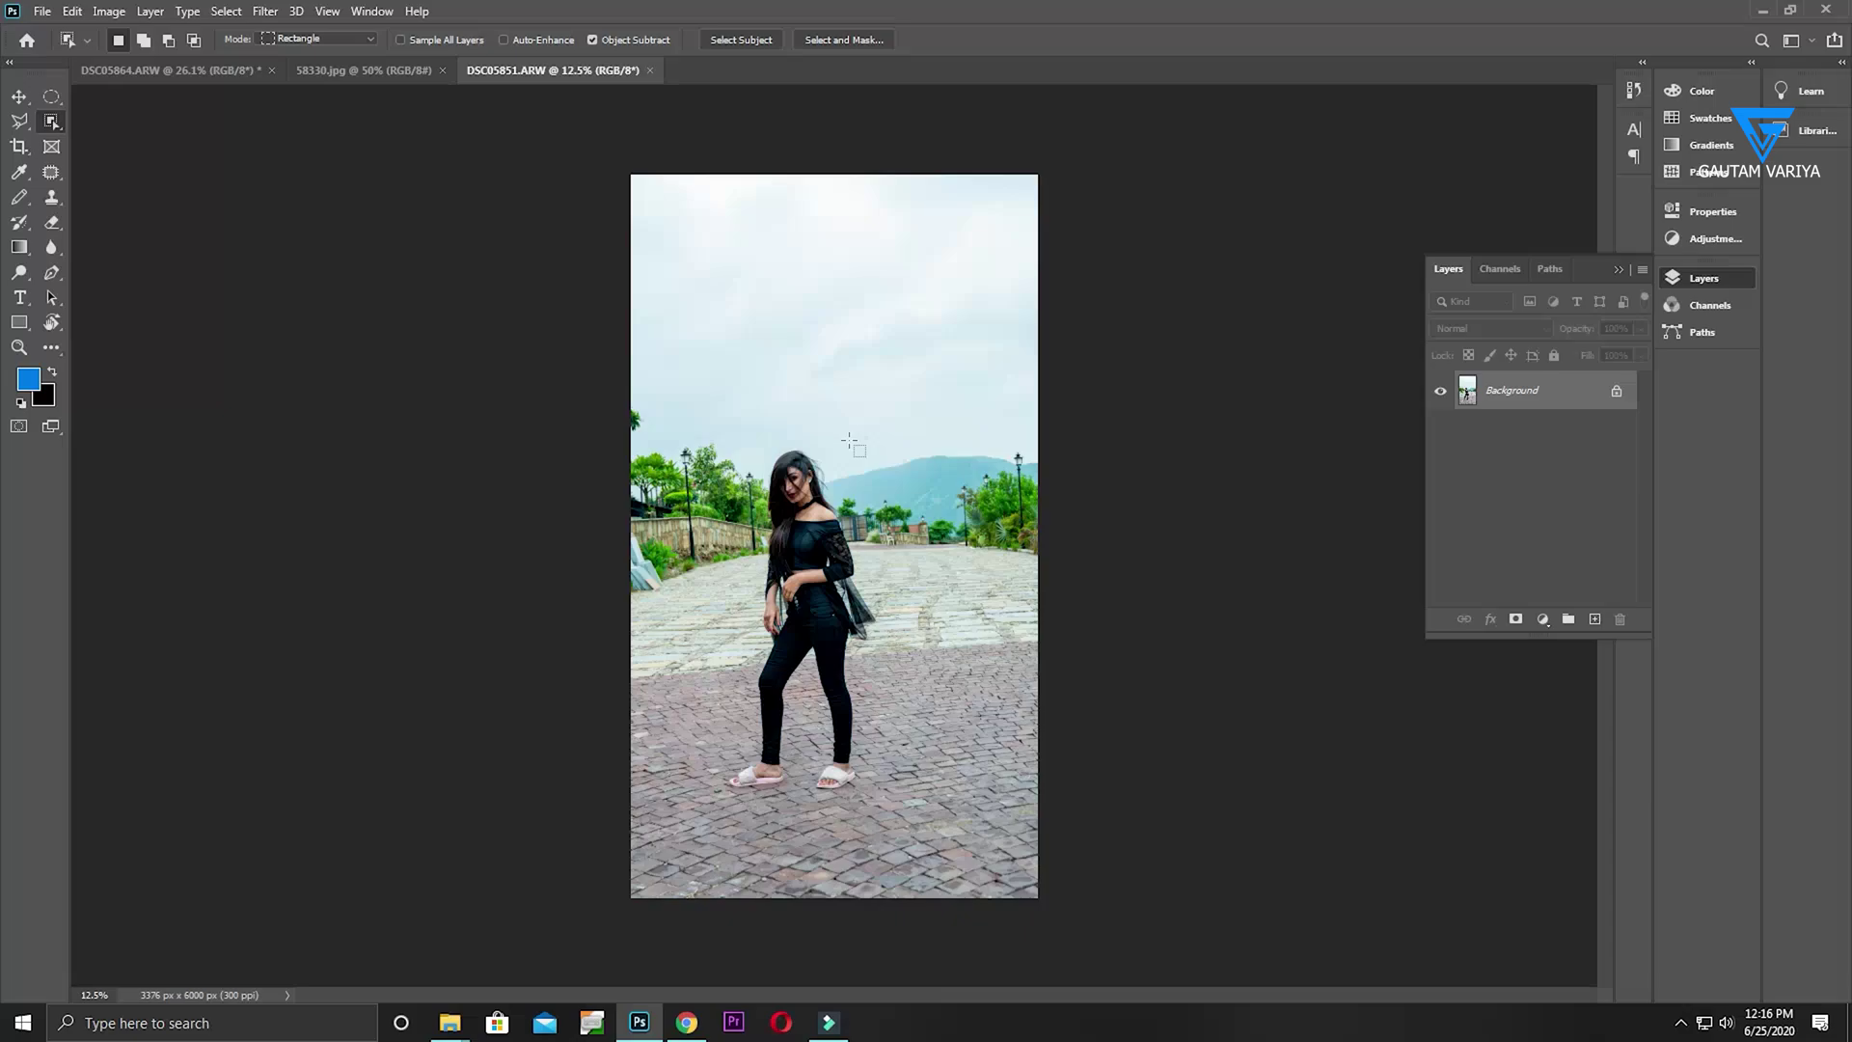
key(ctrl)
key(ctrl+plus)
key(ctrl+plus)
key(space)
drag(853, 444, 910, 309)
key(ctrl+minus)
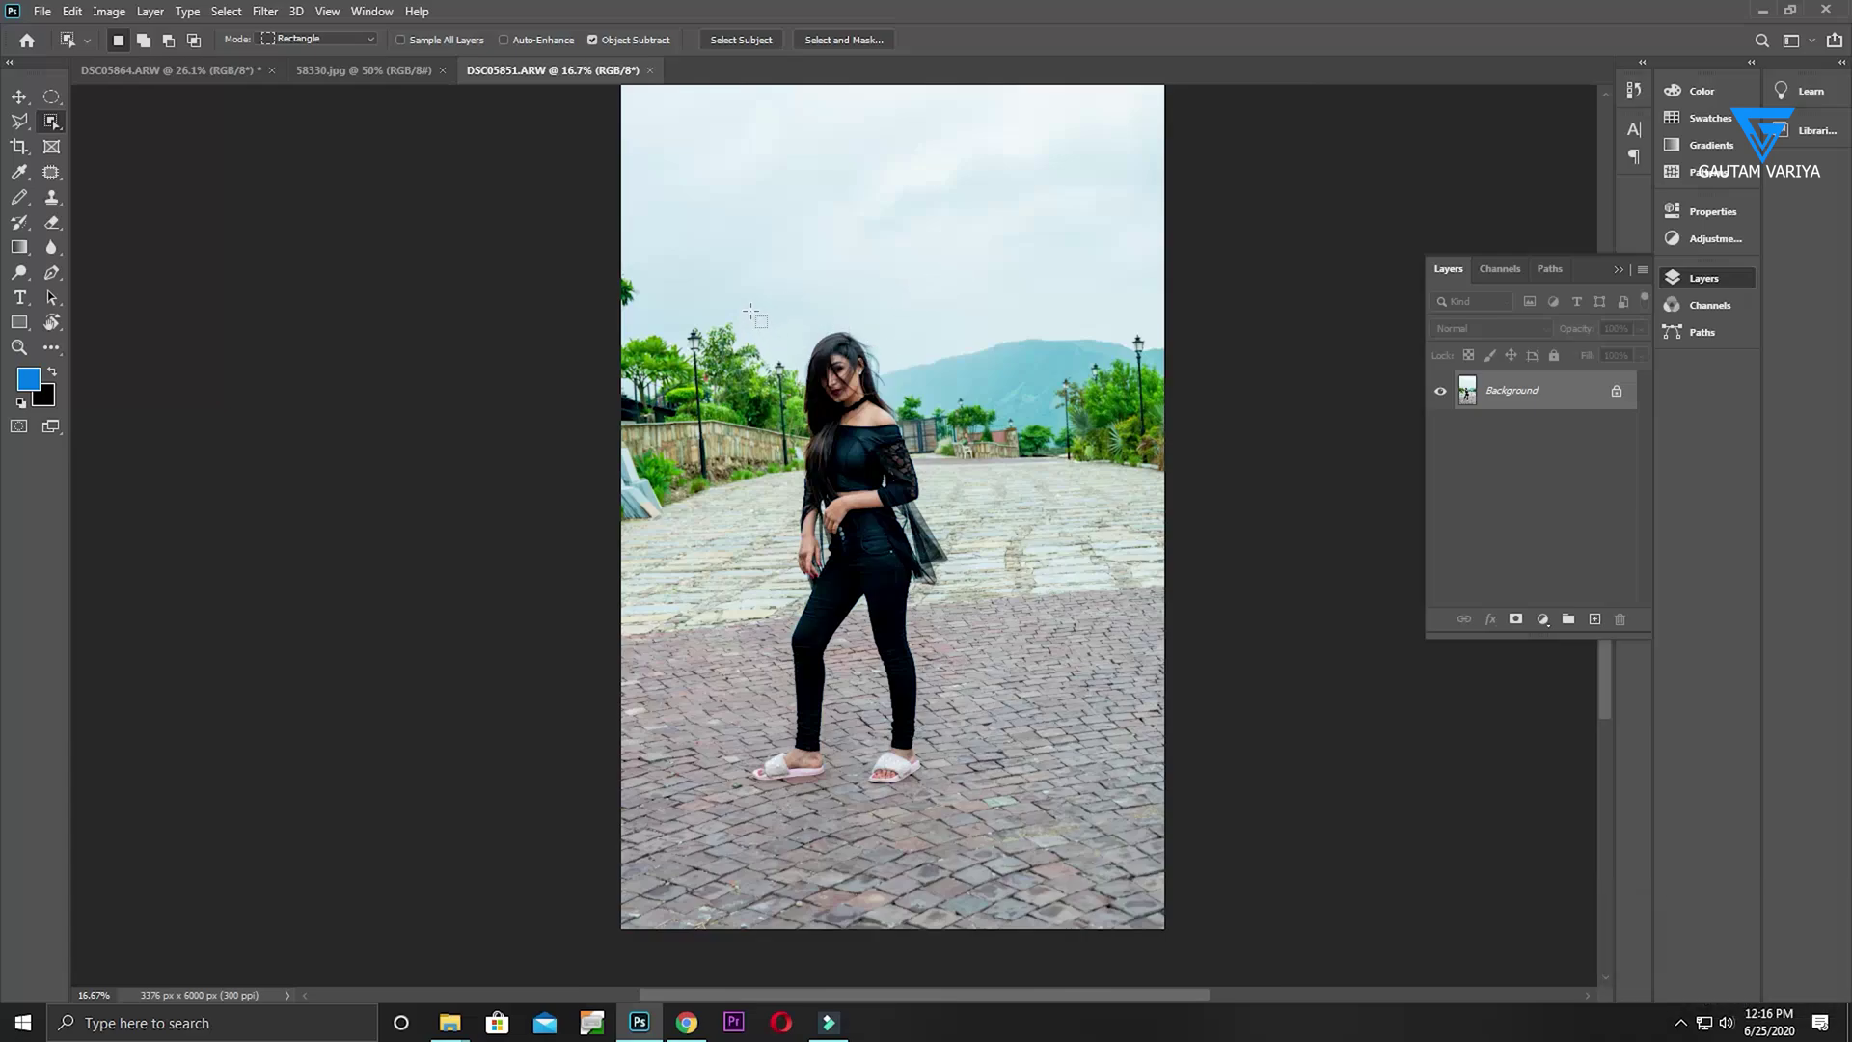
click(52, 122)
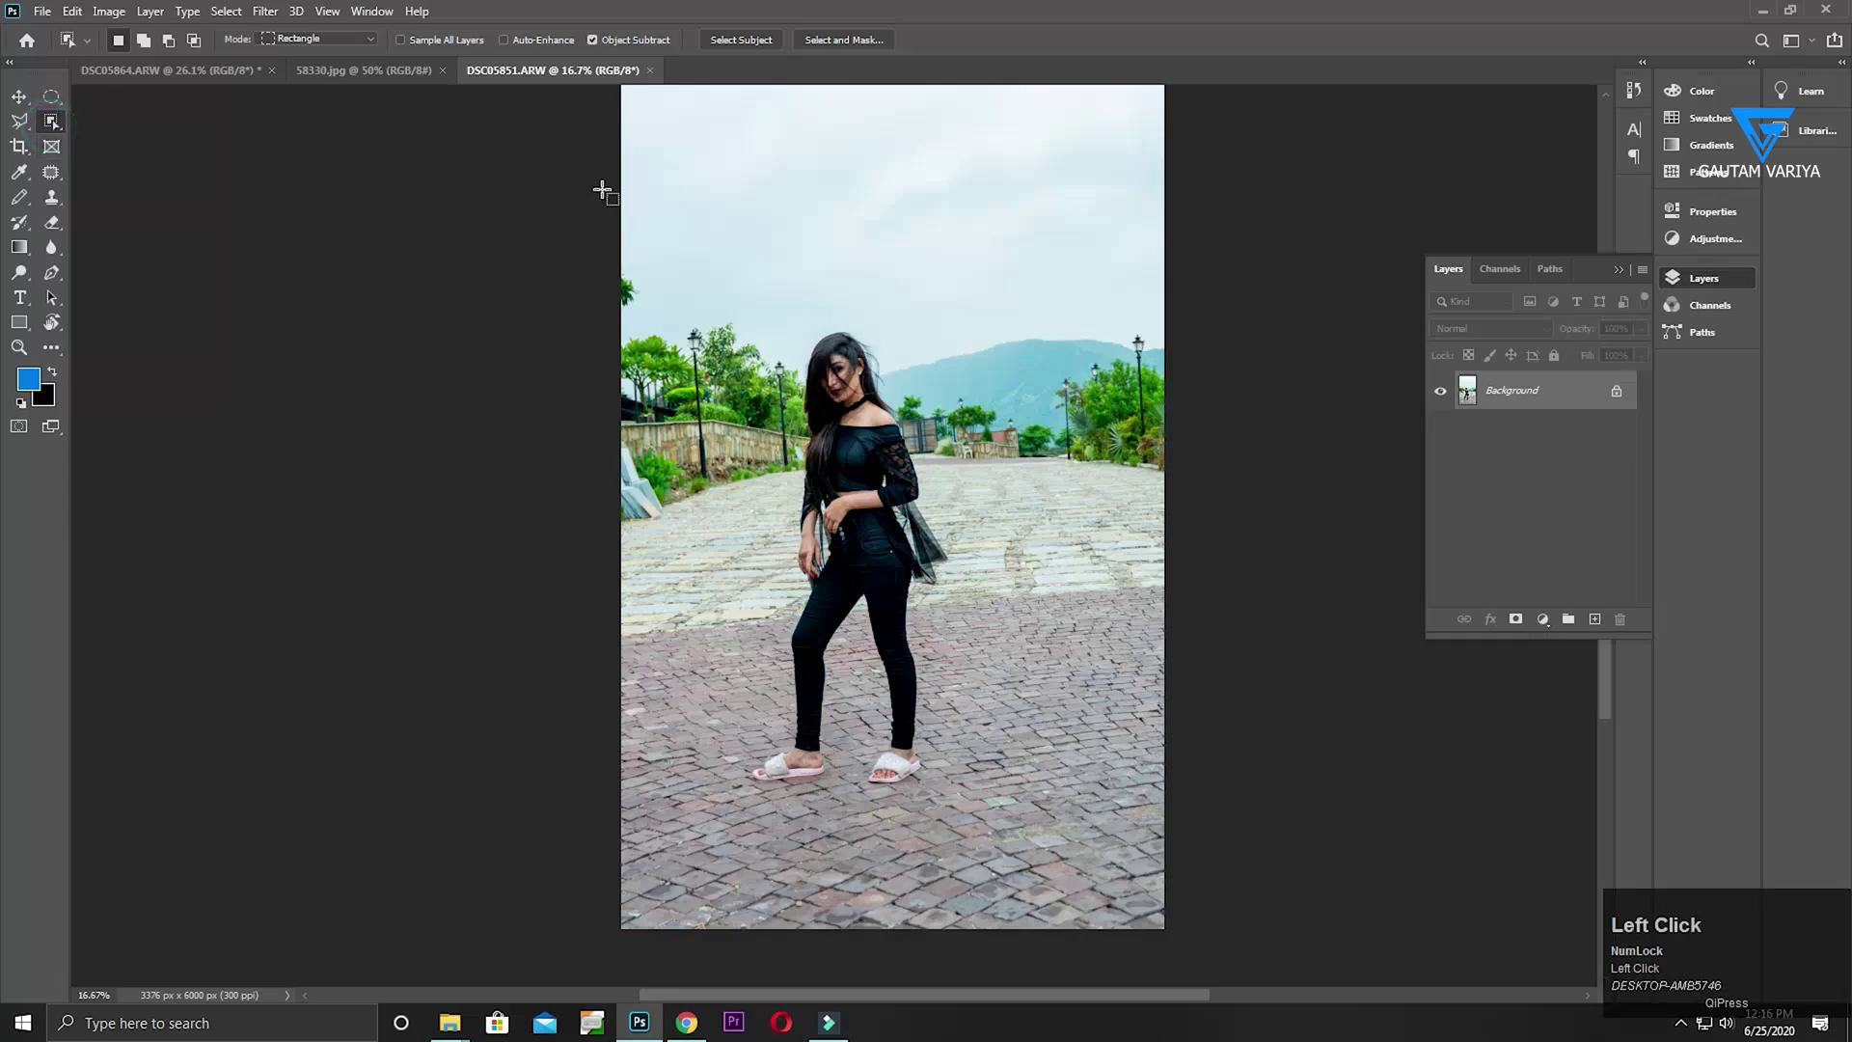
drag(763, 309, 1014, 805)
drag(800, 709, 742, 796)
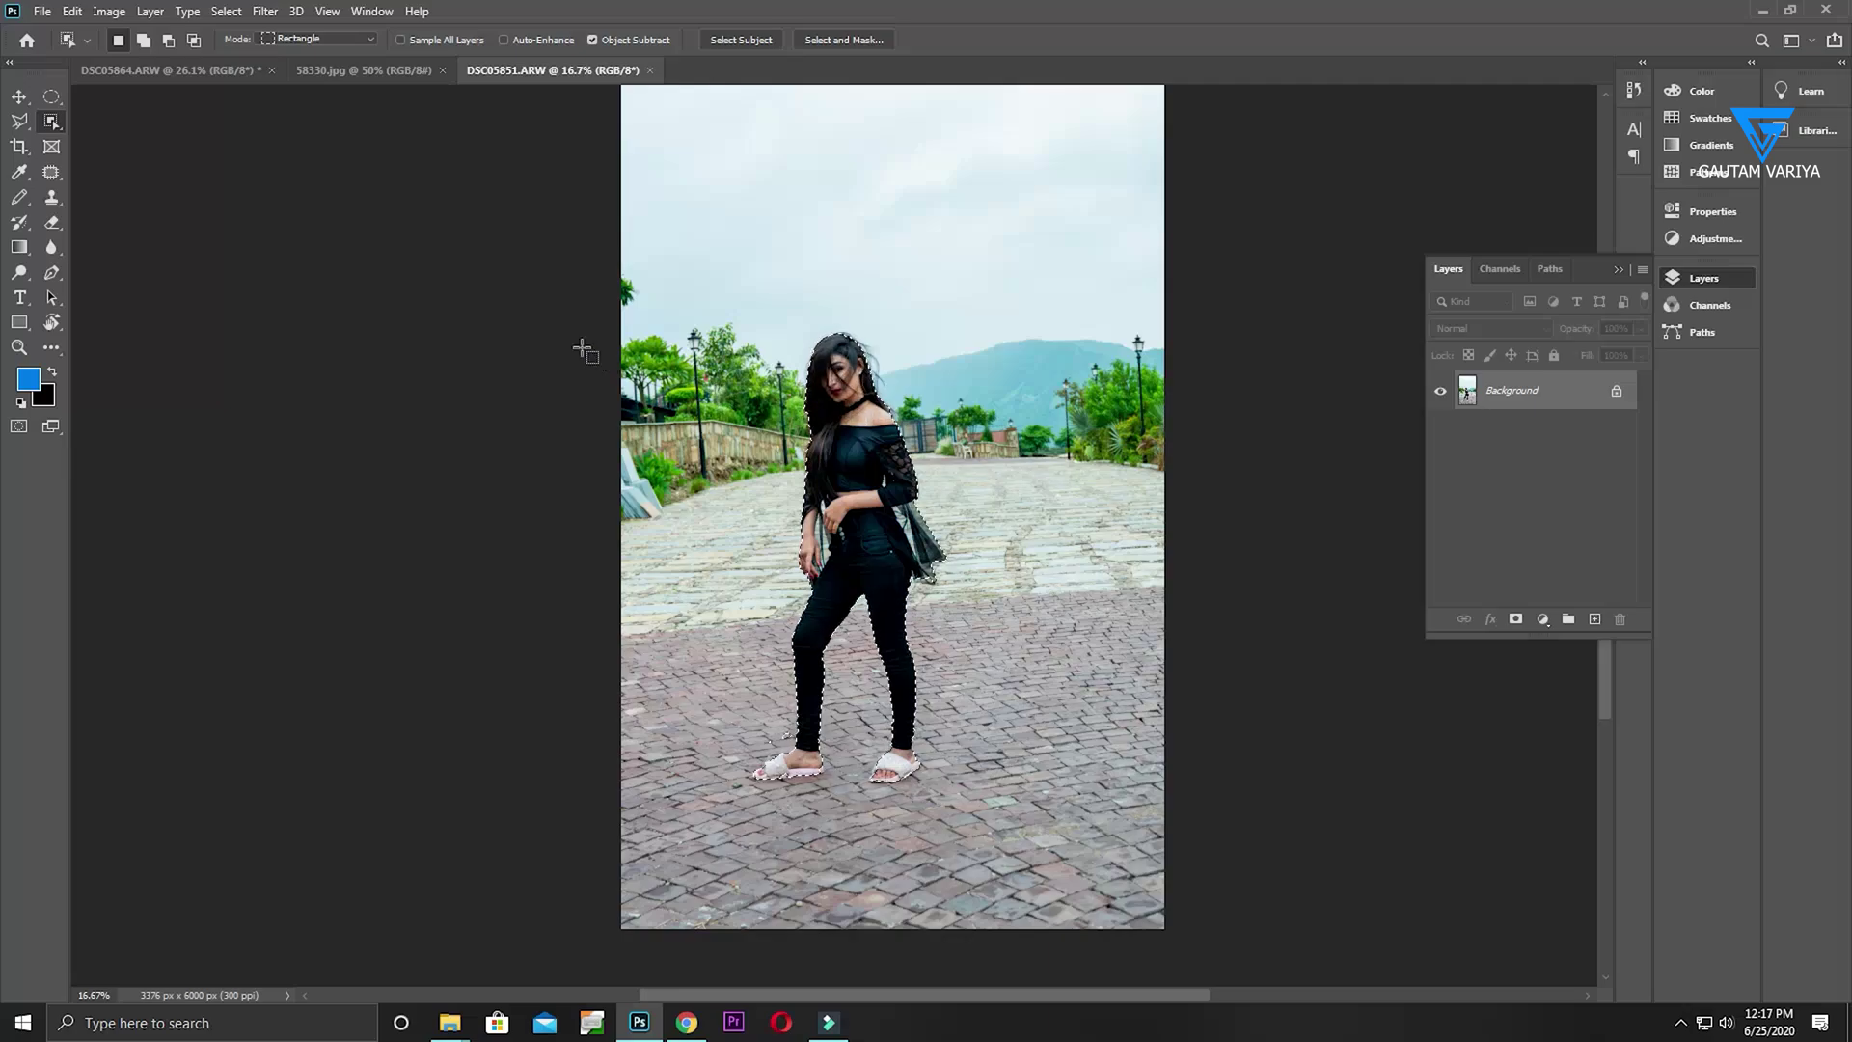
Set the Object Selection mode to Lasso, deselect, and reselect the woman with a loose freehand loop around her whole figure
click(368, 36)
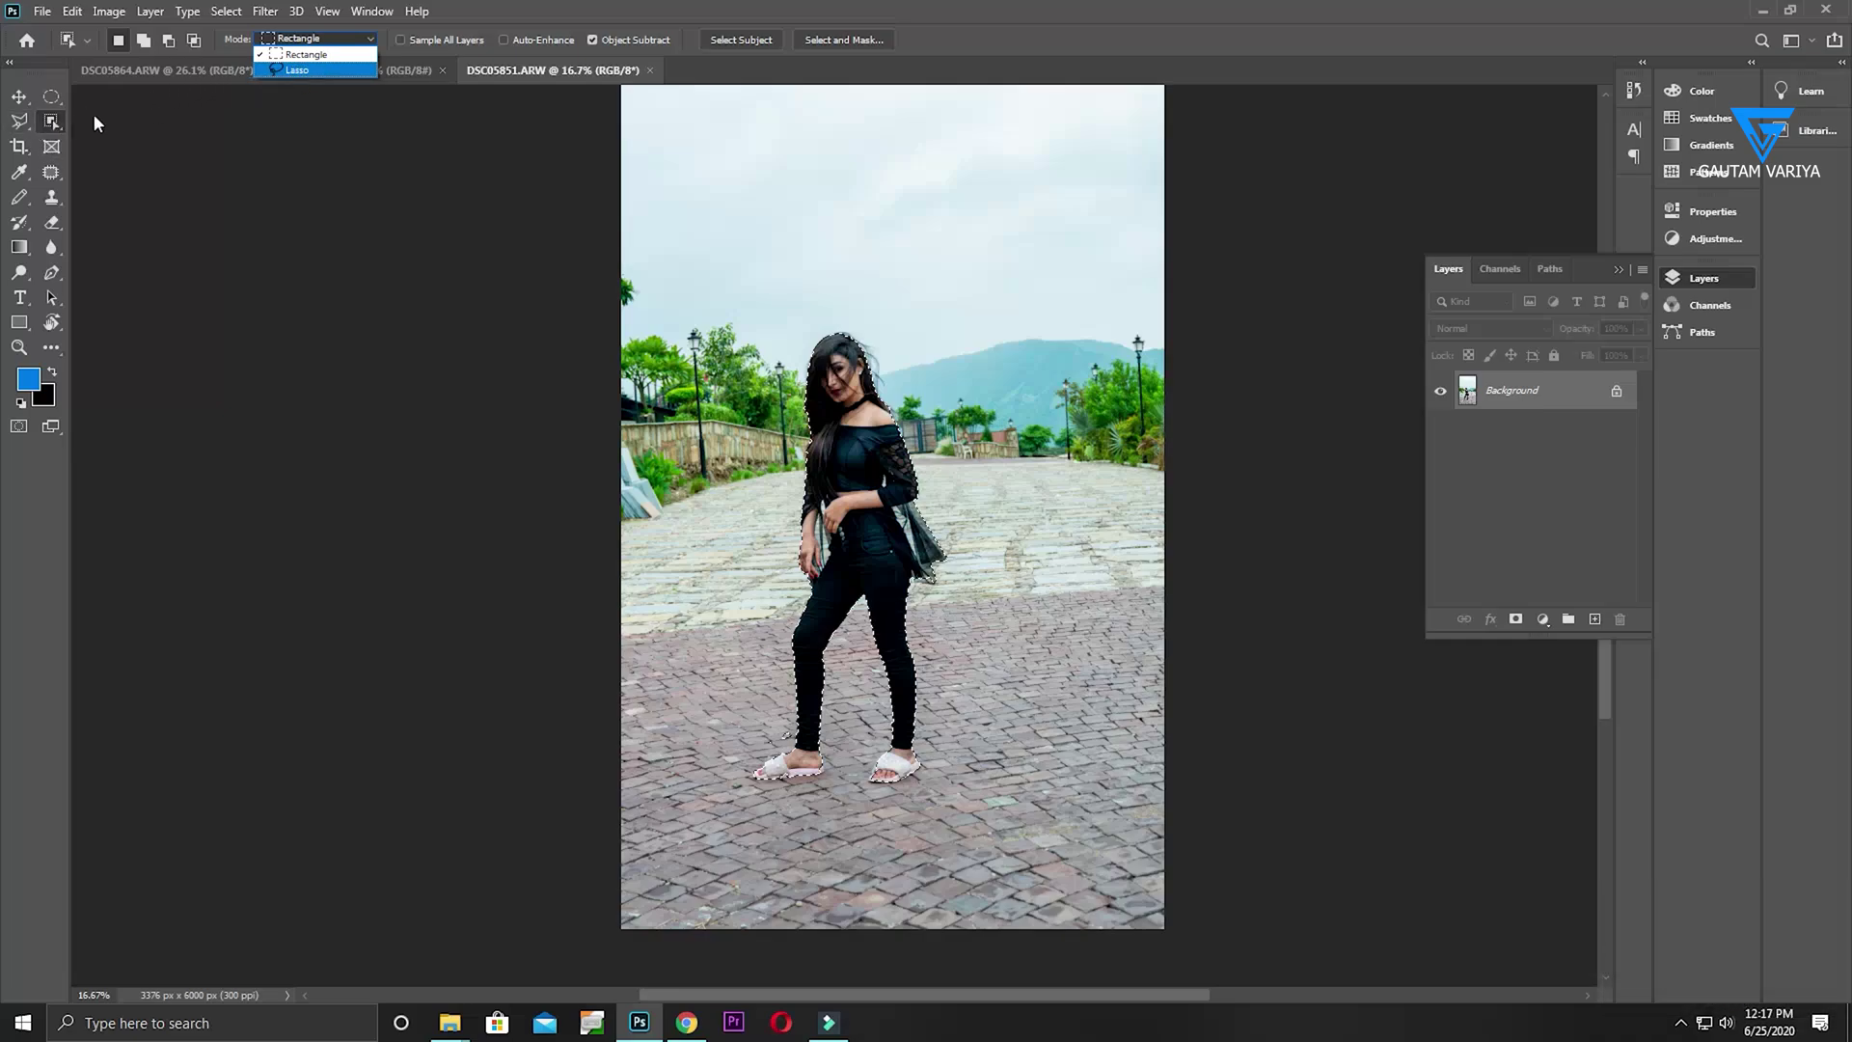
click(41, 123)
click(47, 123)
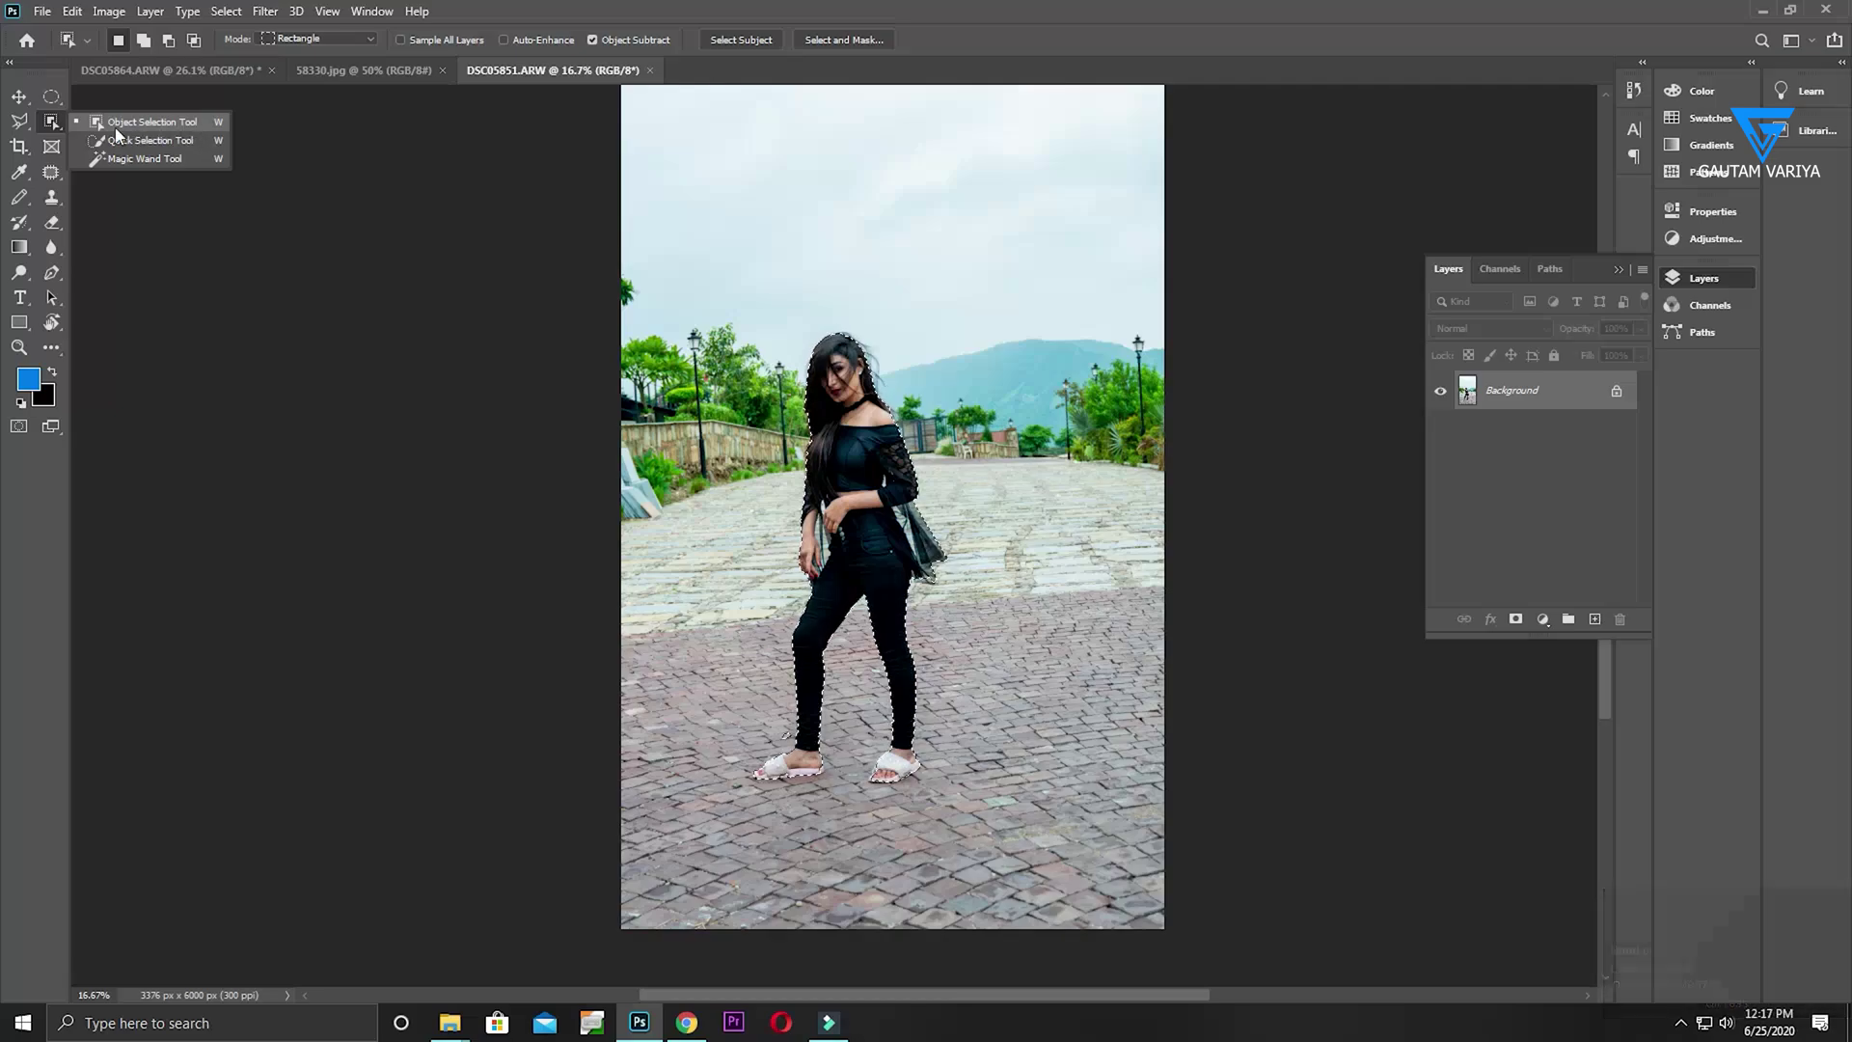
click(333, 40)
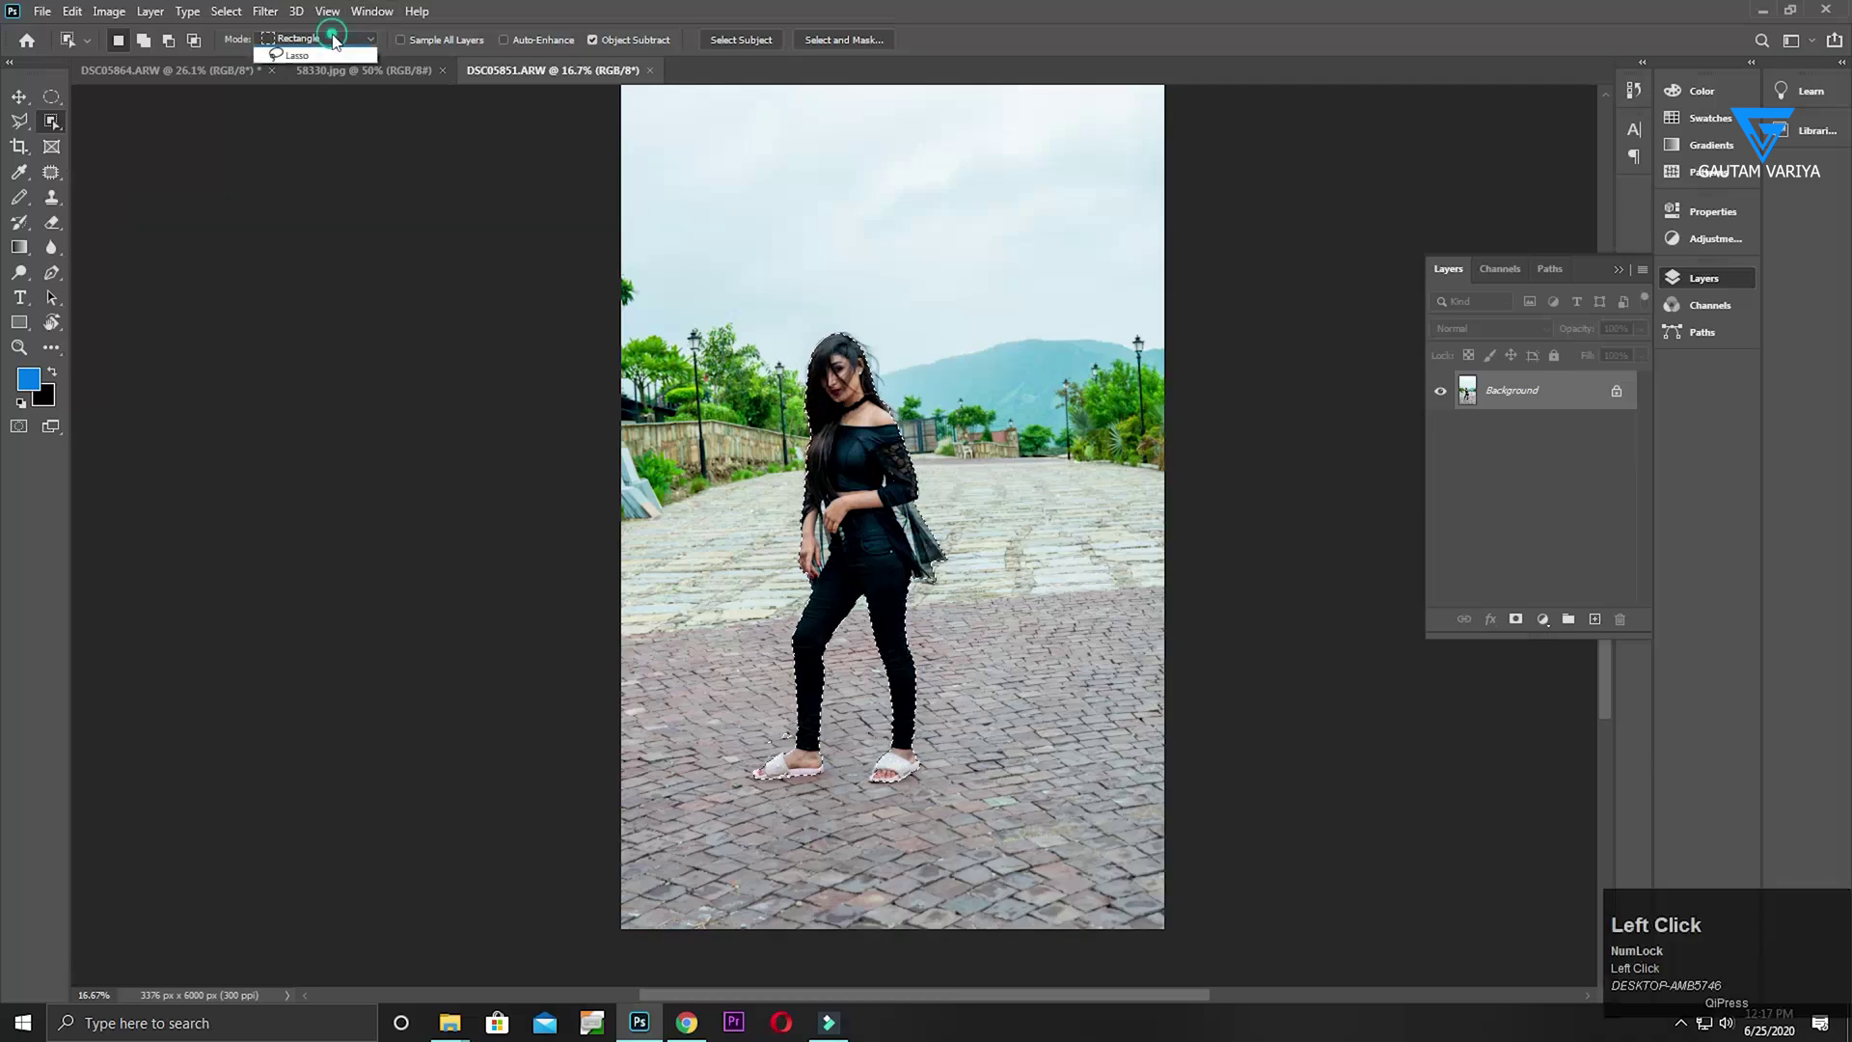
click(335, 67)
key(ctrl+d)
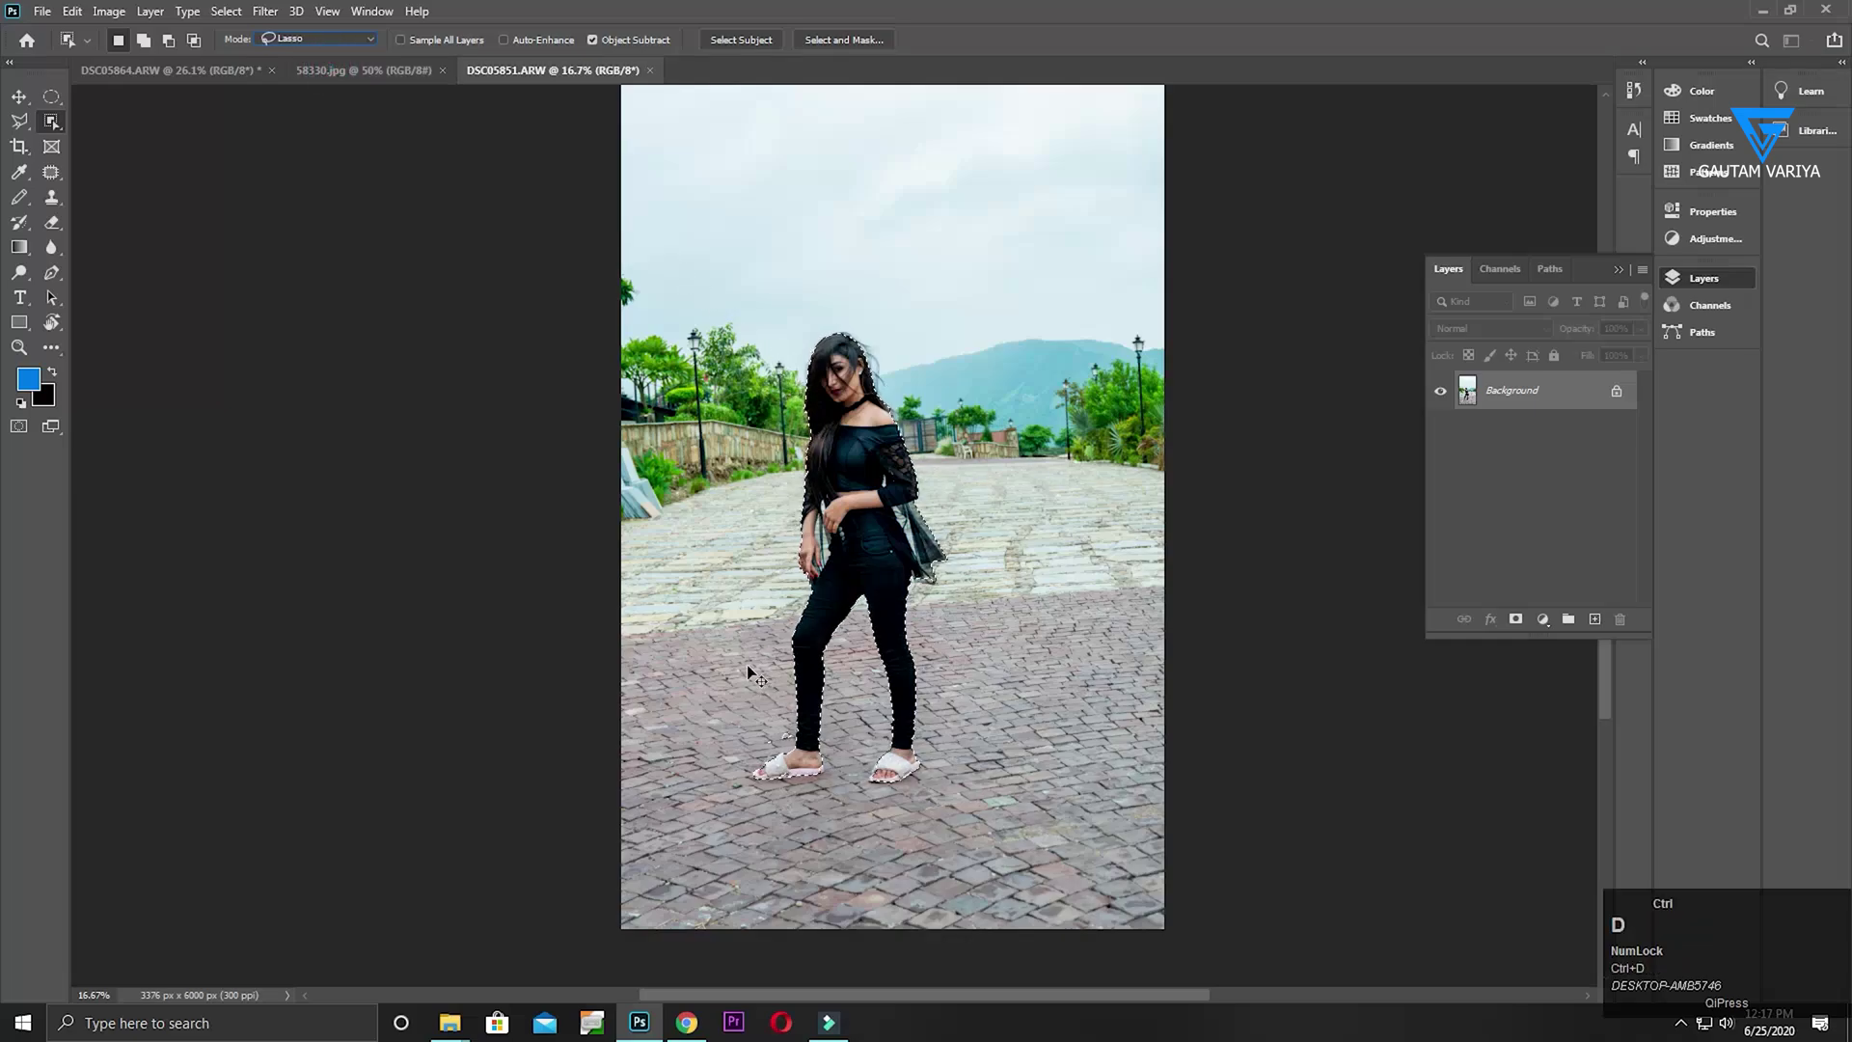
mouse_move(743, 671)
mouse_down()
mouse_move(759, 574)
mouse_move(737, 521)
mouse_up()
mouse_move(769, 455)
mouse_down()
mouse_move(767, 372)
mouse_move(820, 286)
mouse_up()
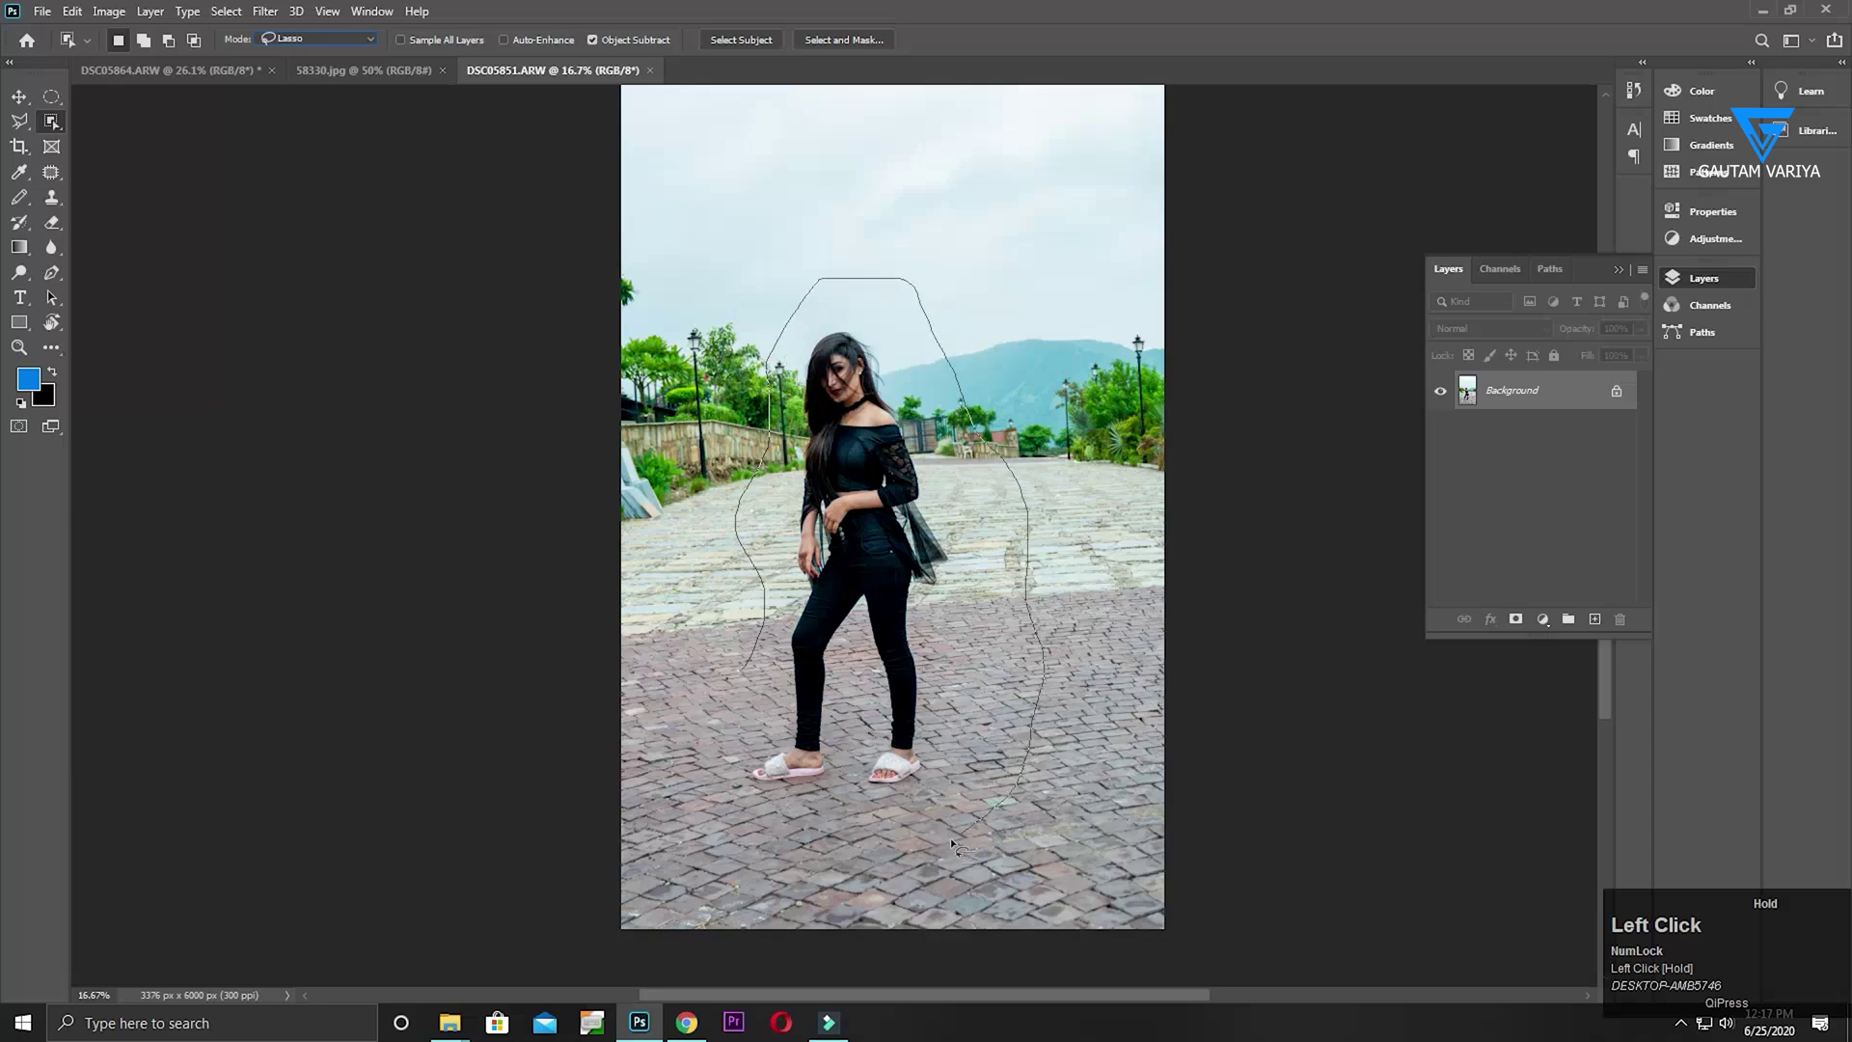
drag(723, 711, 718, 716)
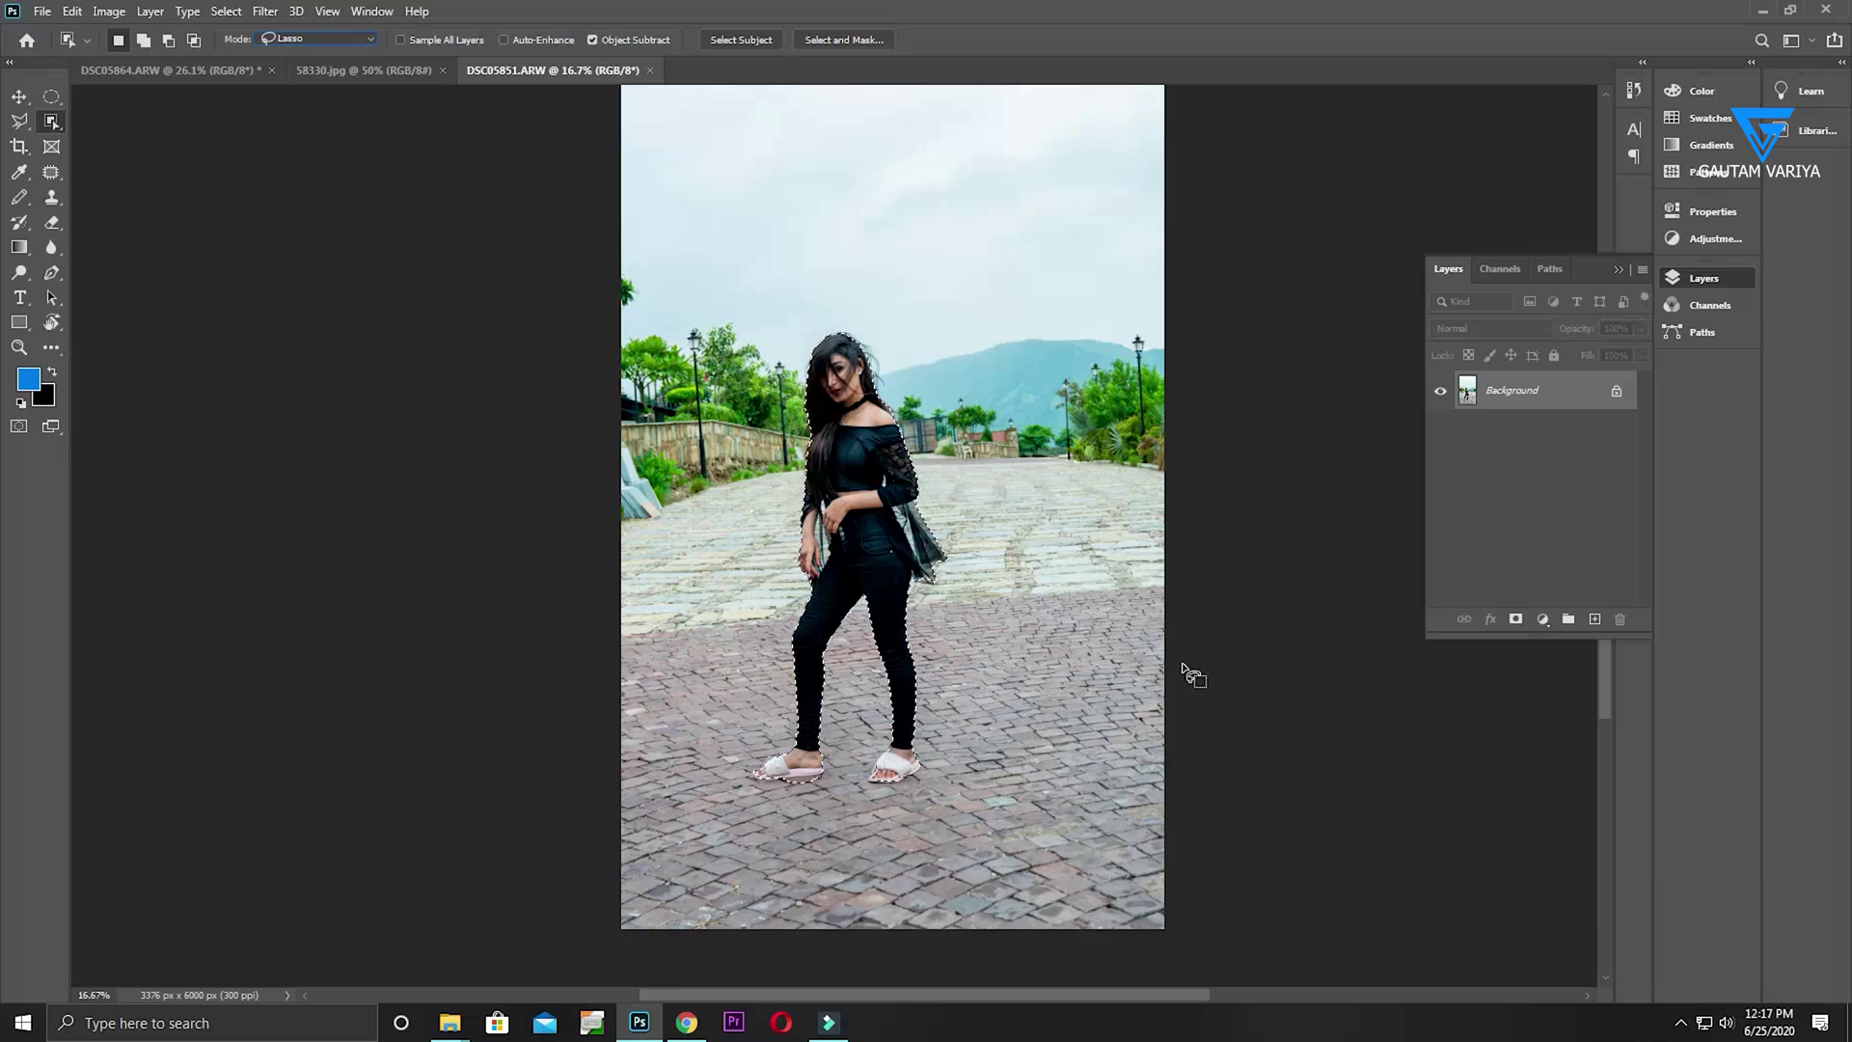
Copy the selected woman and paste her onto a new layer
key(ctrl+c)
key(ctrl+v)
drag(870, 534, 1030, 503)
key(ctrl+z)
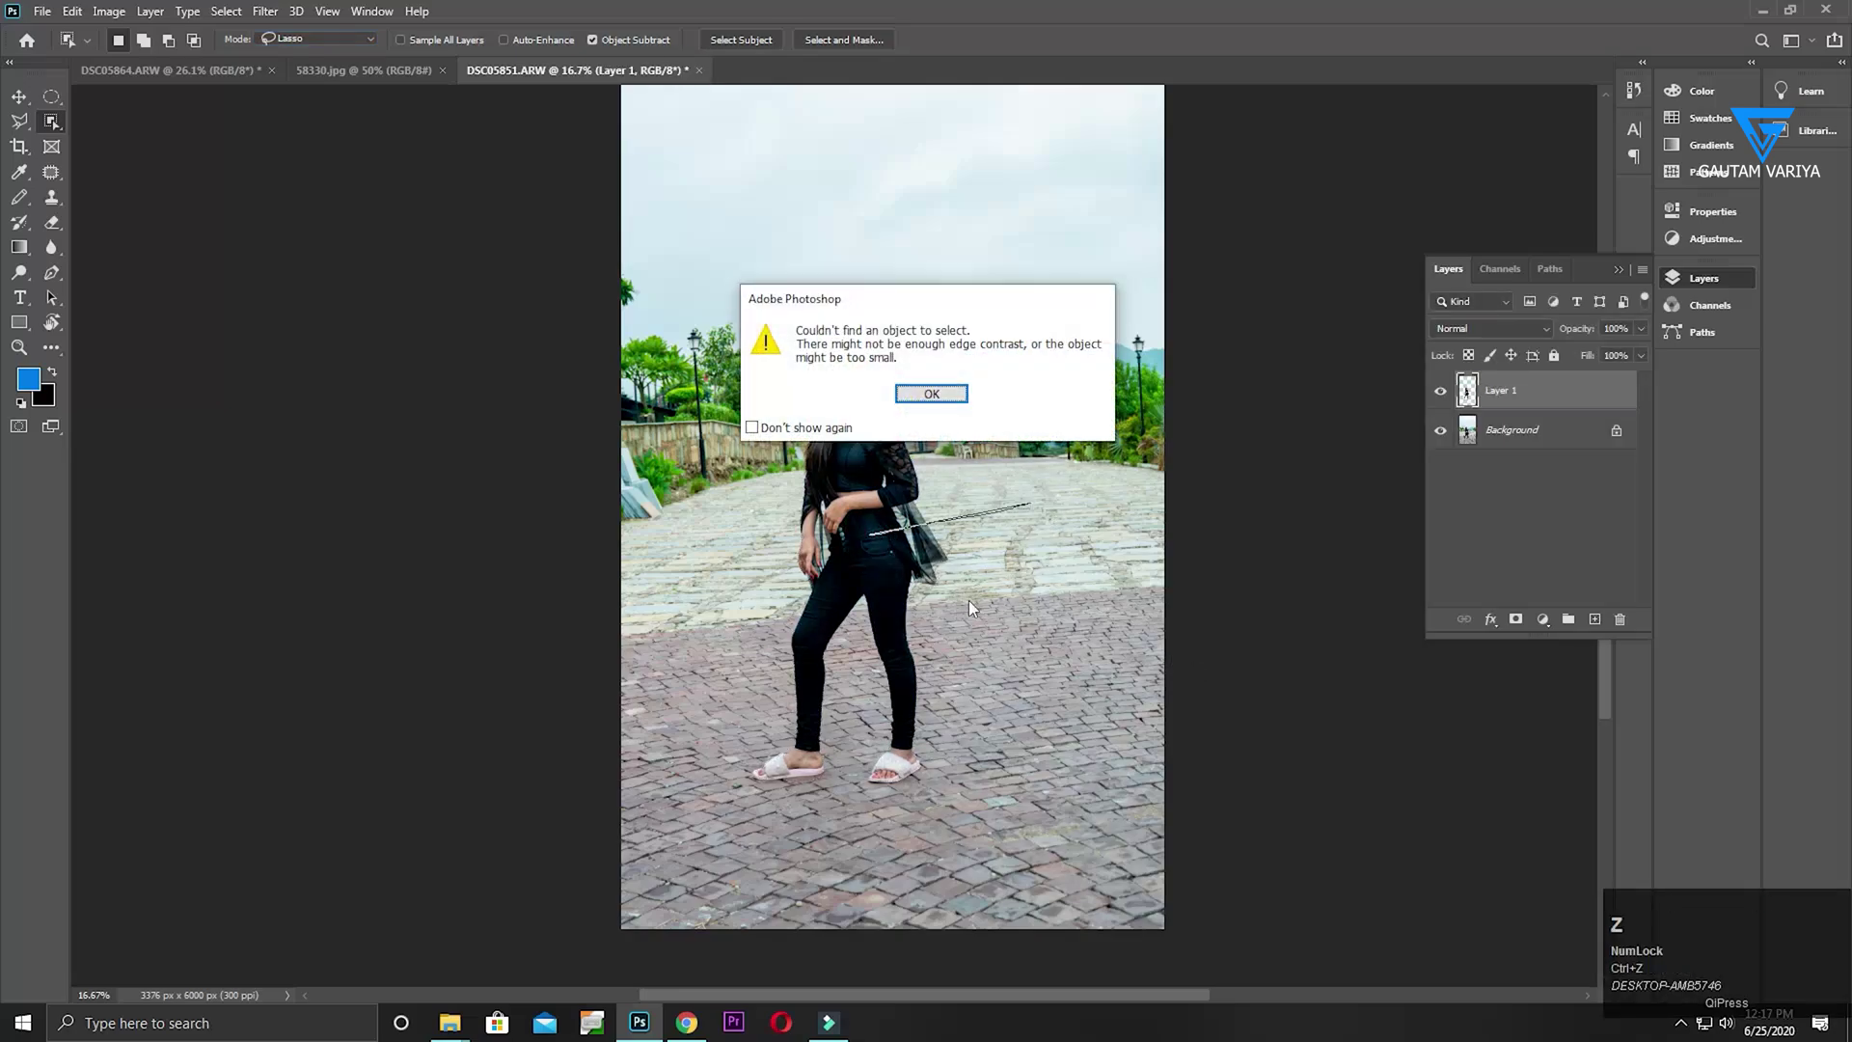
click(949, 398)
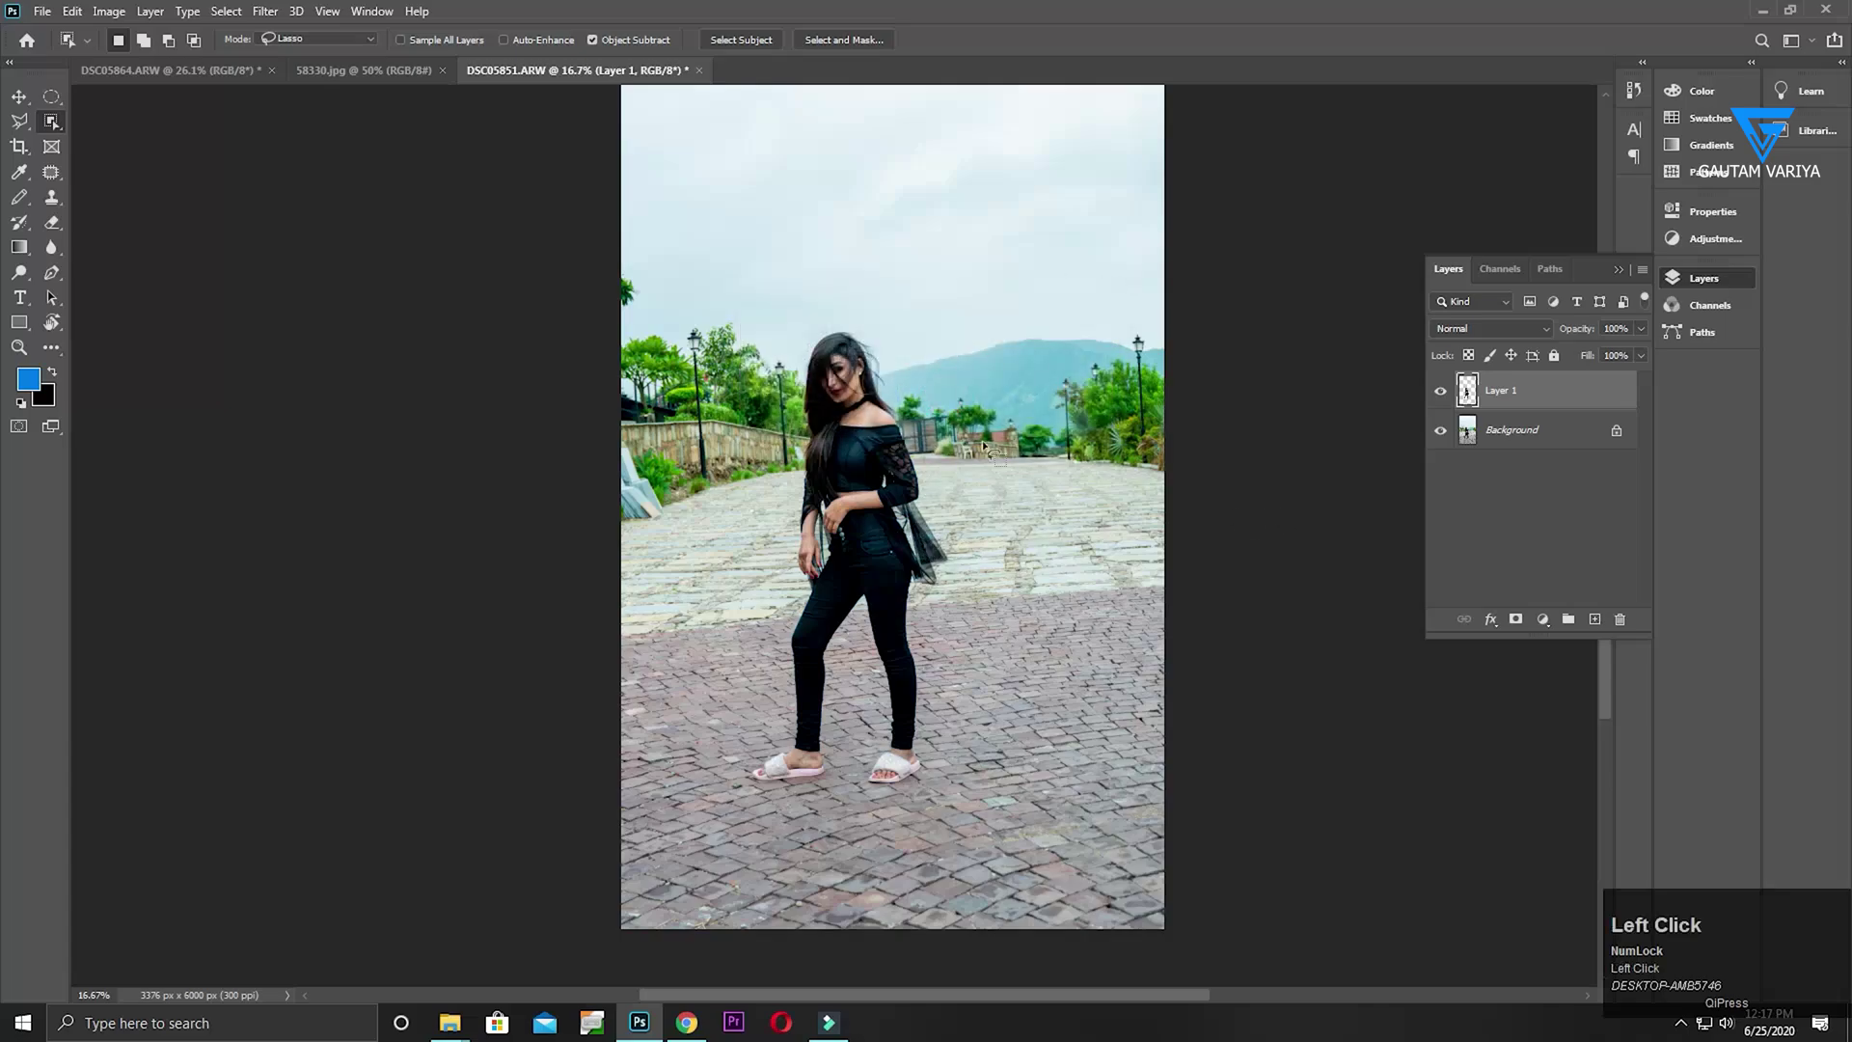
Move the pasted woman across the photo so that her head lies against the open sky
click(18, 96)
drag(881, 526, 1070, 402)
drag(1027, 238, 1110, 246)
drag(1098, 374, 1169, 357)
drag(1182, 434, 1223, 550)
Examine the cut-out edges around the pasted woman's hair and shoulders at close range
key(ctrl+minus)
key(ctrl+minus)
key(ctrl+minus)
key(ctrl+minus)
key(ctrl+minus)
key(ctrl+minus)
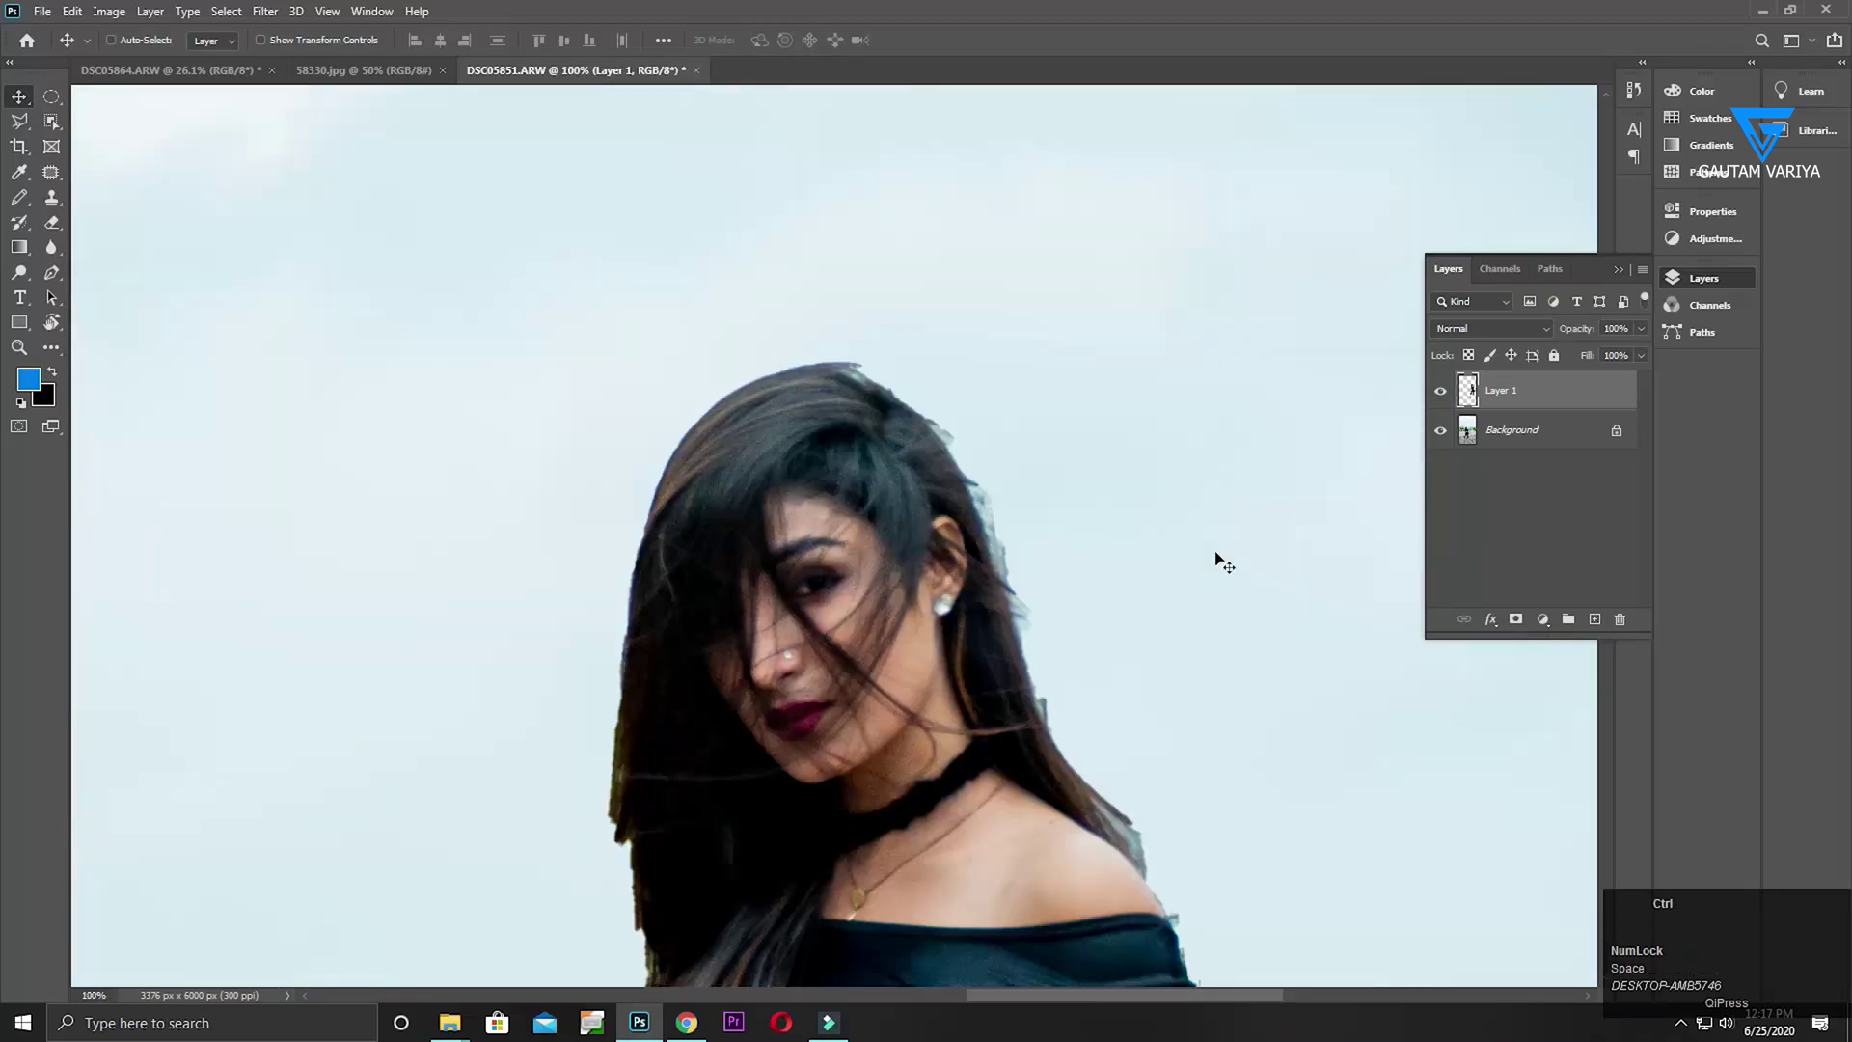
drag(966, 711, 976, 425)
drag(880, 524, 889, 558)
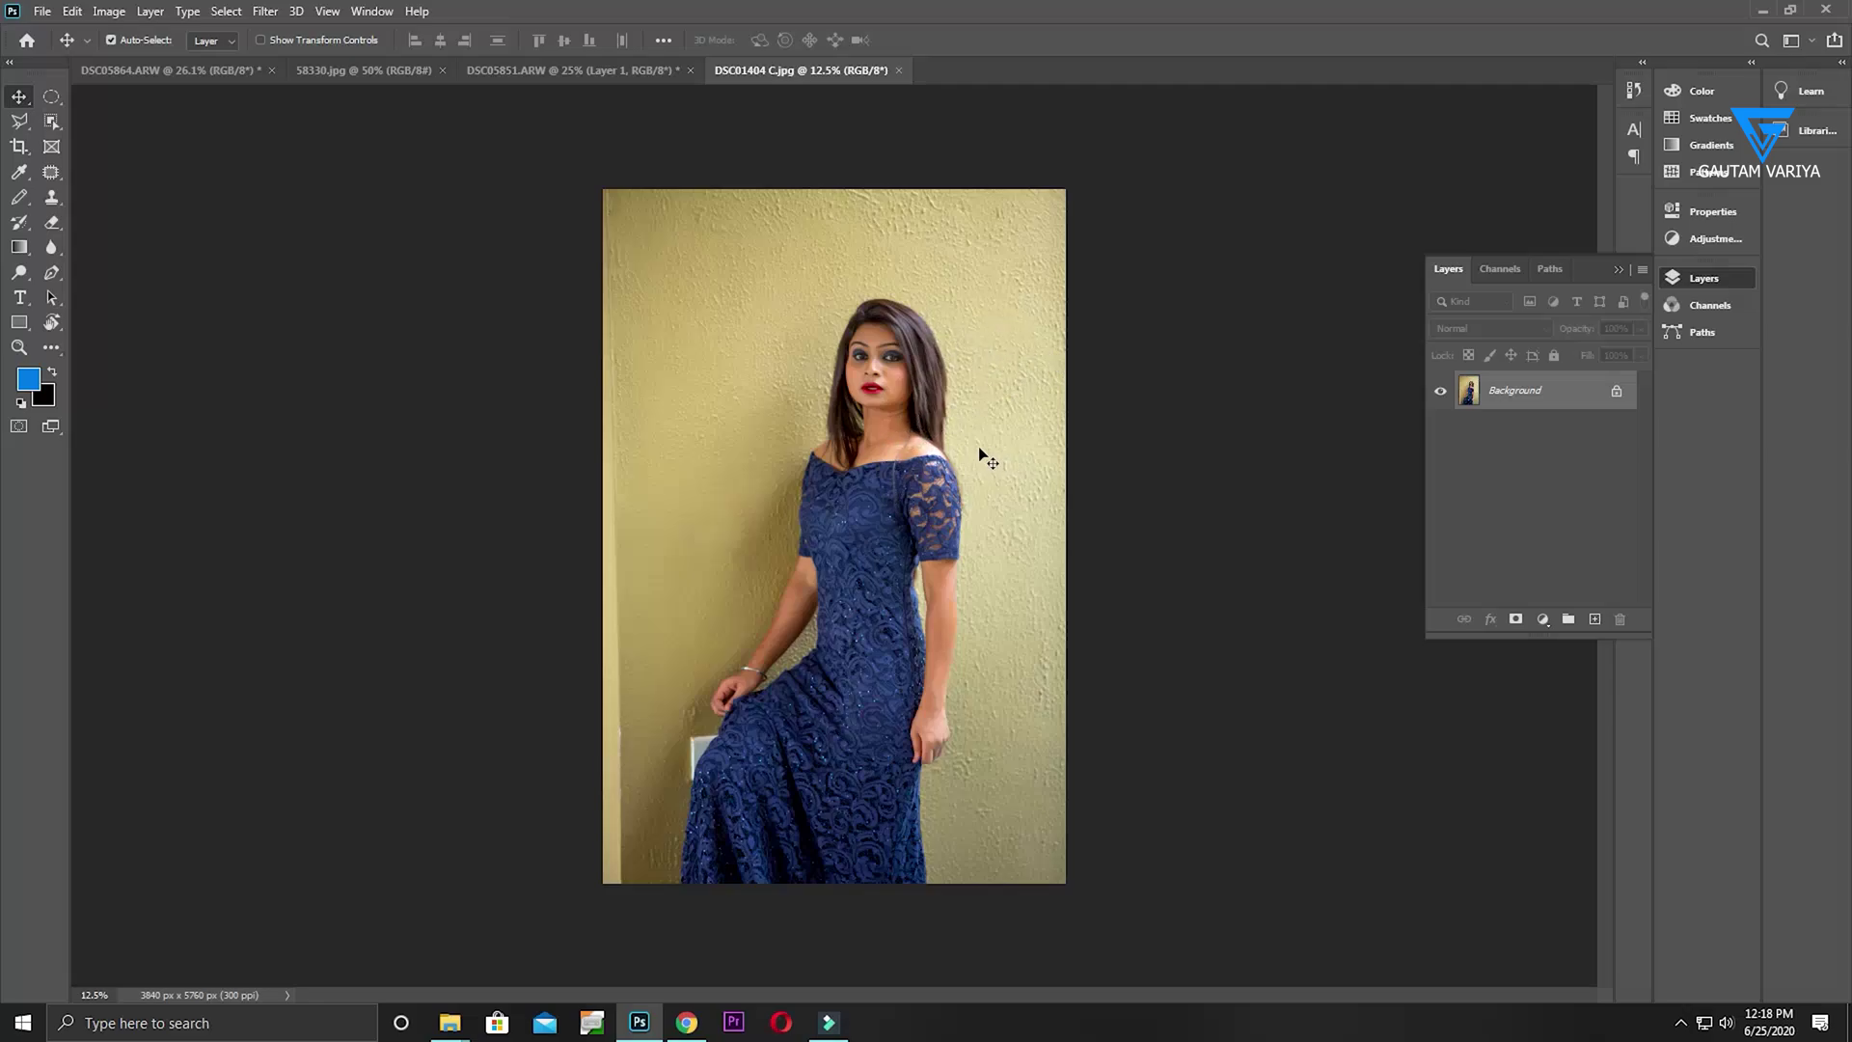
In the DSC01404 C.jpg photo, select the woman in the blue dress with a loose Object Selection loop in Lasso mode
click(51, 121)
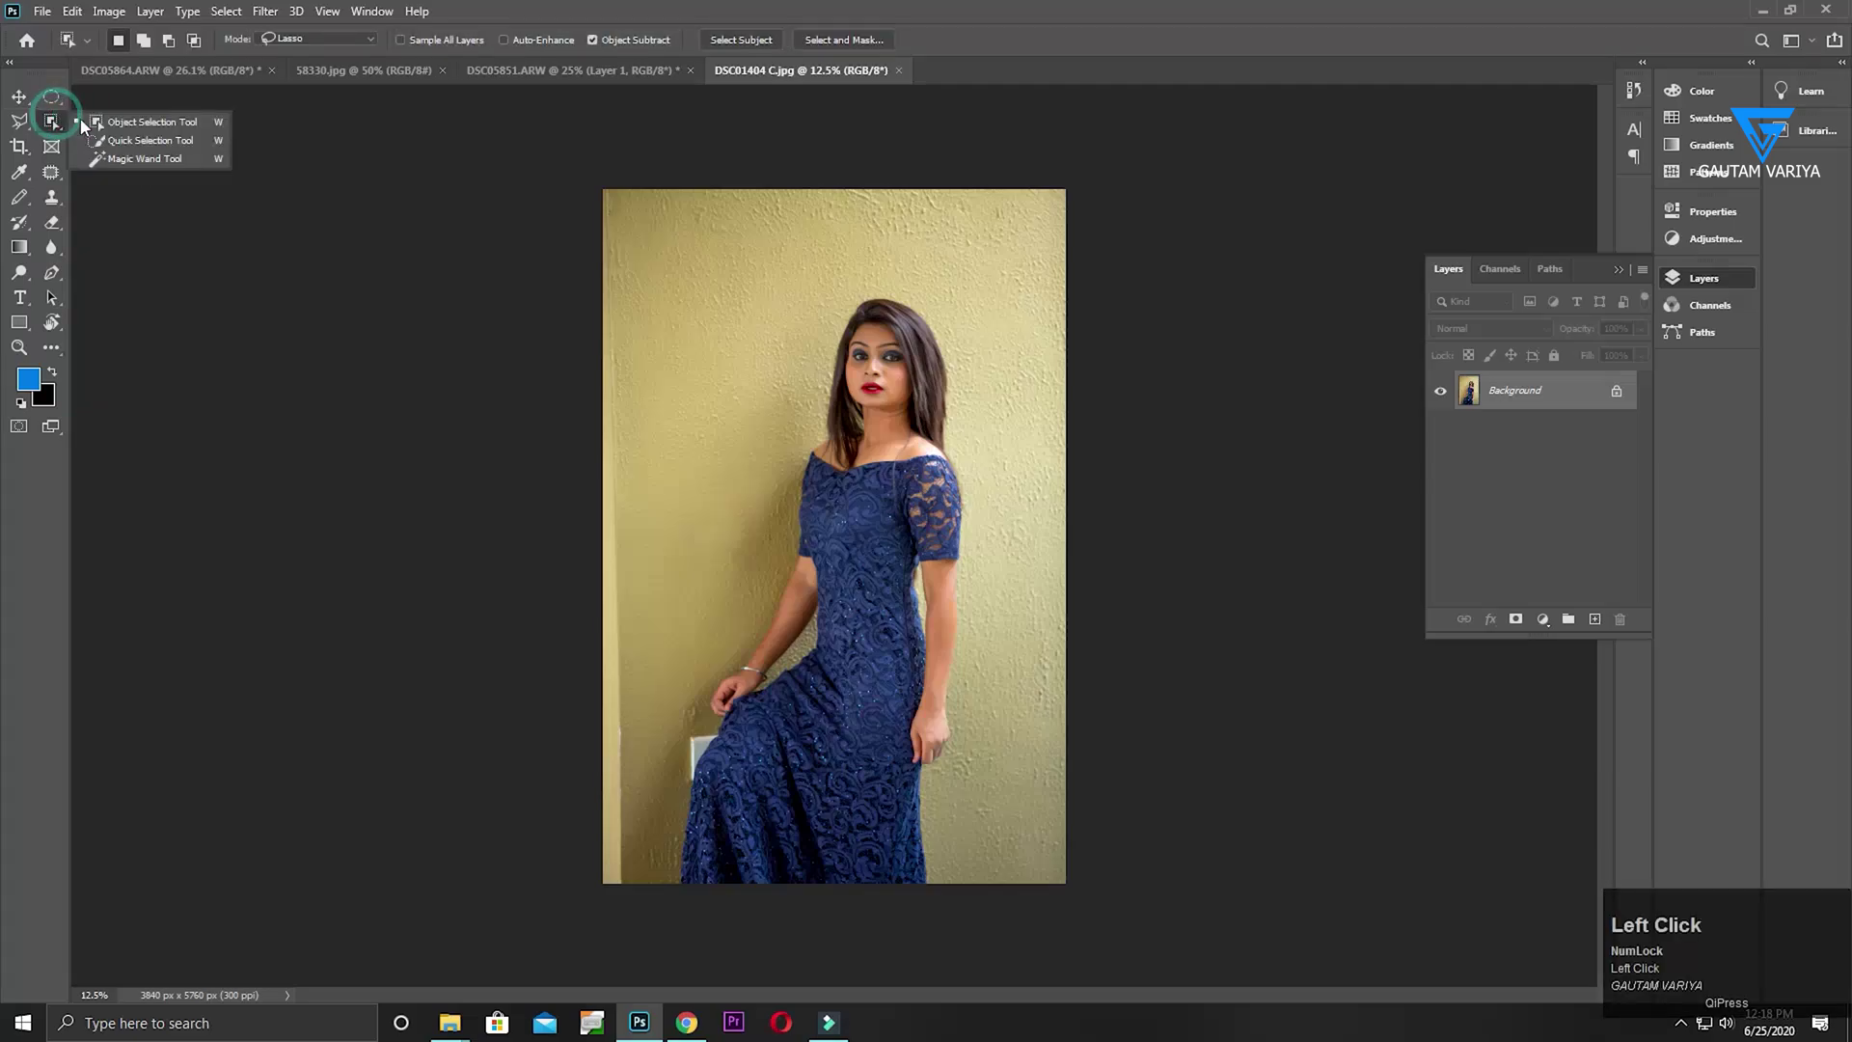
click(177, 123)
drag(649, 895, 676, 658)
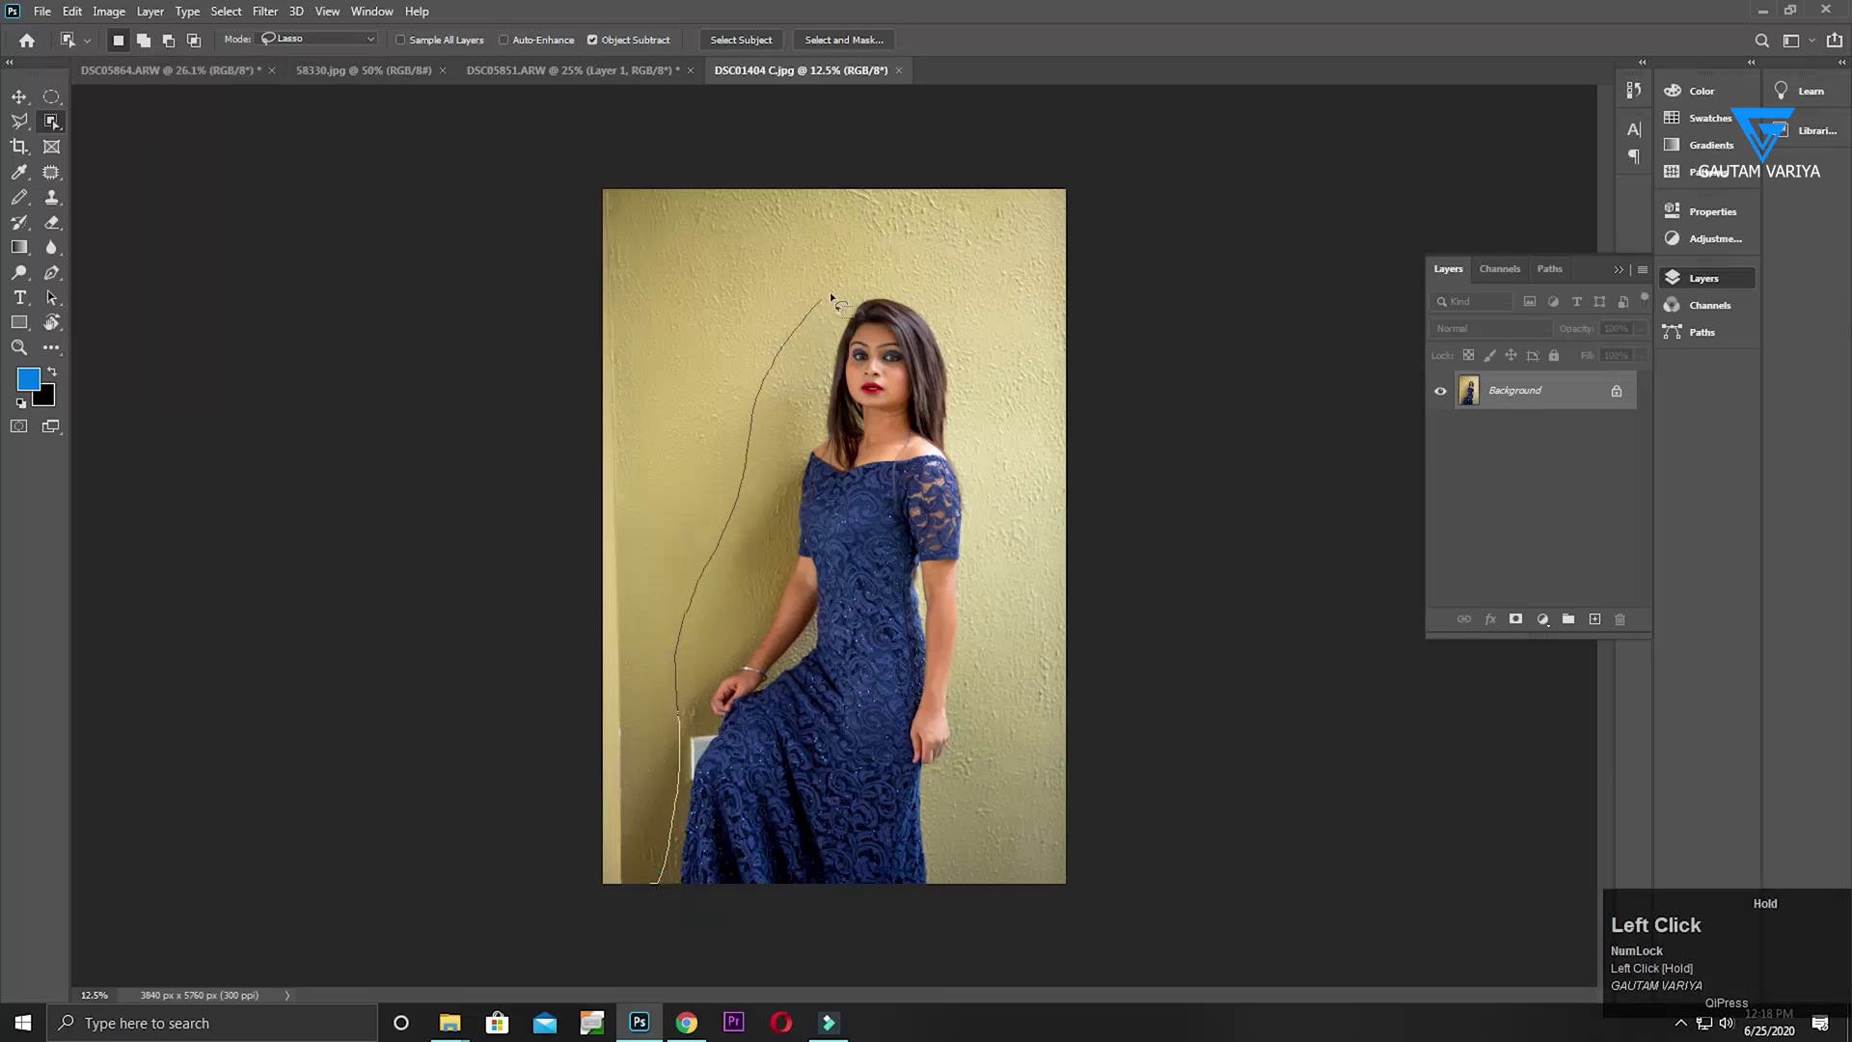
mouse_move(1042, 612)
mouse_down()
mouse_move(1043, 841)
mouse_move(936, 926)
mouse_move(733, 955)
mouse_up()
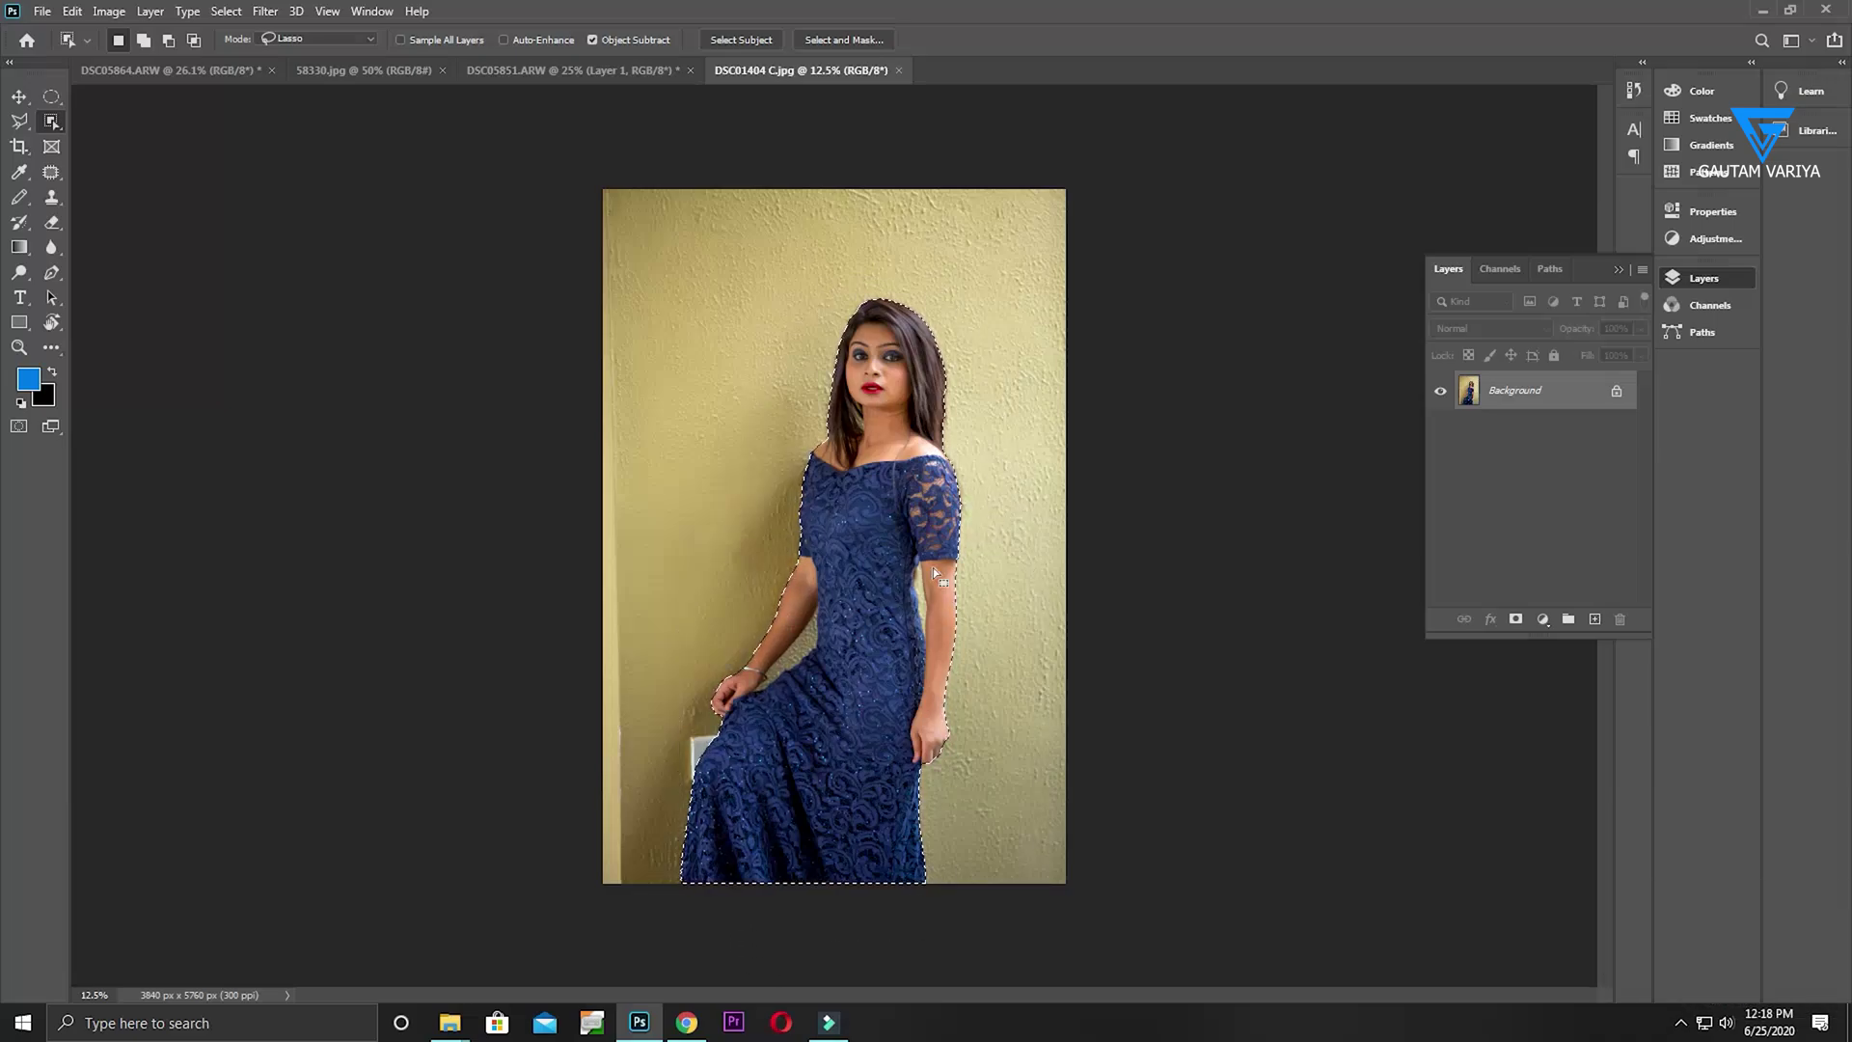
Subtract the wall gaps between the woman's arms and body by looping them with the Object Selection tool
key(space)
drag(770, 611, 819, 666)
mouse_move(785, 747)
mouse_down()
mouse_move(744, 785)
mouse_move(684, 796)
mouse_move(664, 774)
mouse_move(810, 573)
mouse_move(835, 648)
mouse_move(808, 762)
mouse_up()
mouse_move(1013, 711)
mouse_down()
mouse_move(964, 578)
mouse_move(1024, 516)
mouse_move(1038, 637)
mouse_move(984, 759)
mouse_move(962, 768)
mouse_up()
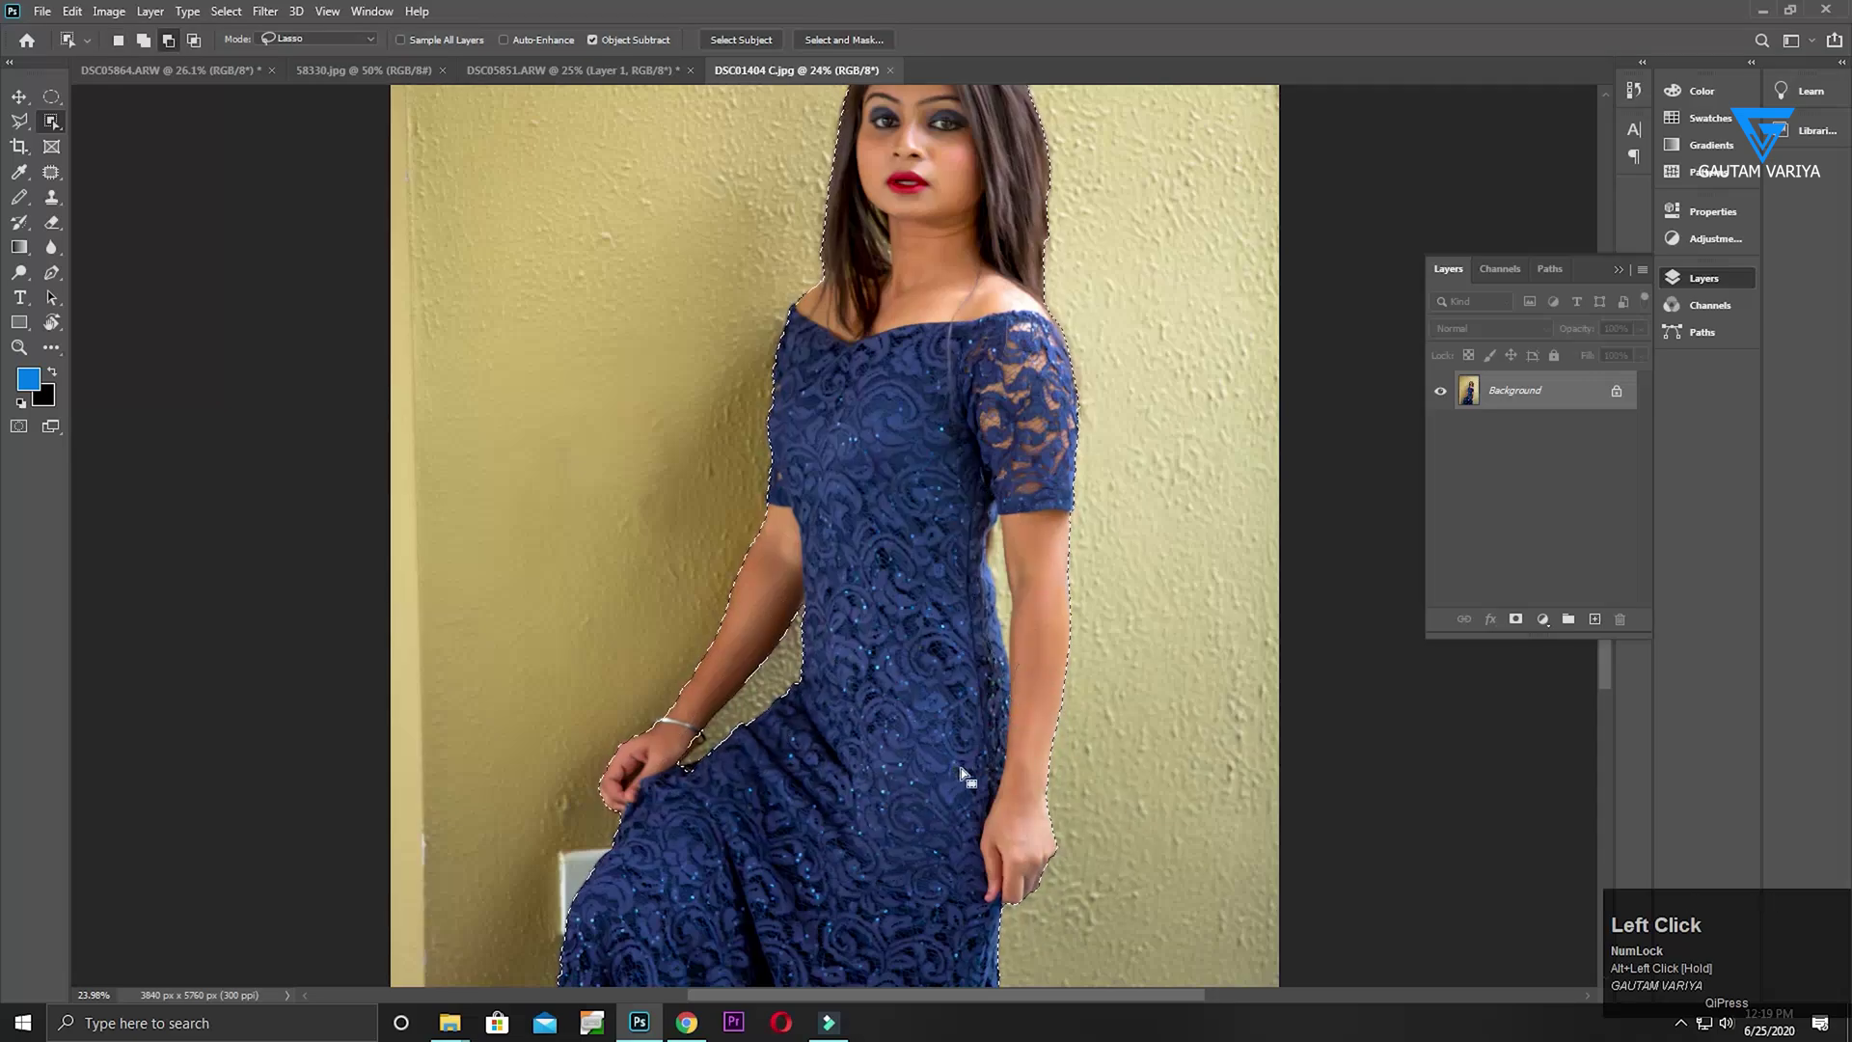
mouse_move(964, 488)
mouse_down()
mouse_move(1024, 492)
mouse_move(1001, 480)
mouse_move(1018, 545)
mouse_move(1003, 613)
mouse_up()
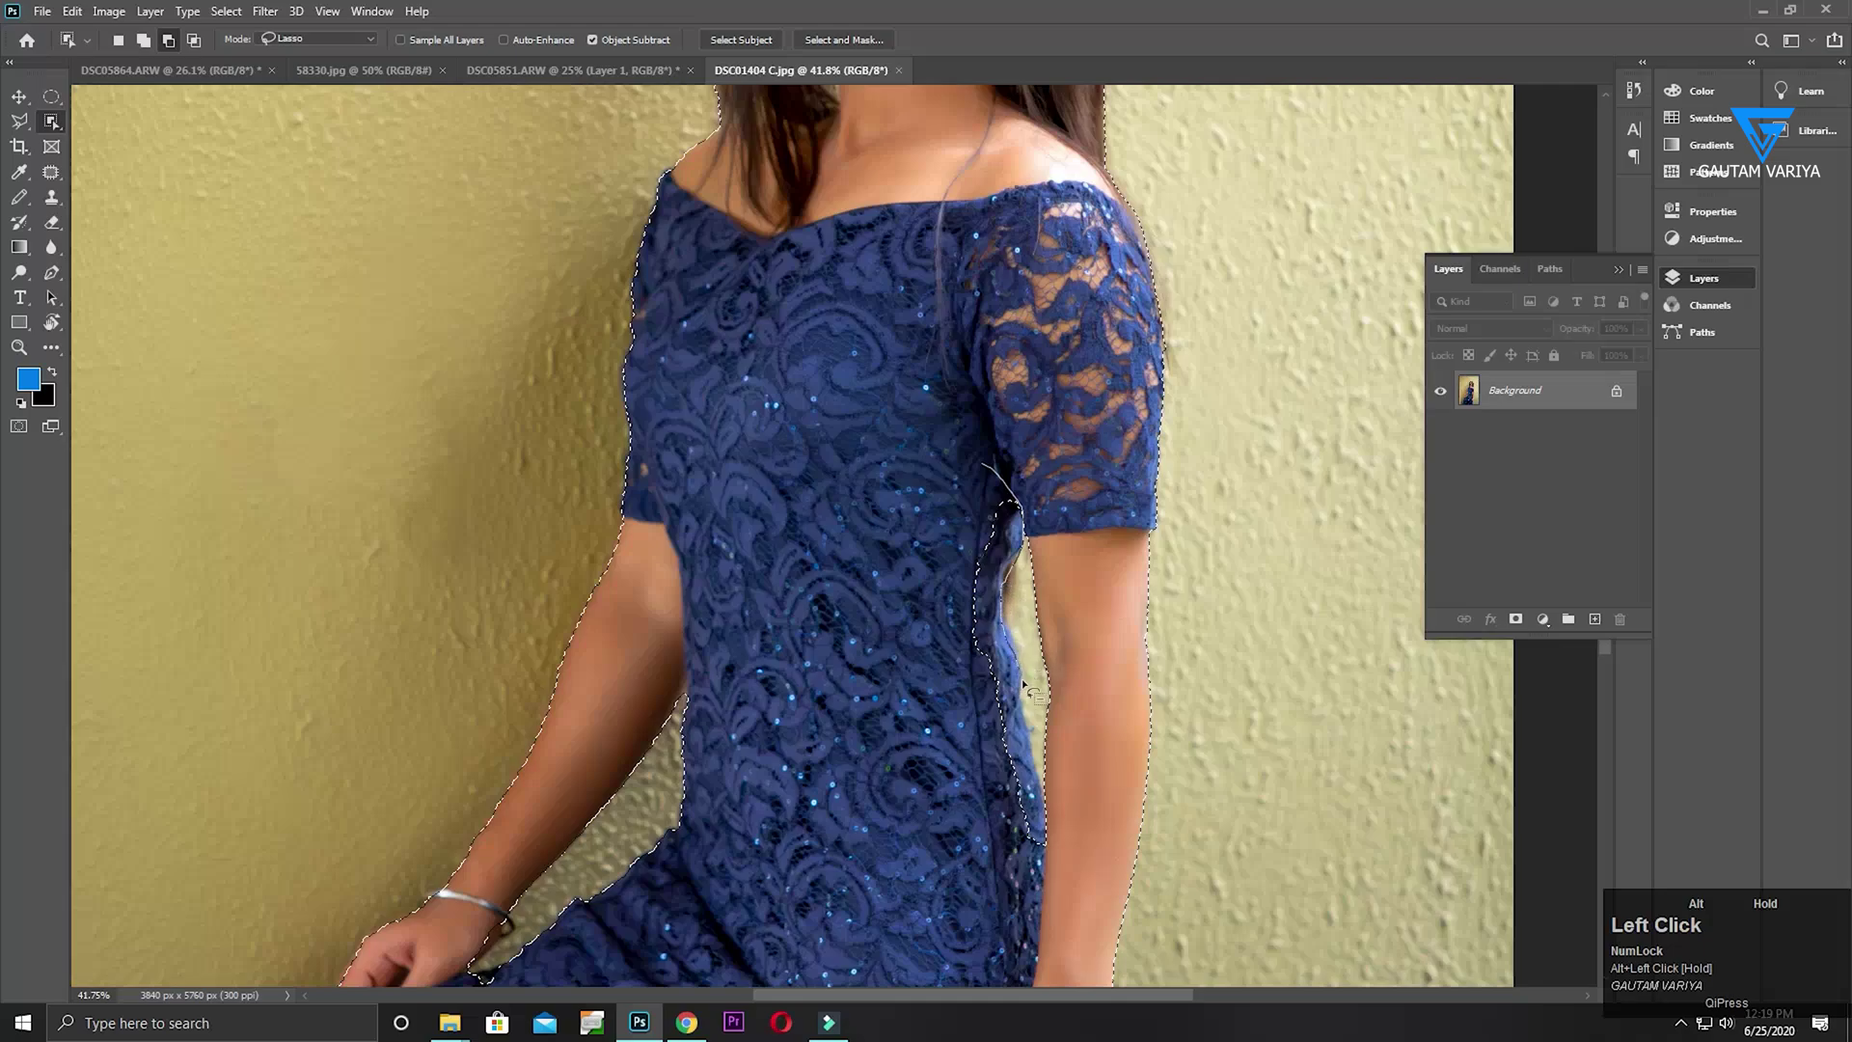
mouse_move(1055, 791)
mouse_down()
mouse_move(1048, 842)
mouse_move(1017, 872)
mouse_move(976, 858)
mouse_up()
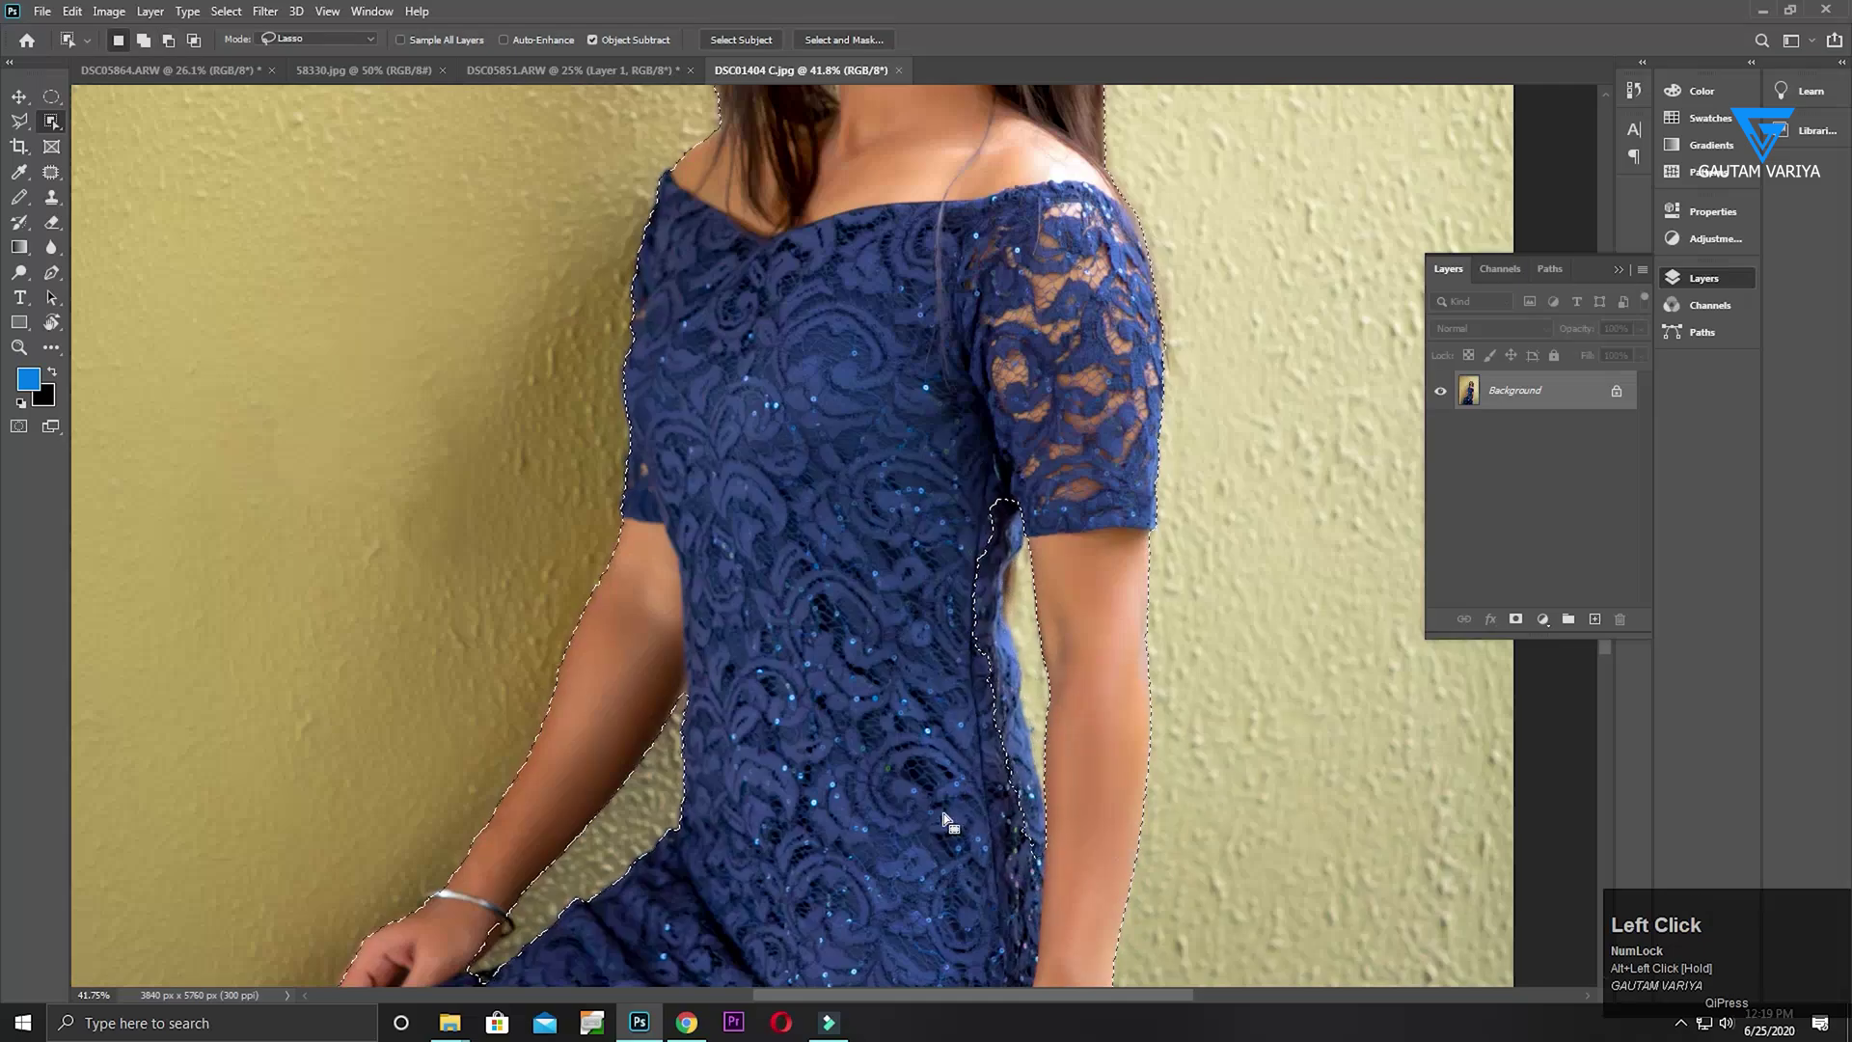
Subtract a freehand area around the gap beside the straight arm, including the dress edge, using the Lasso tool
click(20, 123)
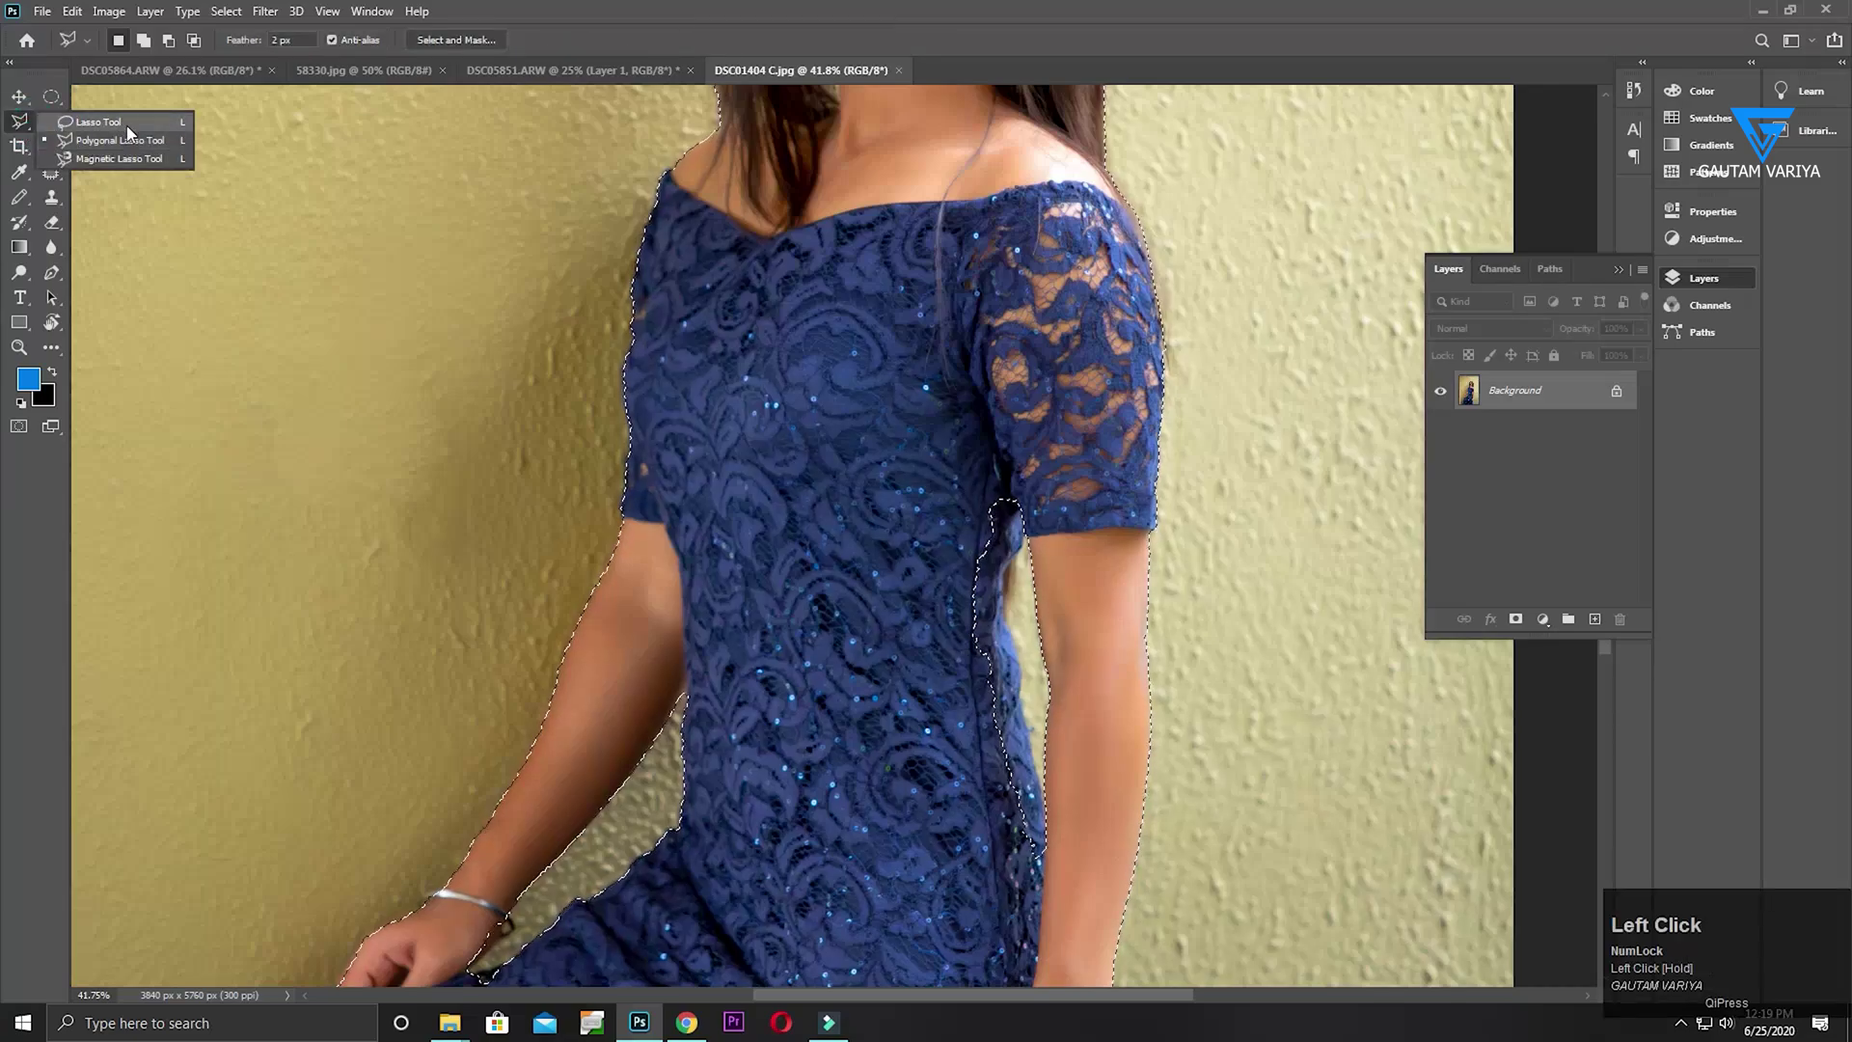
click(125, 124)
mouse_move(899, 500)
mouse_down()
mouse_move(994, 471)
mouse_move(1031, 516)
mouse_move(1005, 583)
mouse_up()
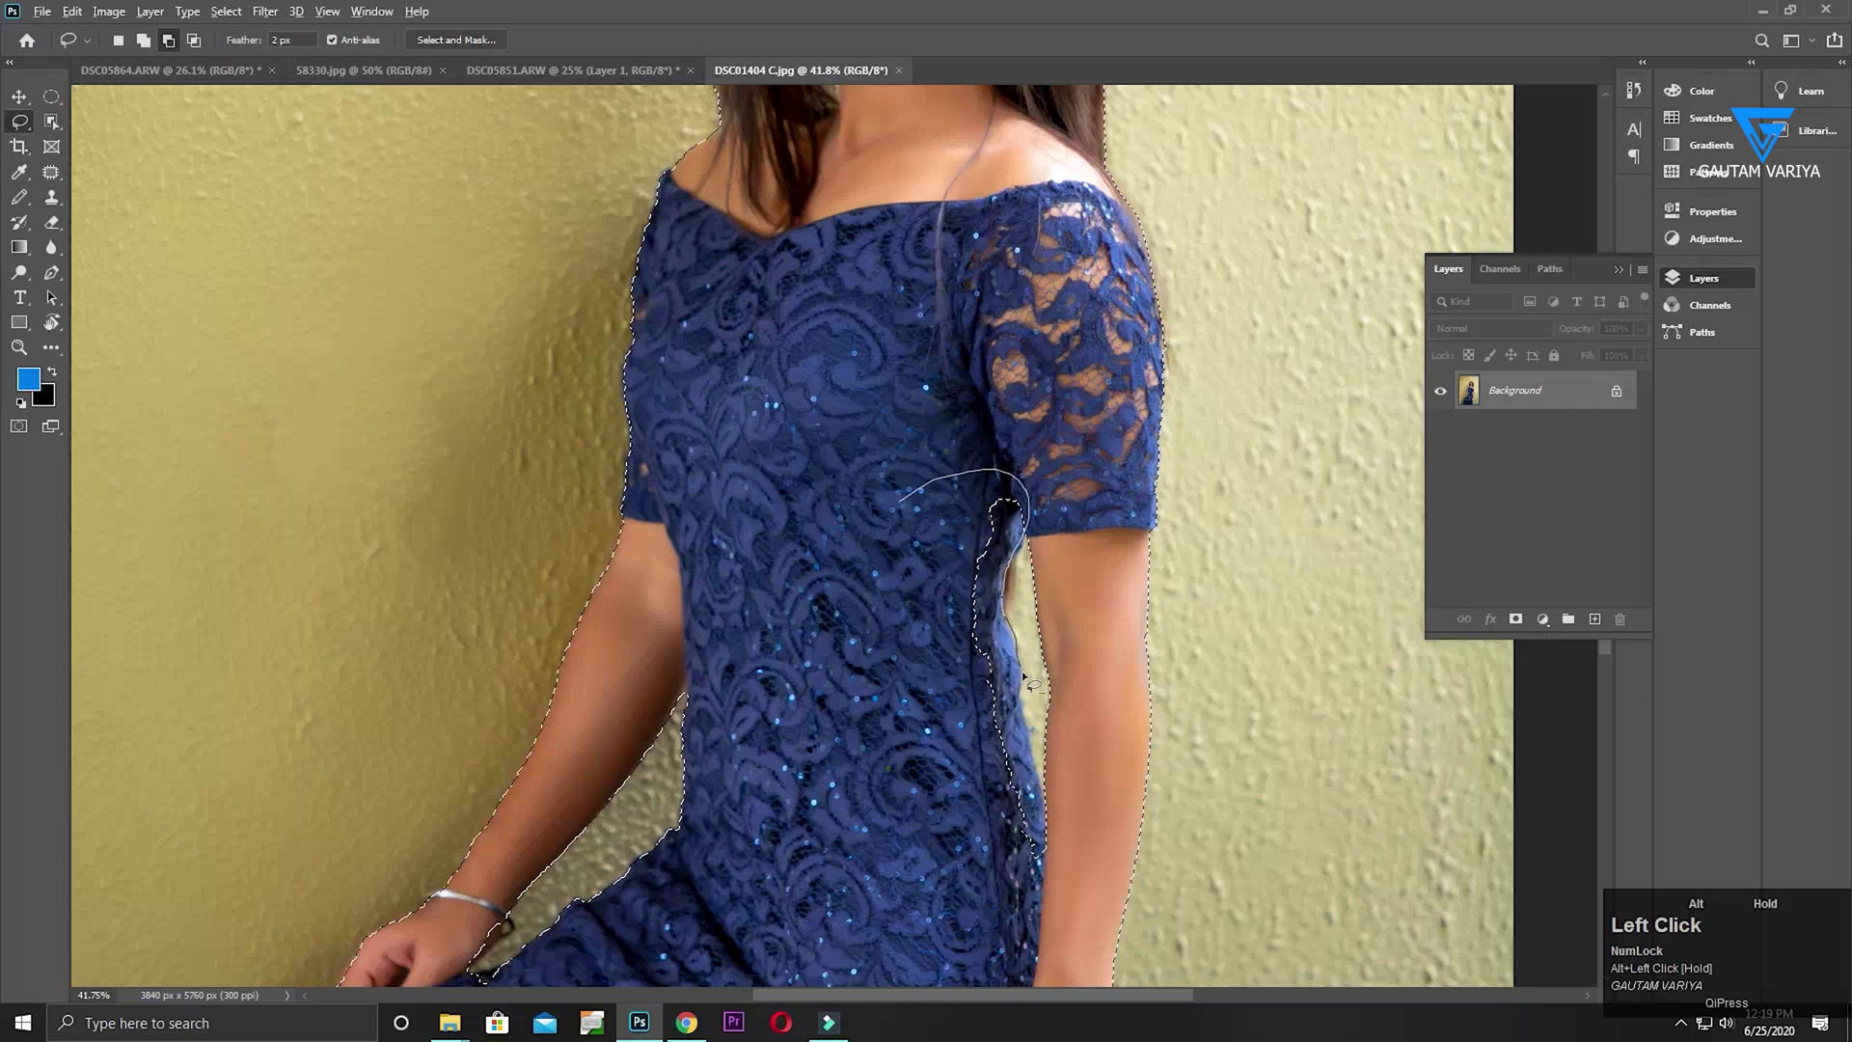
mouse_move(1044, 741)
mouse_down()
mouse_move(1052, 841)
mouse_move(1026, 882)
mouse_move(970, 847)
mouse_up()
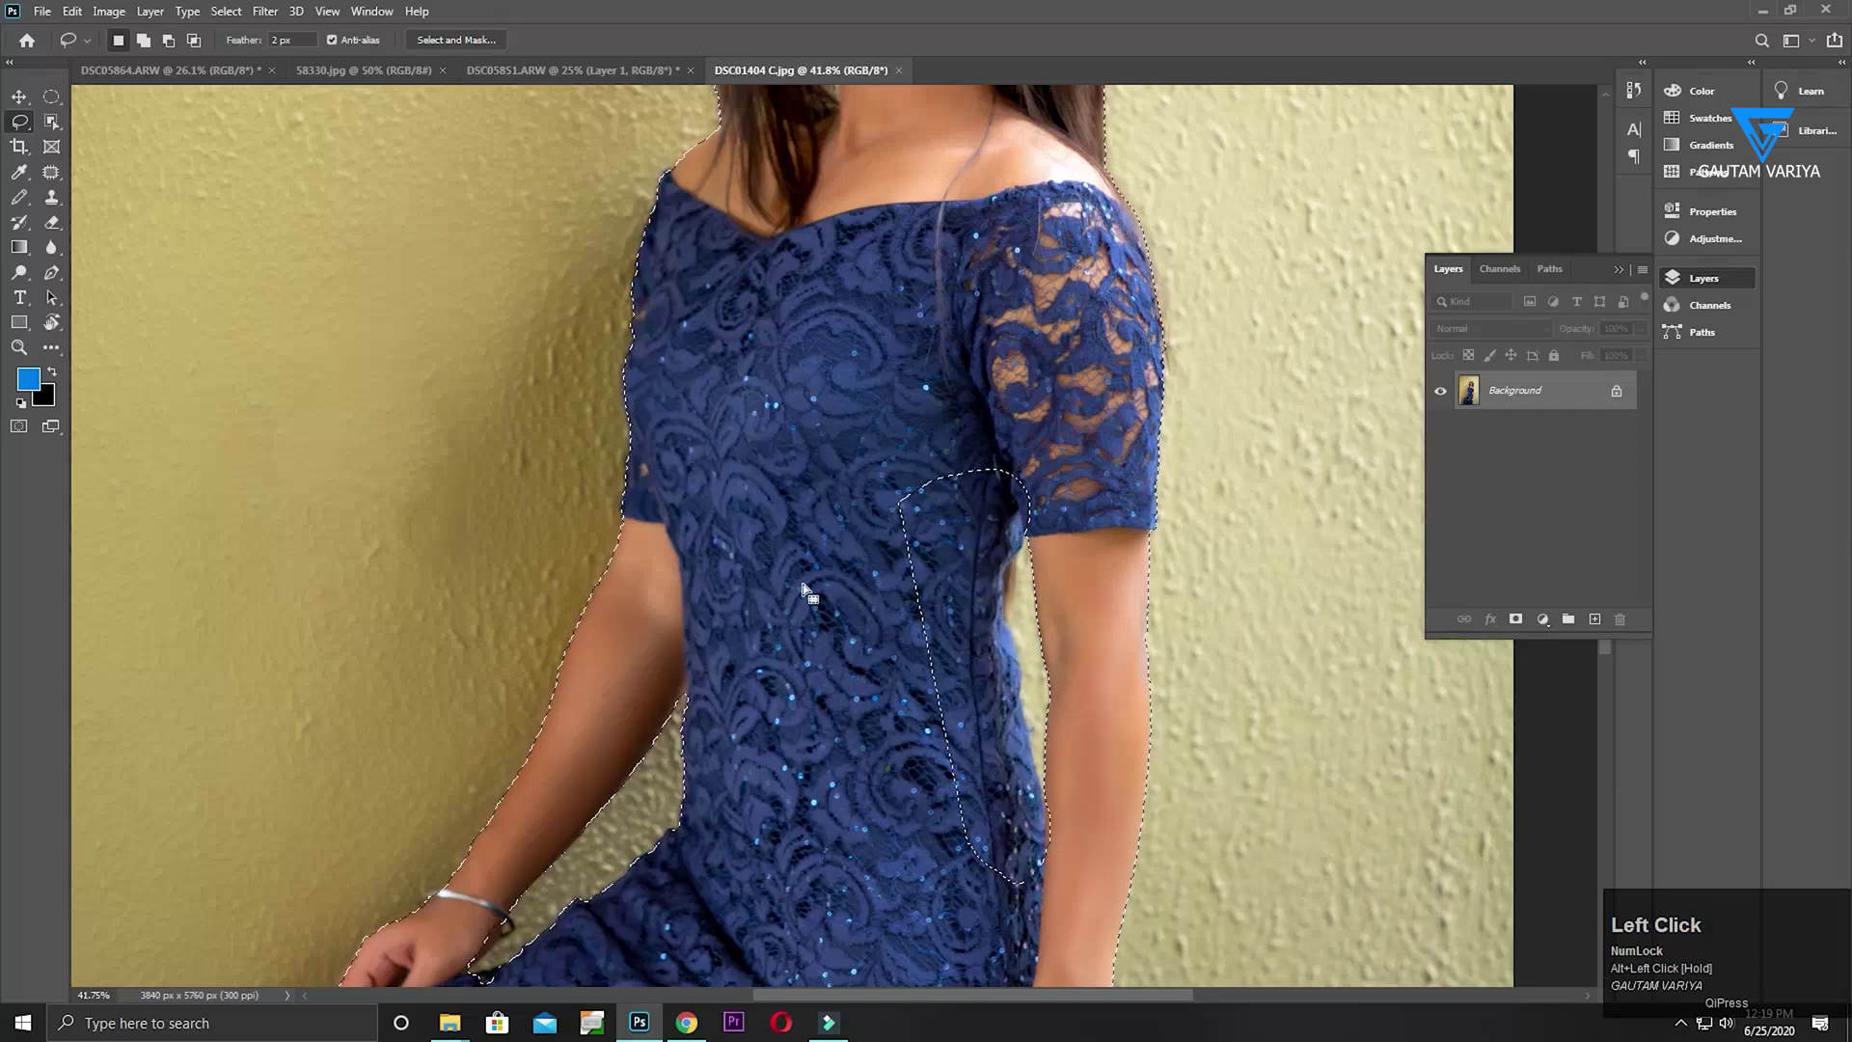
Add the missing side of the dress back to the selection with the Lasso tool, following the waistline beside the gap
mouse_move(805, 579)
mouse_down()
mouse_move(859, 495)
mouse_move(998, 440)
mouse_move(1039, 453)
mouse_move(1016, 567)
mouse_up()
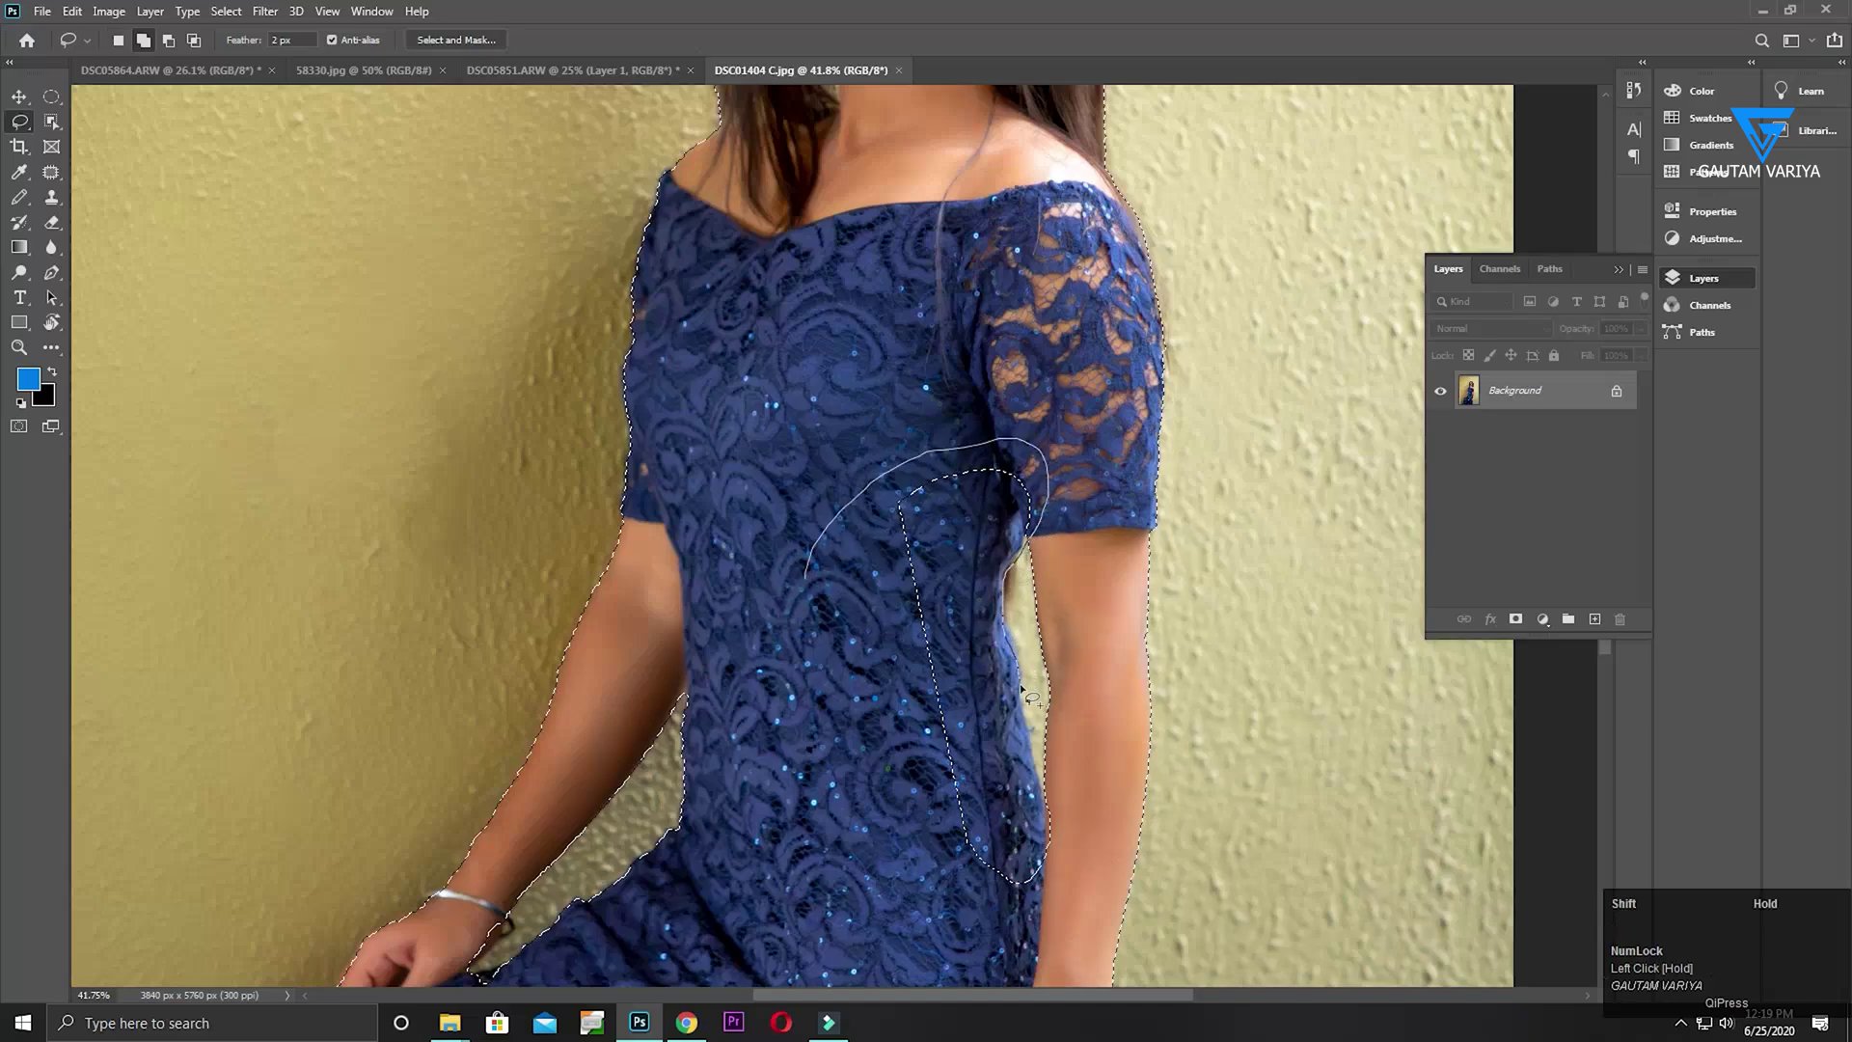
mouse_move(1034, 738)
mouse_down()
mouse_move(1062, 844)
mouse_move(1054, 892)
mouse_move(990, 931)
mouse_move(890, 854)
mouse_up()
key(space)
drag(882, 497, 858, 830)
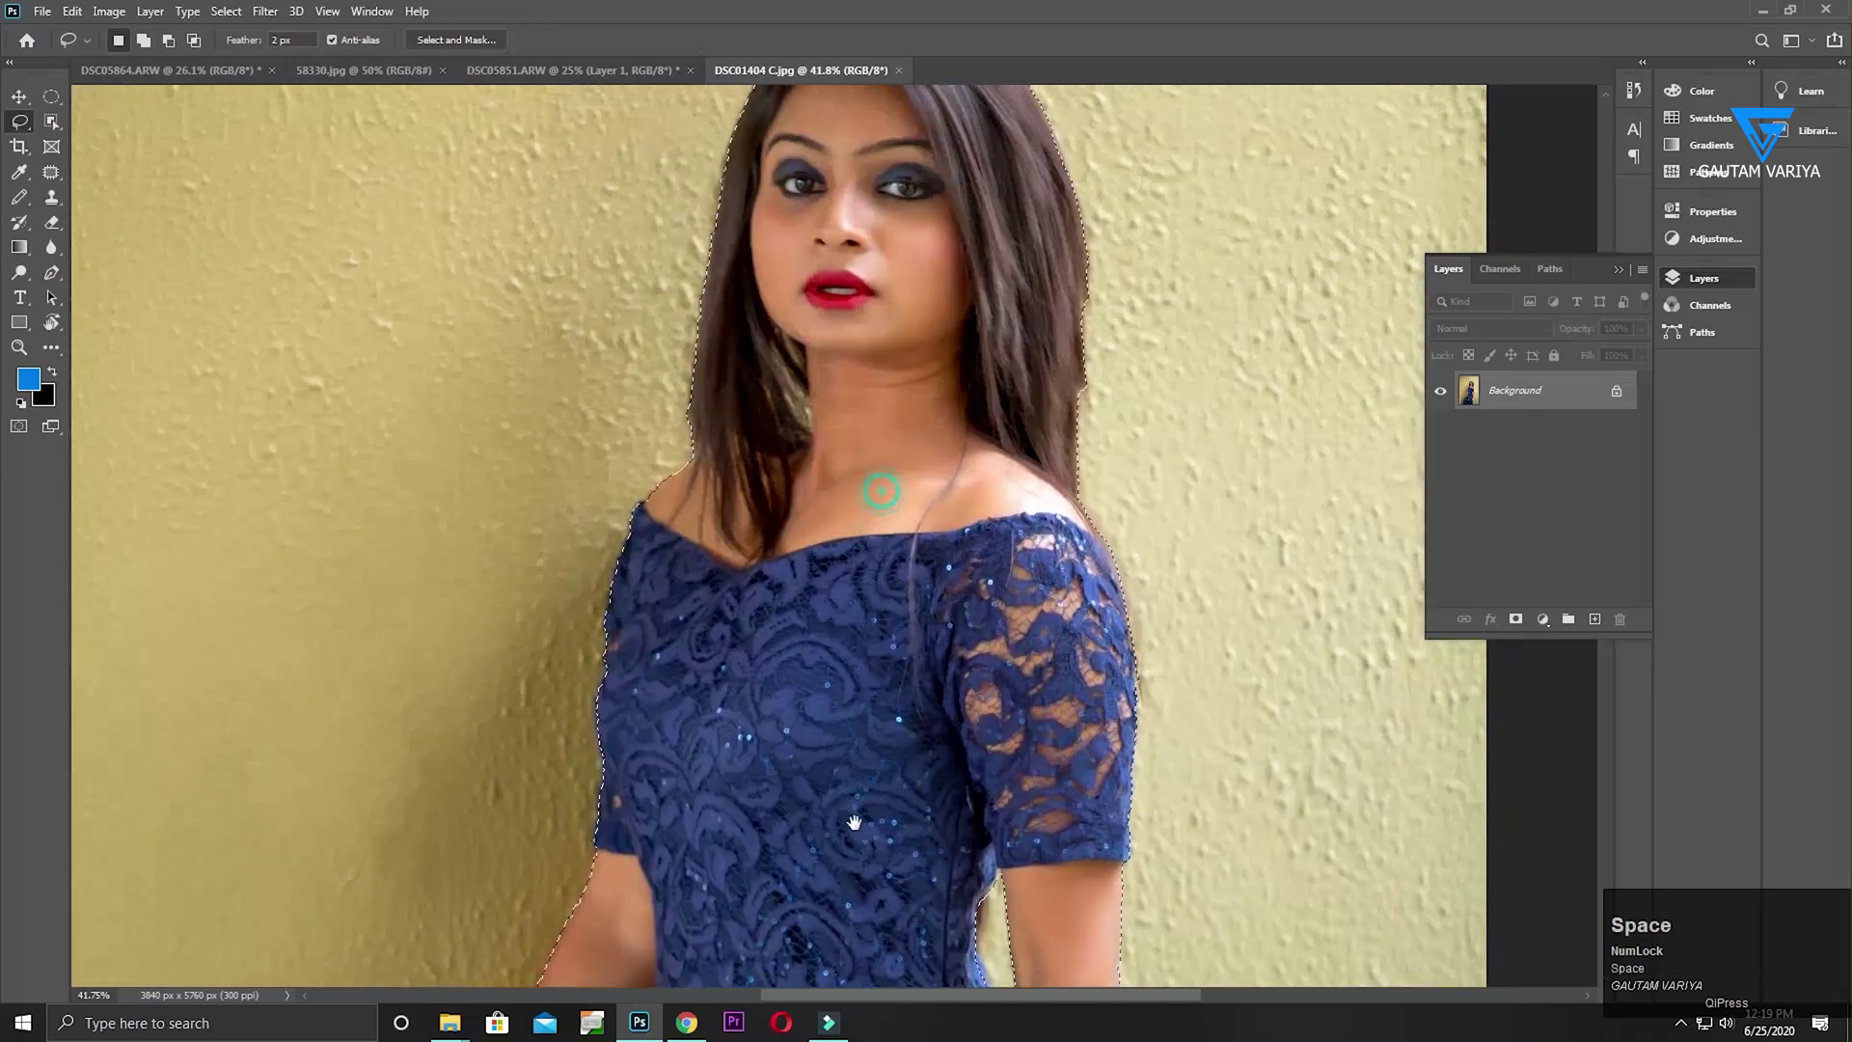
key(ctrl+0)
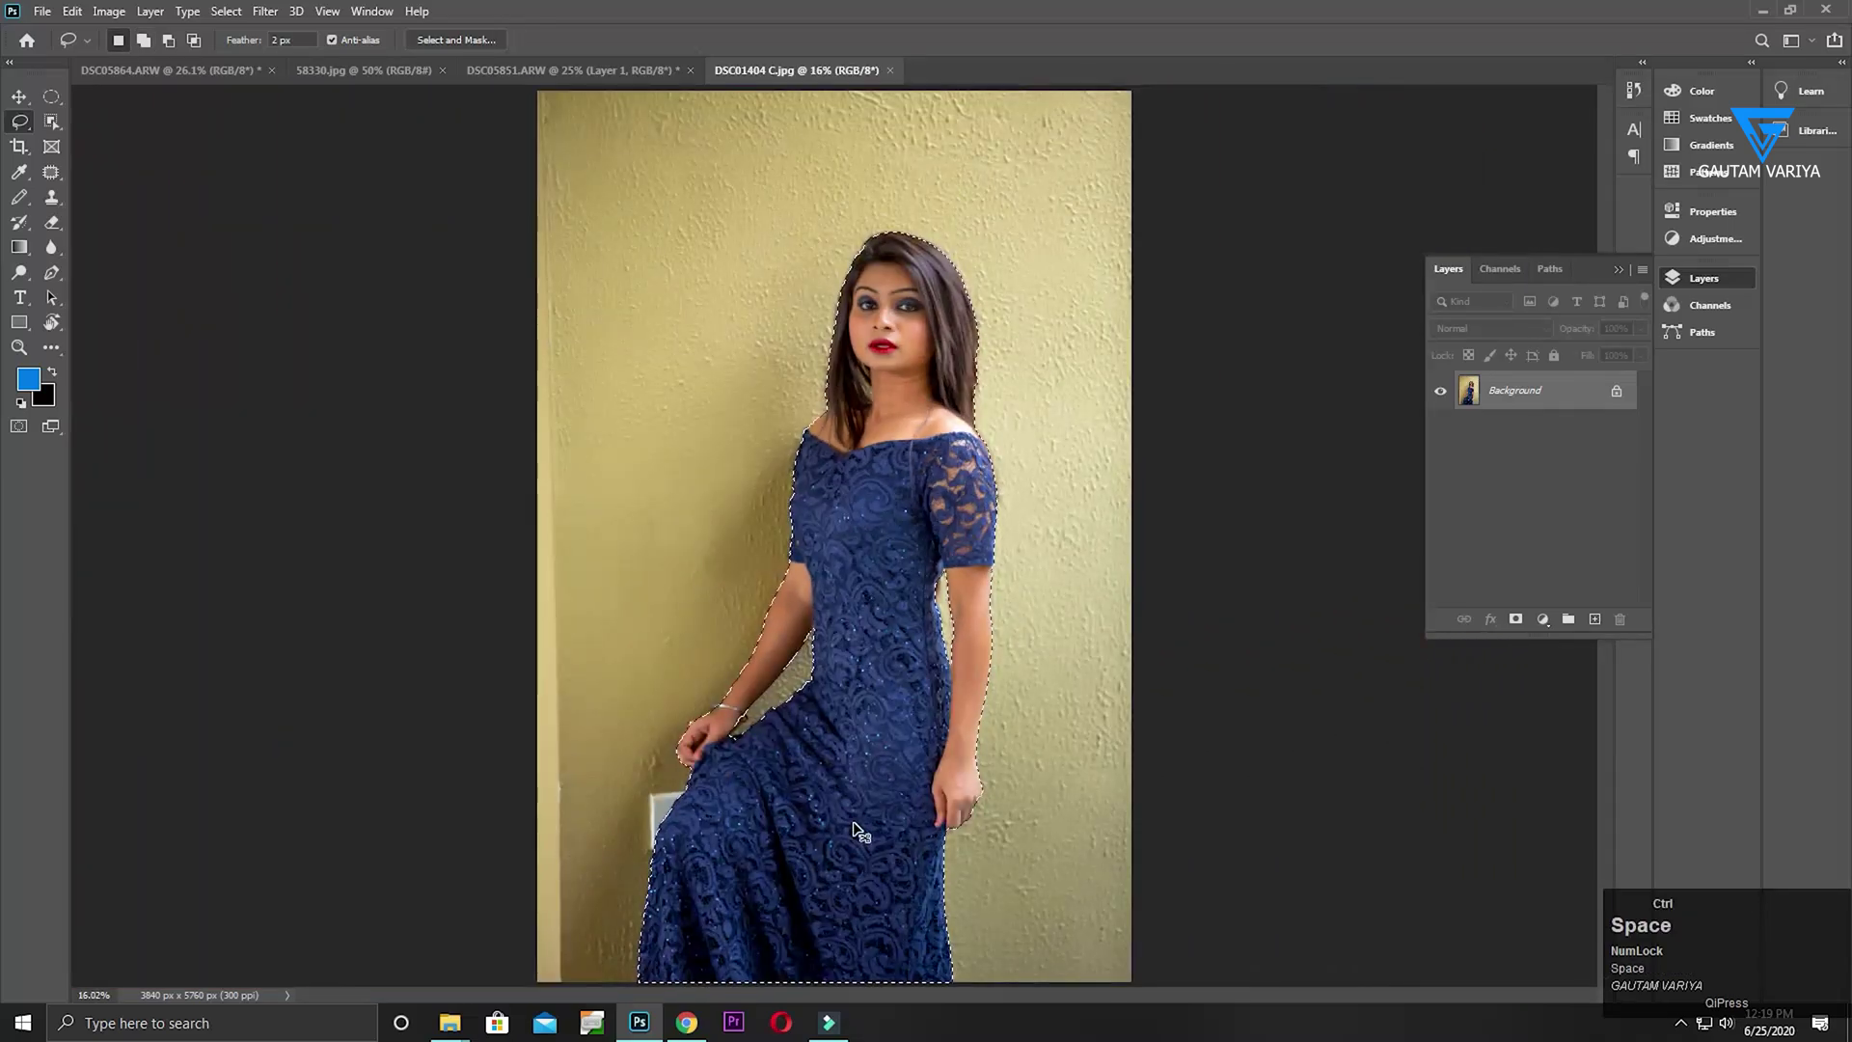
Paste the cut-out woman in the blue dress into the DSC05864.ARW photo as a new layer
key(ctrl+Tab)
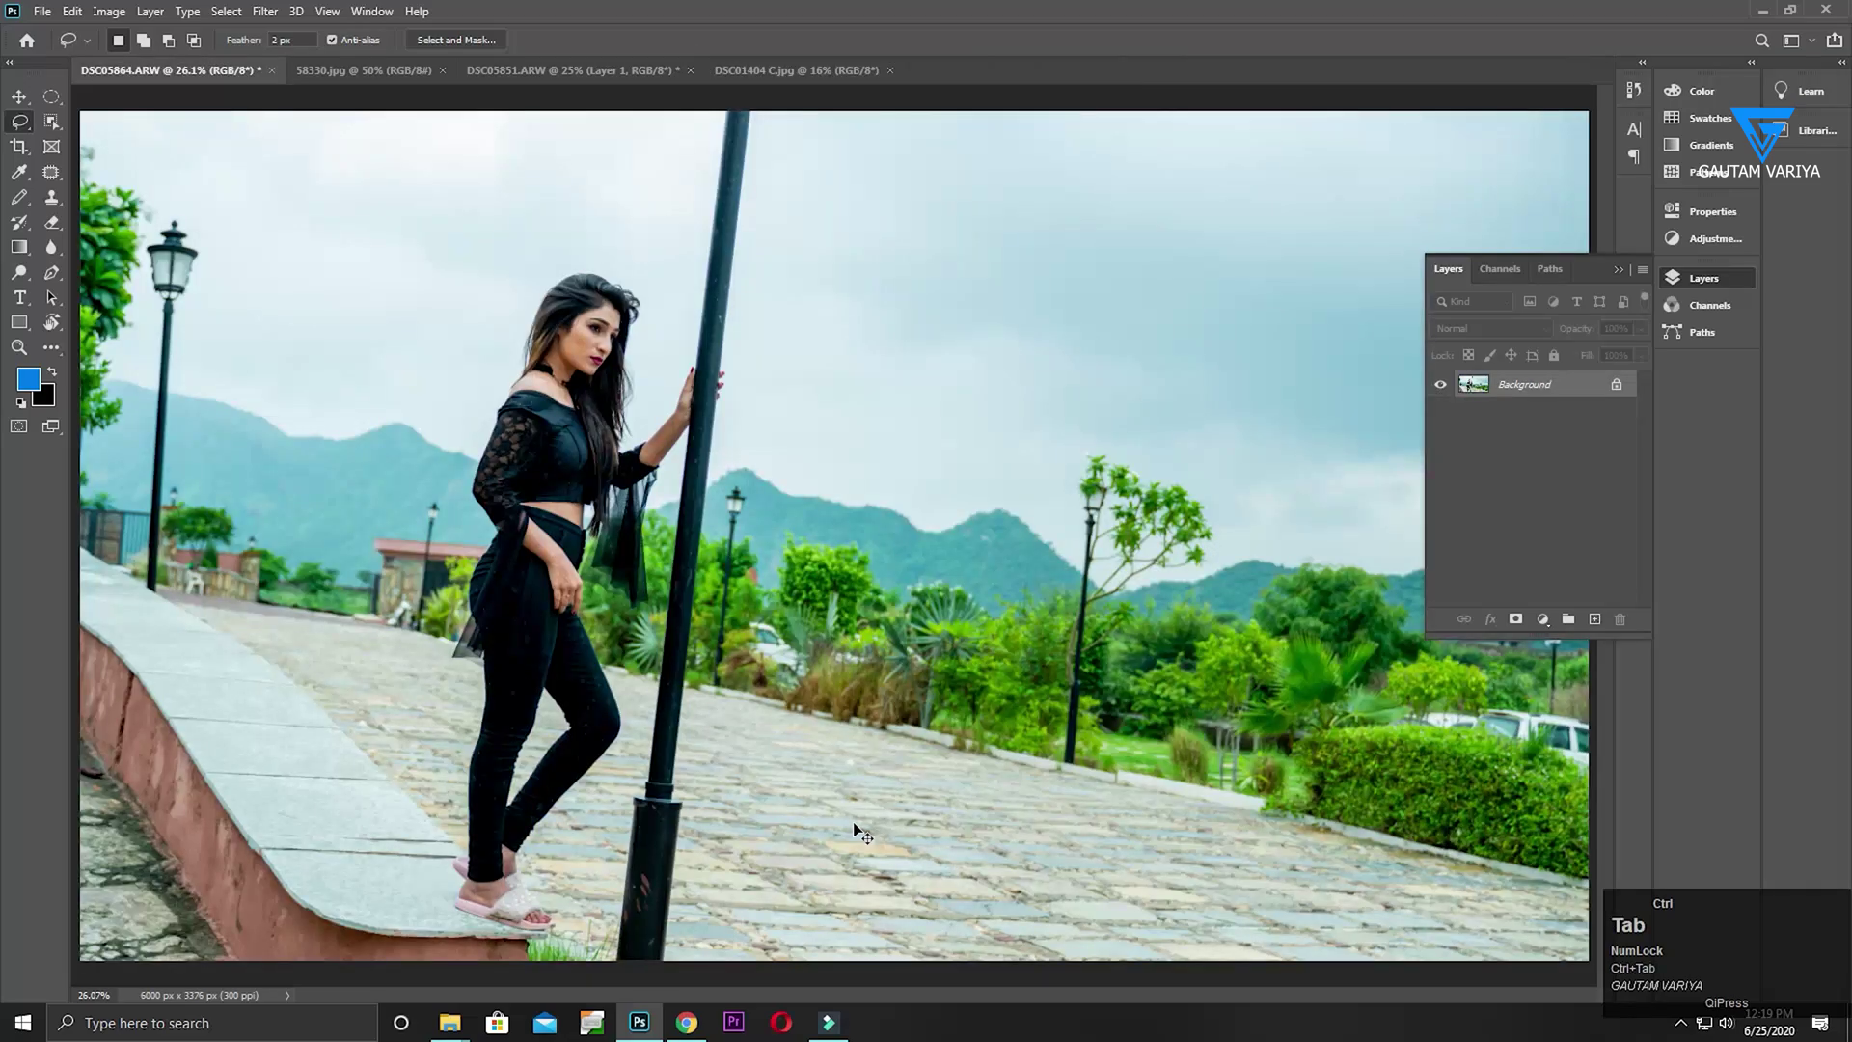
key(ctrl+v)
key(v)
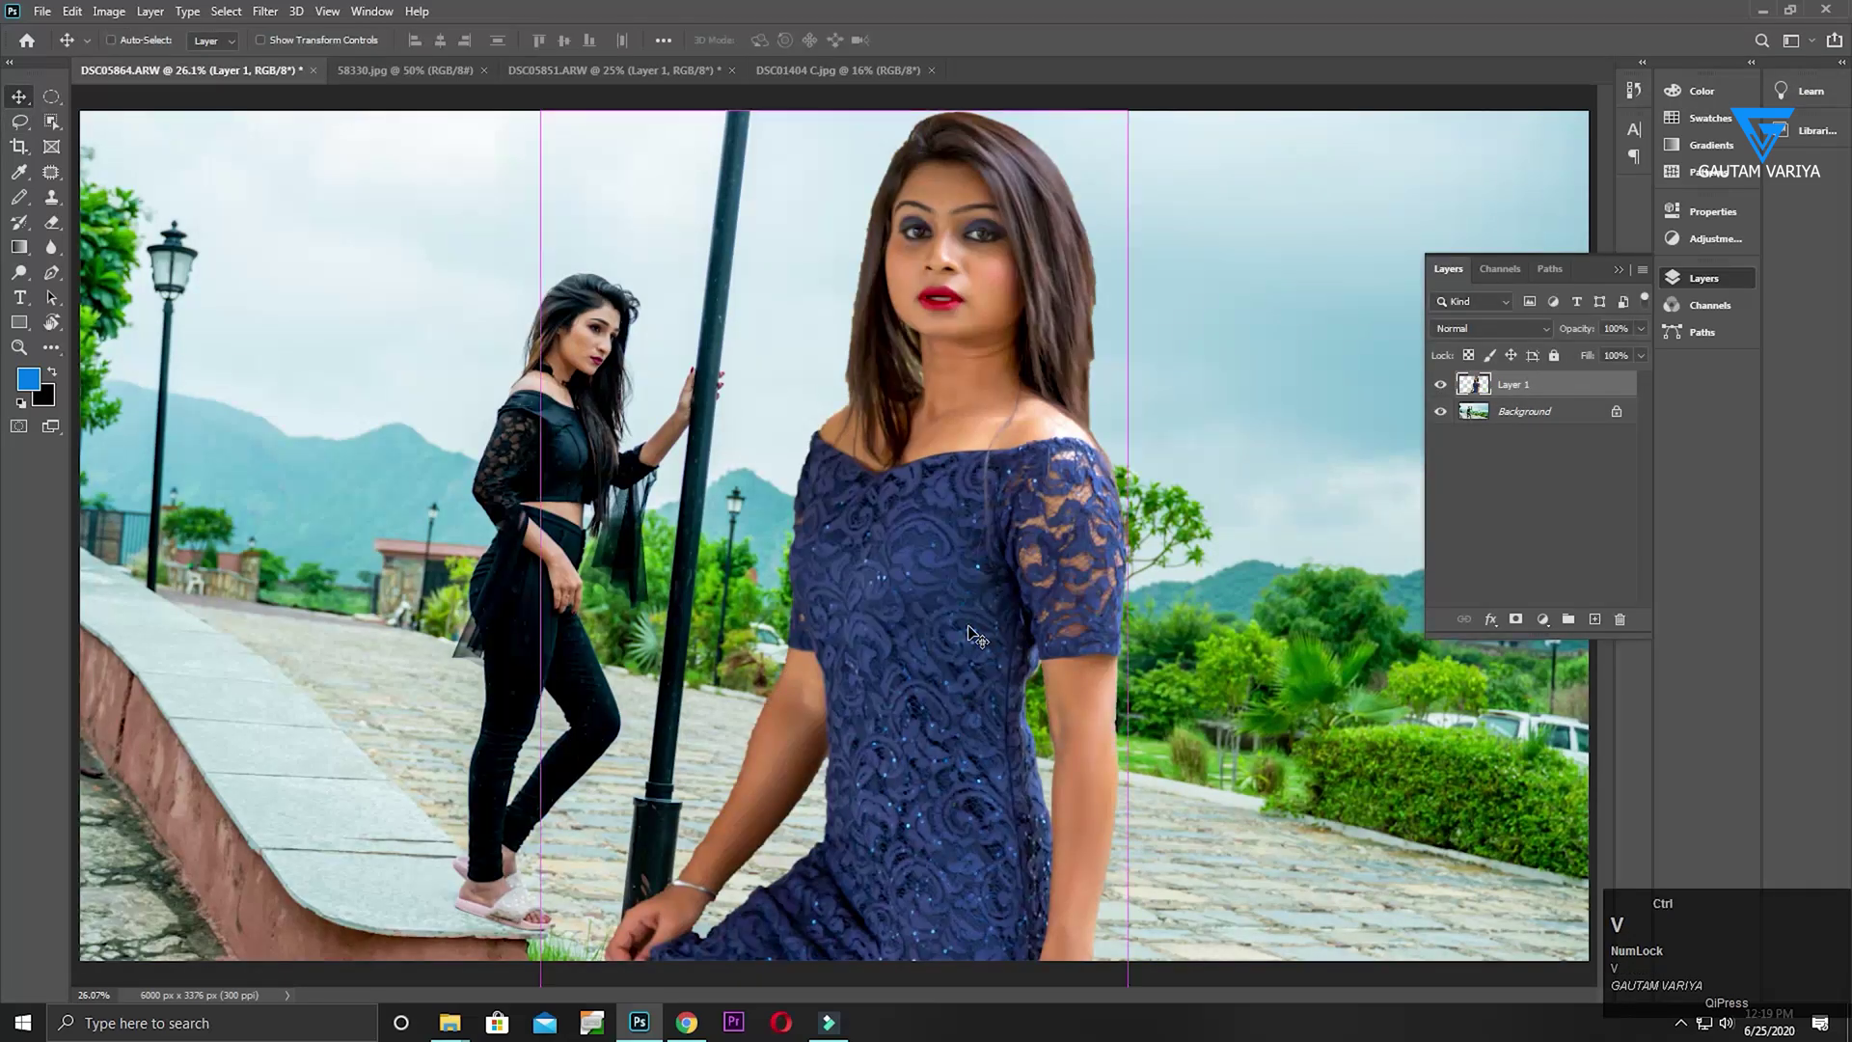
Scale the pasted woman to about 66% and place her on the paved road between the black pole and the hedge
key(ctrl+t)
scroll(1093, 492, down, 3)
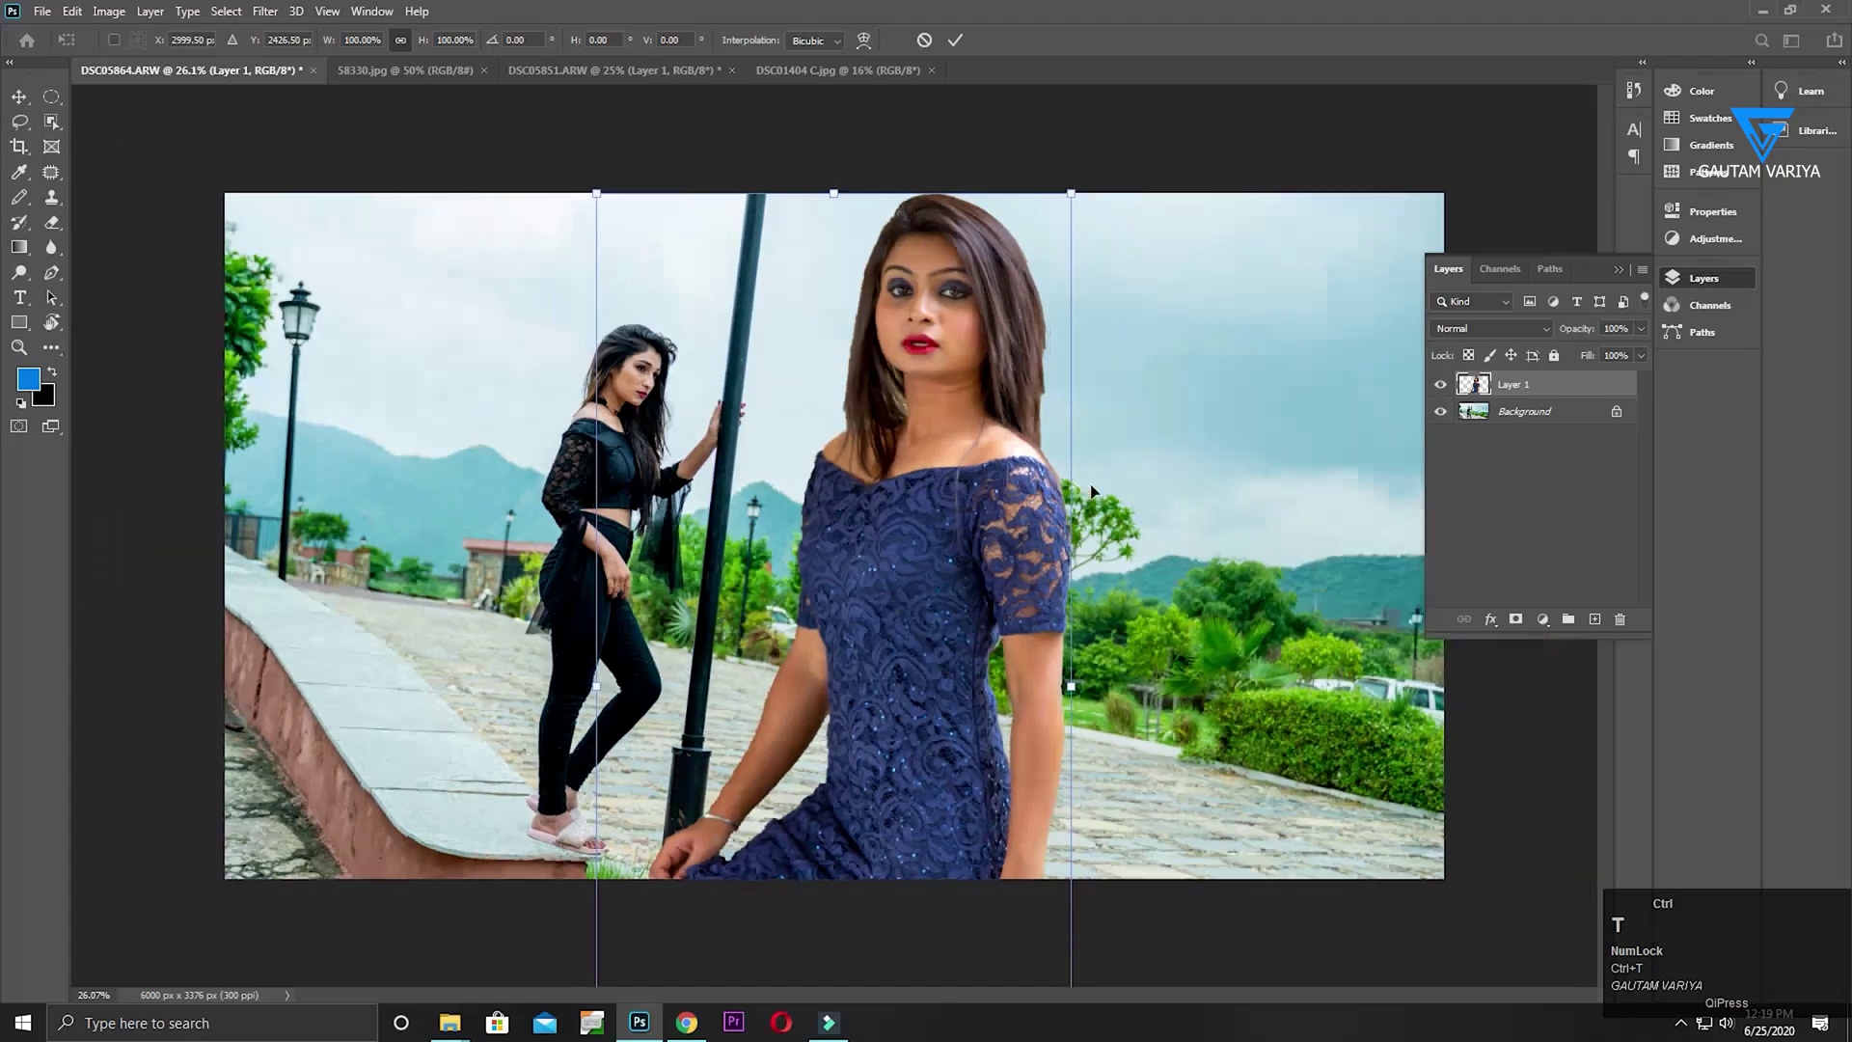
drag(673, 974, 781, 764)
drag(886, 635, 960, 727)
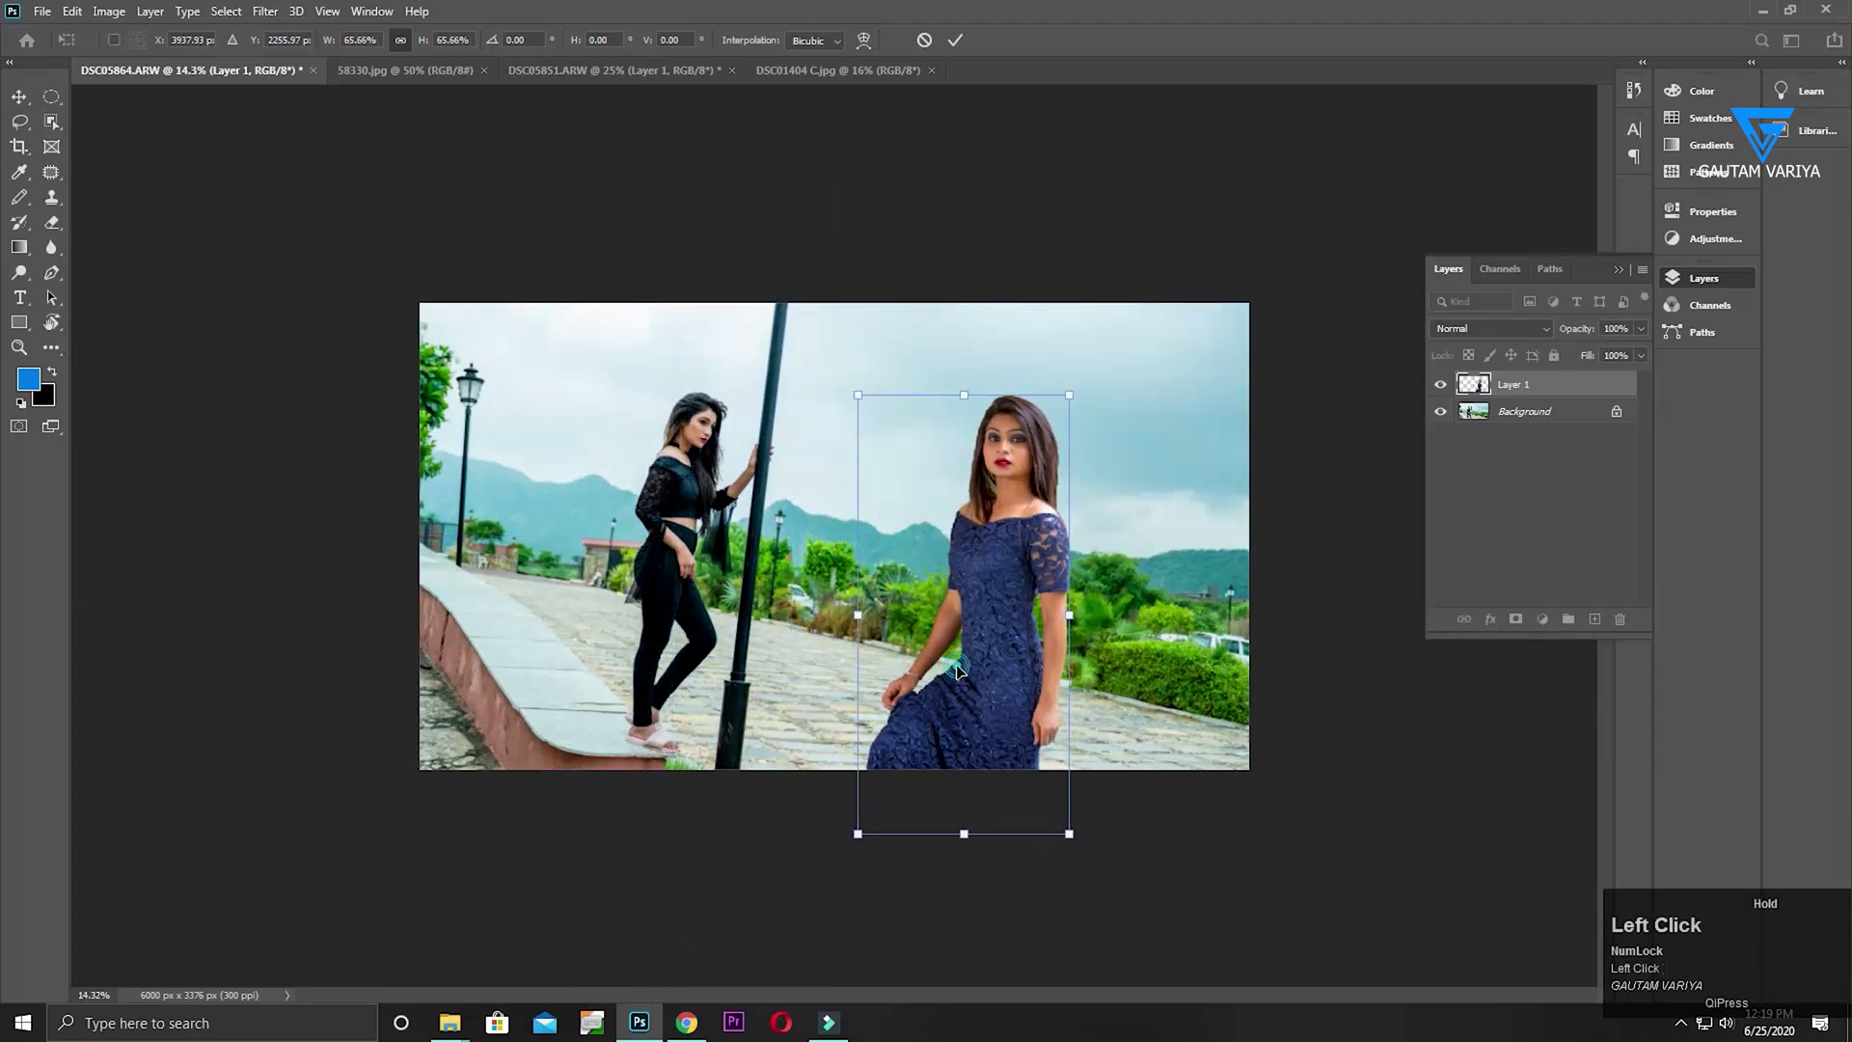
key(Return)
drag(1013, 554, 1110, 569)
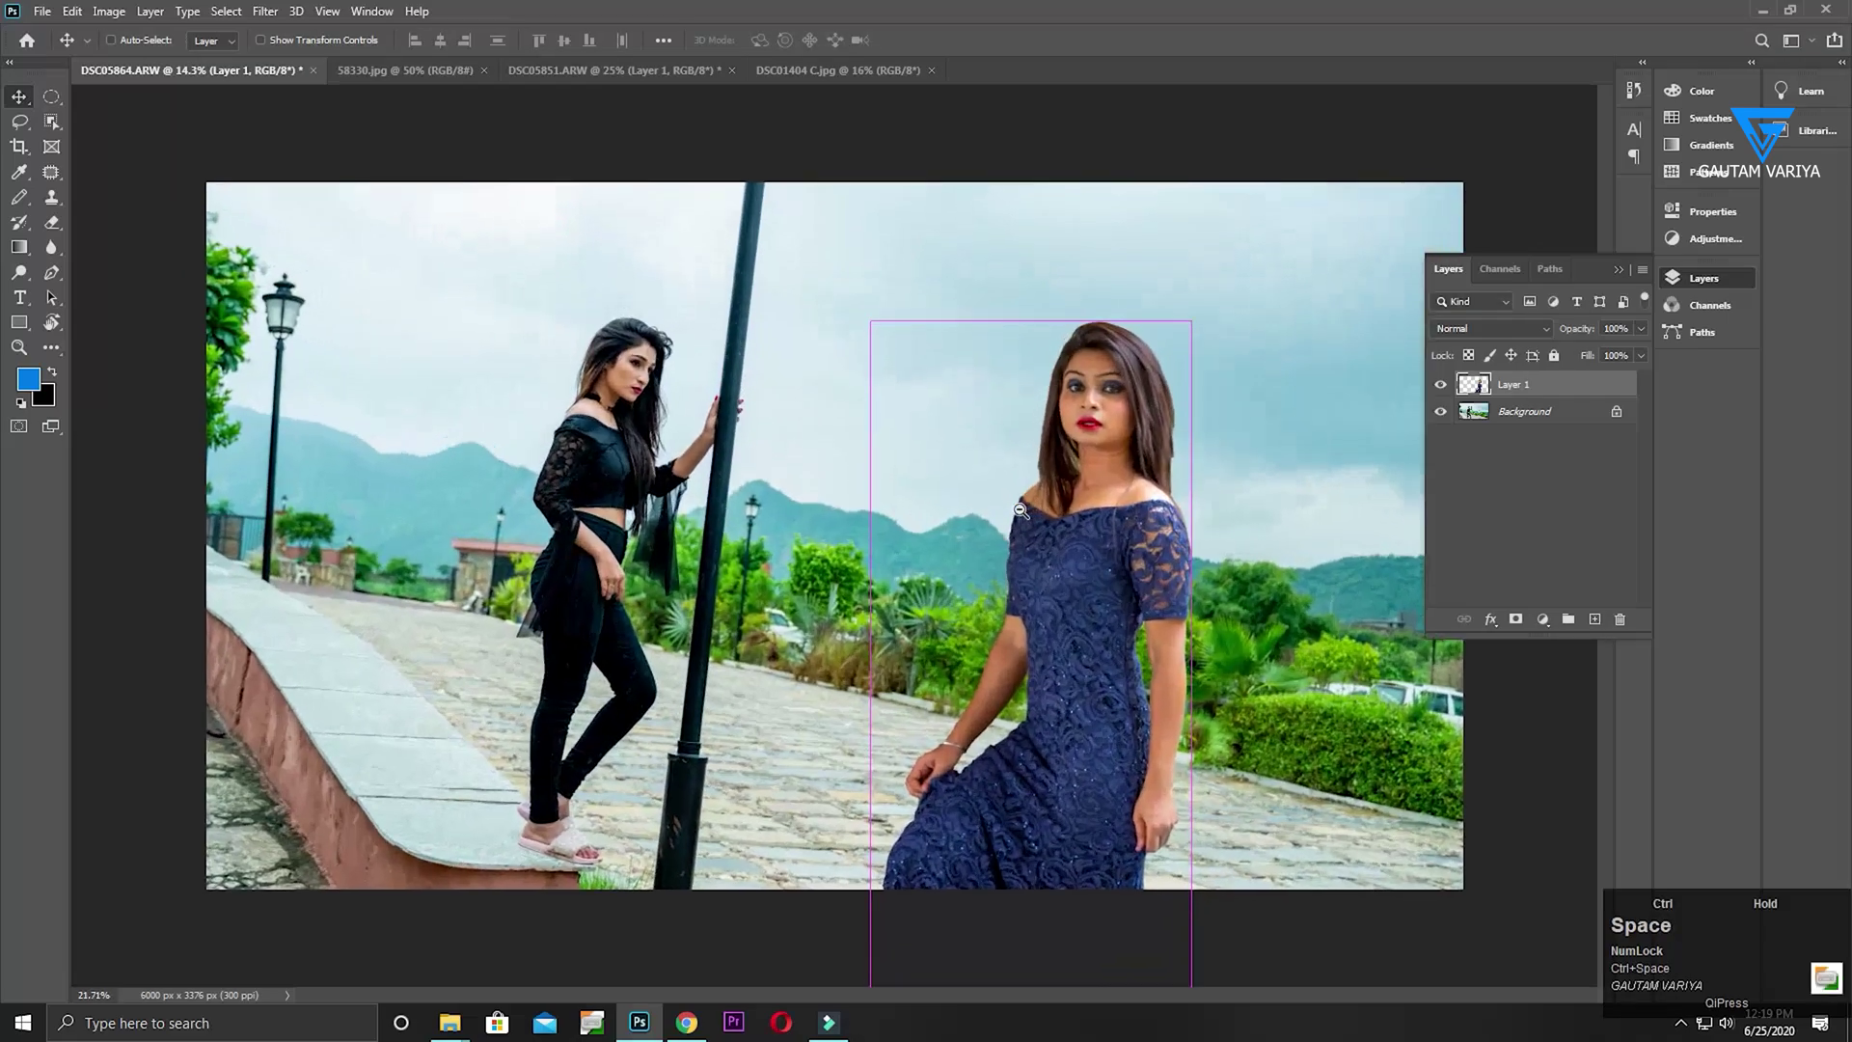
drag(1110, 654, 1062, 610)
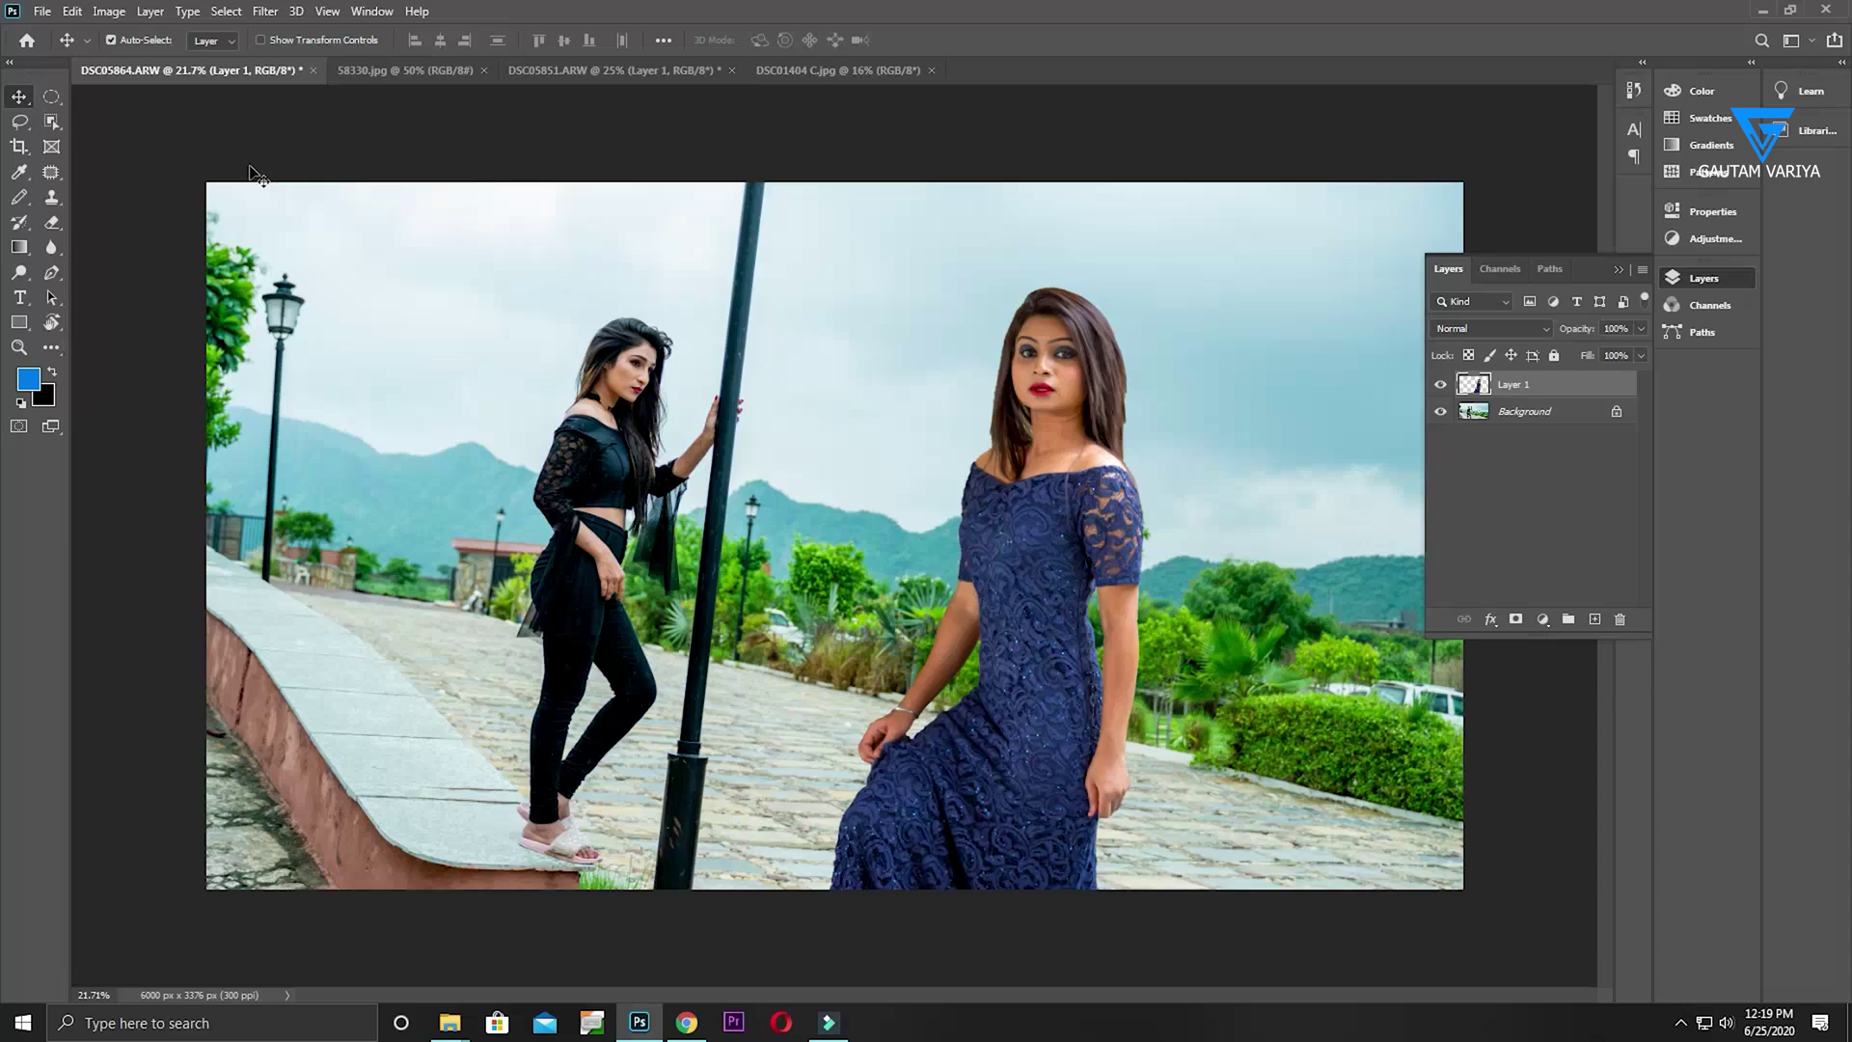
Activate the Quick Selection tool and delete Layer 1 with the pasted woman
click(53, 120)
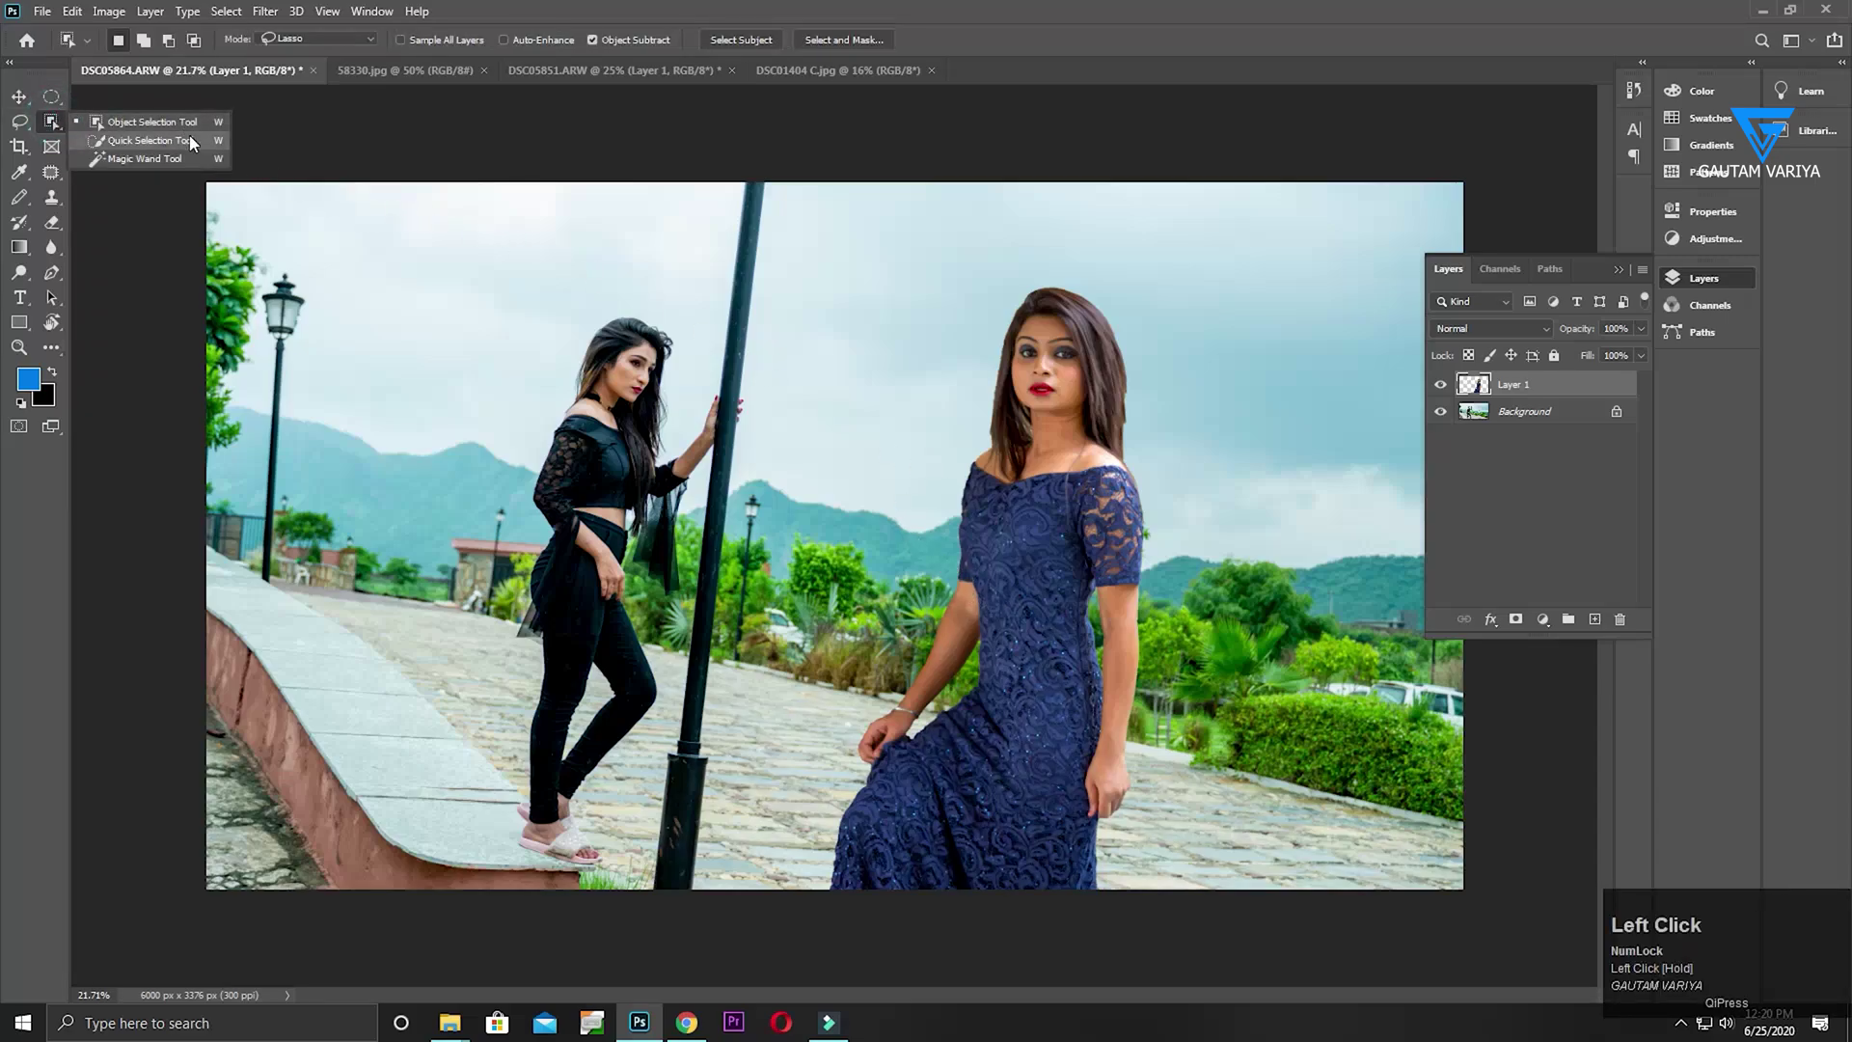
click(193, 143)
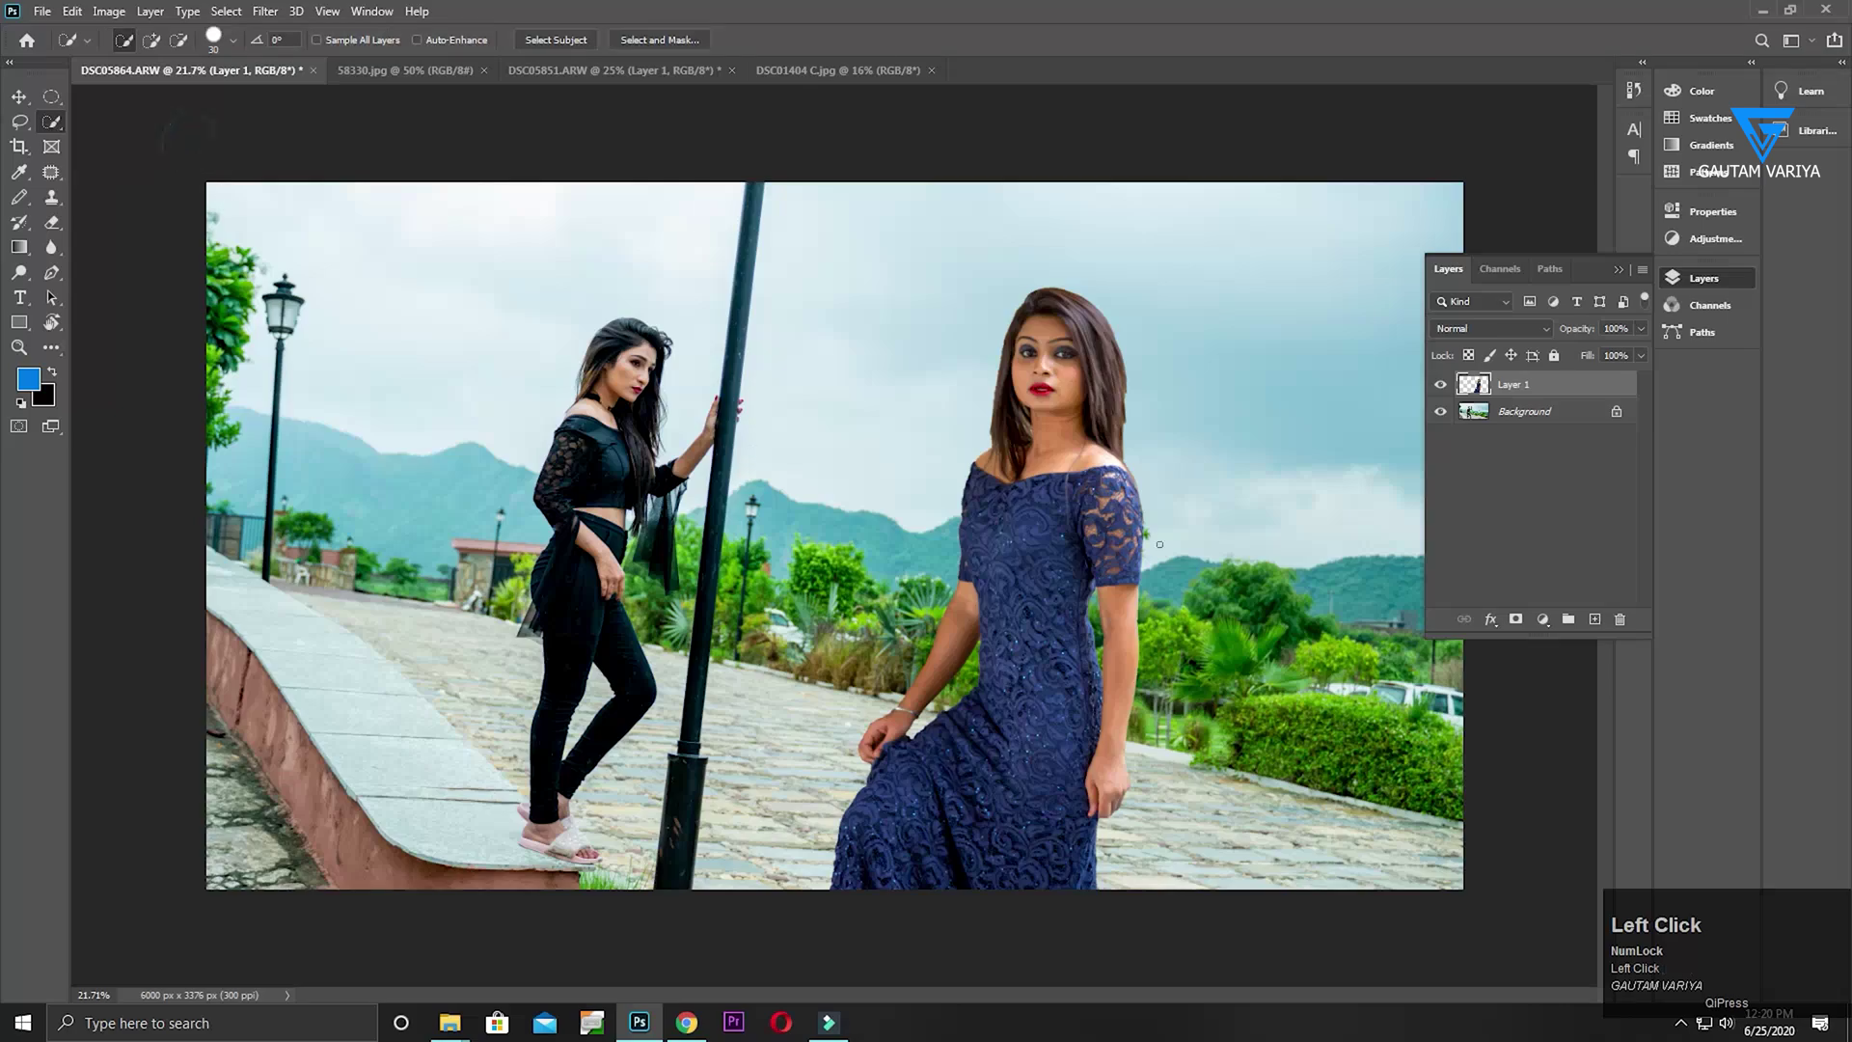
drag(1532, 388, 1621, 618)
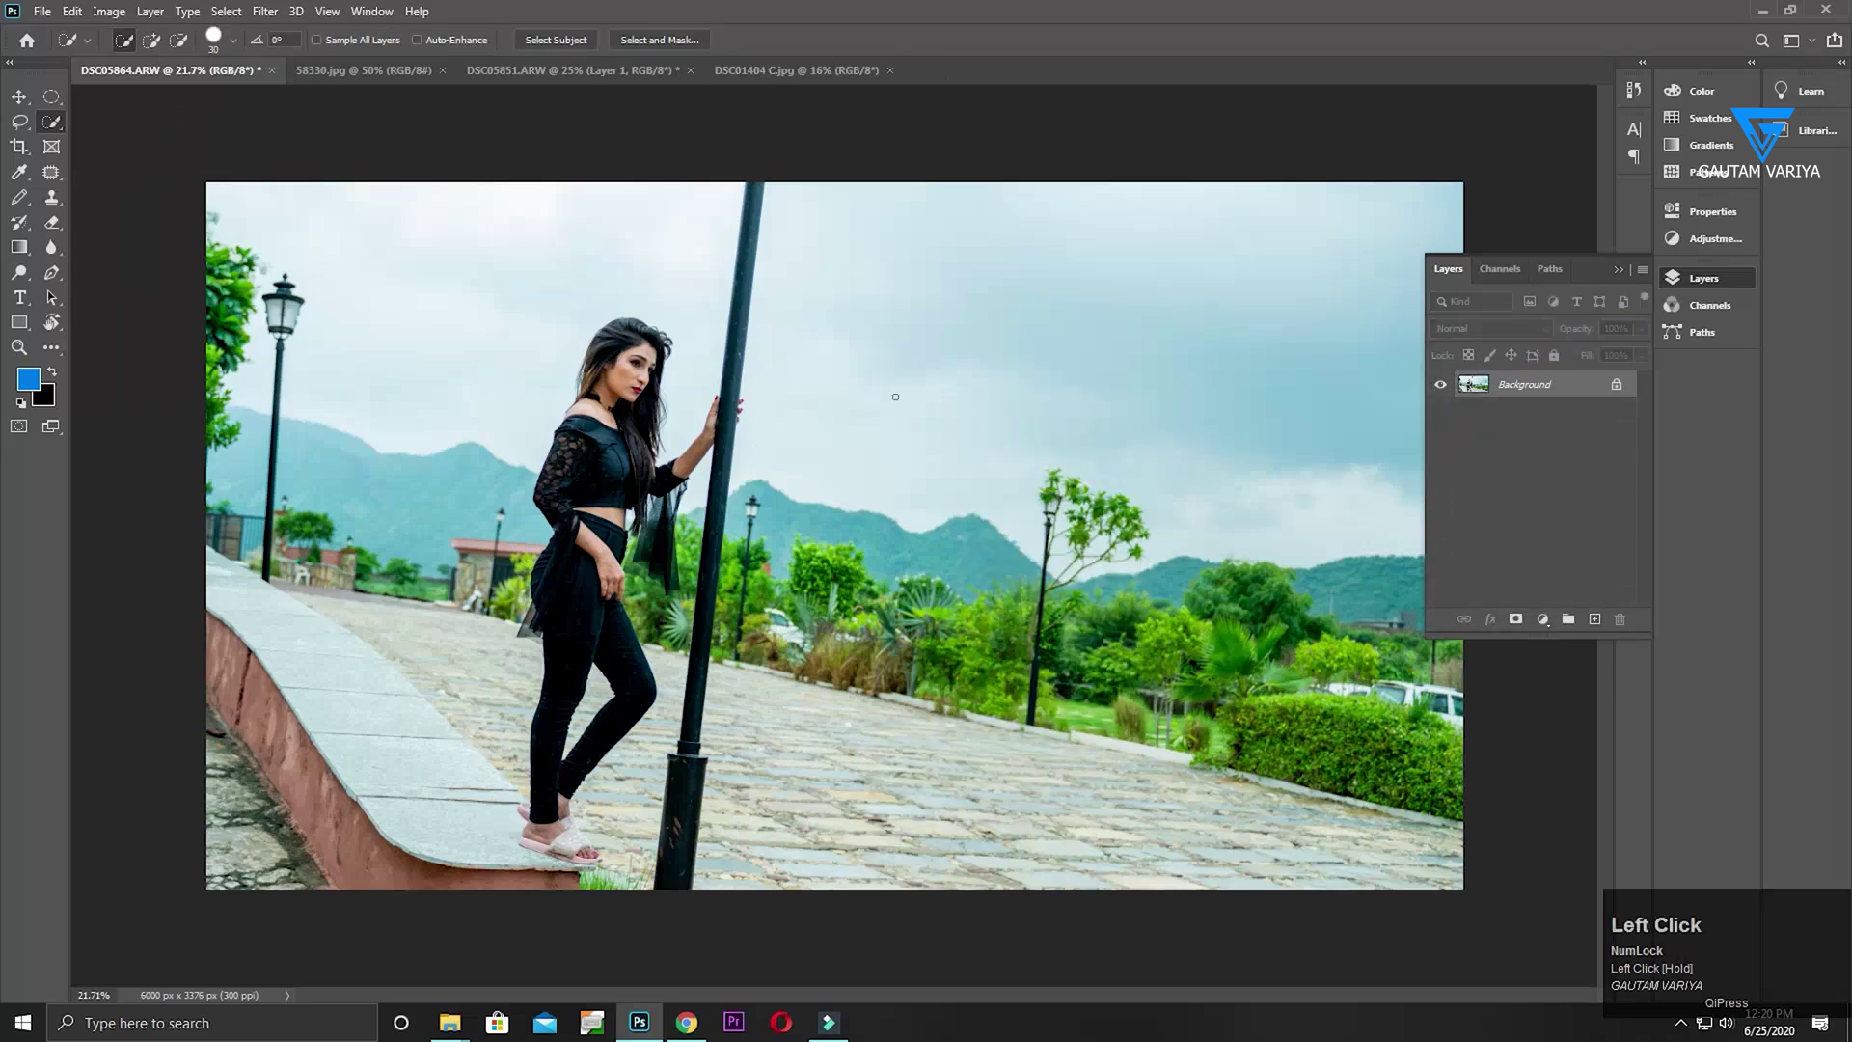
Select the entire sky around the woman, pole and lamp posts down to the mountain ridge with Quick Selection
drag(384, 259, 405, 261)
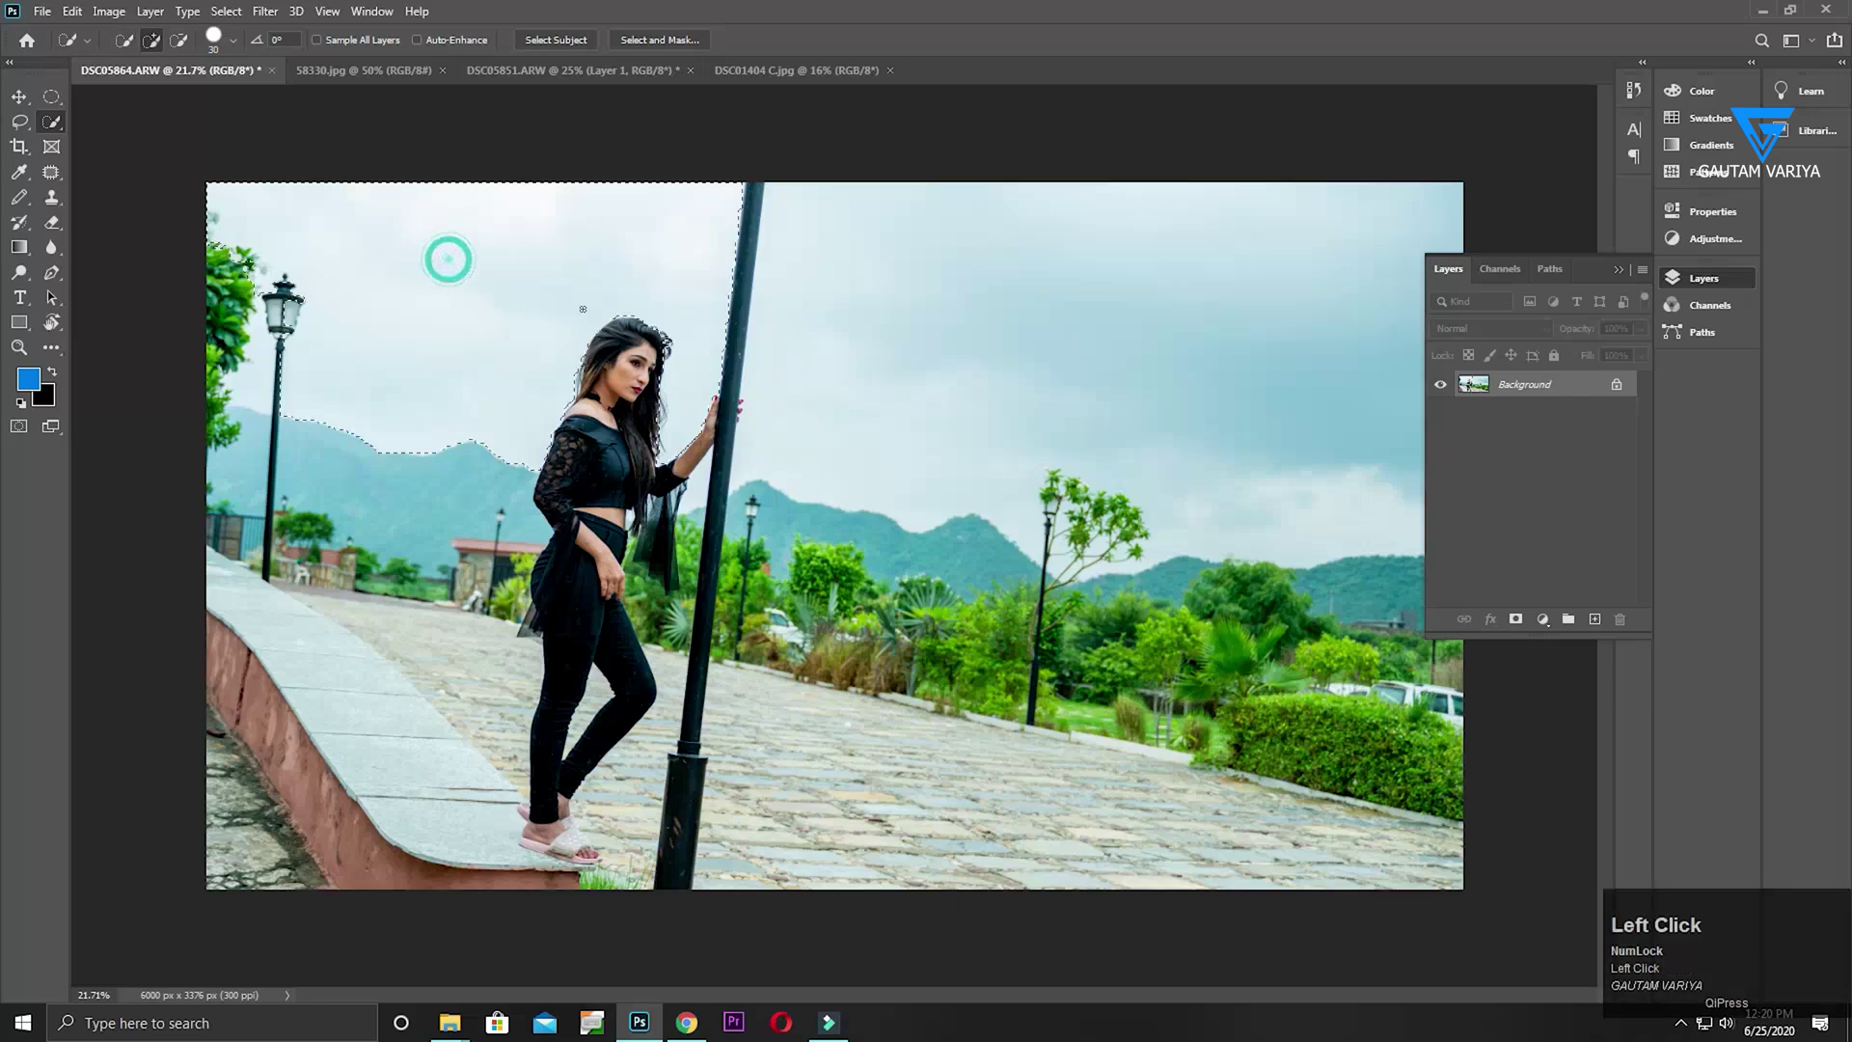
key(ctrl+z)
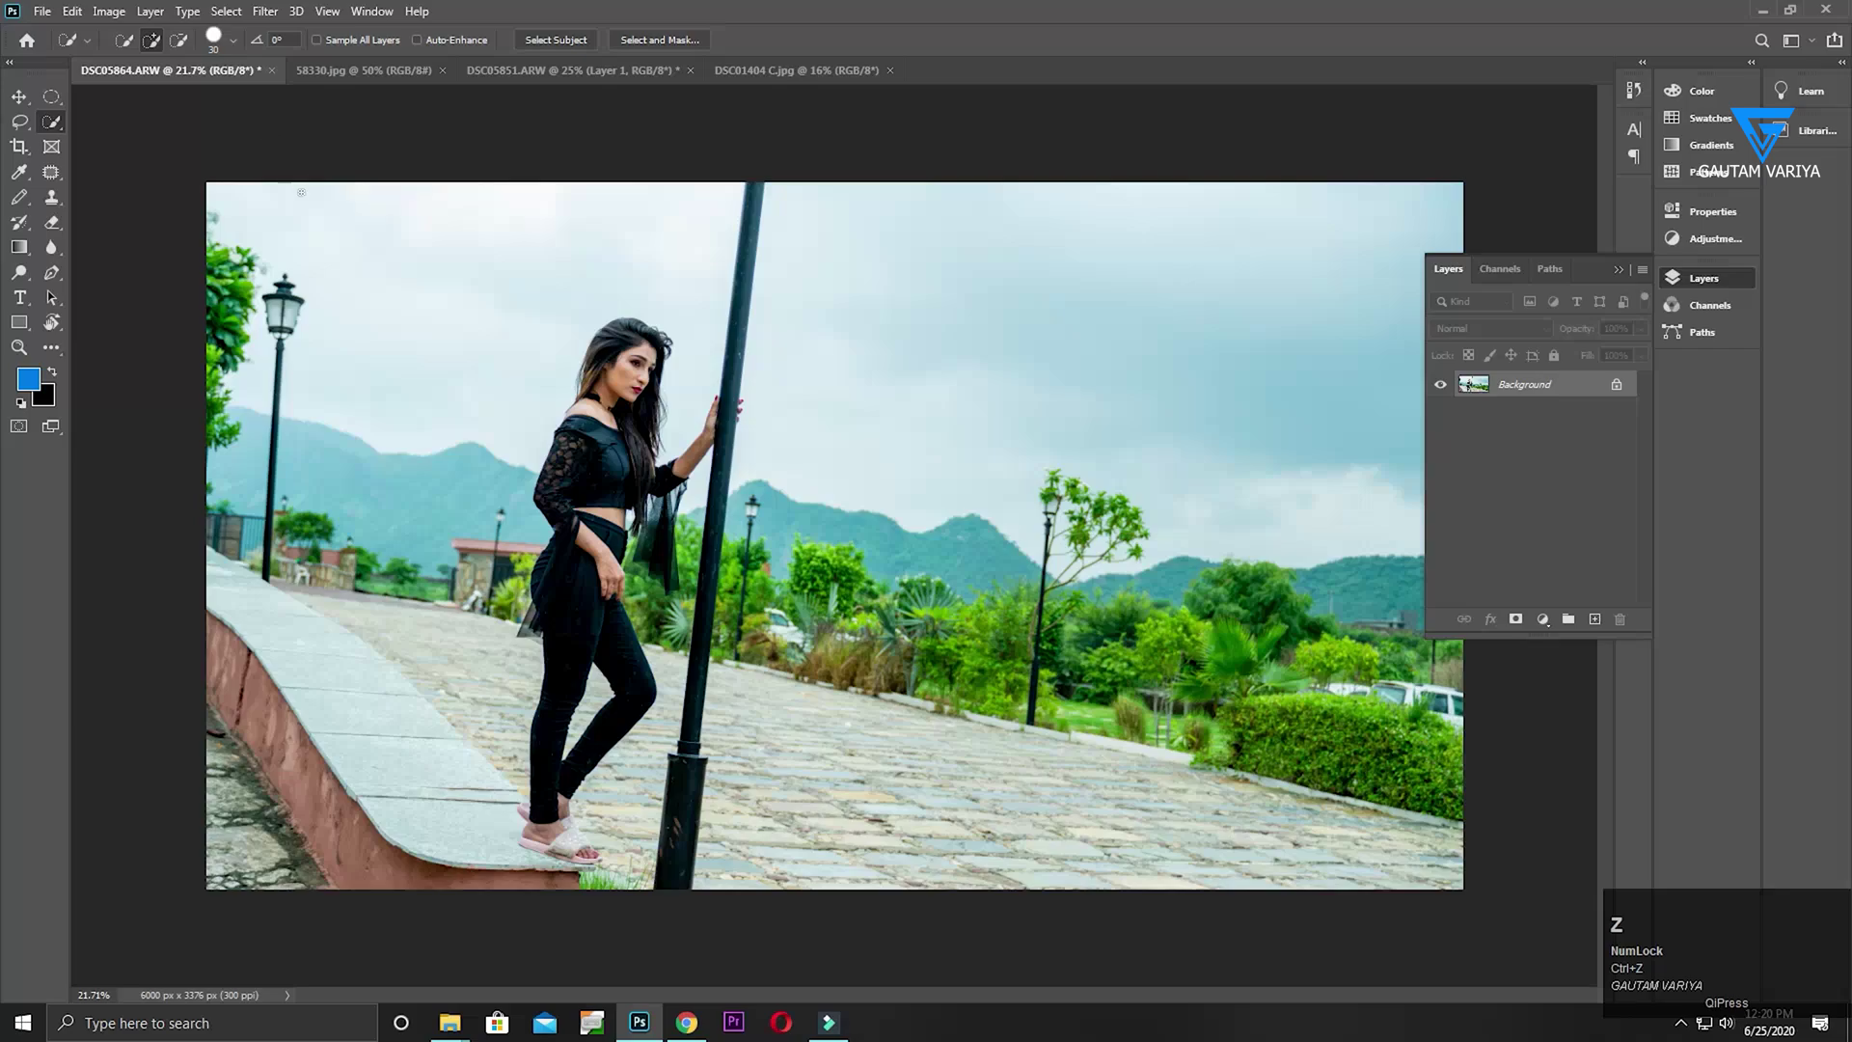
mouse_move(326, 219)
mouse_down()
mouse_move(314, 207)
mouse_move(402, 294)
mouse_up()
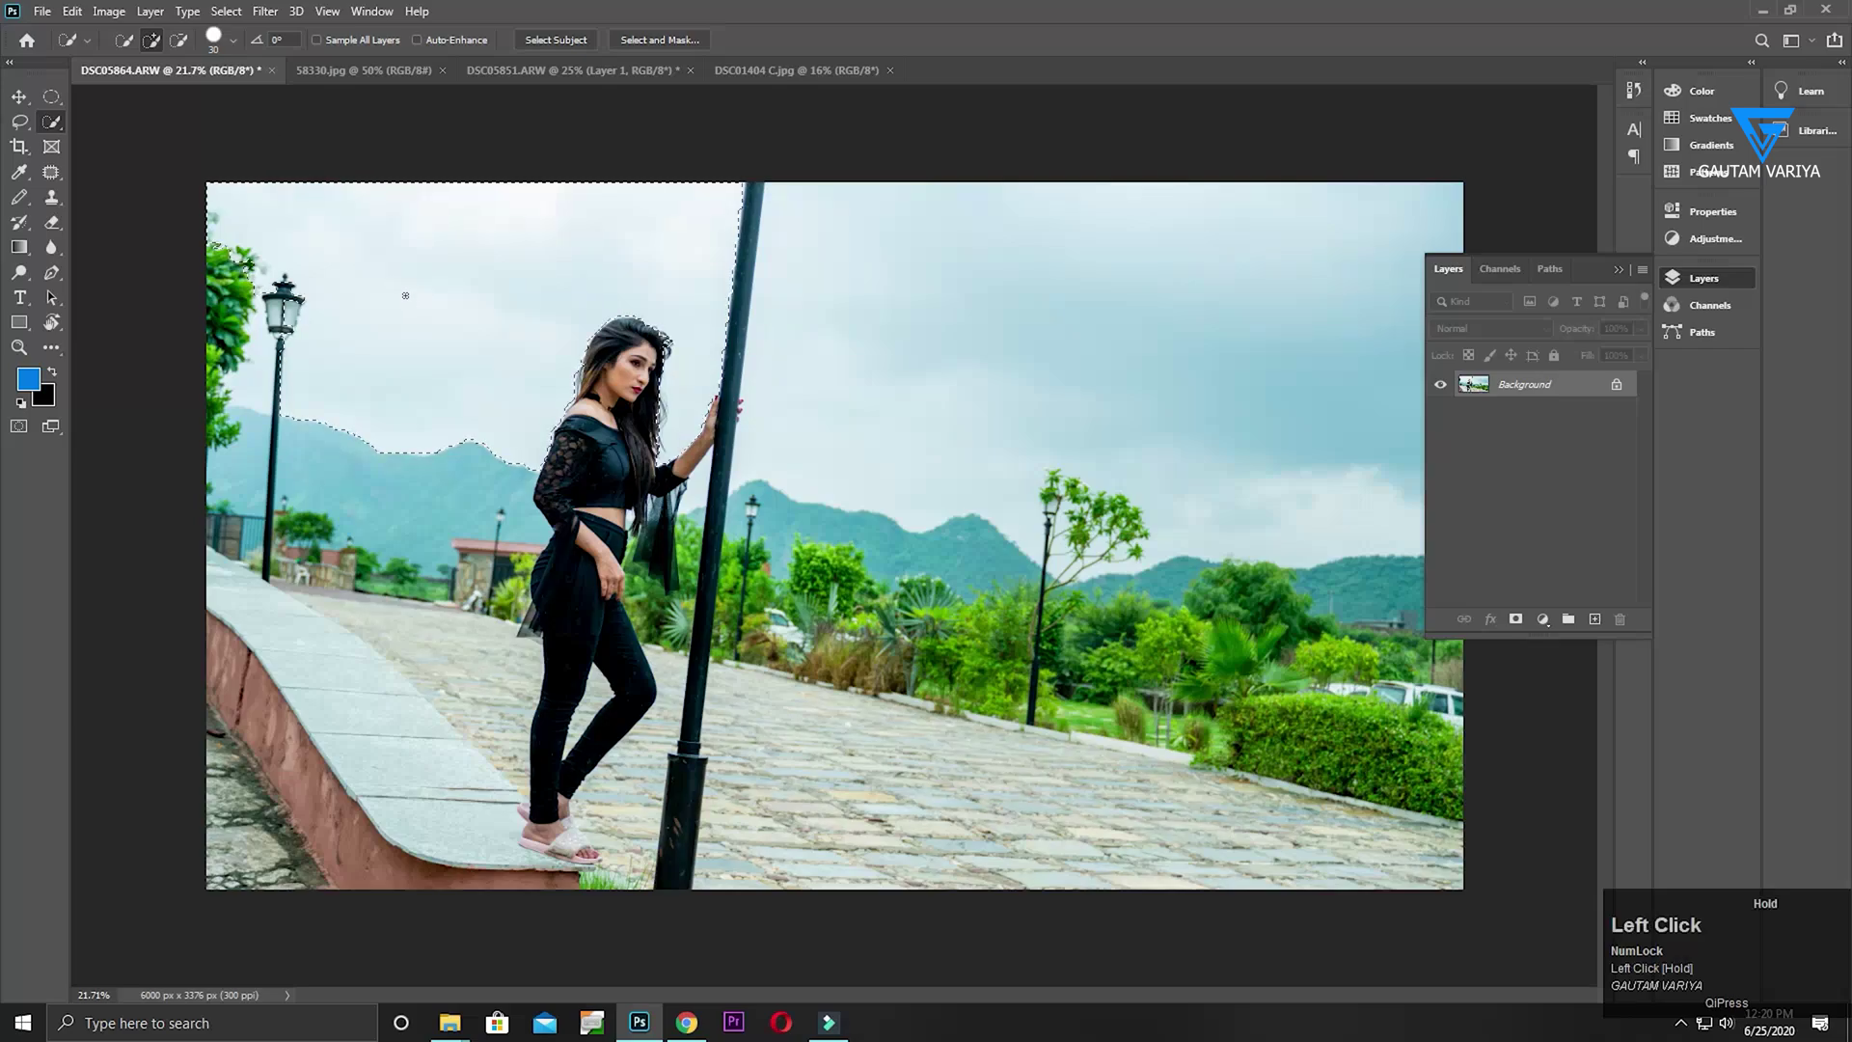
drag(881, 265, 982, 356)
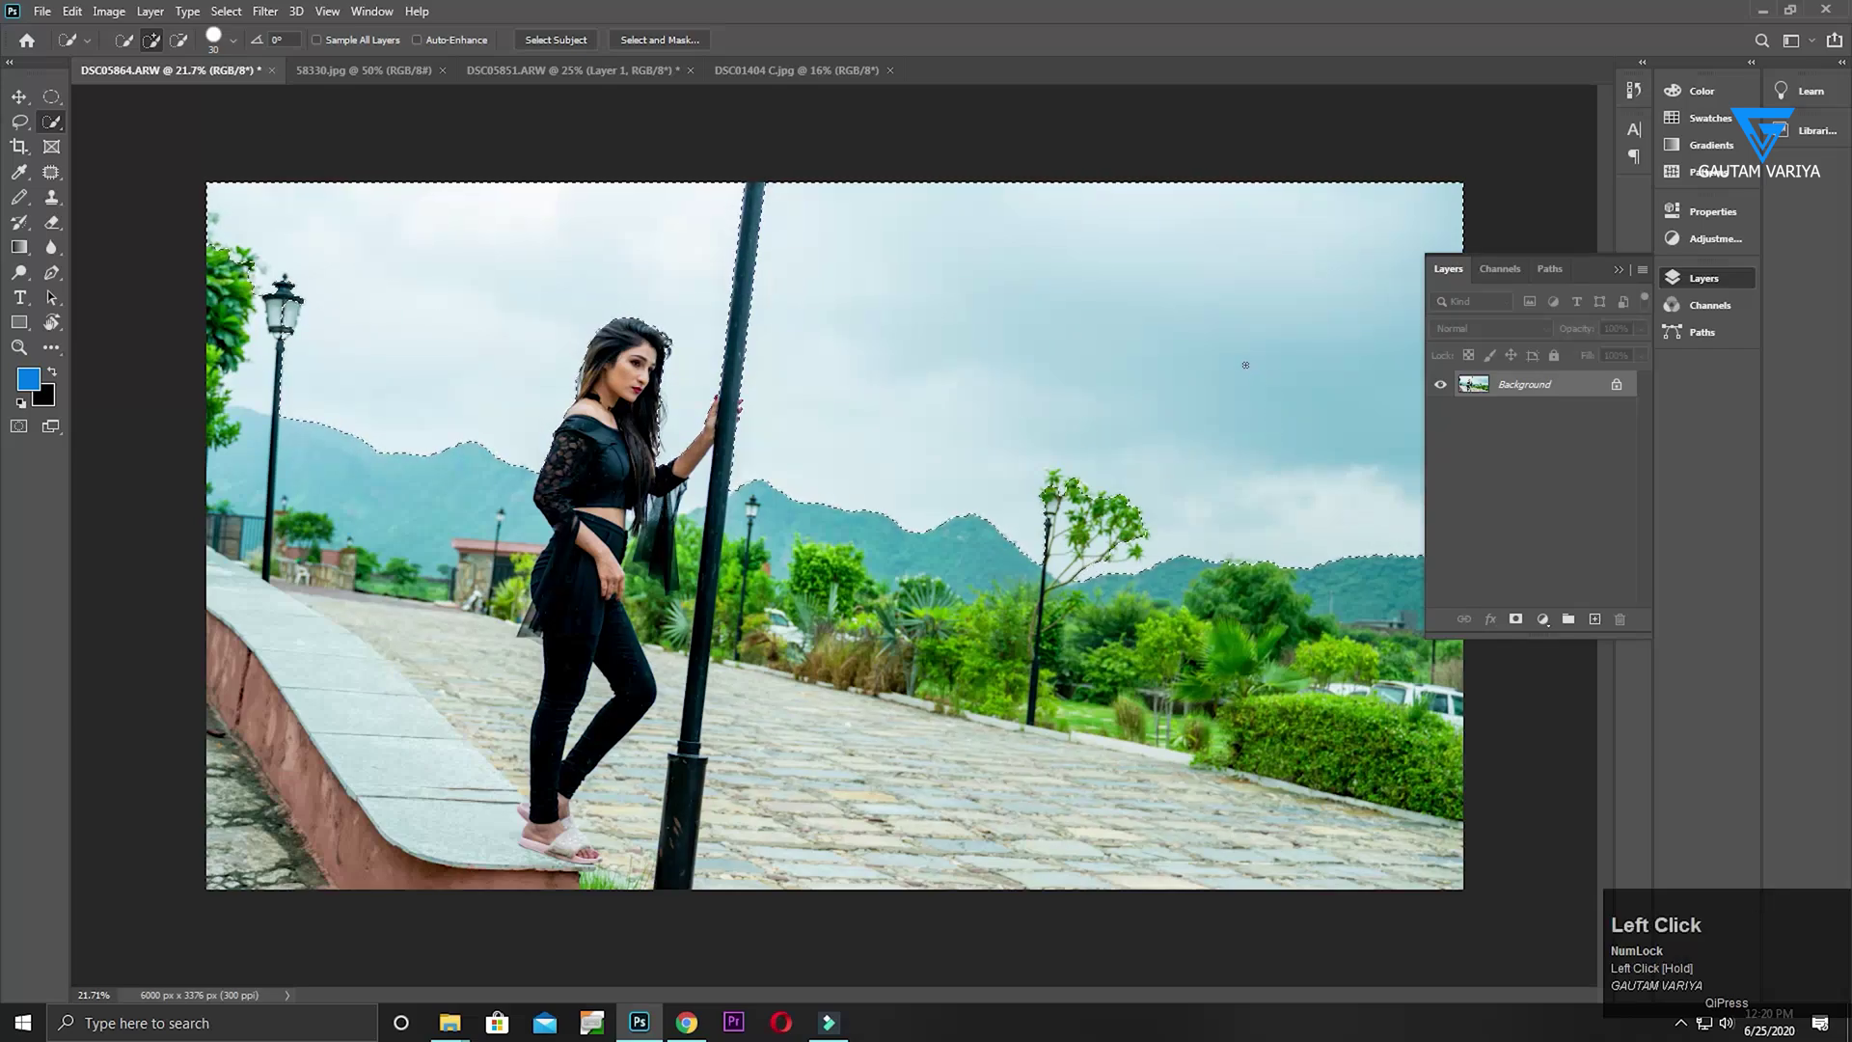
click(245, 385)
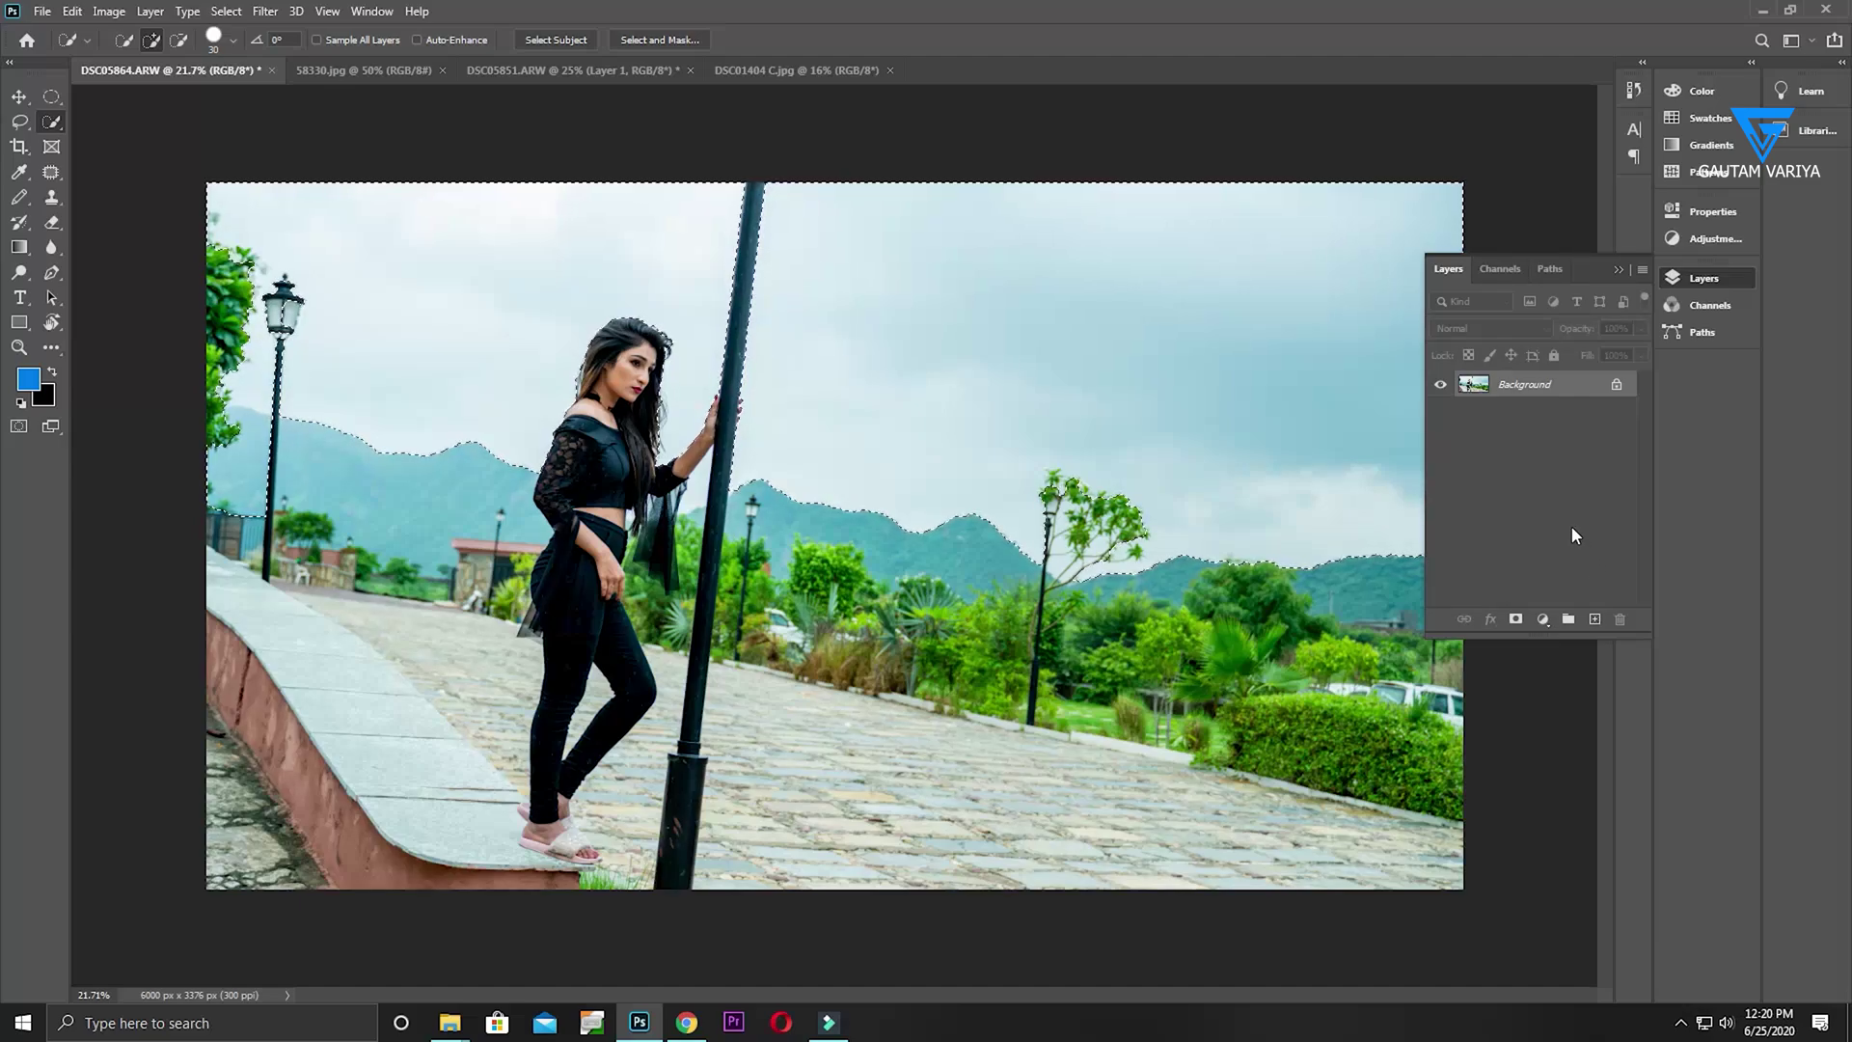
Convert the locked Background to the regular layer Layer 0, delete the selected sky from it and deselect
key(Delete)
click(1358, 303)
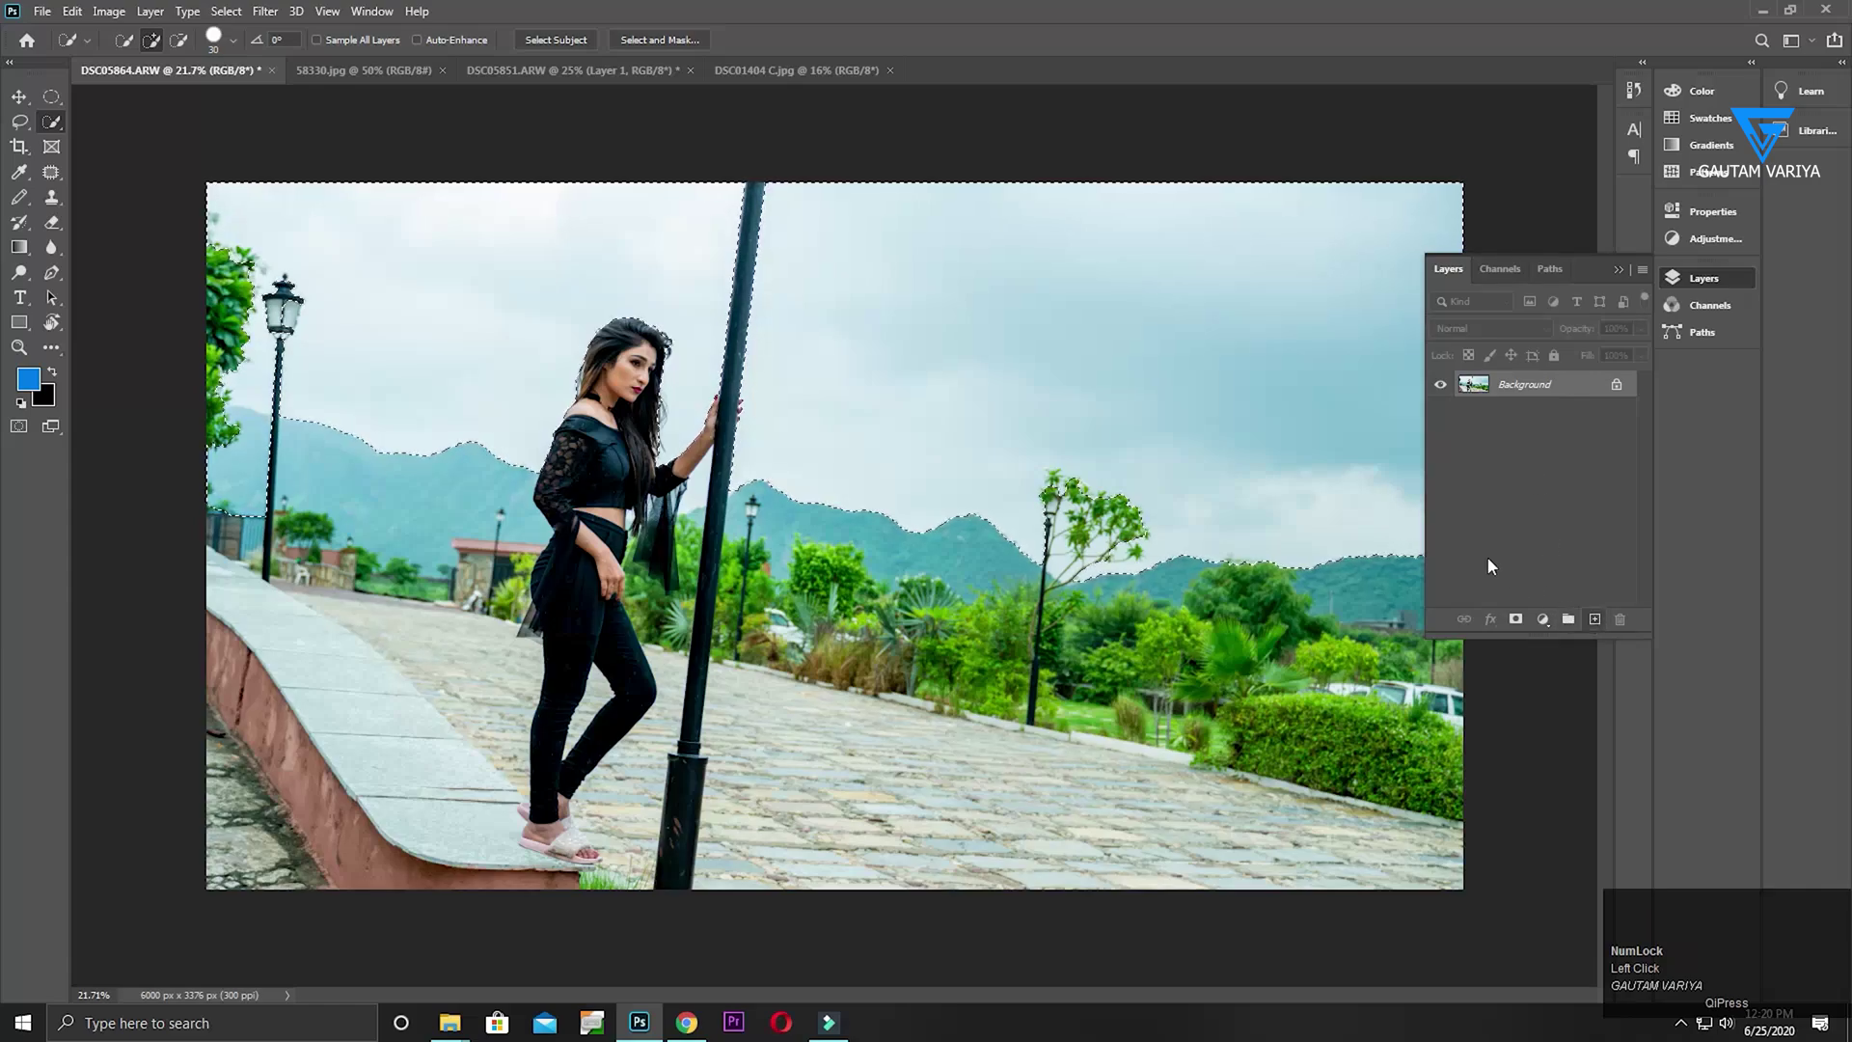
double_click(1481, 387)
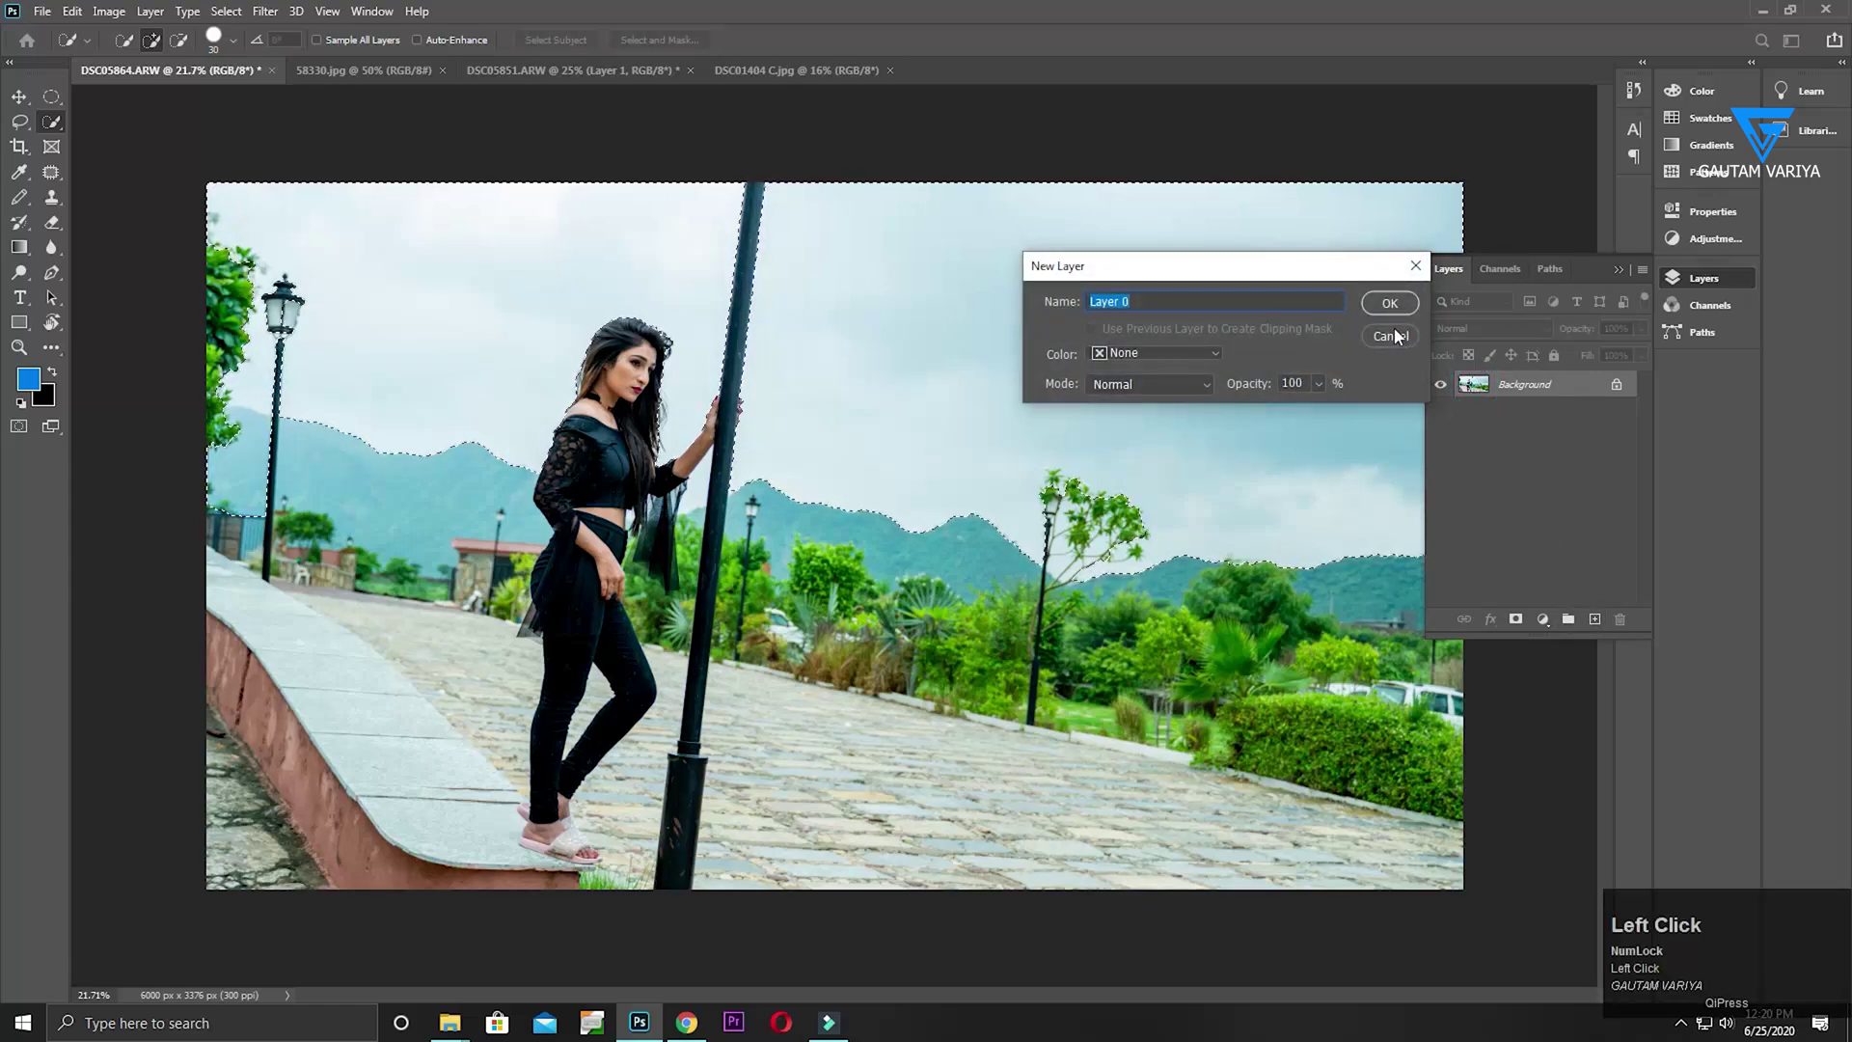
click(1389, 305)
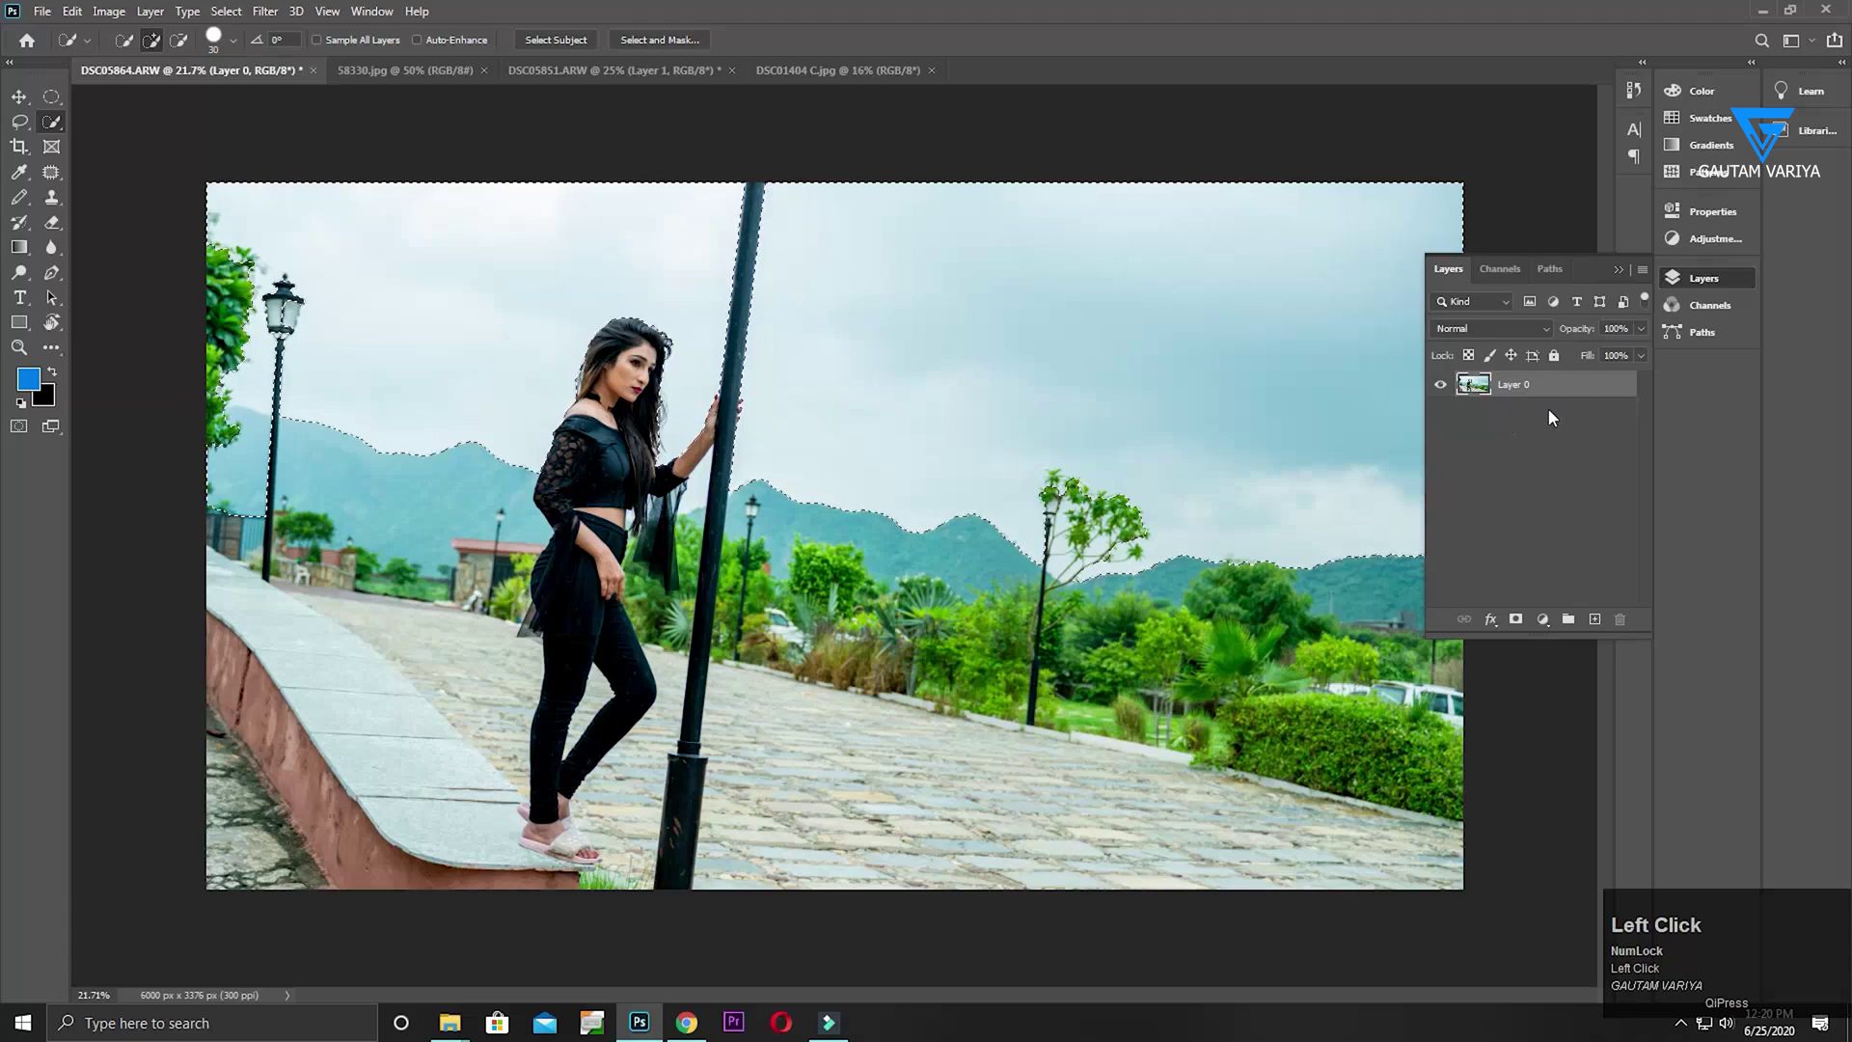
key(ctrl+z)
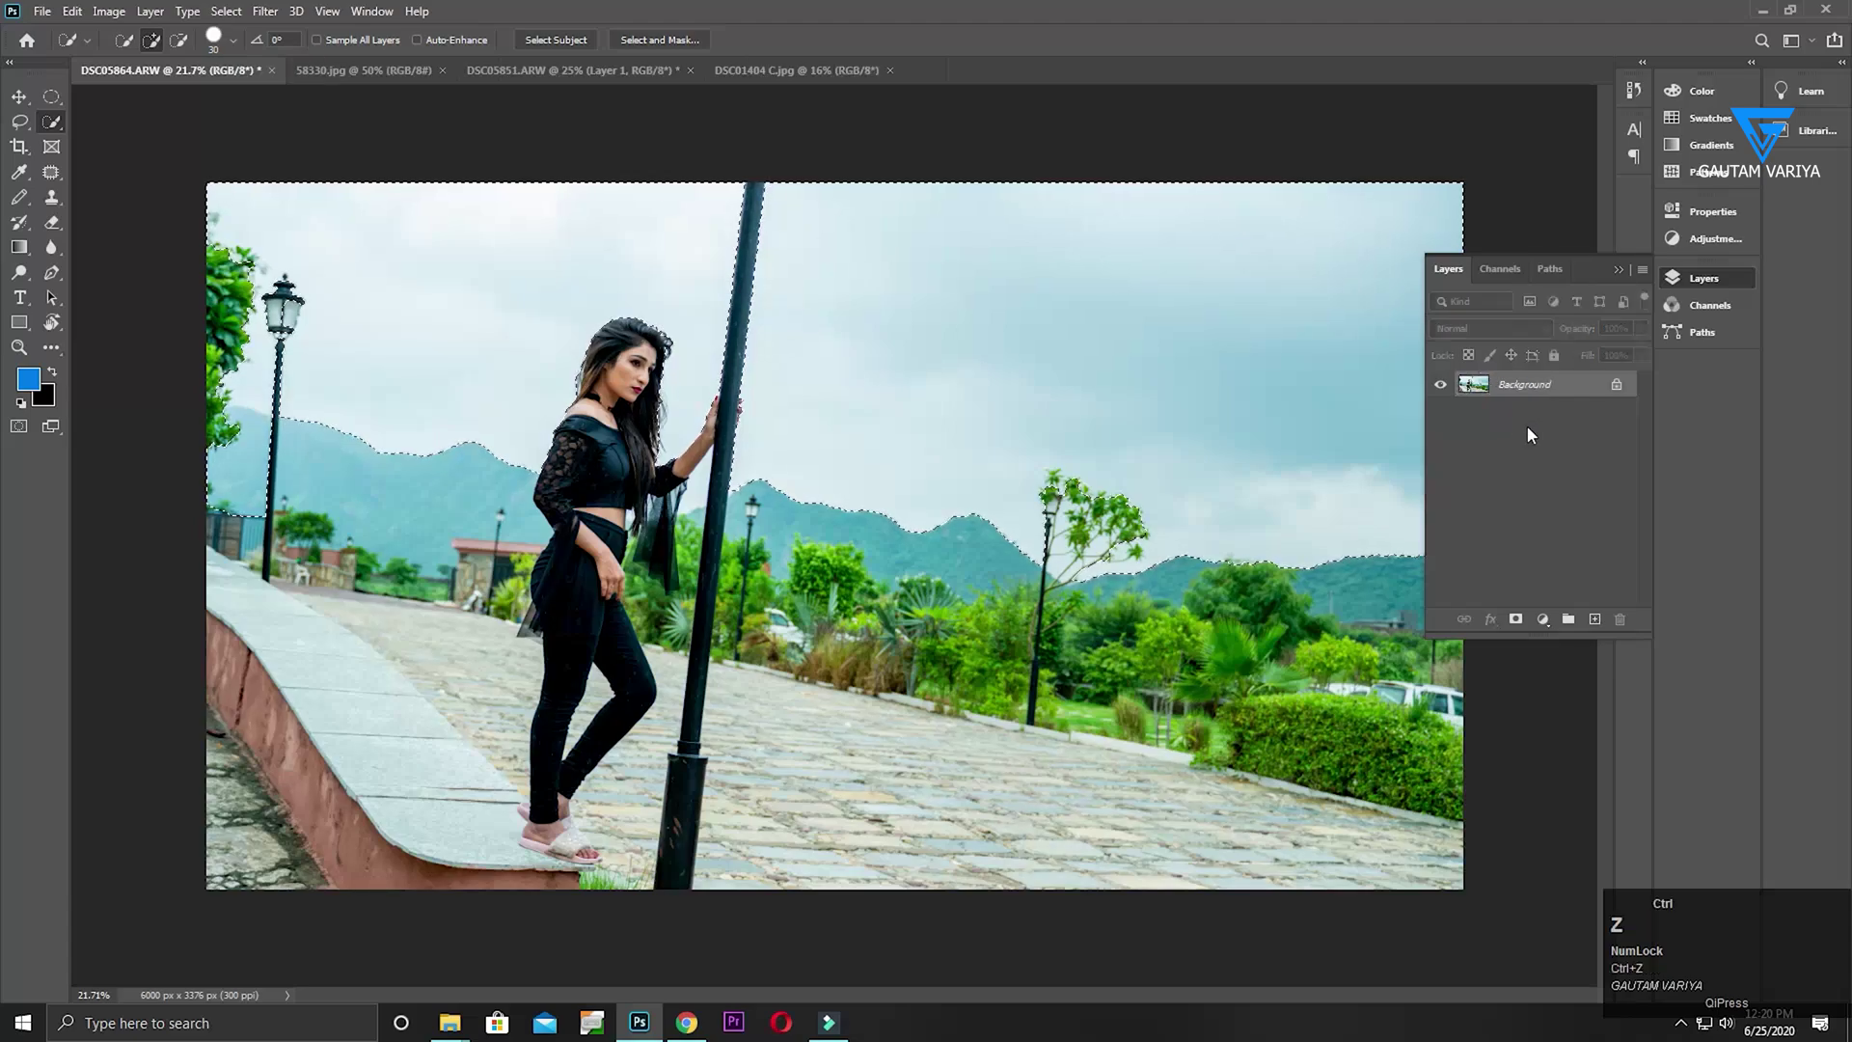
double_click(1597, 391)
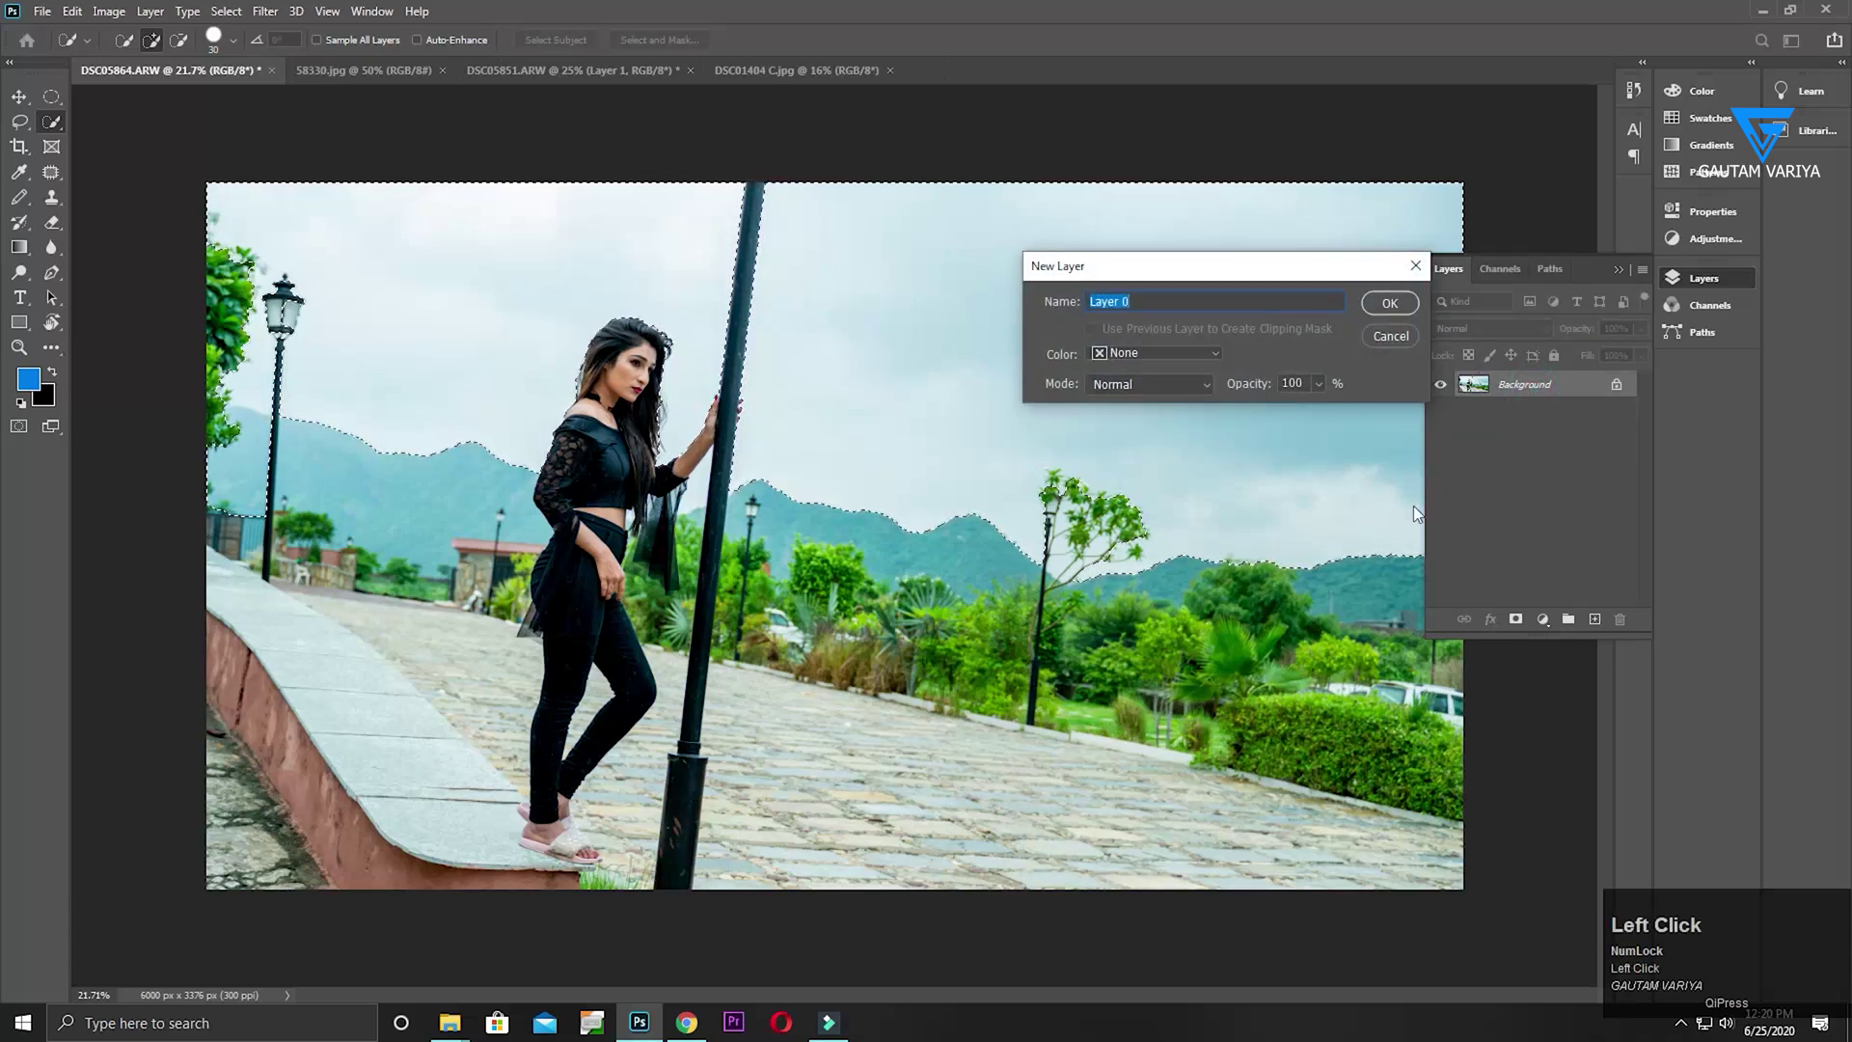
click(1386, 303)
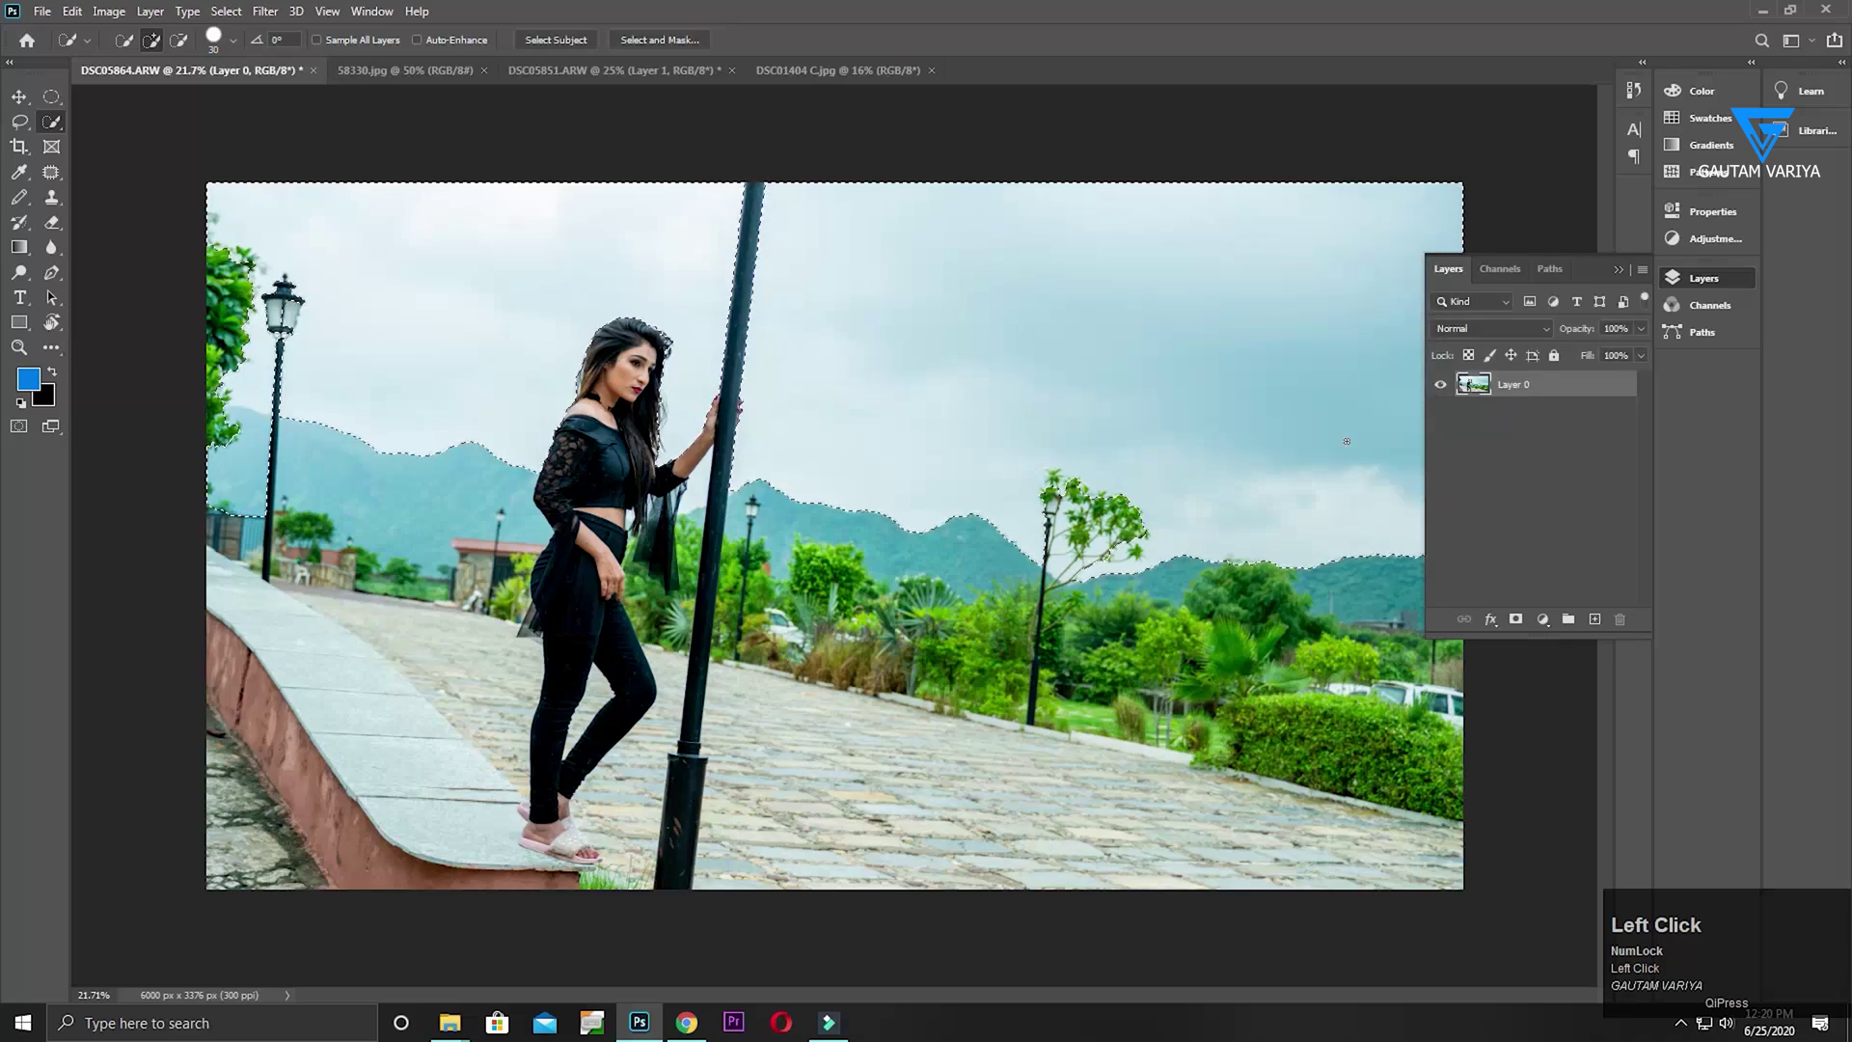
key(Delete)
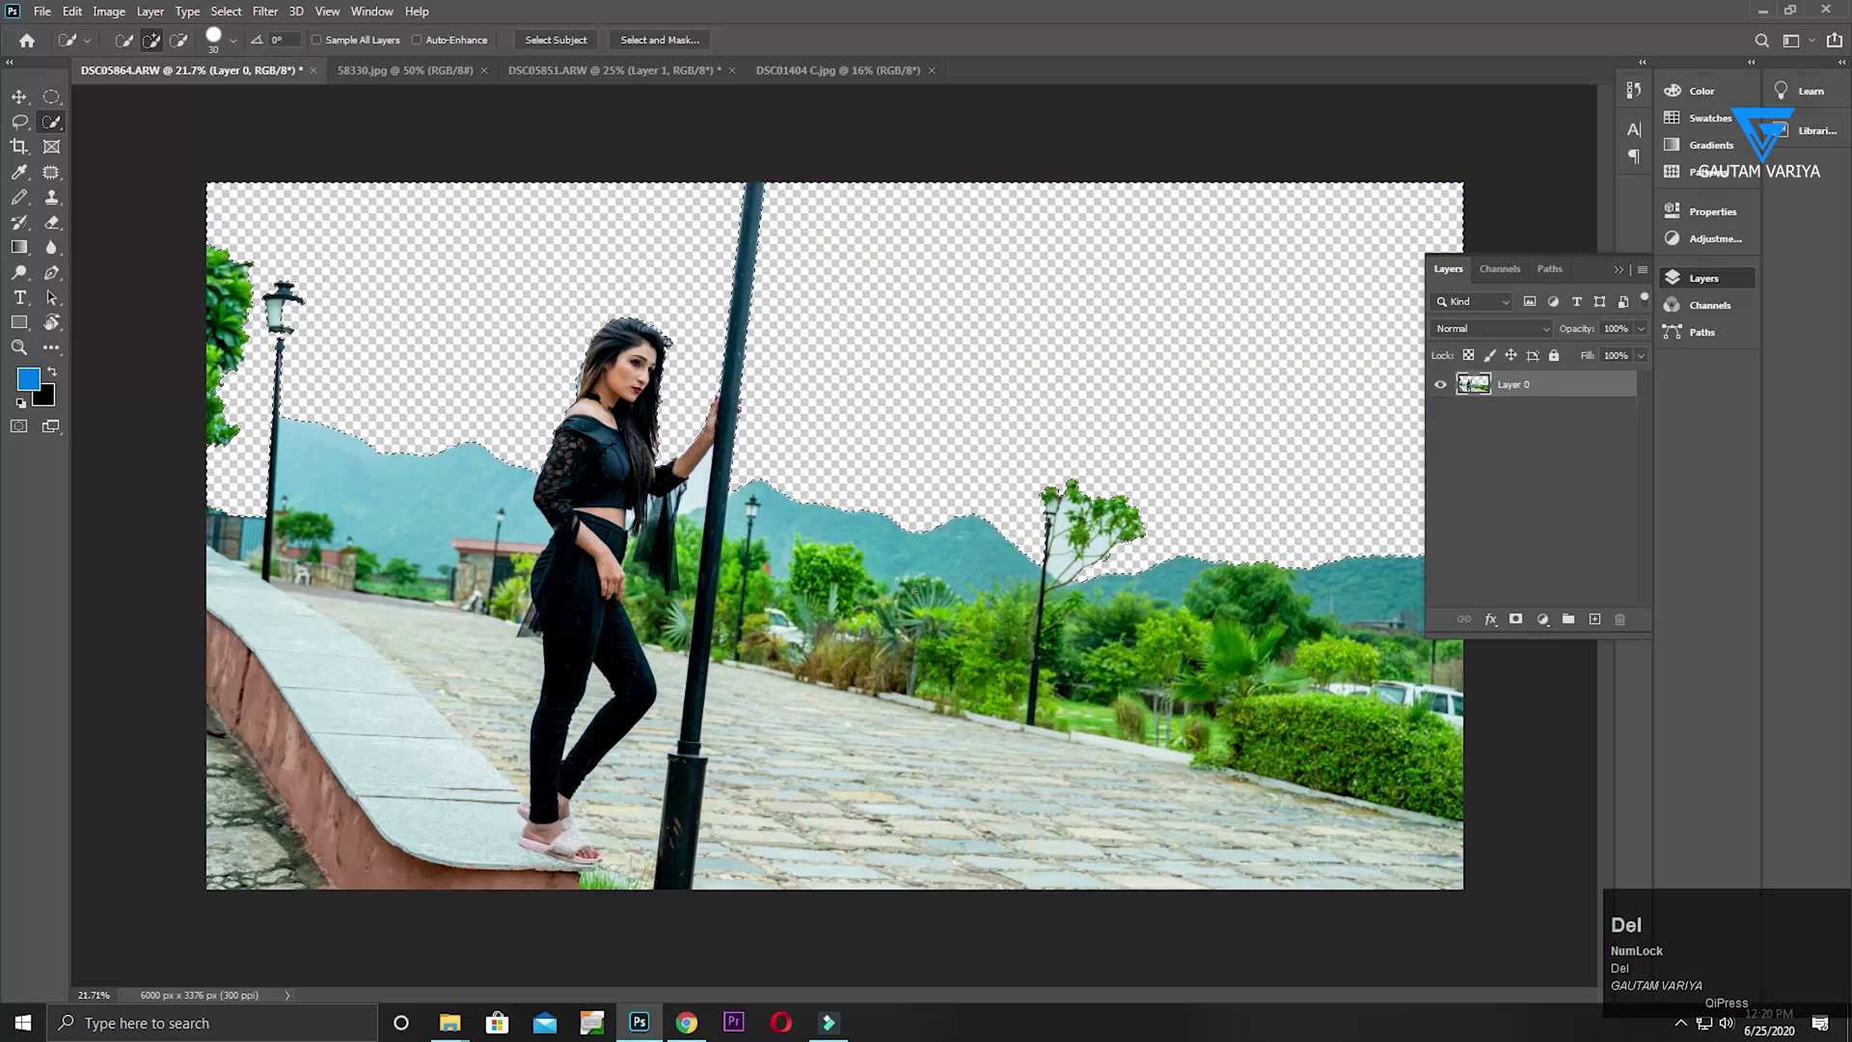
key(ctrl+d)
Copy the whole cloud image in 58330.jpg and return to the DSC05864.ARW photo
click(415, 76)
key(ctrl+a)
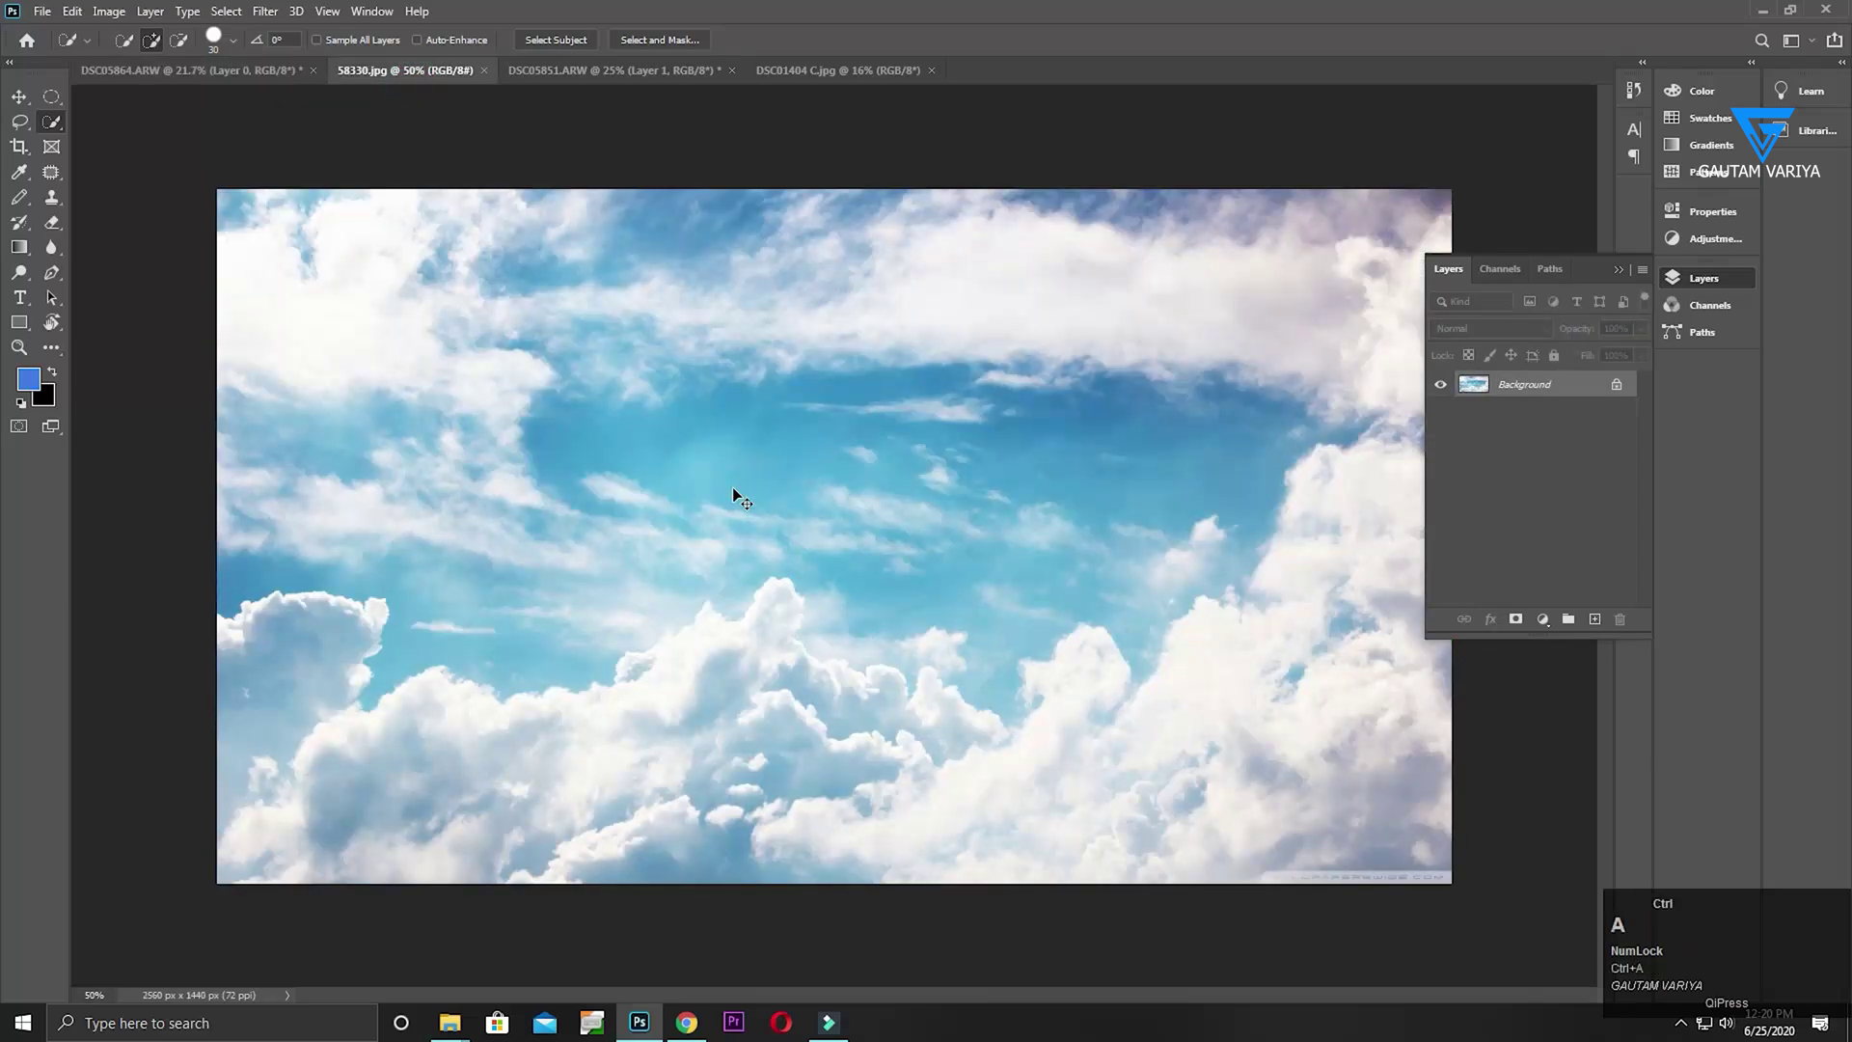
key(ctrl+Tab)
key(ctrl+Tab)
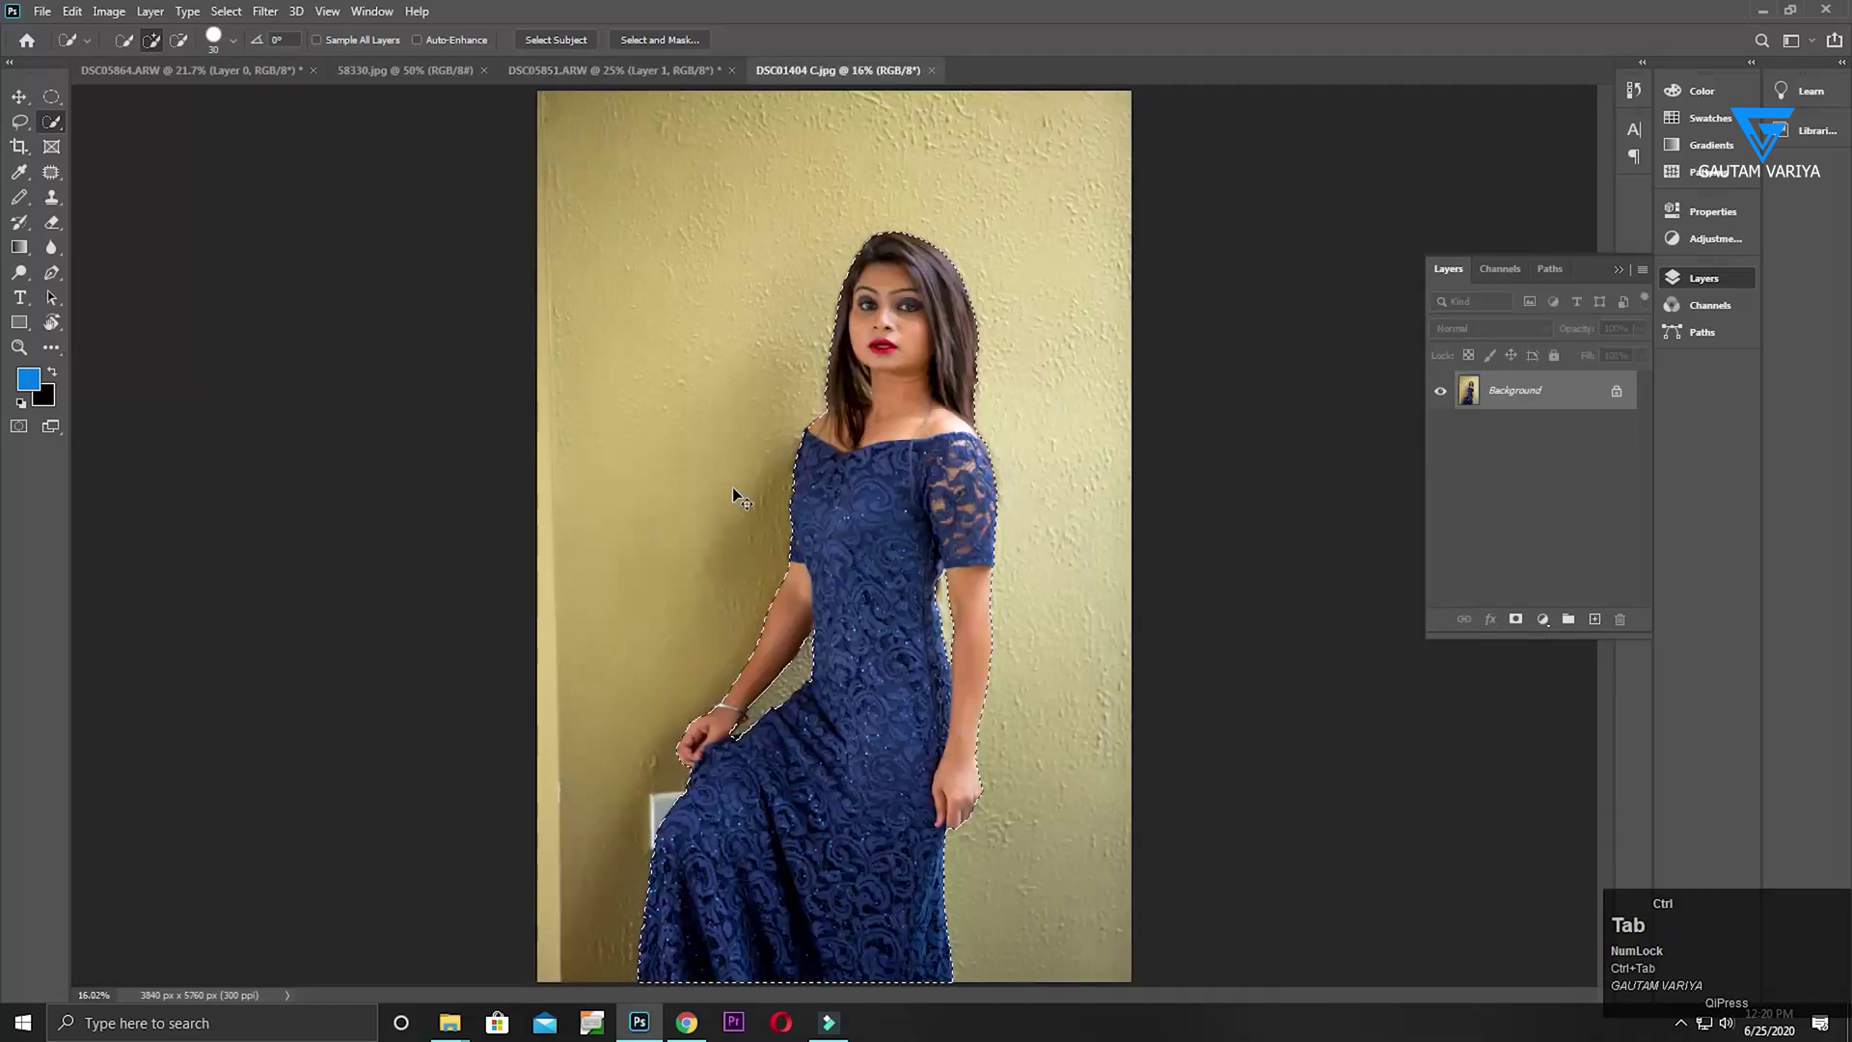
key(ctrl+Tab)
Add a new layer beneath Layer 0 and paste the cloud image into it
click(1594, 618)
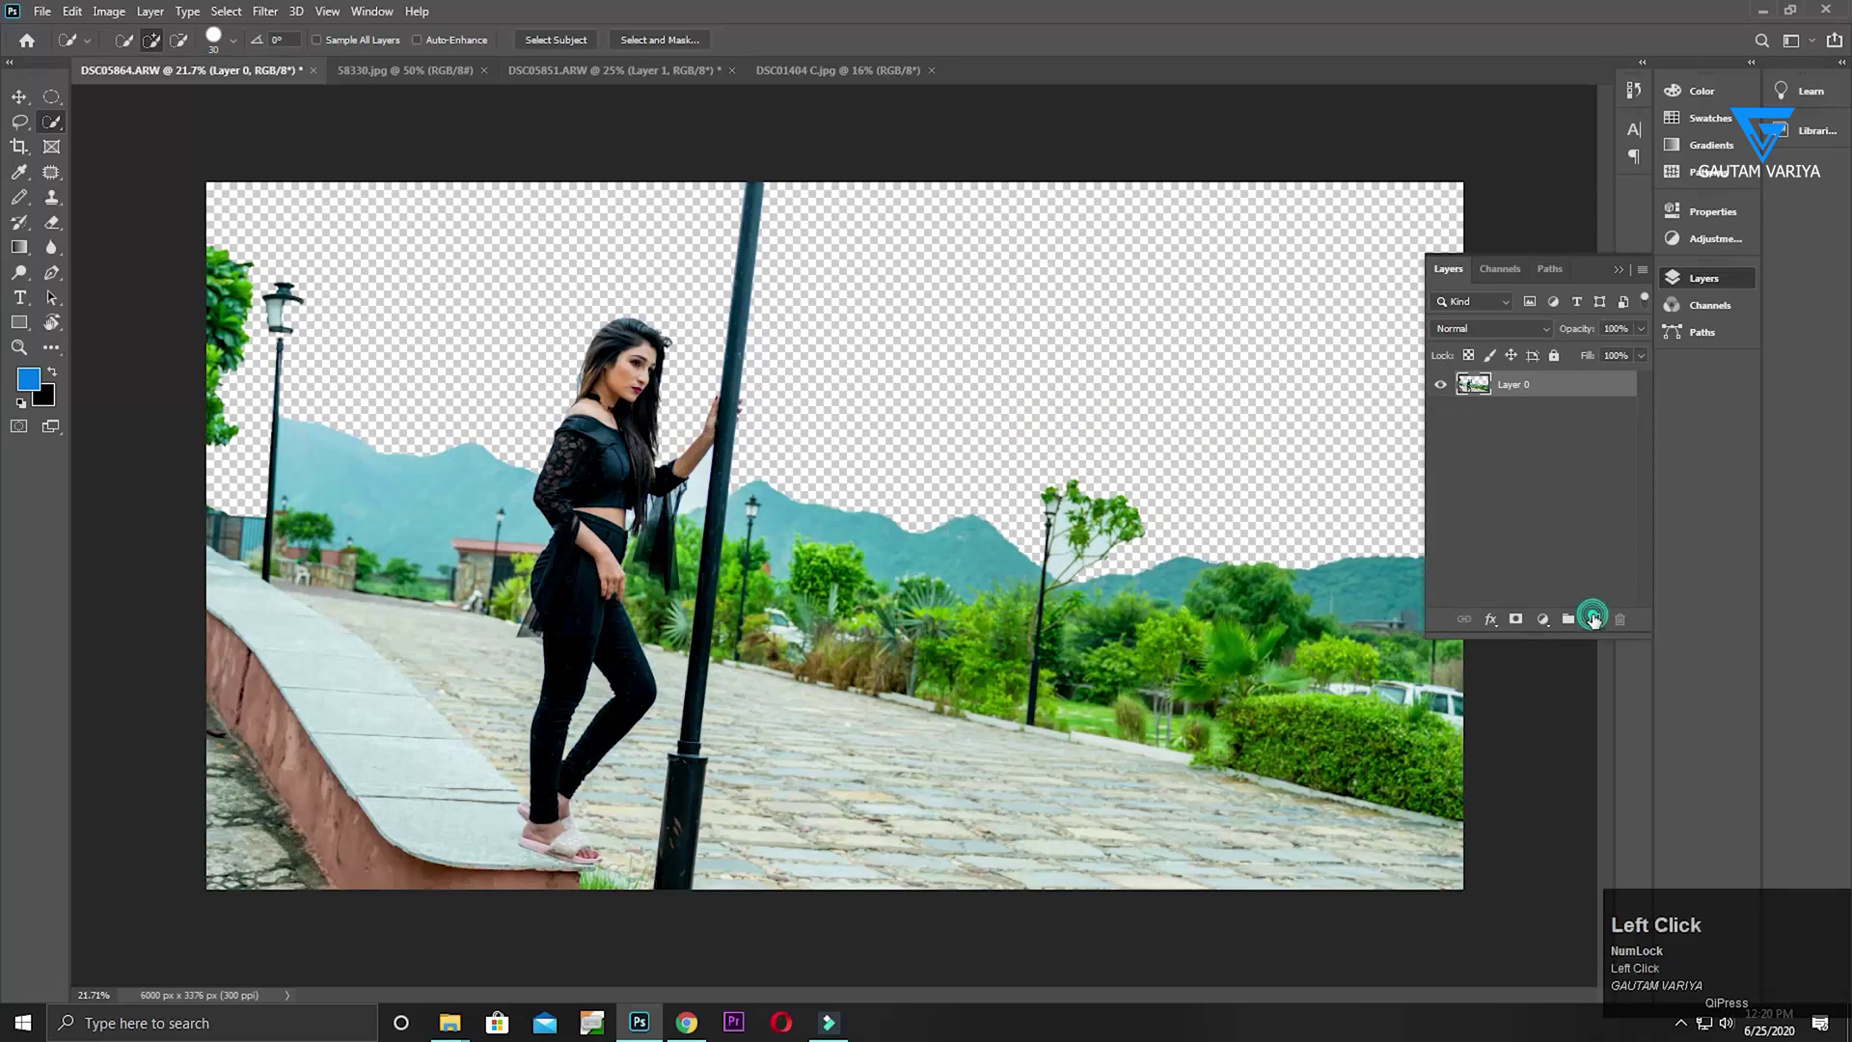
drag(1528, 384, 1537, 443)
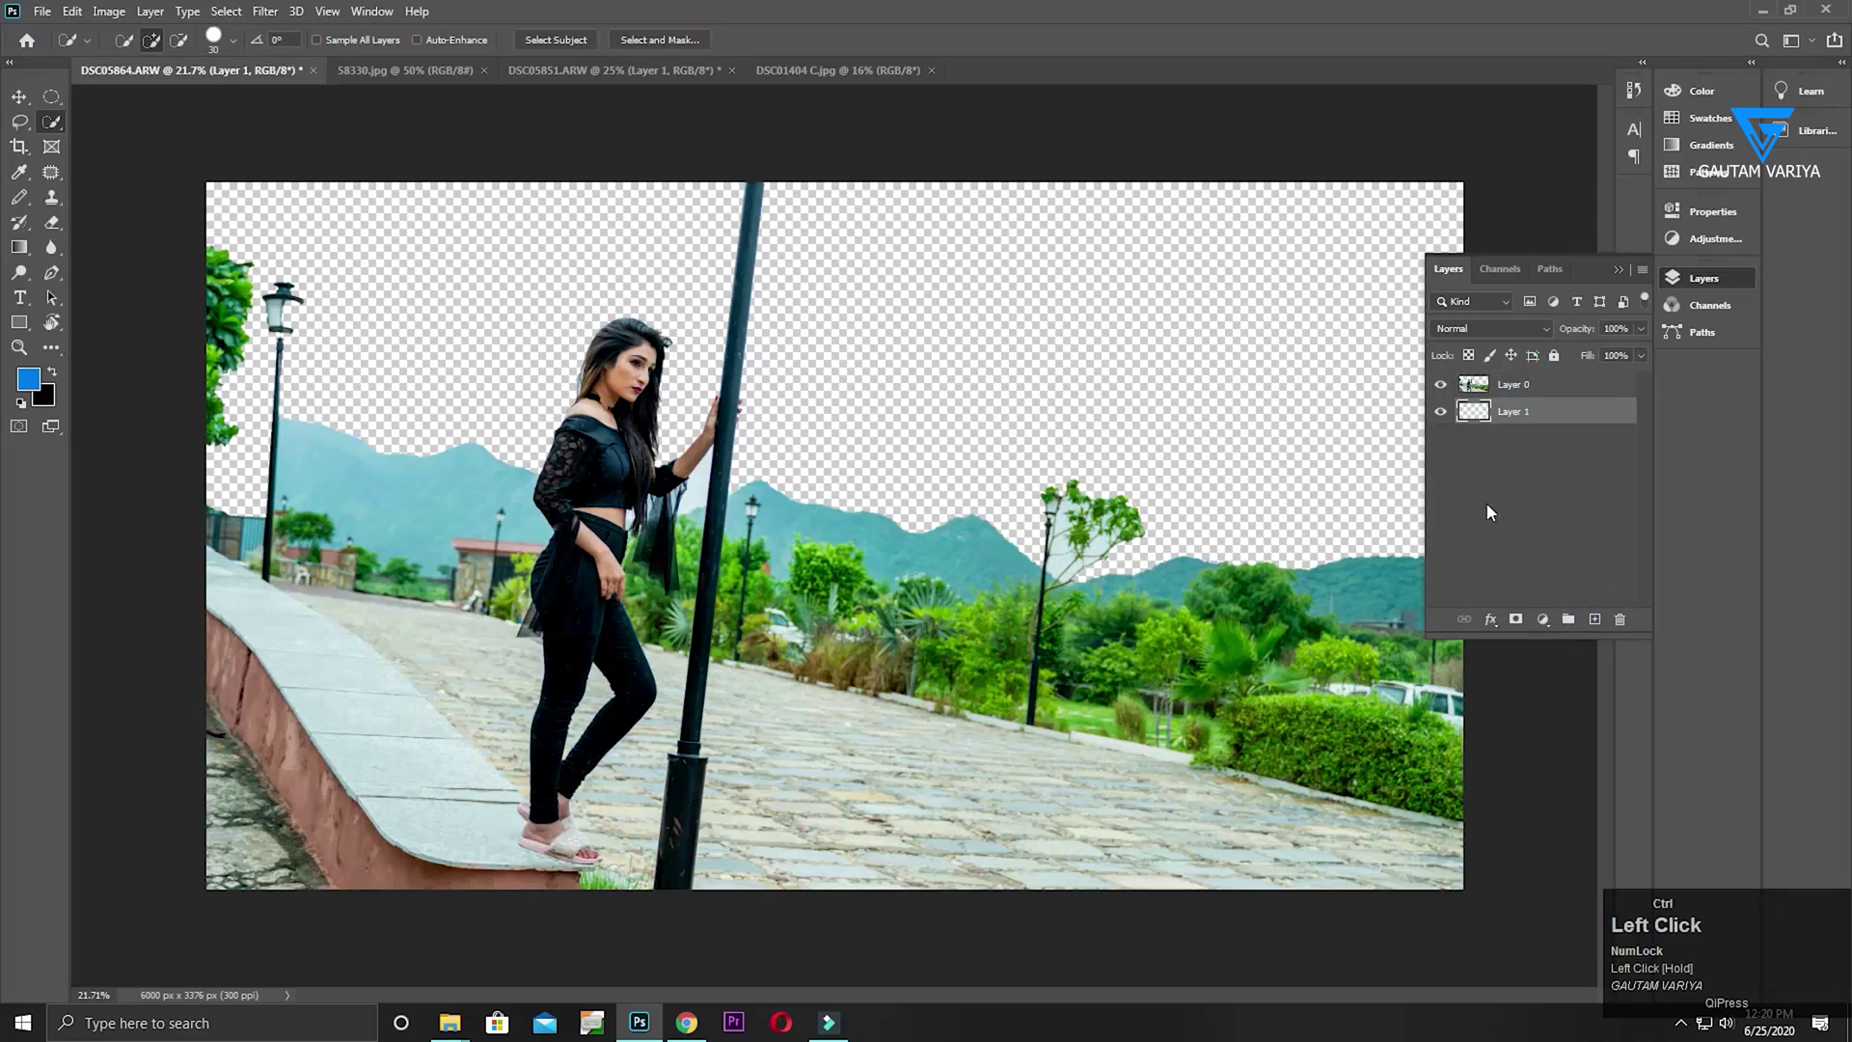
key(ctrl+v)
Scale the pasted cloud image up proportionally until it fills the sky across the full width of the photo
key(ctrl+t)
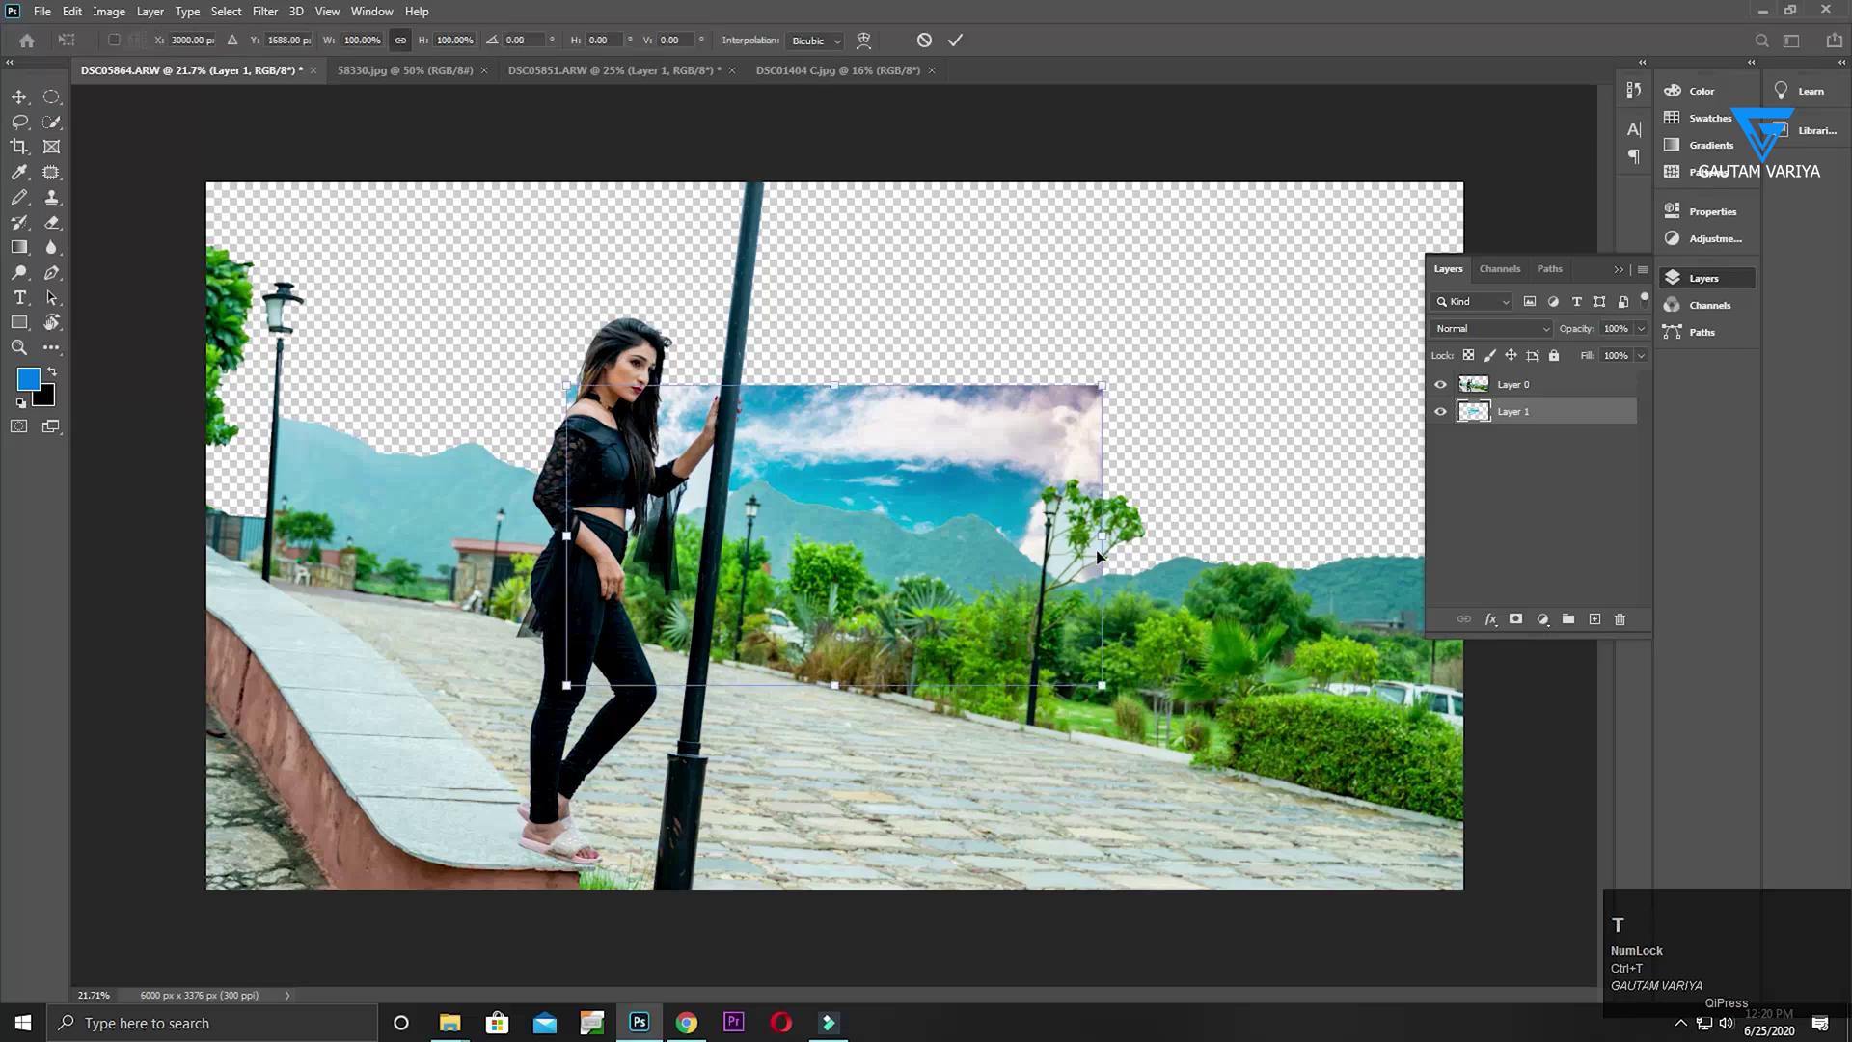
drag(1103, 685, 1508, 913)
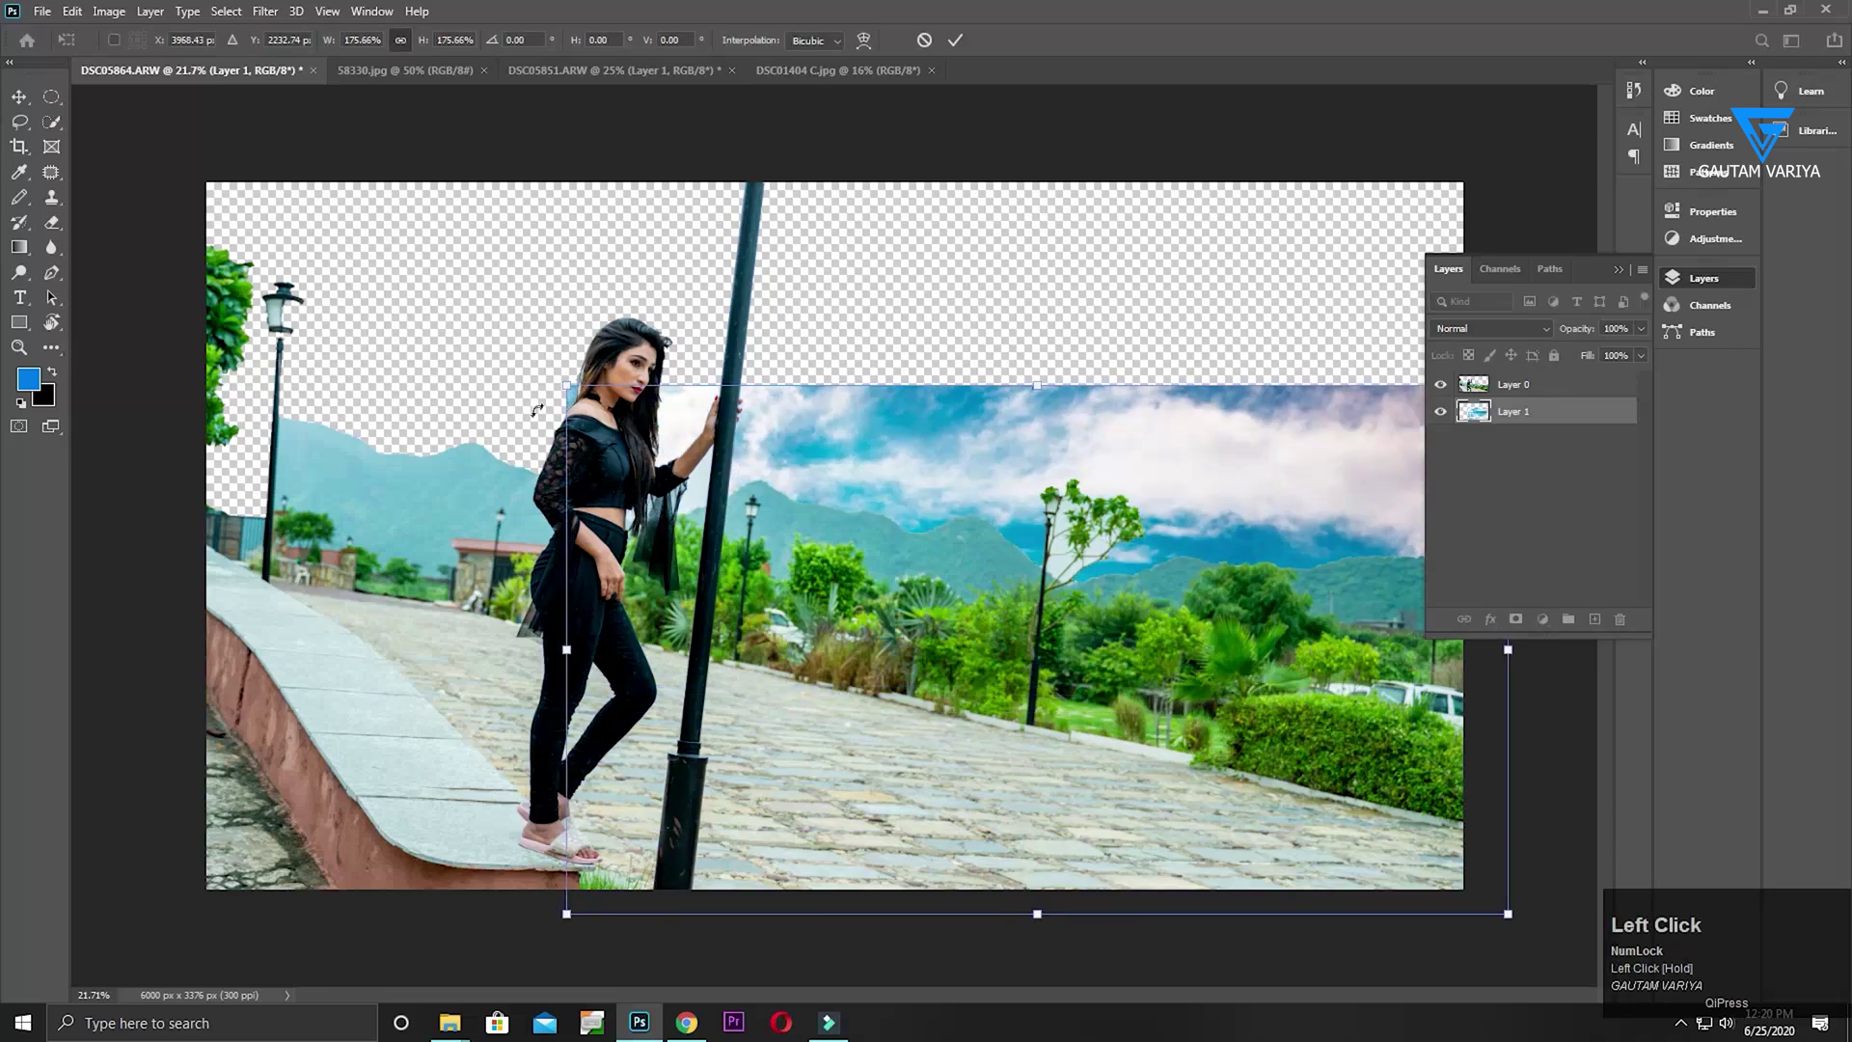
drag(569, 388, 192, 181)
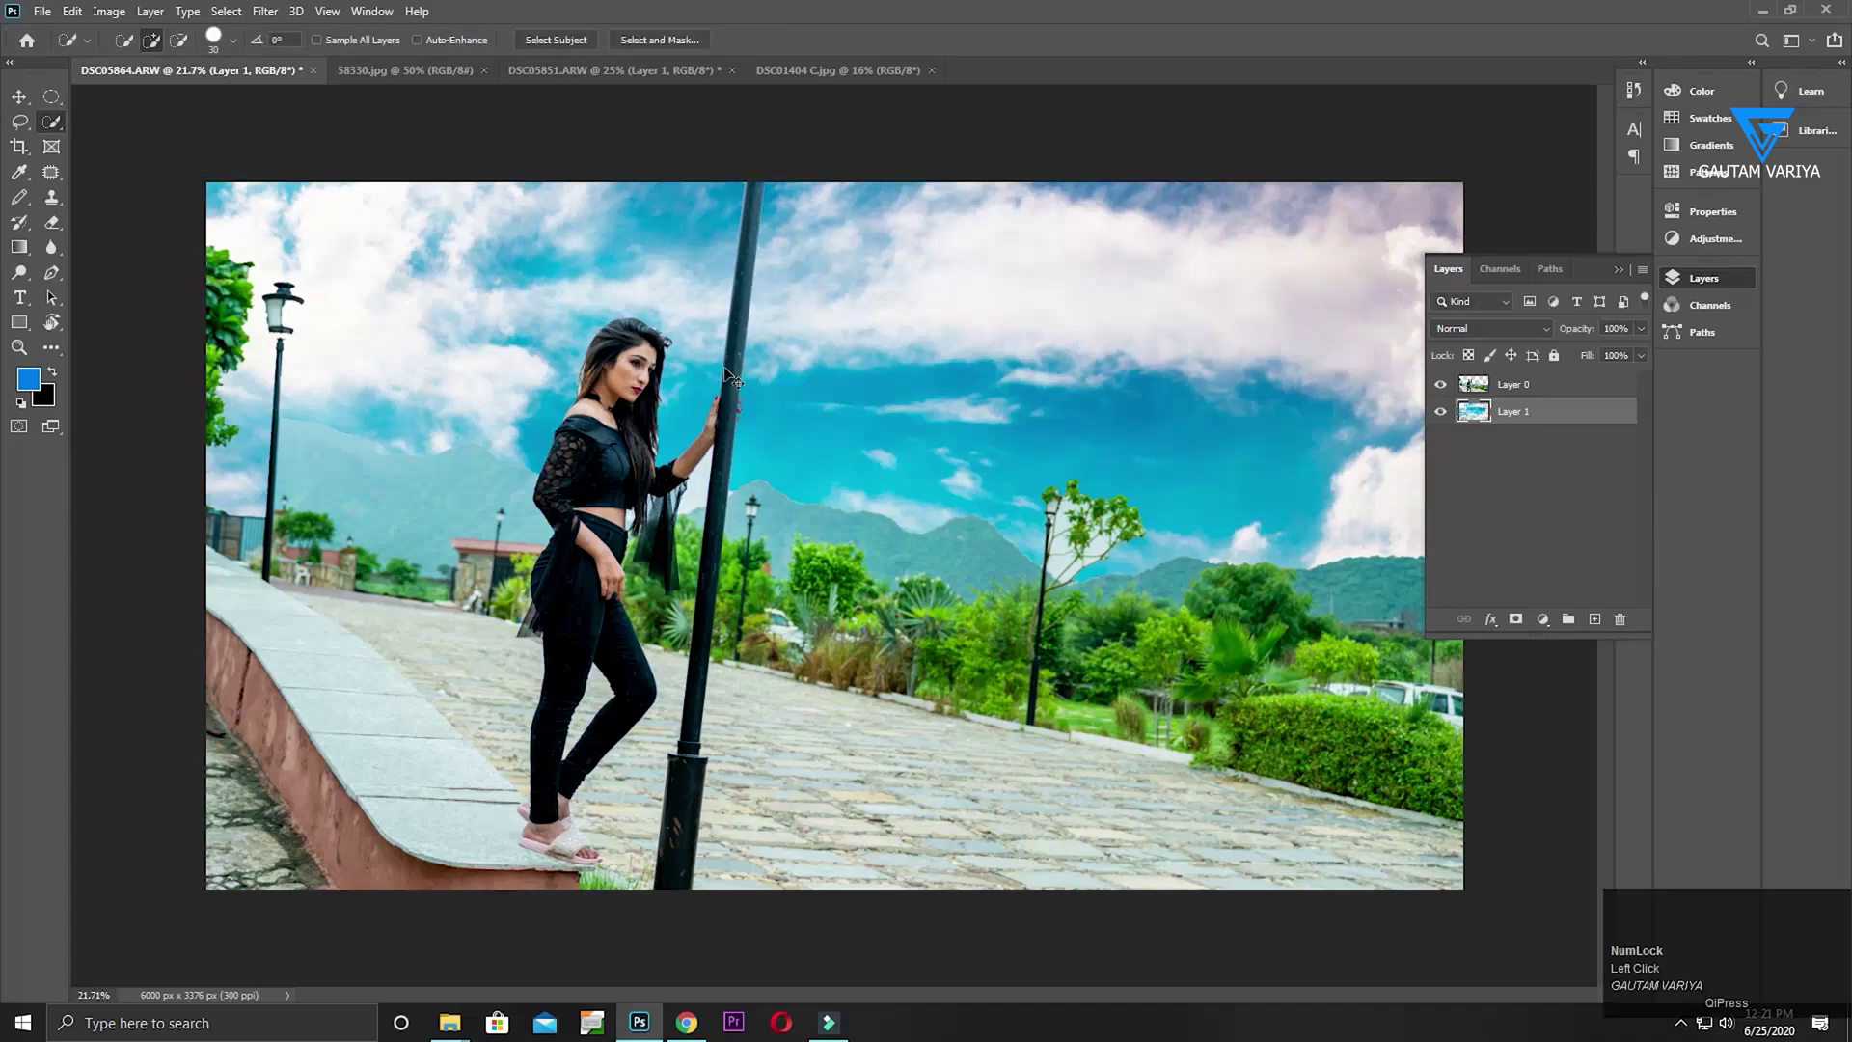
Inspect the cut-out edge around the hair, then delete the leftover sky between the woman's arm and the pole from Layer 0
drag(667, 353, 764, 477)
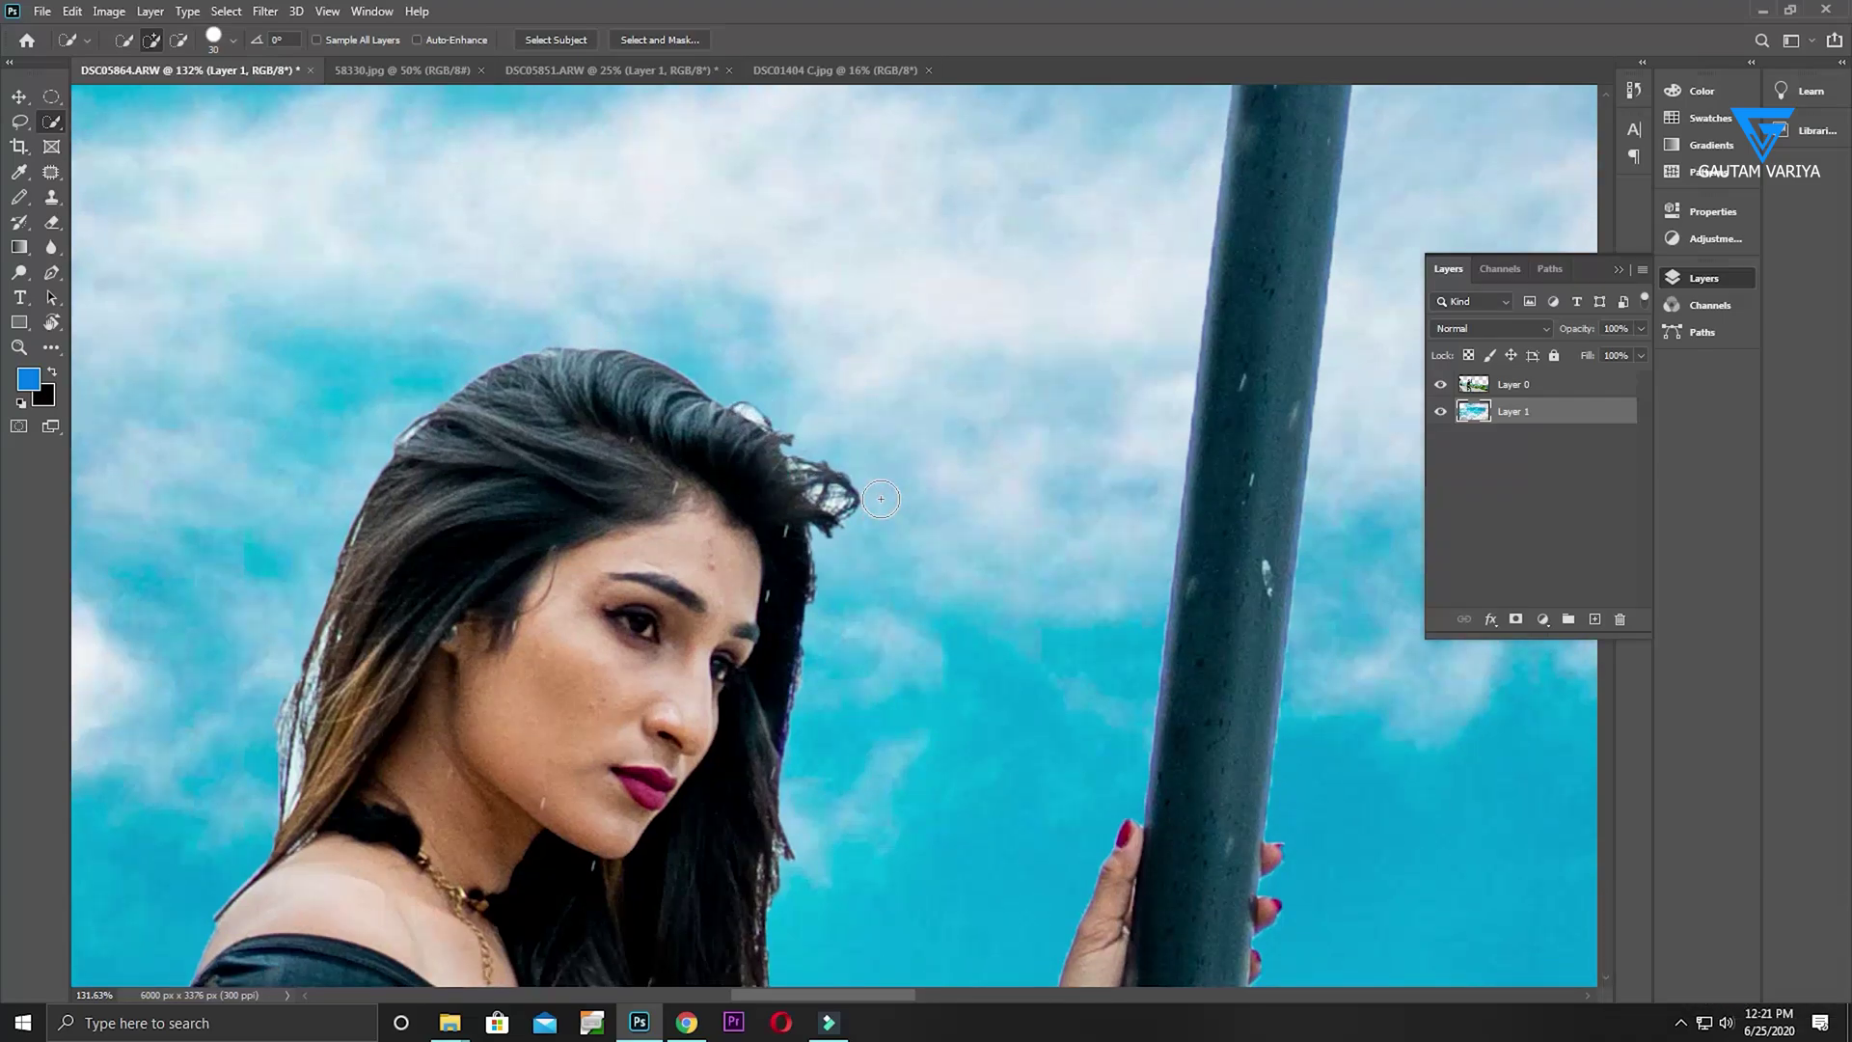
key(ctrl+minus)
key(ctrl+minus)
key(ctrl+minus)
key(ctrl+minus)
key(ctrl+minus)
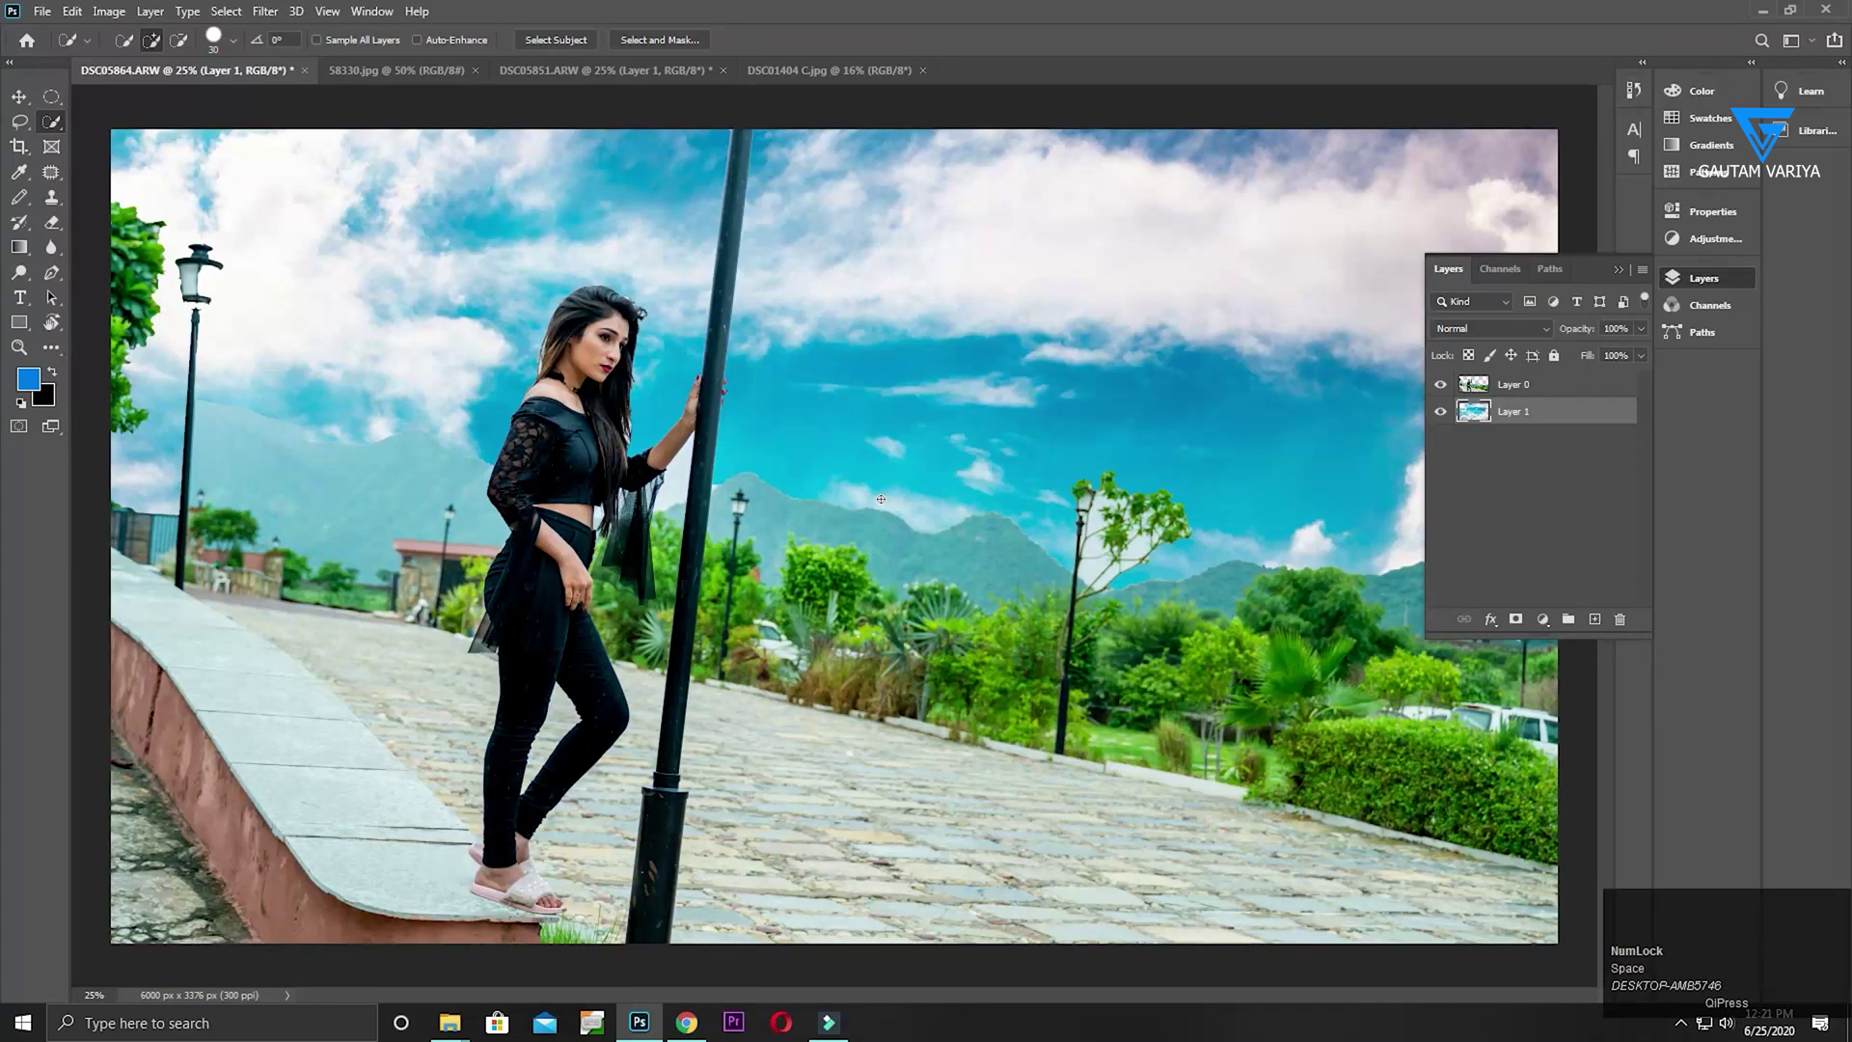
click(675, 470)
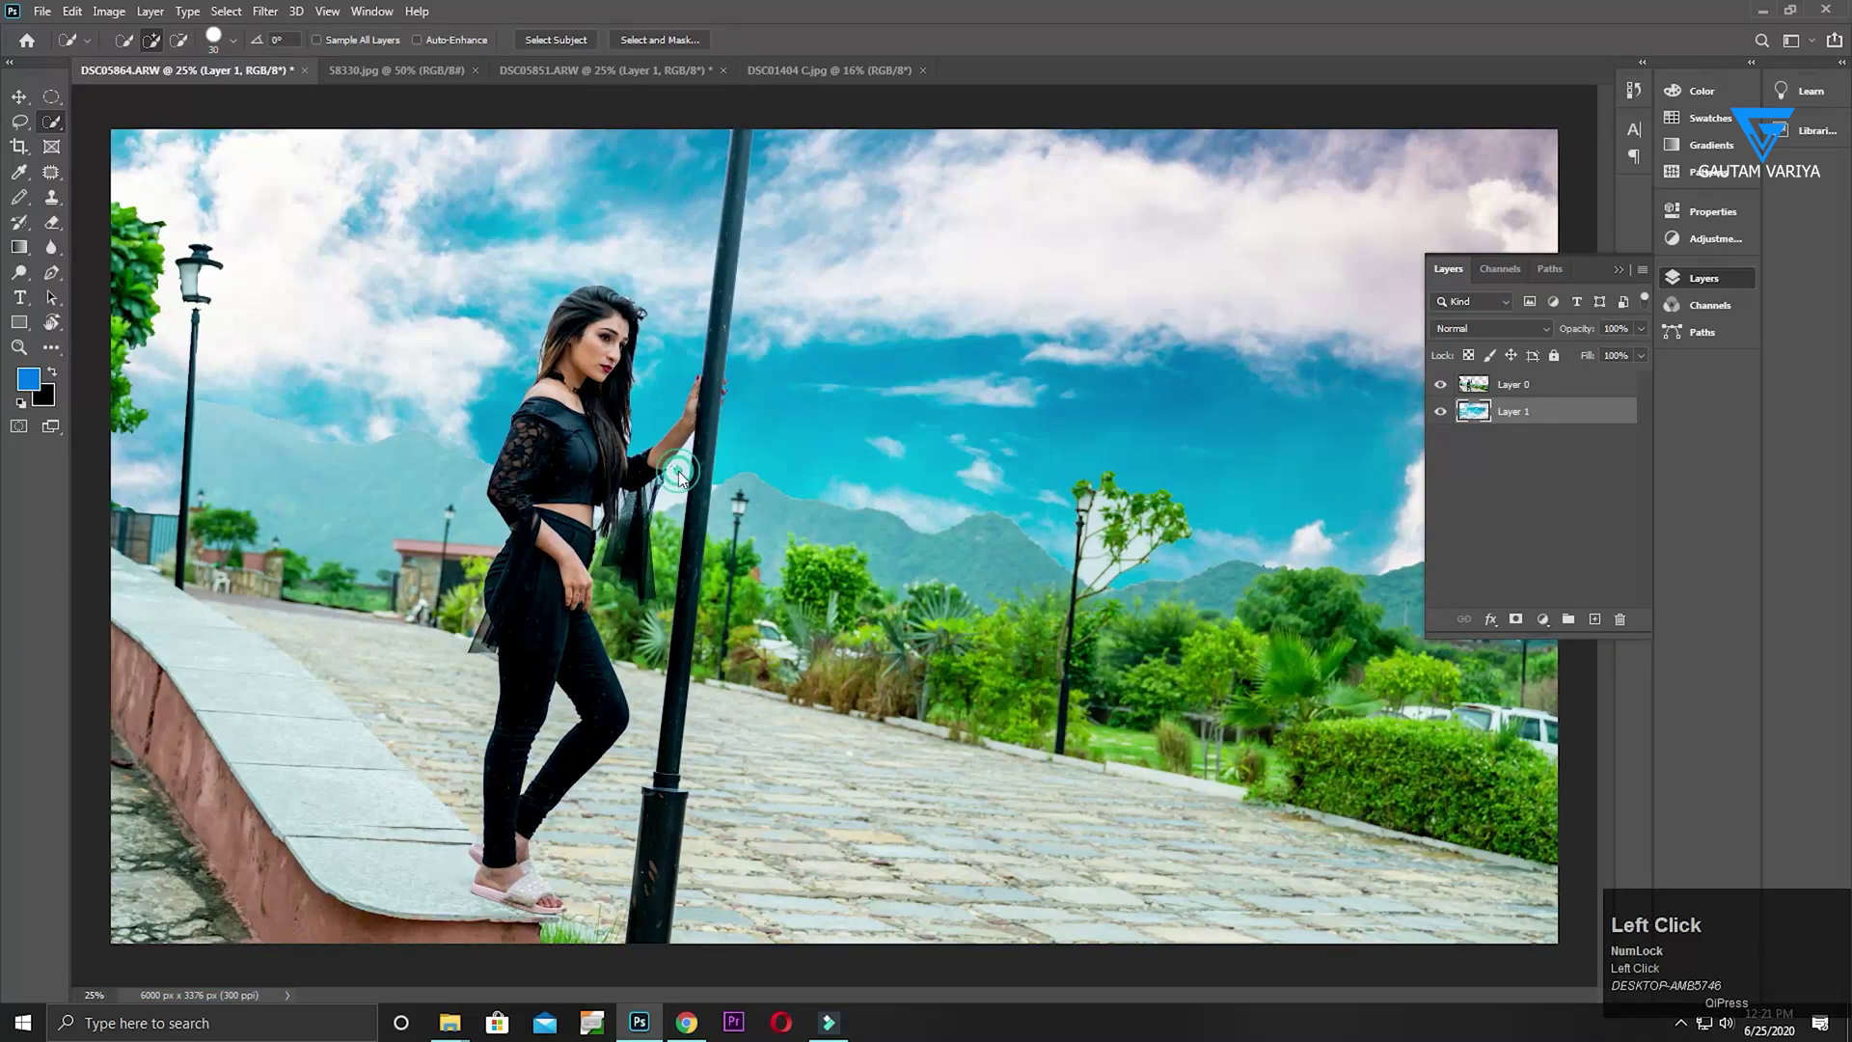
click(1532, 391)
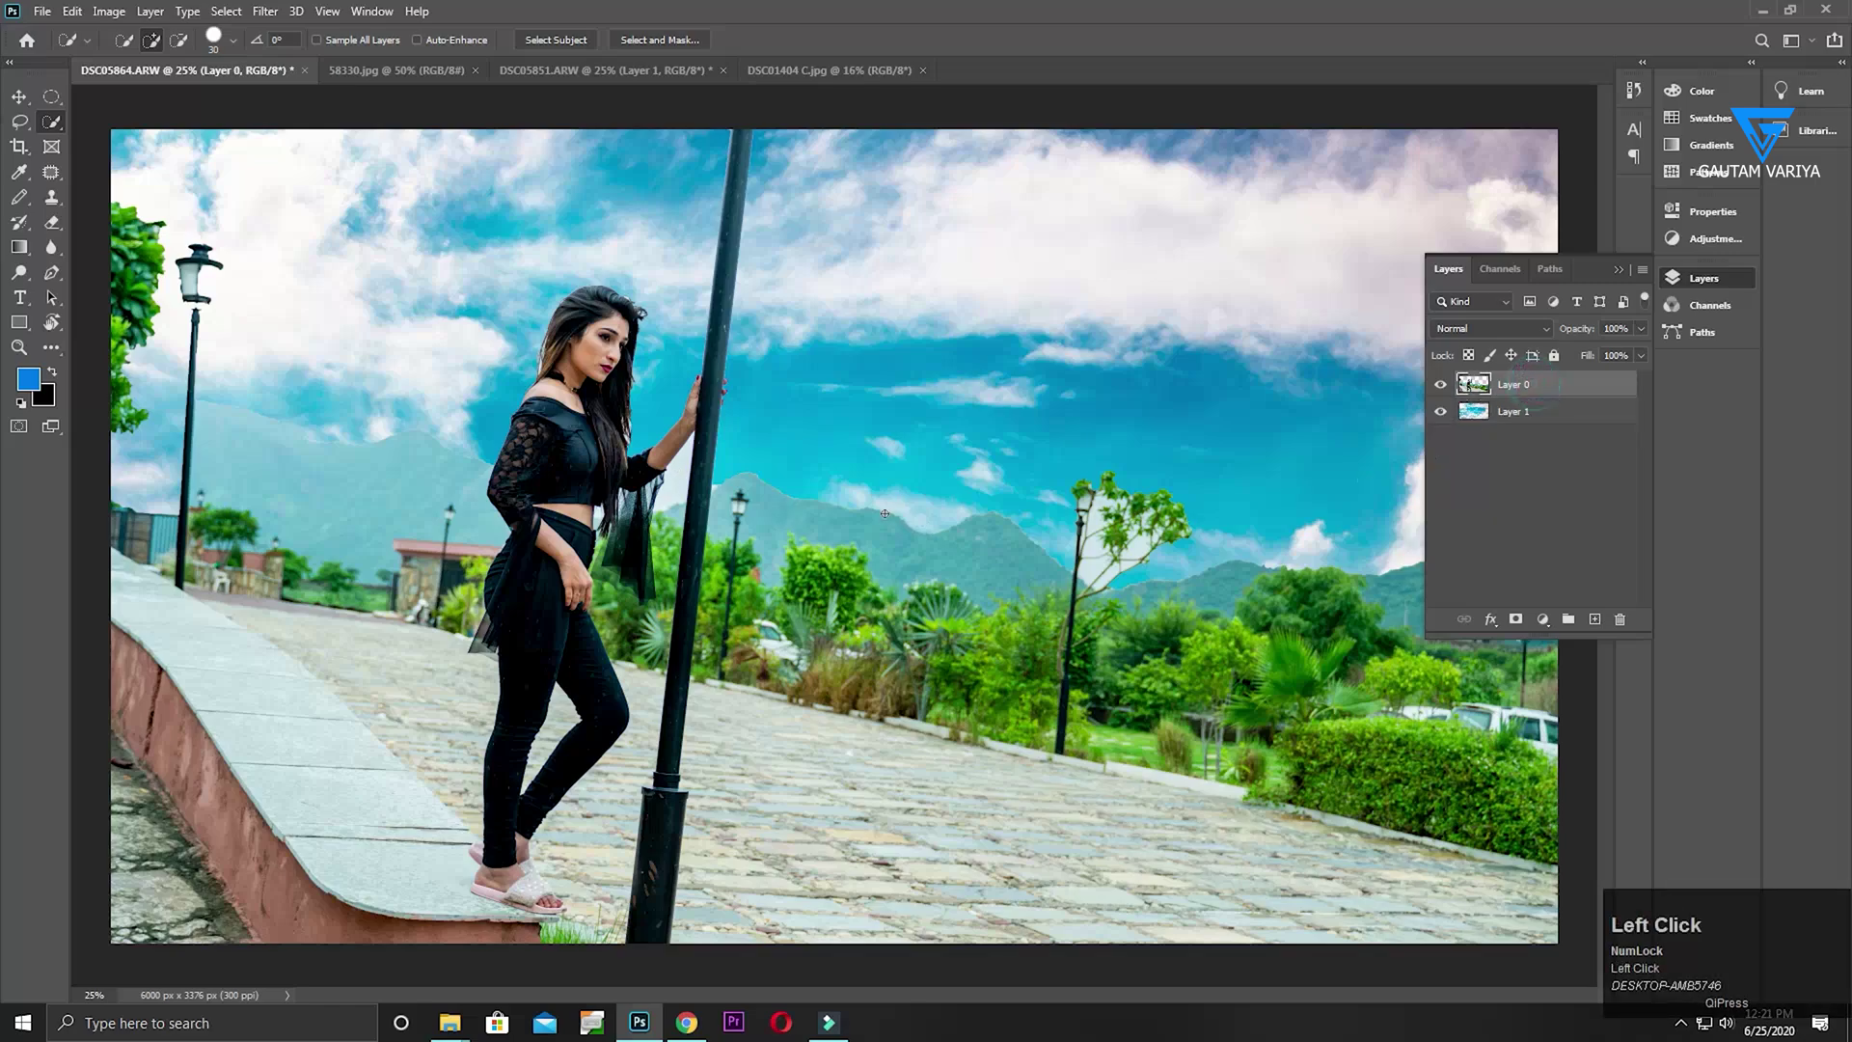
drag(672, 470, 646, 525)
key(Delete)
key(ctrl+d)
Delete the small leftover sky patches beside the woman's waist, hair and sheer sleeve from Layer 0 and deselect
ctrl+click(592, 482)
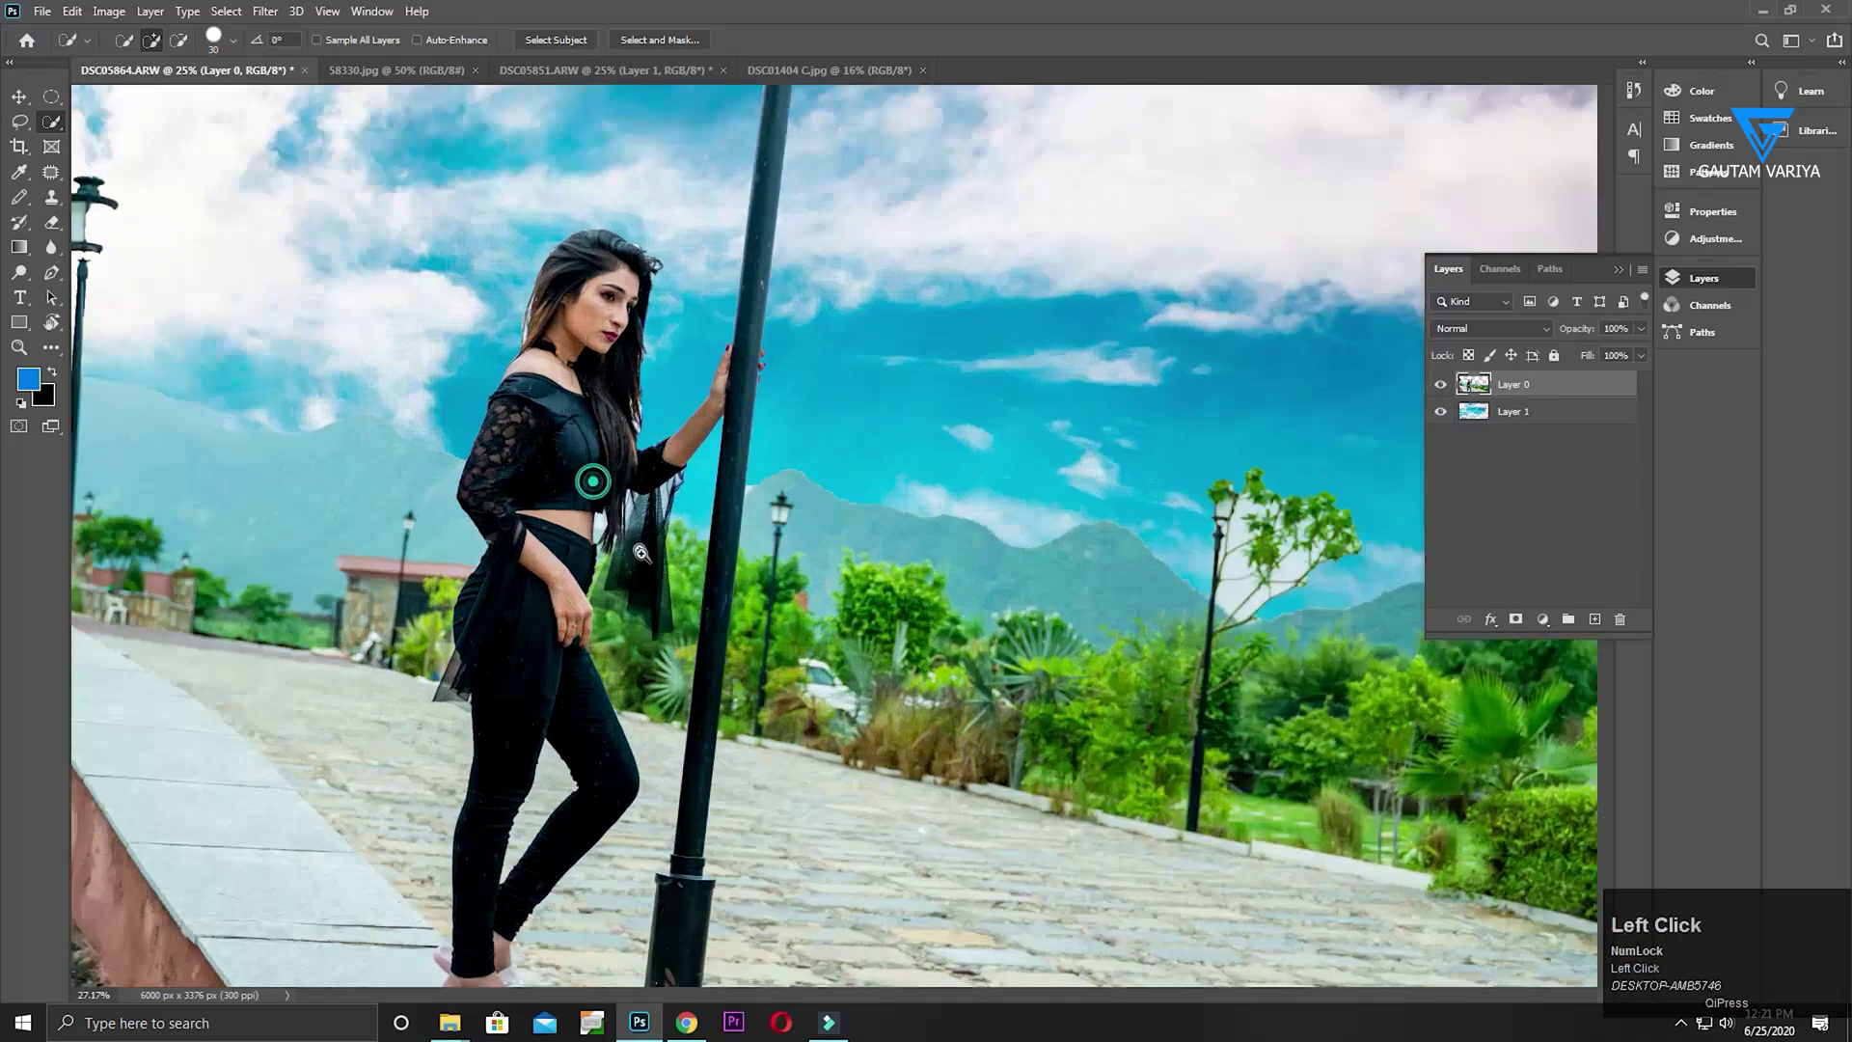
click(609, 582)
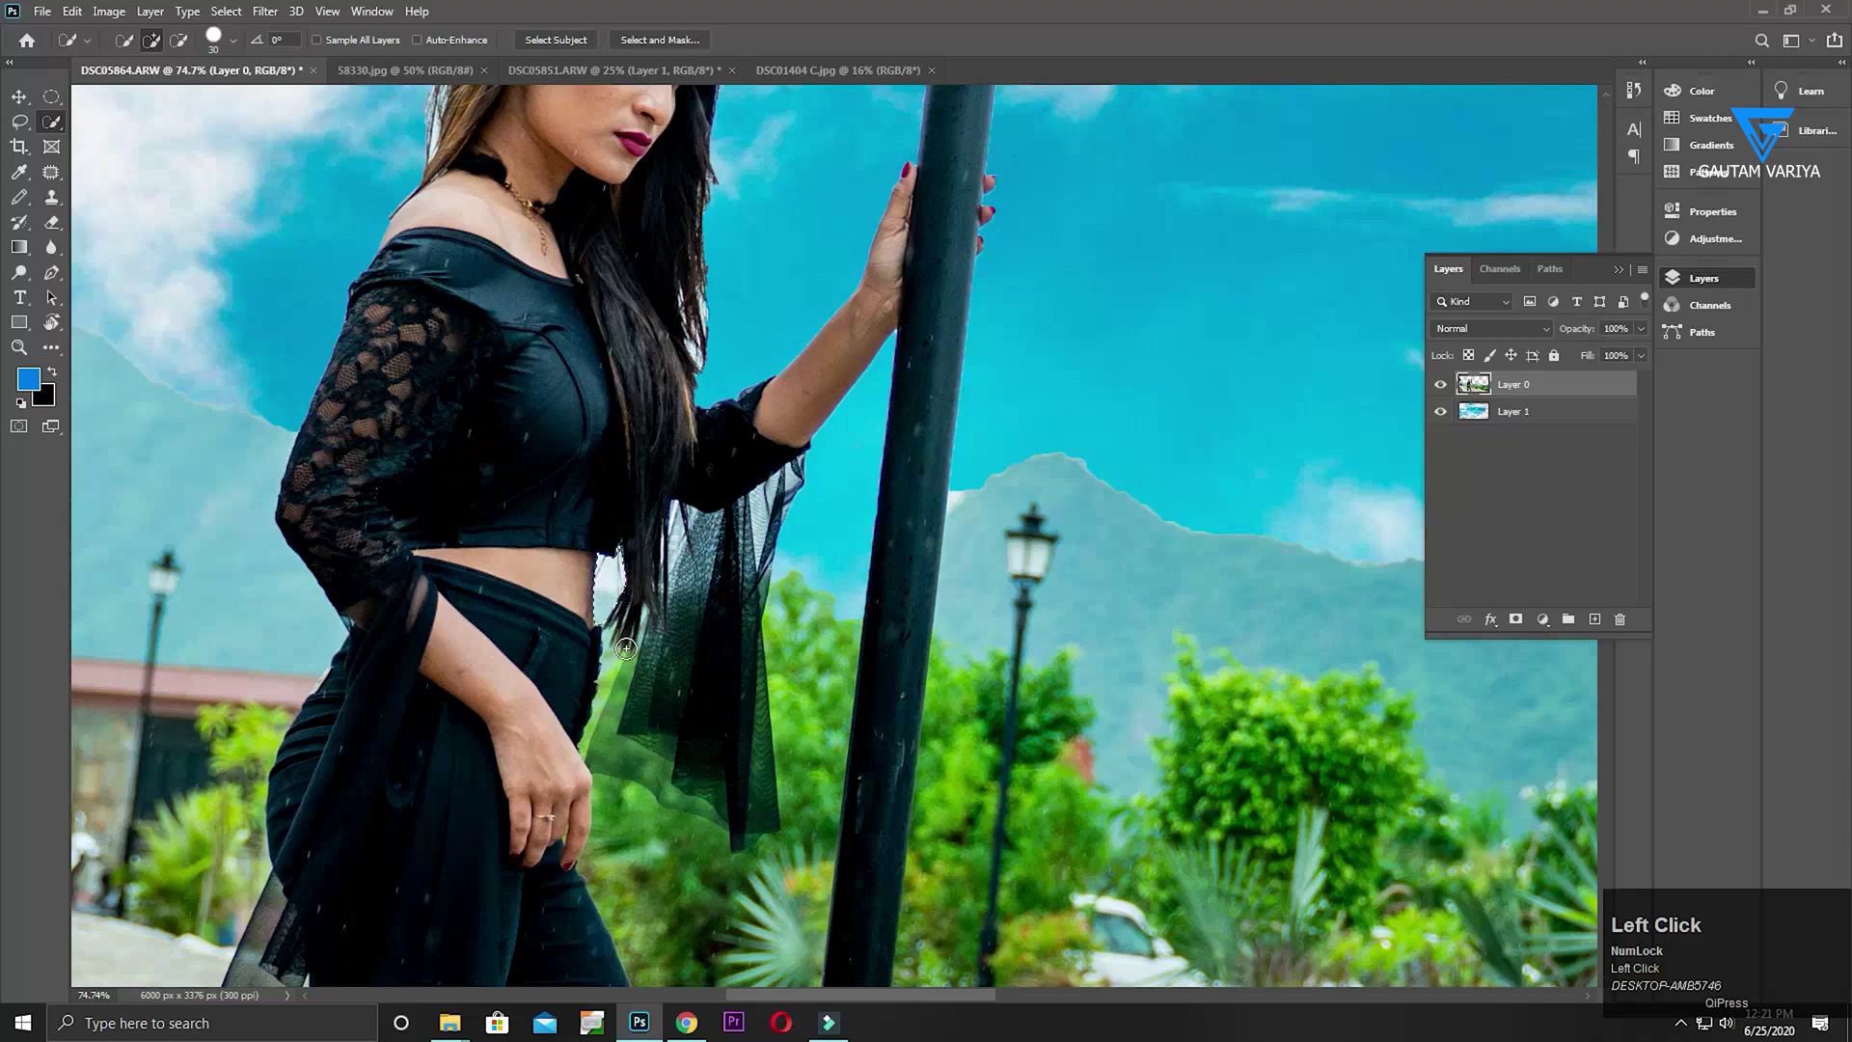
key(Delete)
click(673, 539)
key(Delete)
click(755, 521)
key(Delete)
click(740, 616)
key(Delete)
key(ctrl+d)
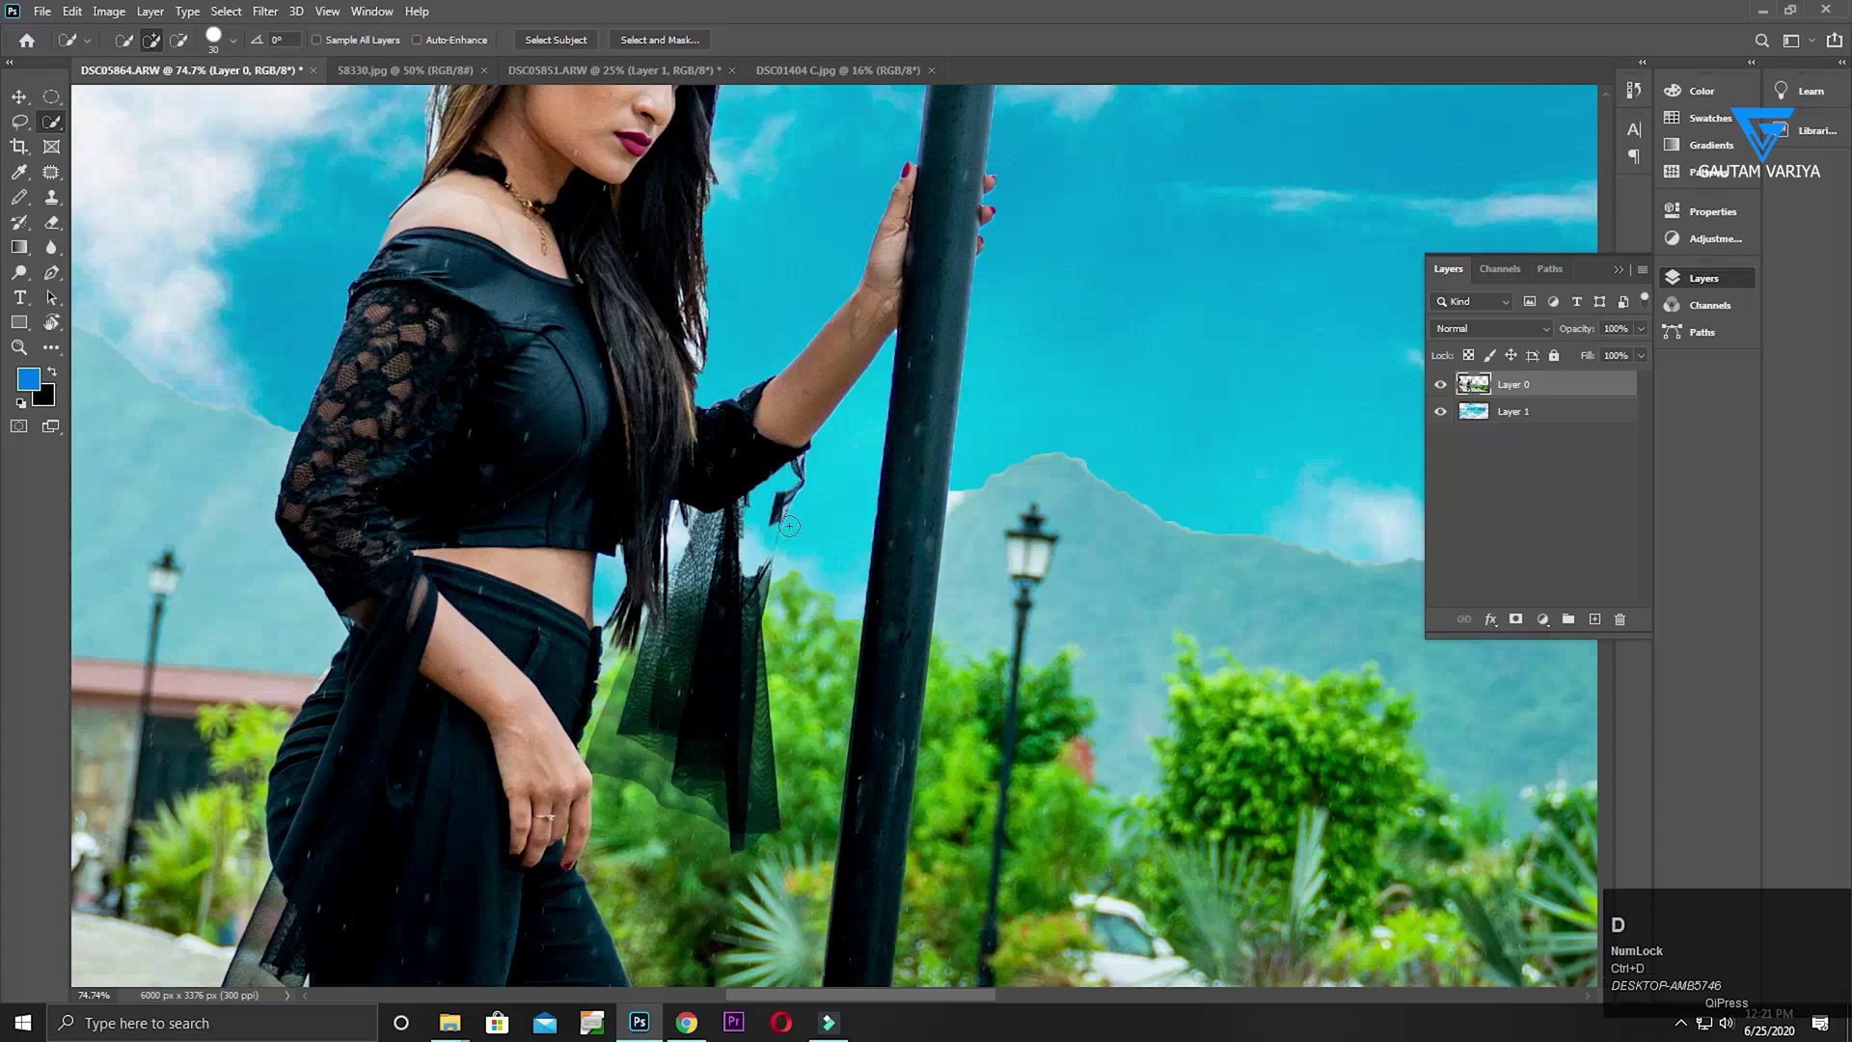
key(ctrl)
key(ctrl+0)
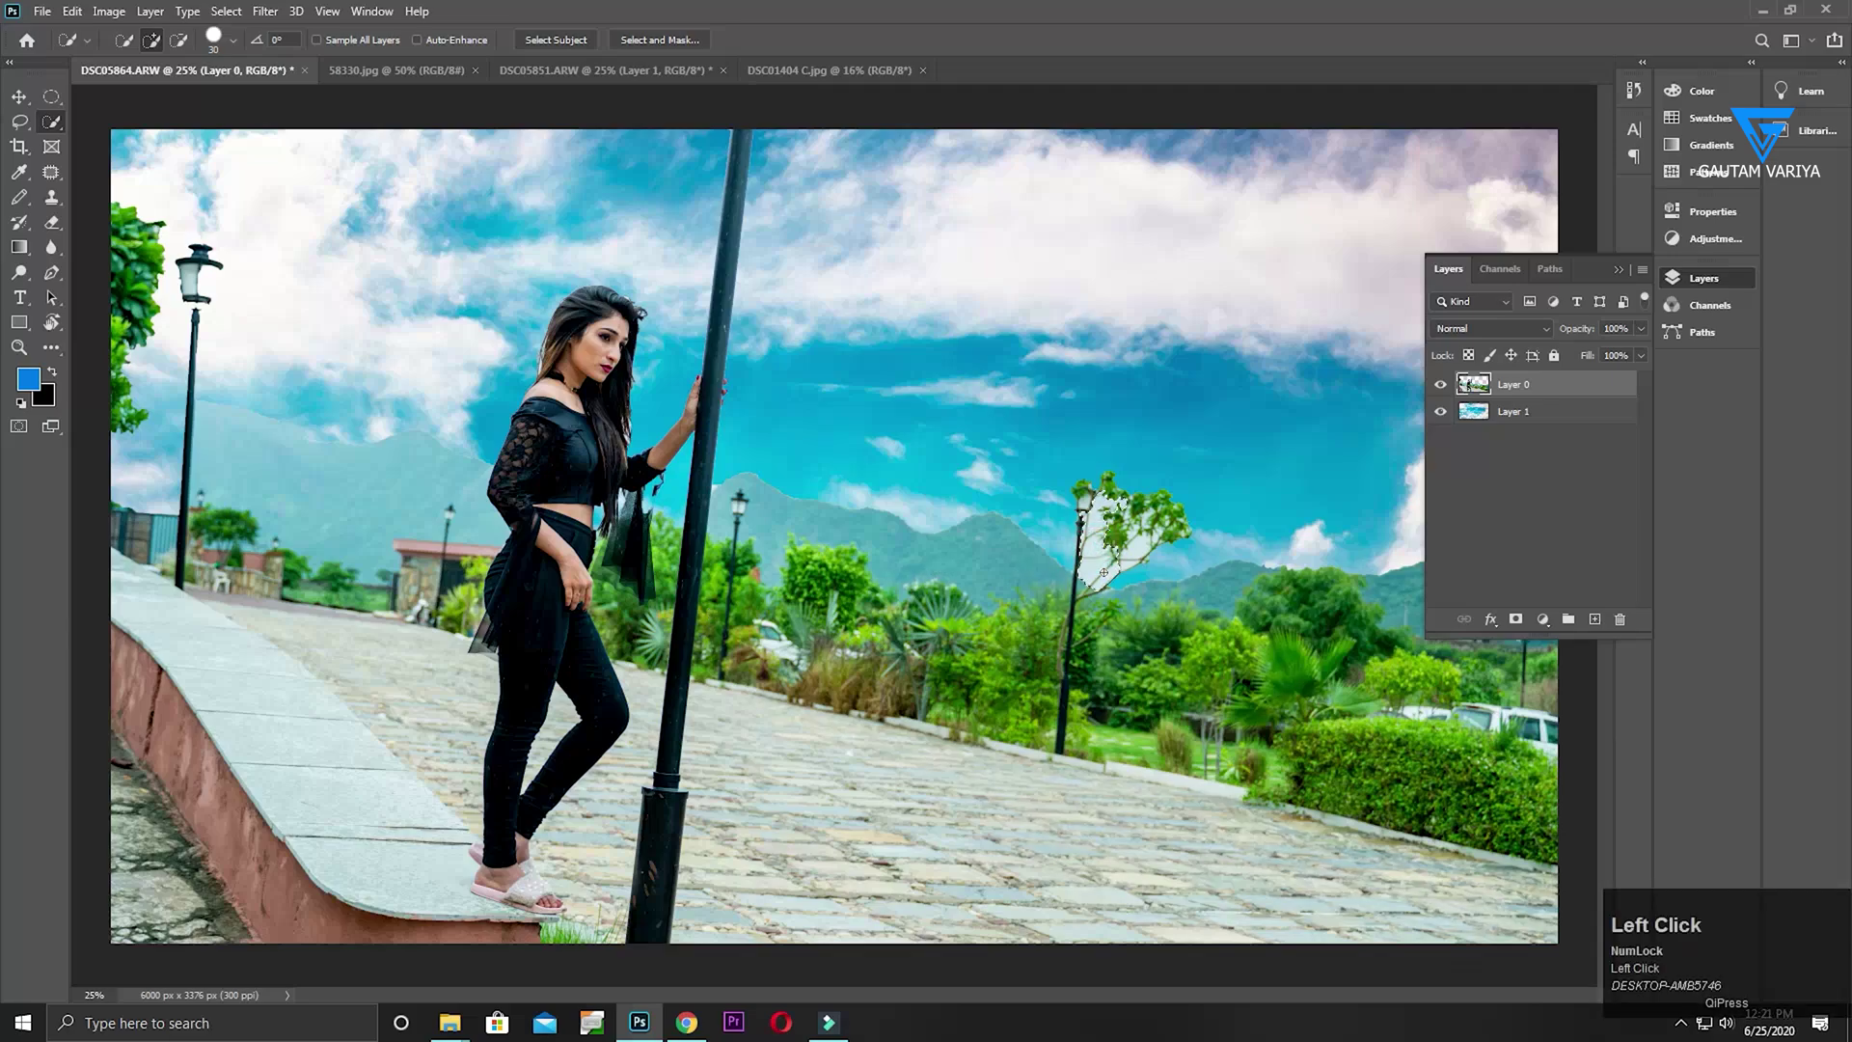
Delete the leftover sky between the lamp post and the branches of the small tree from Layer 0
key(Delete)
click(1103, 572)
key(Delete)
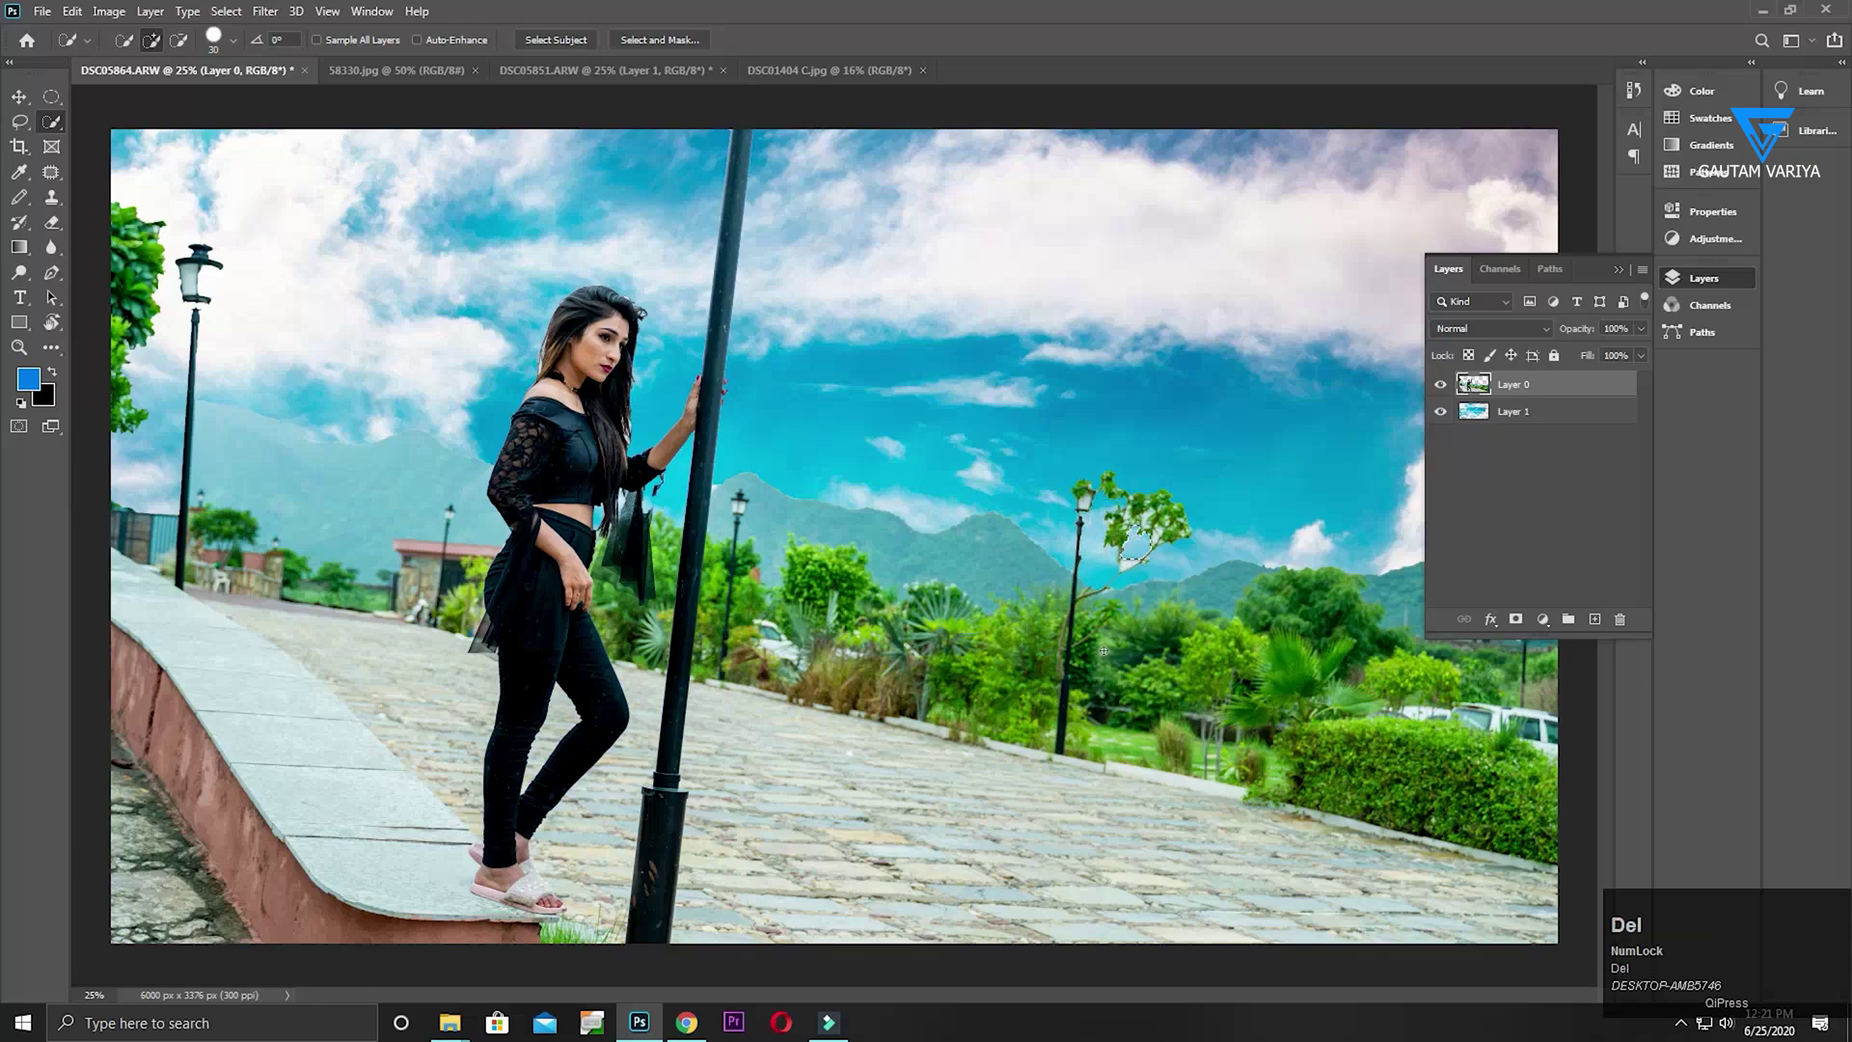
click(1128, 567)
key(Delete)
Undo the whole sky replacement back to the original Background photo and deselect the sky
key(ctrl+z)
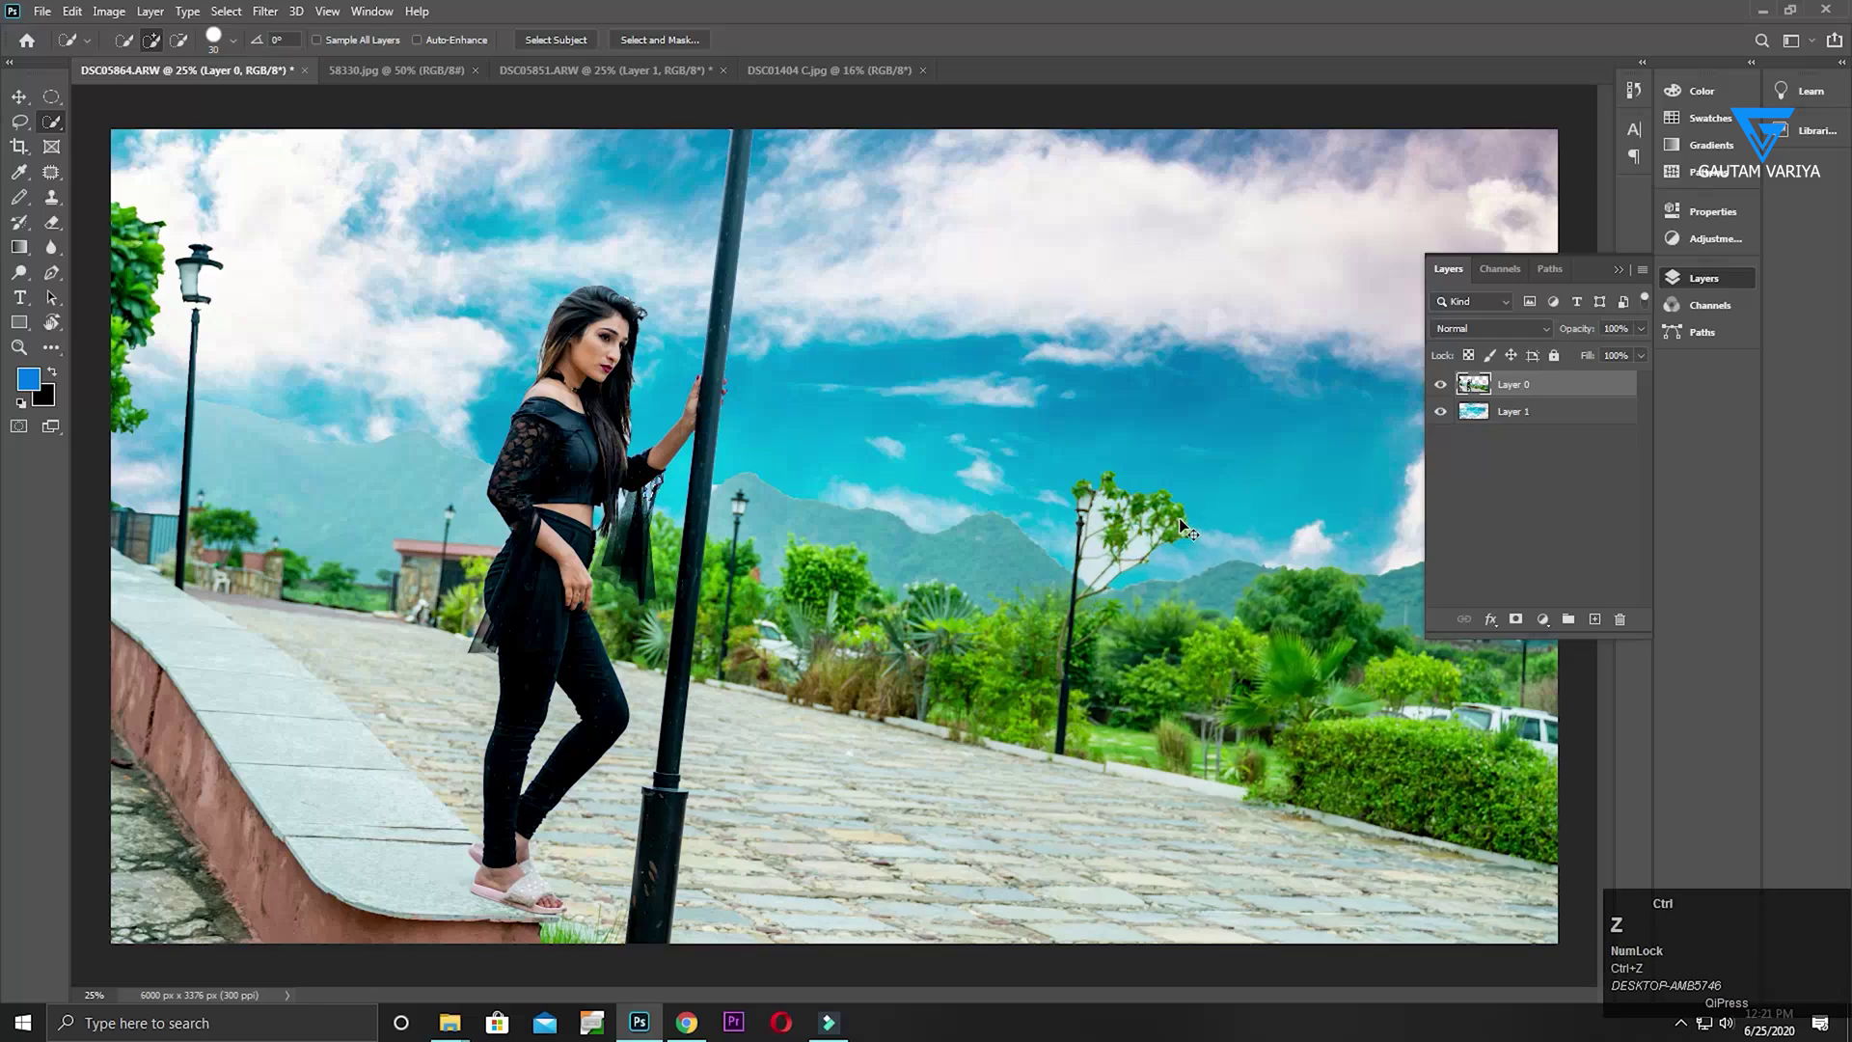
key(ctrl+z)
key(ctrl+z)
key(ctrl+z)
key(ctrl+z)
key(ctrl+z)
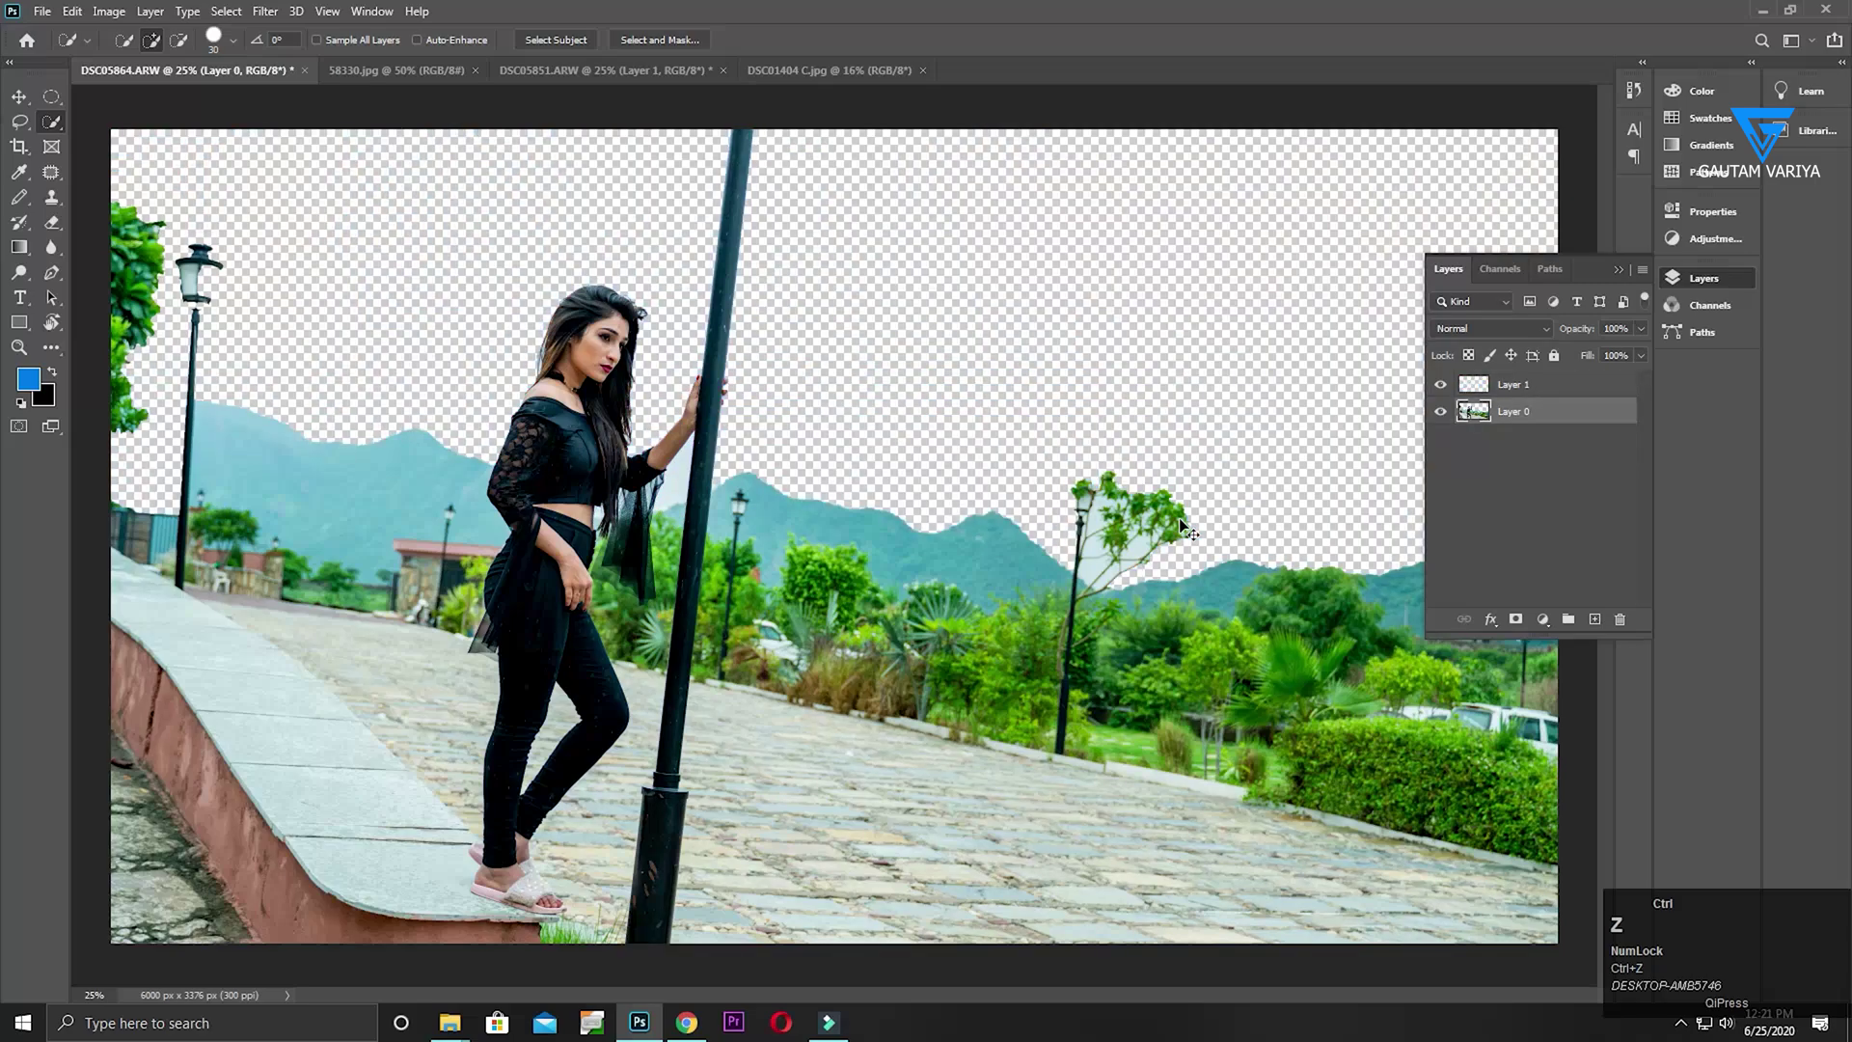
key(ctrl+d)
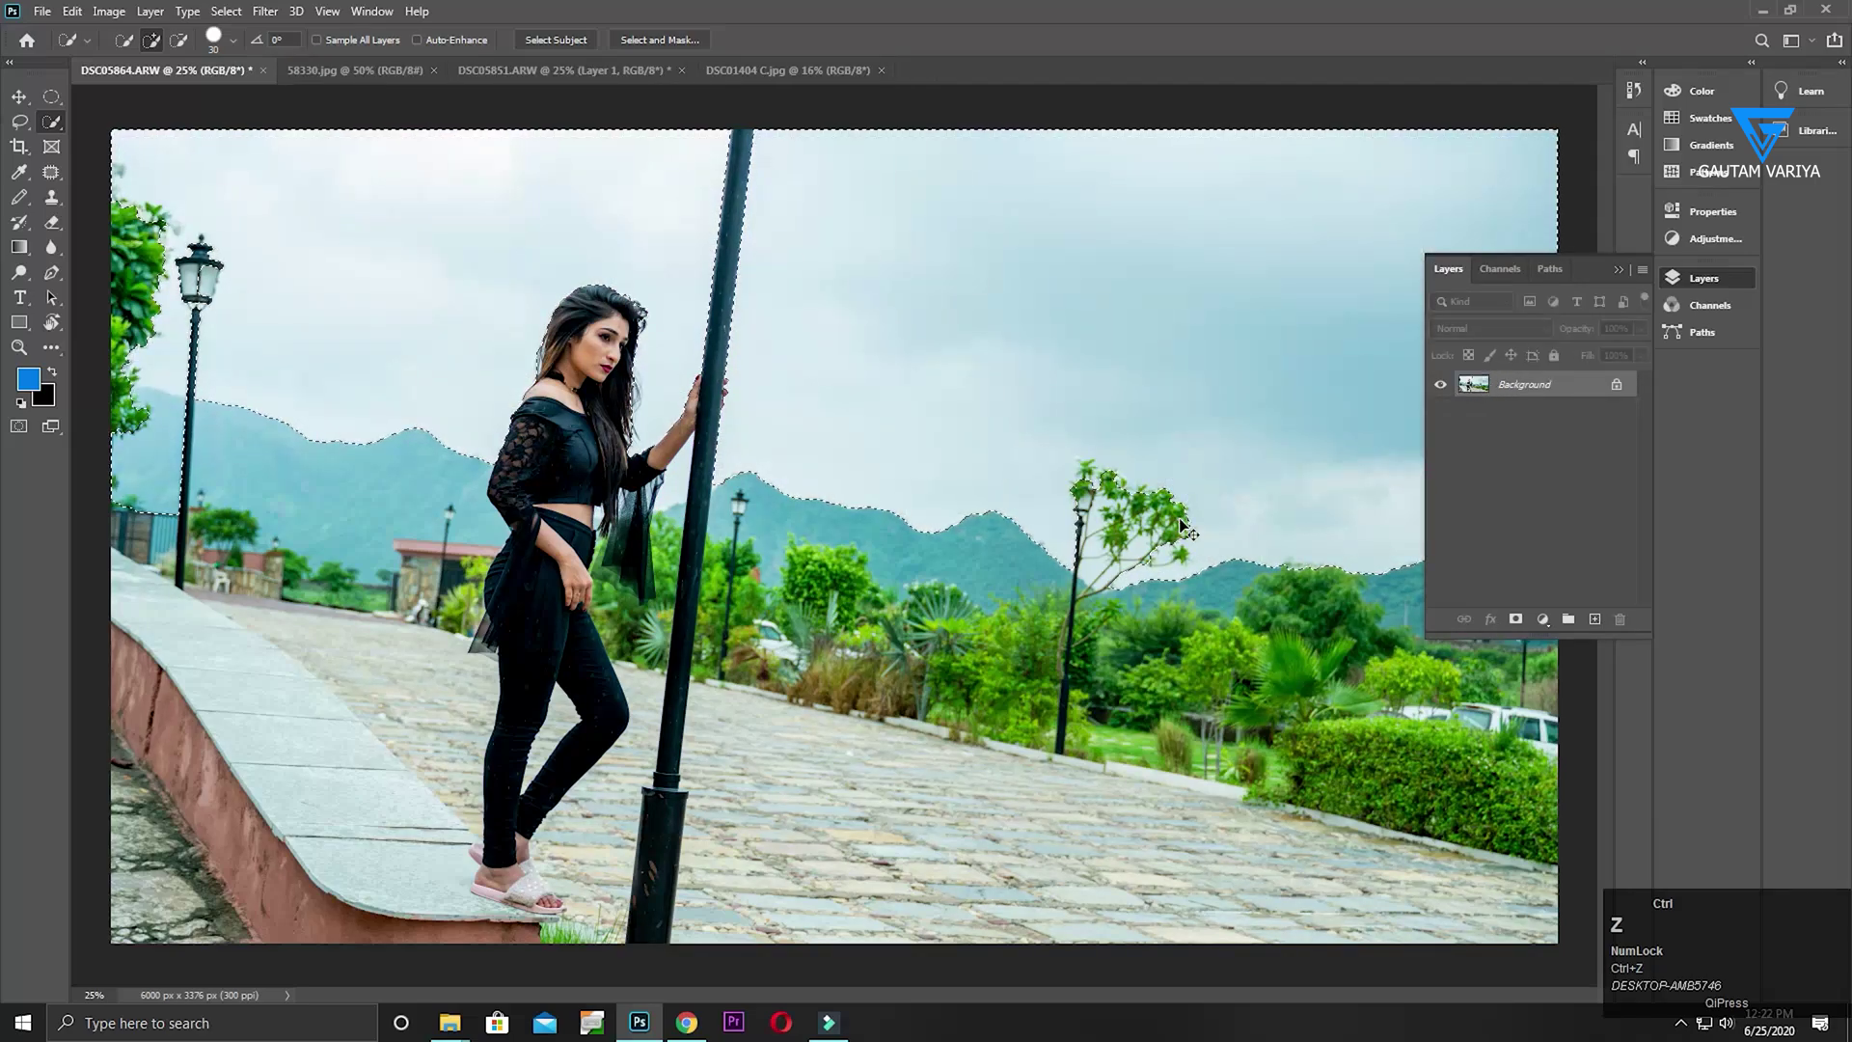
Duplicate the Background photo onto a new layer above it
click(1469, 496)
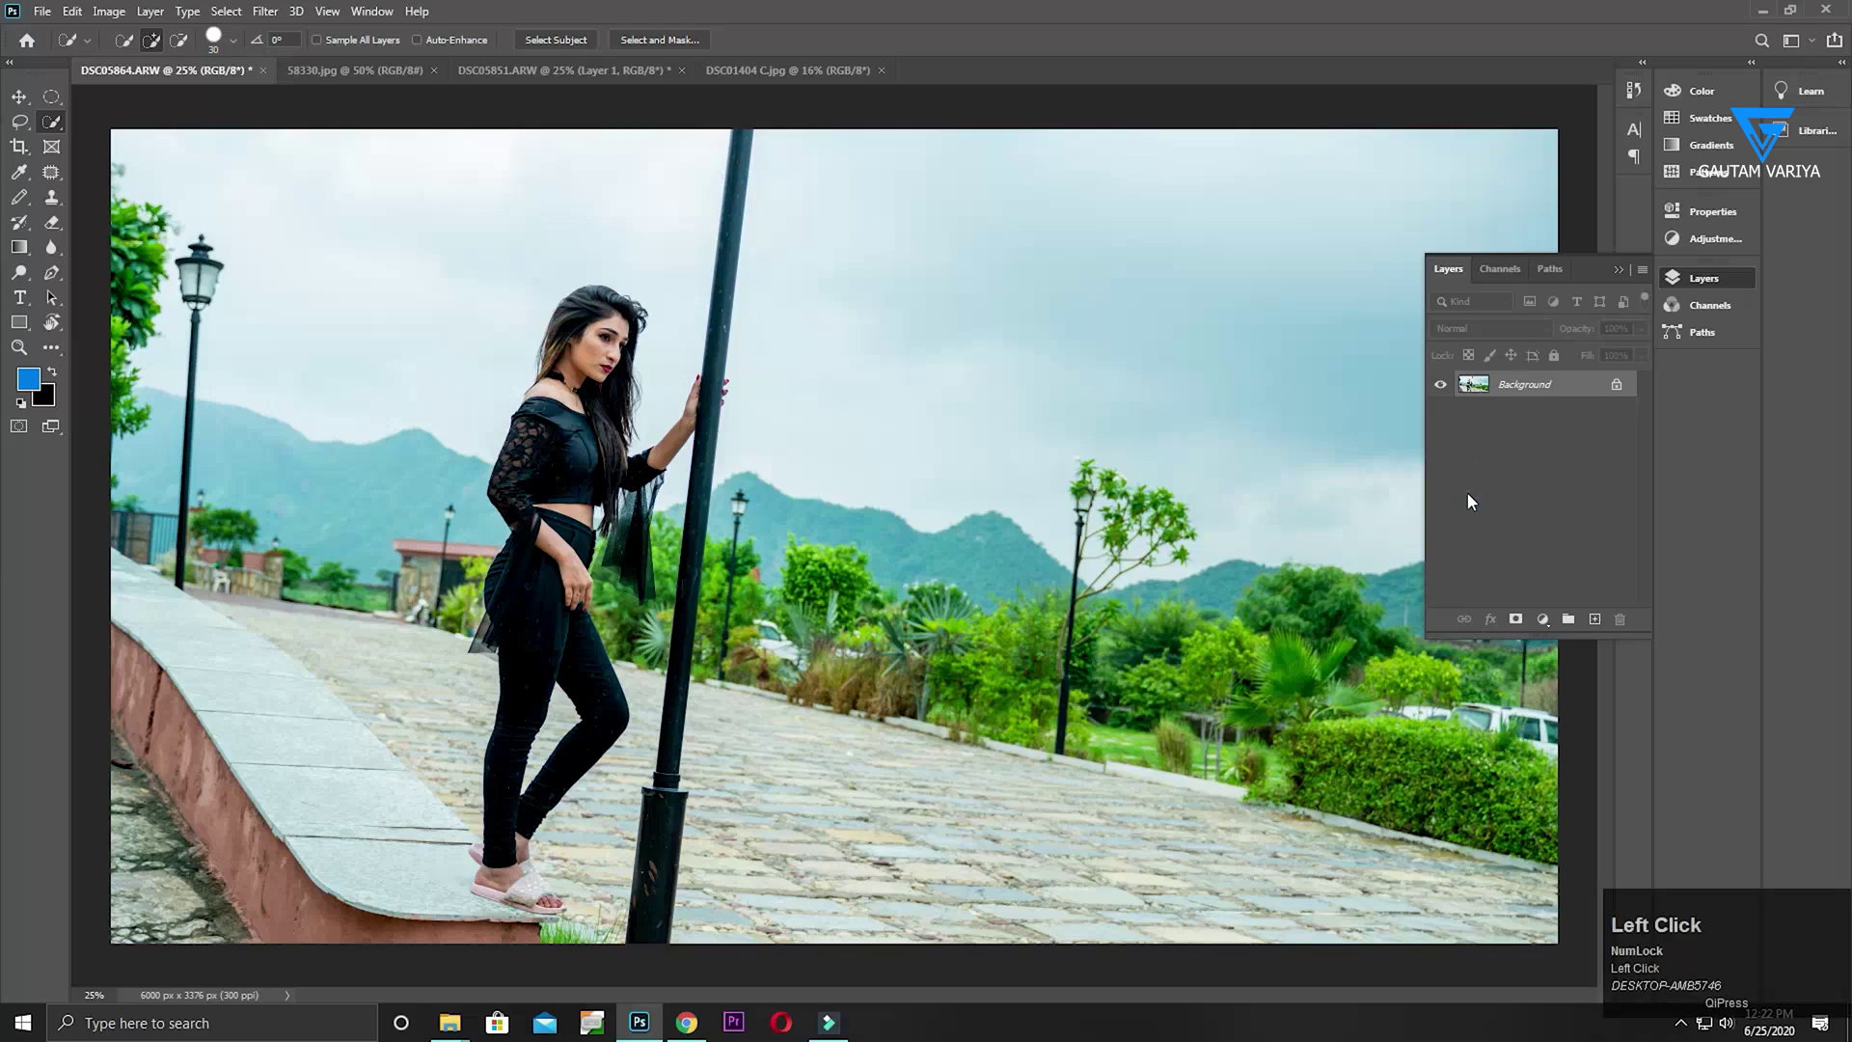
key(ctrl+j)
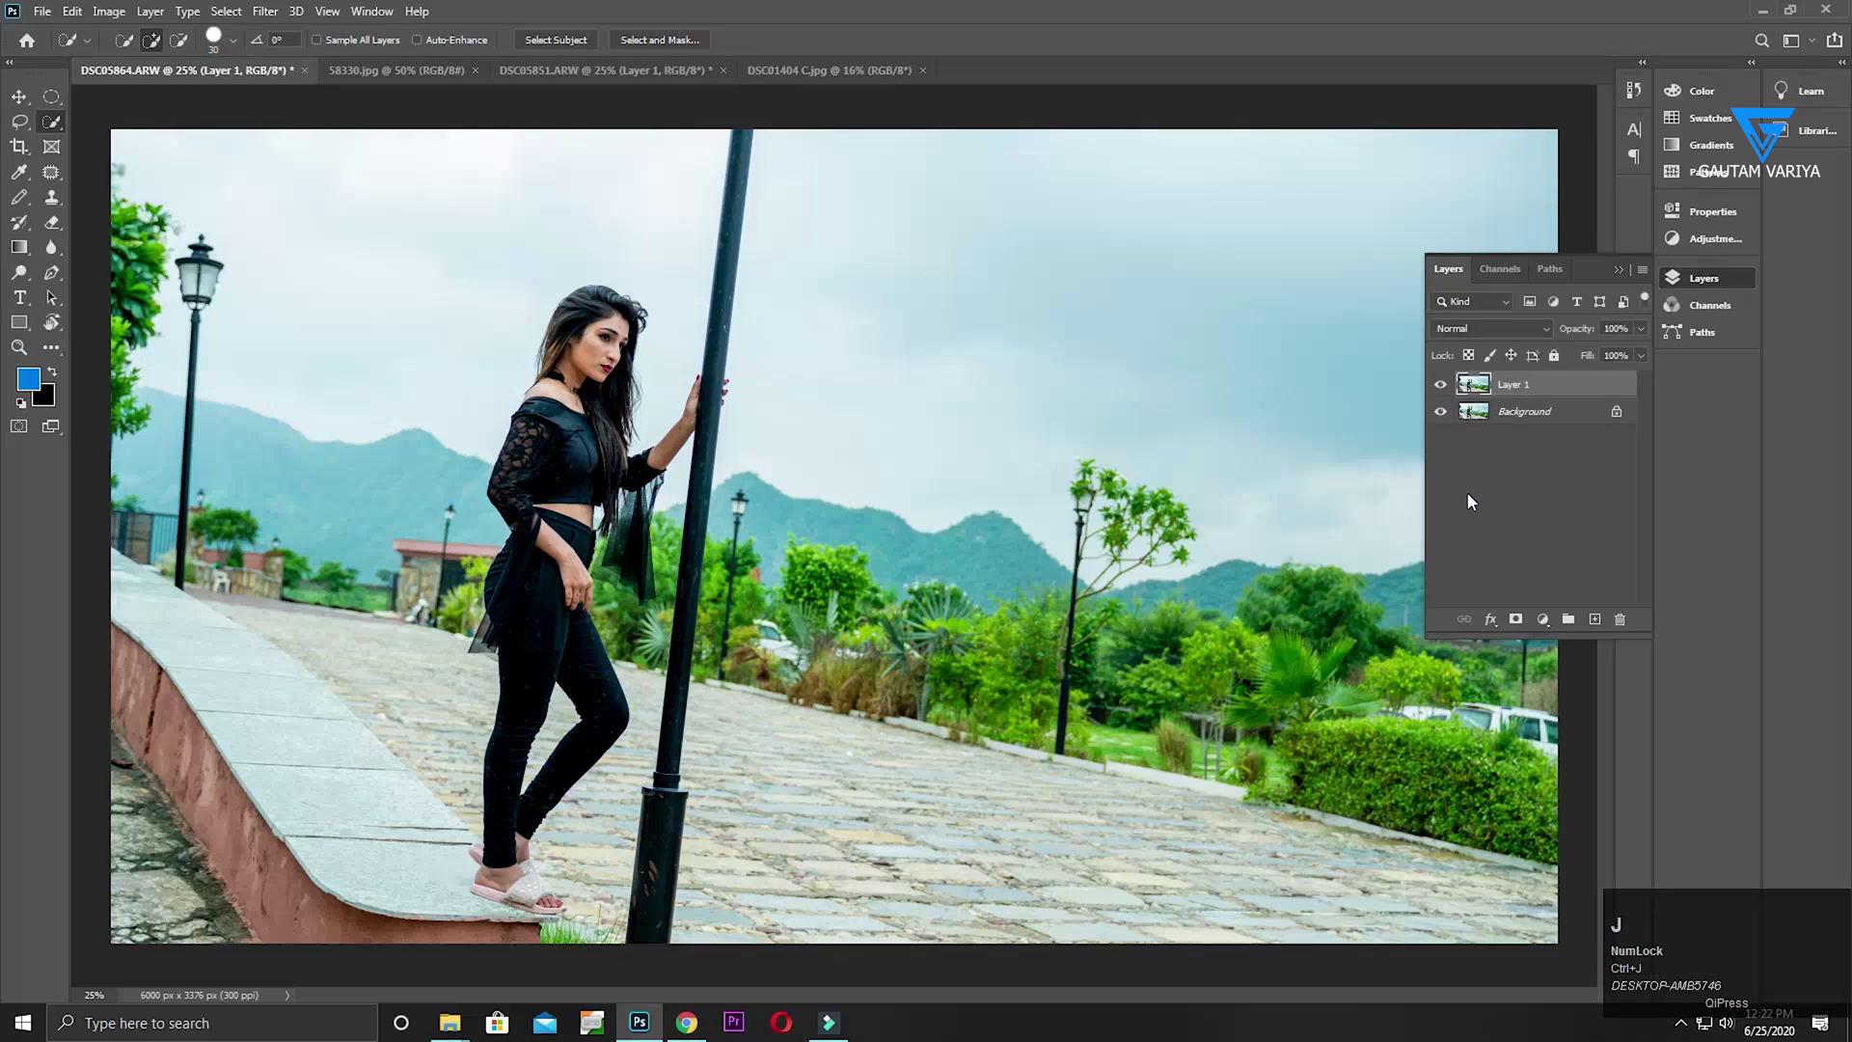
click(1438, 385)
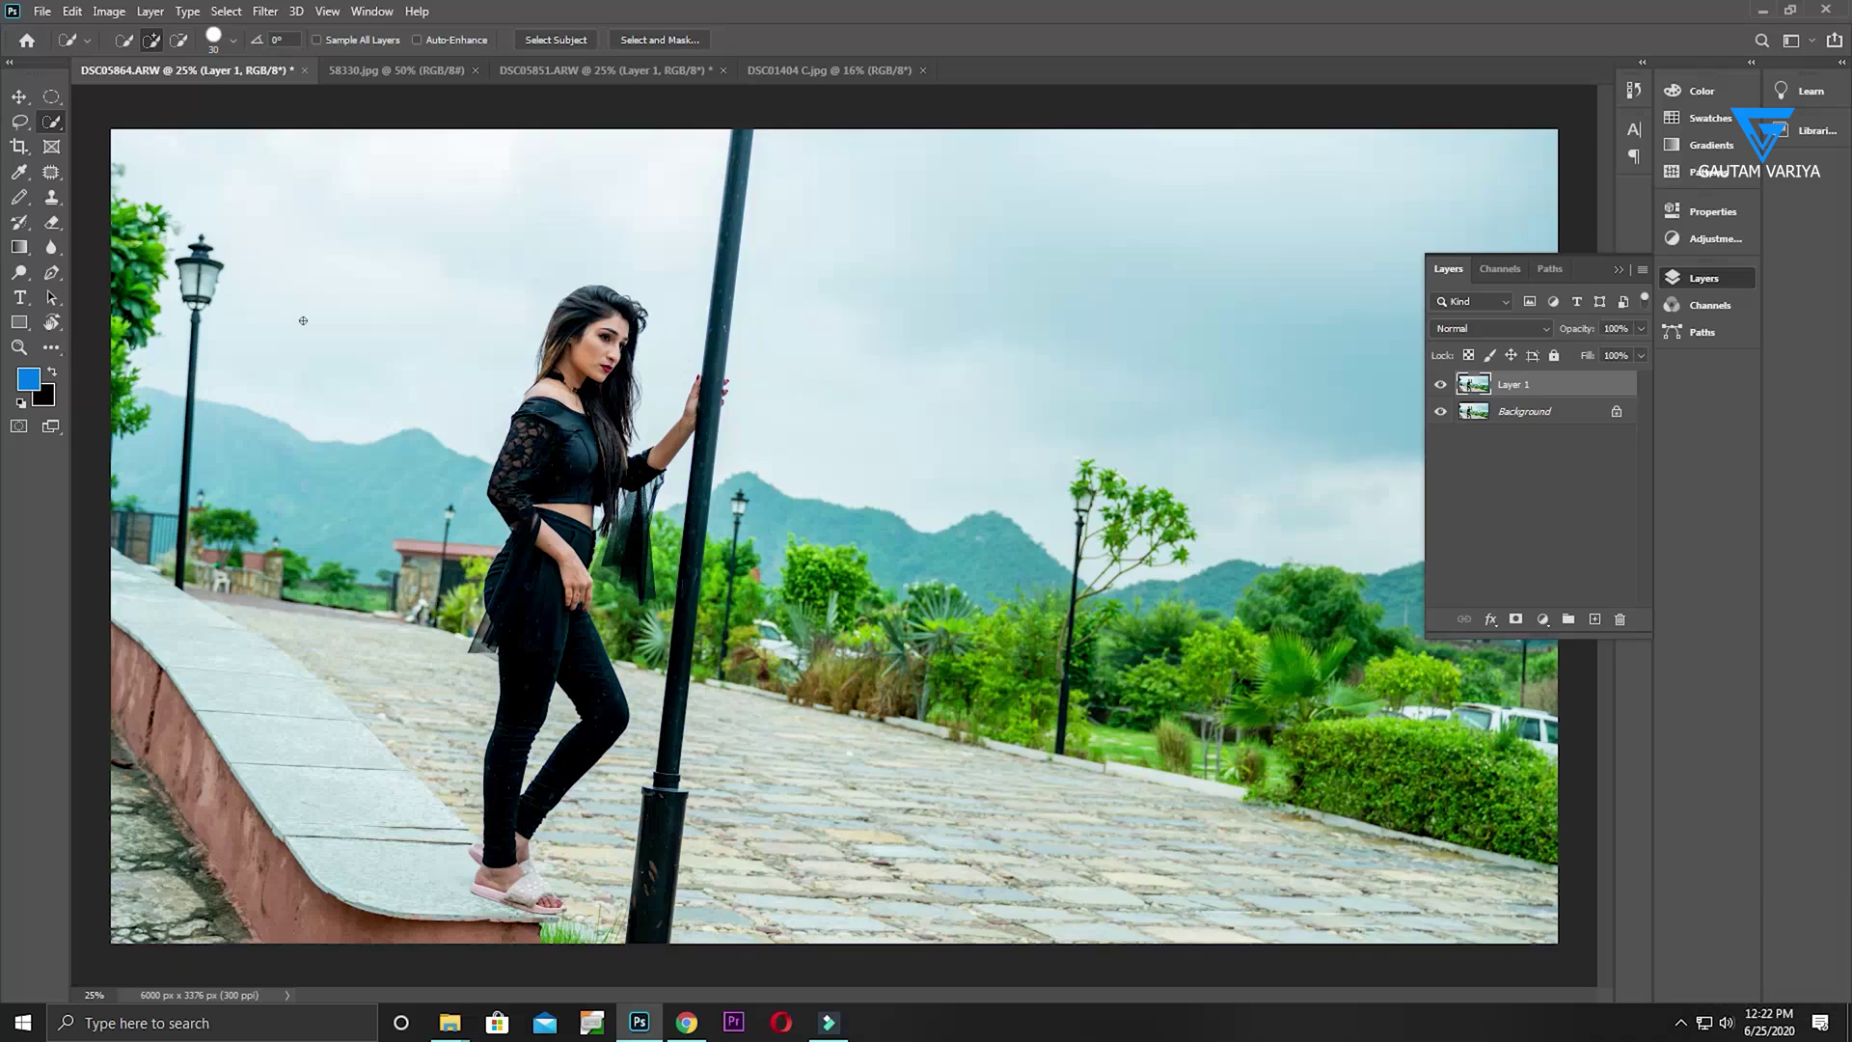
Select the sky beyond the tall pole using the Magic Wand with Point Sample and a tolerance of 32
click(51, 122)
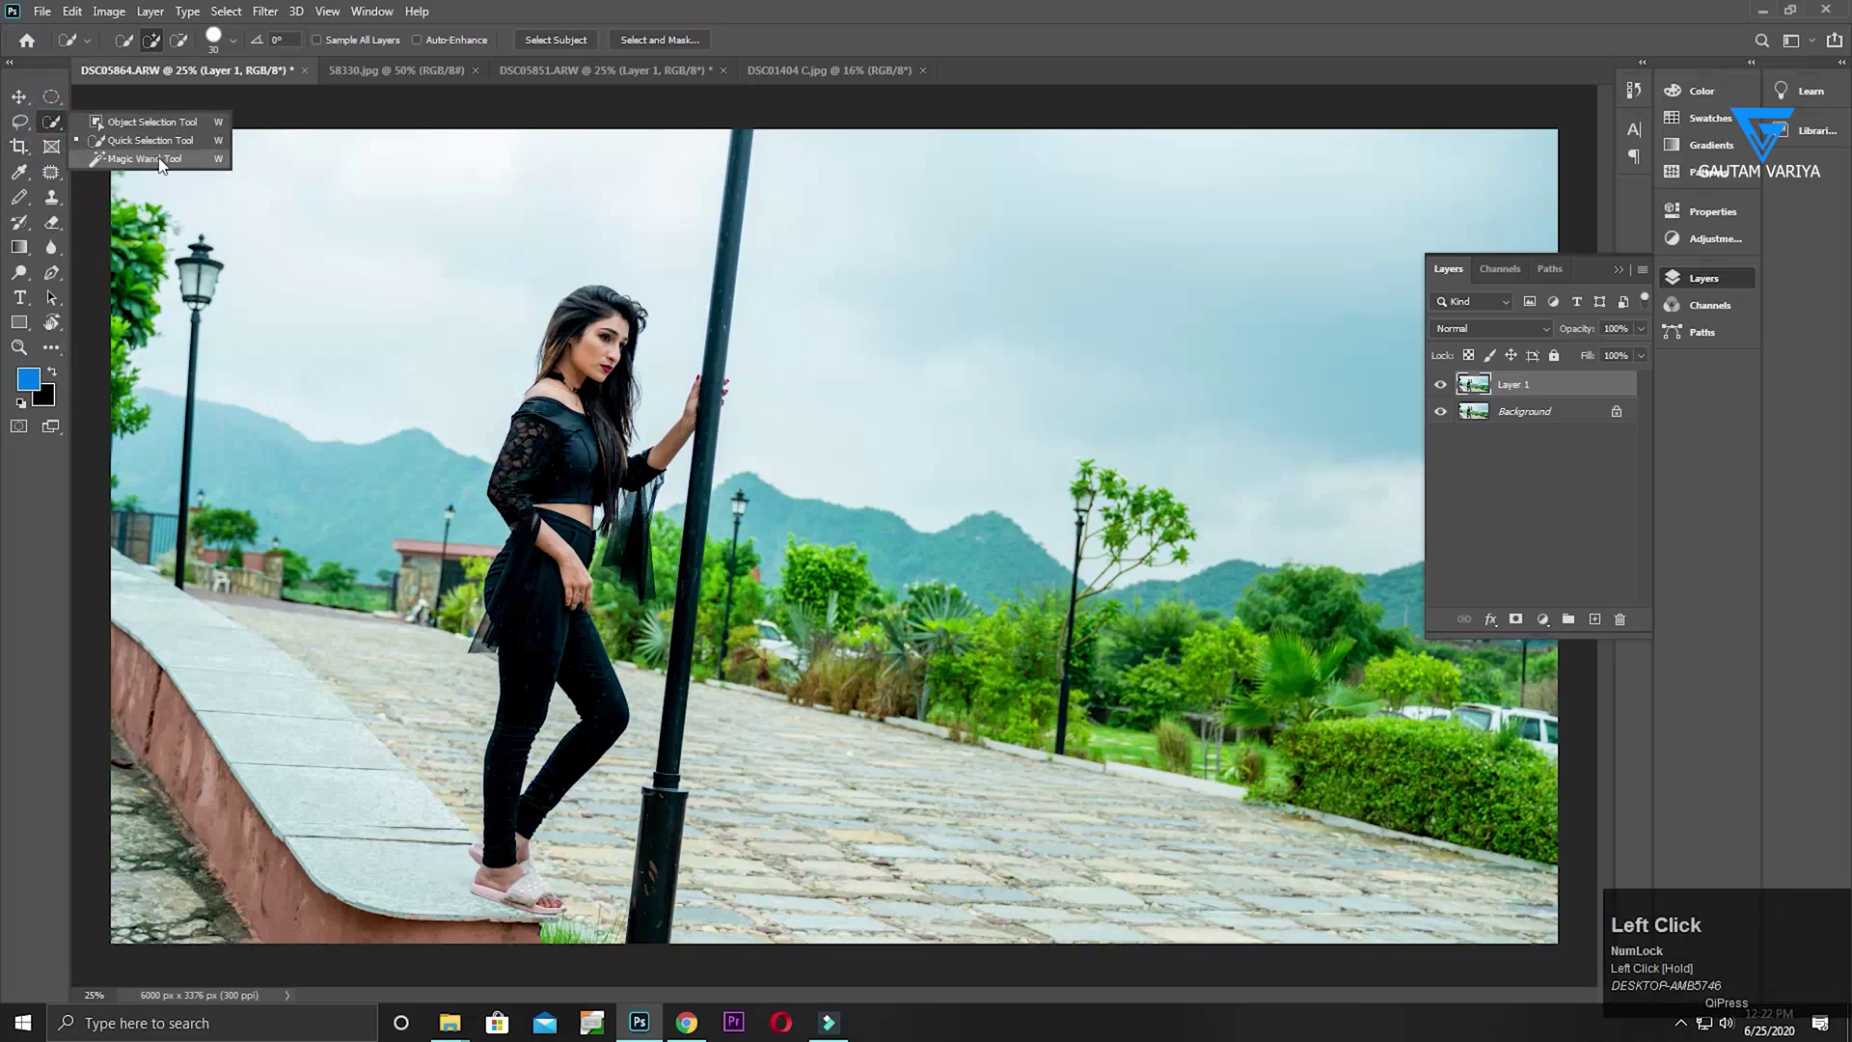
click(145, 158)
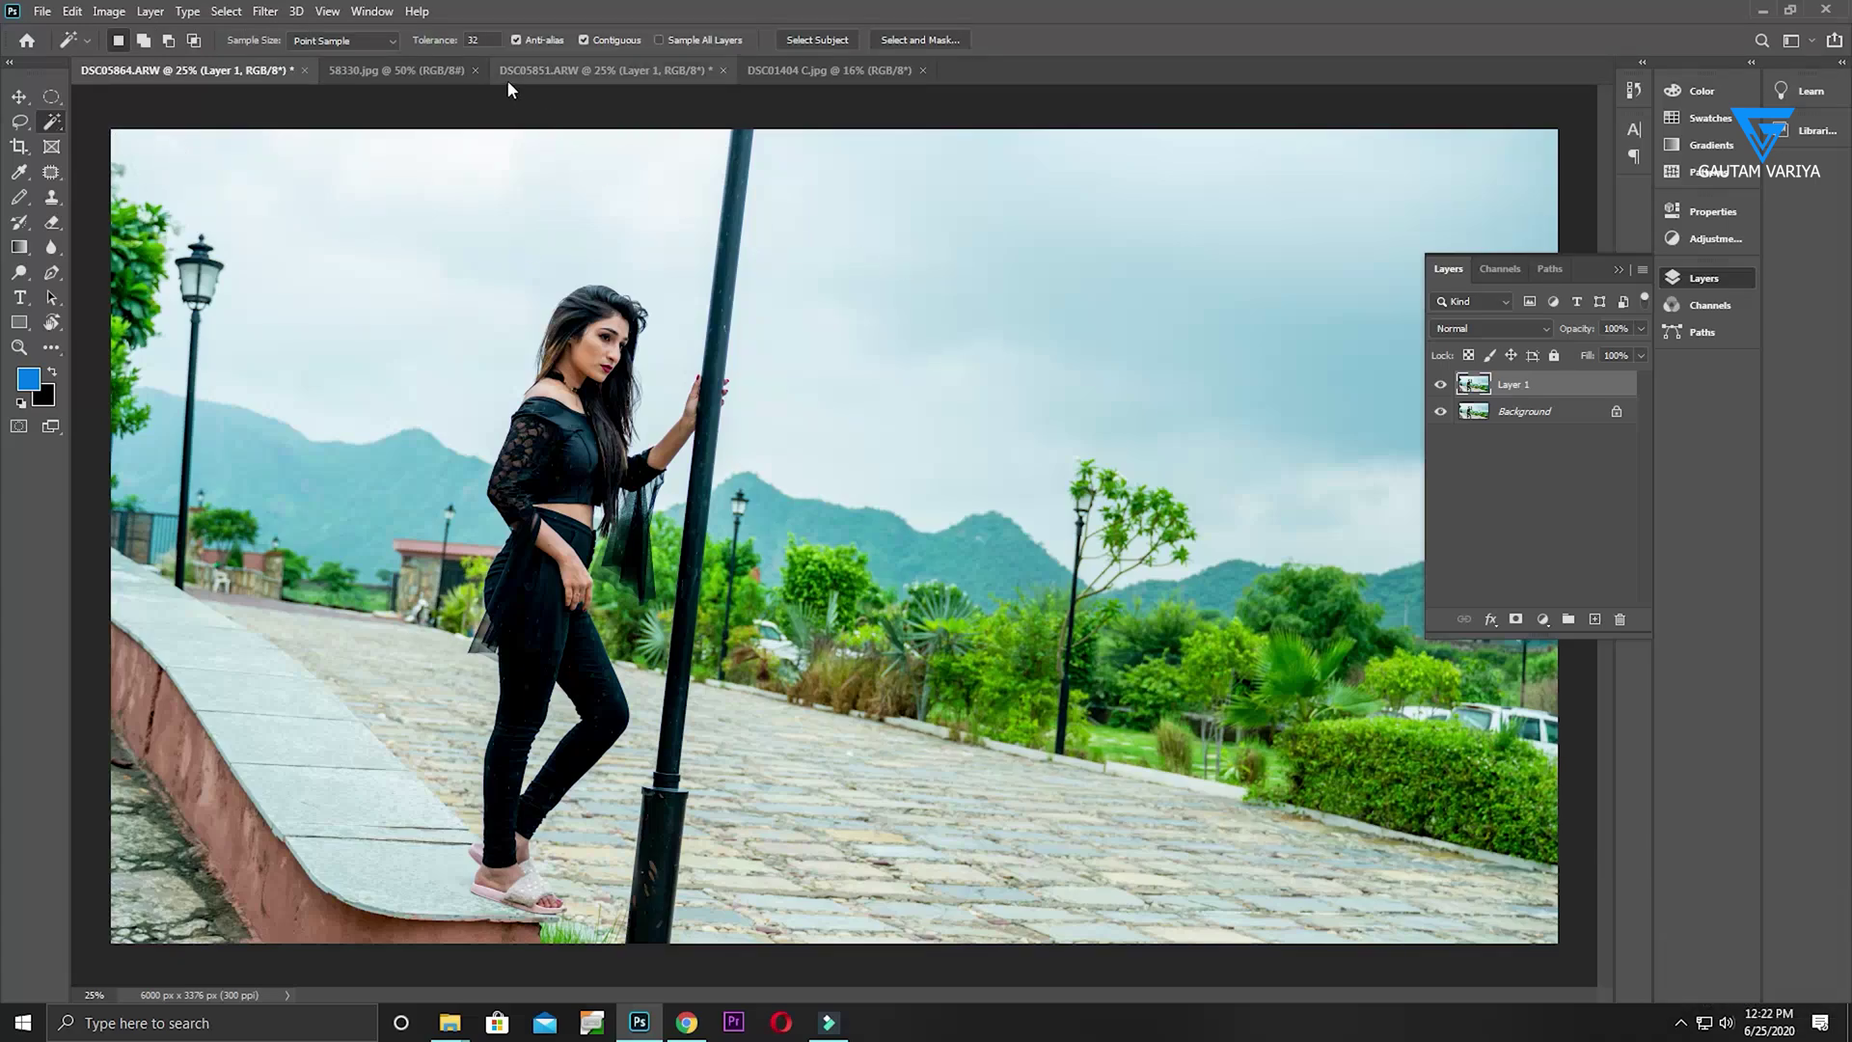
click(391, 41)
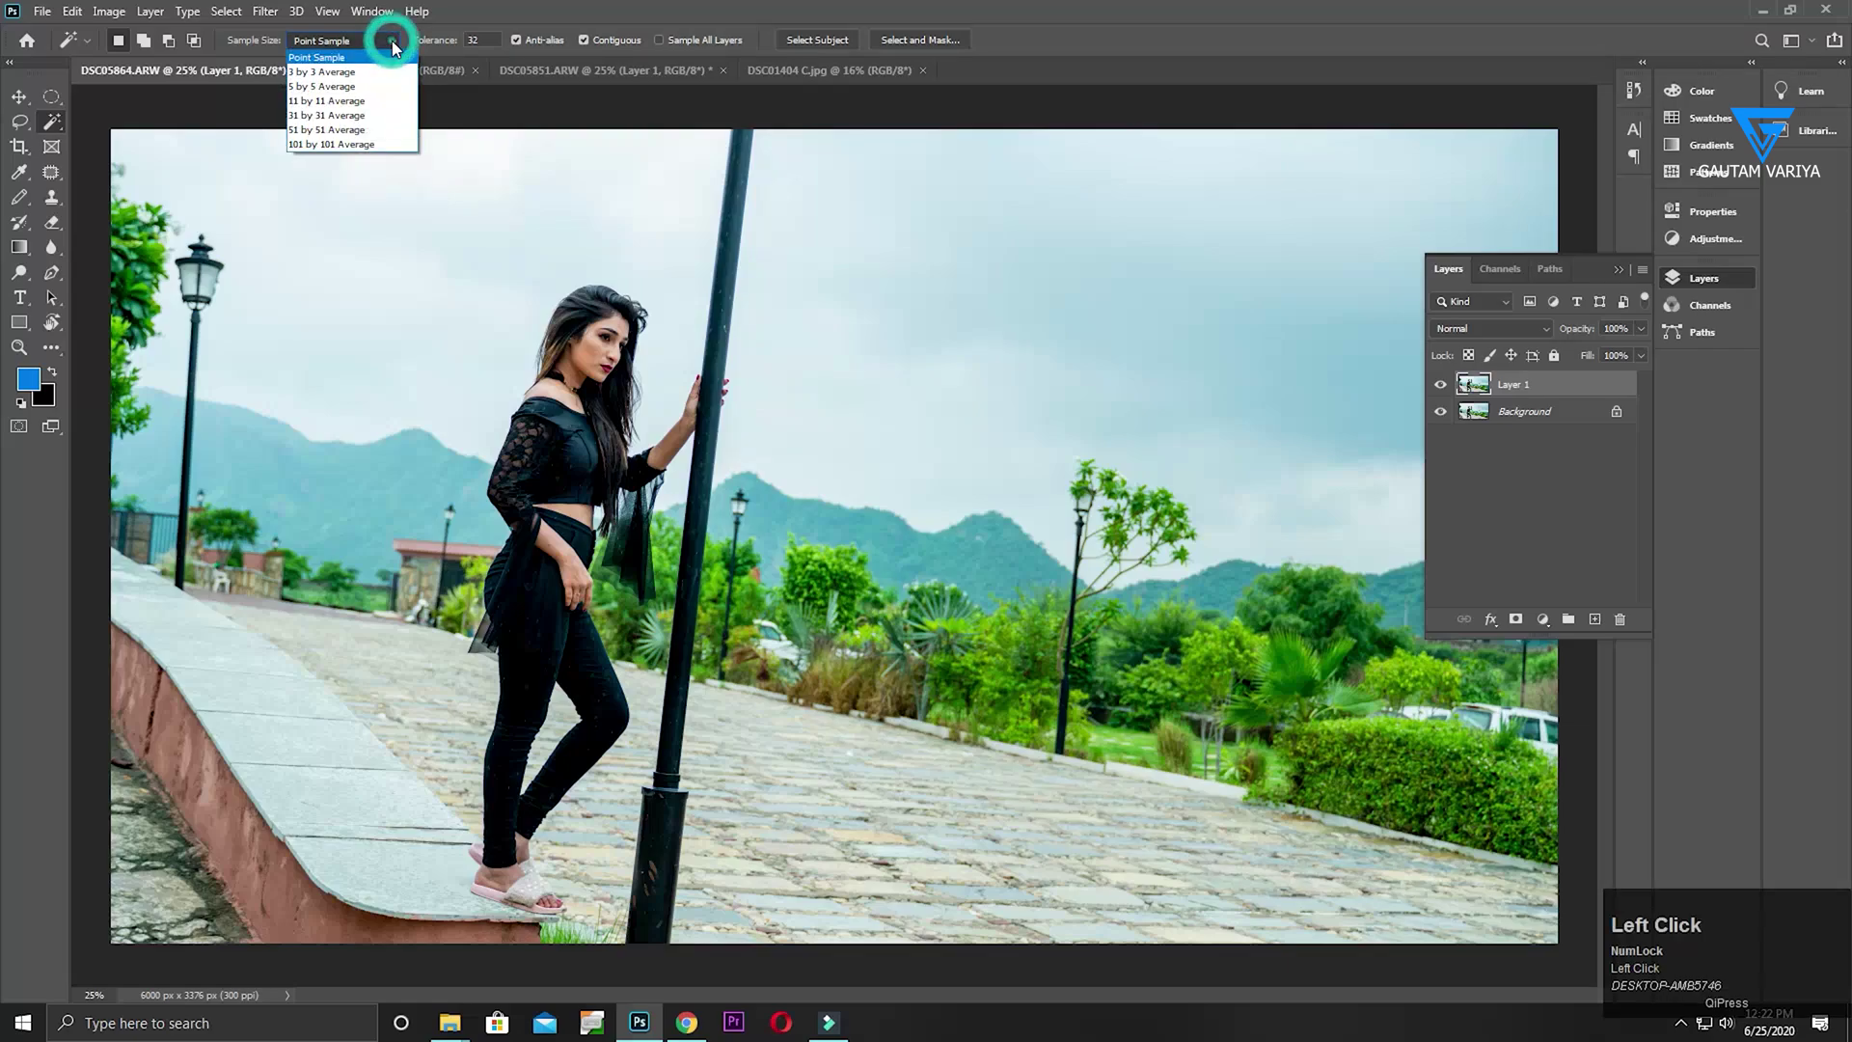
click(449, 45)
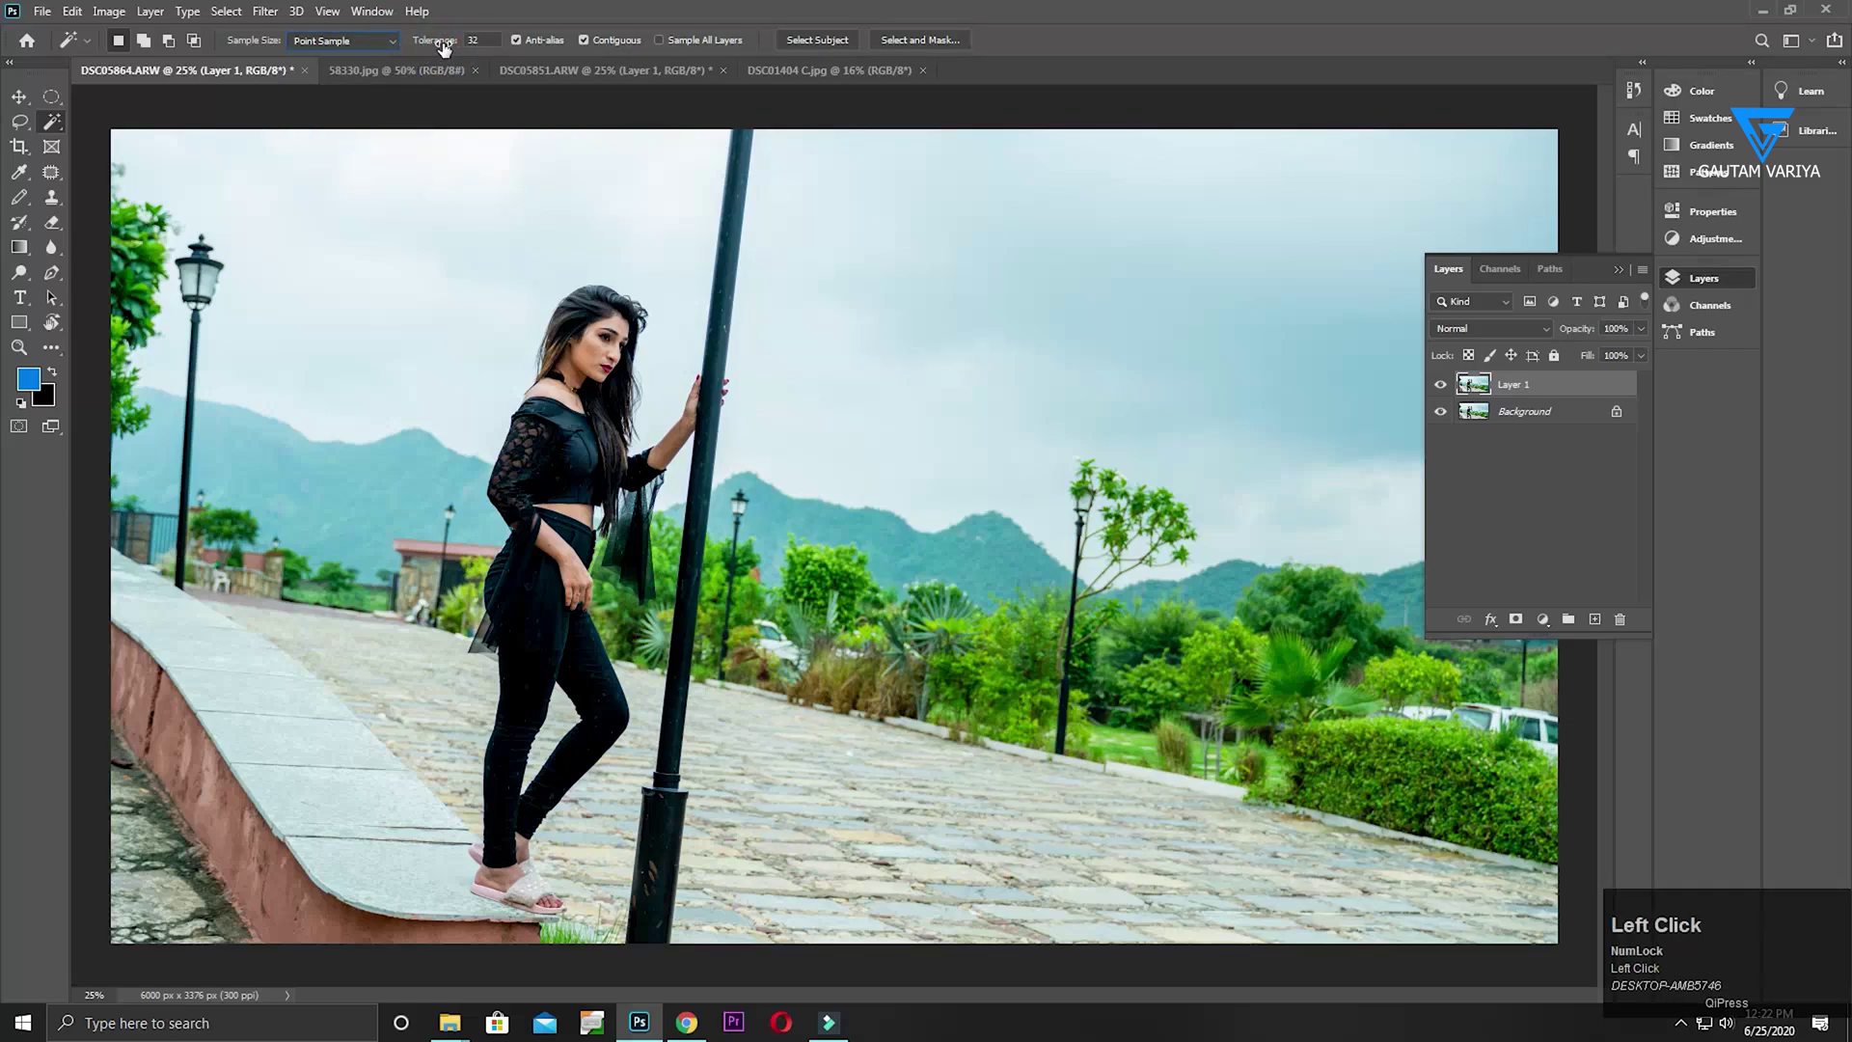
click(490, 41)
click(952, 236)
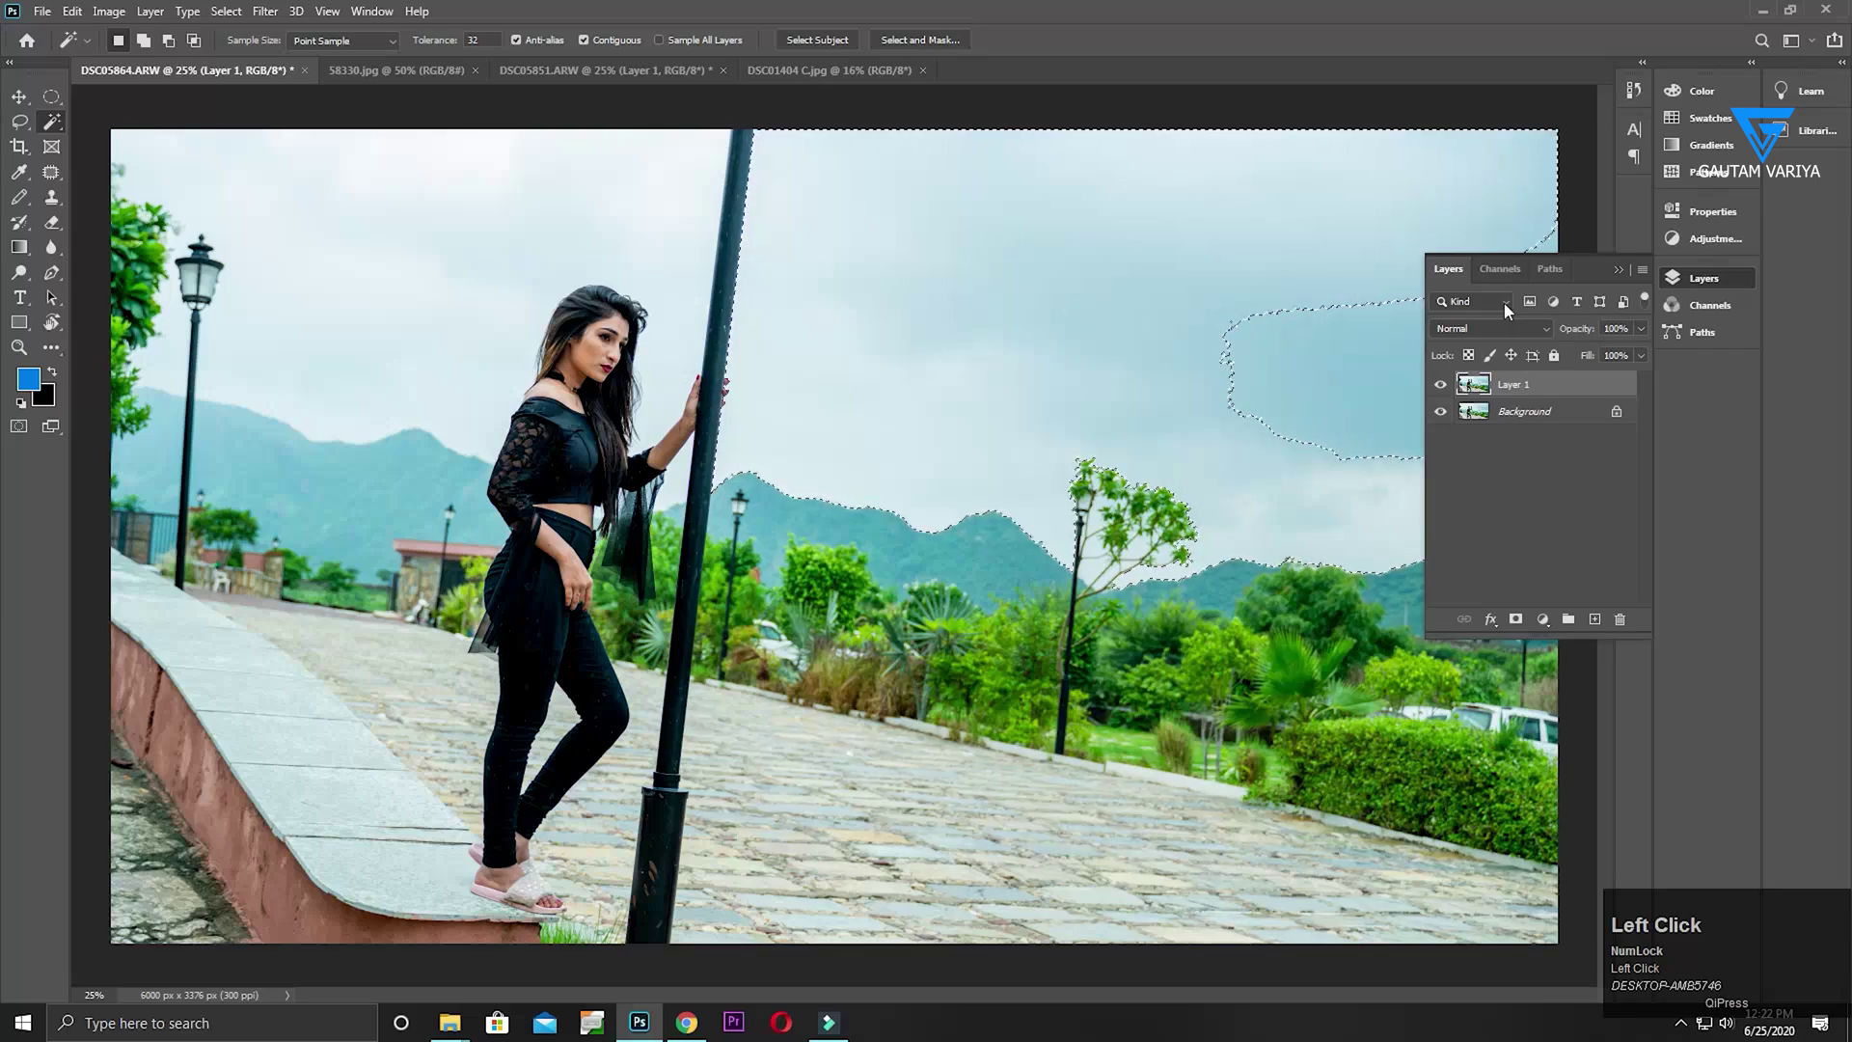
Try selecting only the darker cloud area with the Magic Wand and undo that selection
click(1717, 276)
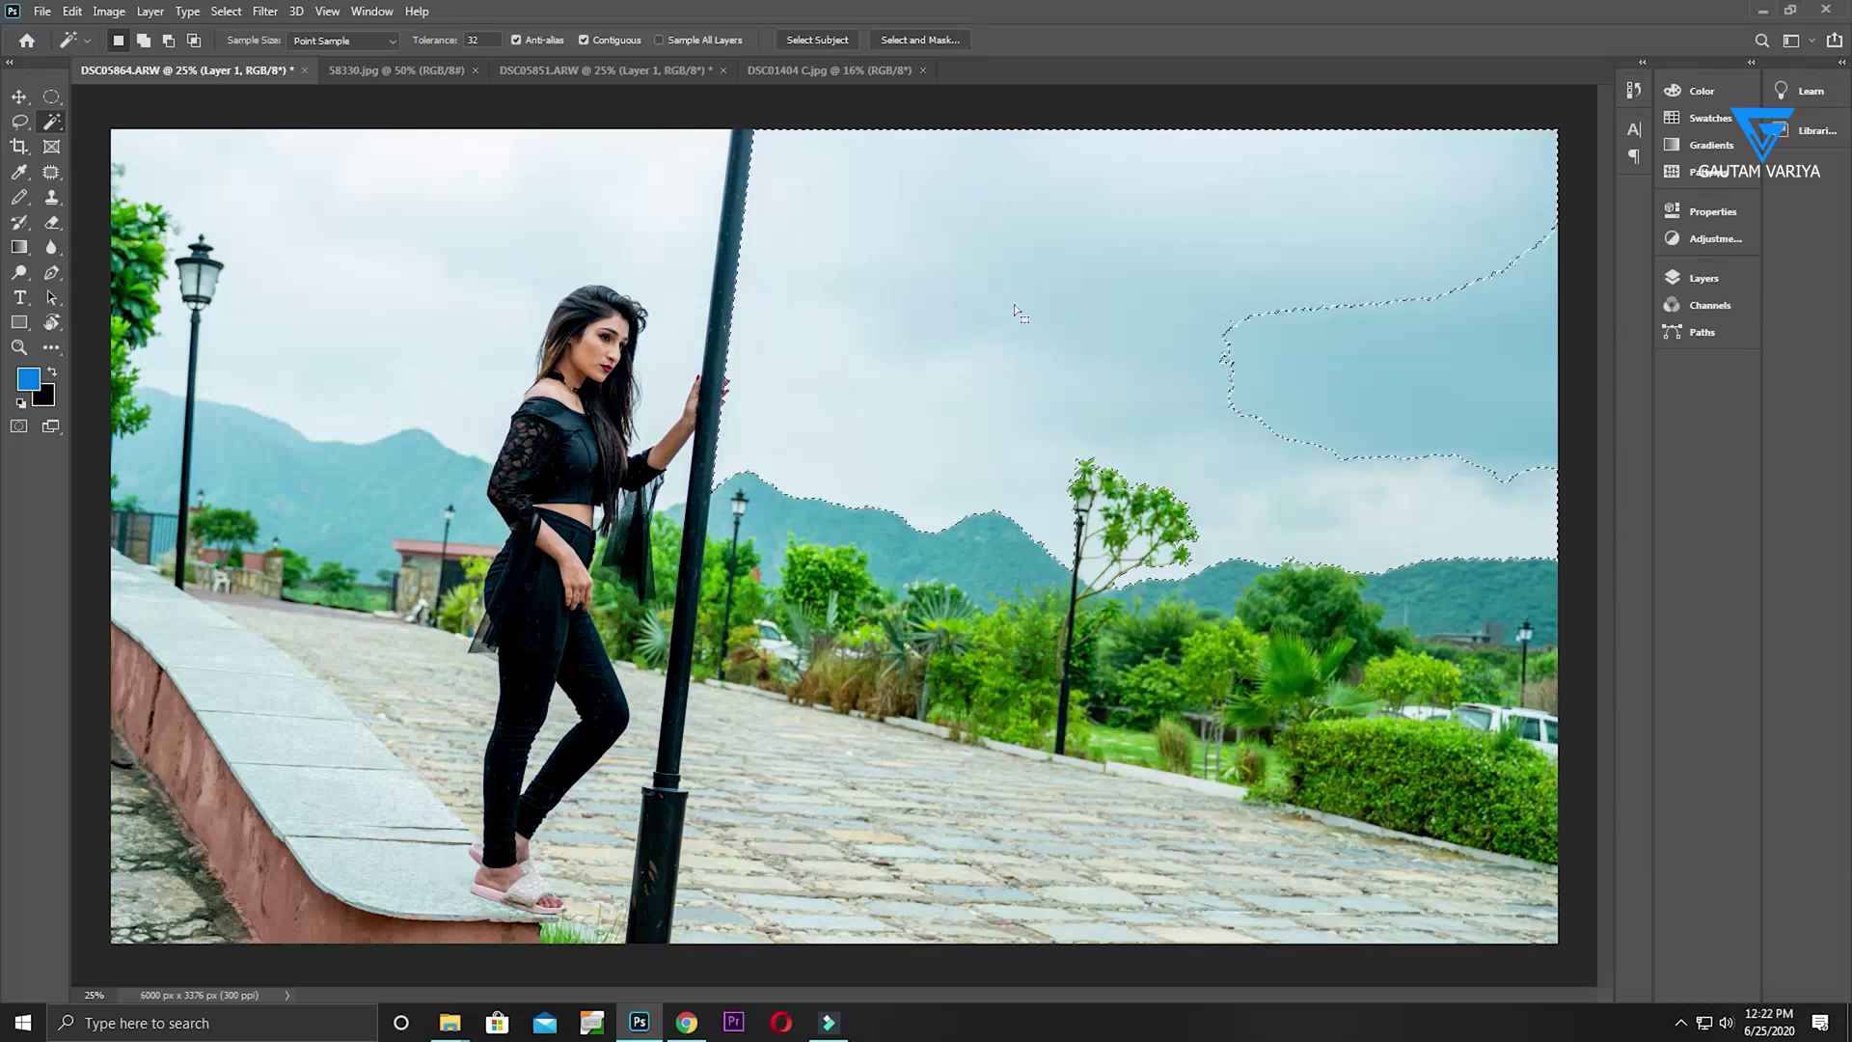
click(1056, 390)
click(1462, 392)
key(ctrl+z)
Set the Magic Wand tolerance to 50, test it on the darker cloud area and deselect
click(477, 39)
text(50)
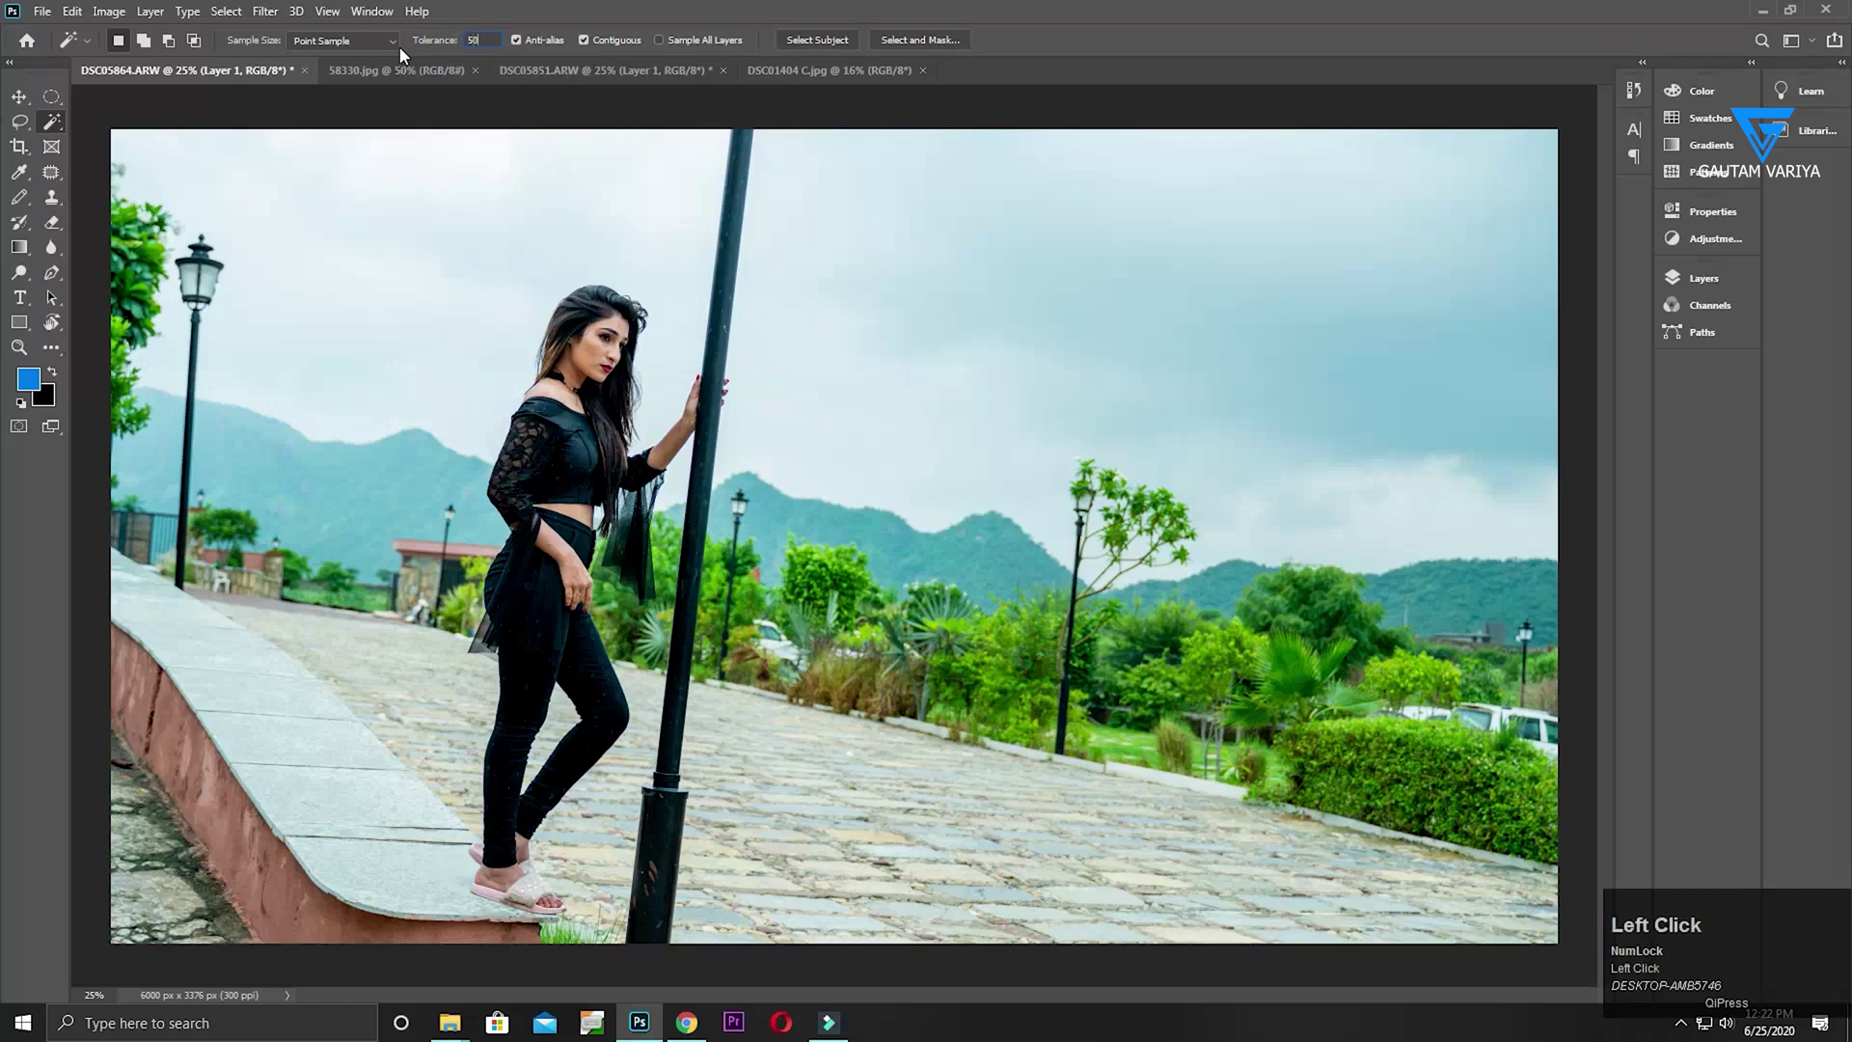
click(1453, 363)
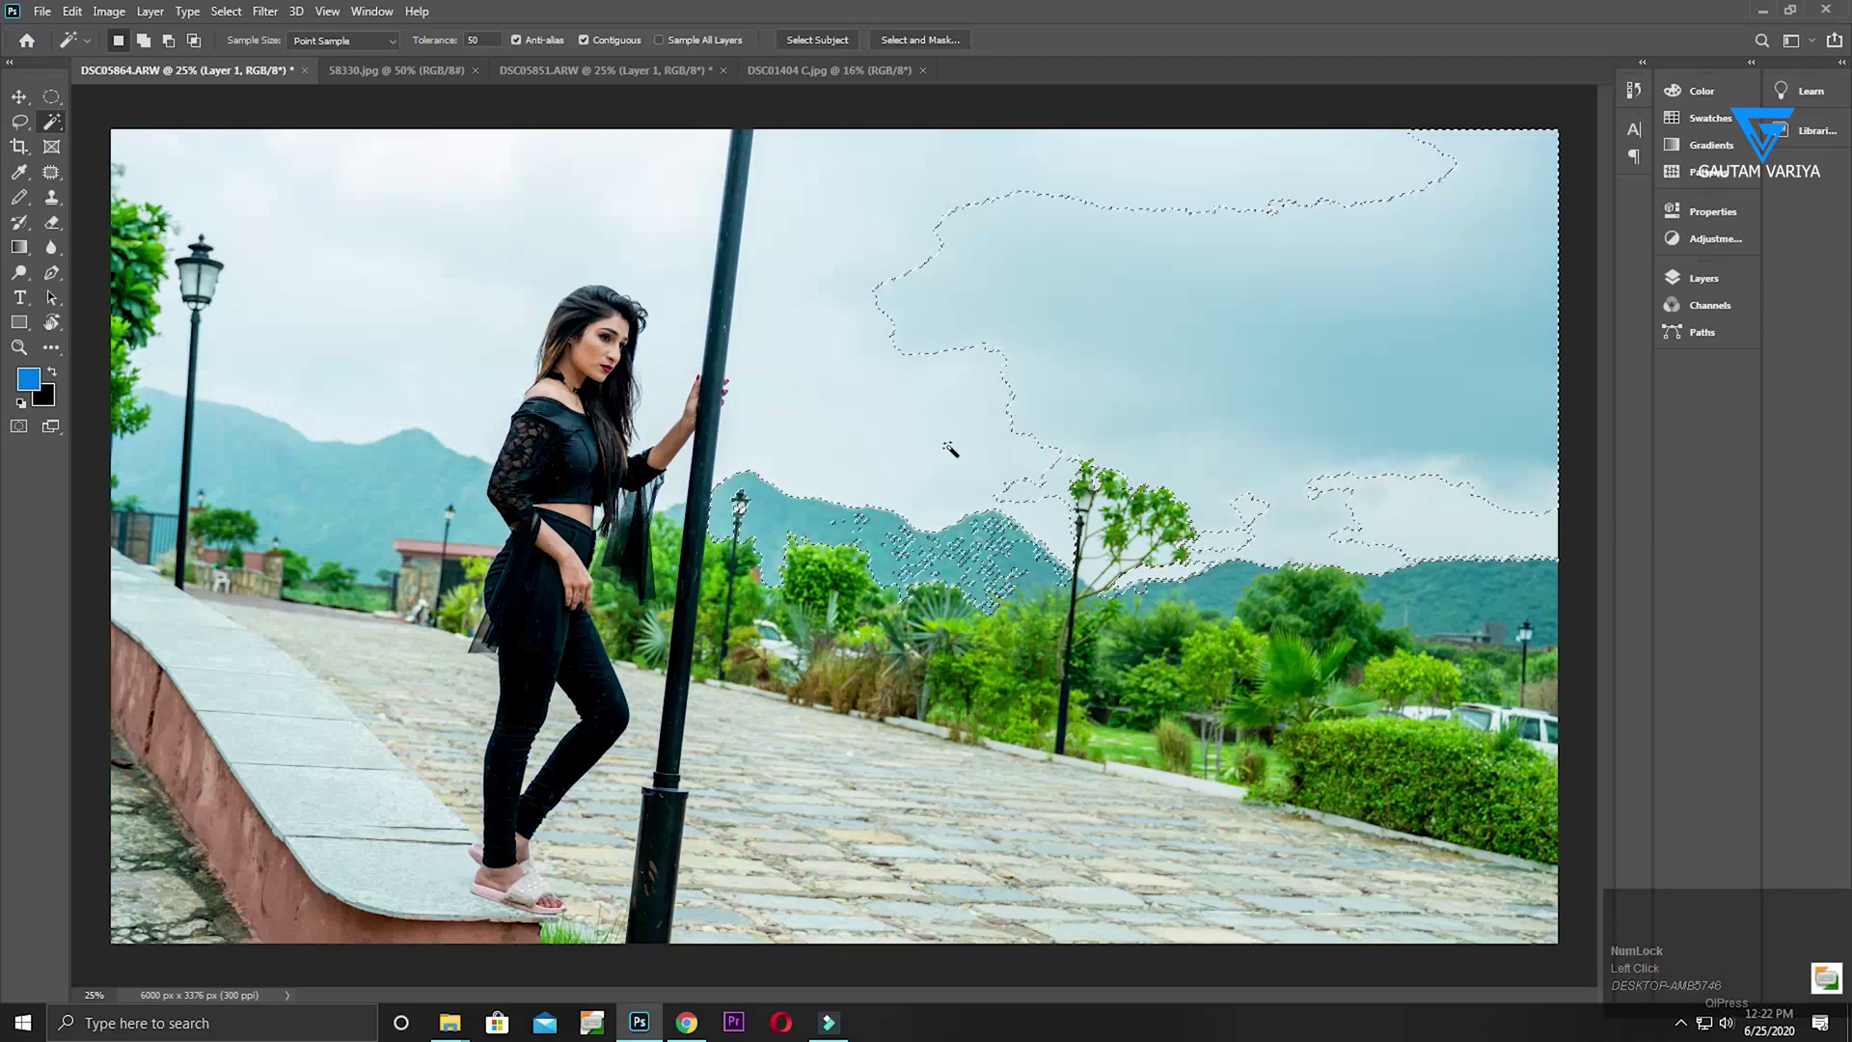
key(ctrl)
key(ctrl+d)
Build a Magic Wand selection of the whole sky on both sides of the pole and delete it from Layer 1
click(883, 246)
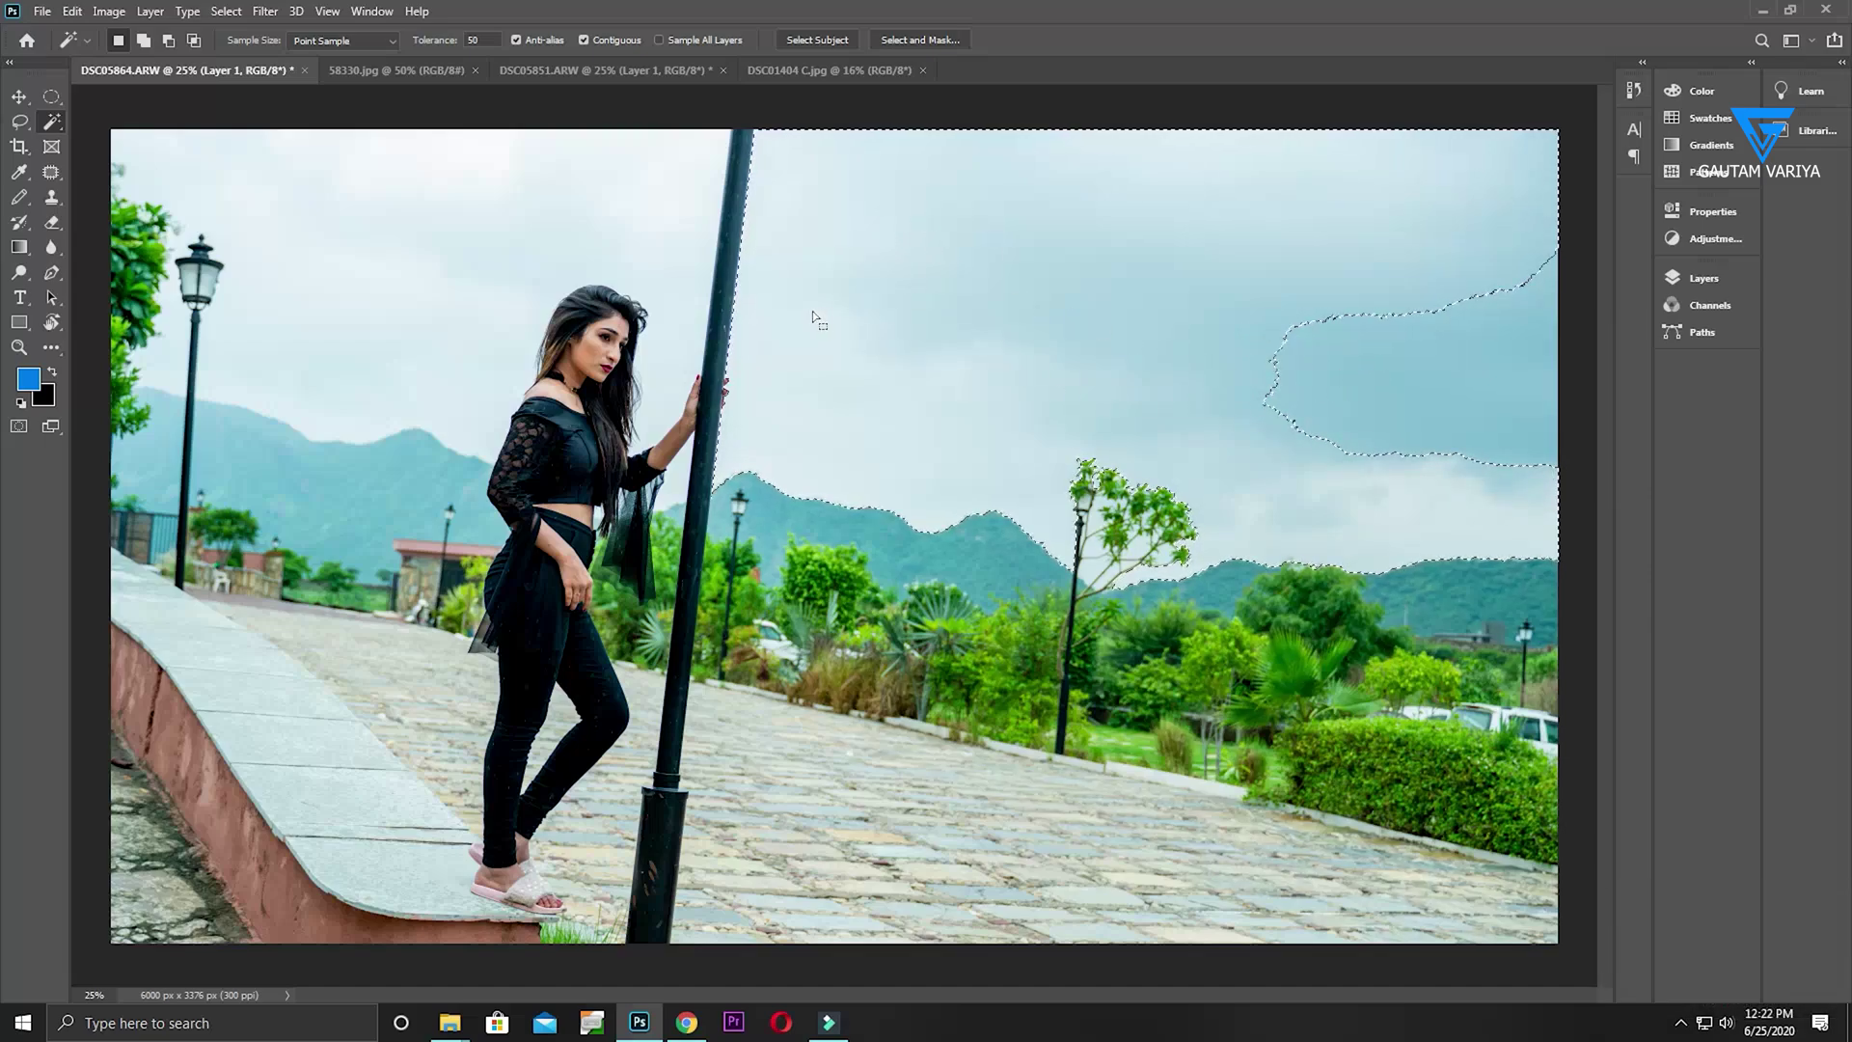
key(shift)
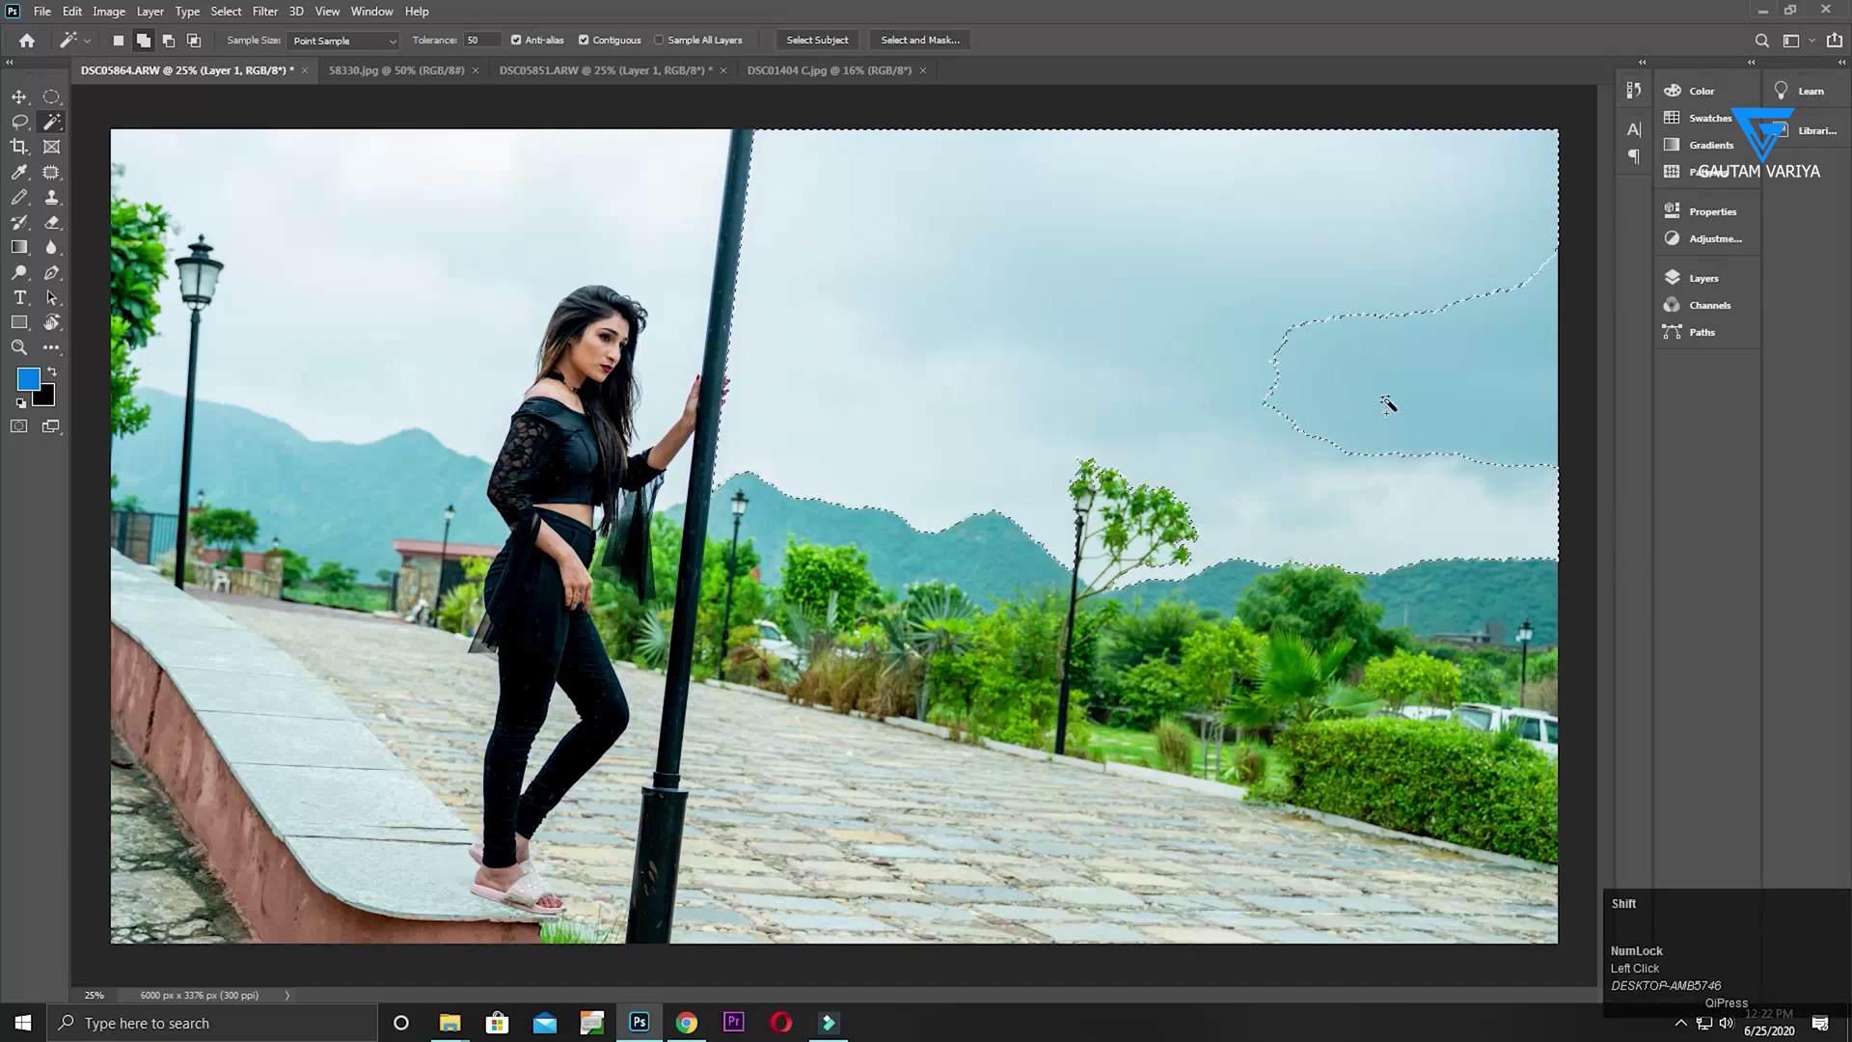
shift+click(1387, 402)
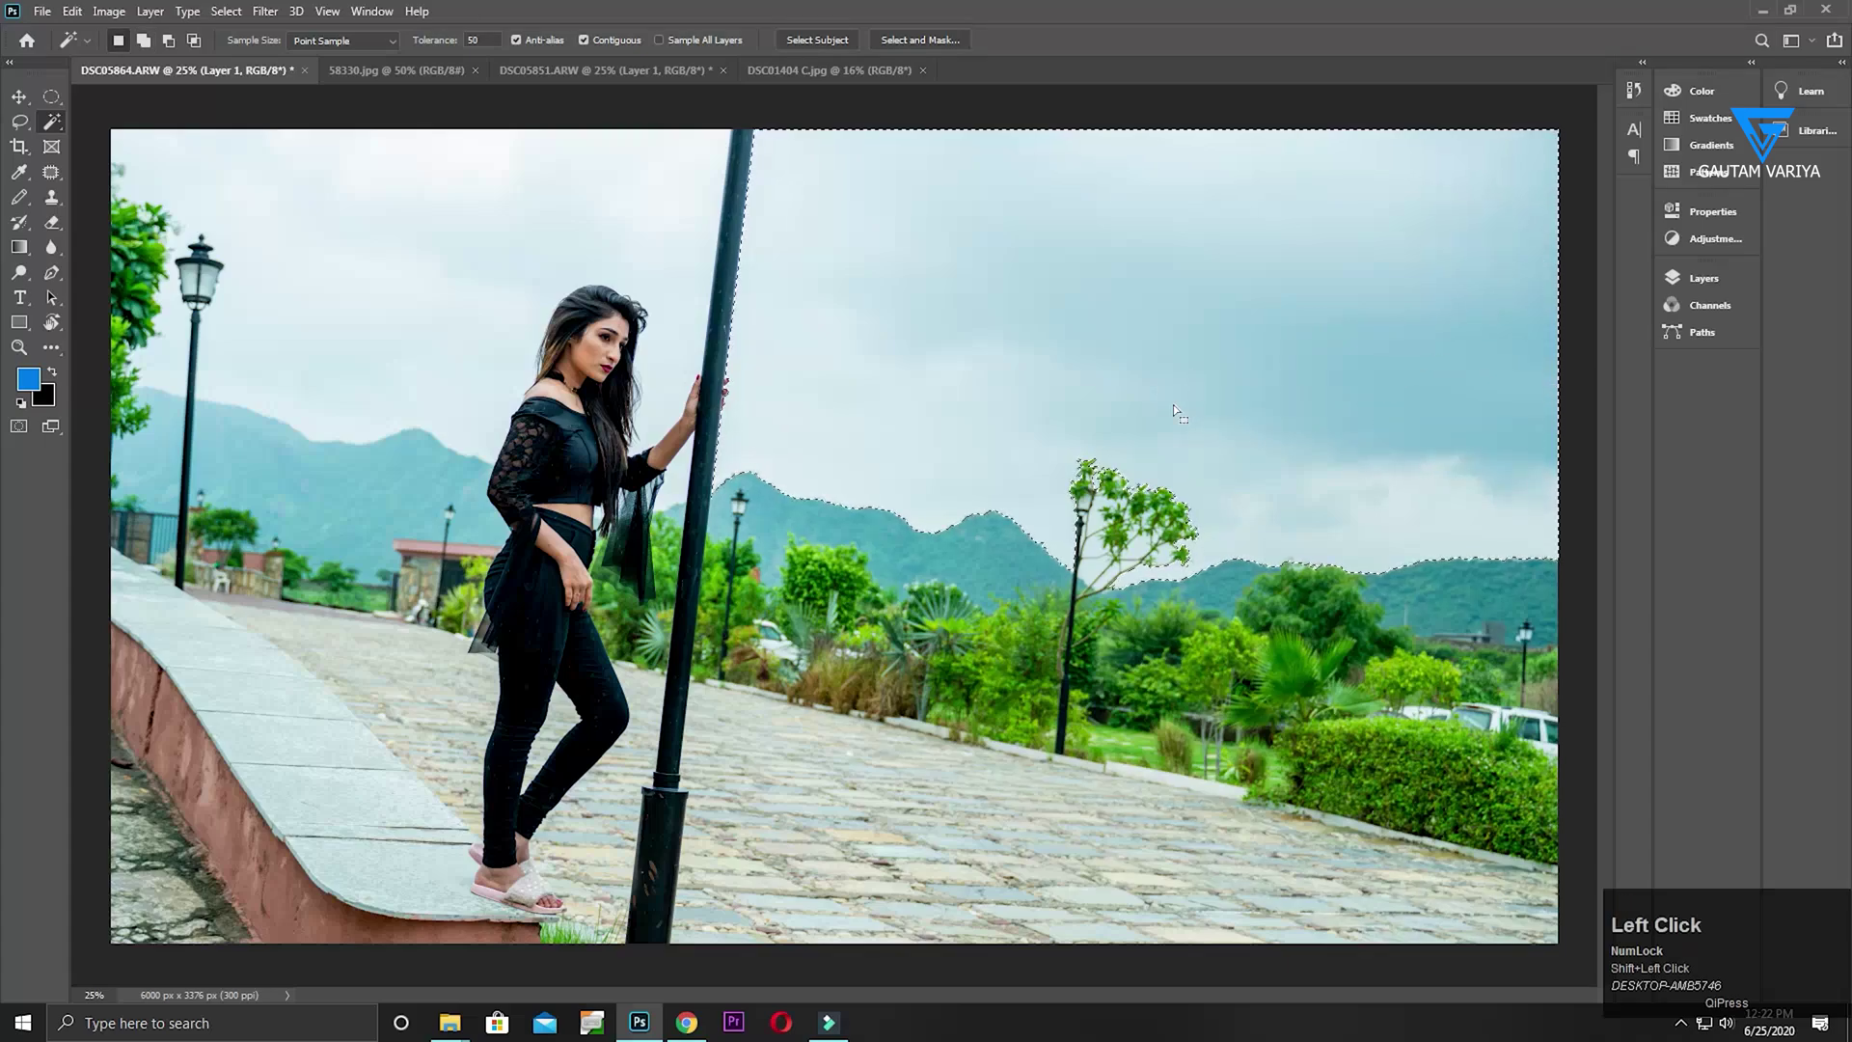
key(shift)
shift+click(485, 249)
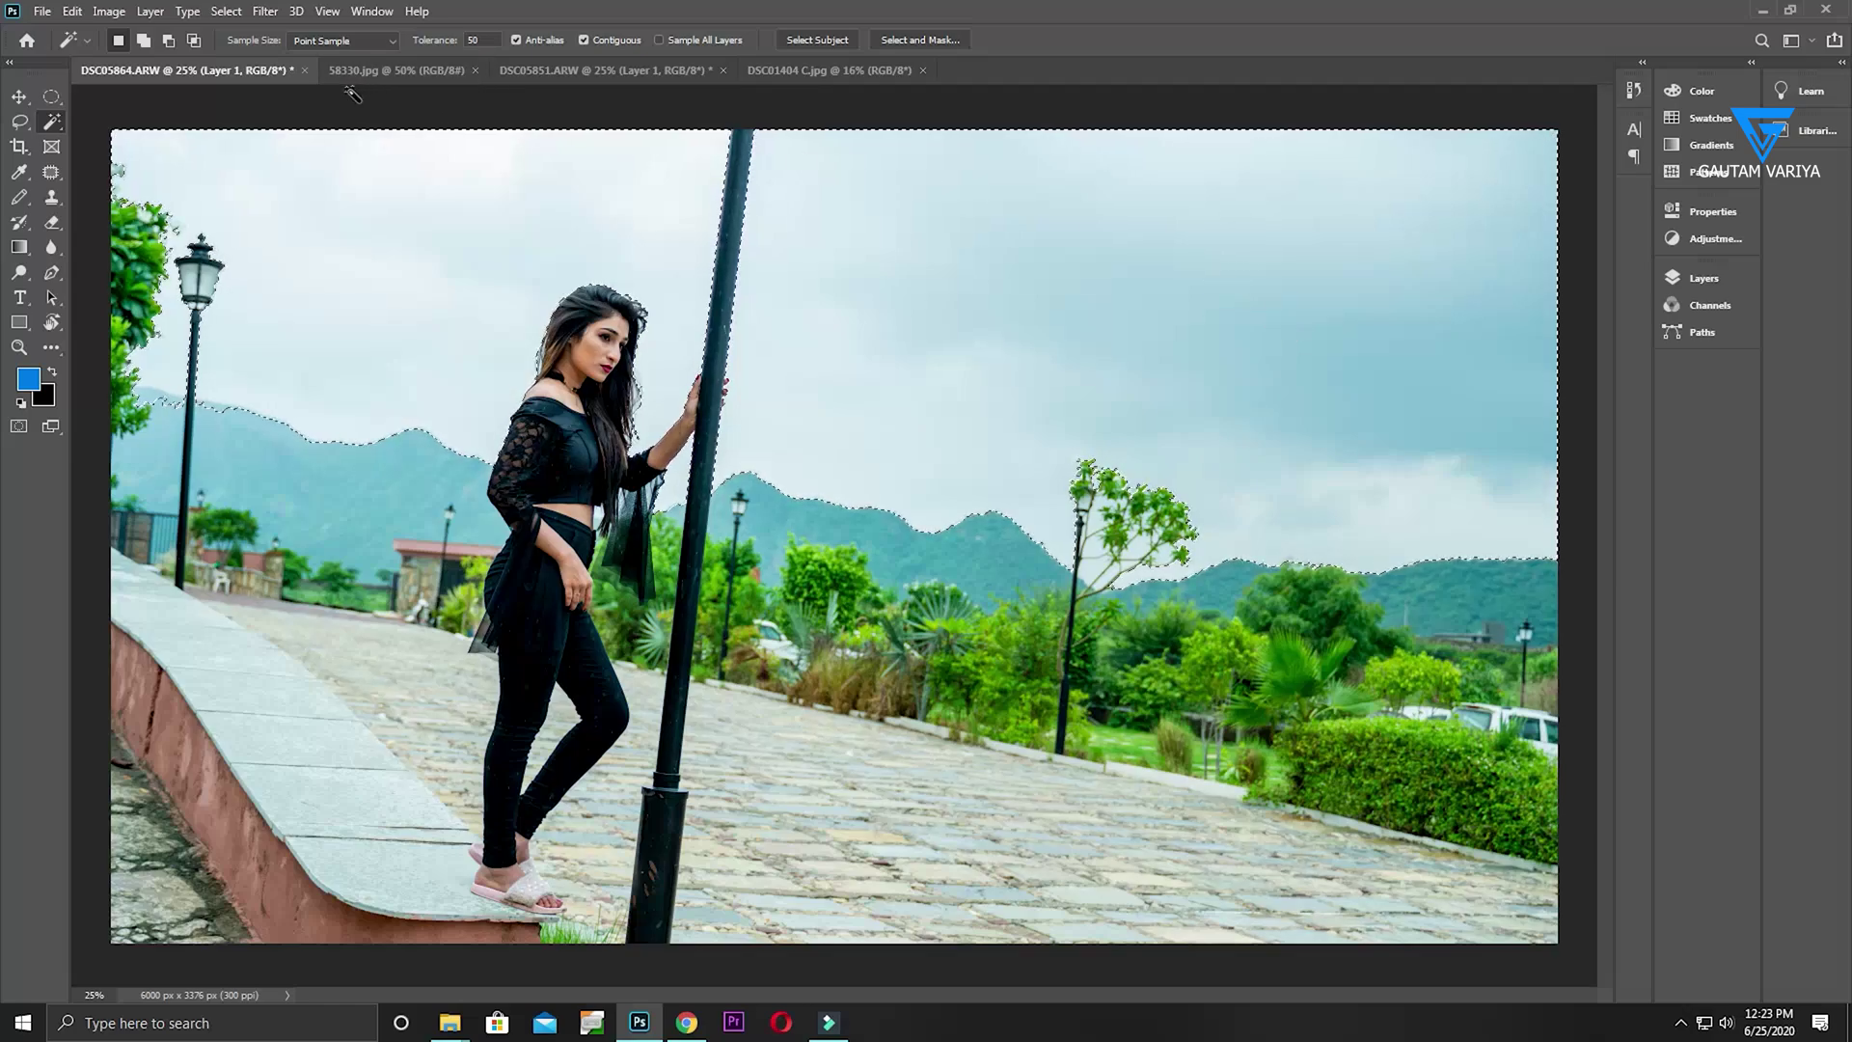
click(1735, 276)
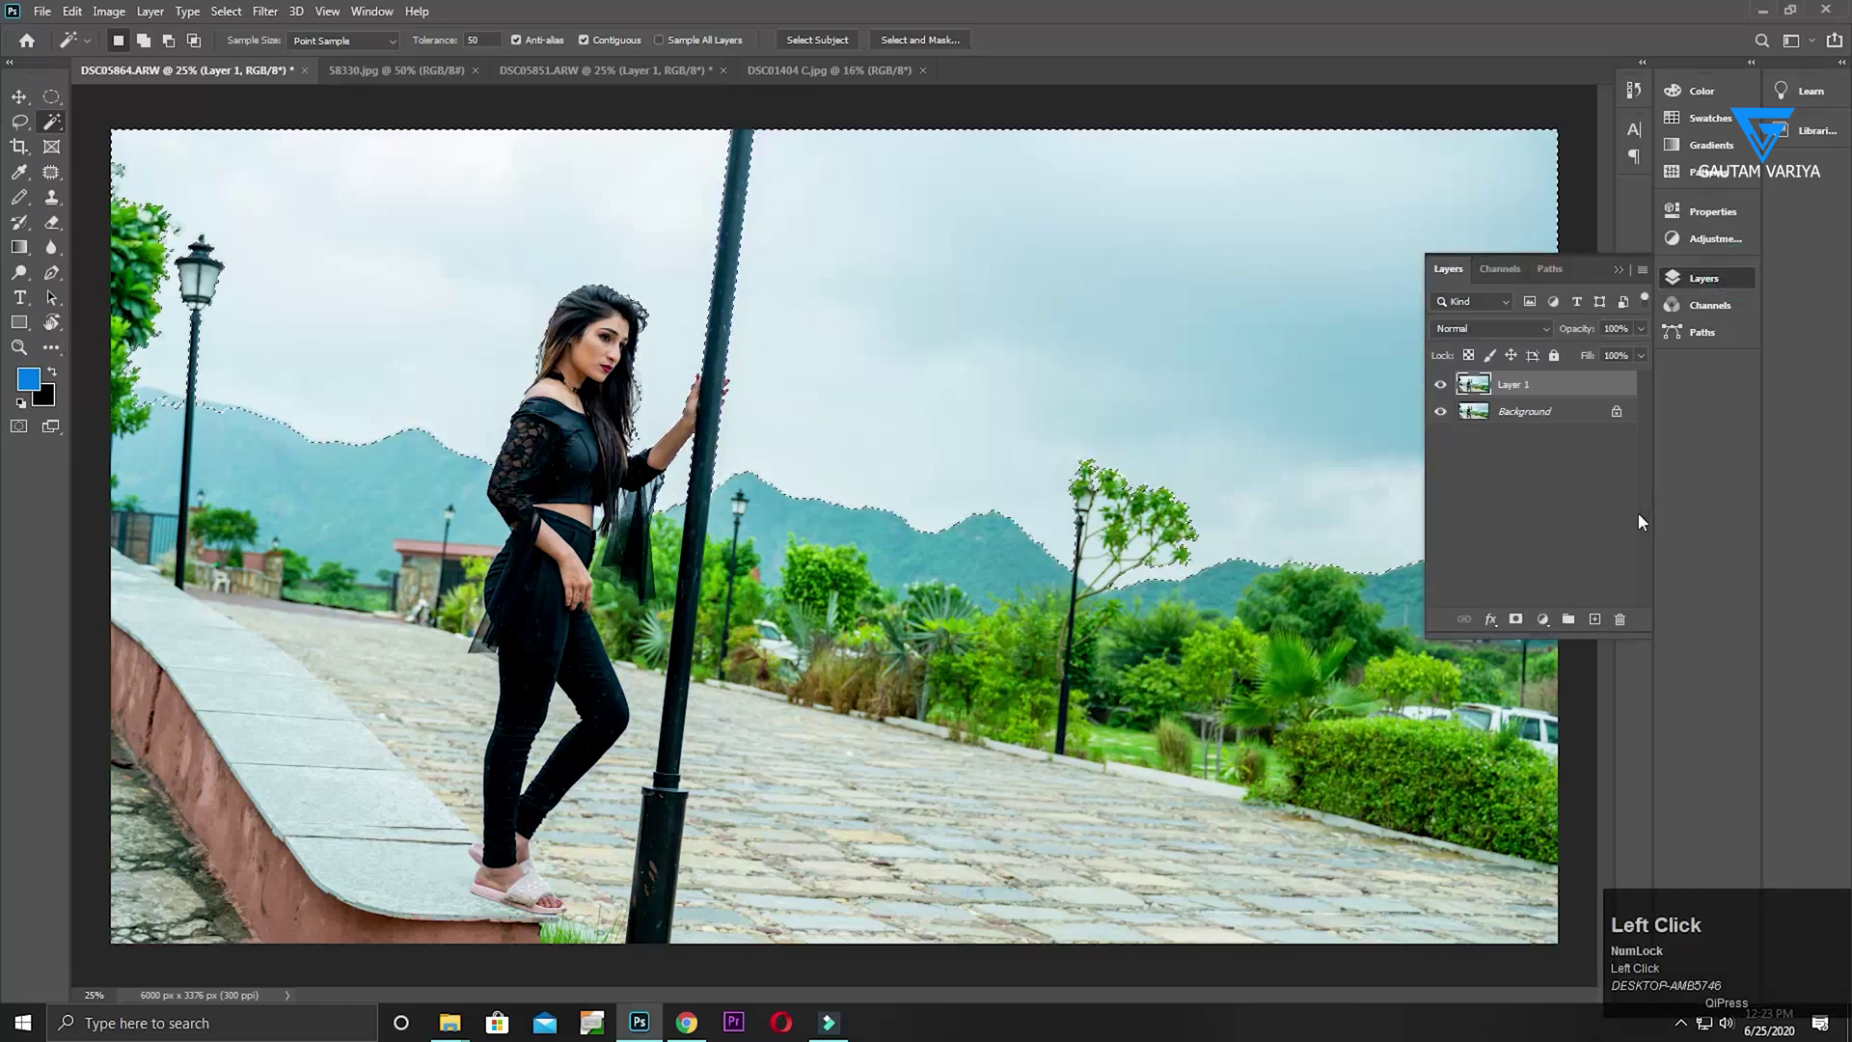
key(Delete)
Add a new layer beneath Layer 1, fill the sky selection on it with the blue foreground color and deselect
click(1591, 619)
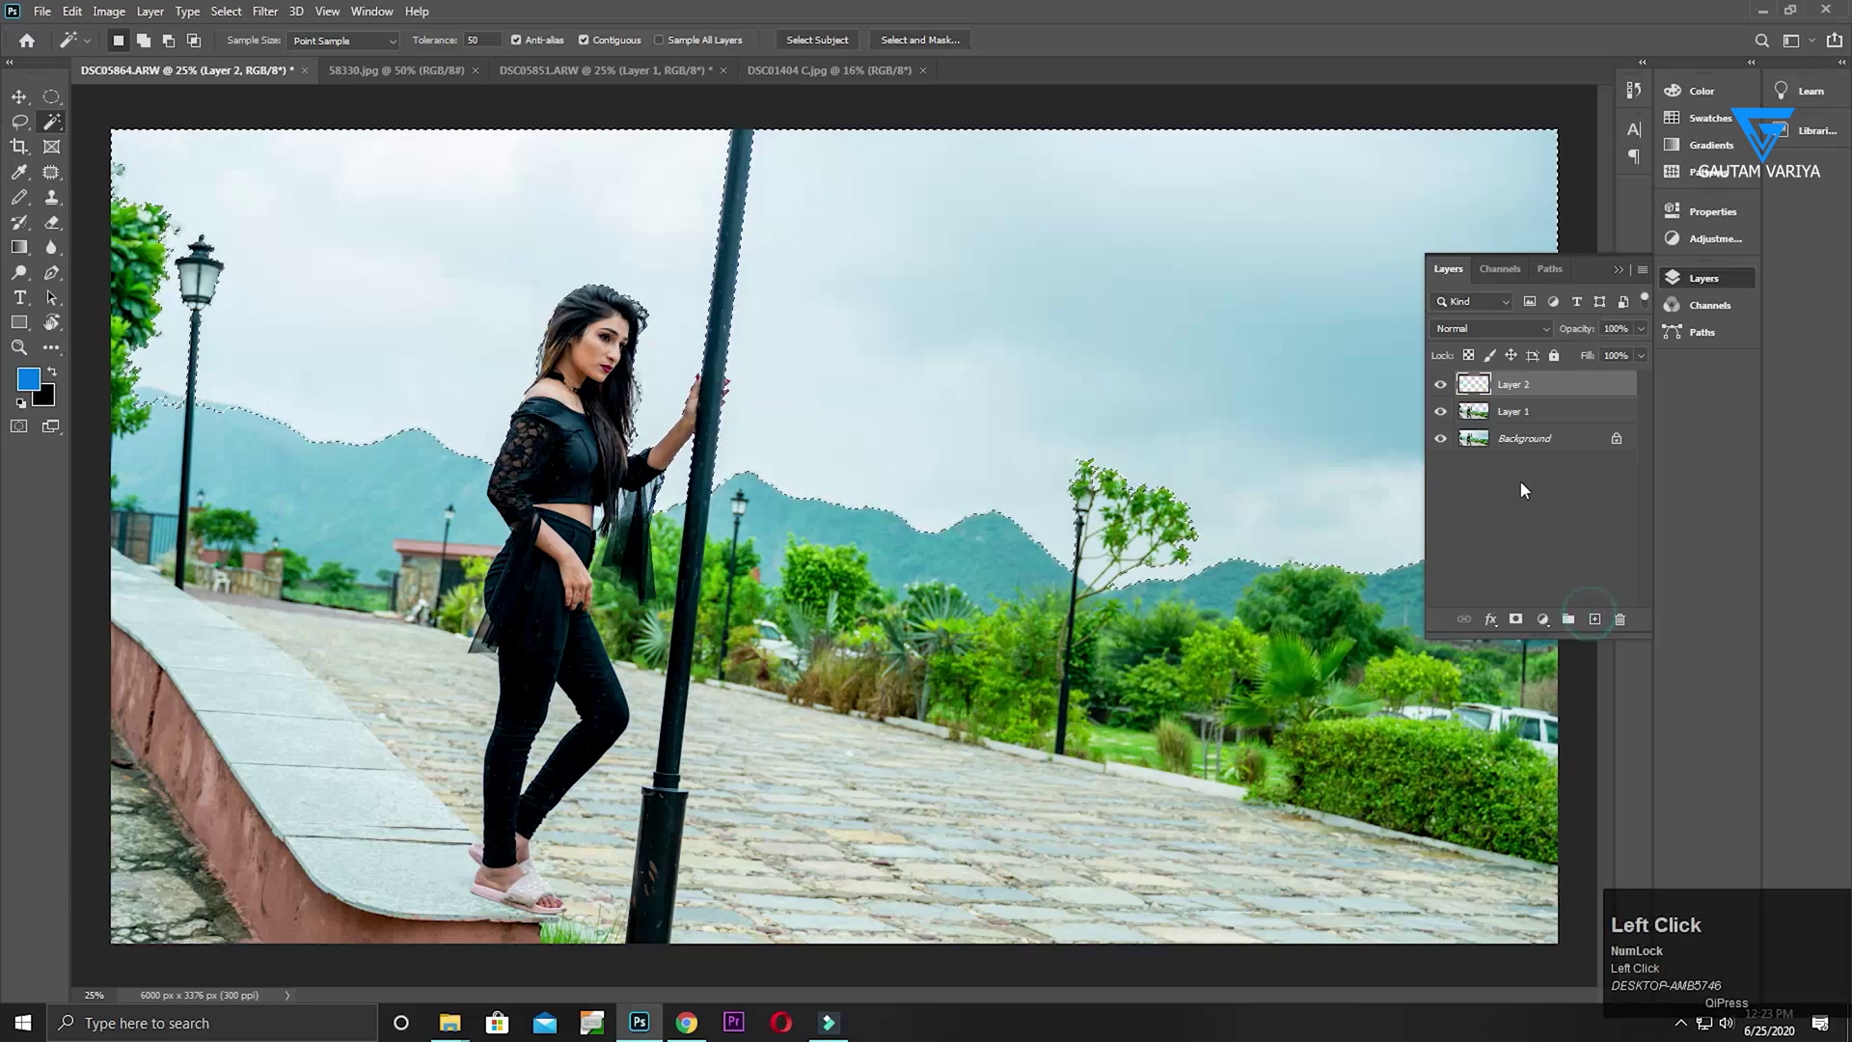
drag(1542, 383, 1544, 425)
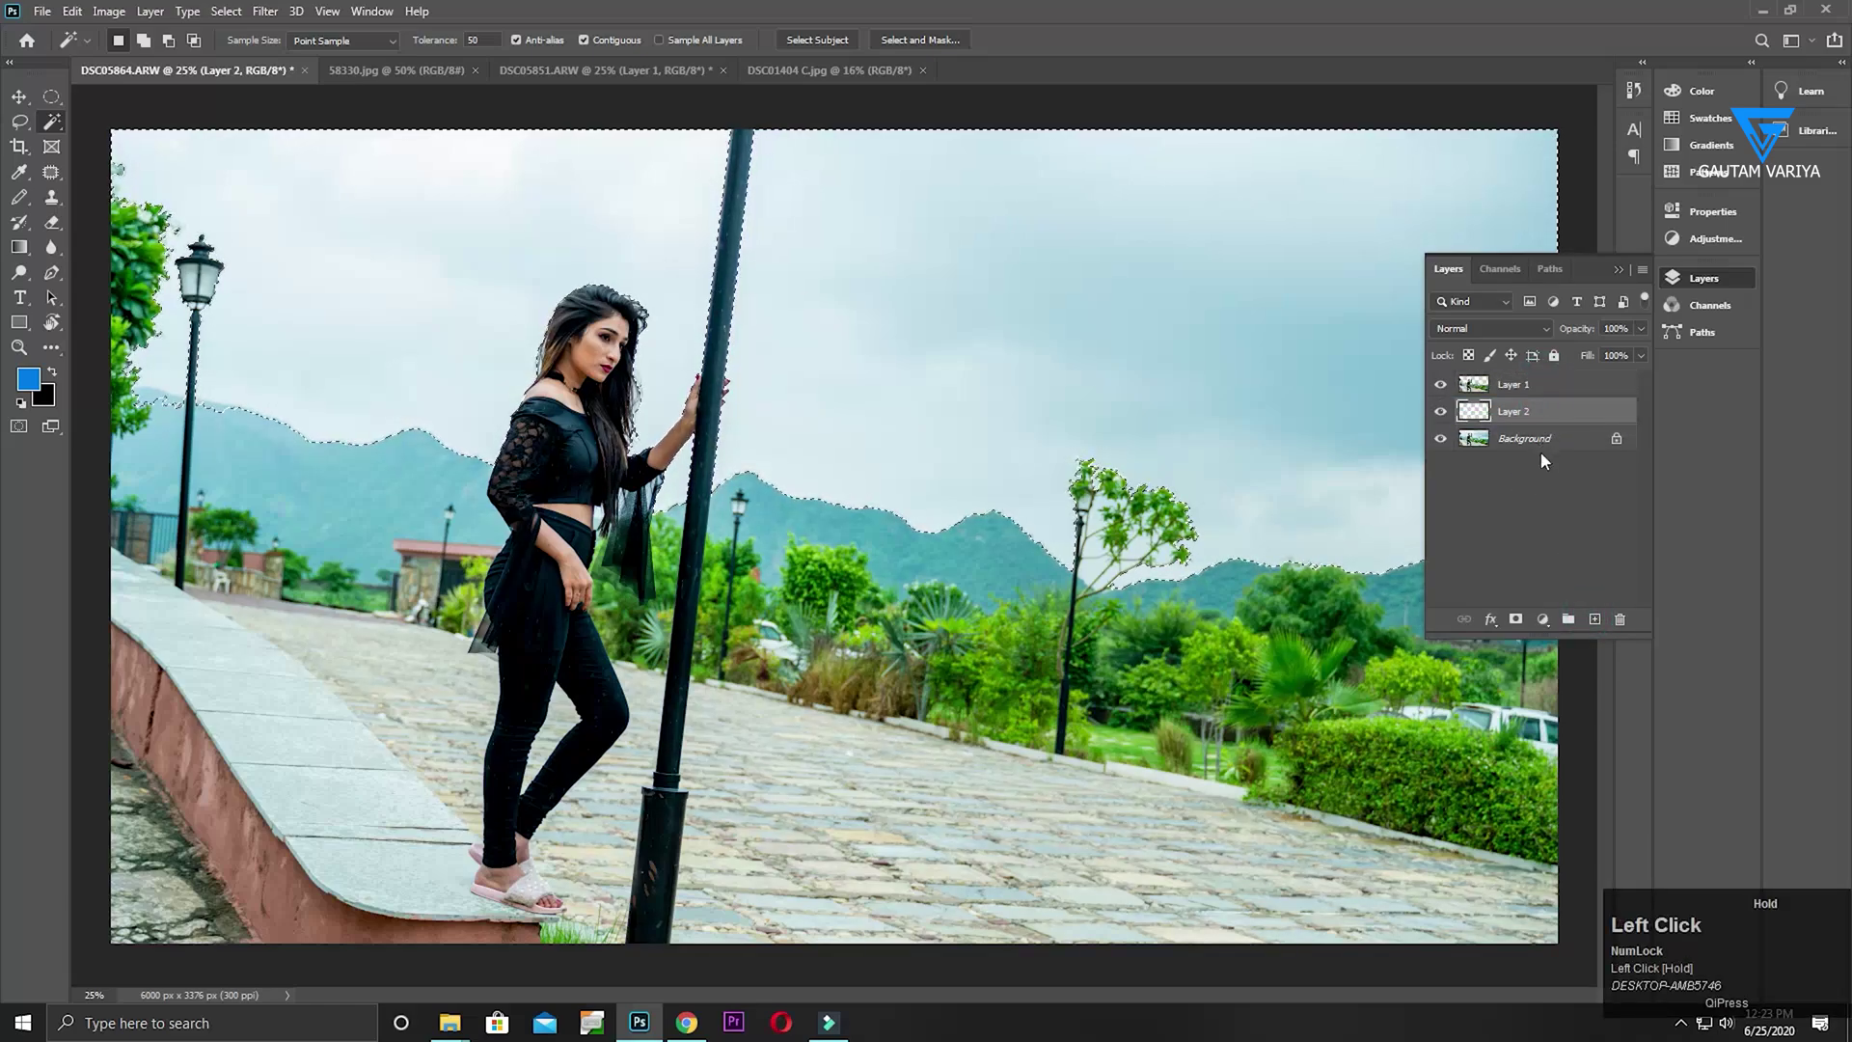
key(alt+Delete)
key(ctrl+d)
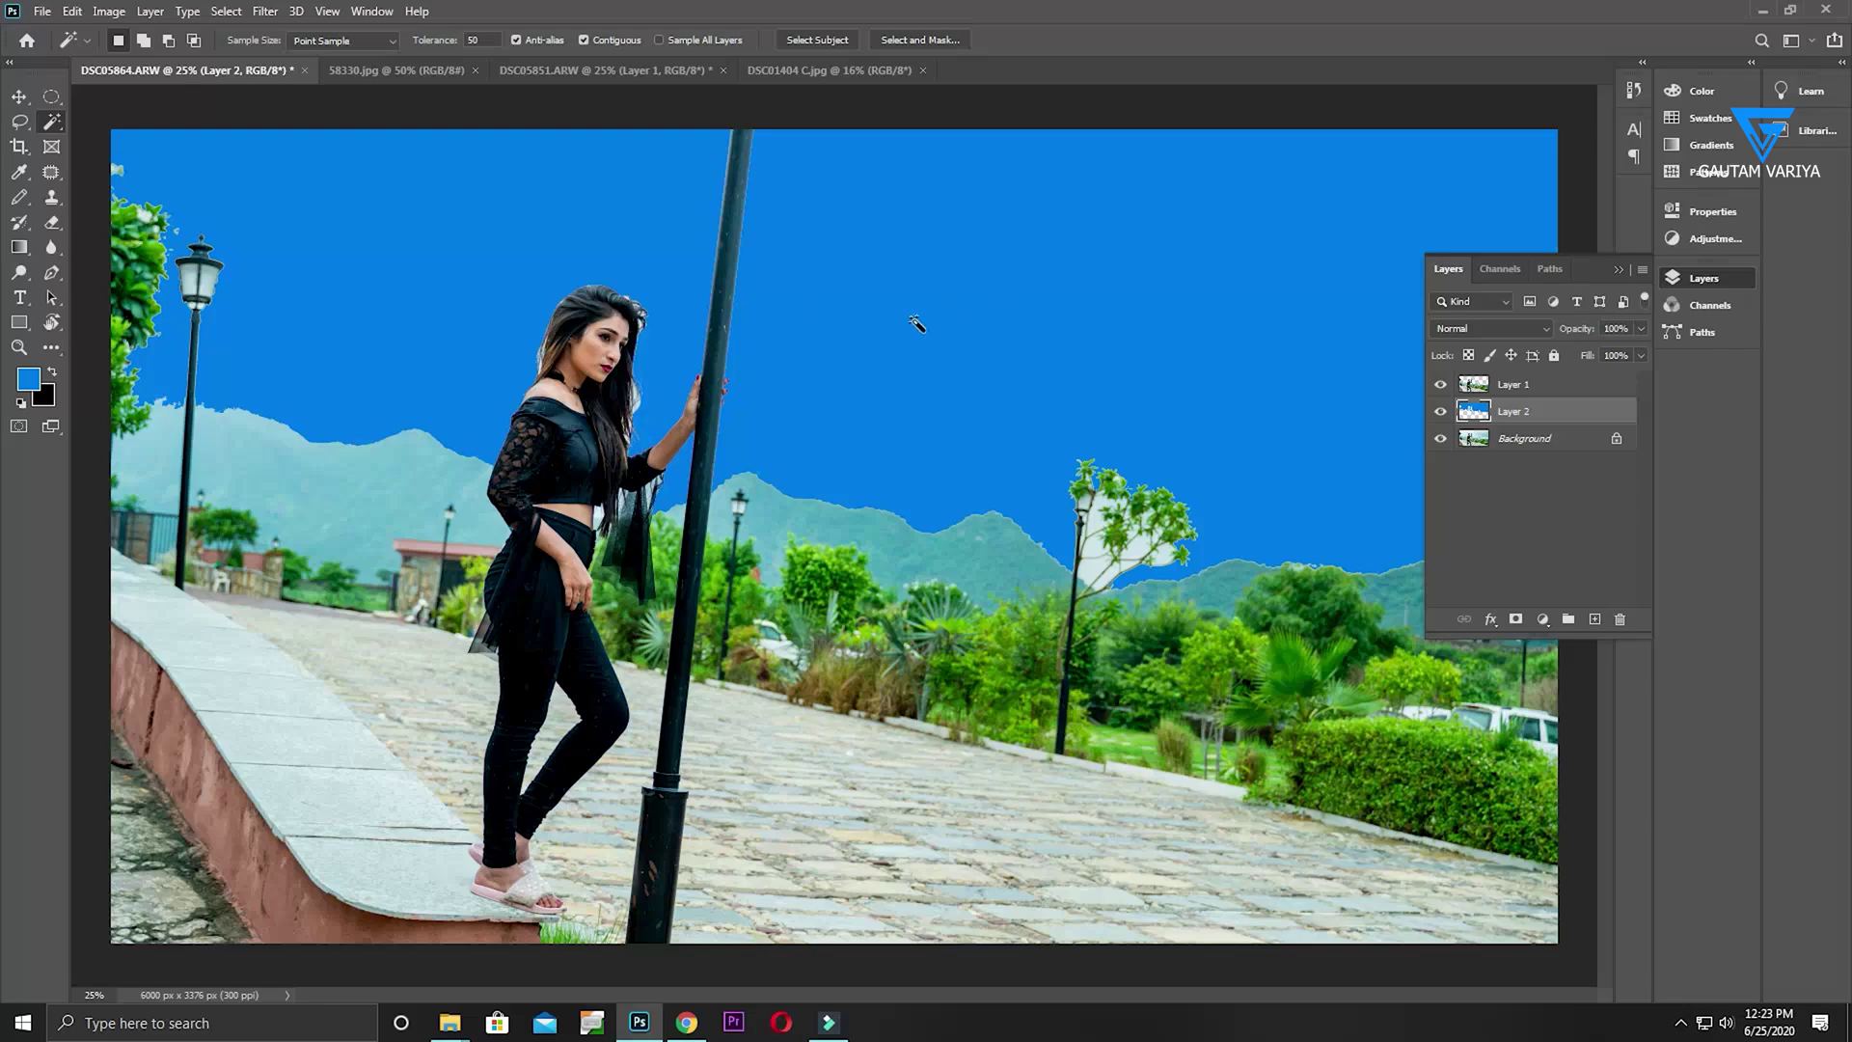
Try a large black Pencil stroke at size 900 across the blue sky on Layer 2 and undo it
key(b)
key(x)
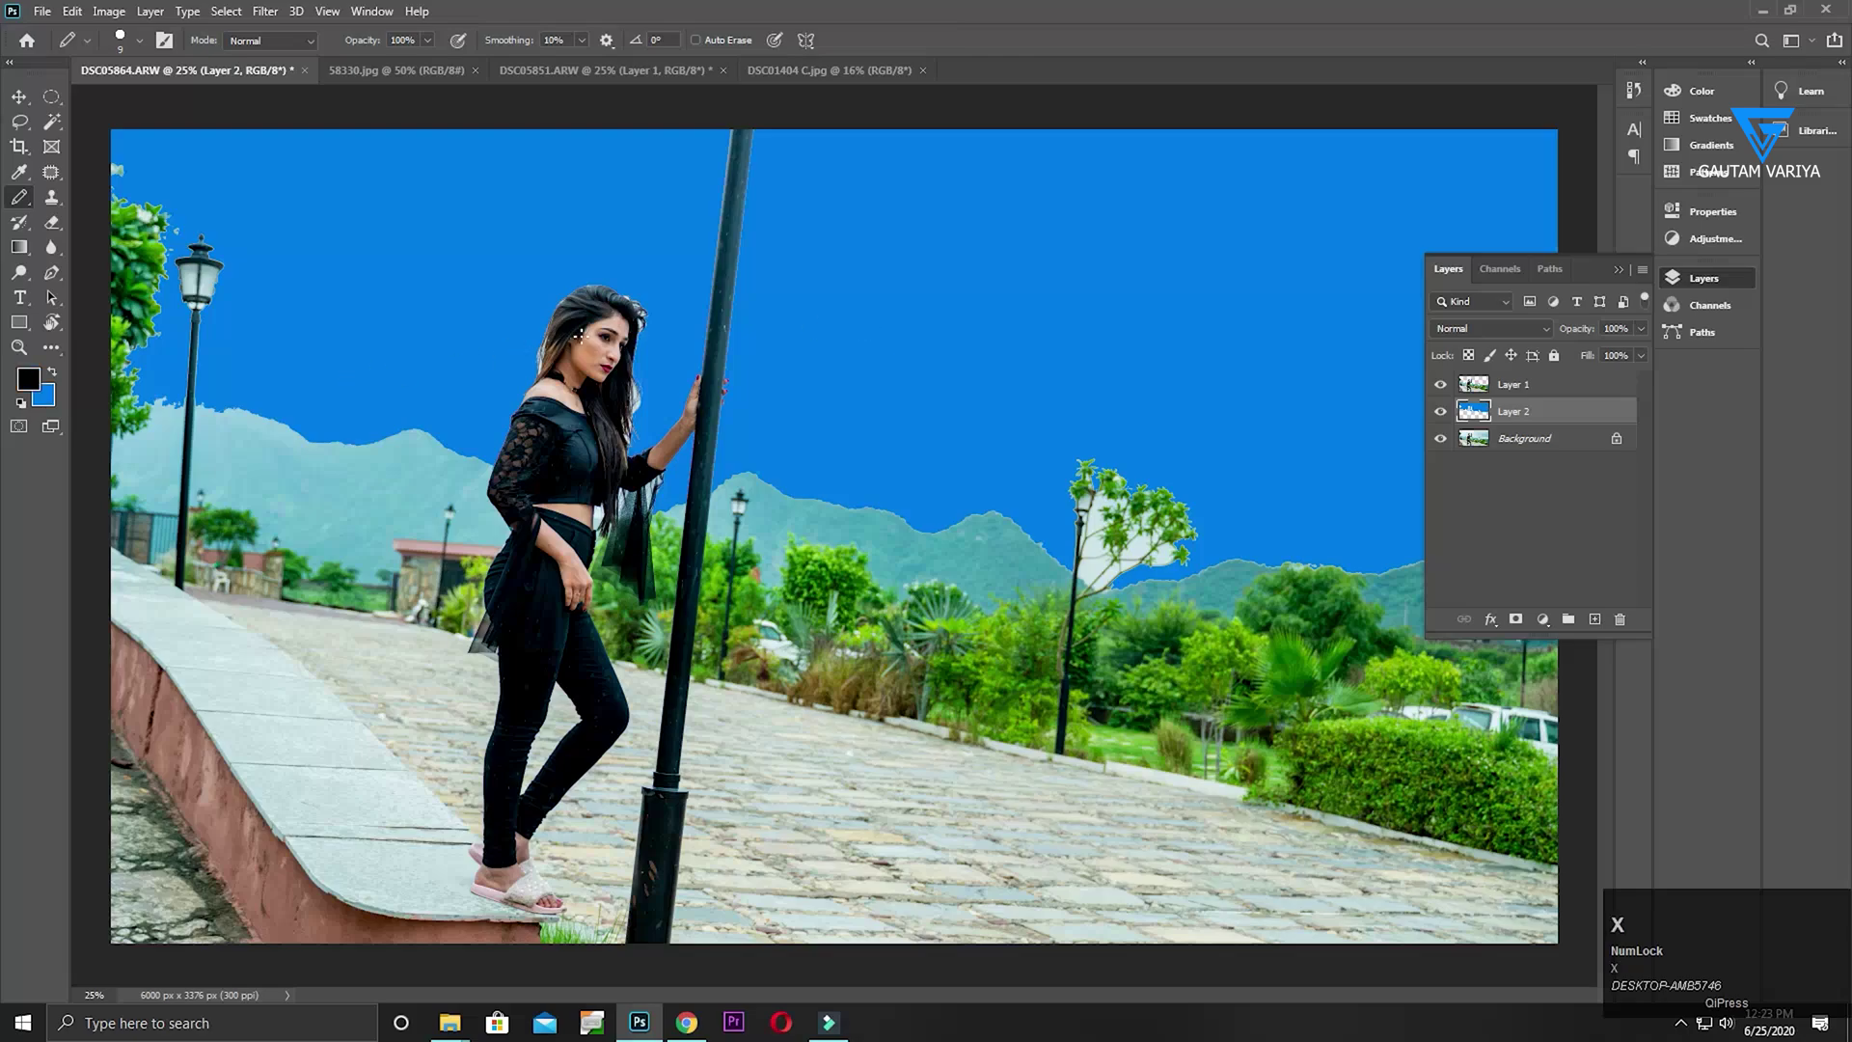
key(bracketright)
key(bracketright)
key(bracketright)
key(bracketright)
key(bracketright)
key(bracketright)
key(bracketright)
key(bracketright)
key(bracketright)
key(bracketright)
key(bracketright)
key(bracketright)
key(bracketright)
key(bracketright)
key(bracketright)
key(bracketright)
key(bracketright)
key(bracketright)
key(bracketright)
key(bracketright)
mouse_move(986, 301)
mouse_down()
mouse_move(411, 404)
mouse_move(709, 495)
mouse_up()
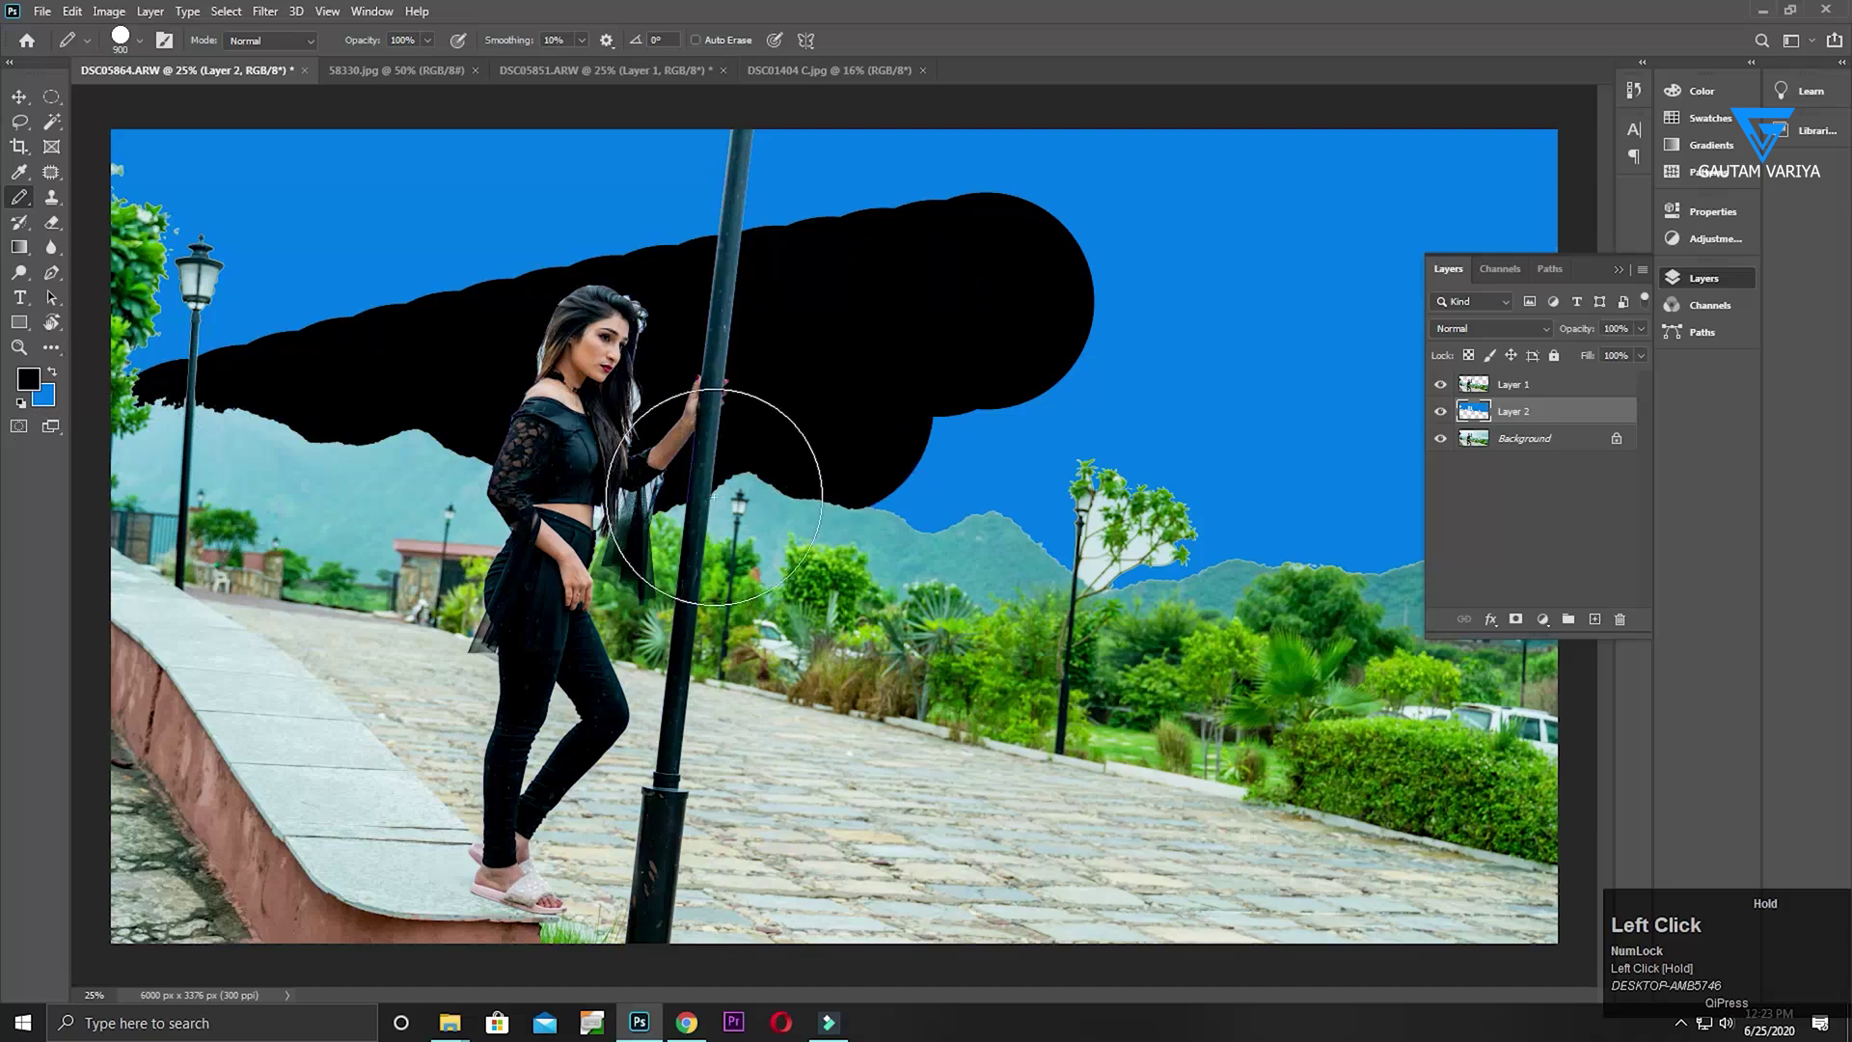
key(ctrl+z)
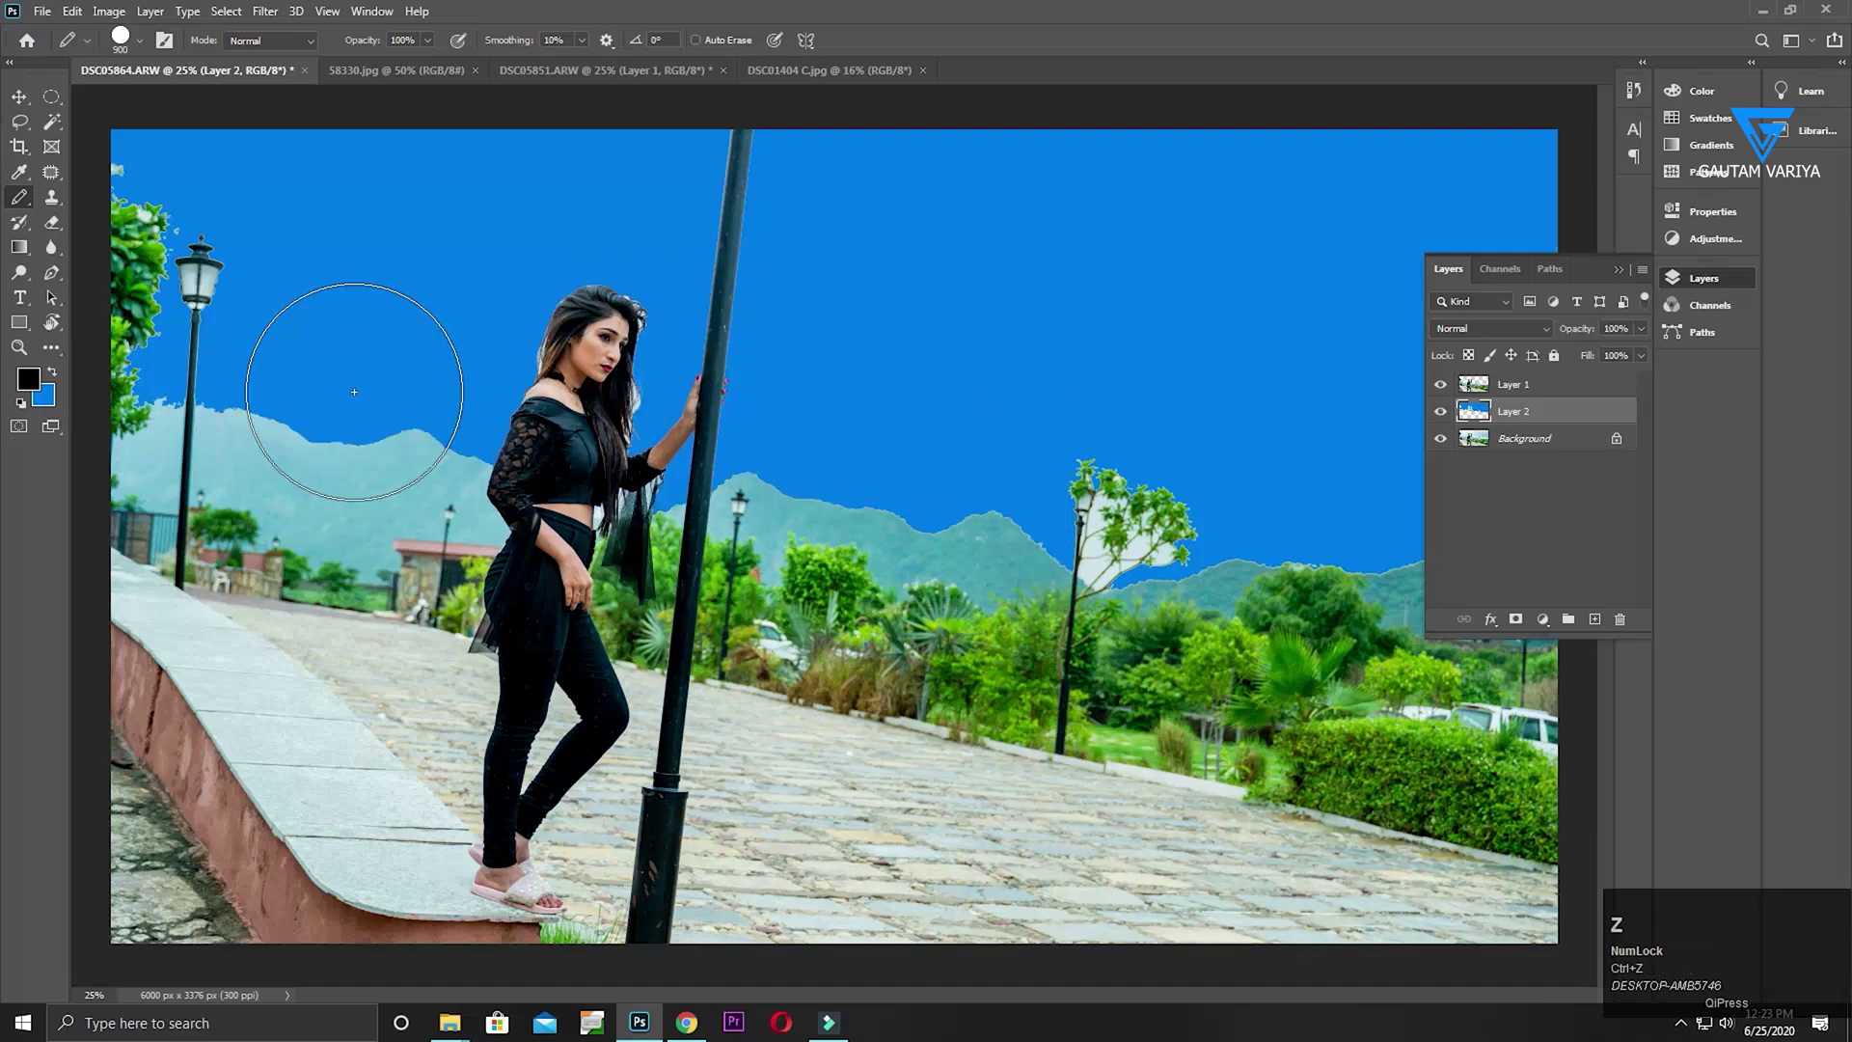
Paint over the blue sky around the woman on Layer 2 with the Color Replacement tool and compare by toggling the layer's visibility
key(shift+b)
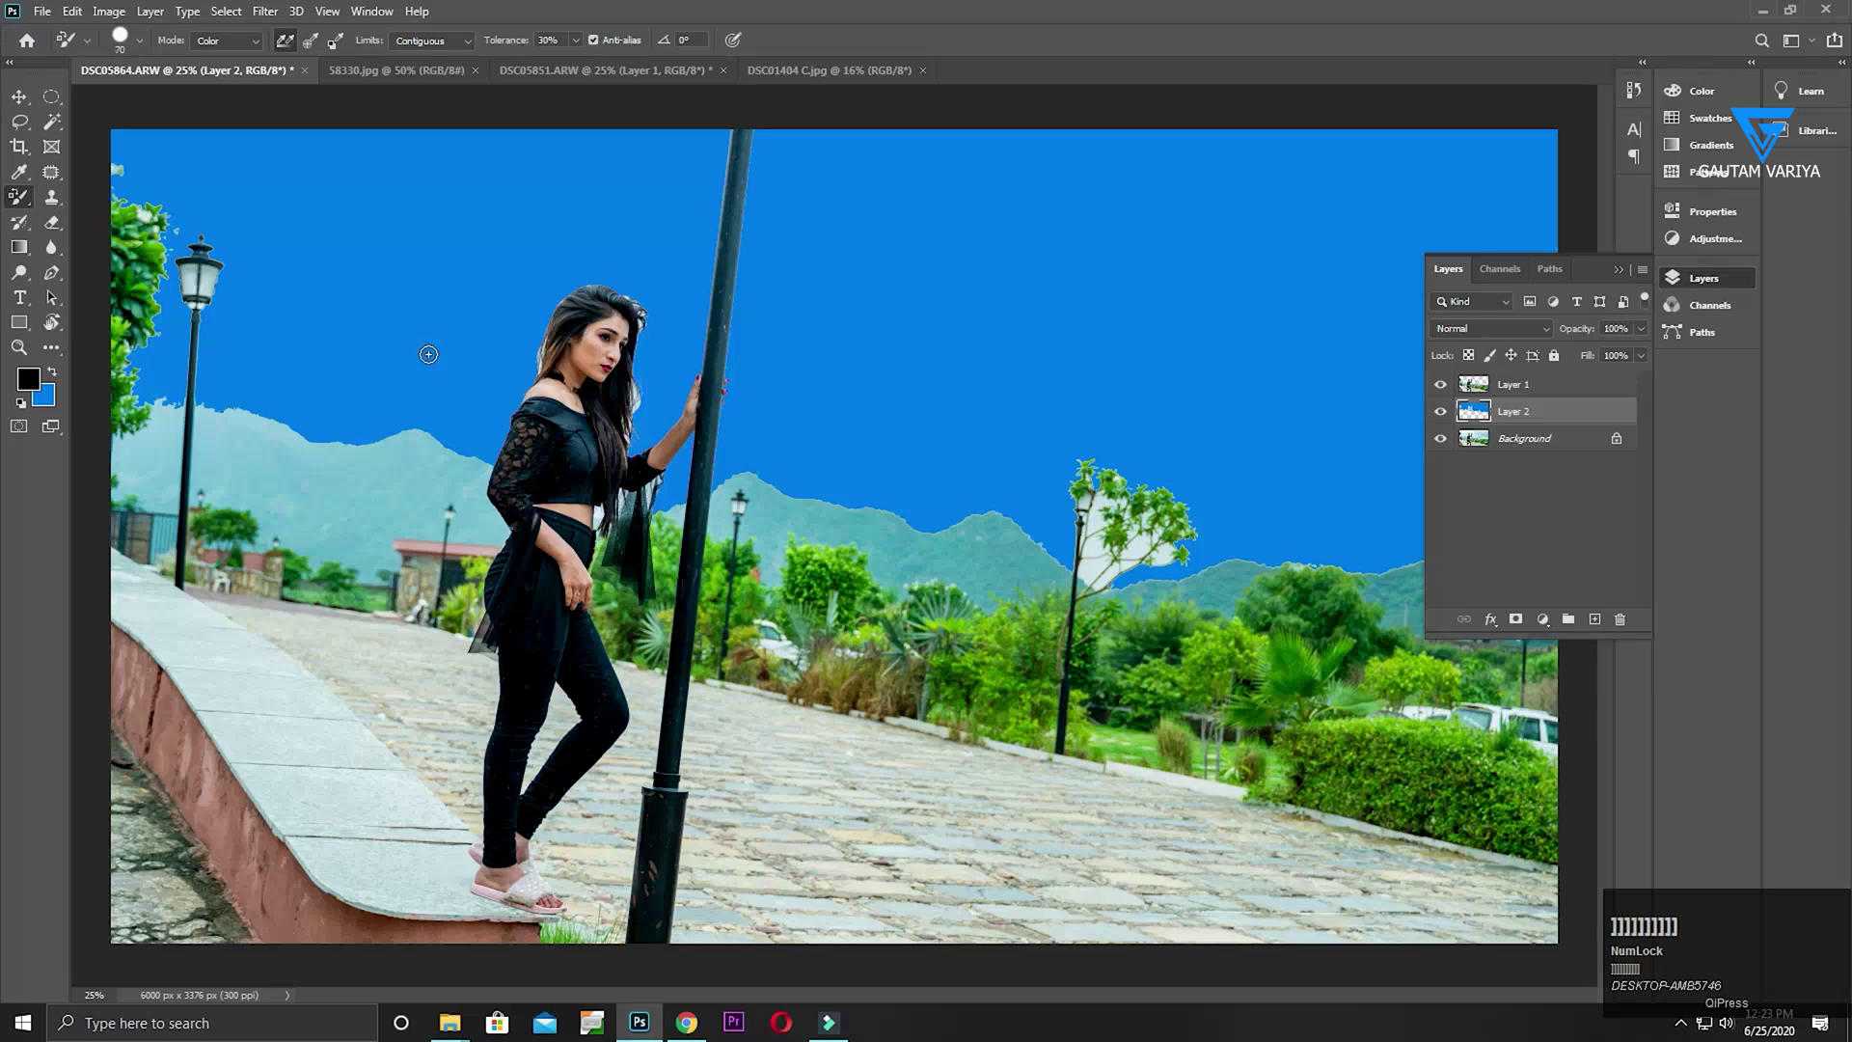
key(bracketright)
mouse_move(429, 357)
mouse_down()
mouse_move(915, 264)
mouse_move(517, 300)
mouse_move(811, 237)
mouse_move(567, 326)
mouse_move(637, 267)
mouse_move(608, 328)
mouse_move(699, 457)
mouse_move(667, 456)
mouse_move(662, 311)
mouse_move(638, 404)
mouse_move(668, 414)
mouse_move(691, 381)
mouse_move(653, 386)
mouse_up()
drag(637, 315, 598, 395)
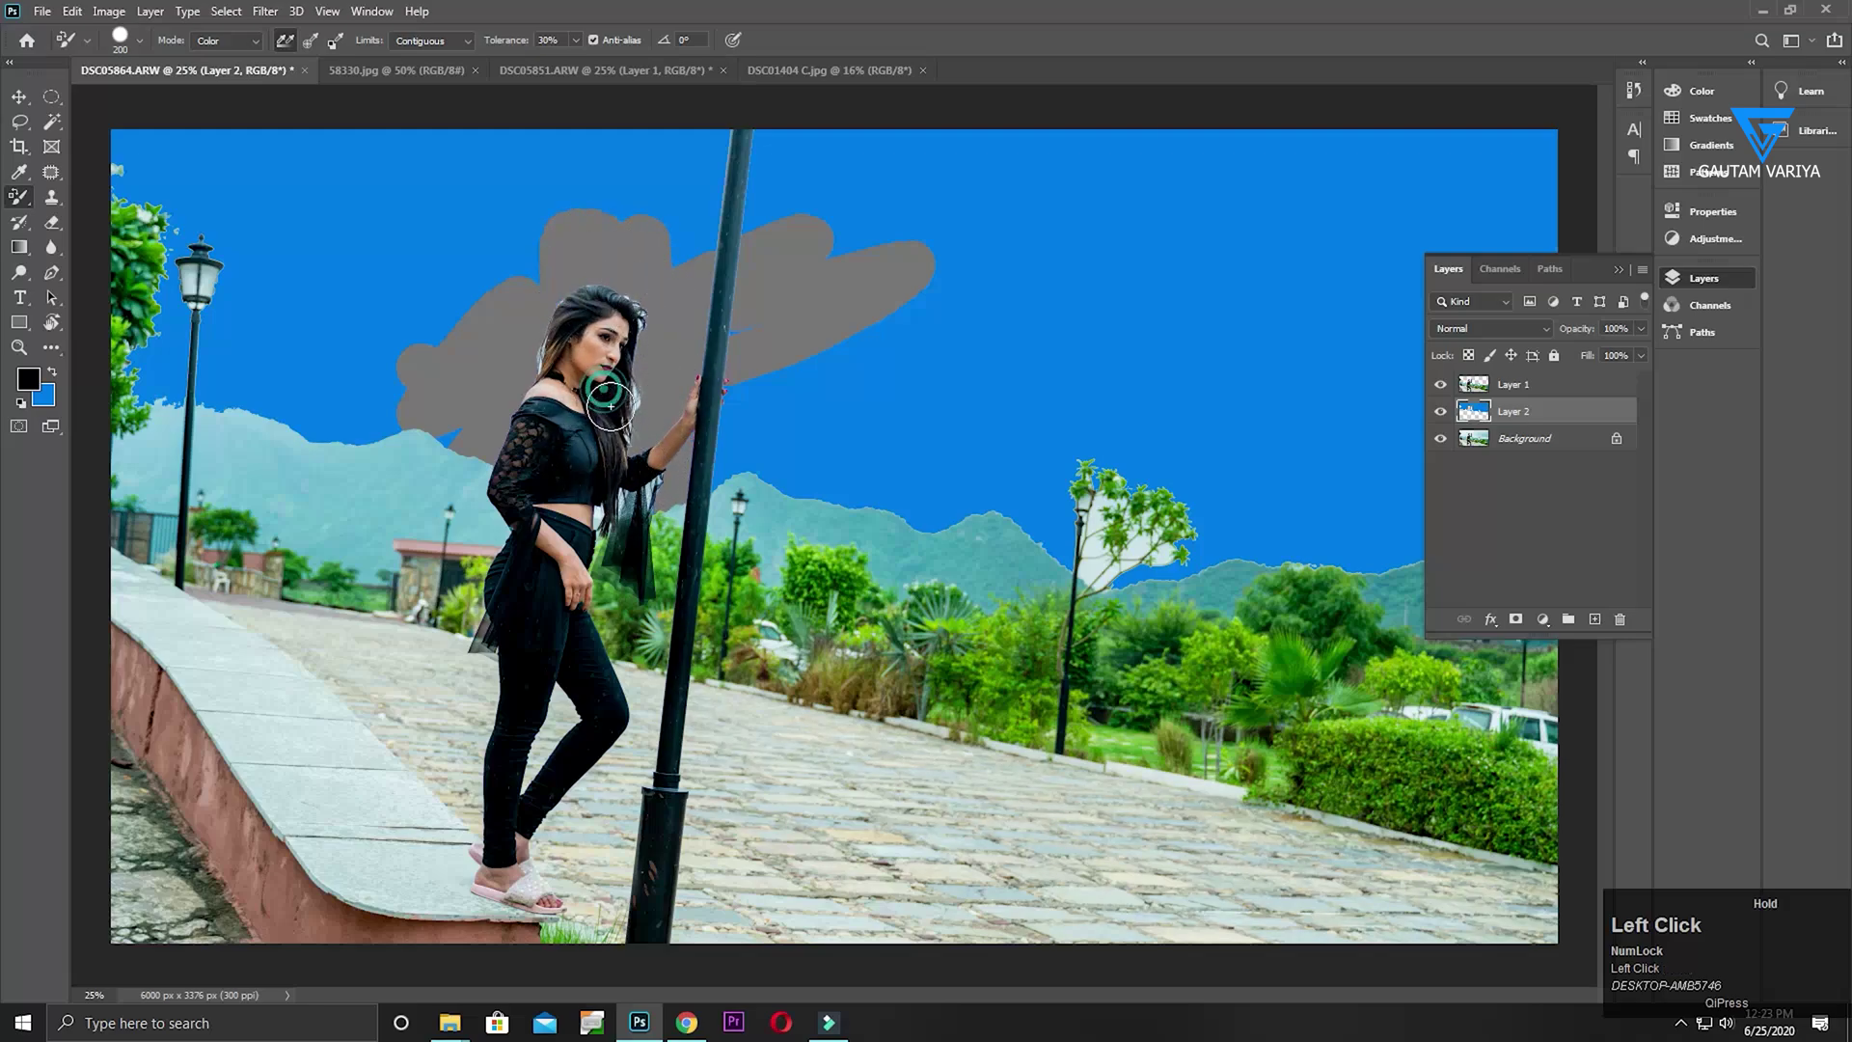
mouse_move(685, 379)
mouse_down()
mouse_move(668, 440)
mouse_move(699, 417)
mouse_move(545, 347)
mouse_up()
drag(732, 339, 738, 340)
click(1441, 415)
click(1442, 415)
click(1442, 415)
click(1441, 415)
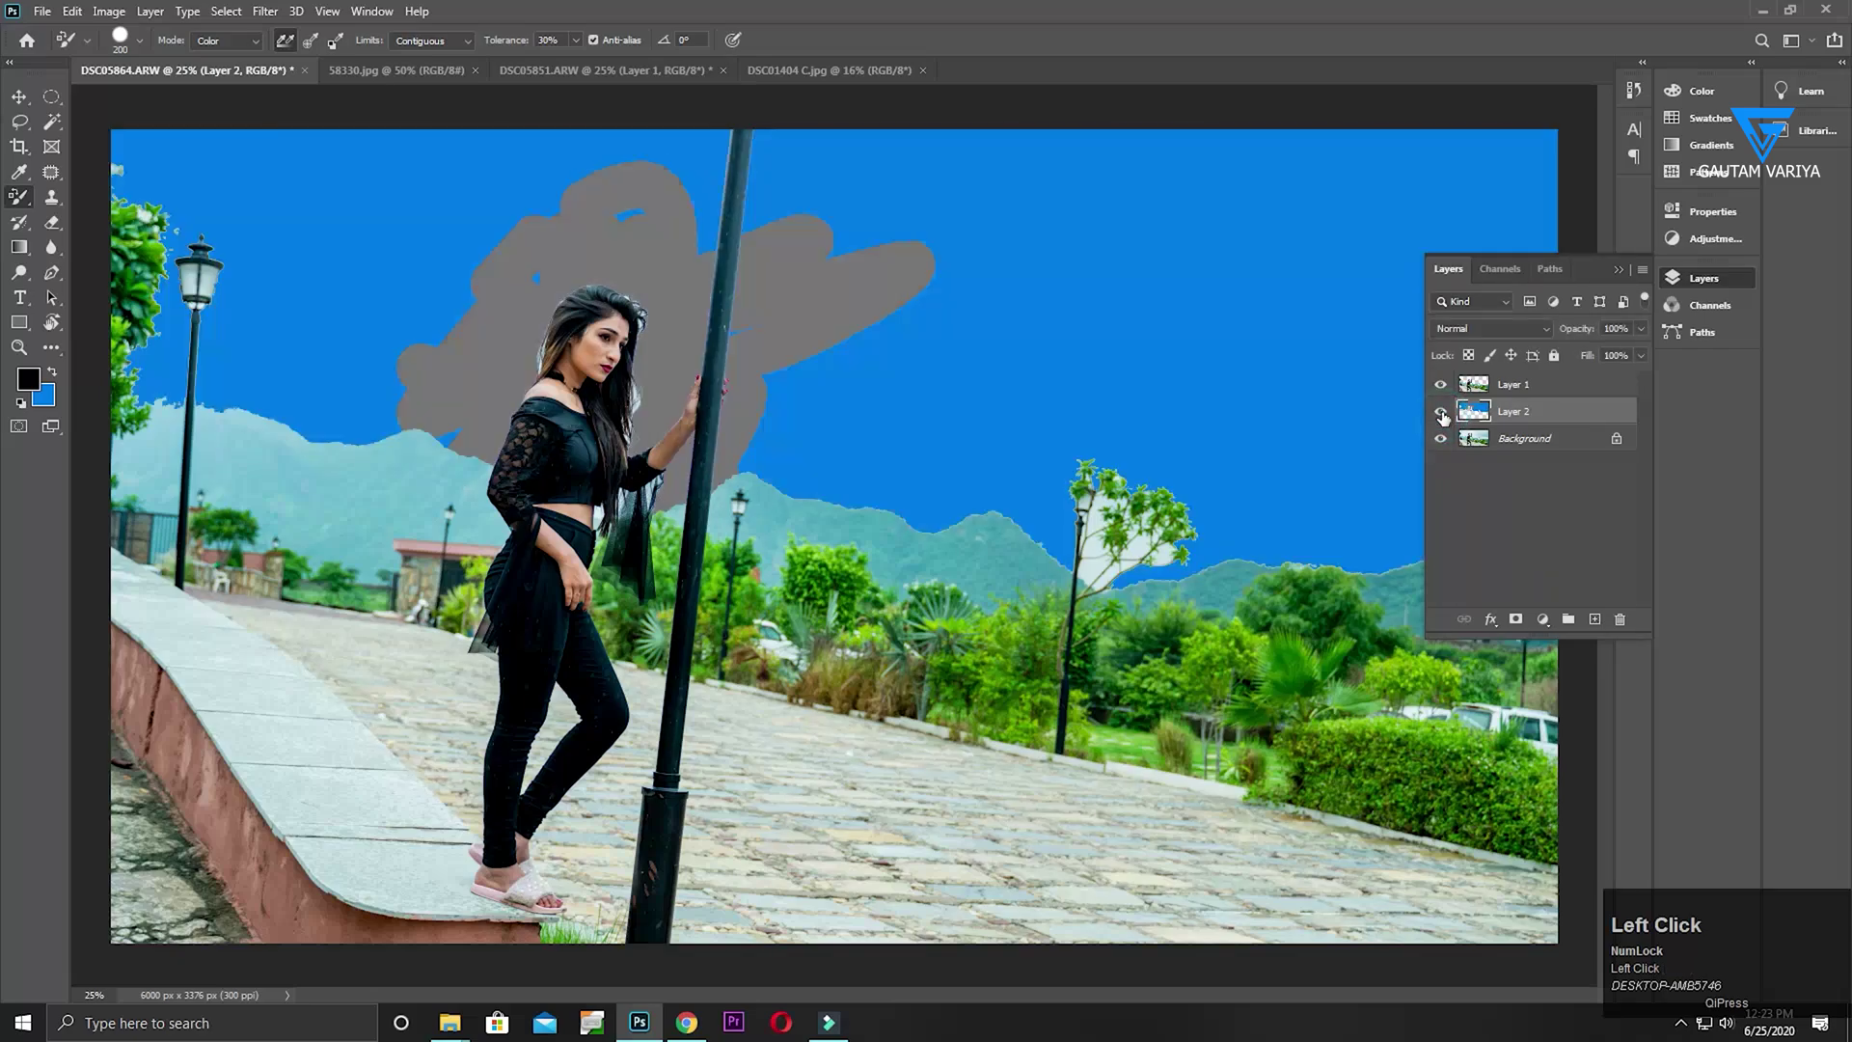
Try the Color Replacement tool over the woman's face on Layer 1 and undo it
click(1546, 389)
drag(608, 333, 597, 272)
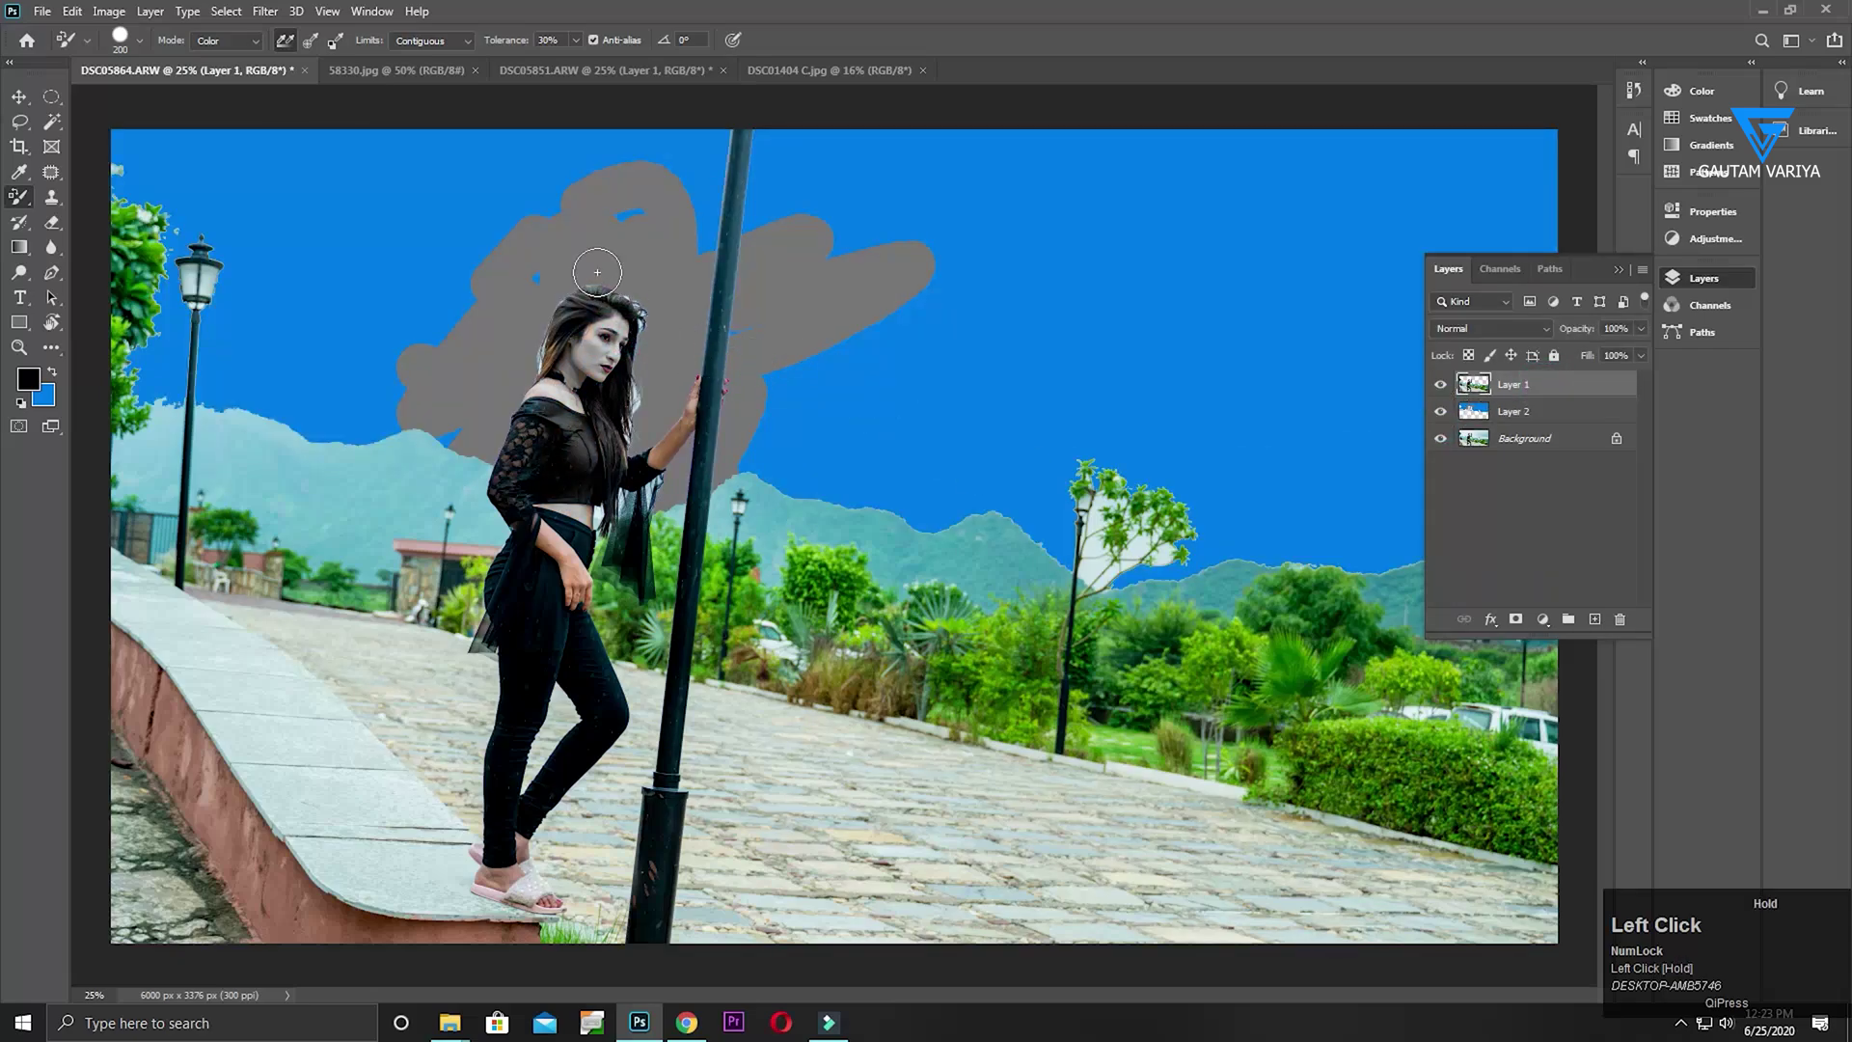
key(ctrl+z)
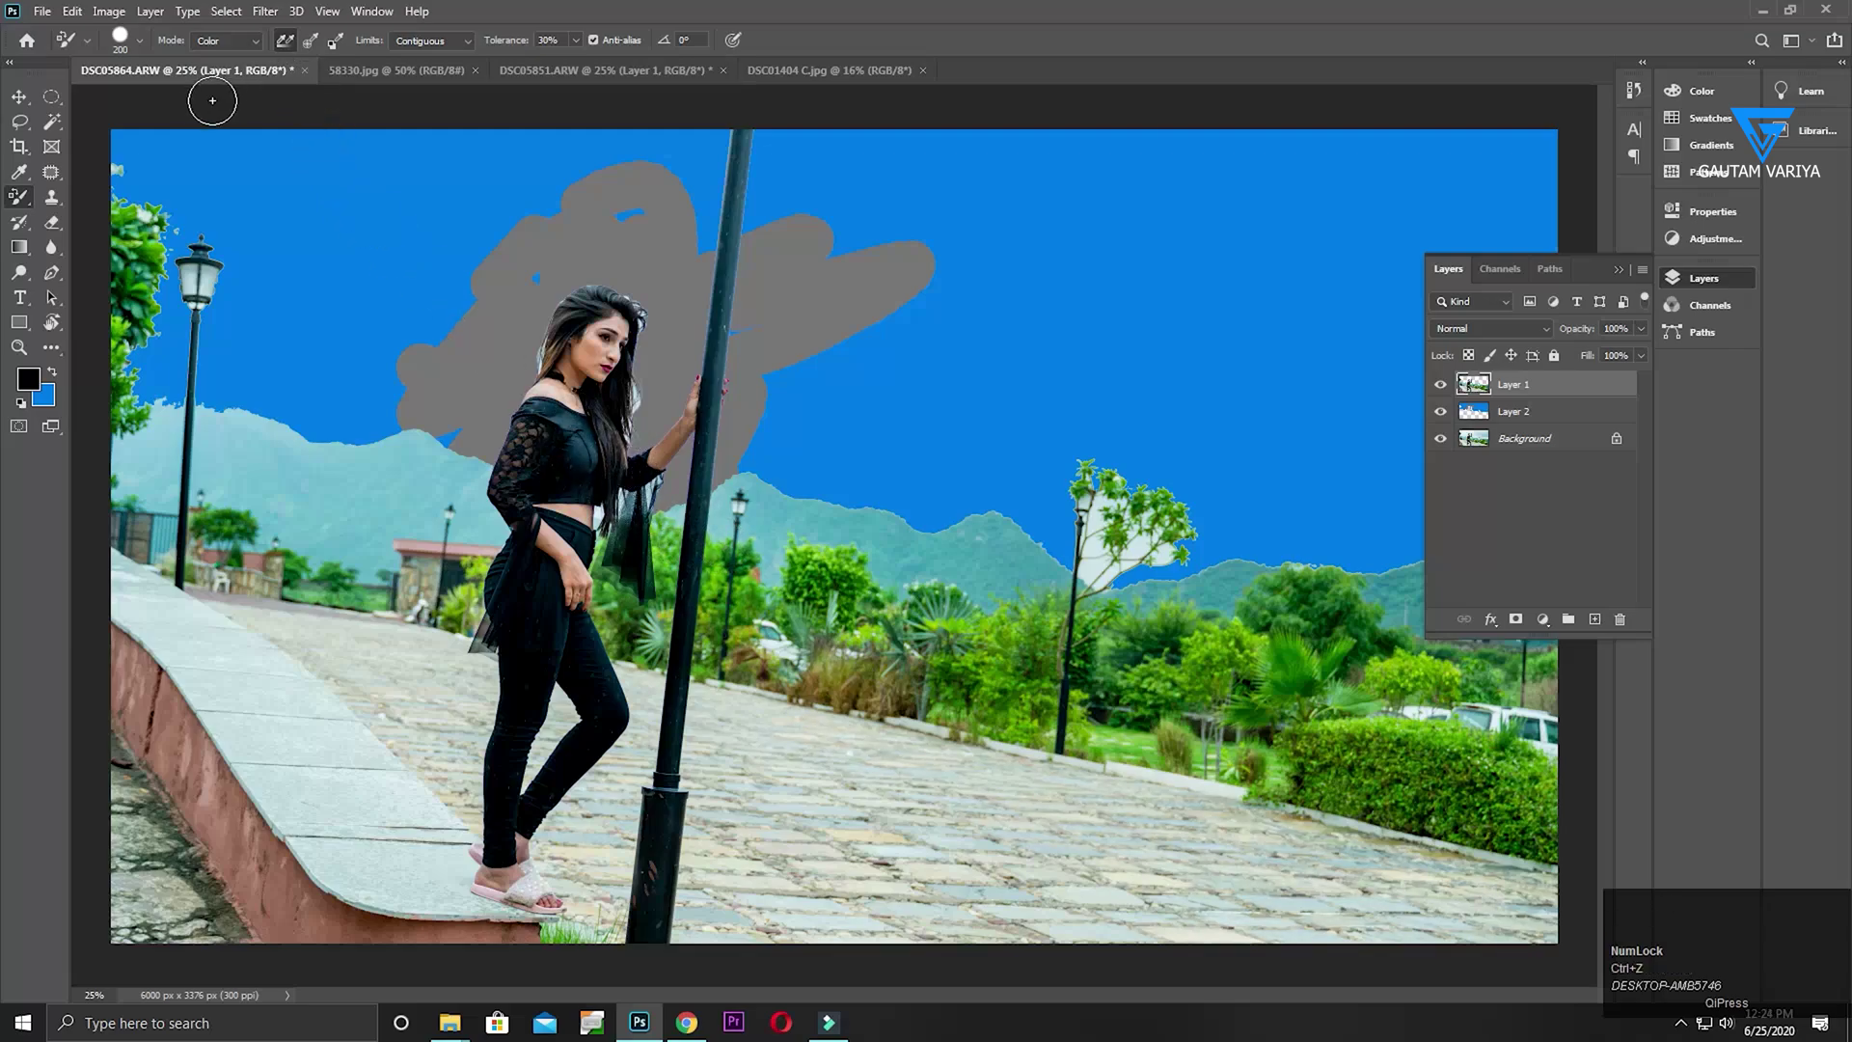
Switch to the Brush tool, try a black stroke over the woman's face on Layer 1 and undo it
click(18, 197)
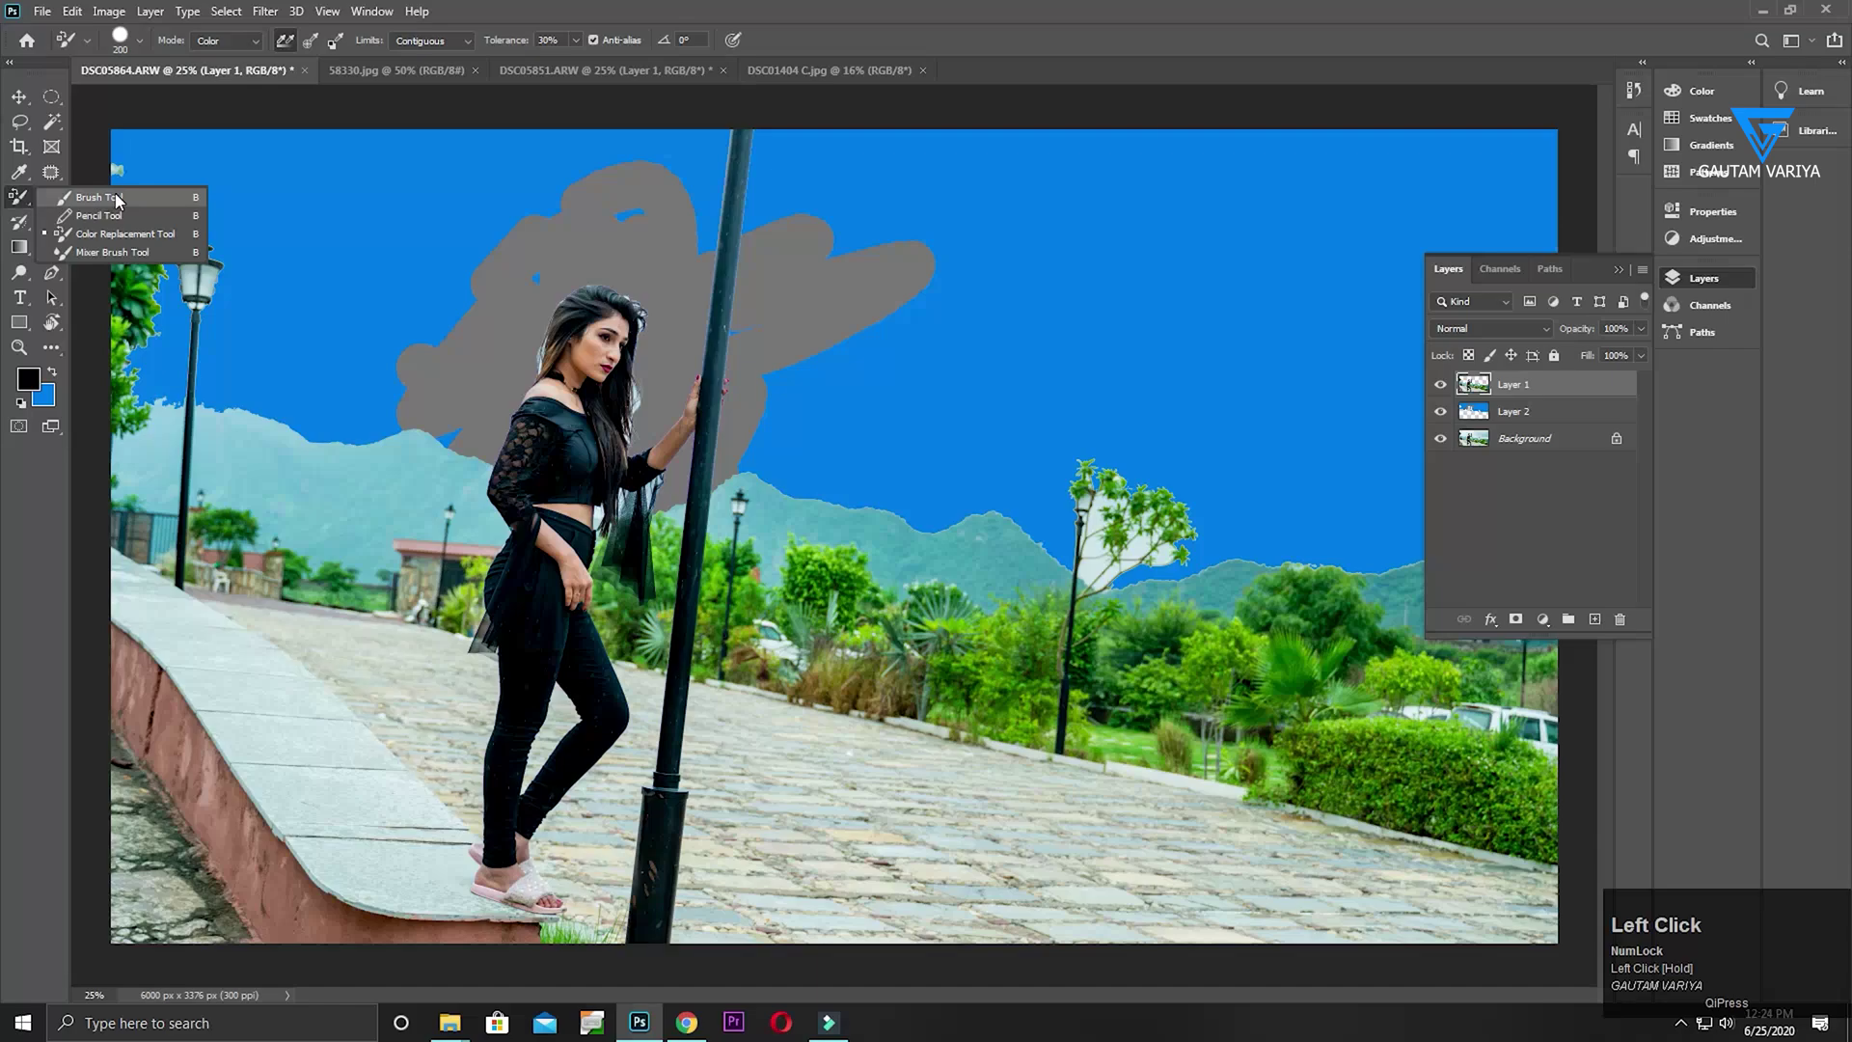
click(97, 197)
mouse_move(592, 318)
mouse_down()
mouse_move(574, 367)
mouse_move(627, 371)
mouse_up()
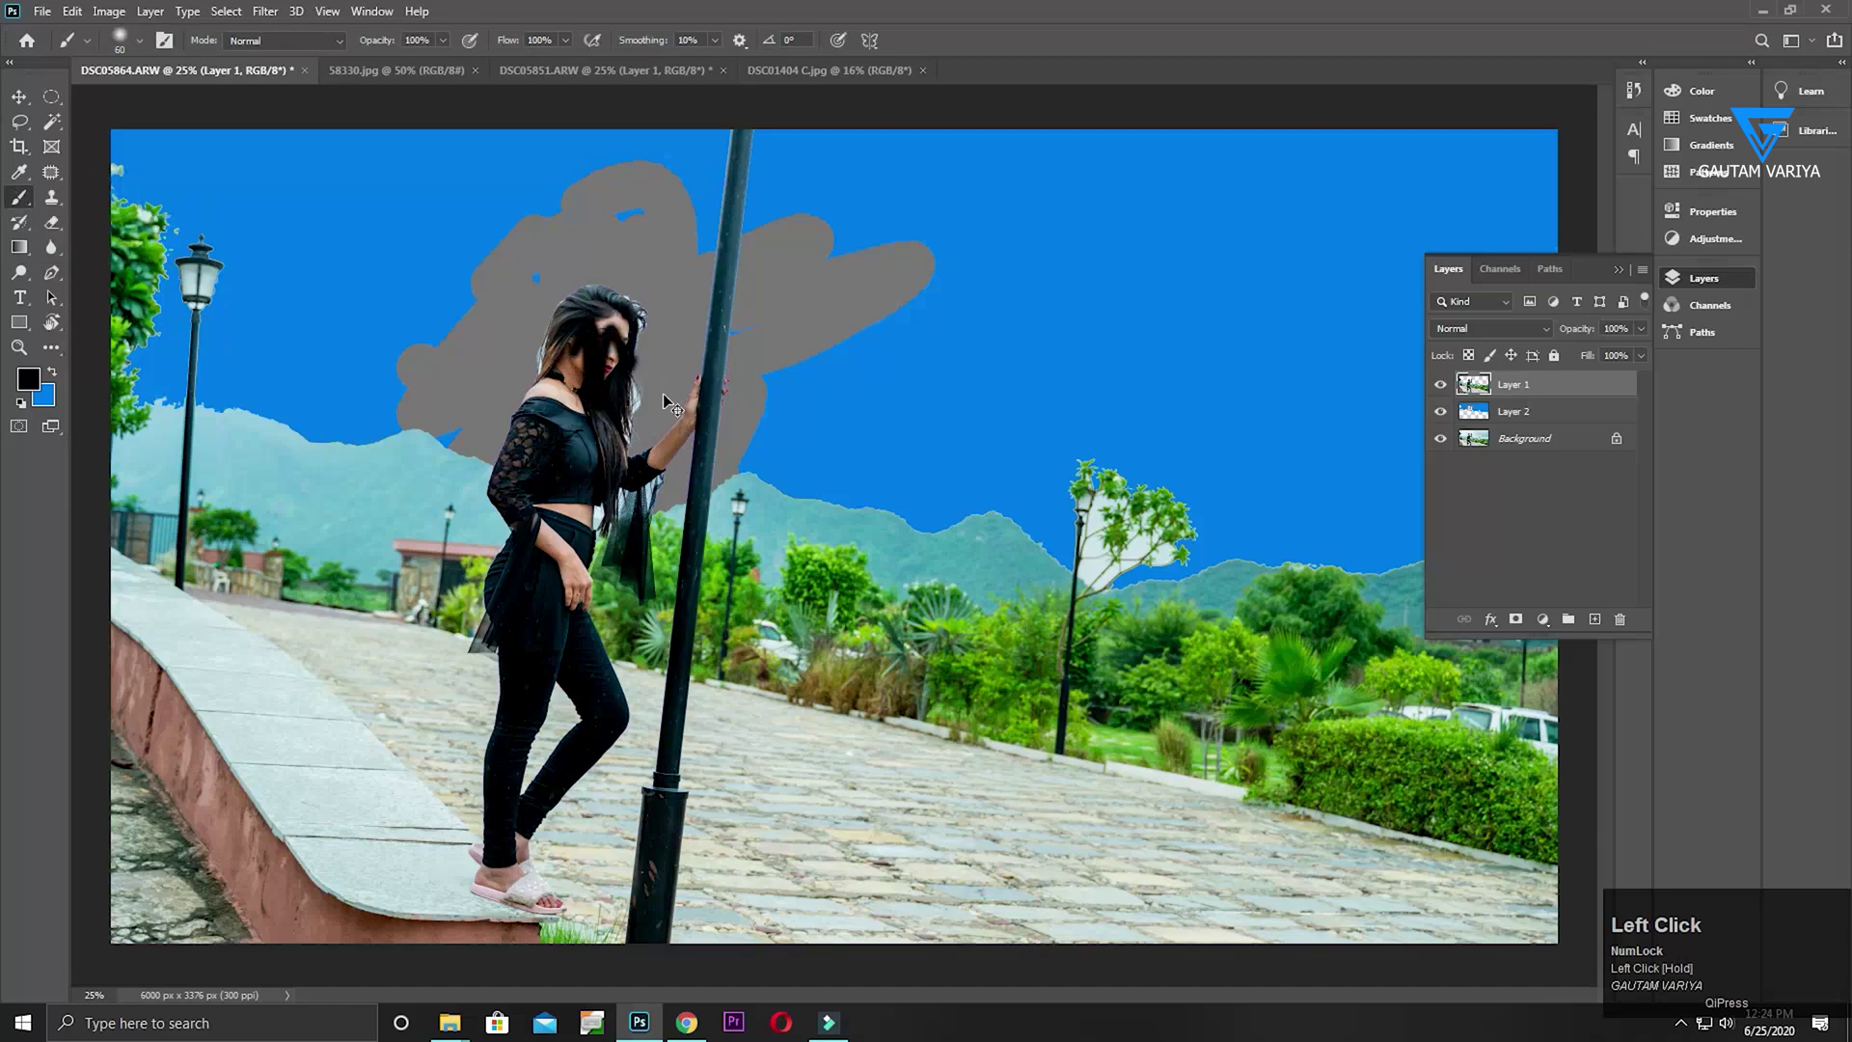
key(ctrl+z)
Paint the sky behind the woman and above the mountains black on Layer 2 with a soft brush enlarged to 800
click(1544, 413)
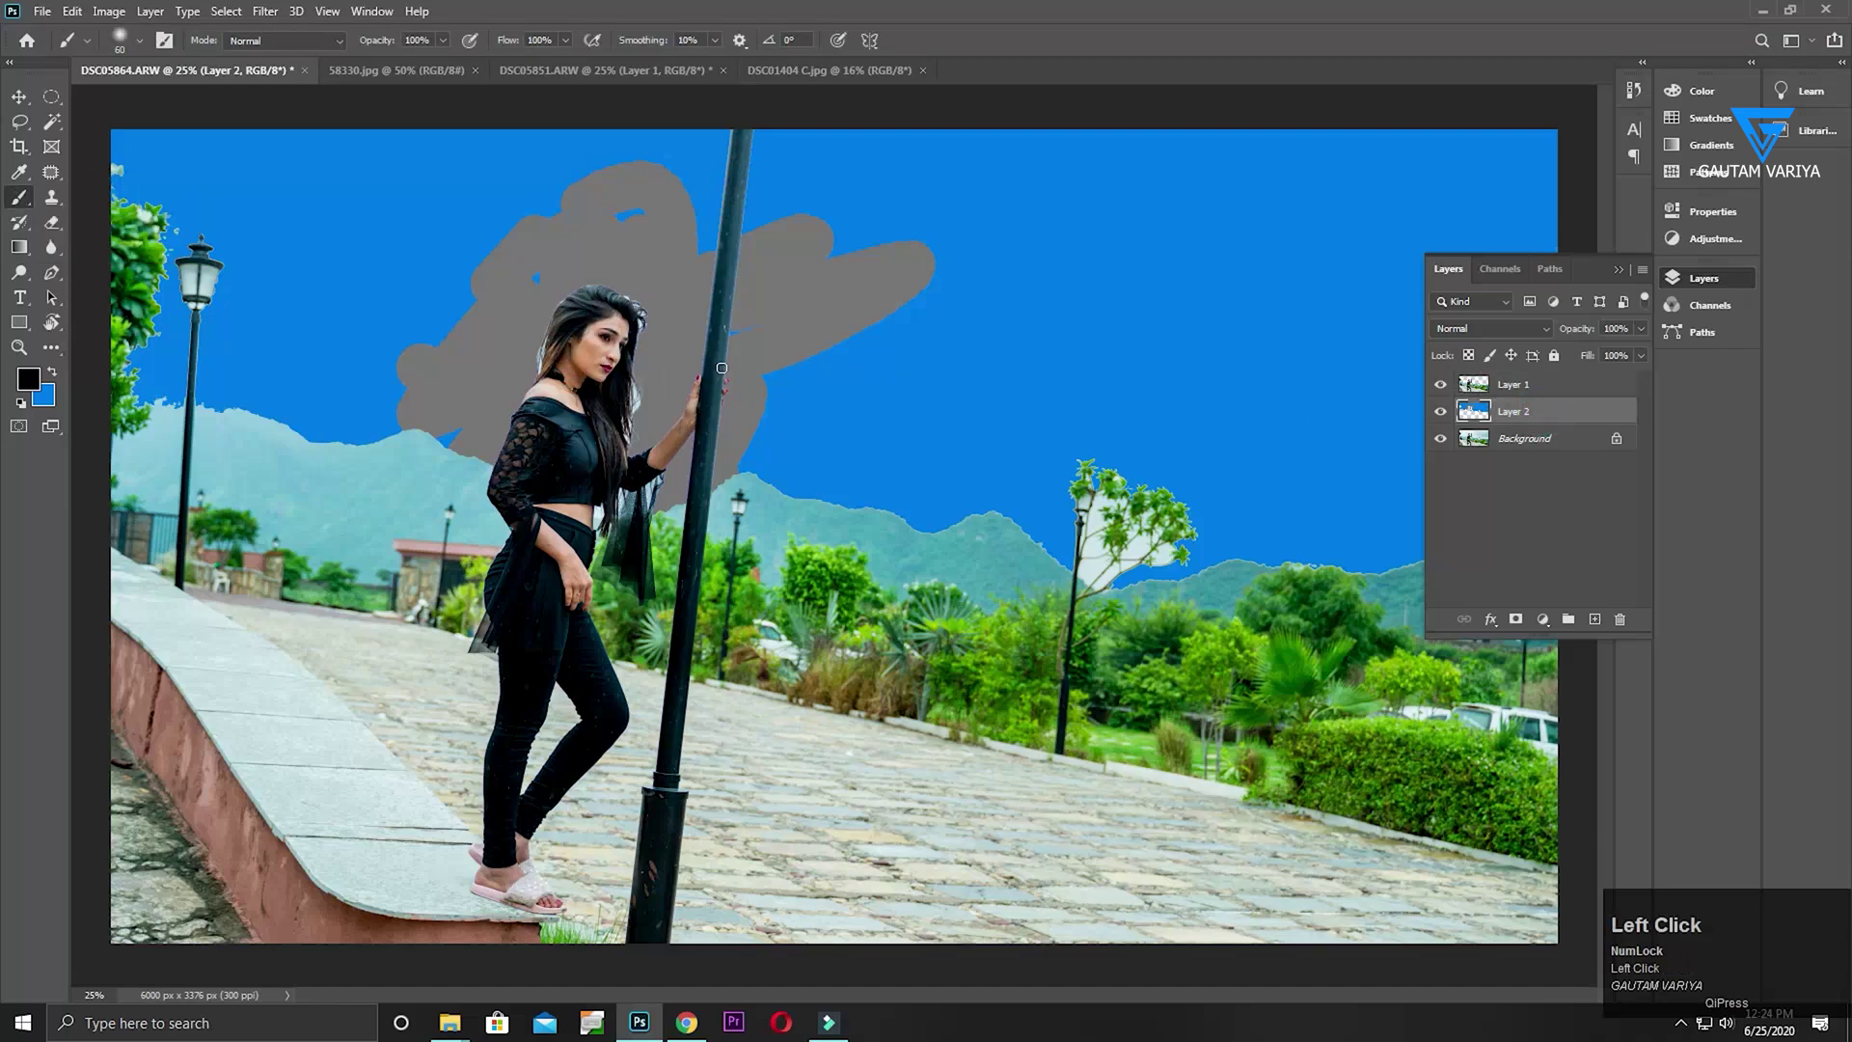
key(bracketright)
key(bracketright)
key(bracketright)
key(bracketright)
key(bracketright)
key(bracketright)
key(bracketright)
key(bracketright)
key(bracketright)
key(bracketright)
key(bracketright)
key(bracketright)
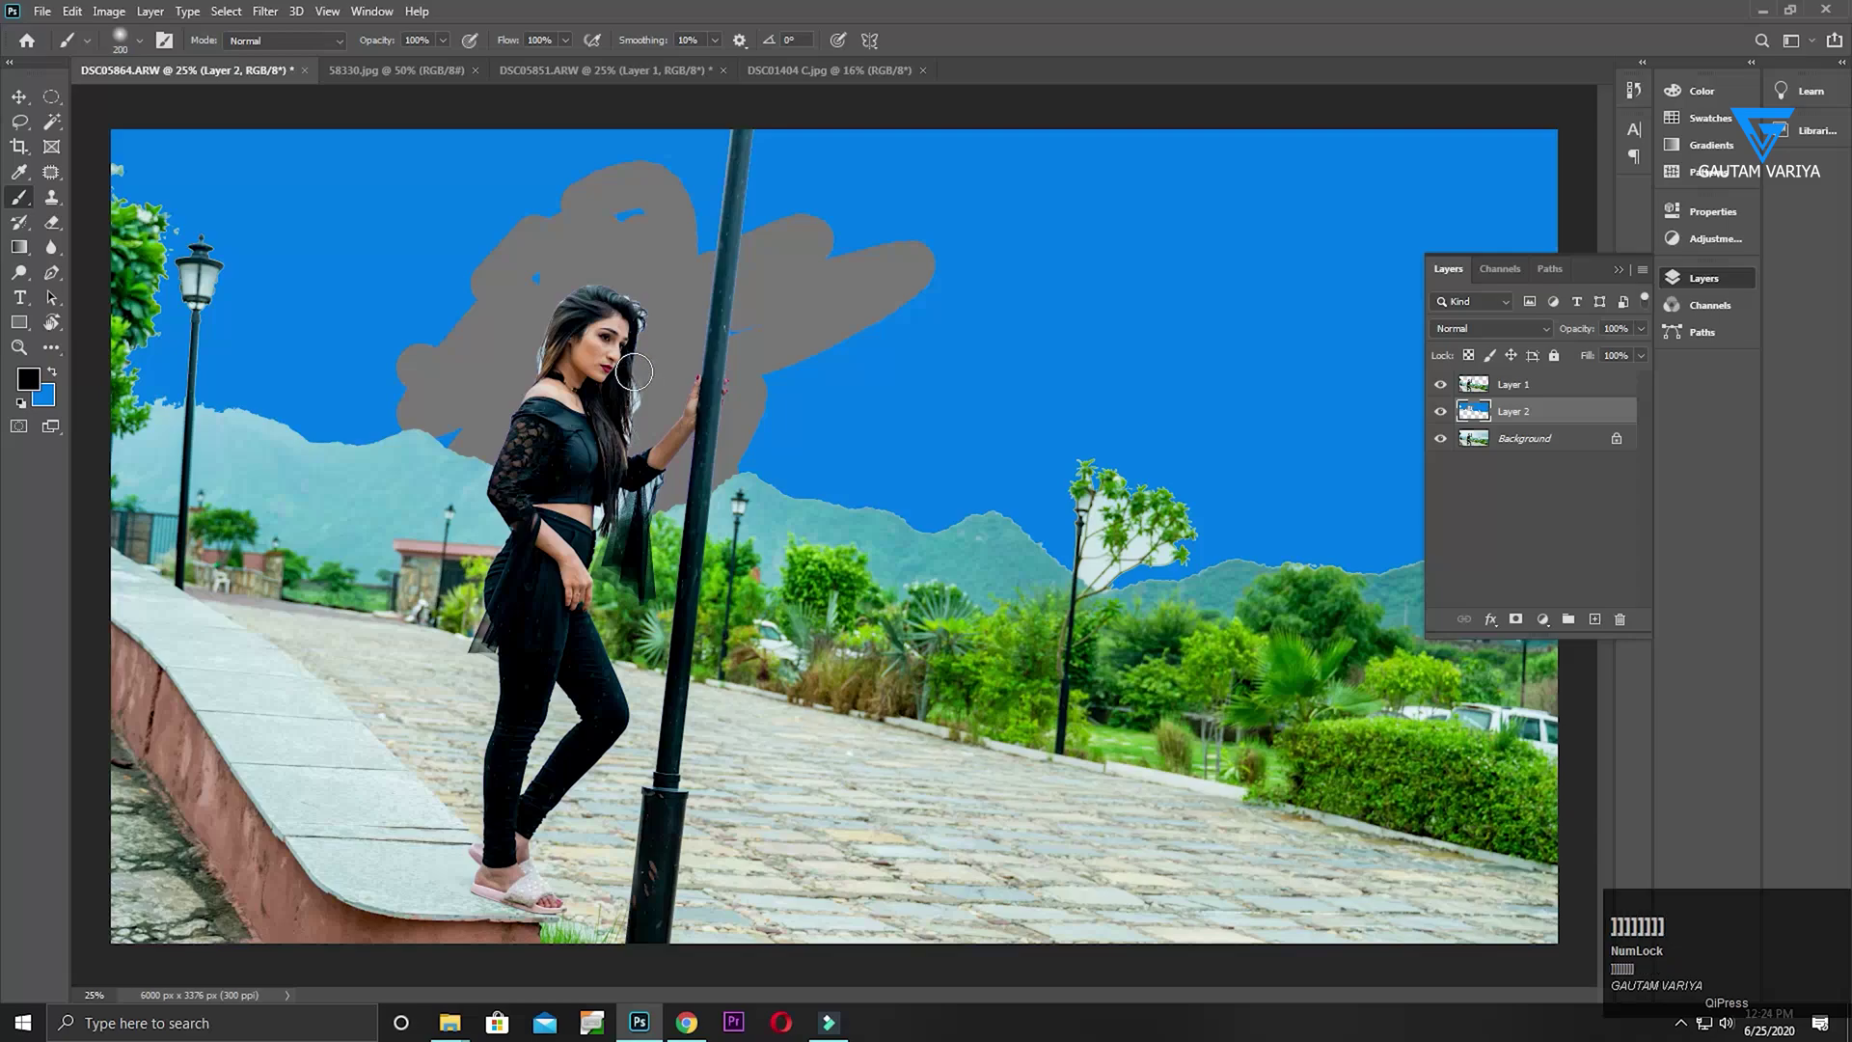
click(598, 328)
mouse_move(693, 296)
mouse_down()
mouse_move(598, 290)
mouse_move(675, 270)
mouse_move(869, 290)
mouse_move(1019, 508)
mouse_move(772, 482)
mouse_move(849, 550)
mouse_move(1177, 550)
mouse_move(1335, 577)
mouse_move(1553, 540)
mouse_move(1505, 511)
mouse_move(405, 482)
mouse_move(222, 415)
mouse_move(115, 405)
mouse_move(222, 386)
mouse_up()
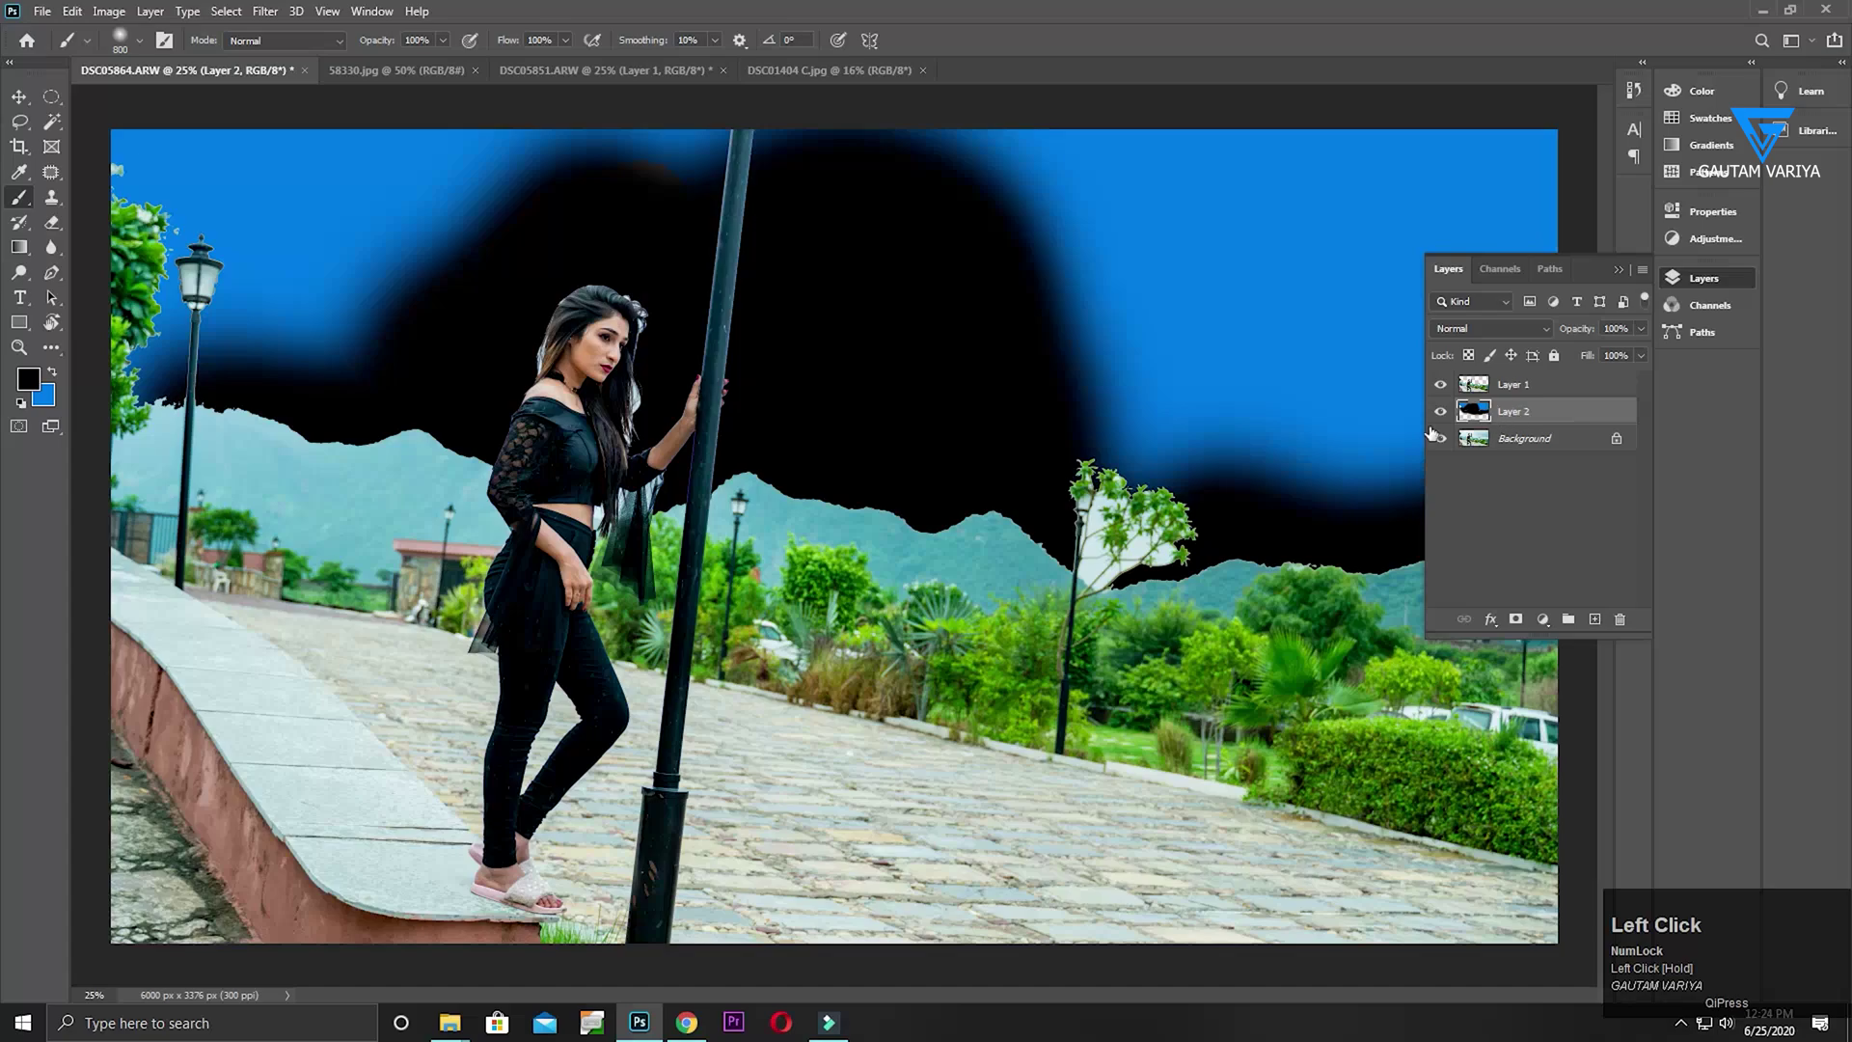
Set the foreground color to muted red #925353 and paint it across the upper sky on Layer 2
click(29, 380)
click(1085, 338)
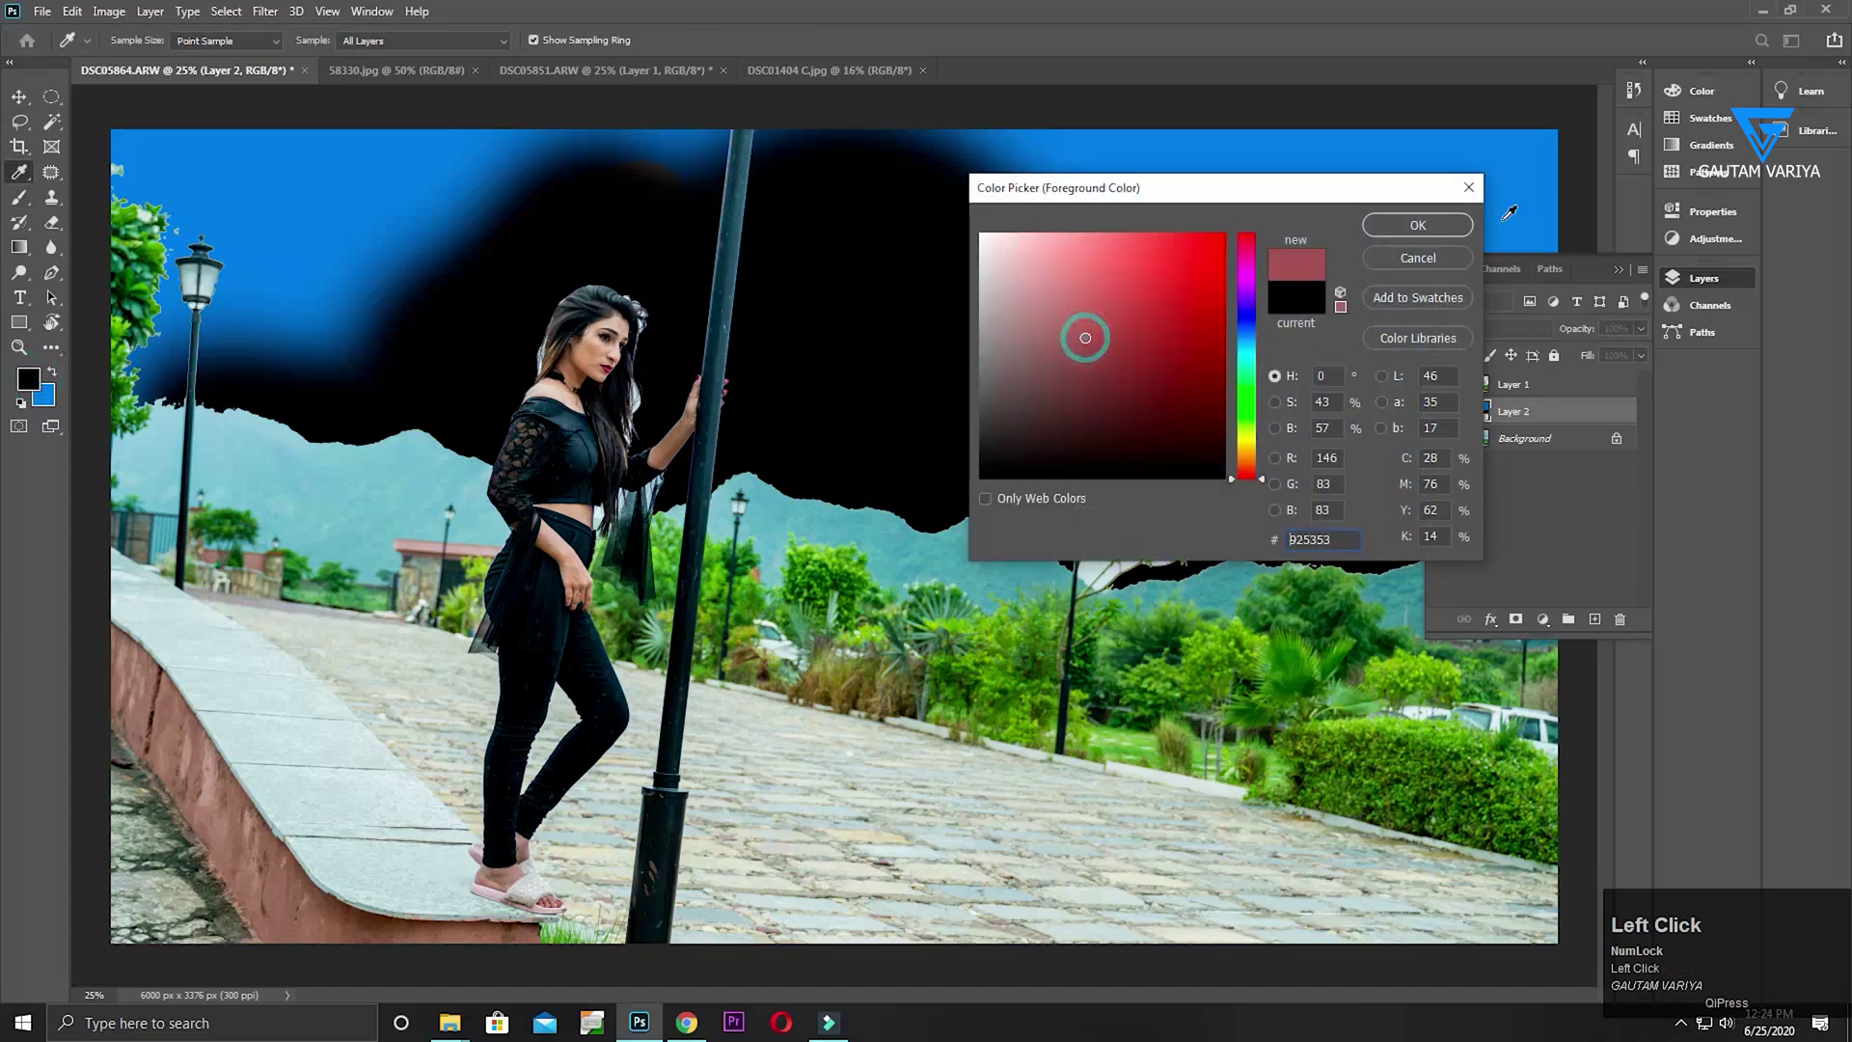
click(1426, 241)
mouse_move(1108, 256)
mouse_down()
mouse_move(918, 254)
mouse_move(976, 193)
mouse_move(648, 283)
mouse_move(910, 296)
mouse_move(1134, 311)
mouse_up()
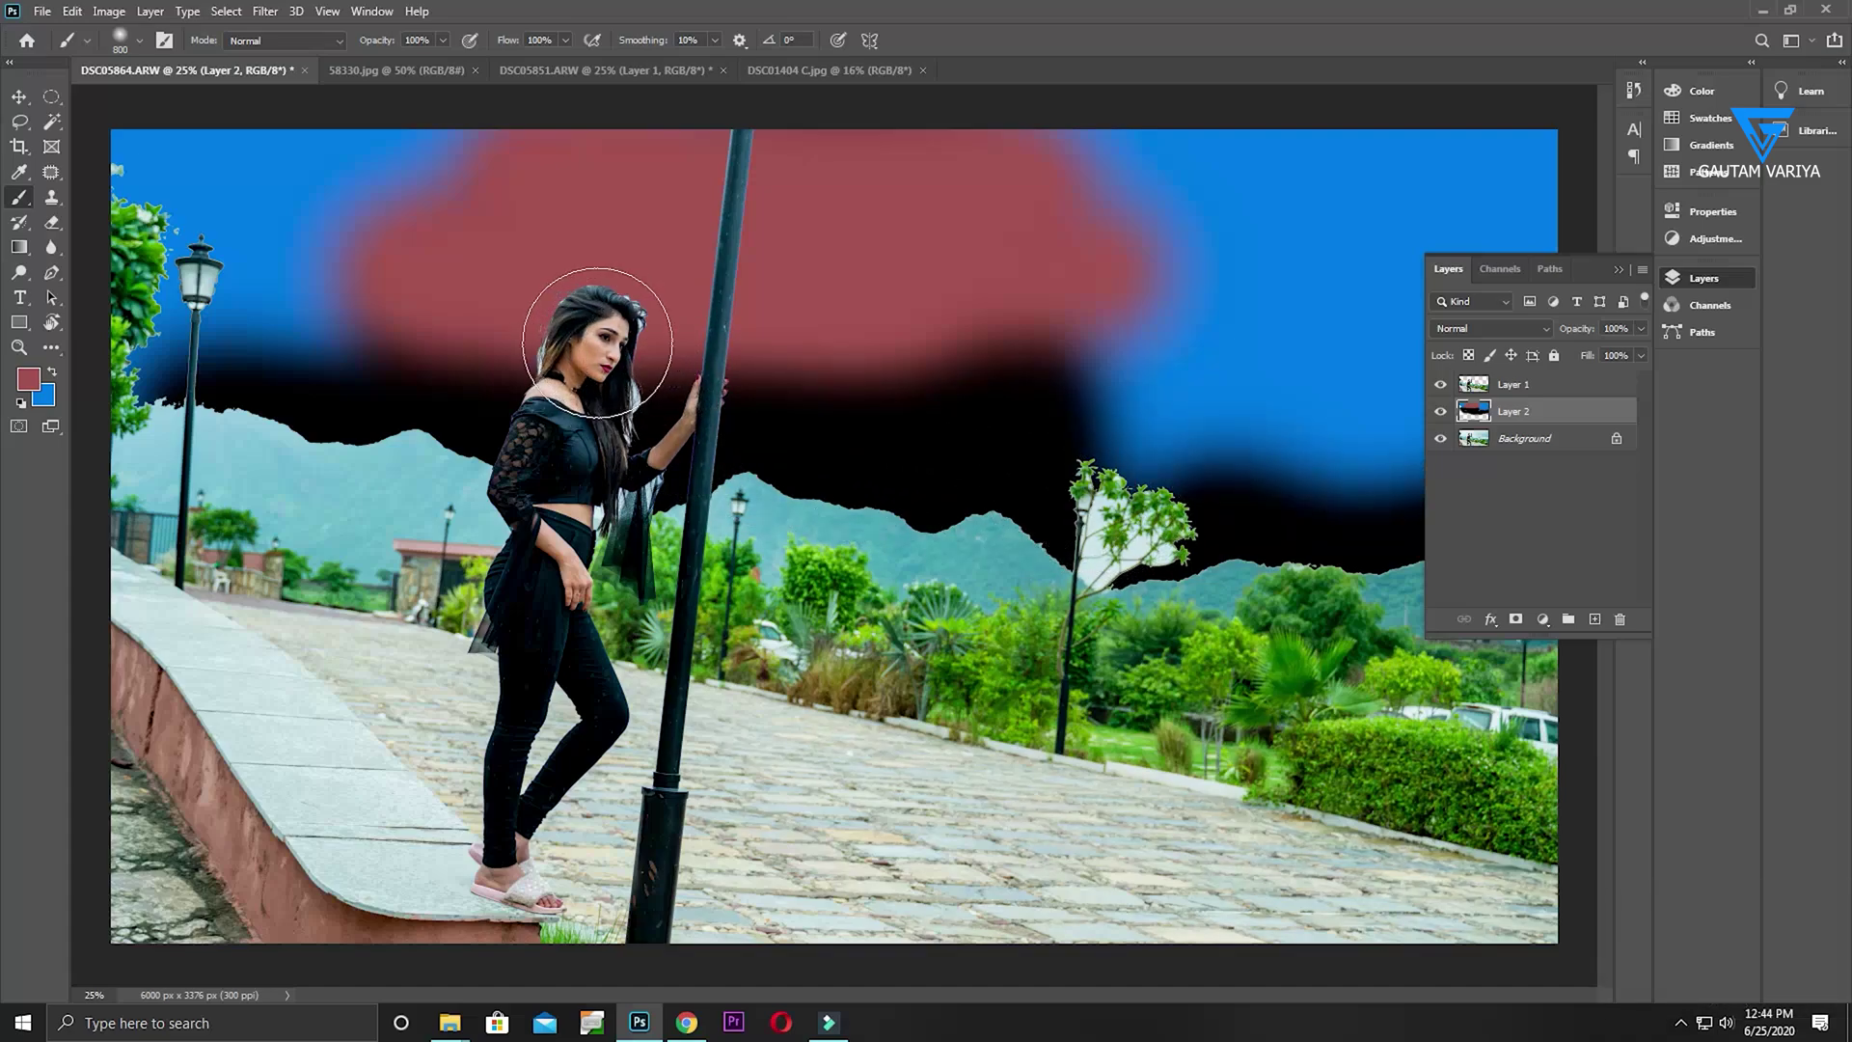
Return to the Magic Wand, delete Layer 2 and Layer 1, and duplicate the Background photo onto a new layer
click(51, 122)
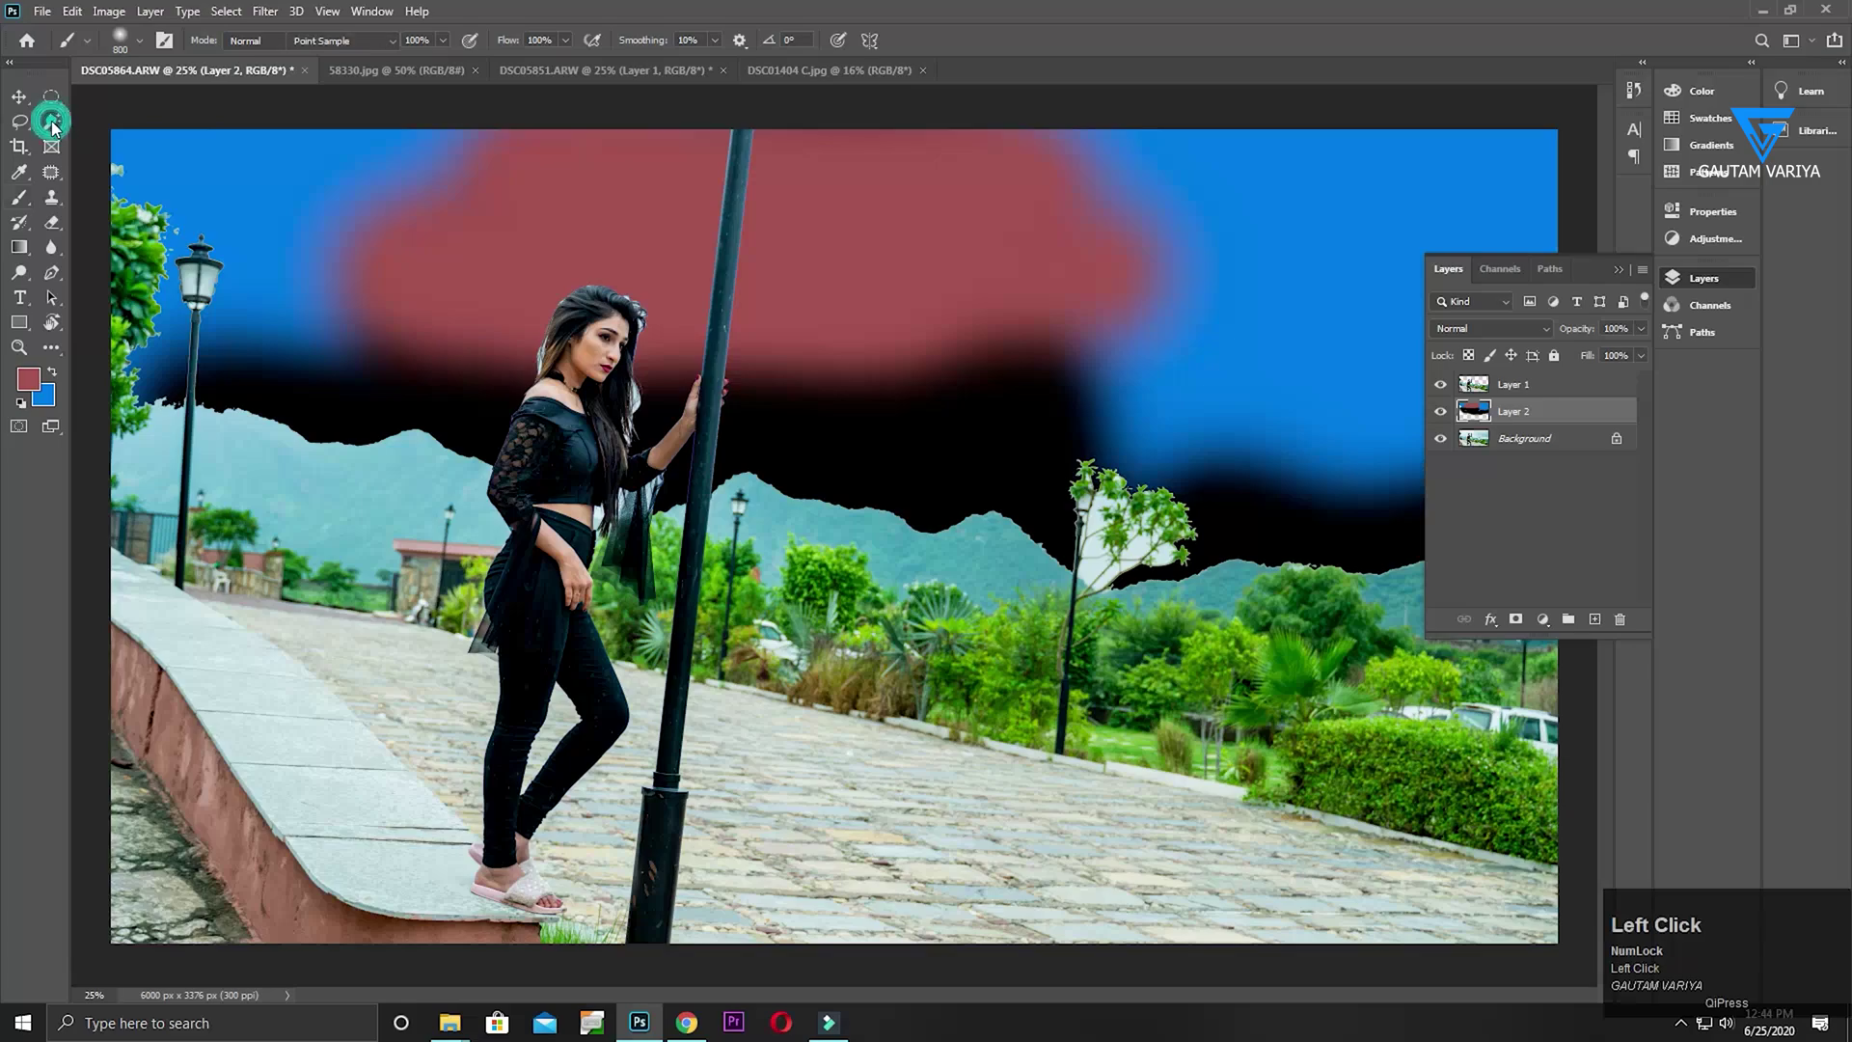
drag(1575, 430, 1620, 618)
click(1552, 387)
drag(1555, 390, 1619, 618)
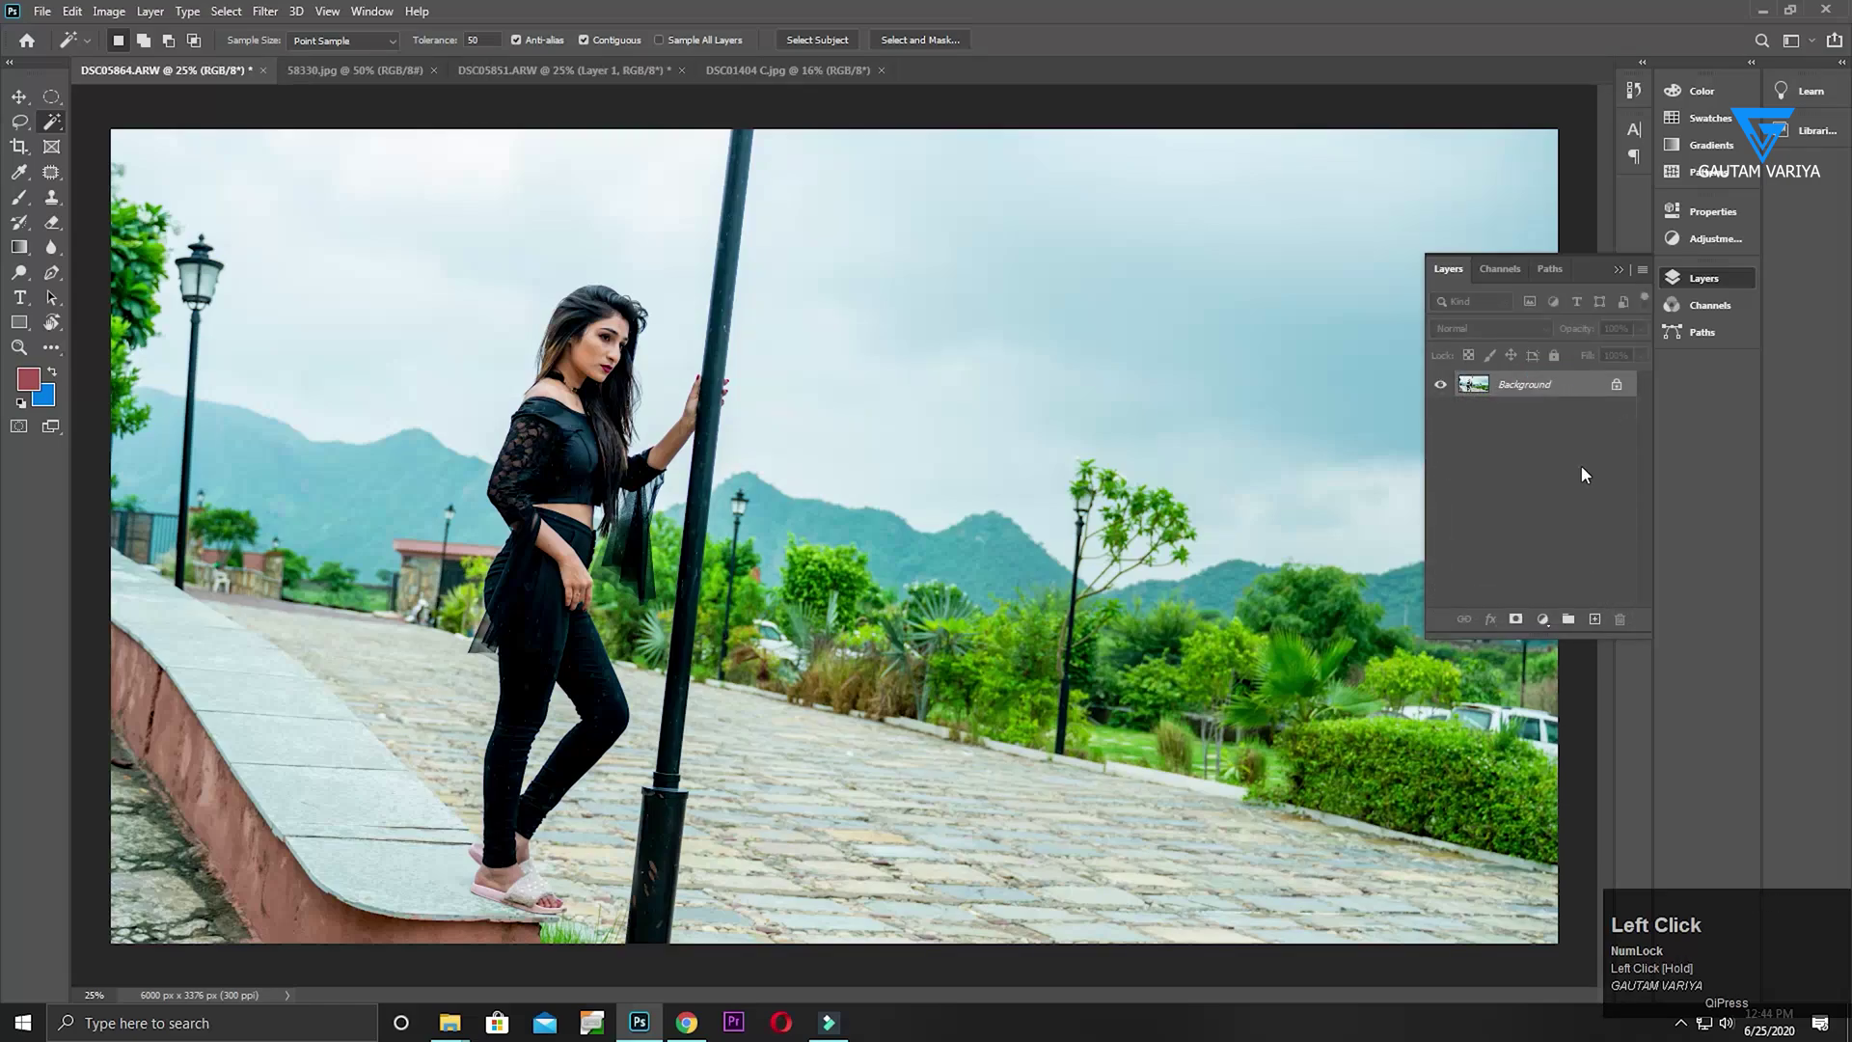
key(ctrl+j)
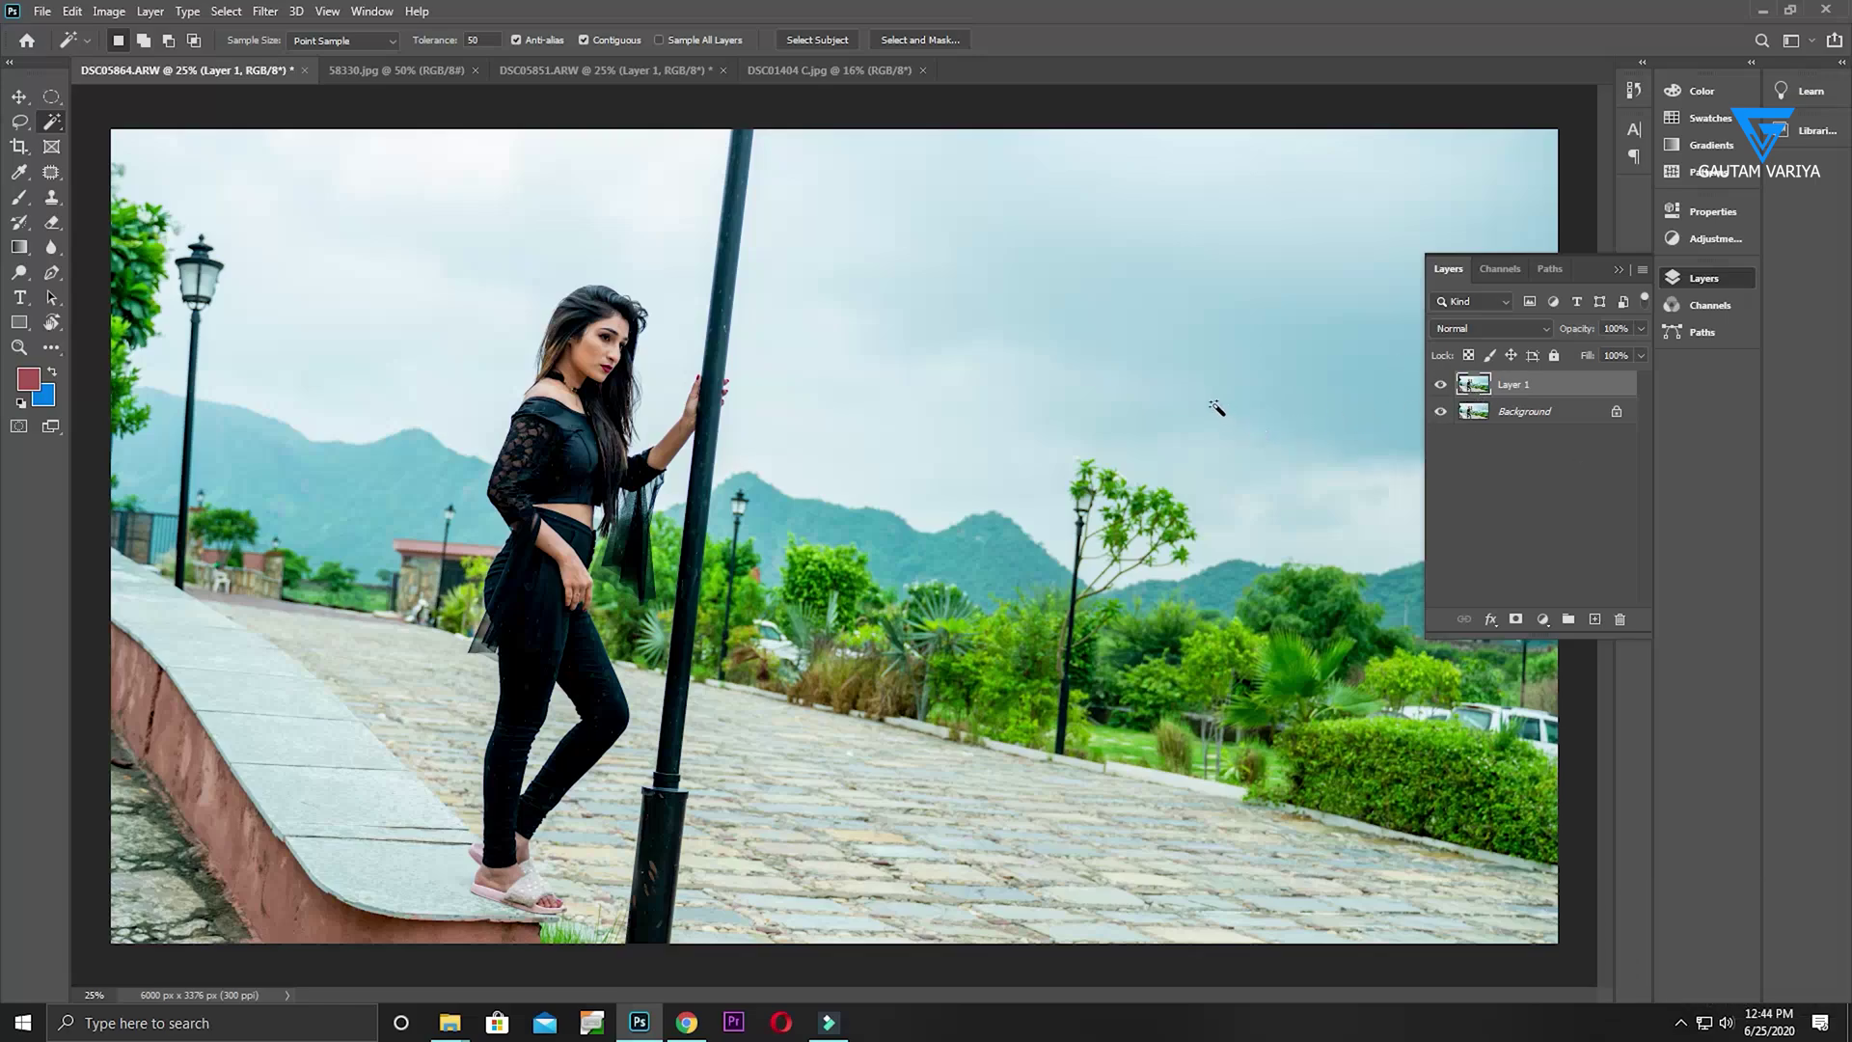
Try selecting the sky beside the pole on Layer 1 with the Magic Wand at tolerance 100, extend the selection, and undo it
click(462, 39)
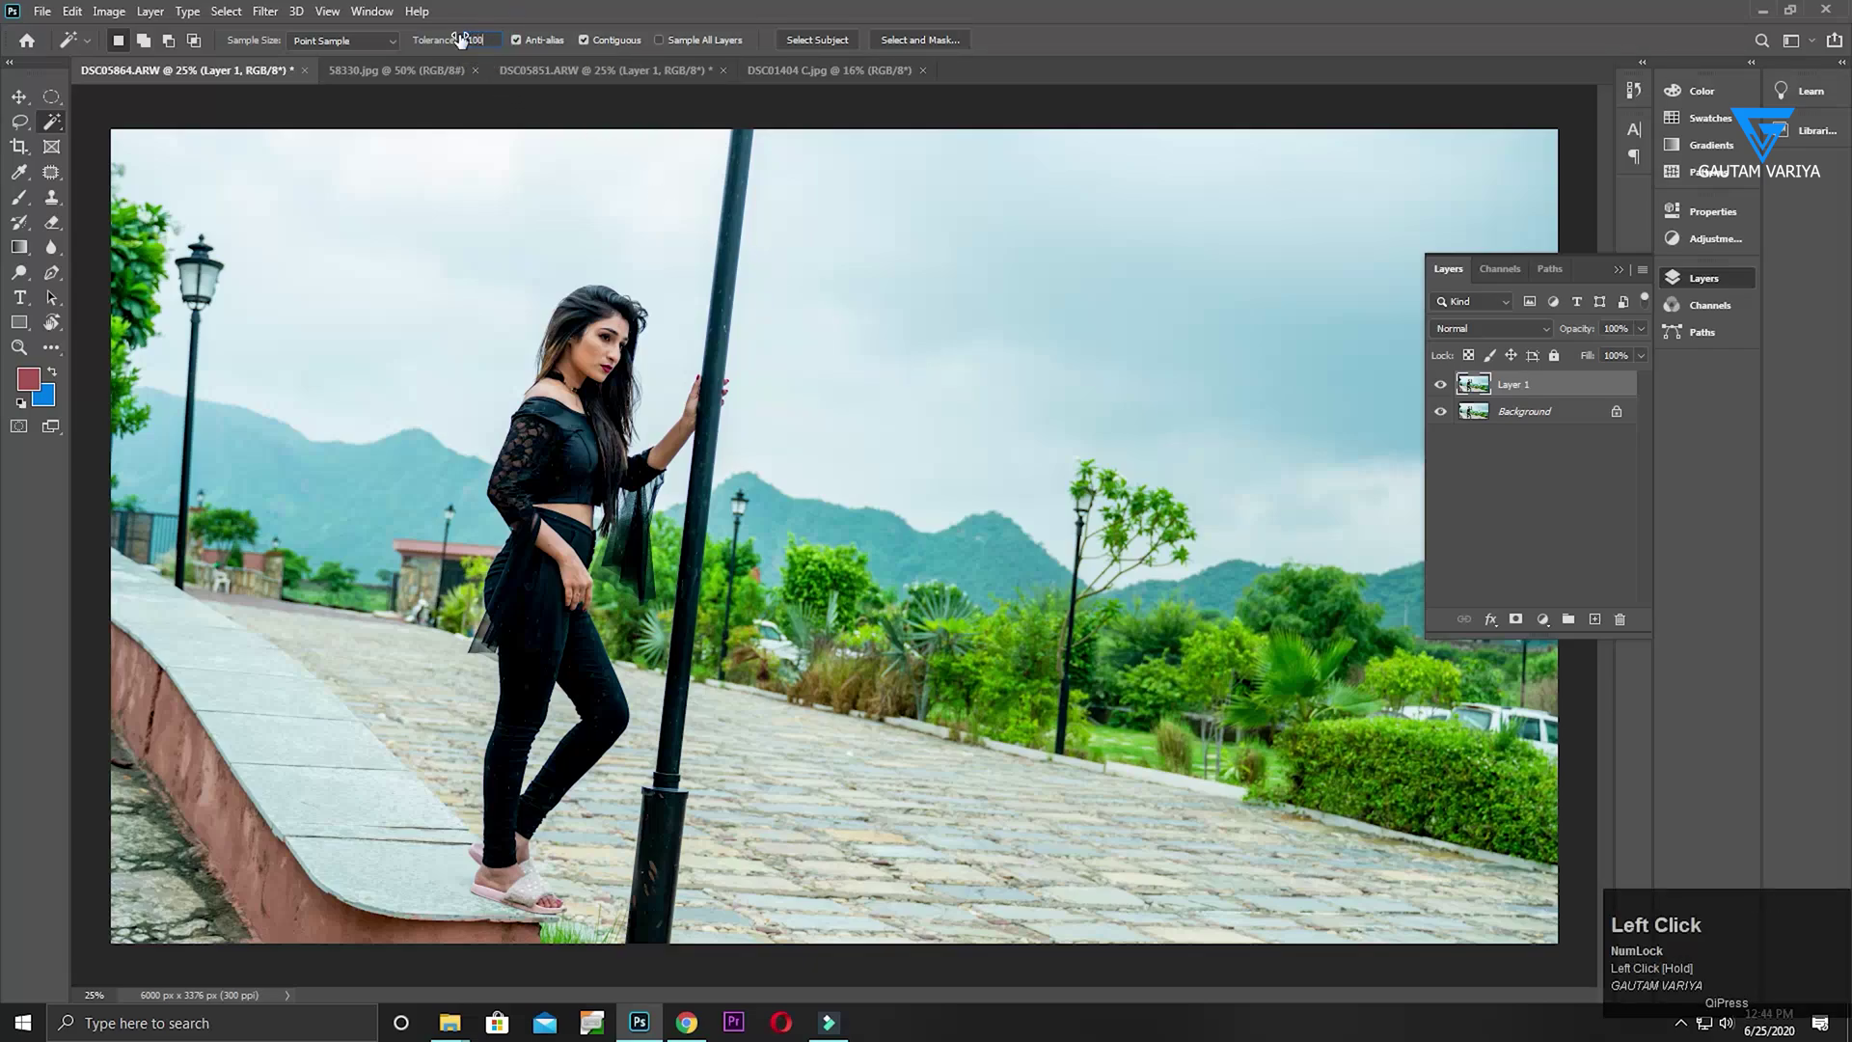
click(1003, 205)
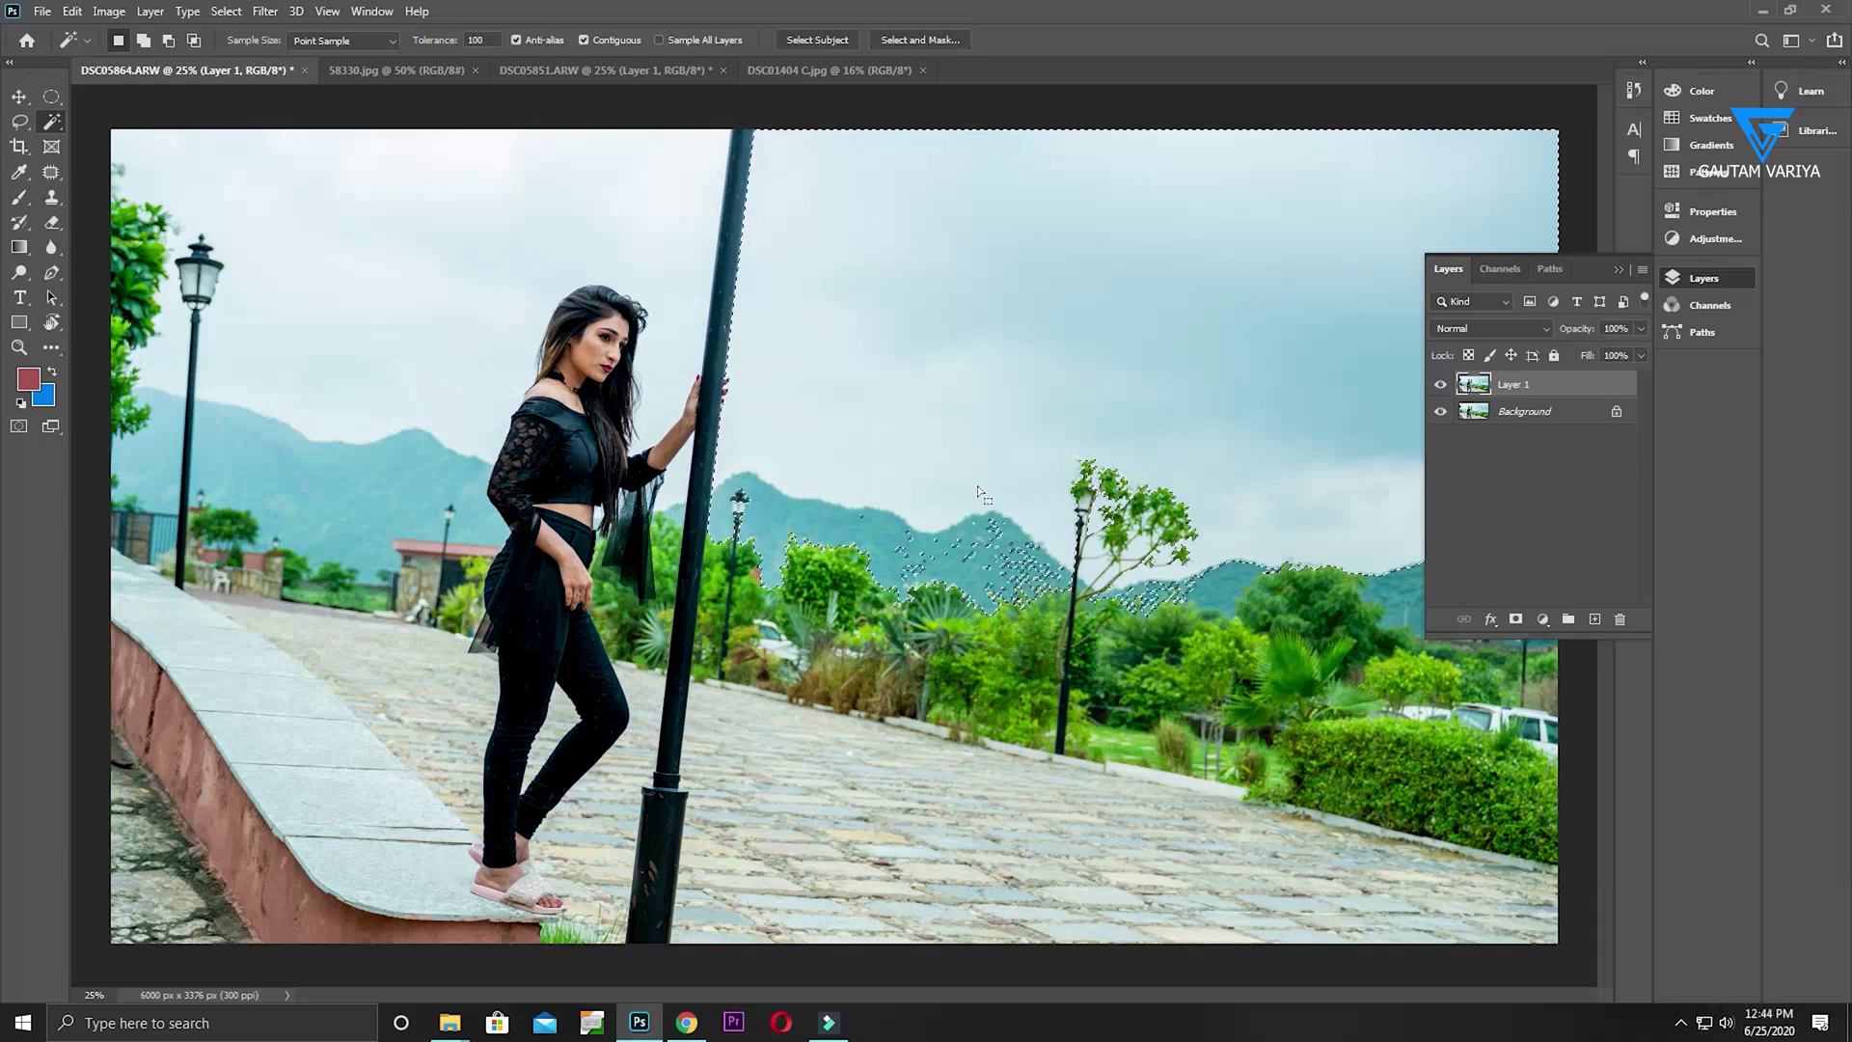
shift+click(1225, 595)
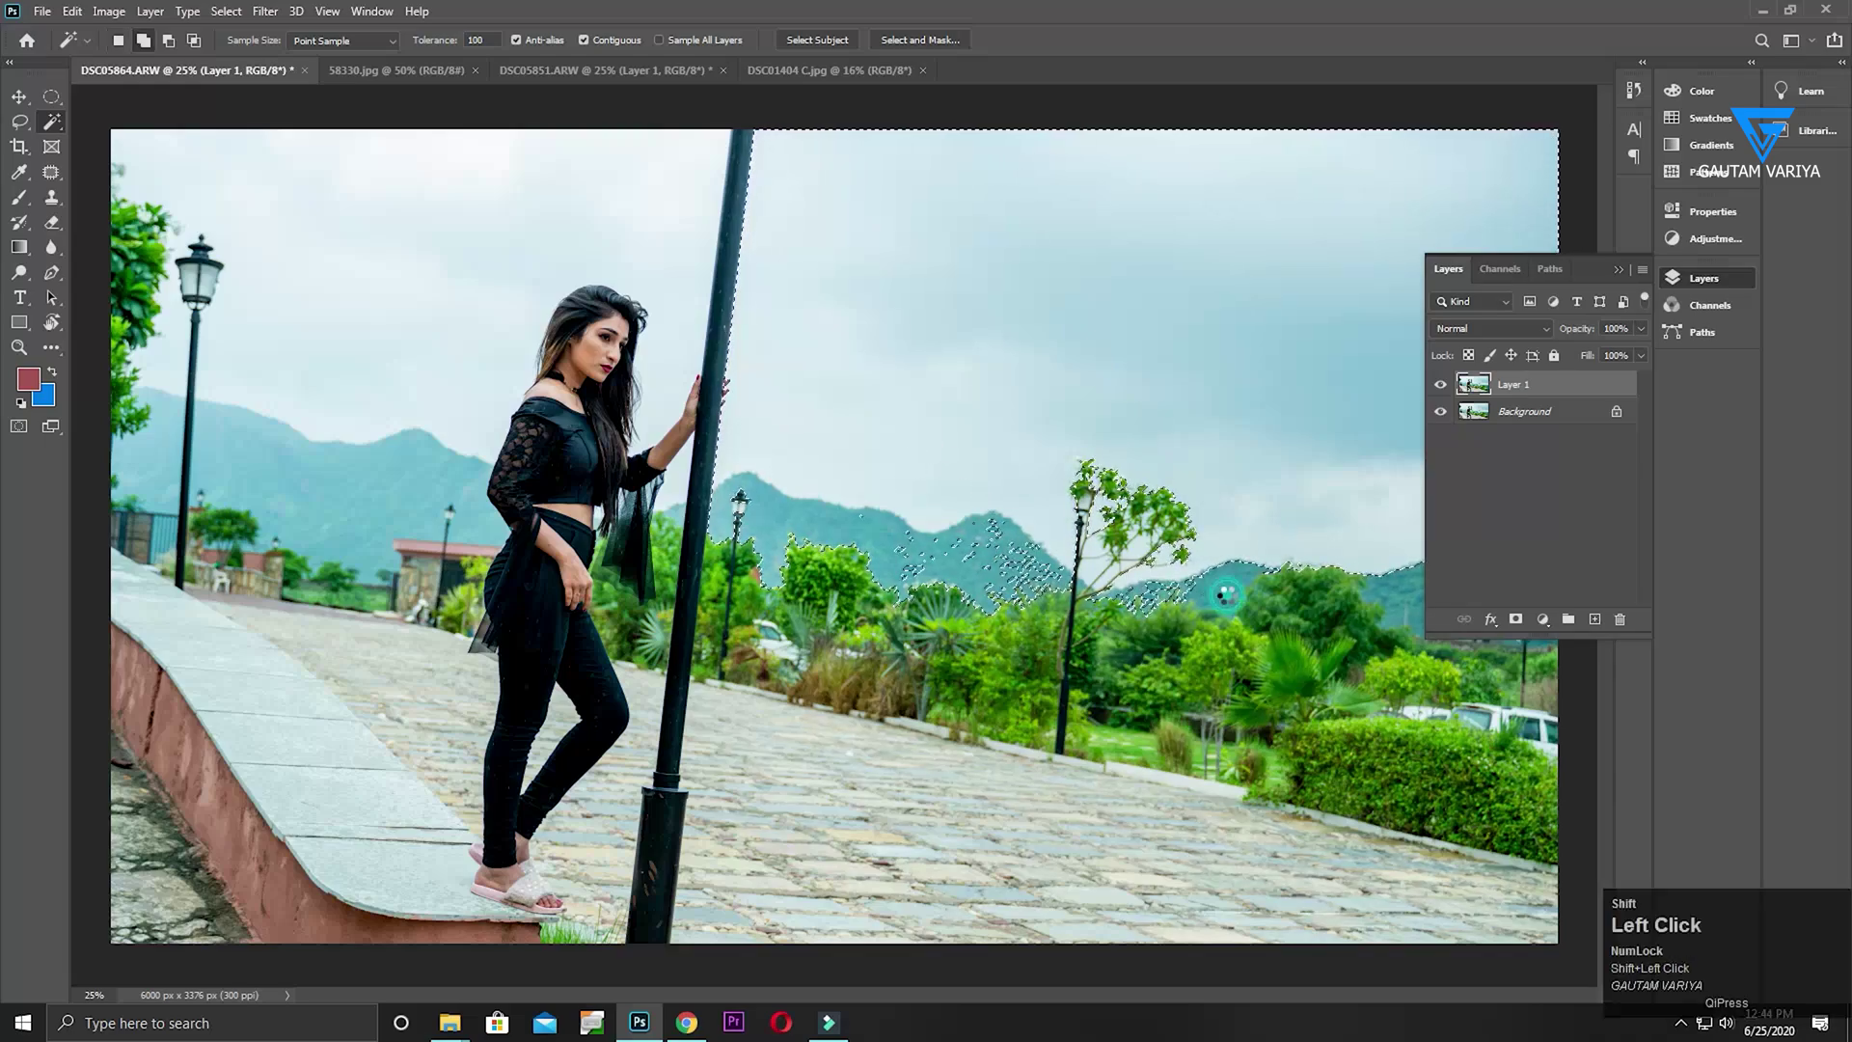
key(ctrl+z)
key(ctrl+z)
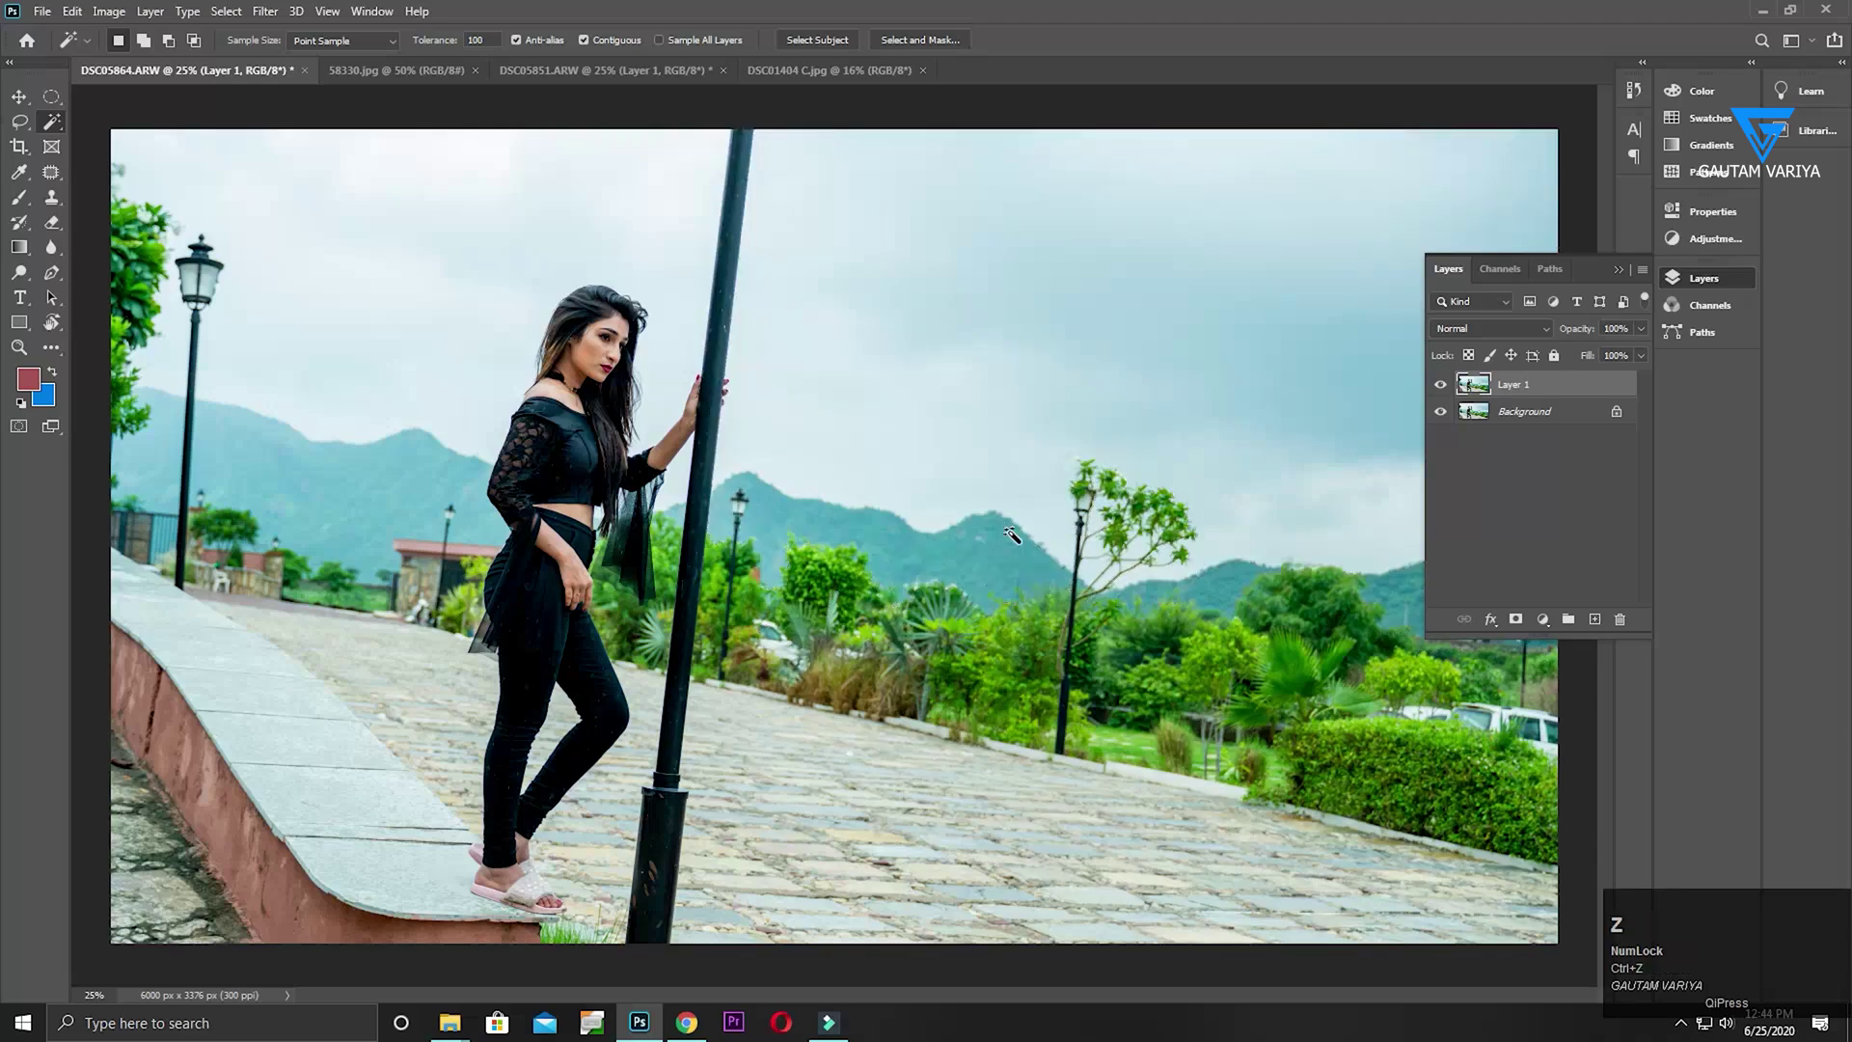
Turn off Contiguous, set the tolerance to 32, select the sky tones across the whole photo and deselect them
click(582, 41)
text(32)
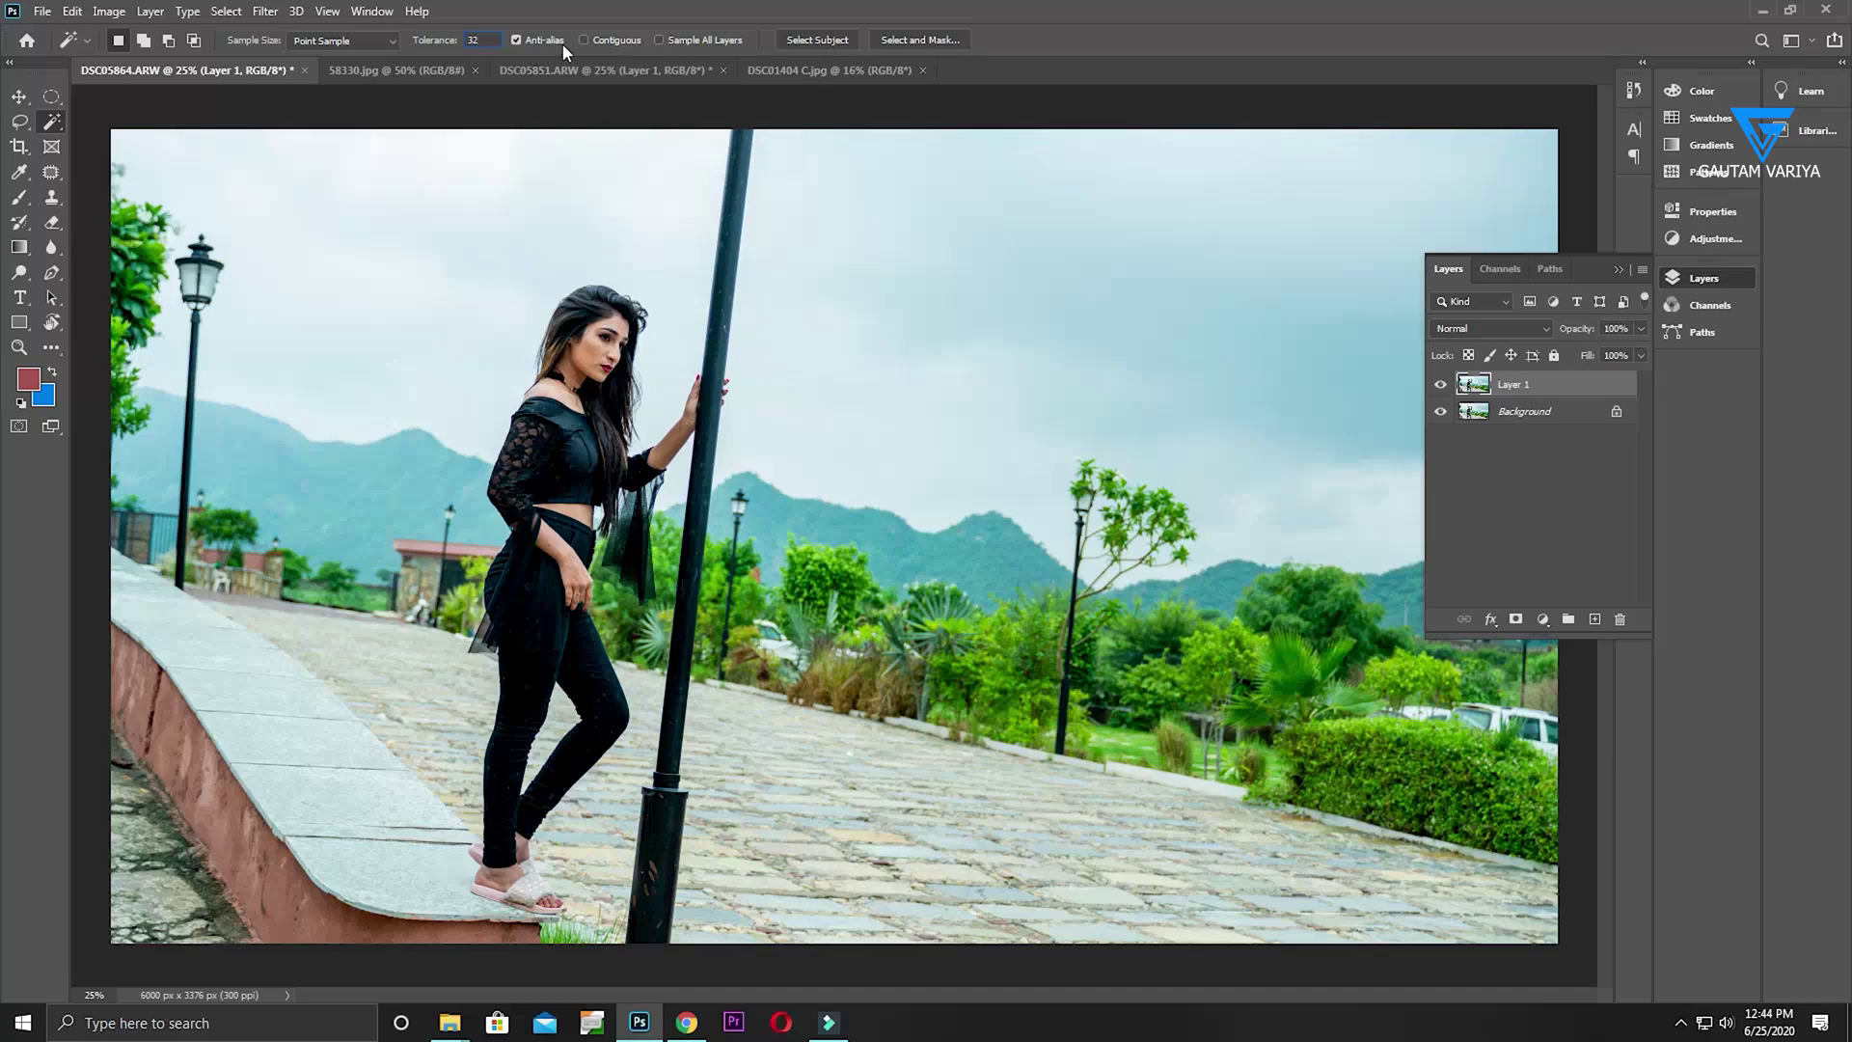
click(901, 317)
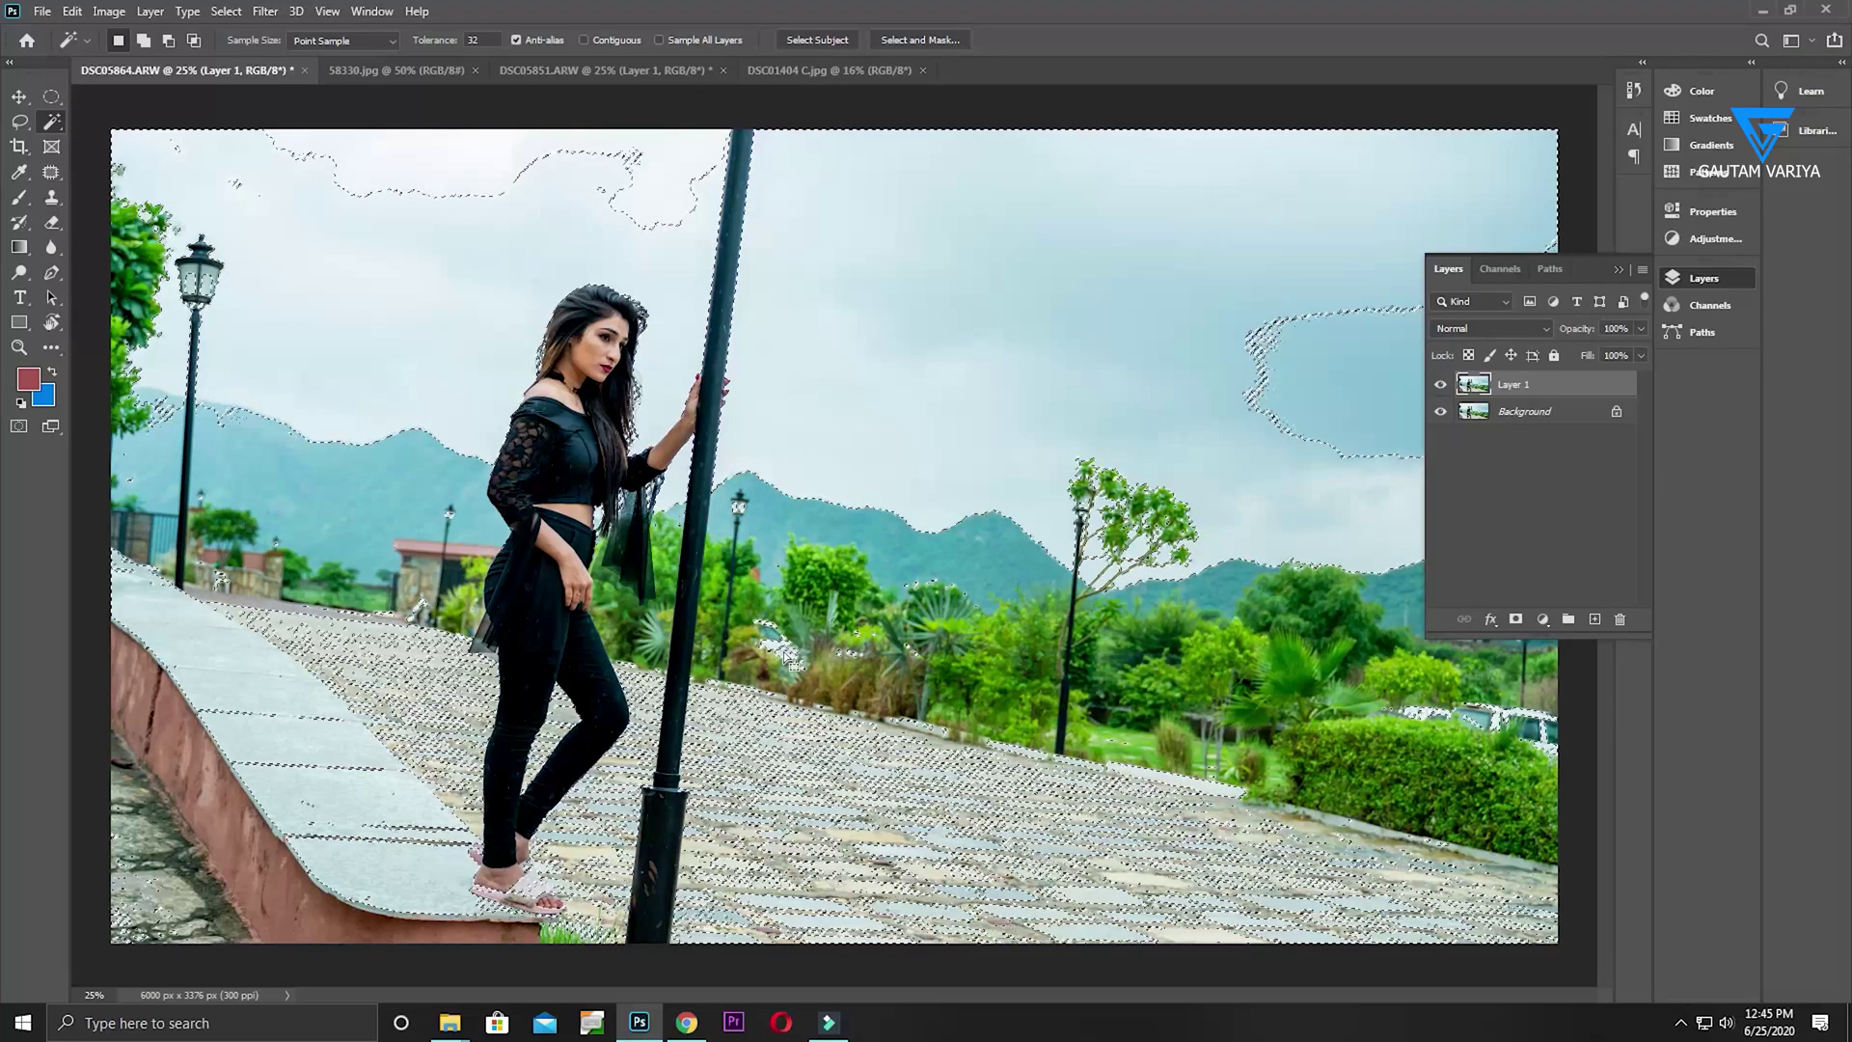
key(ctrl+d)
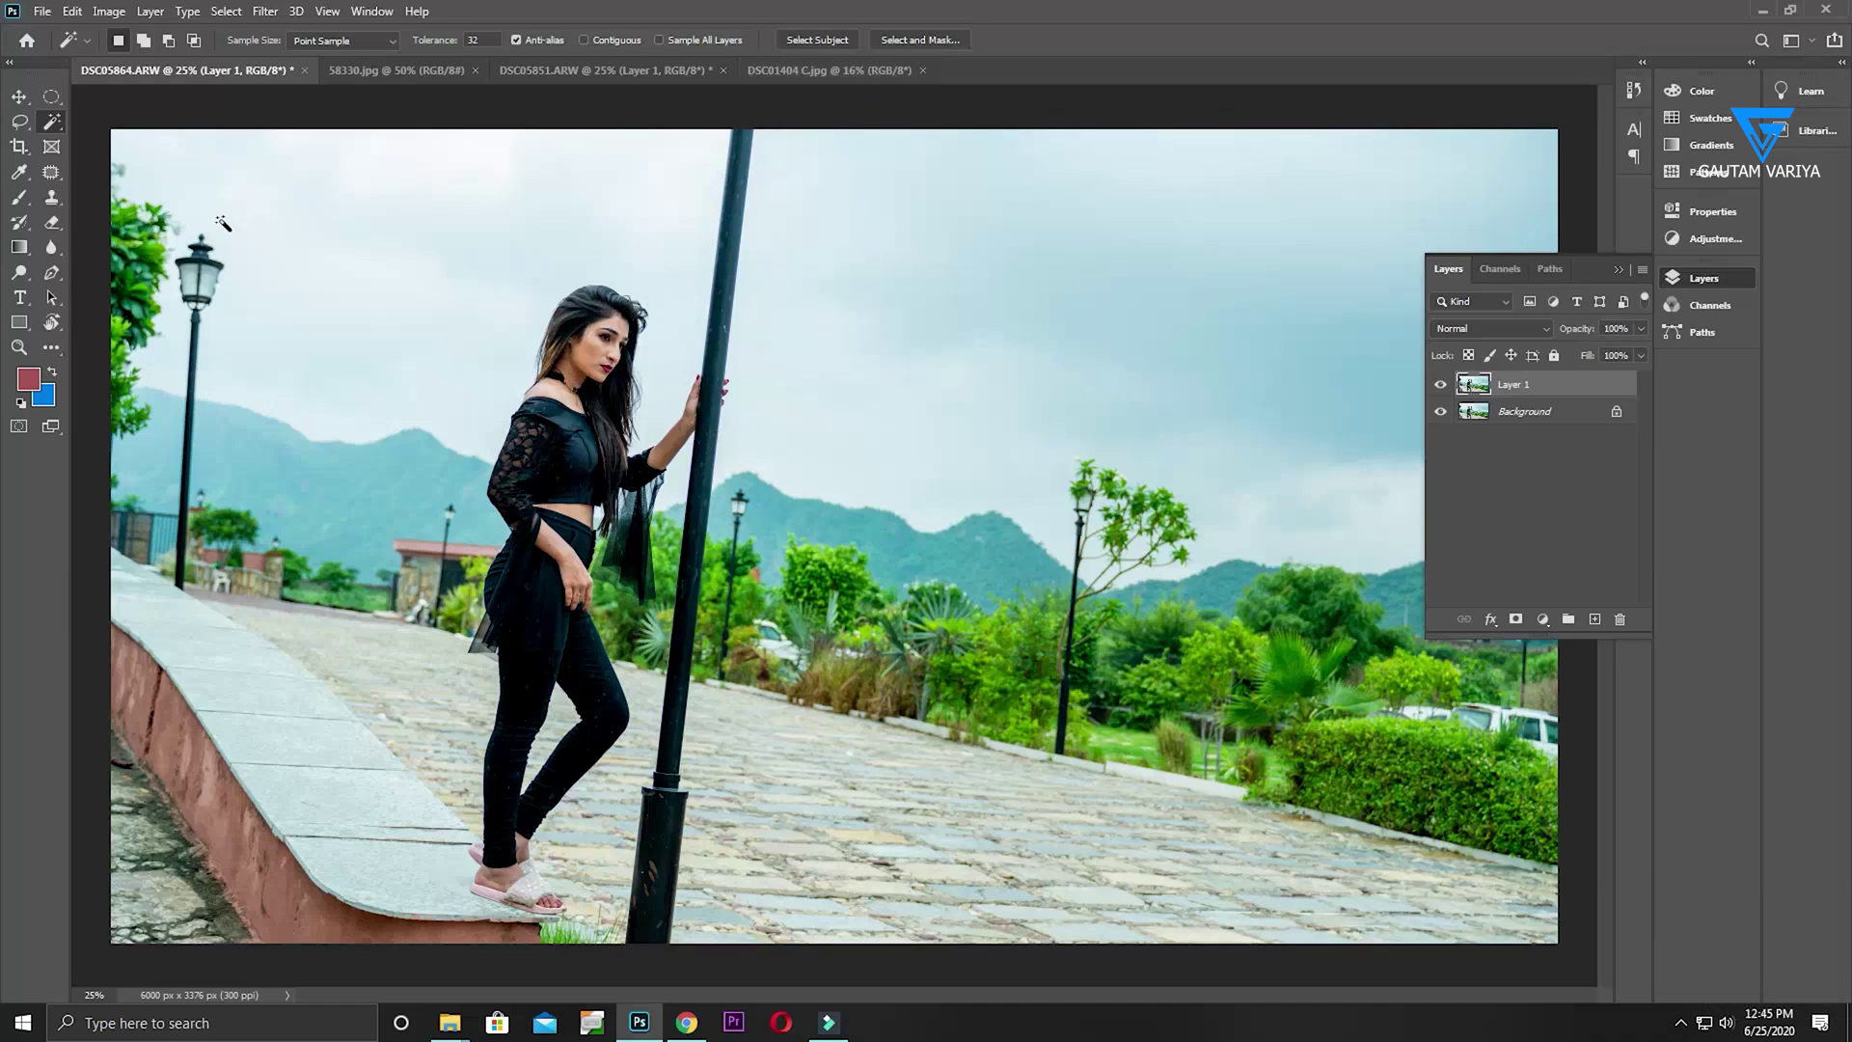
Switch to DSC01404 C.jpg, clear its existing selection, try a non-contiguous Magic Wand selection of the wall and undo it
click(807, 72)
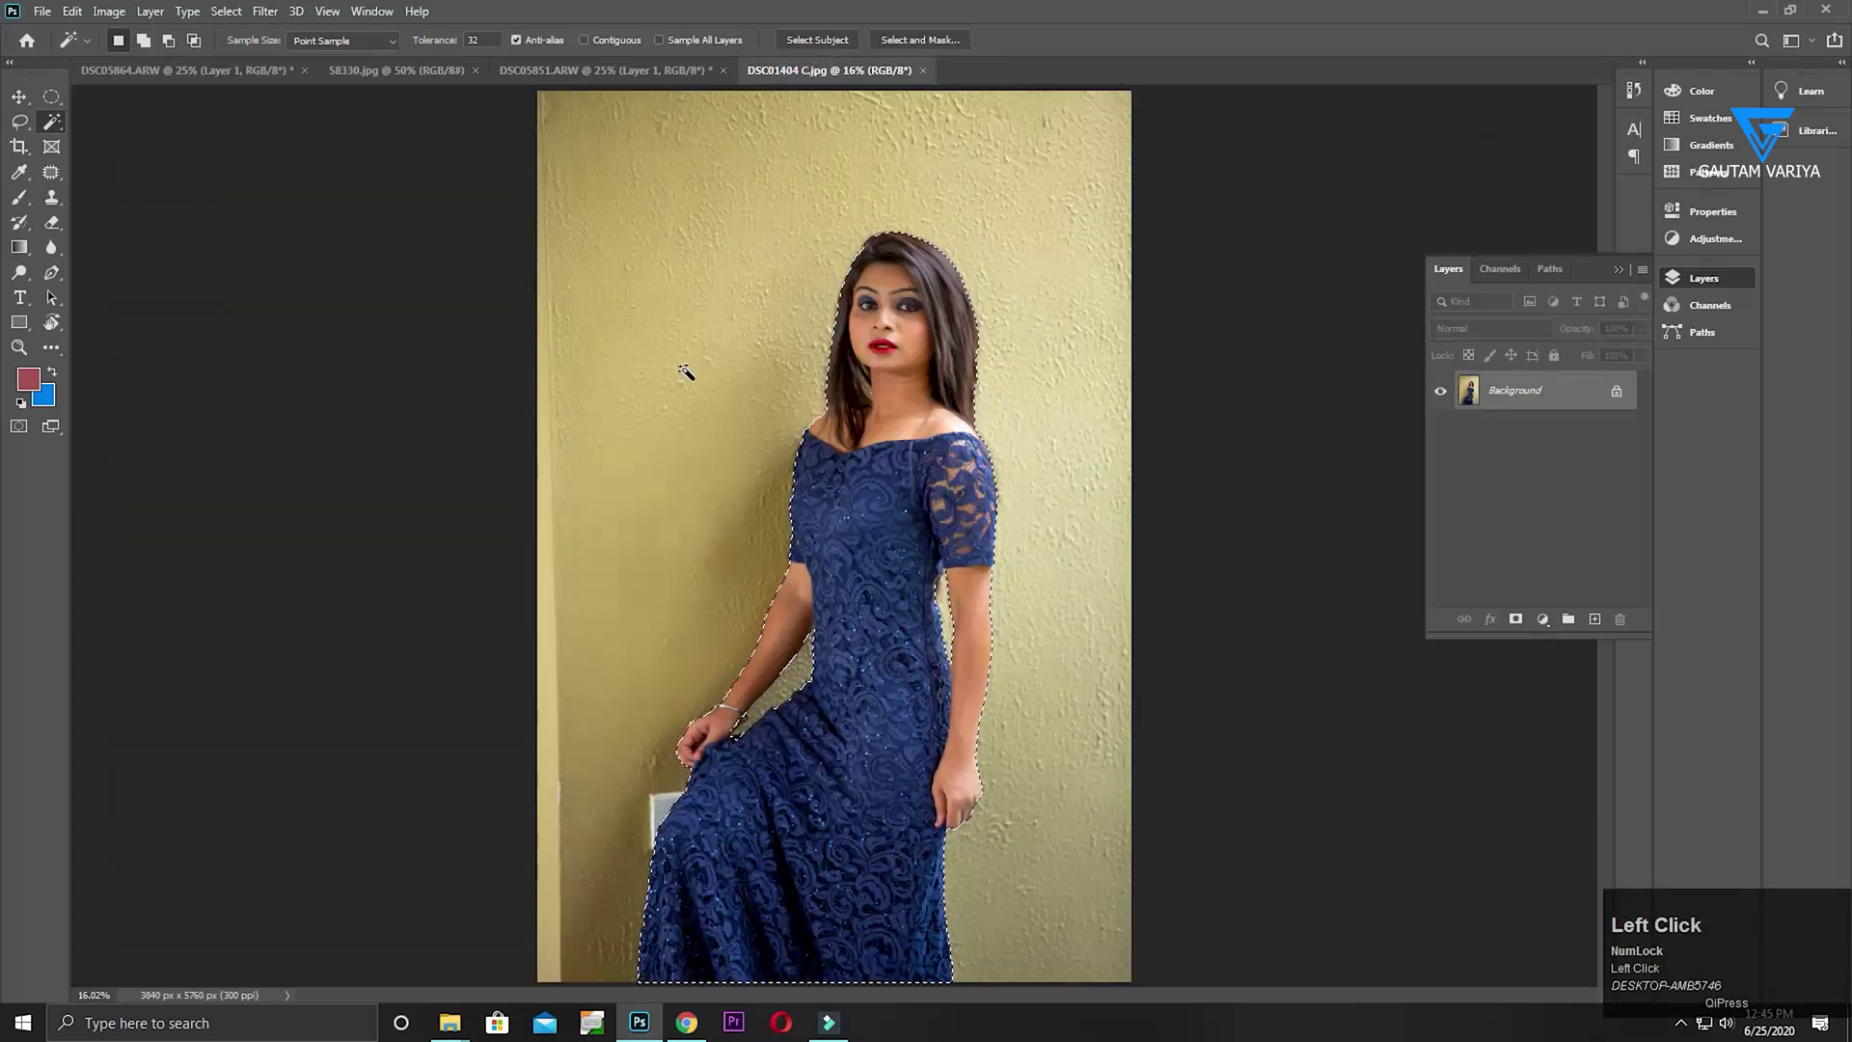
key(ctrl+d)
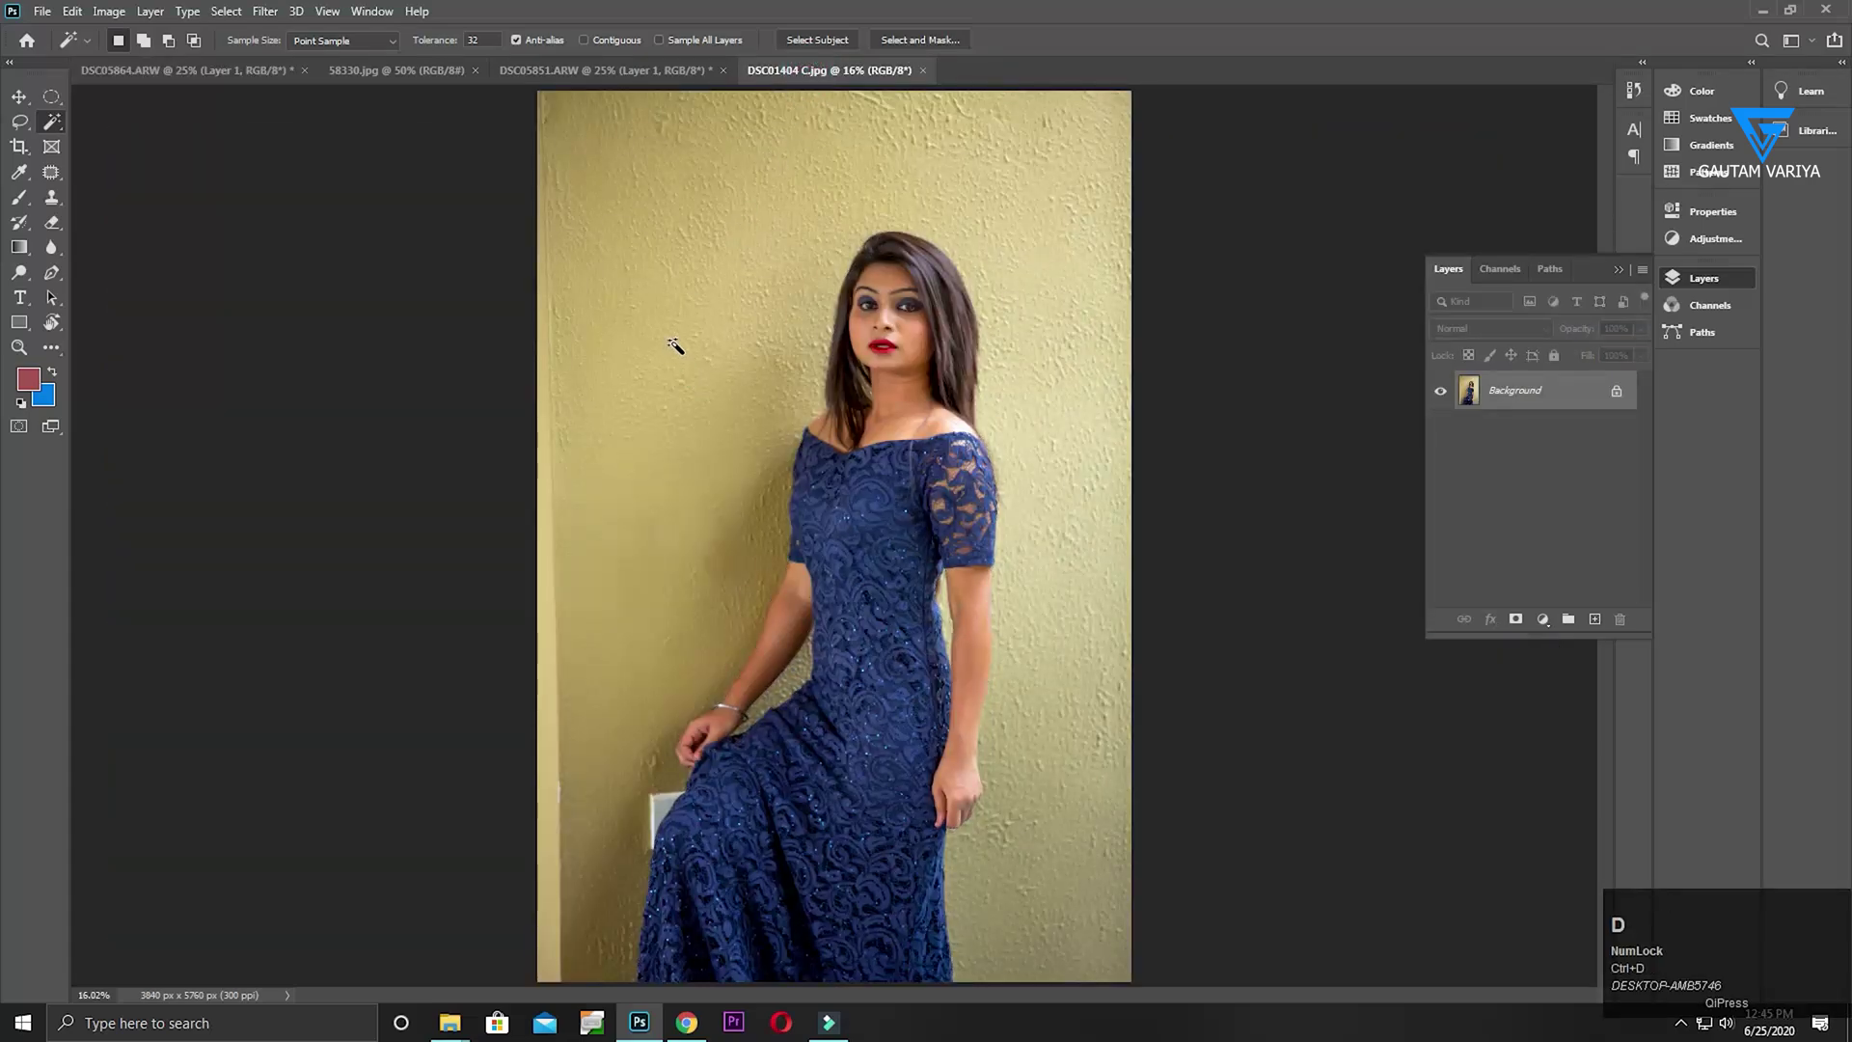
click(674, 343)
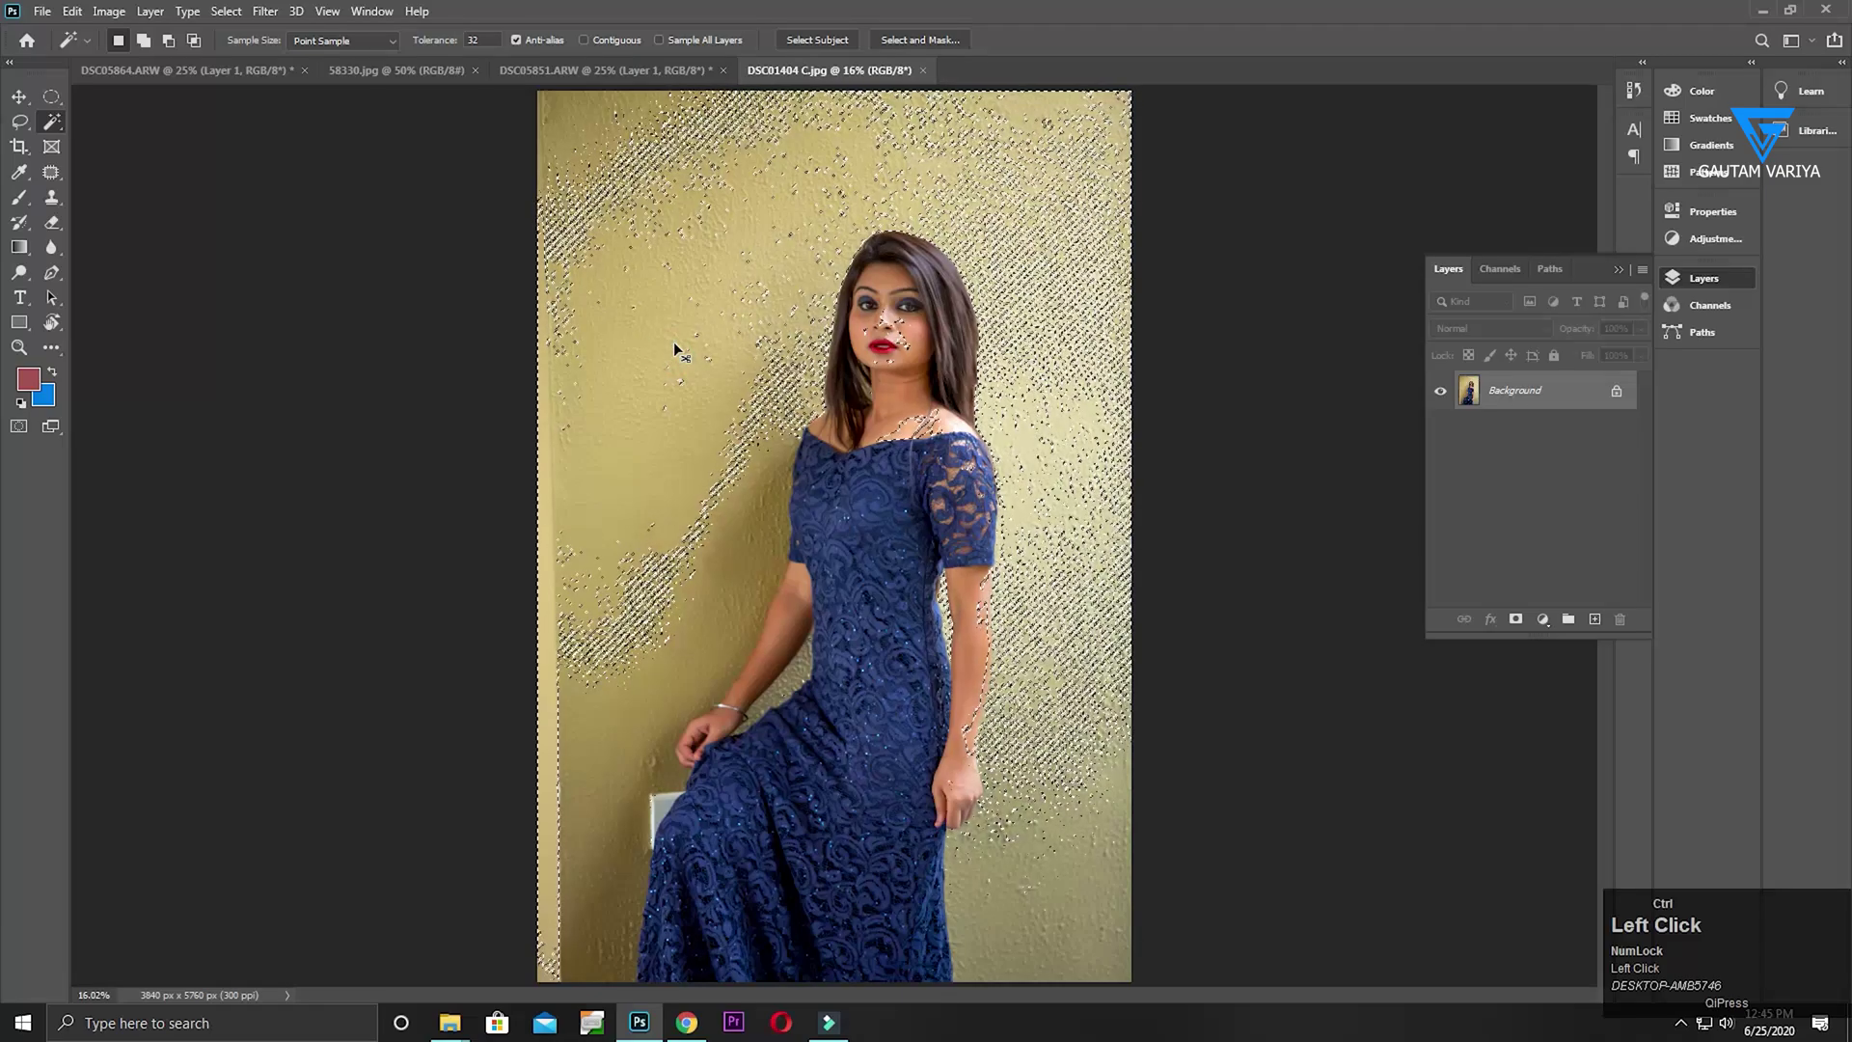
key(ctrl+z)
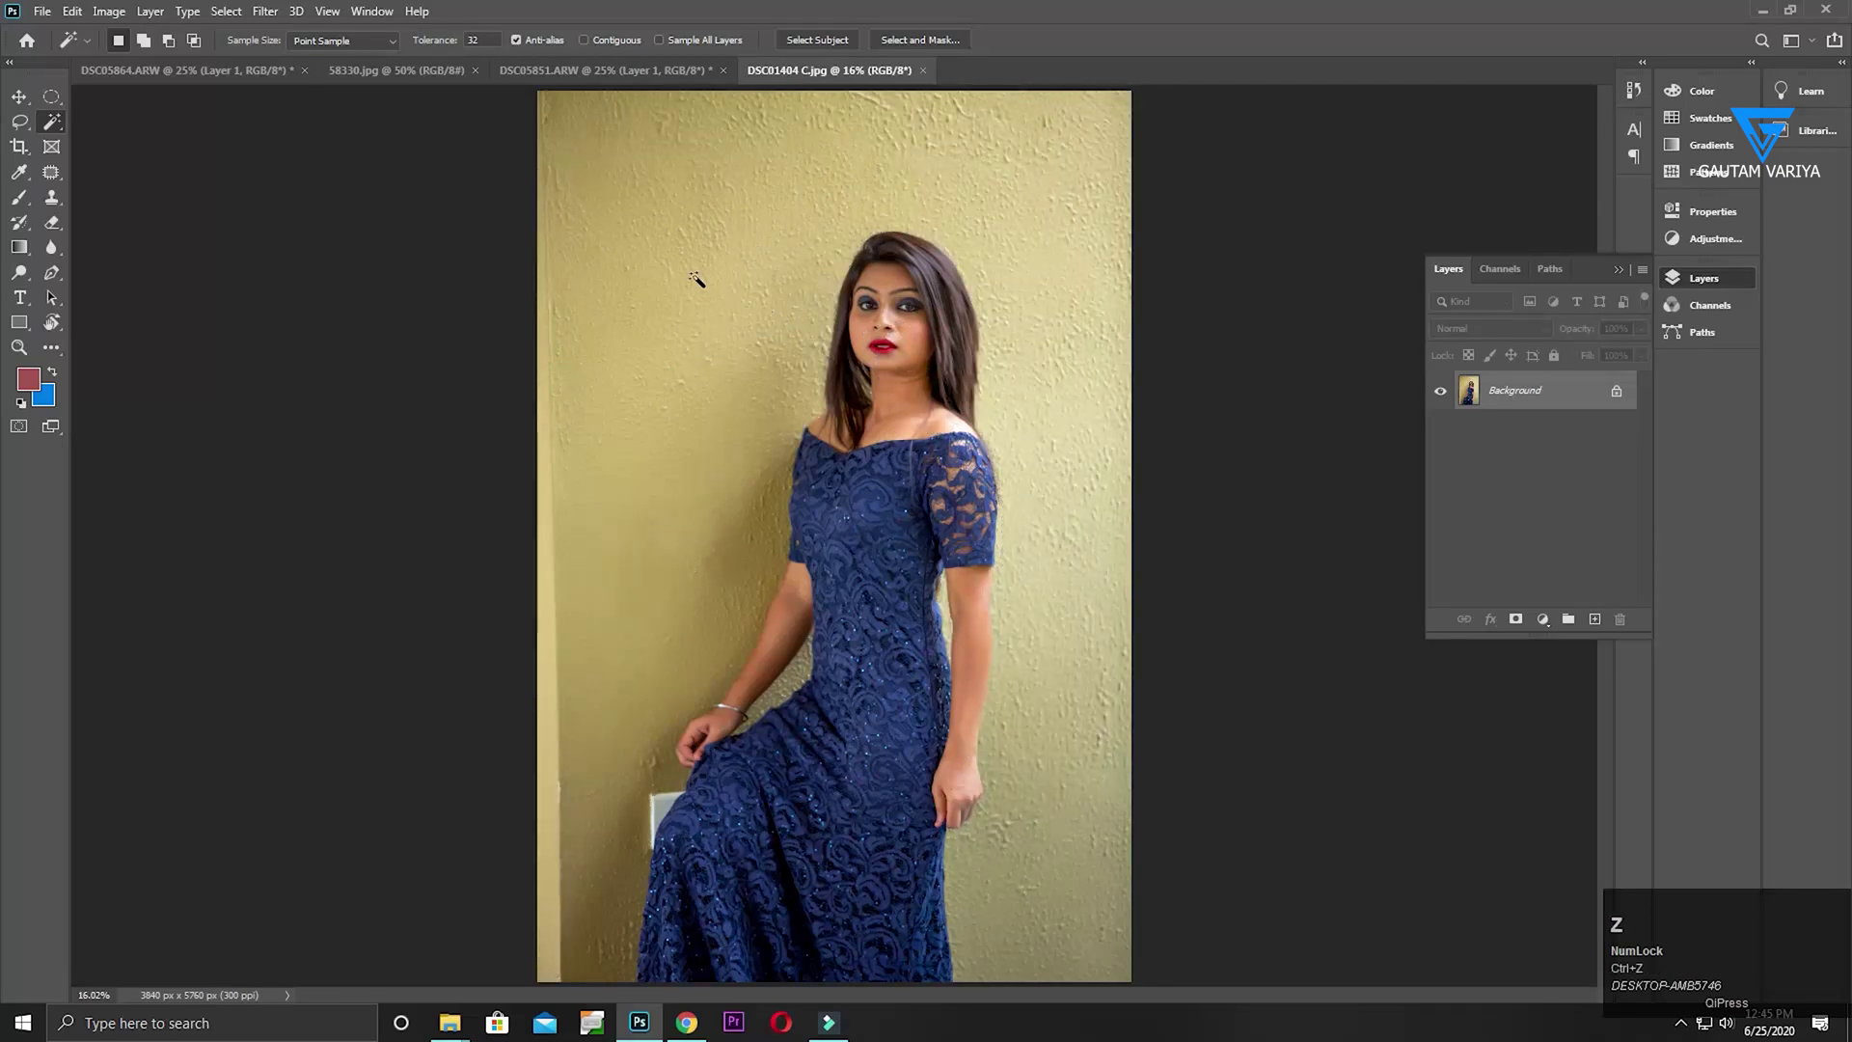
Turn Contiguous back on, select the wall around the woman, add the wall areas beside her hair, and deselect
click(585, 39)
click(706, 318)
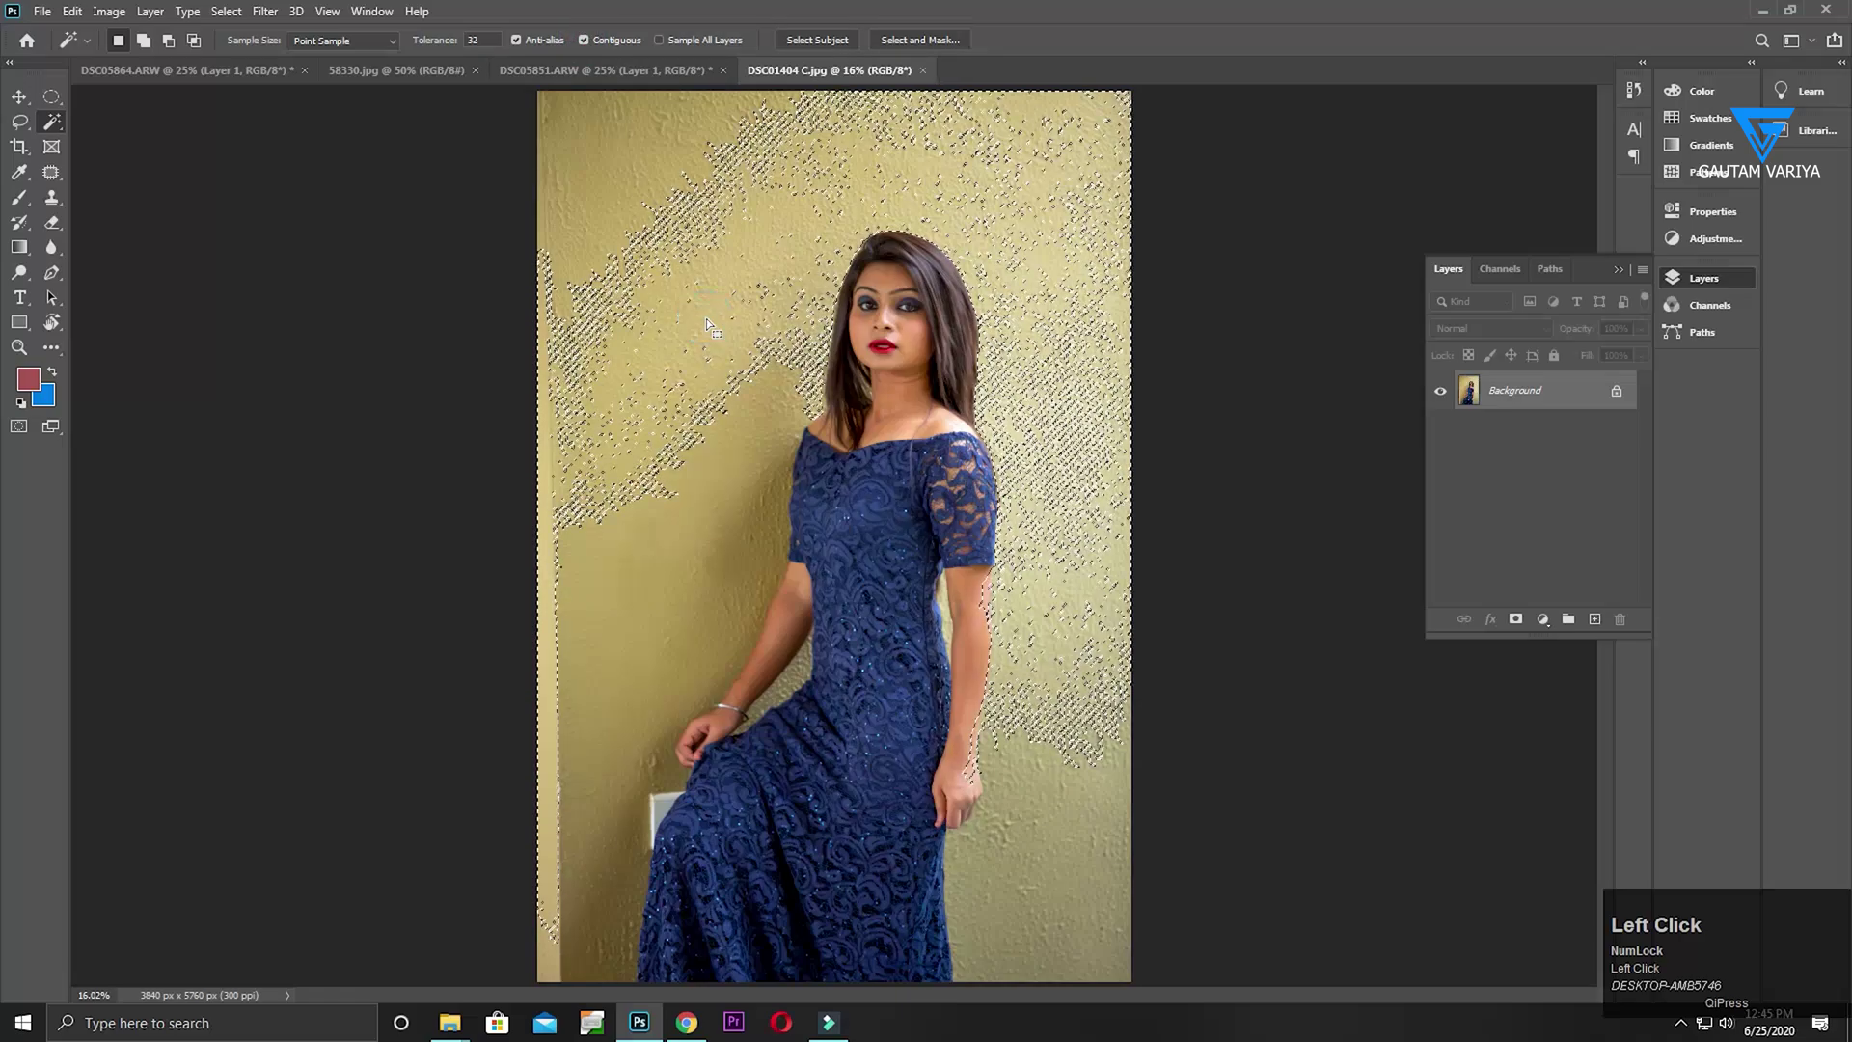
click(632, 154)
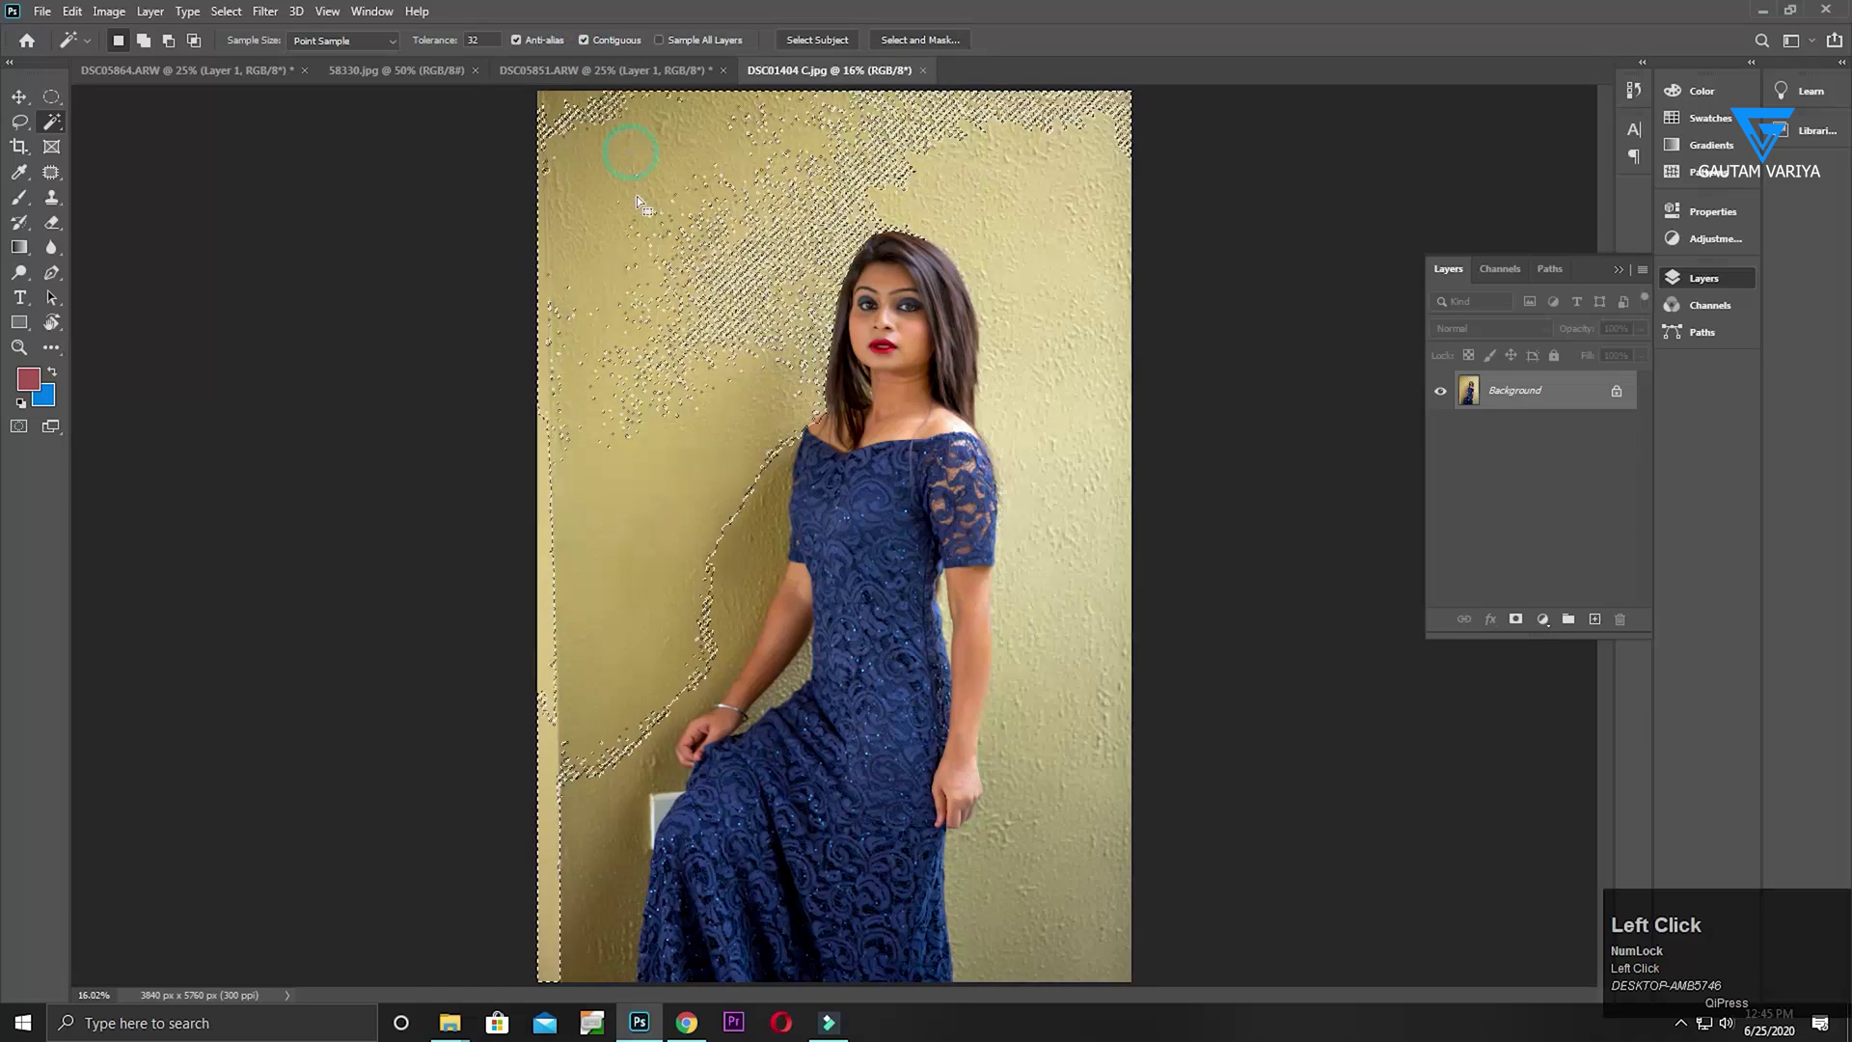
shift+click(968, 204)
click(1034, 233)
shift+click(1007, 373)
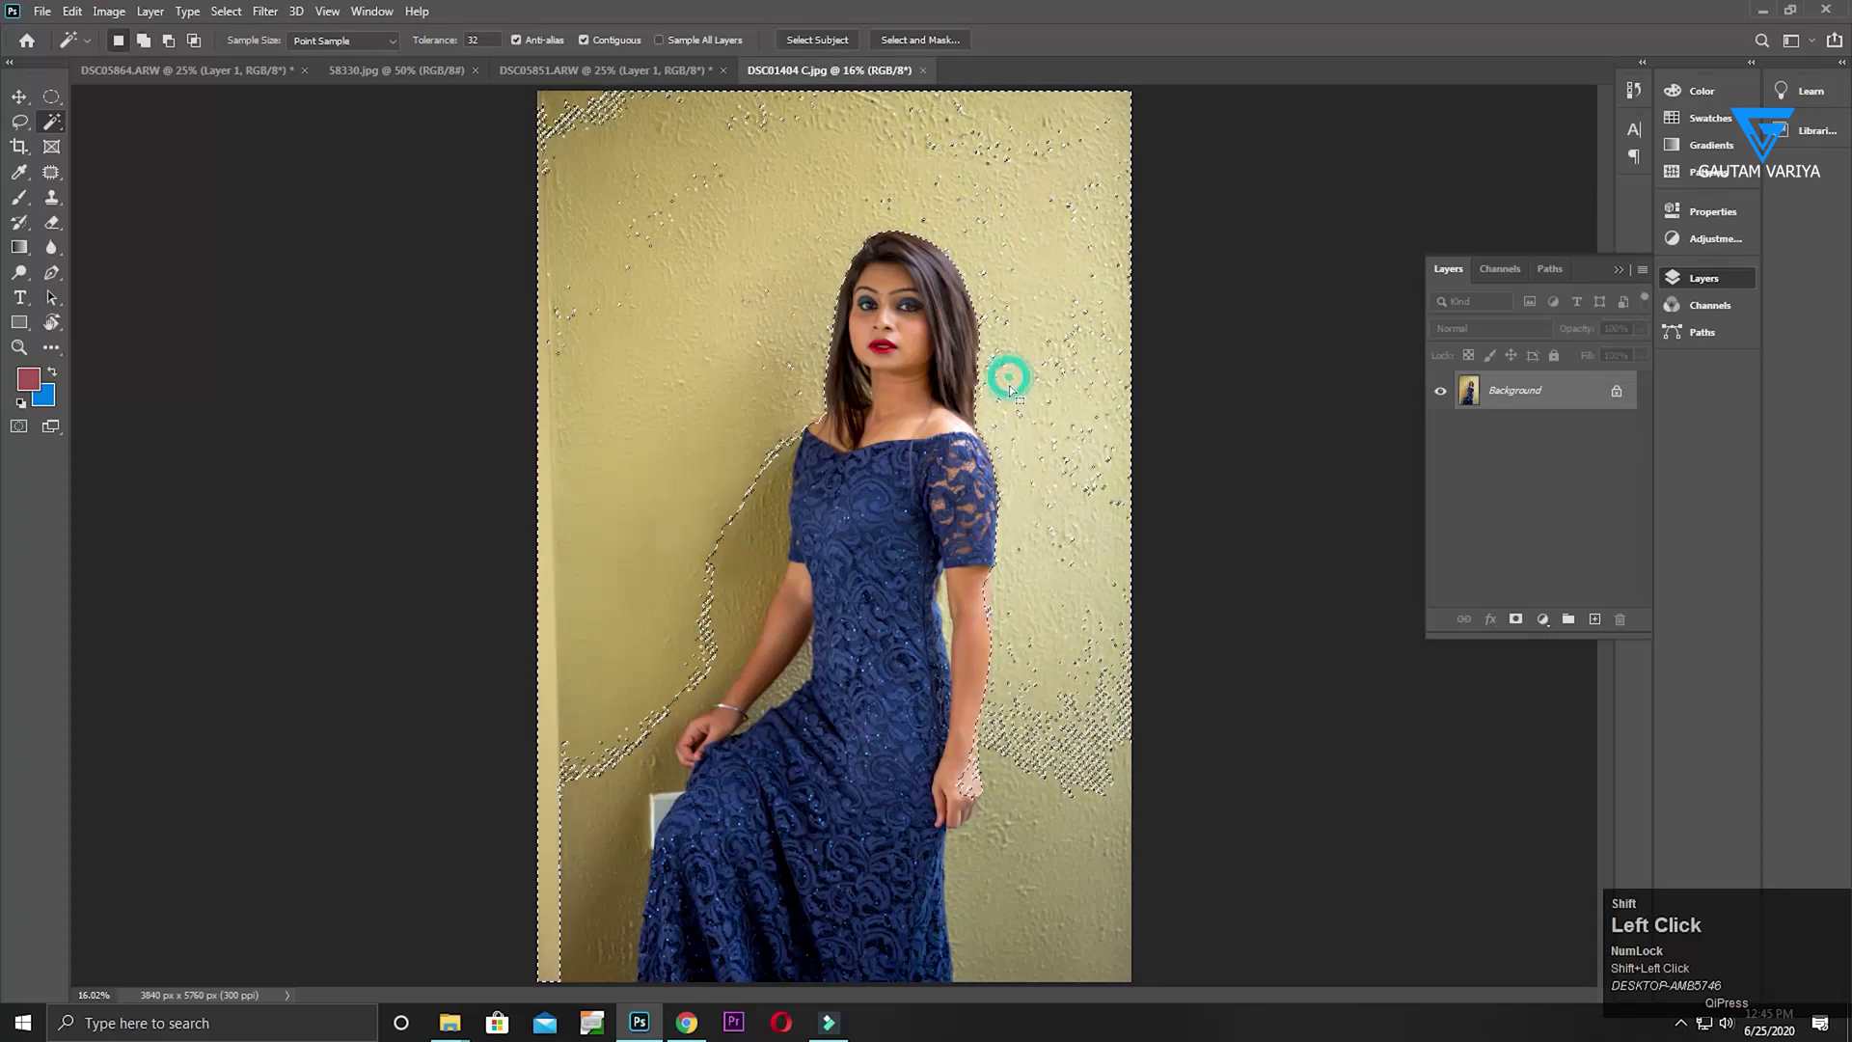
key(ctrl+d)
Set the sample size to 3 by 3 Average and select the wall beside the woman's head
click(347, 41)
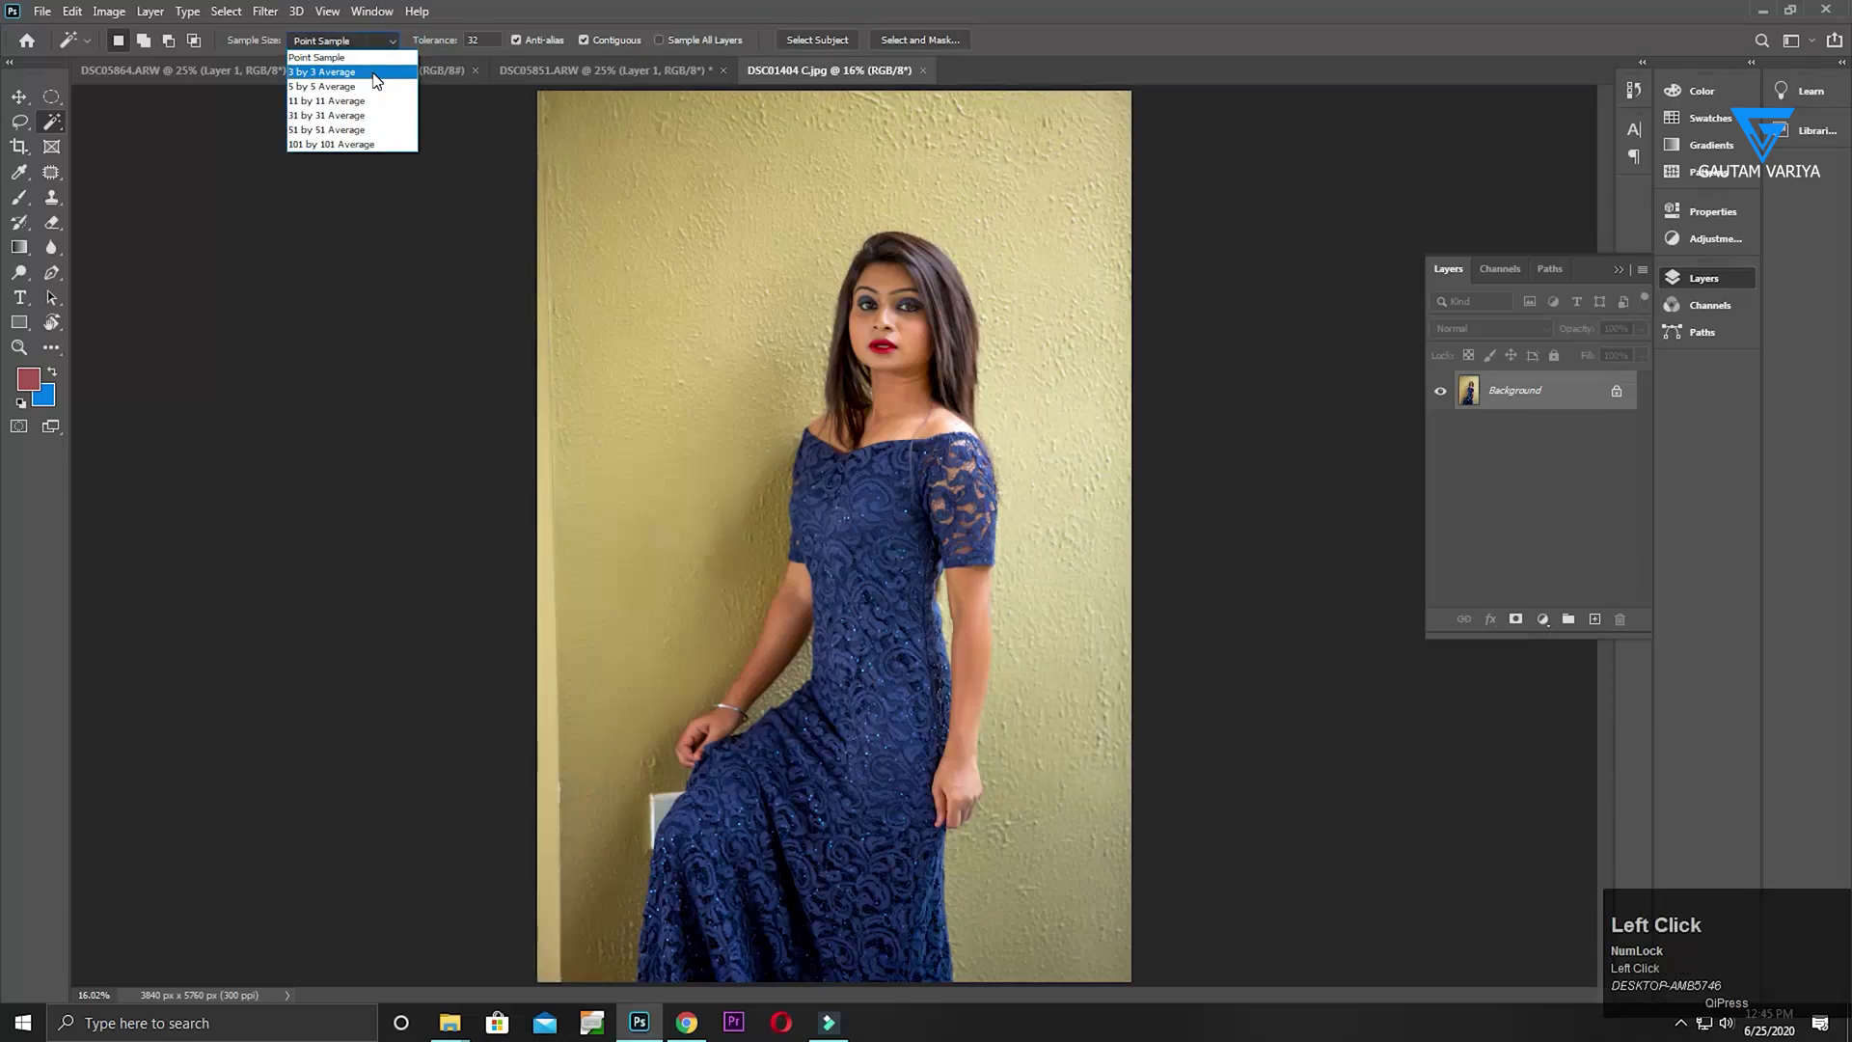
click(372, 73)
click(762, 218)
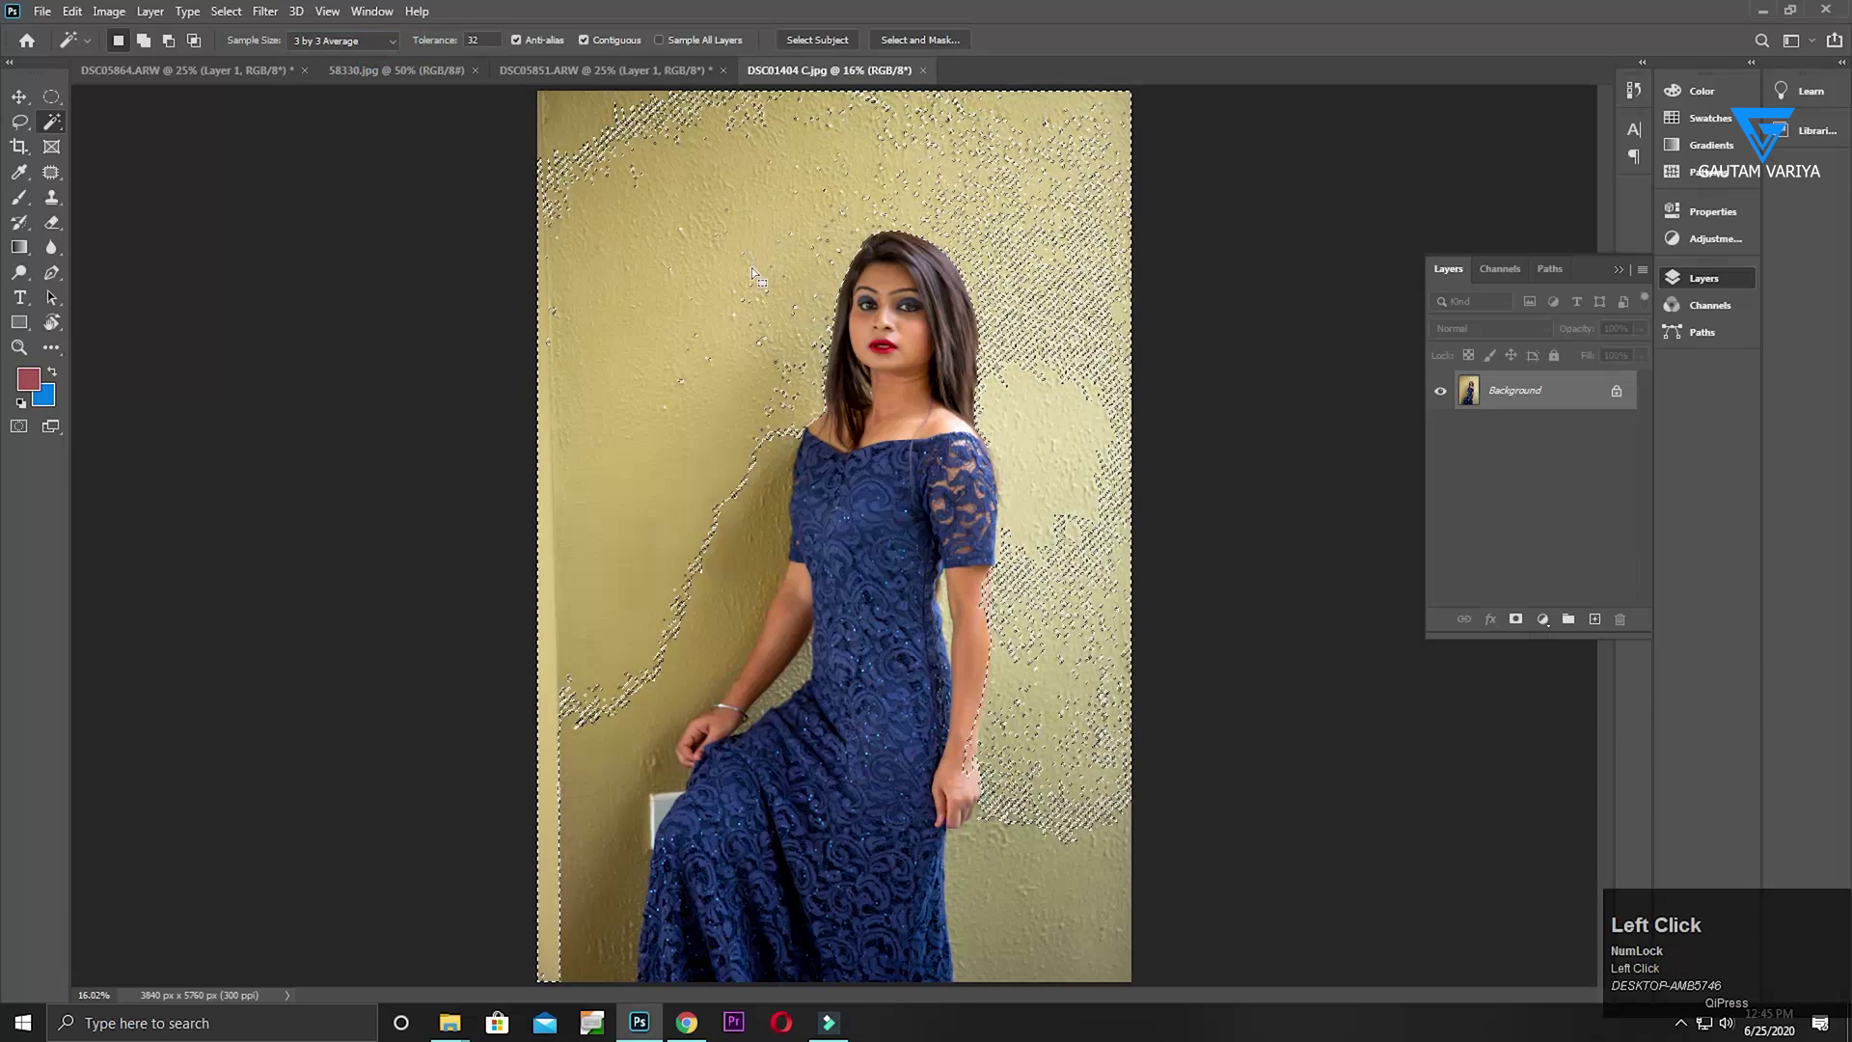
Change the sample size to 51 by 51 Average, reselect the wall from scratch and deselect it
click(378, 41)
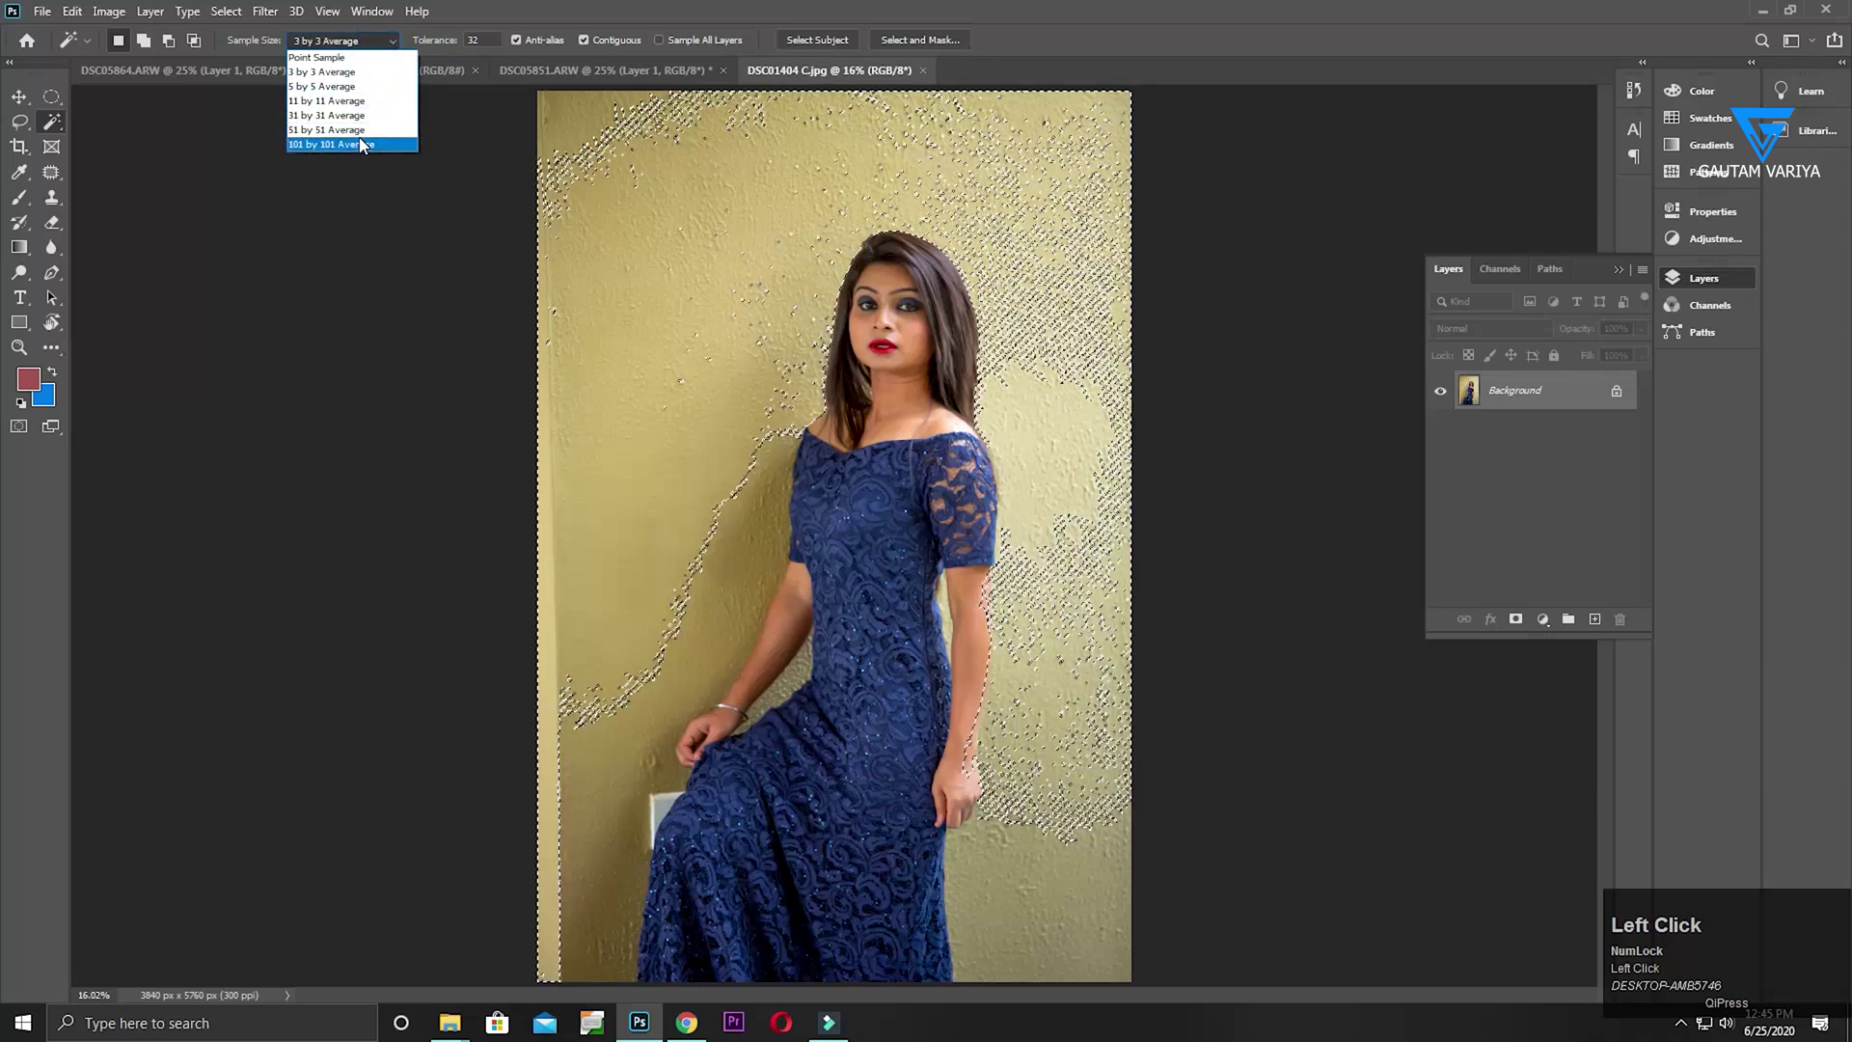
click(359, 130)
key(ctrl+d)
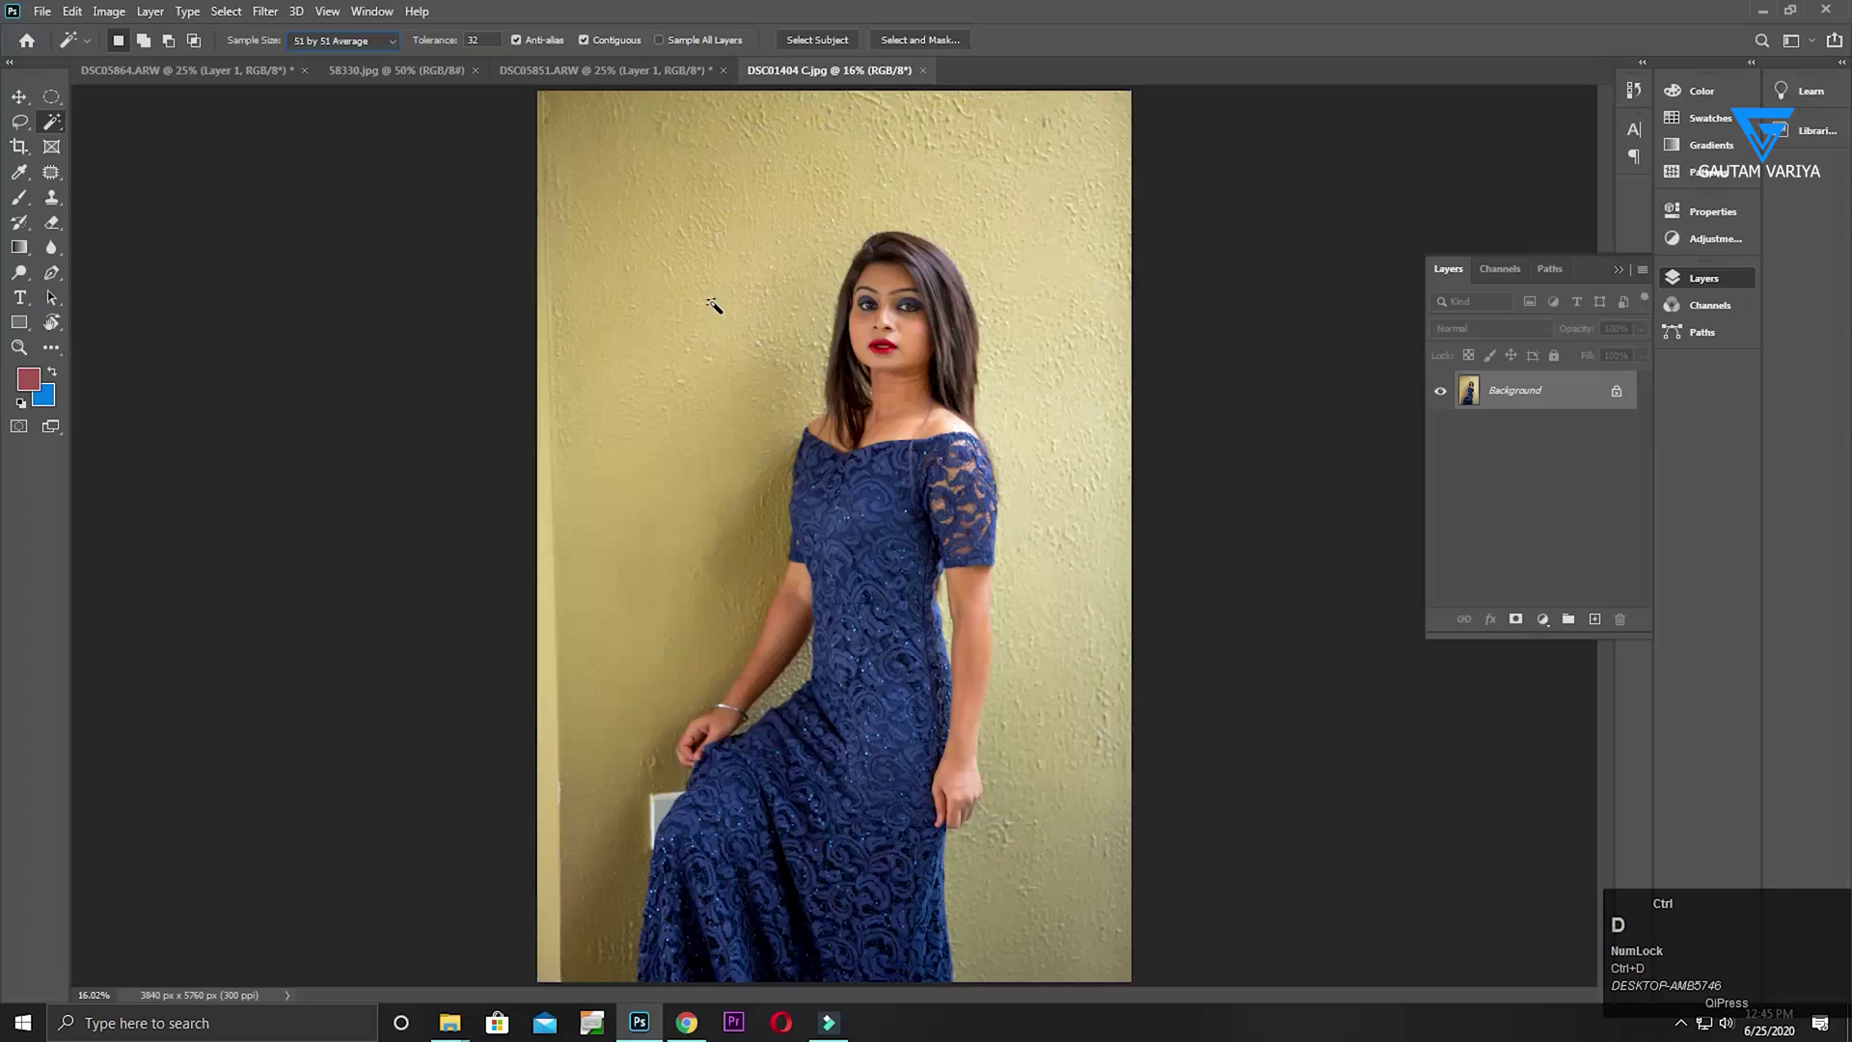
click(714, 303)
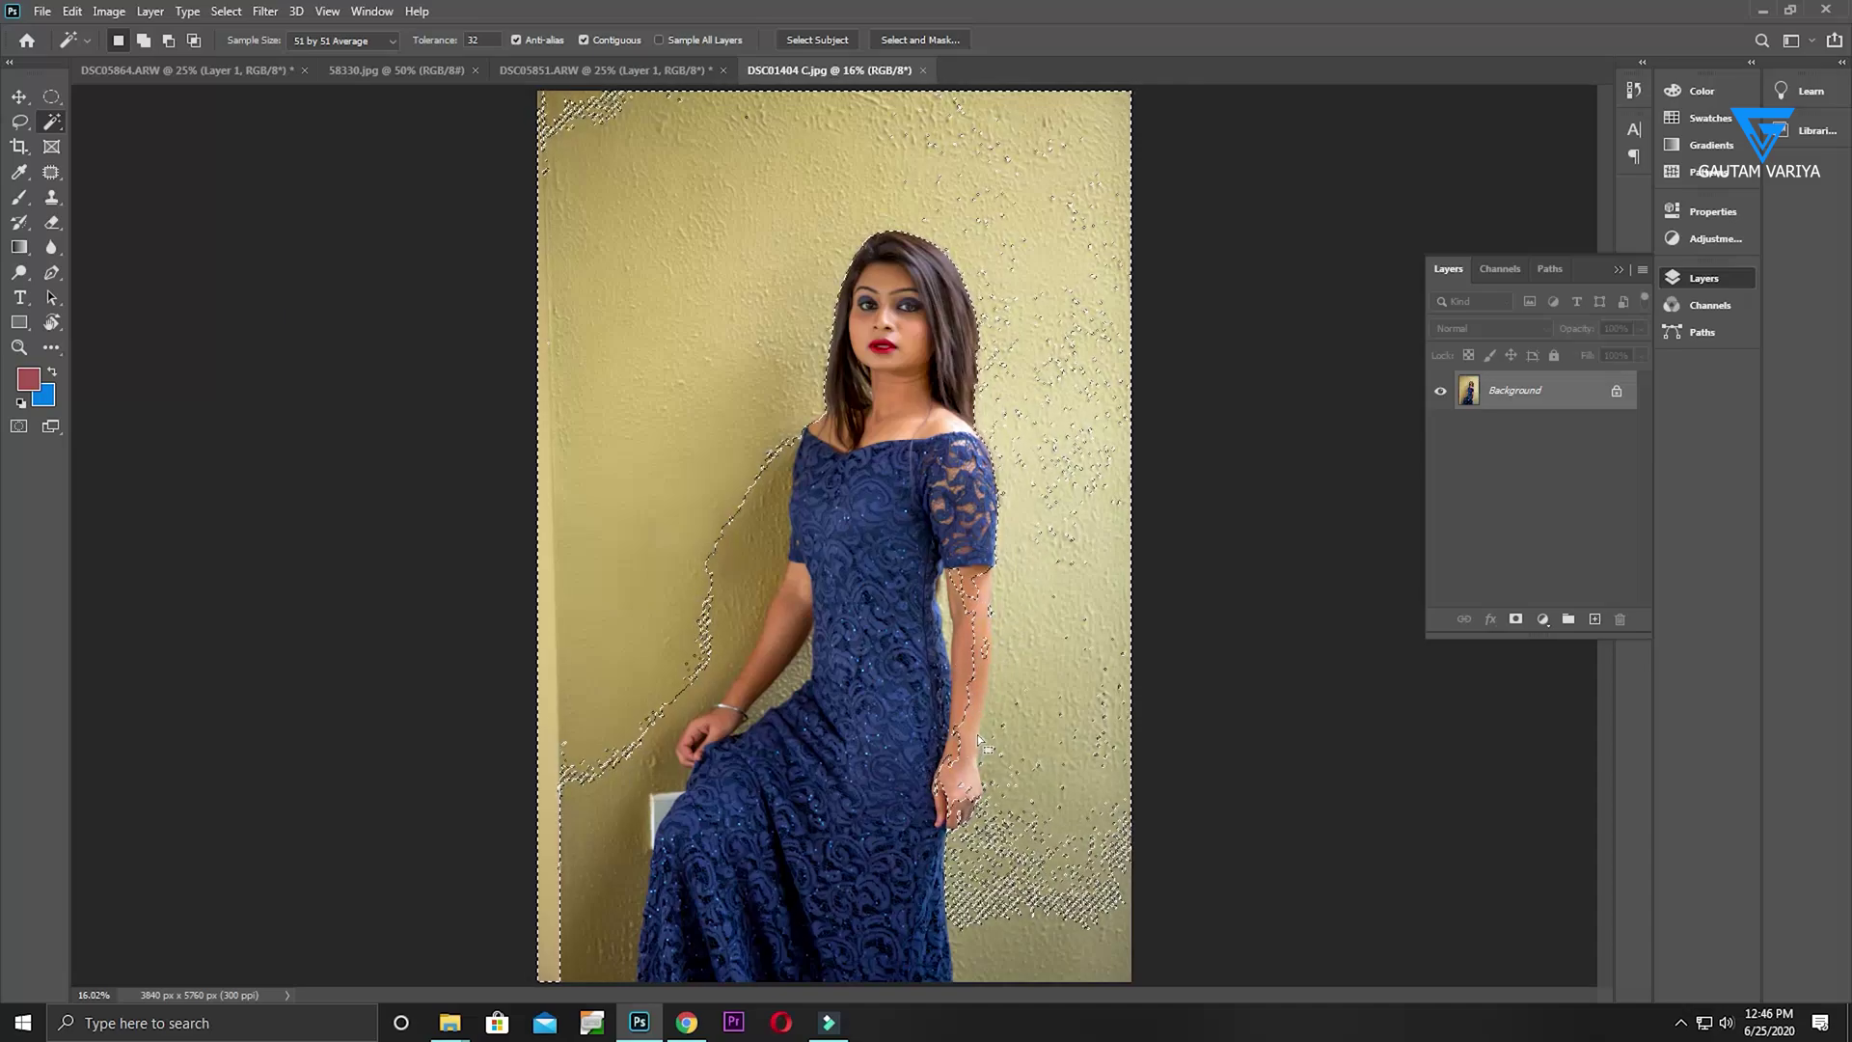
key(ctrl)
key(ctrl+d)
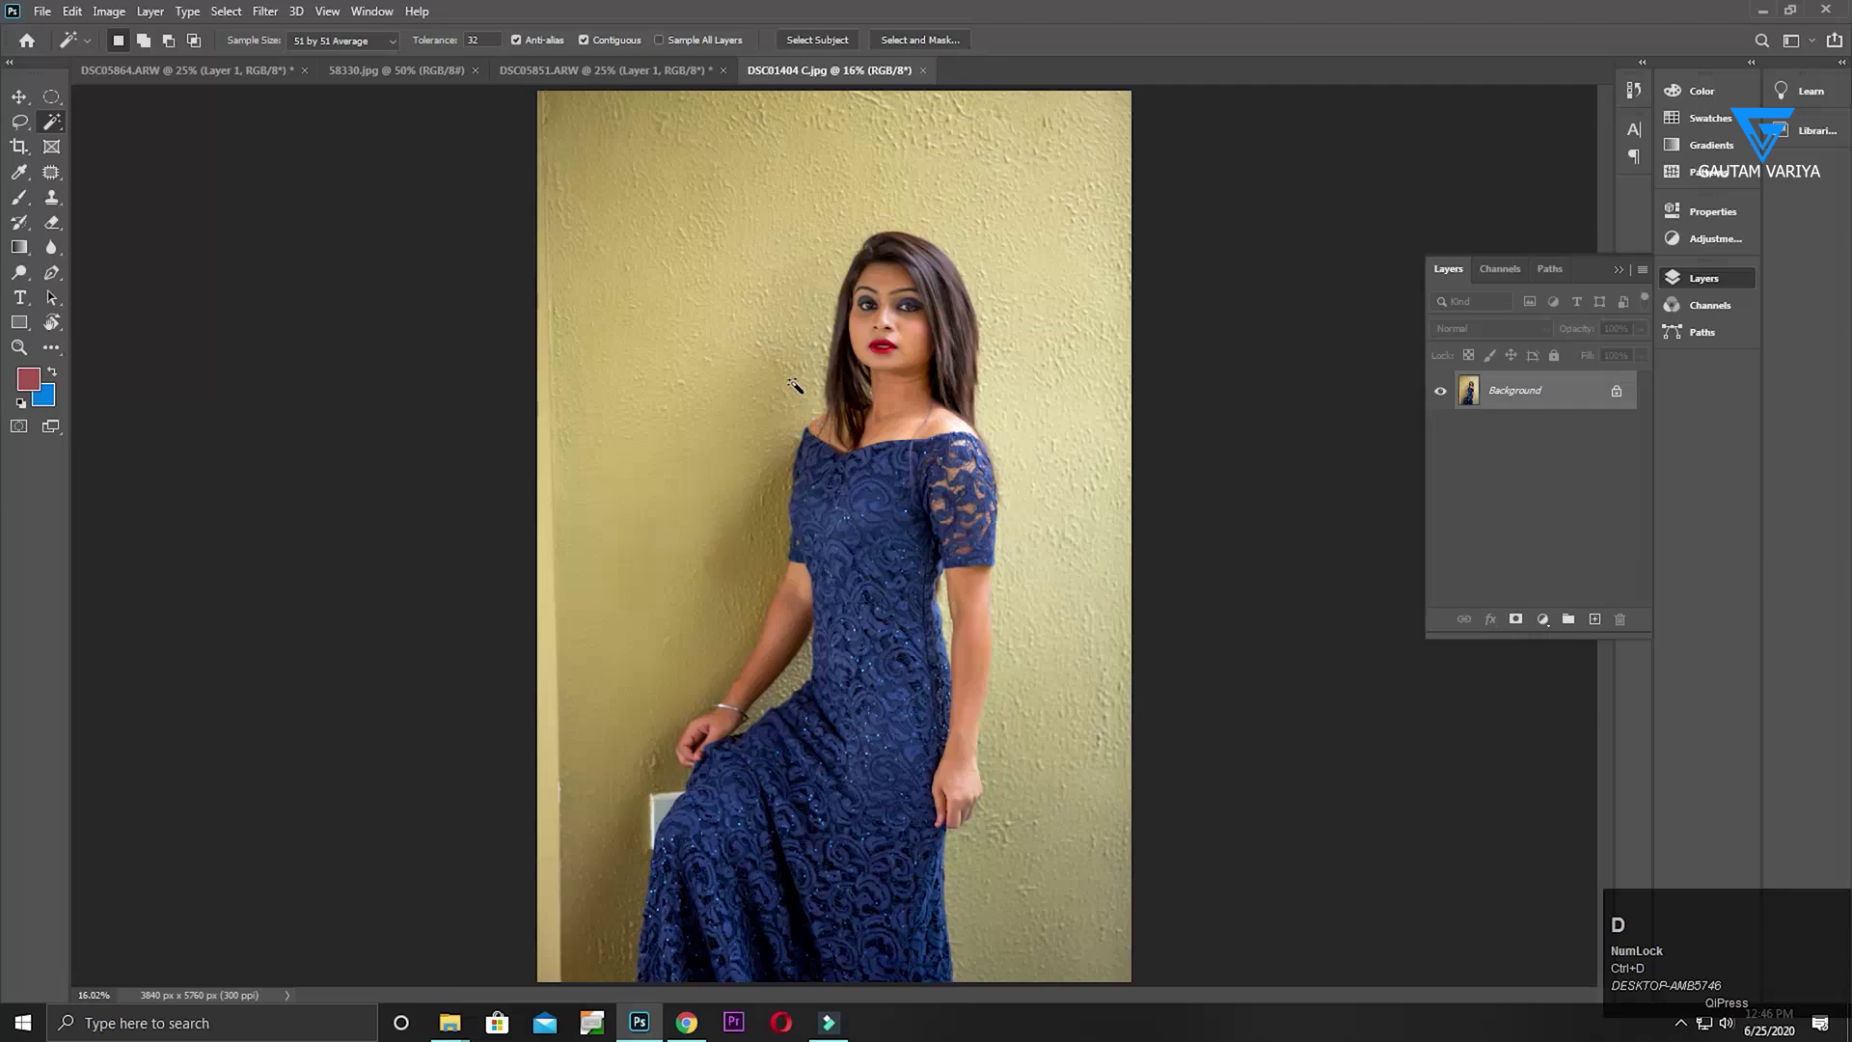
Return the sample size to Point Sample, select the wall for comparison and clear the selection
click(368, 39)
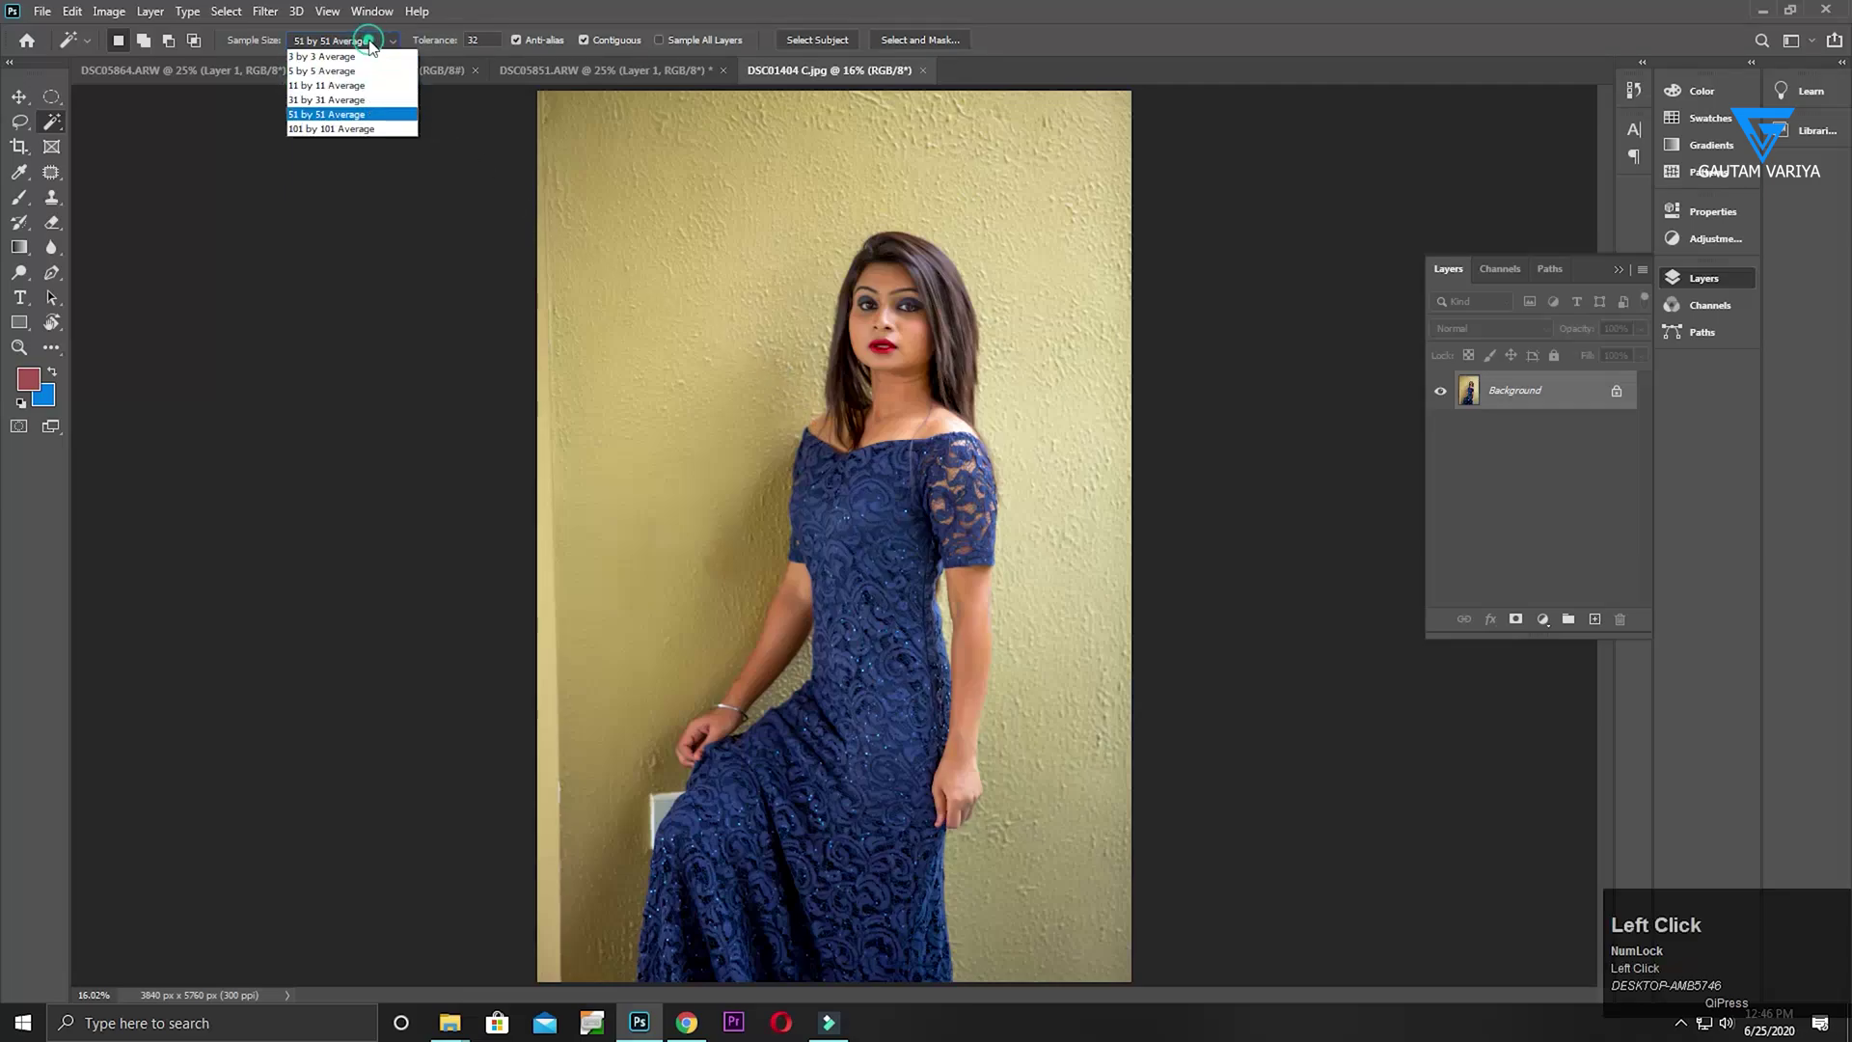
click(328, 55)
click(699, 306)
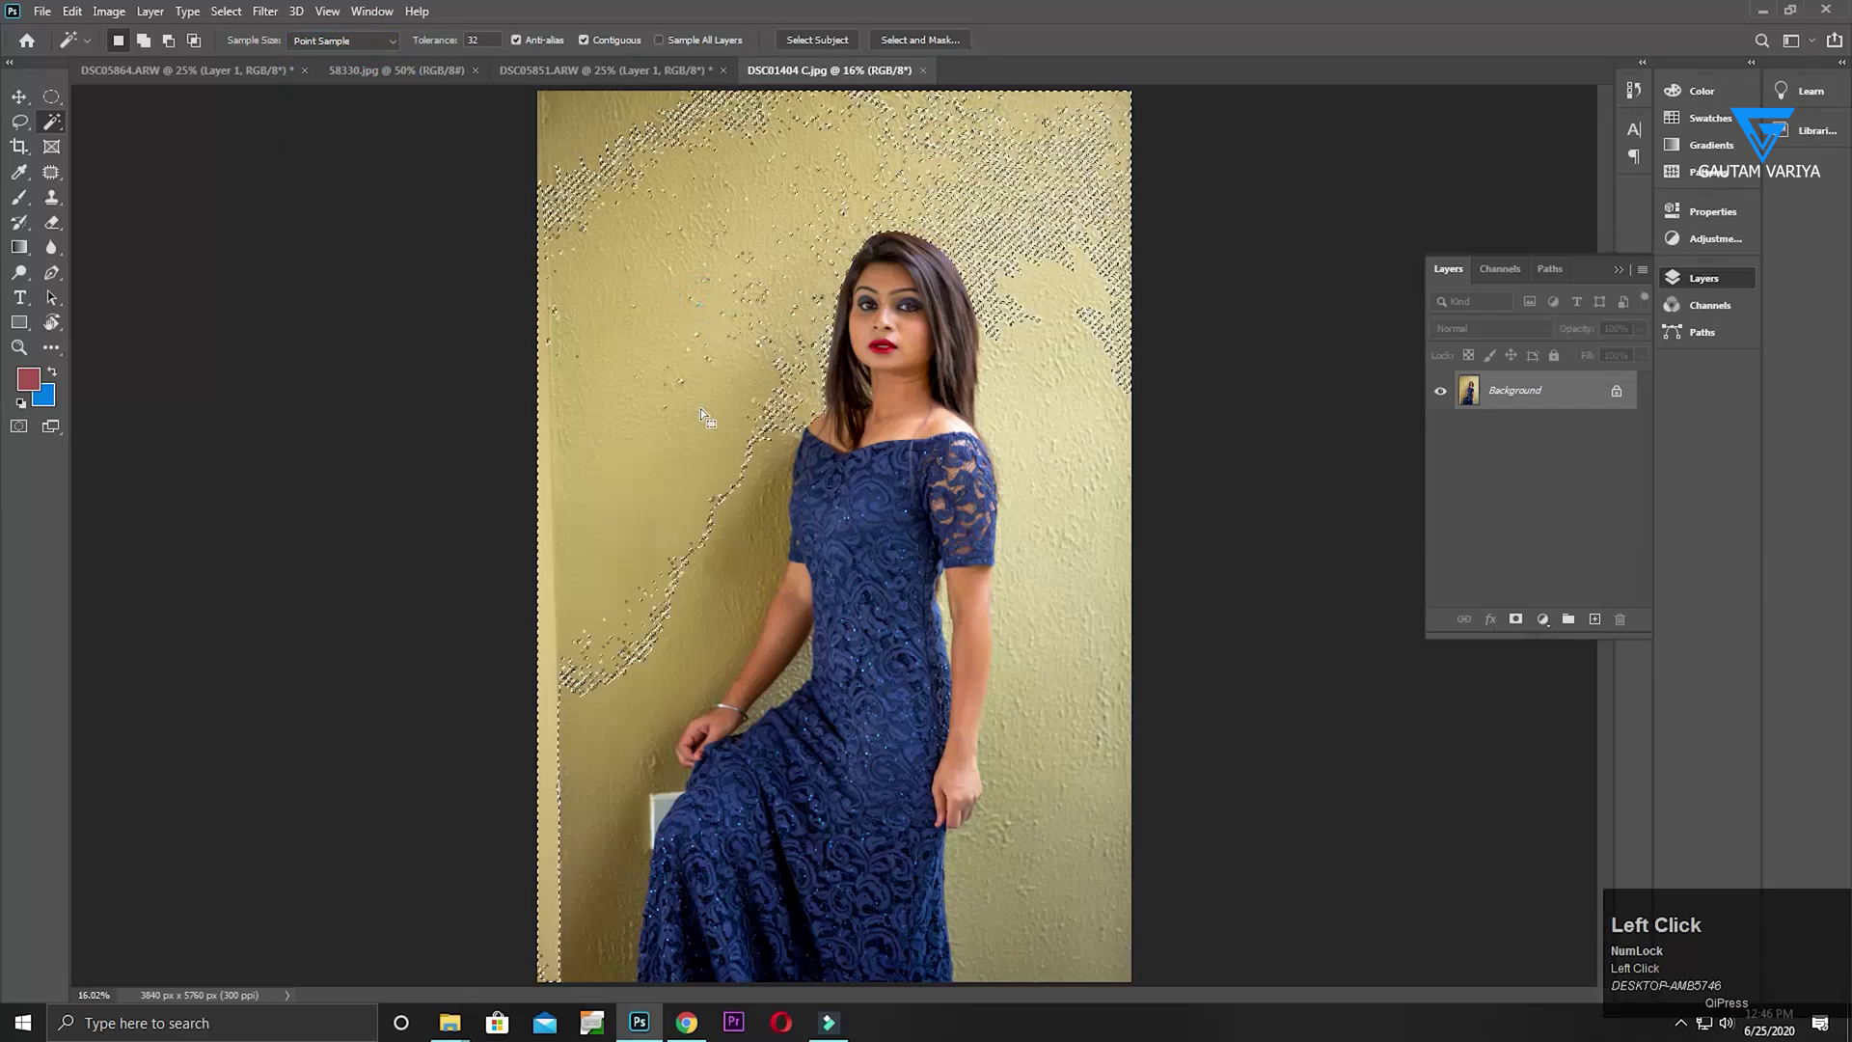
key(ctrl+d)
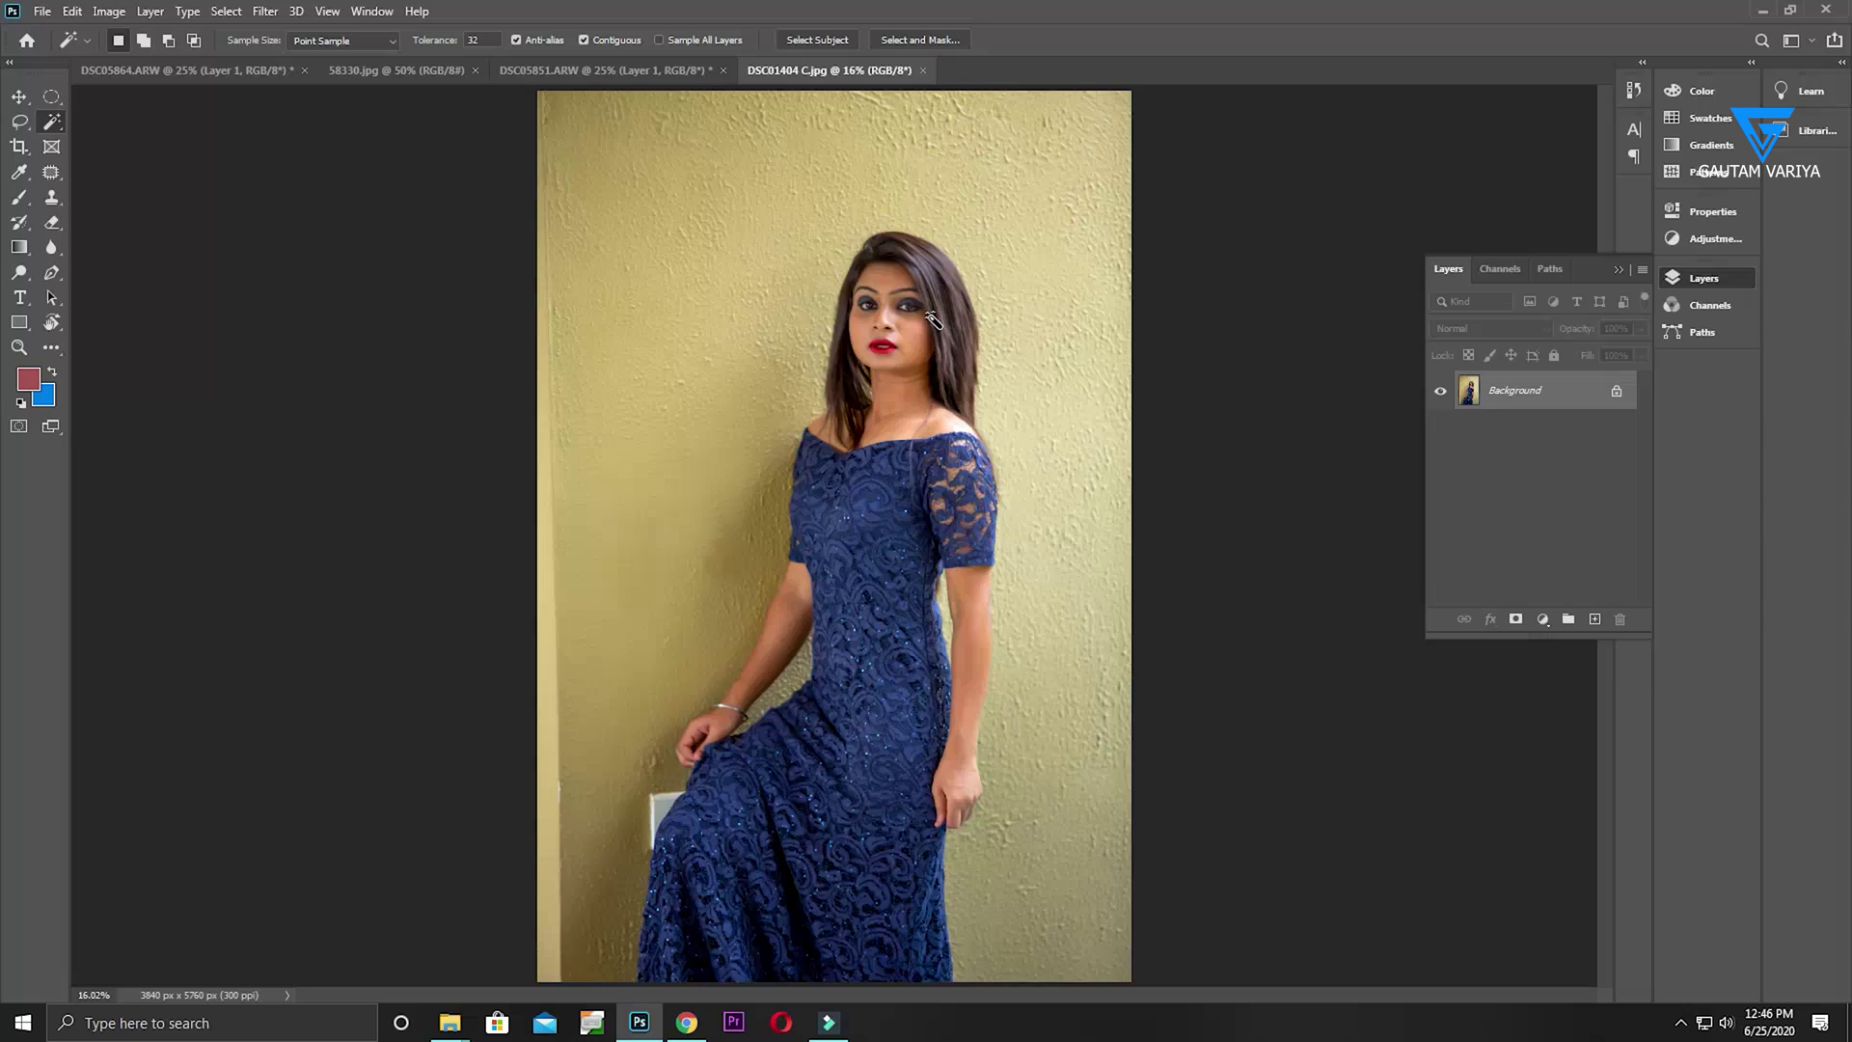
Examine the woman's face and hair up close, along with her upper body against the wall
key(ctrl+space)
drag(877, 305, 979, 492)
key(space)
drag(958, 390, 929, 464)
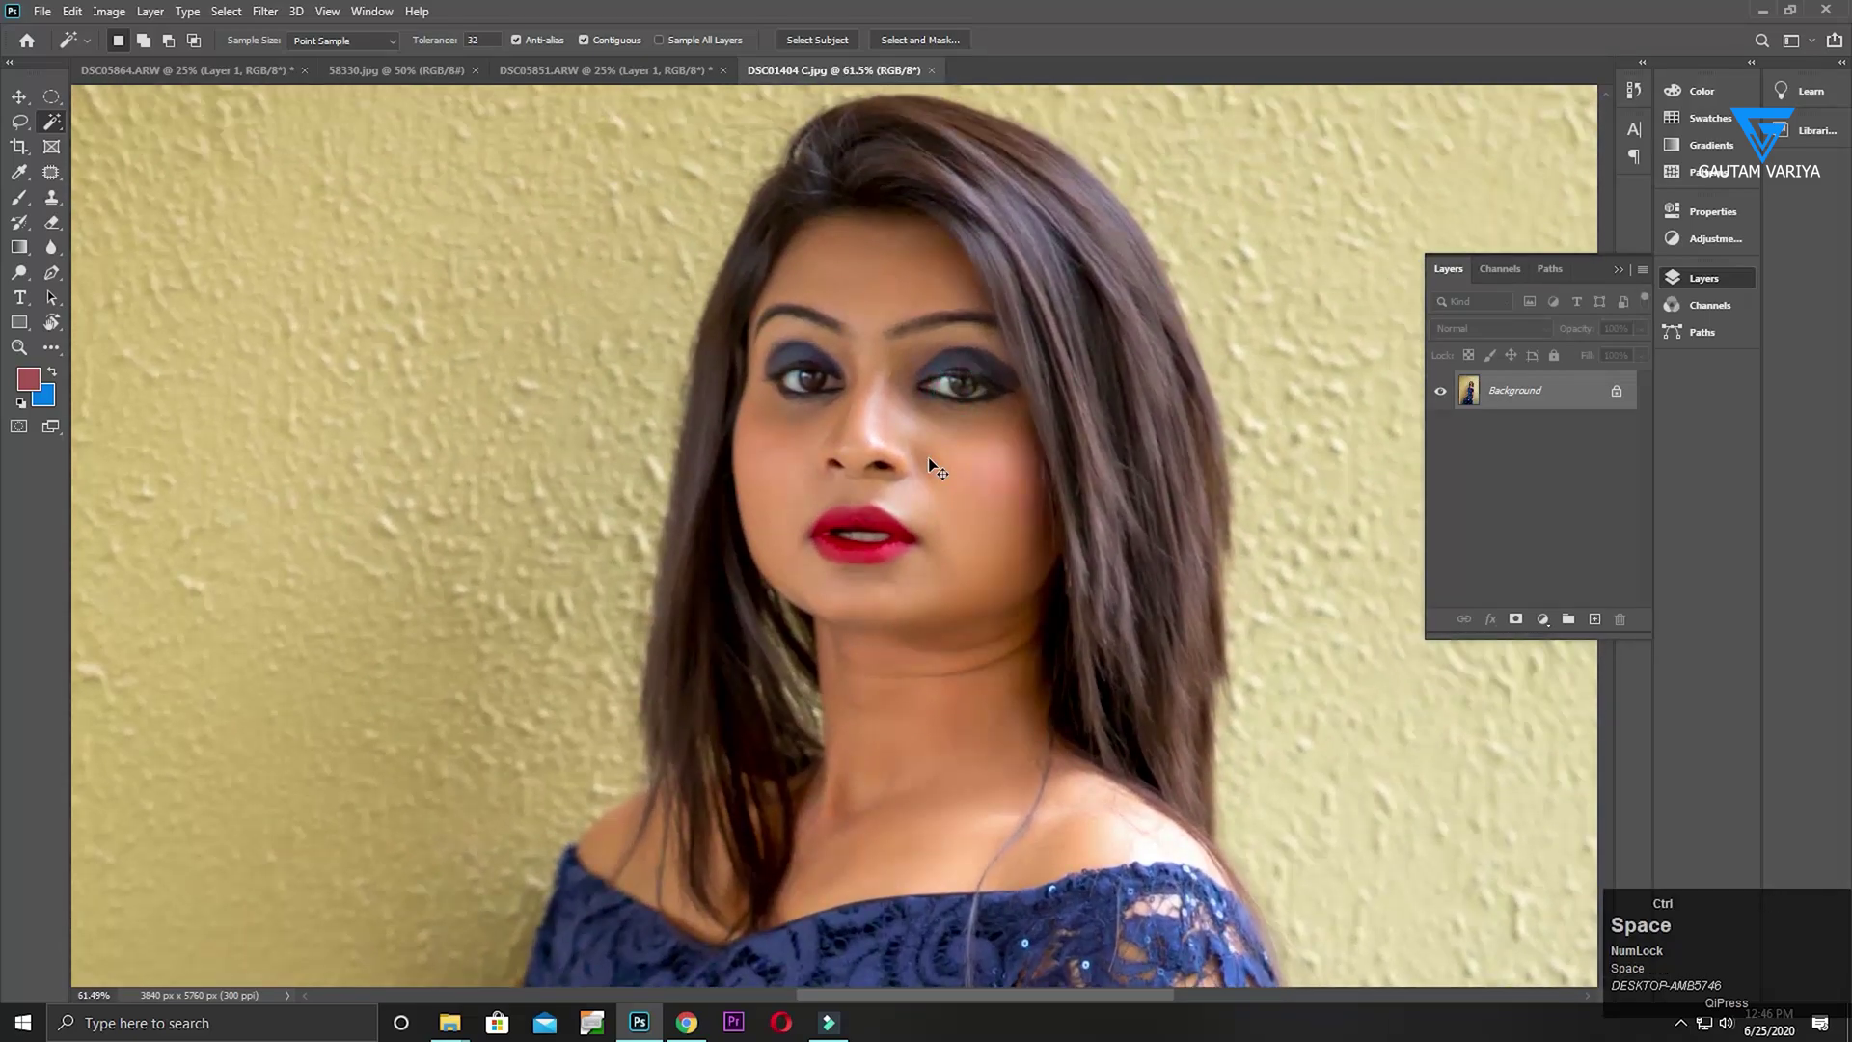
scroll(928, 454, down, 3)
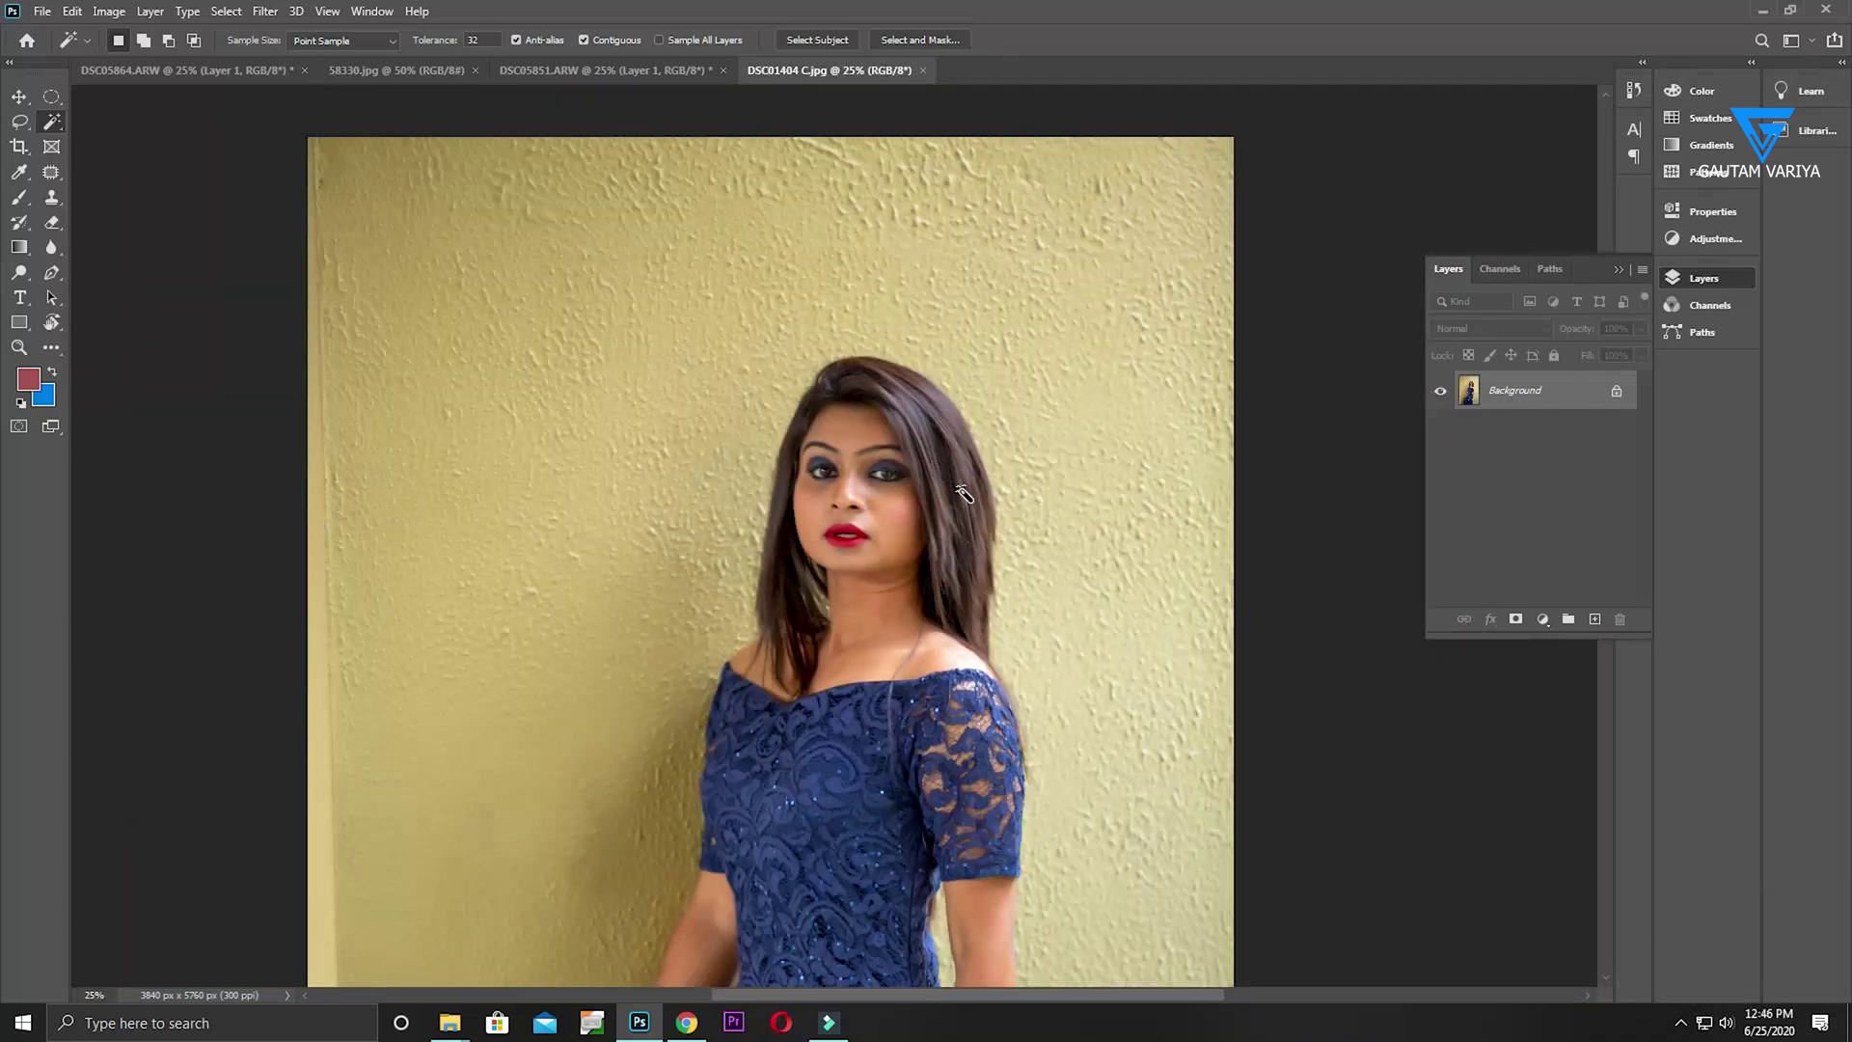
key(space)
drag(906, 521, 891, 321)
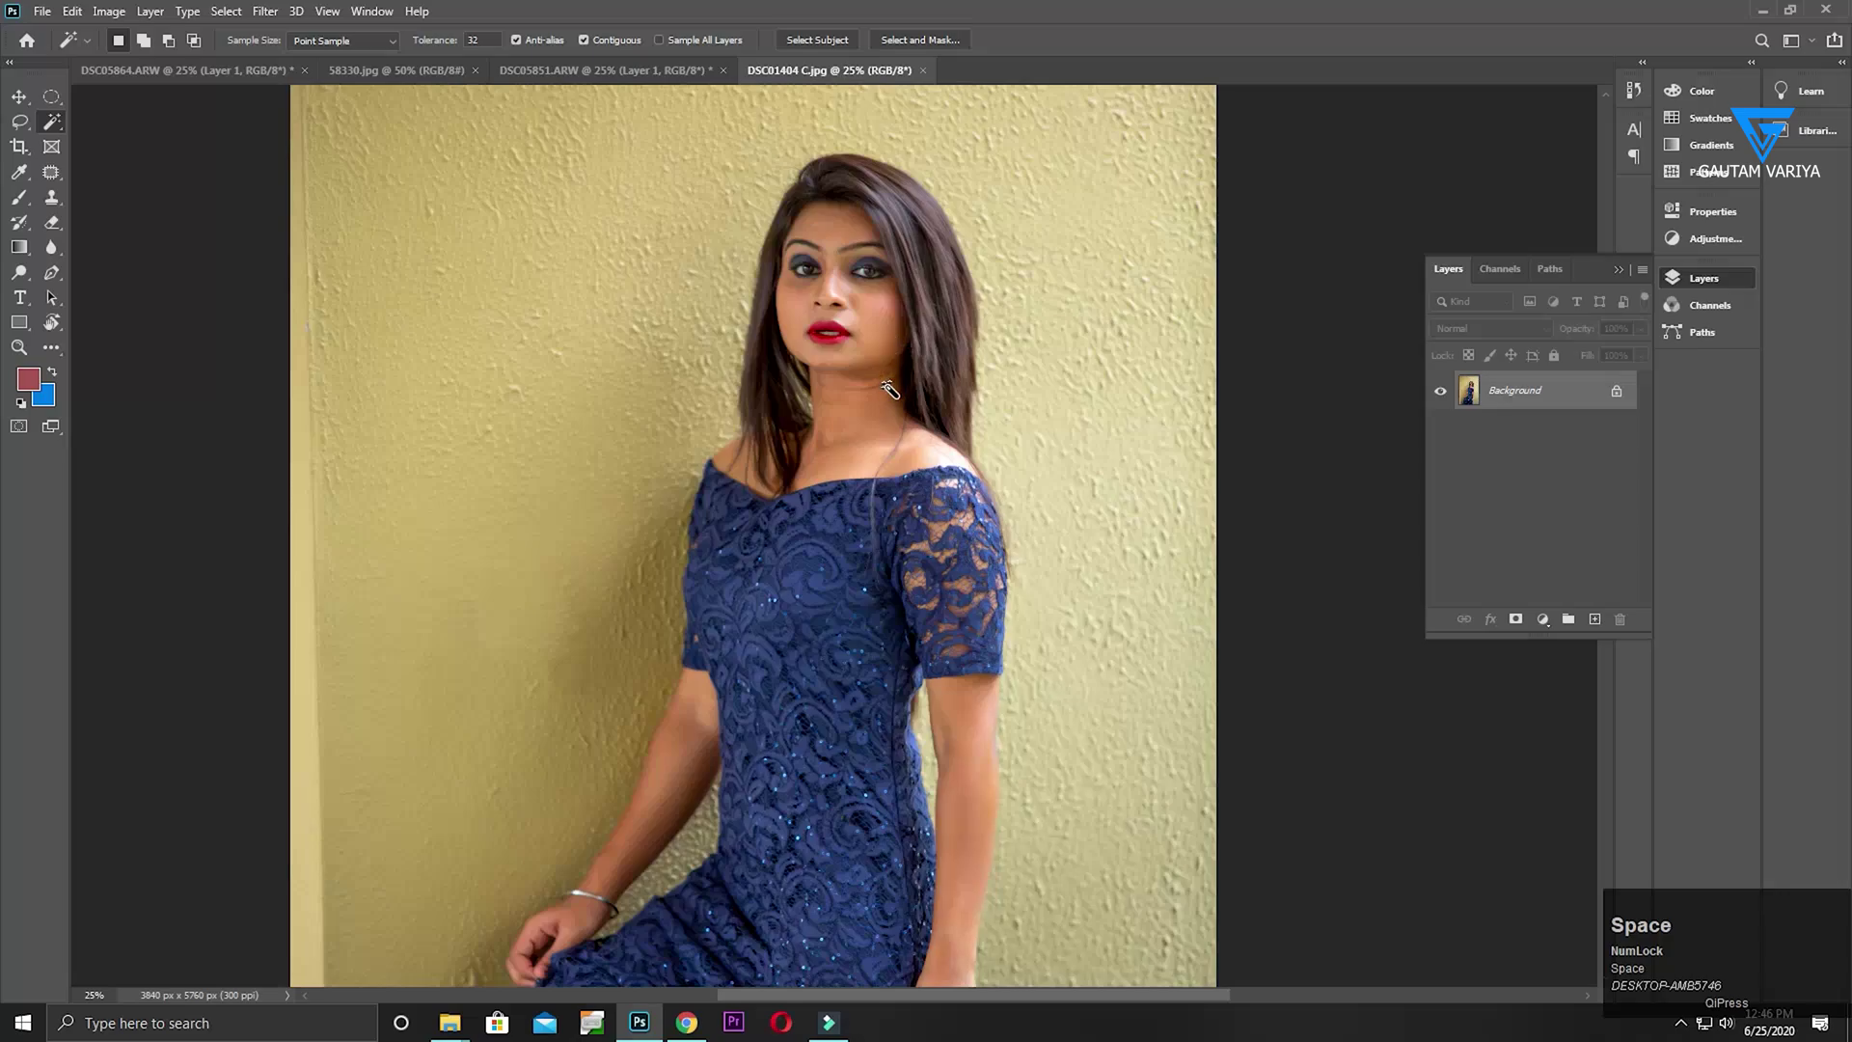